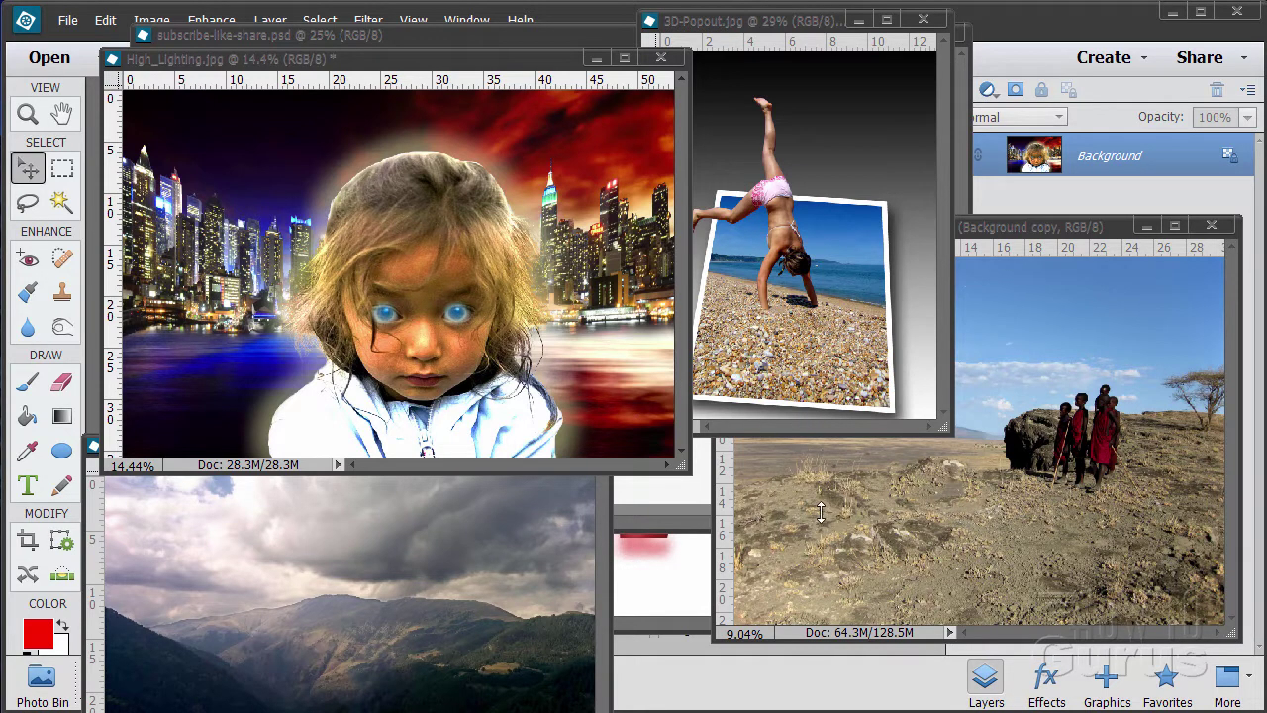
Minimize the other open image windows and close the wanted poster document to clear the workspace.
{"action": "left_click", "coordinate": [596, 60]}
{"action": "left_click", "coordinate": [858, 20]}
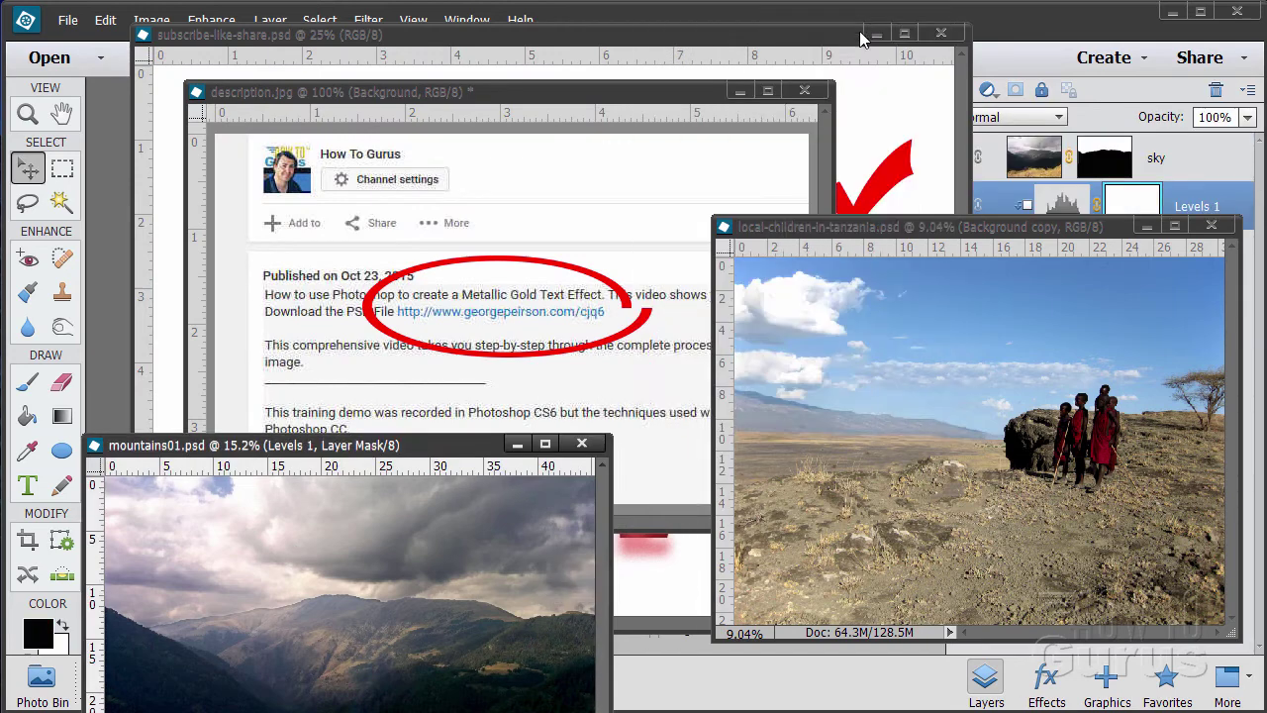
{"action": "left_click", "coordinate": [1145, 227]}
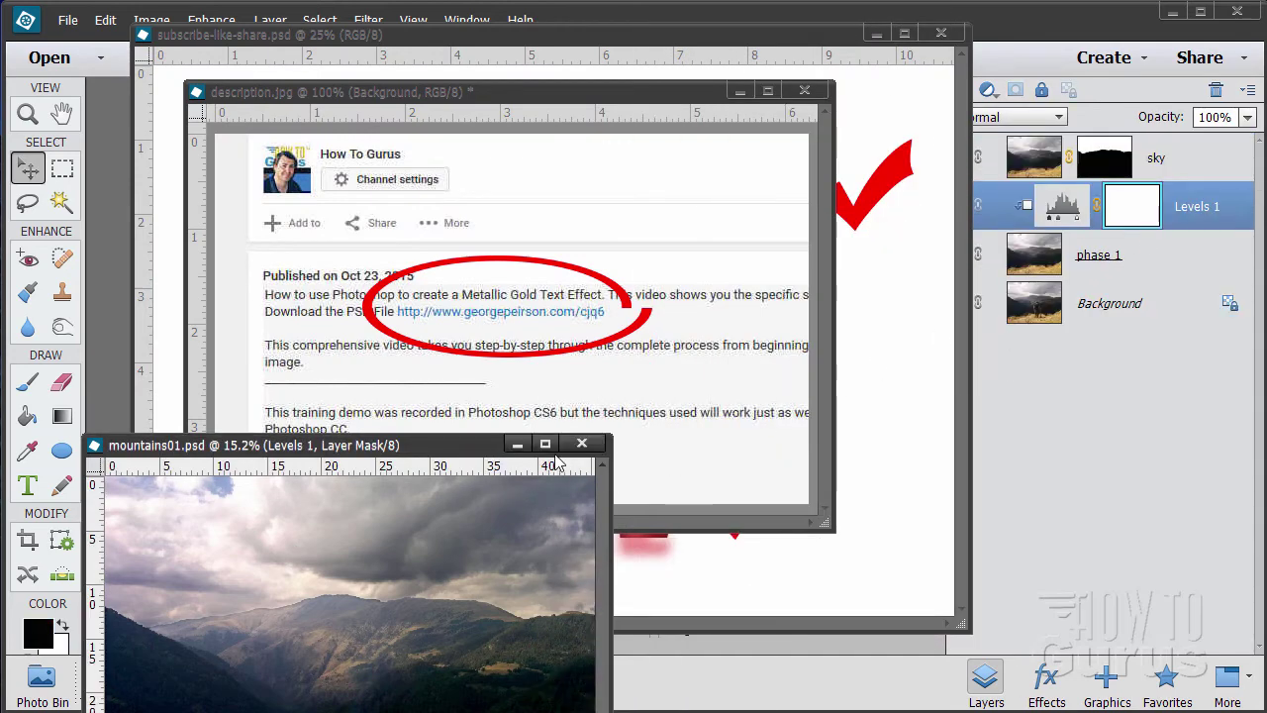
{"action": "left_click", "coordinate": [517, 443]}
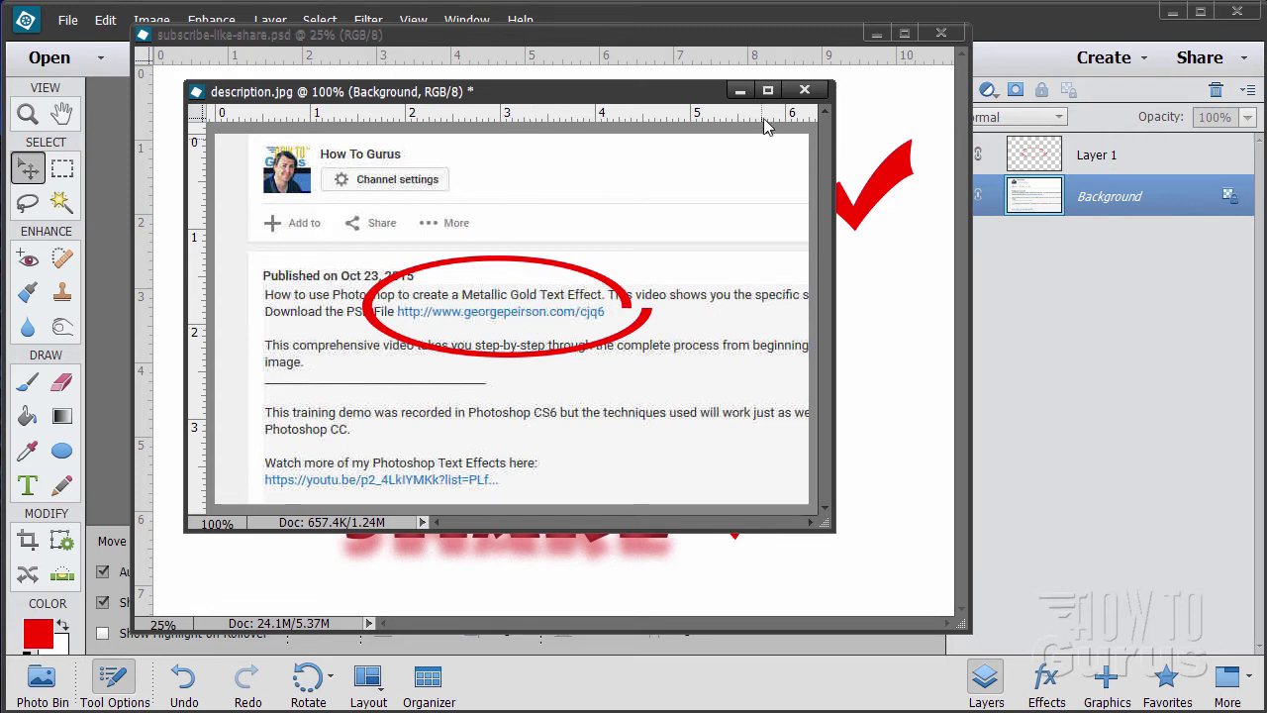
{"action": "left_click", "coordinate": [739, 90]}
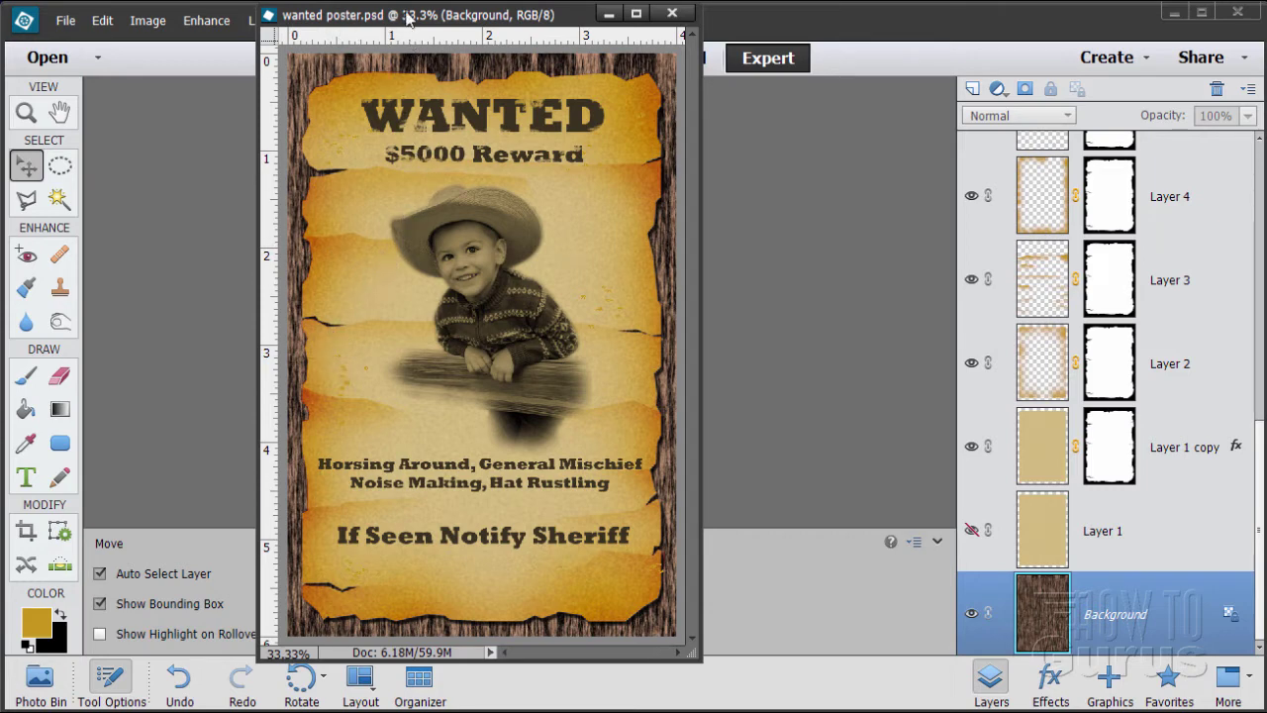
{"action": "left_click", "coordinate": [673, 14]}
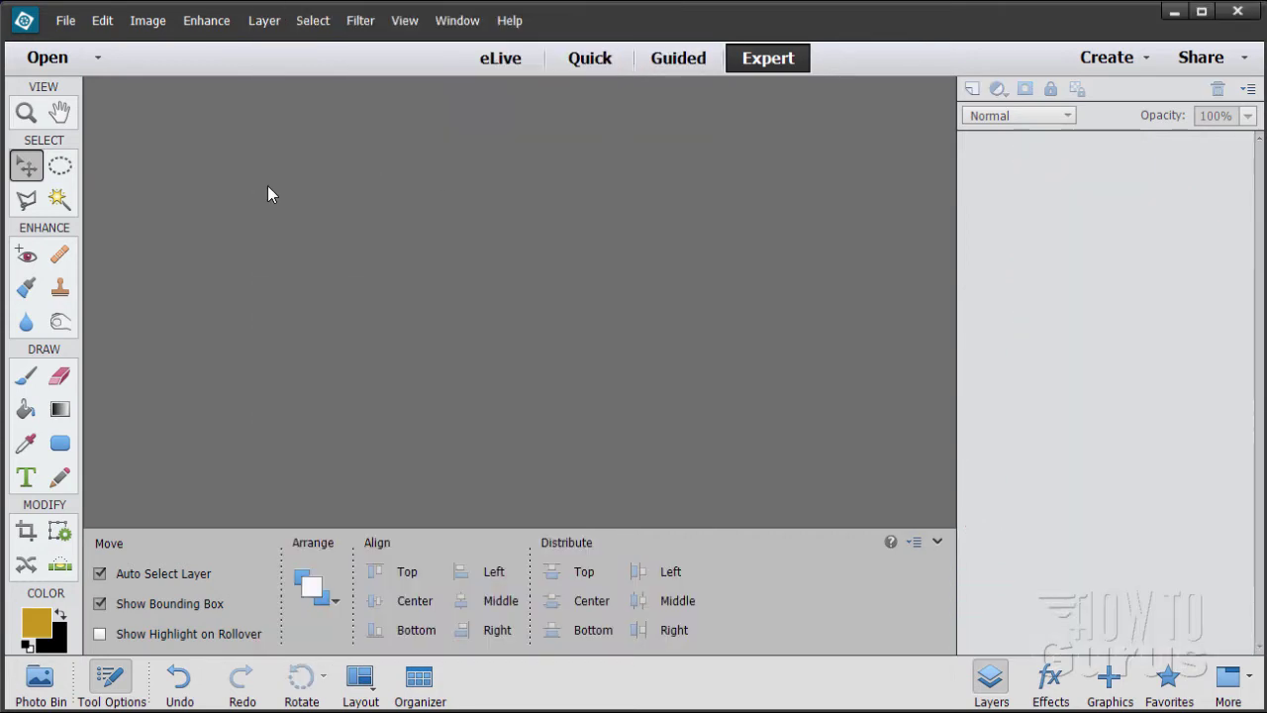
Create a blank 4 x 6 inch document at 300 pixels/inch with RGB Color and a white background.
{"action": "left_click", "coordinate": [65, 21]}
{"action": "mouse_move", "coordinate": [109, 43]}
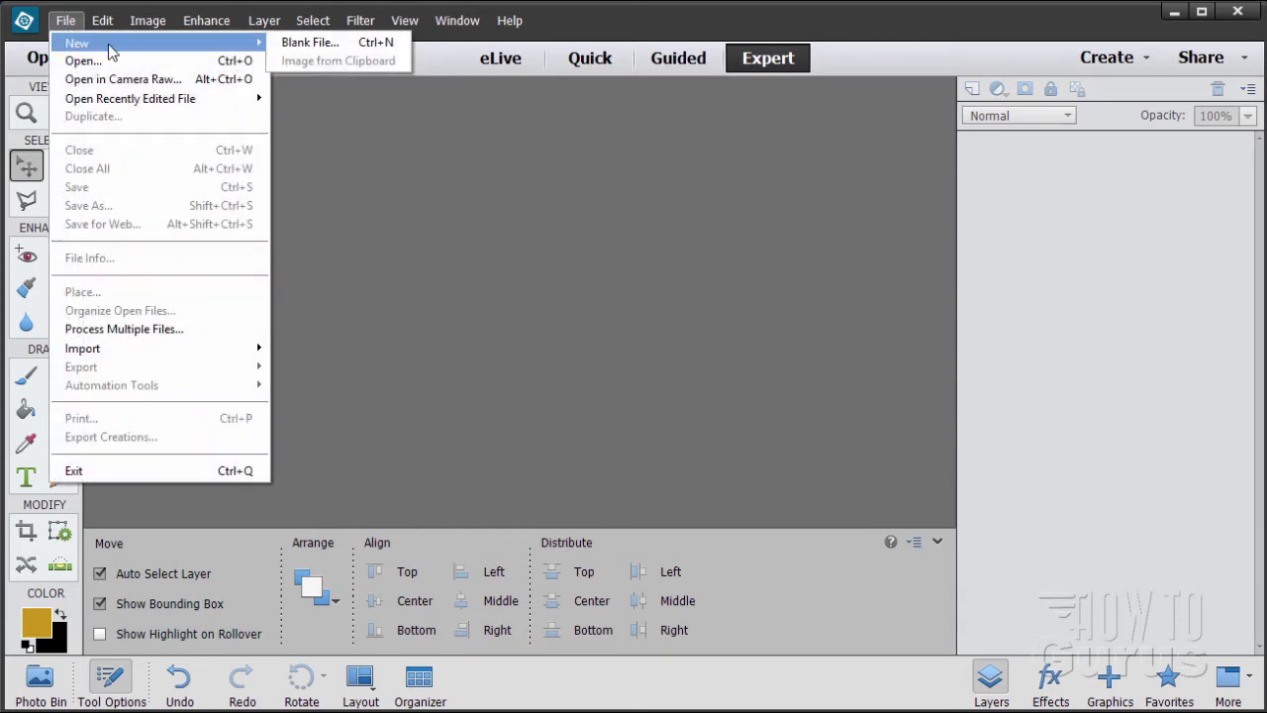
{"action": "left_click", "coordinate": [304, 43]}
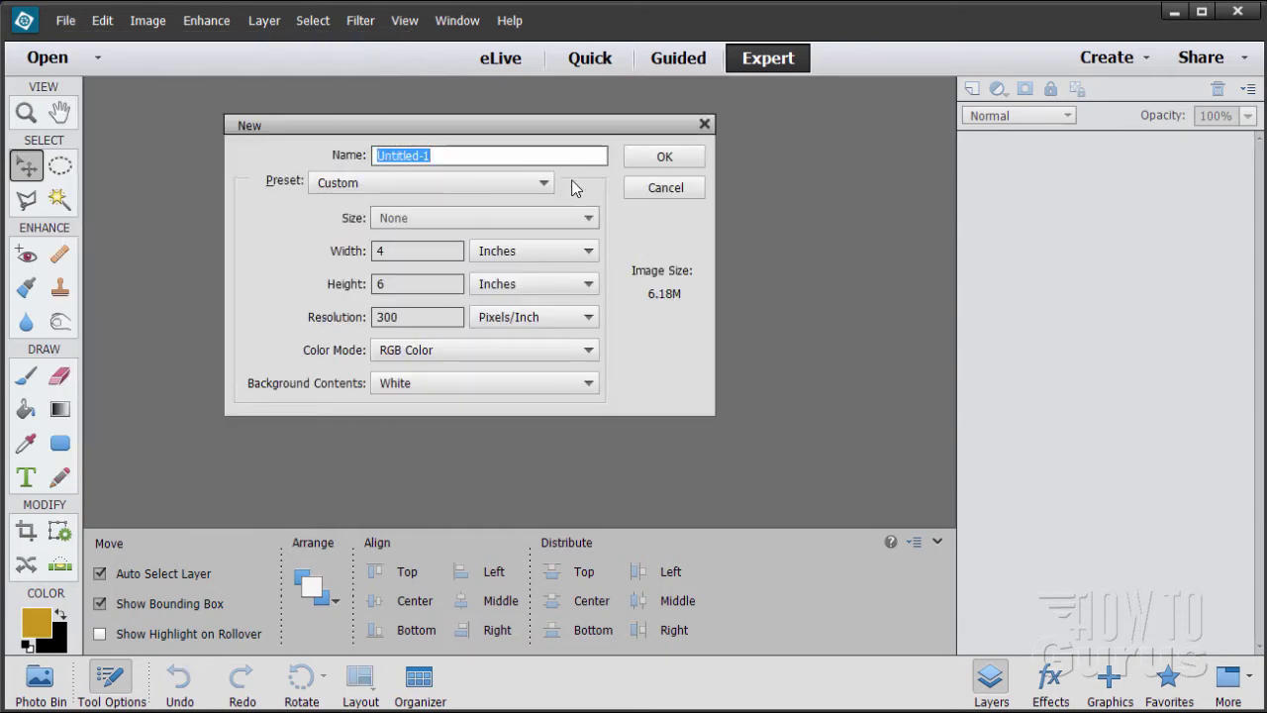
{"action": "left_click", "coordinate": [372, 188]}
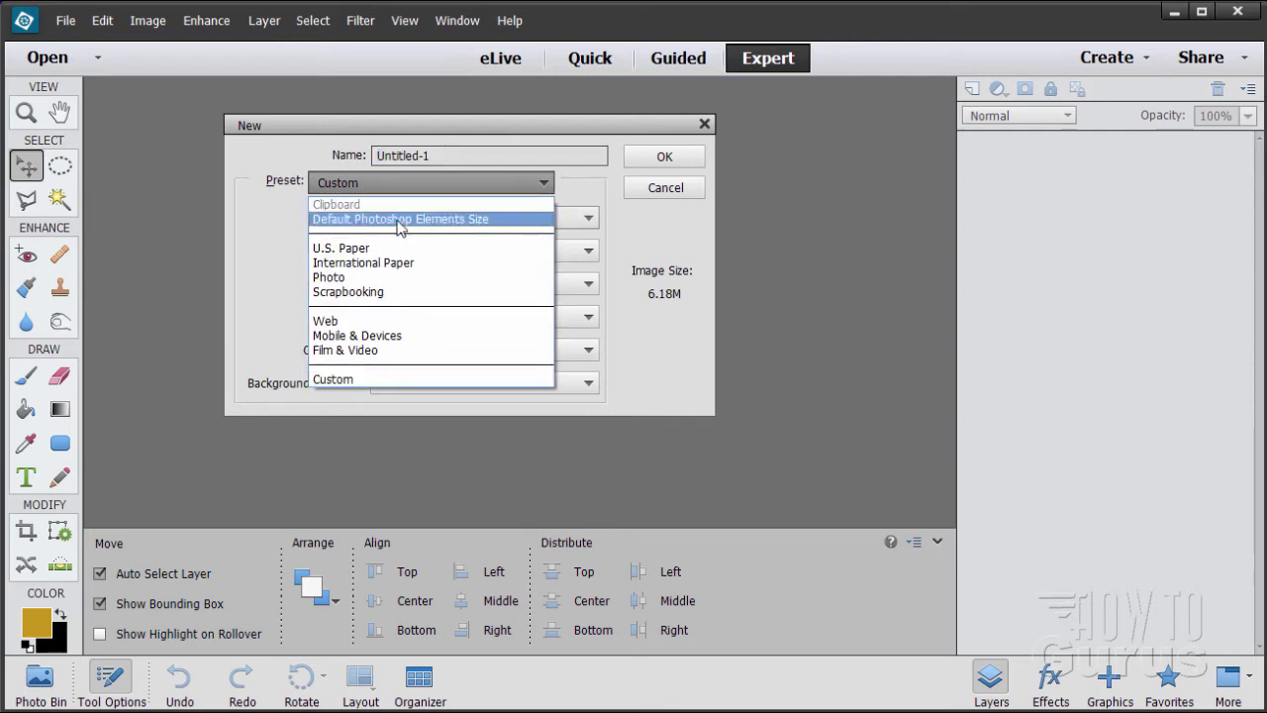
{"action": "left_click", "coordinate": [396, 218]}
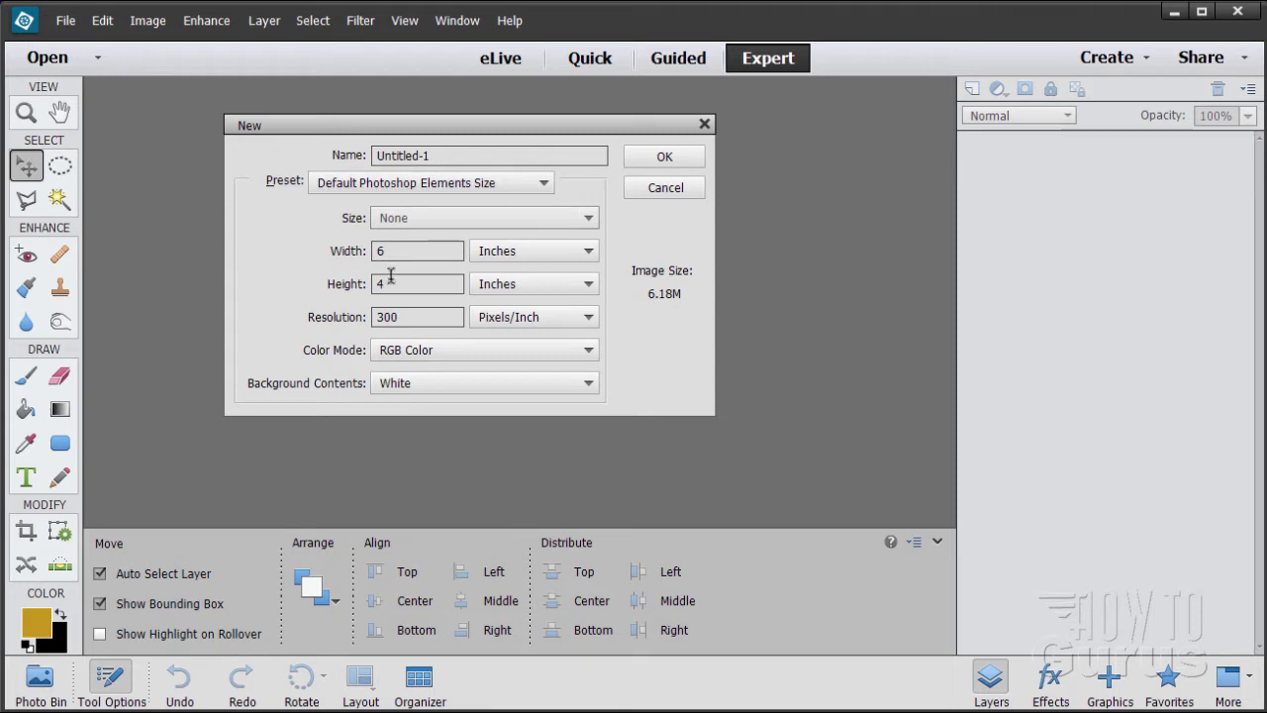
{"action": "left_click_drag", "start_coordinate": [381, 254], "coordinate": [327, 253]}
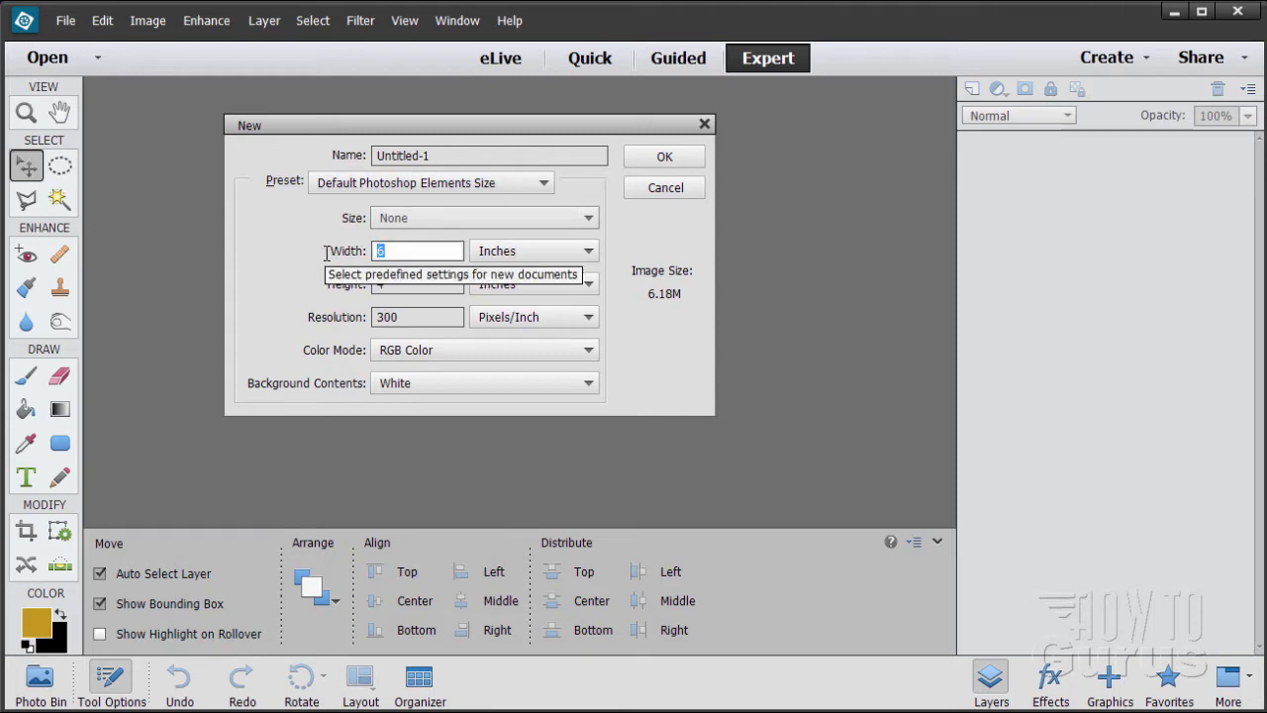
{"action": "type", "text": "4"}
{"action": "left_click_drag", "start_coordinate": [401, 286], "coordinate": [327, 286]}
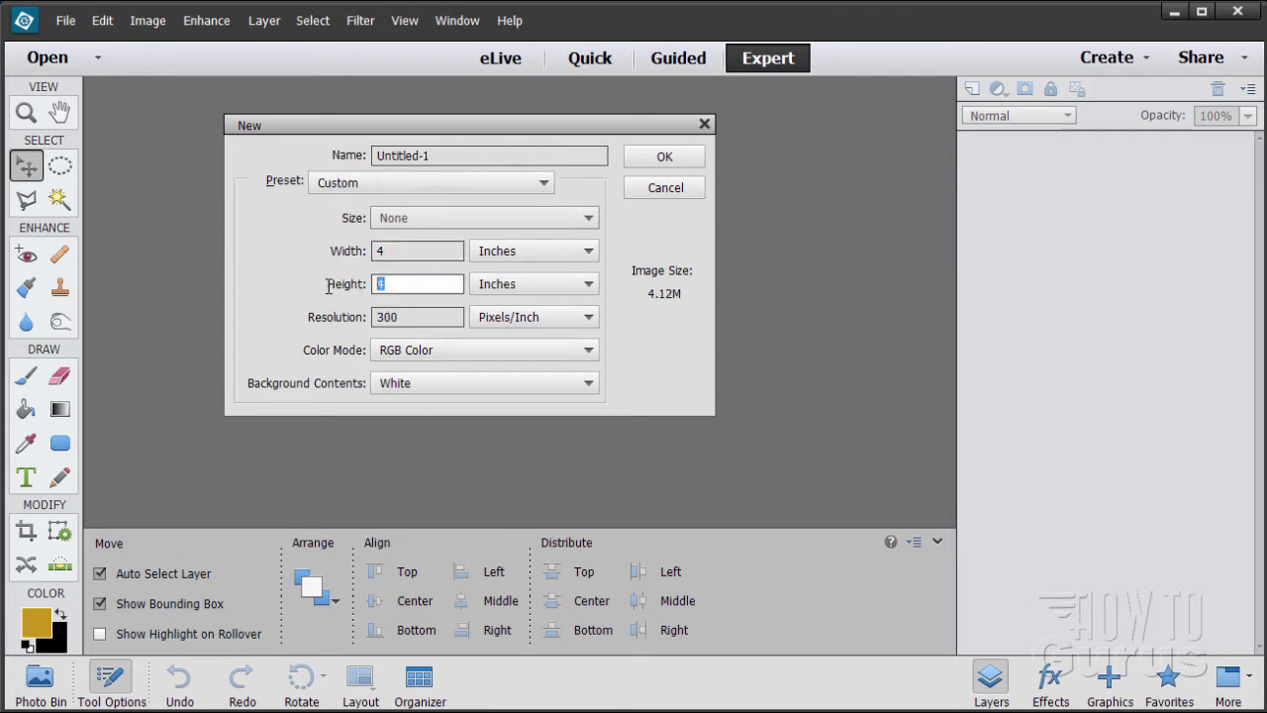
{"action": "type", "text": "6"}
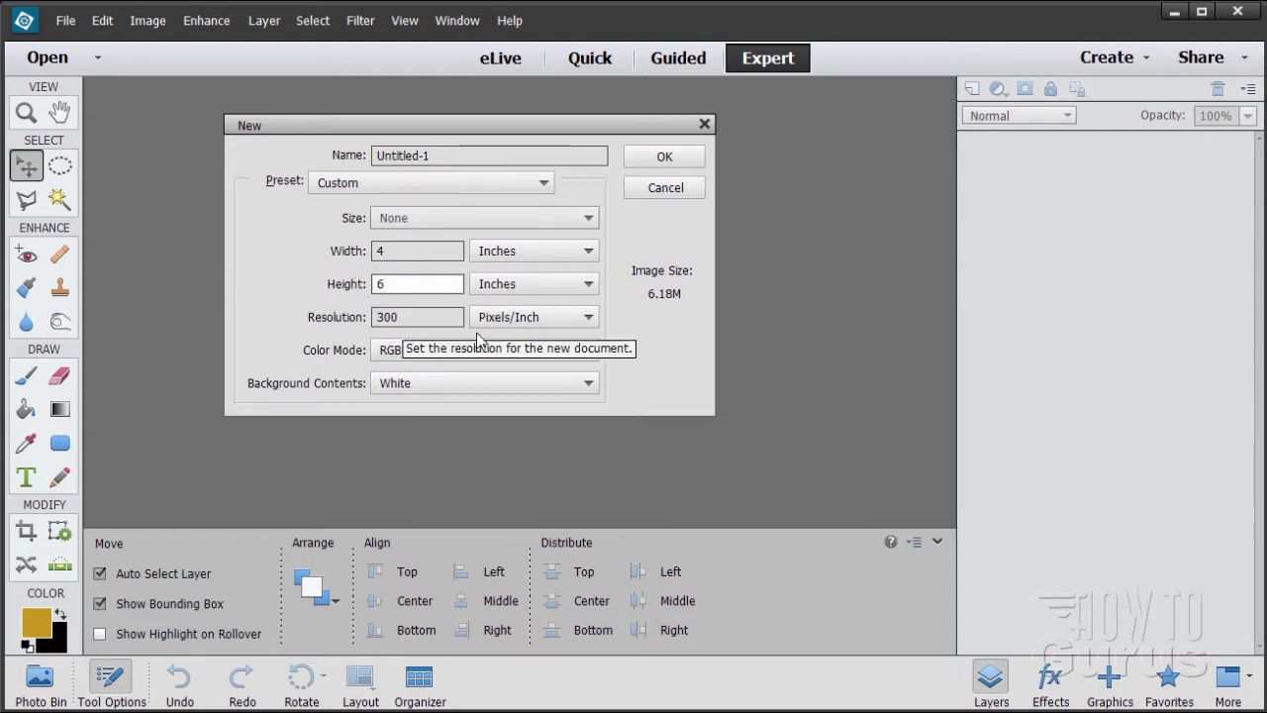
{"action": "left_click", "coordinate": [665, 157]}
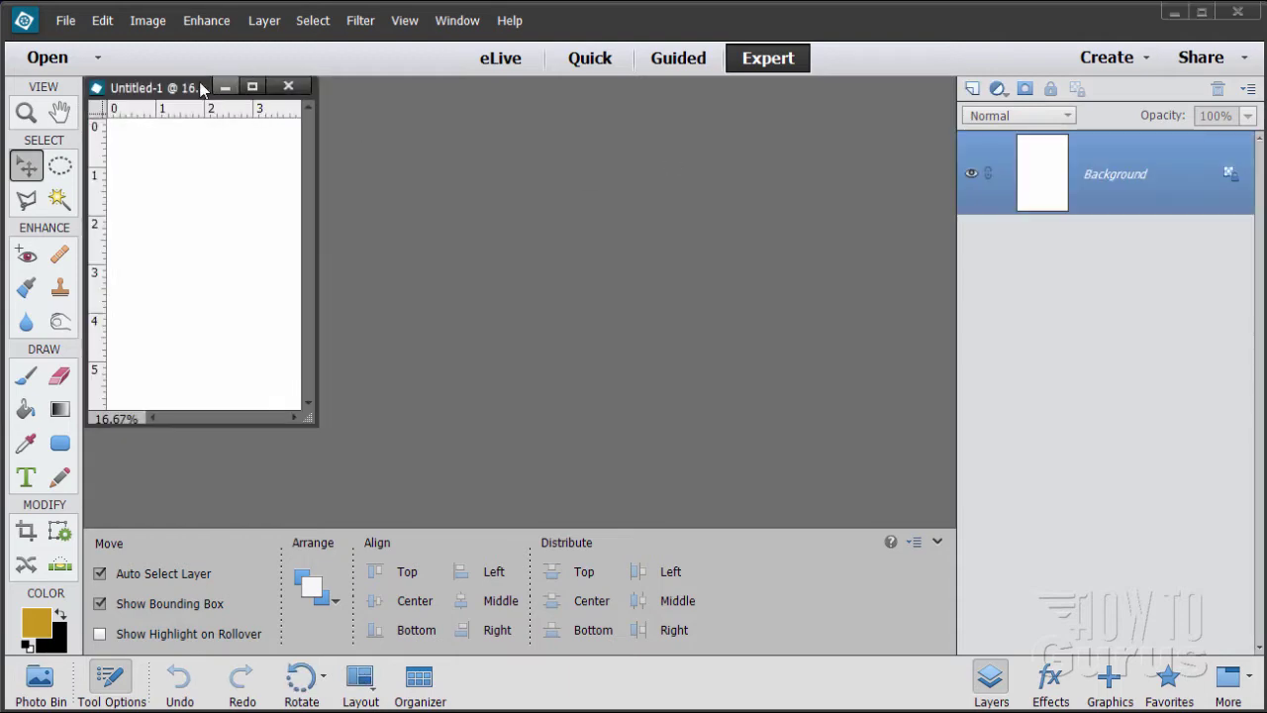
Enlarge and reposition the new document's window so the whole page shows at 33.3% zoom, ending with the Move tool active.
{"action": "left_click_drag", "start_coordinate": [201, 90], "coordinate": [440, 64]}
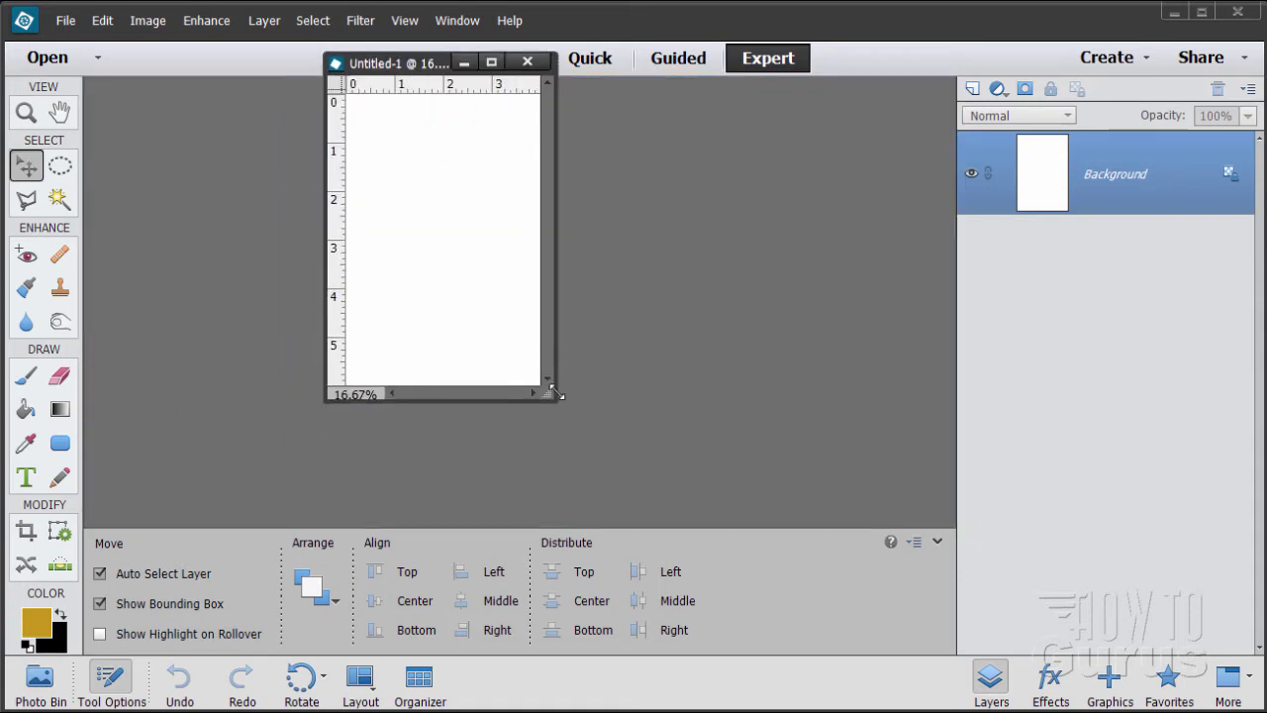
{"action": "left_click_drag", "start_coordinate": [569, 423], "coordinate": [819, 654]}
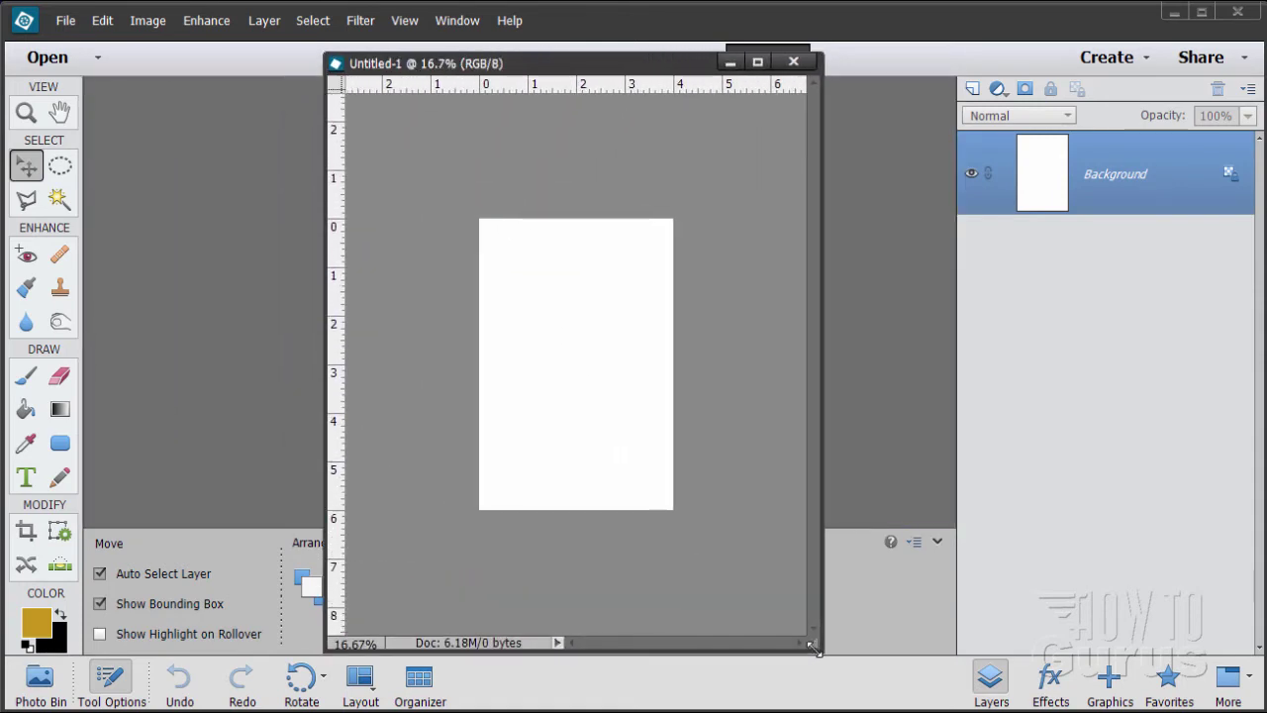
{"action": "left_click", "coordinate": [26, 112]}
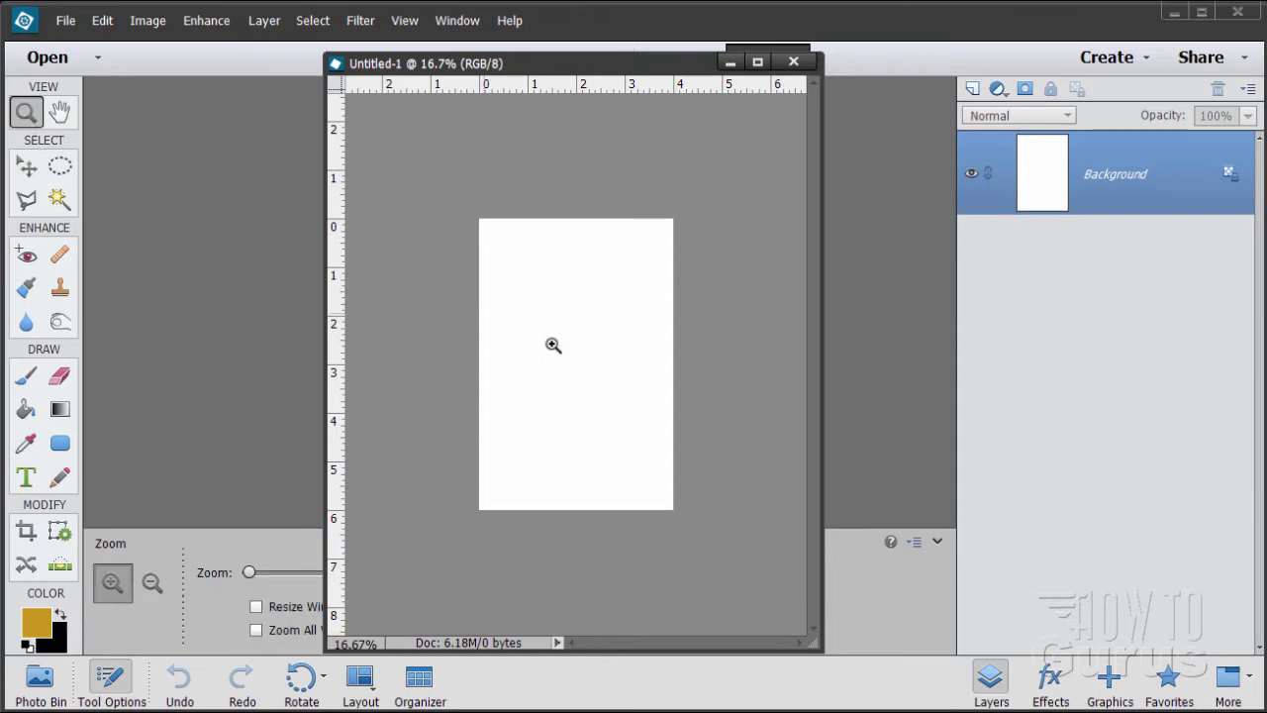
{"action": "left_click", "coordinate": [553, 344]}
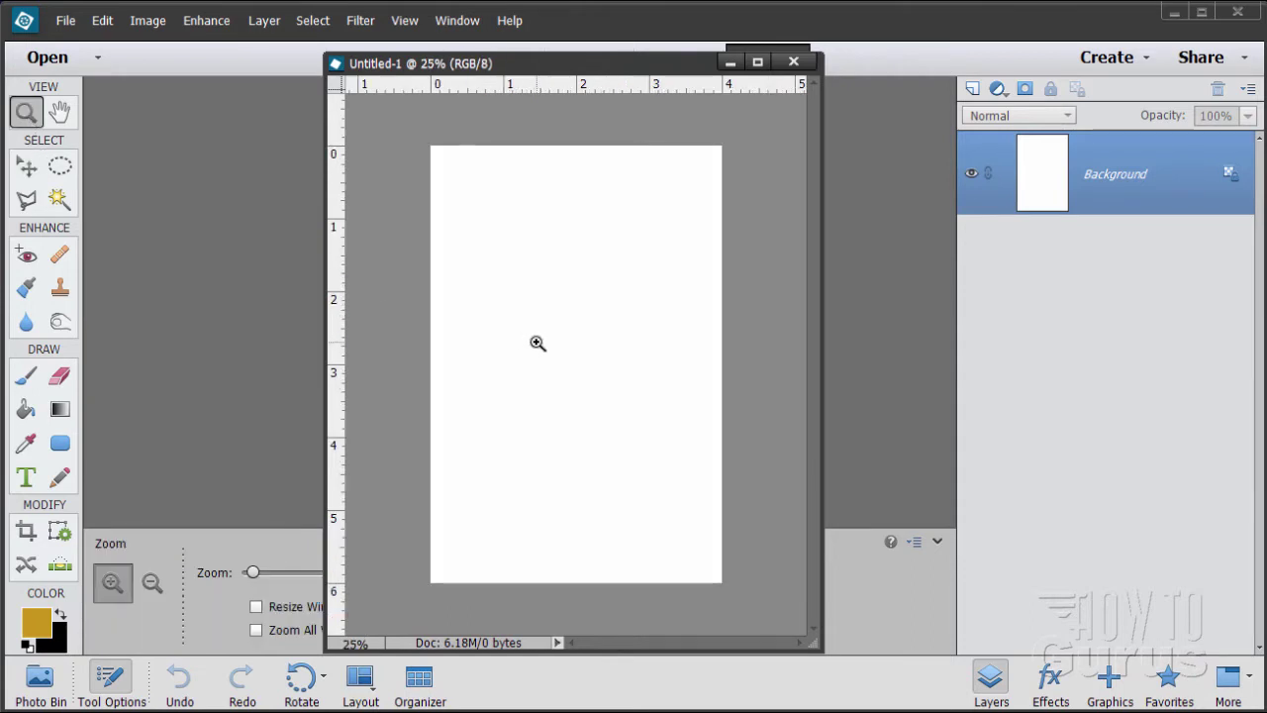
{"action": "left_click", "coordinate": [530, 333]}
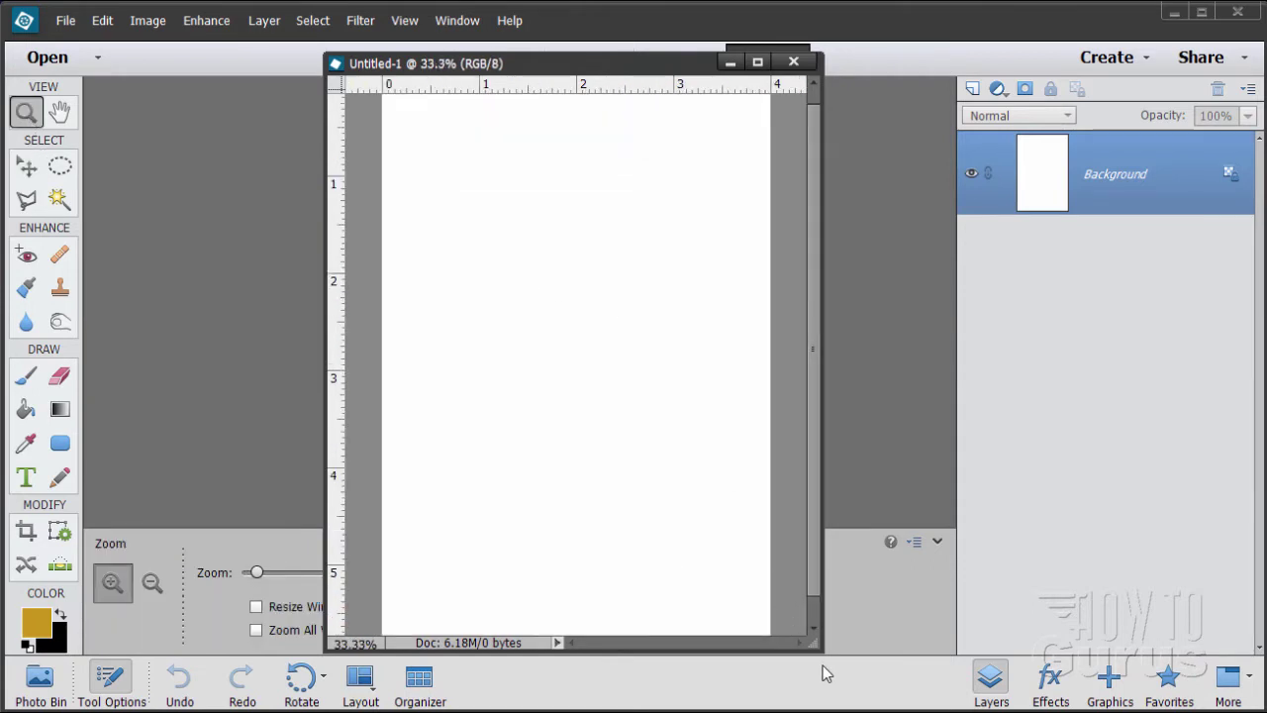
{"action": "left_click_drag", "start_coordinate": [822, 653], "coordinate": [827, 711]}
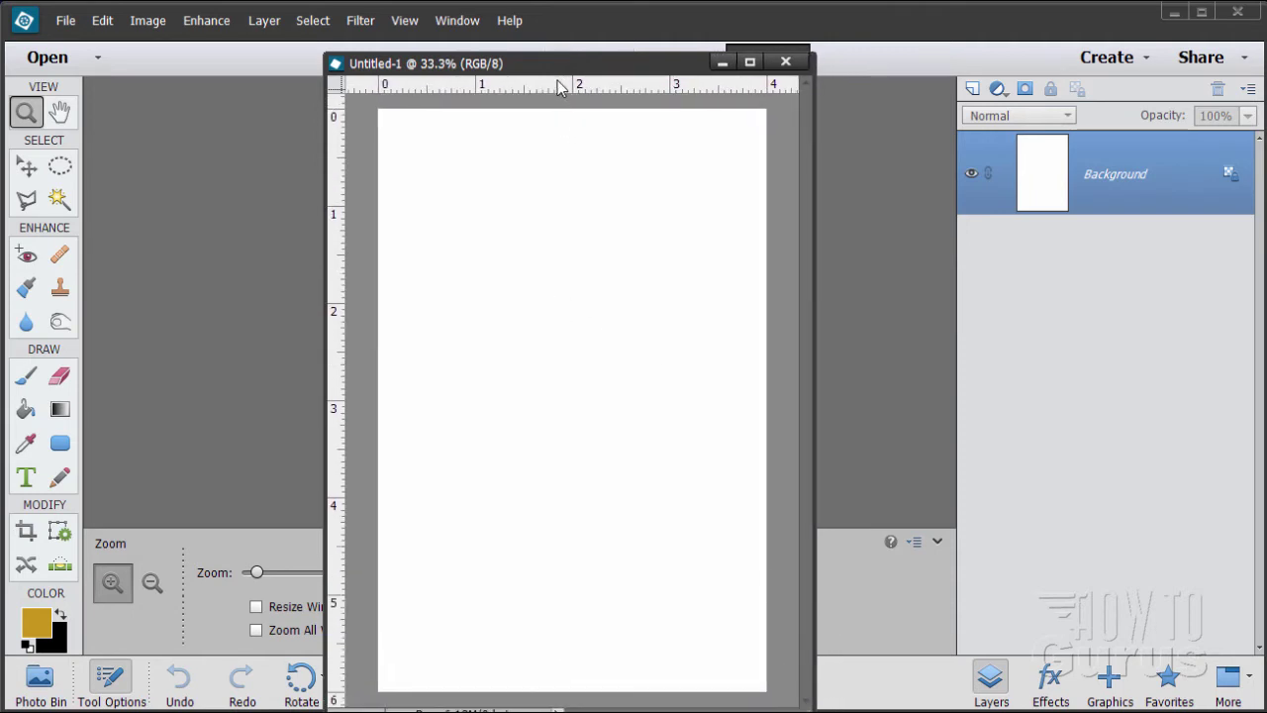
{"action": "left_click_drag", "start_coordinate": [559, 63], "coordinate": [567, 36]}
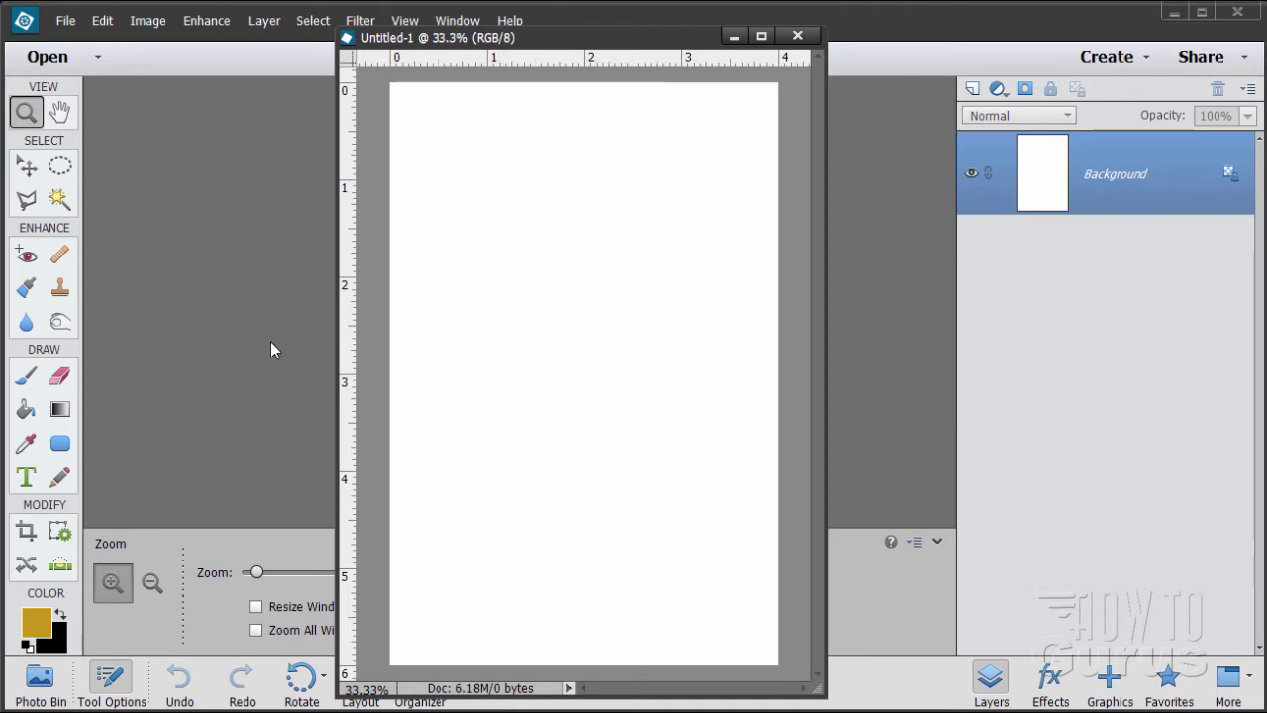
{"action": "left_click", "coordinate": [26, 166]}
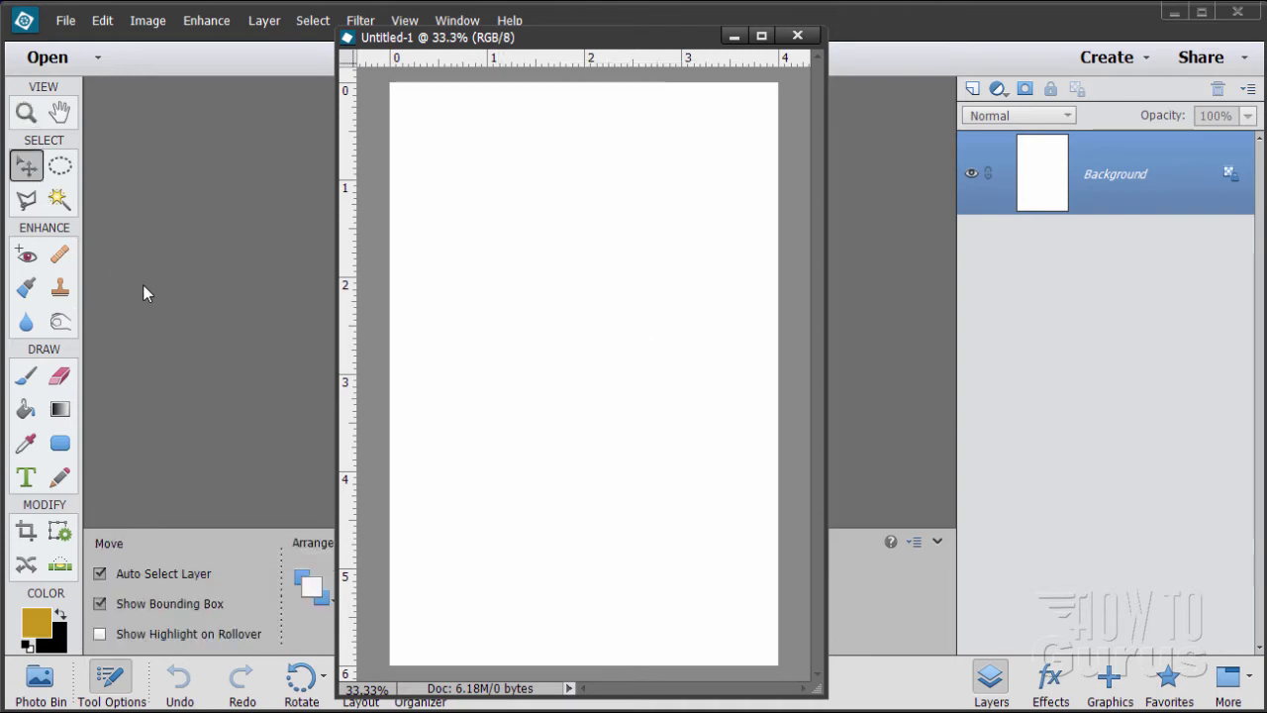
Set the foreground color to the golden brown c79a29 and return to the Move tool.
{"action": "left_click", "coordinate": [45, 622]}
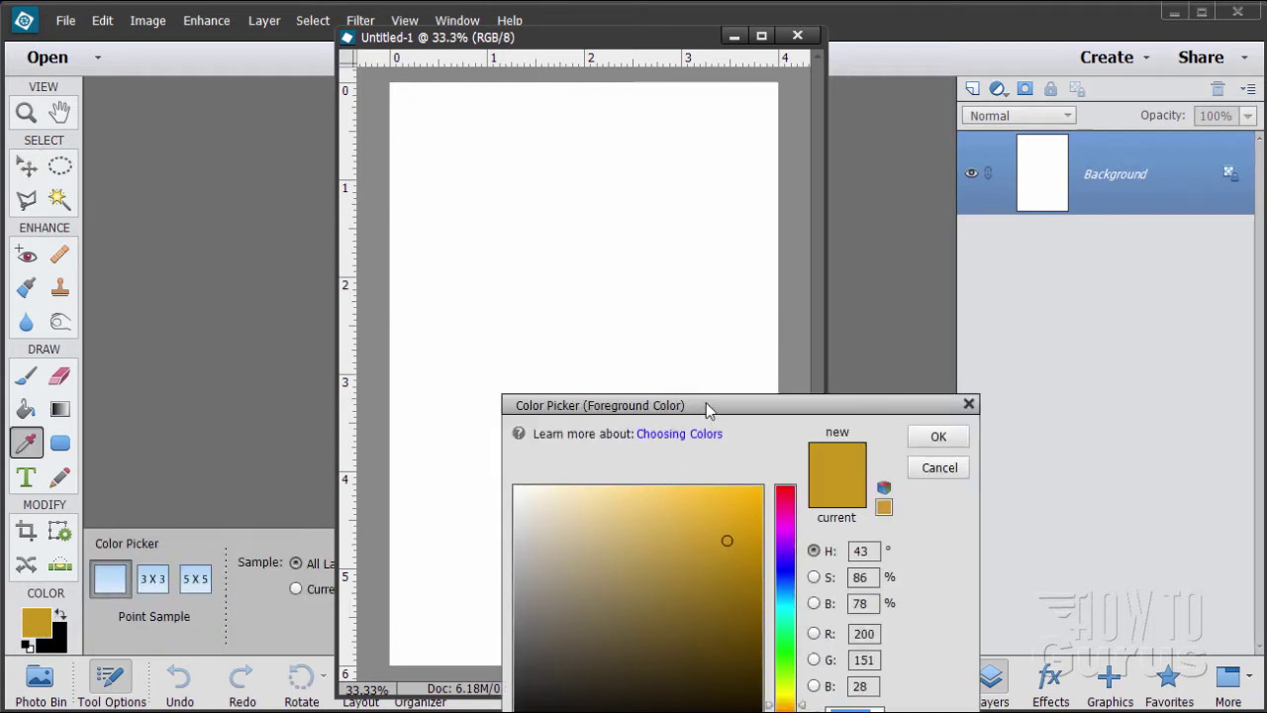
{"action": "left_click_drag", "start_coordinate": [705, 403], "coordinate": [652, 383]}
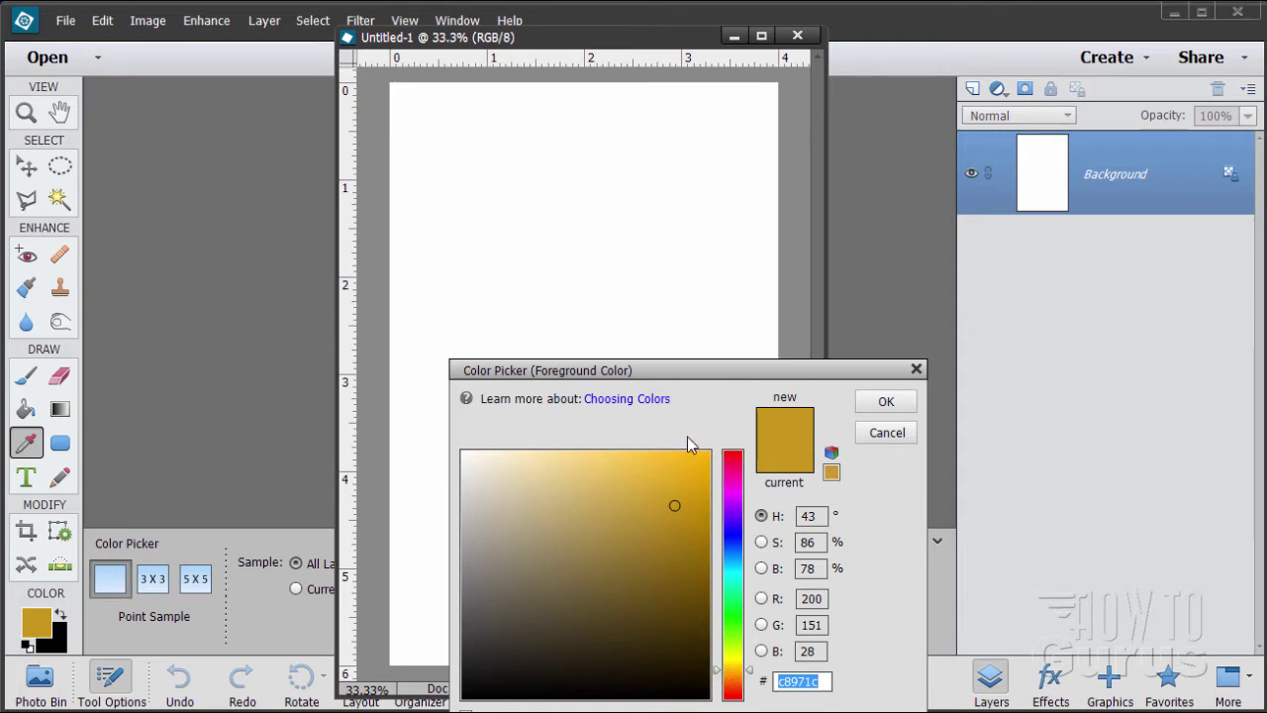
{"action": "left_click", "coordinate": [663, 508]}
{"action": "left_click_drag", "start_coordinate": [659, 505], "coordinate": [661, 501]}
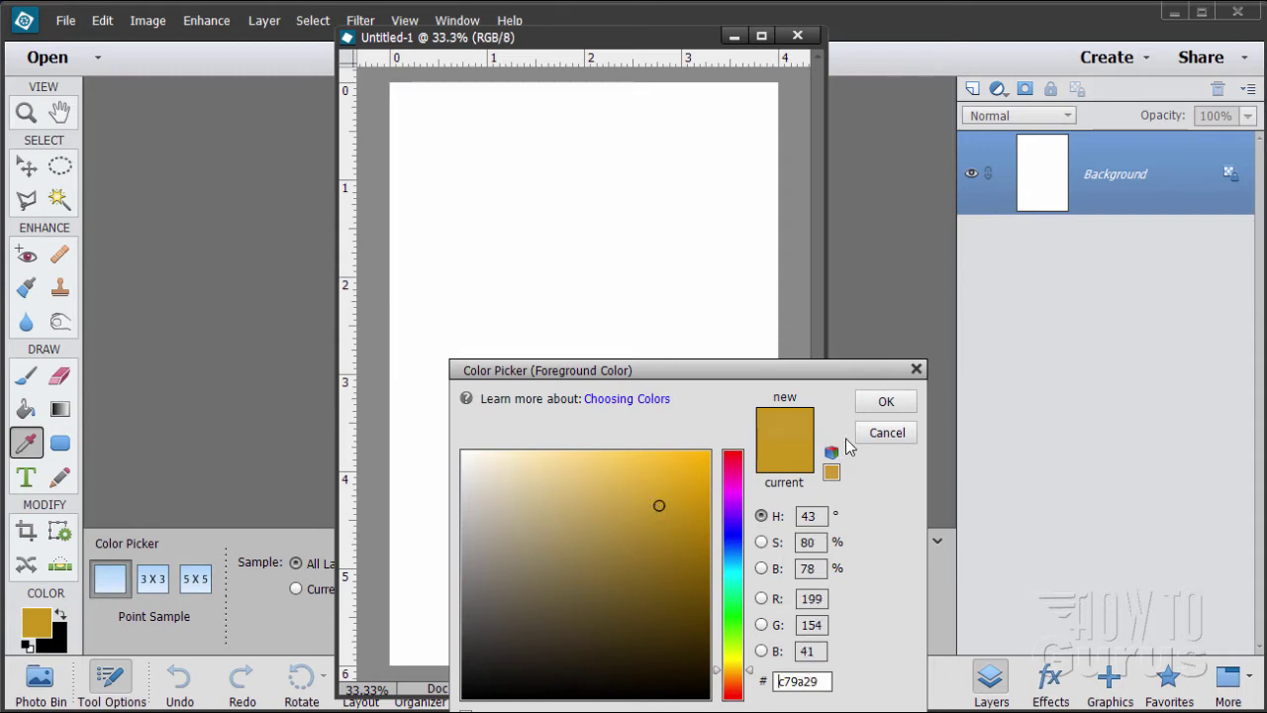
{"action": "left_click", "coordinate": [886, 401]}
{"action": "key", "text": "v"}
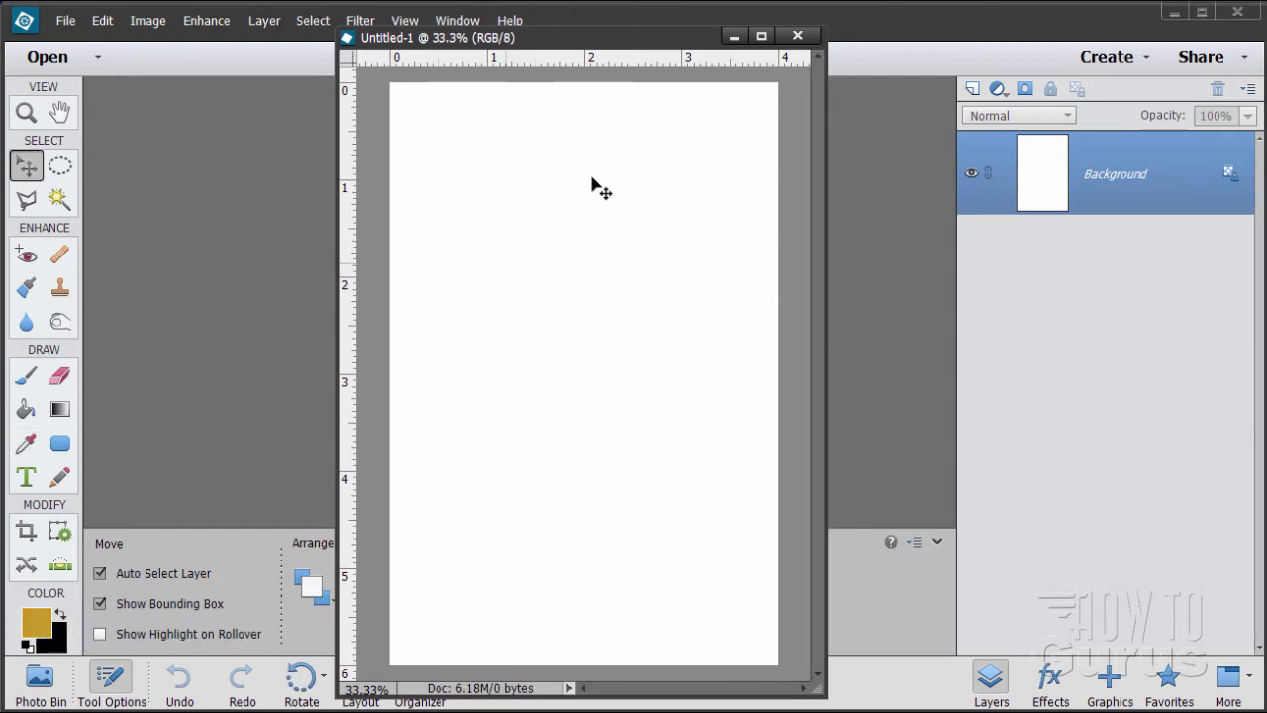
Start the Fibers render filter on the white background and randomize its pattern several times.
{"action": "left_click_drag", "start_coordinate": [585, 43], "coordinate": [572, 46]}
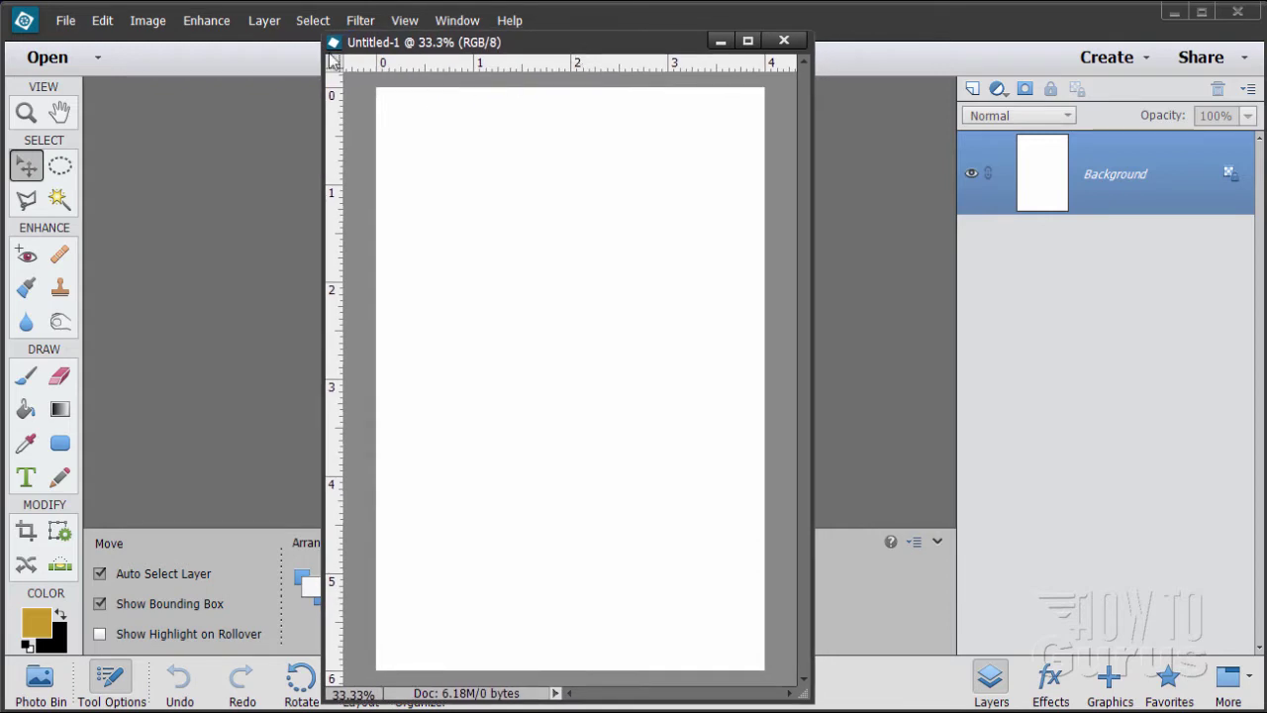
{"action": "left_click", "coordinate": [358, 19]}
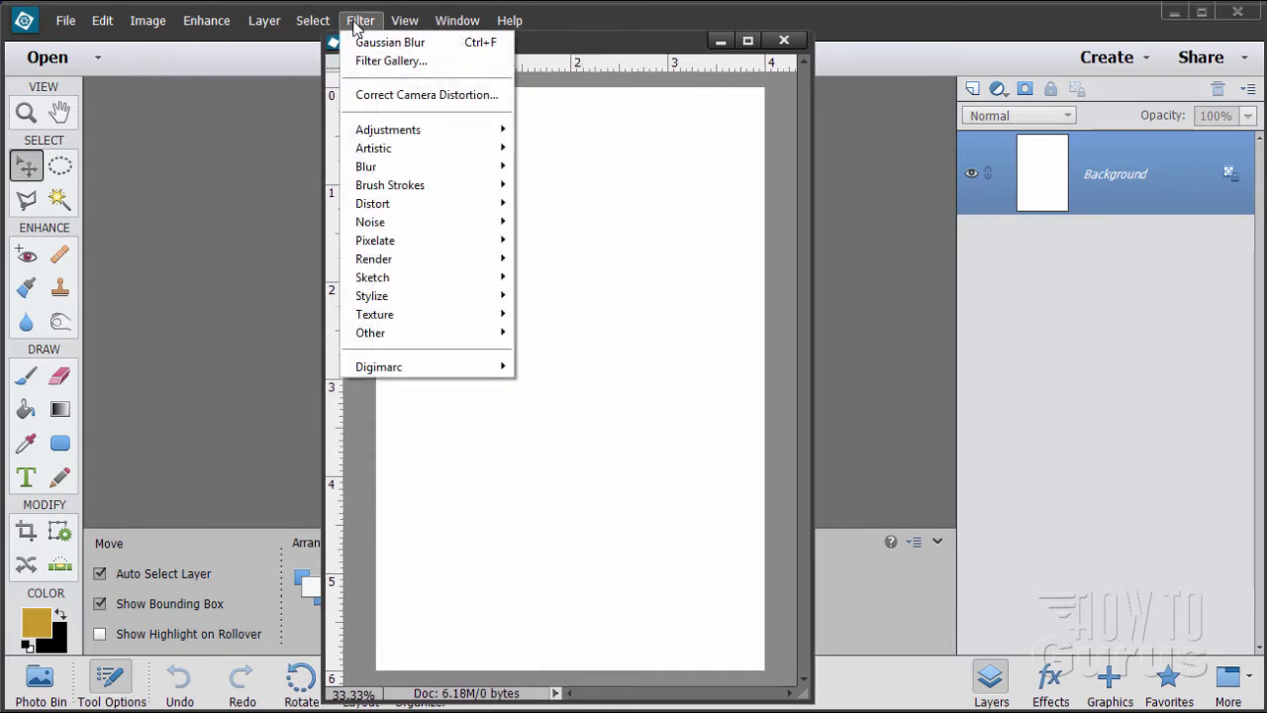
{"action": "mouse_move", "coordinate": [451, 259]}
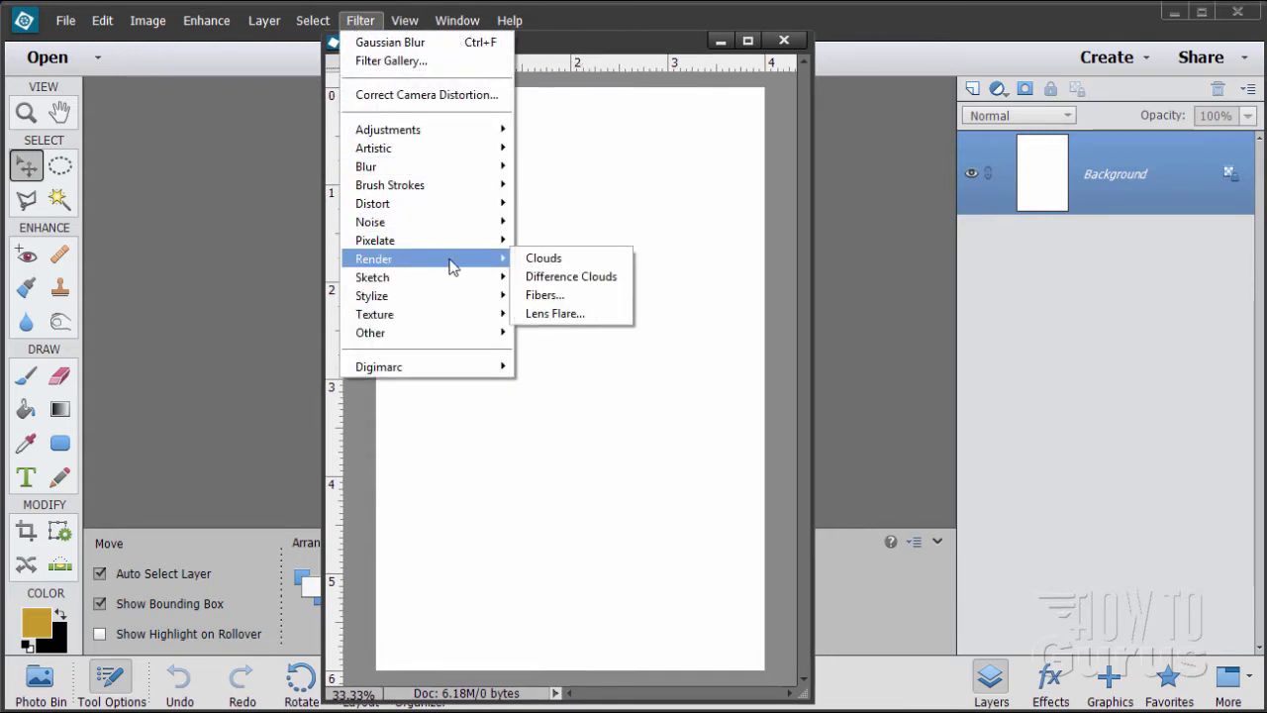
{"action": "left_click", "coordinate": [571, 296]}
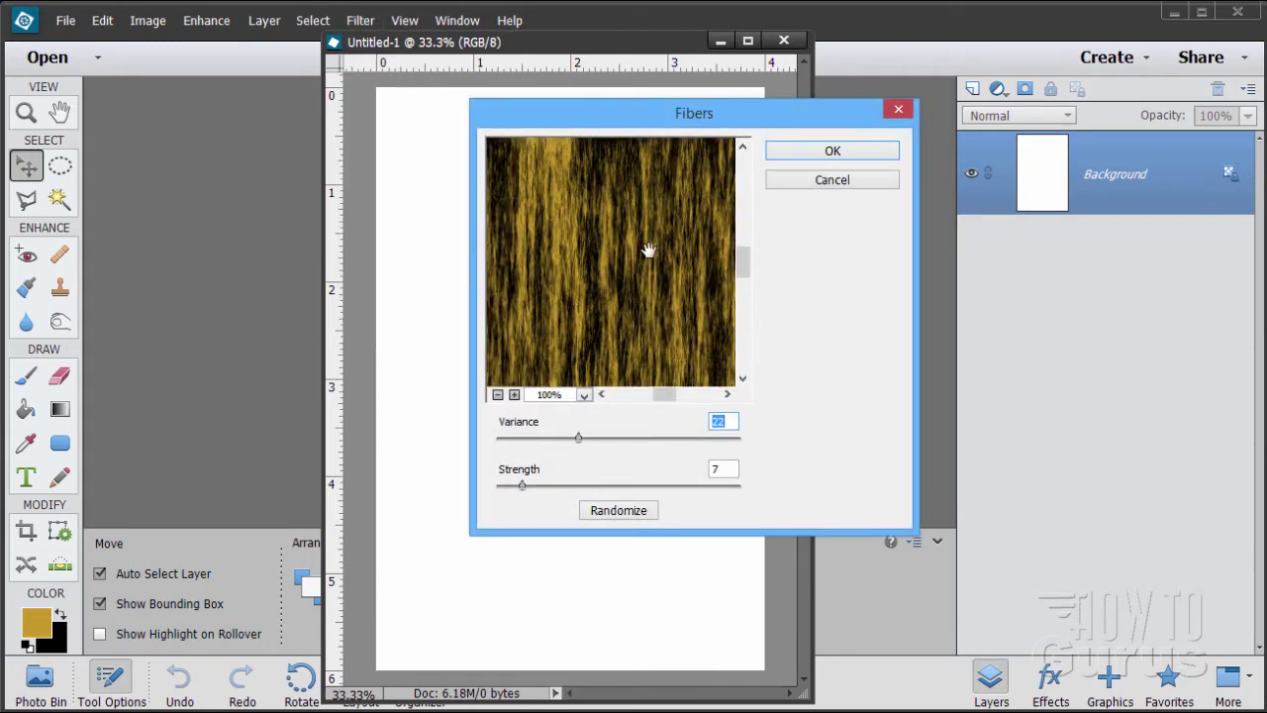
{"action": "left_click", "coordinate": [610, 513]}
{"action": "left_click", "coordinate": [614, 515]}
{"action": "left_click", "coordinate": [613, 515]}
{"action": "left_click", "coordinate": [614, 514]}
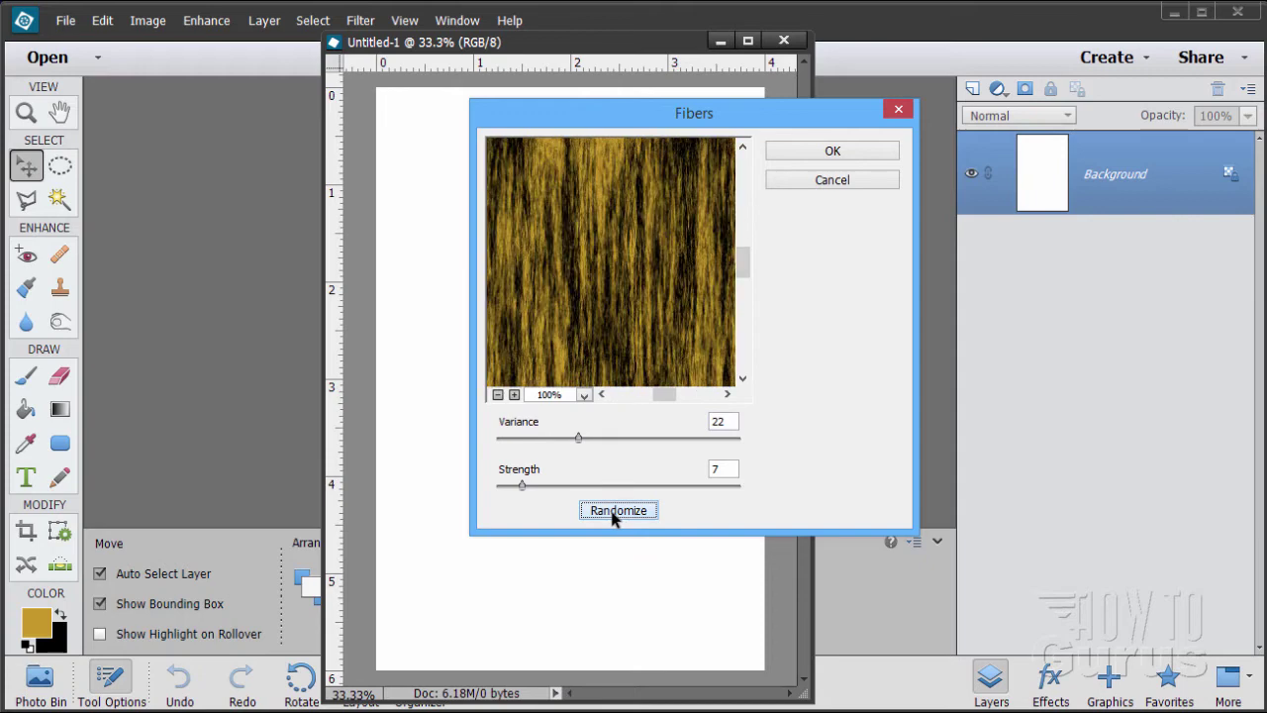
{"action": "left_click", "coordinate": [613, 514]}
{"action": "left_click", "coordinate": [619, 512]}
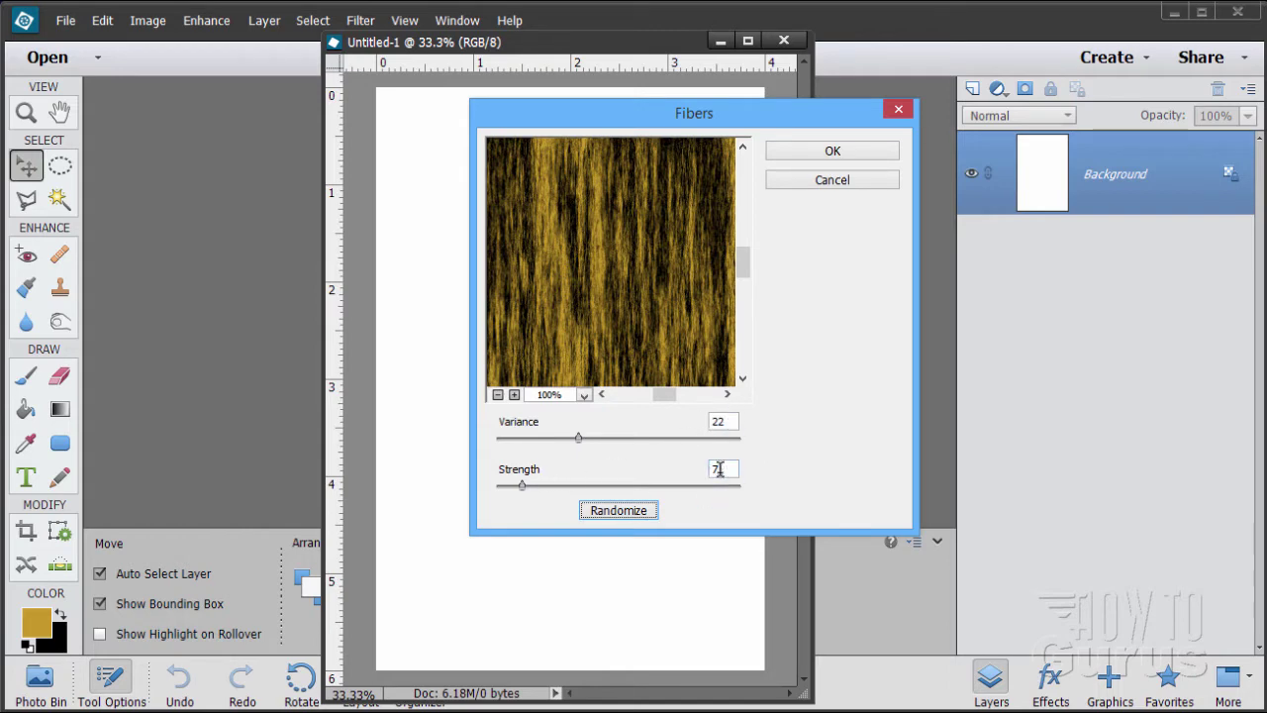
Try a Fibers variance of 44, set it back to 22, and apply the filter with strength 7.
{"action": "left_click_drag", "start_coordinate": [575, 442], "coordinate": [662, 441]}
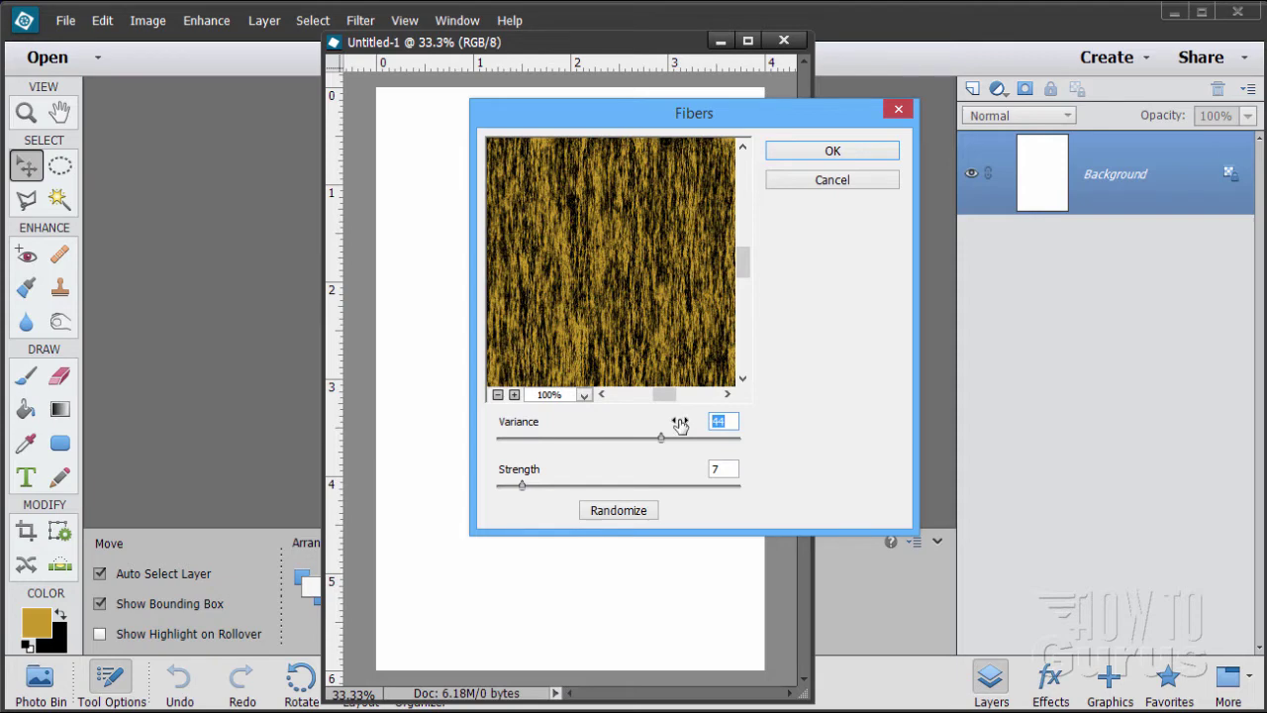
{"action": "type", "text": "22"}
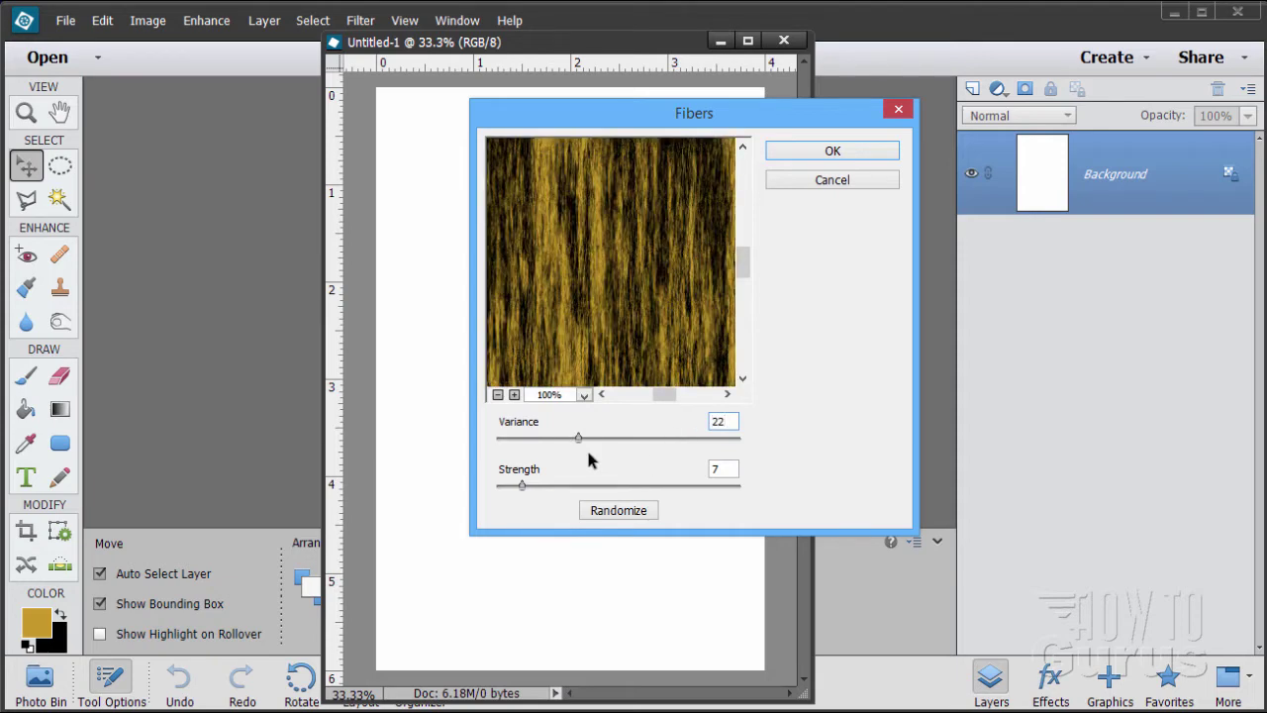
{"action": "left_click", "coordinate": [801, 146]}
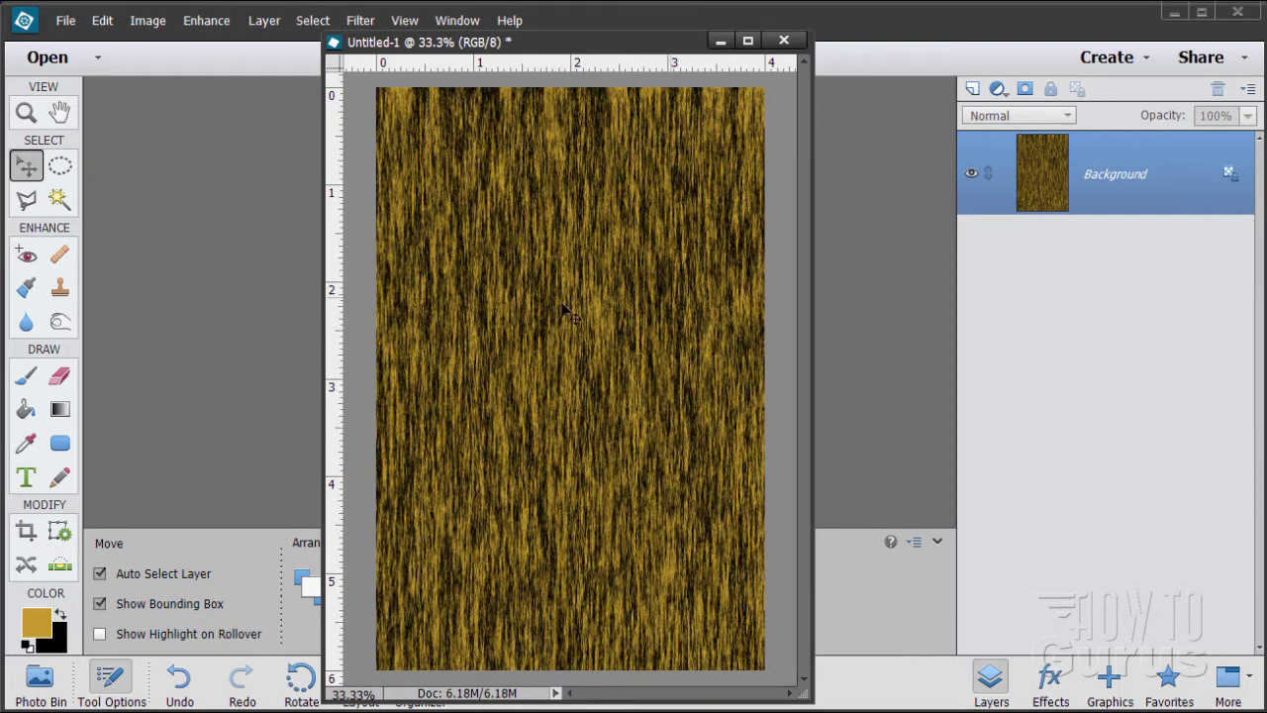
Darken and mute the wood-grain background with a Hue/Saturation adjustment of saturation -20 and lightness -22, and return to the Move tool.
{"action": "left_click", "coordinate": [205, 21]}
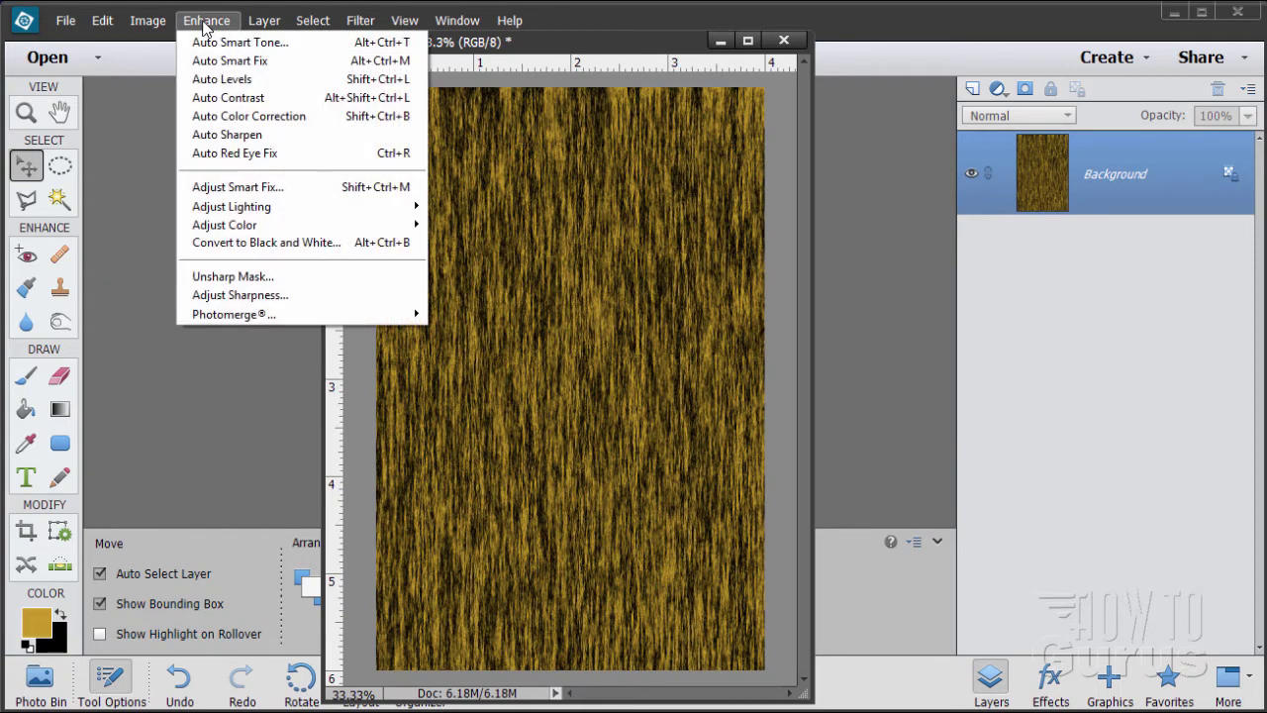
{"action": "mouse_move", "coordinate": [238, 223]}
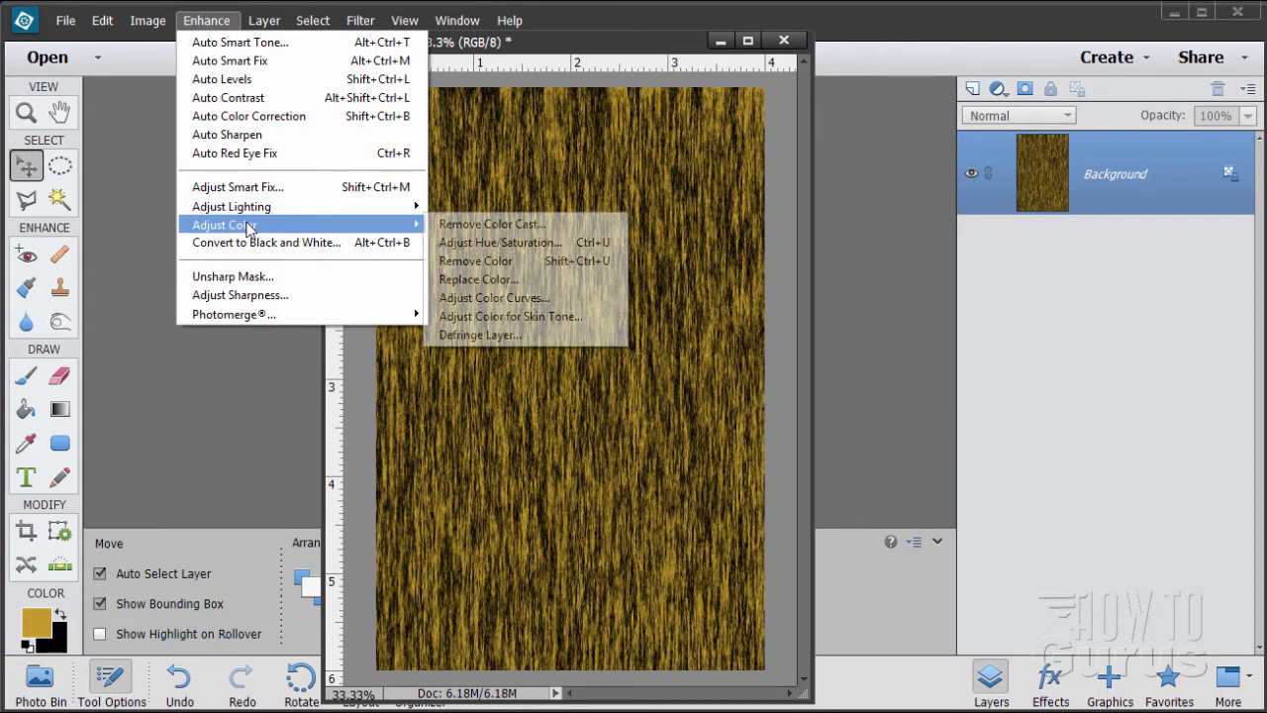
{"action": "left_click", "coordinate": [501, 242]}
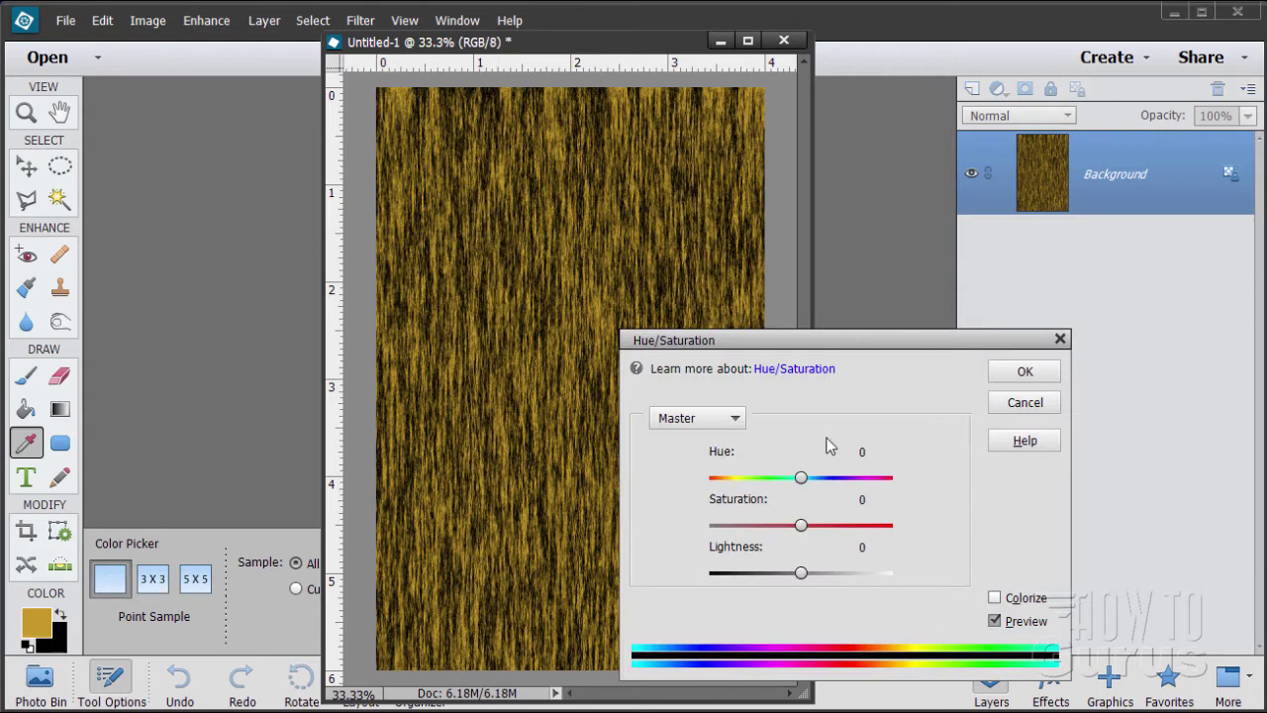
{"action": "left_click_drag", "start_coordinate": [835, 341], "coordinate": [948, 347]}
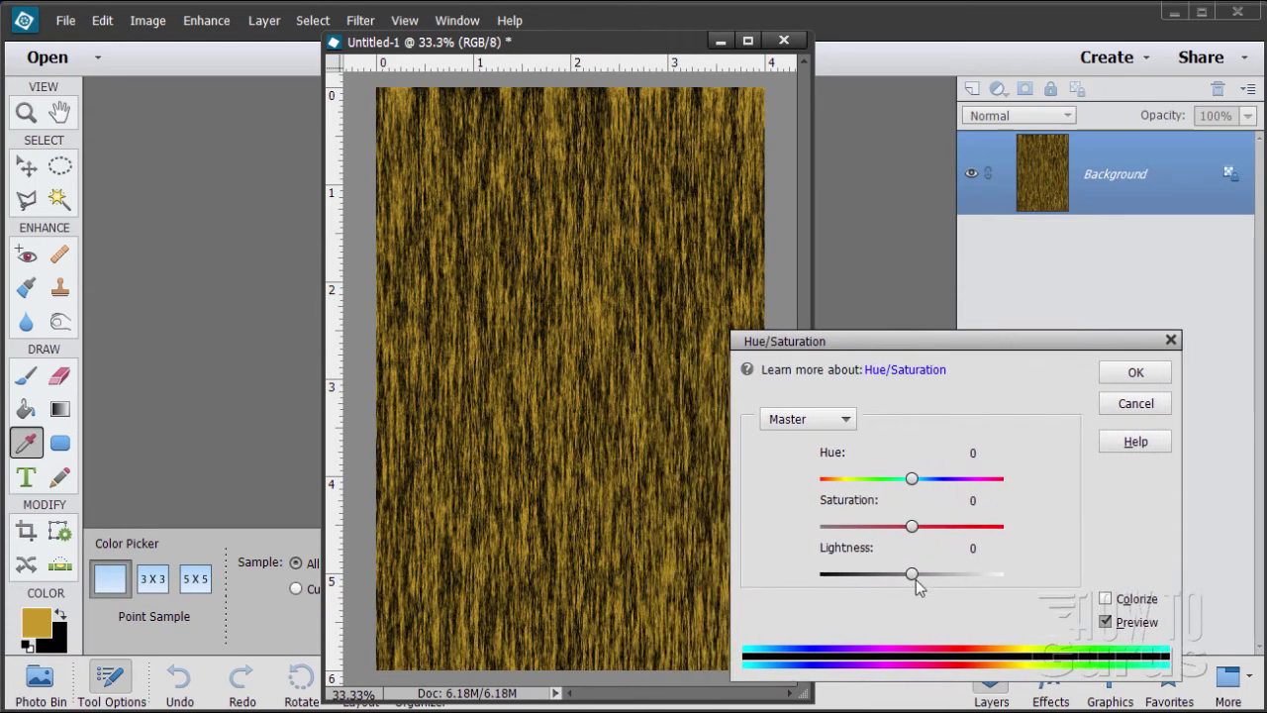
{"action": "left_click_drag", "start_coordinate": [916, 581], "coordinate": [892, 584]}
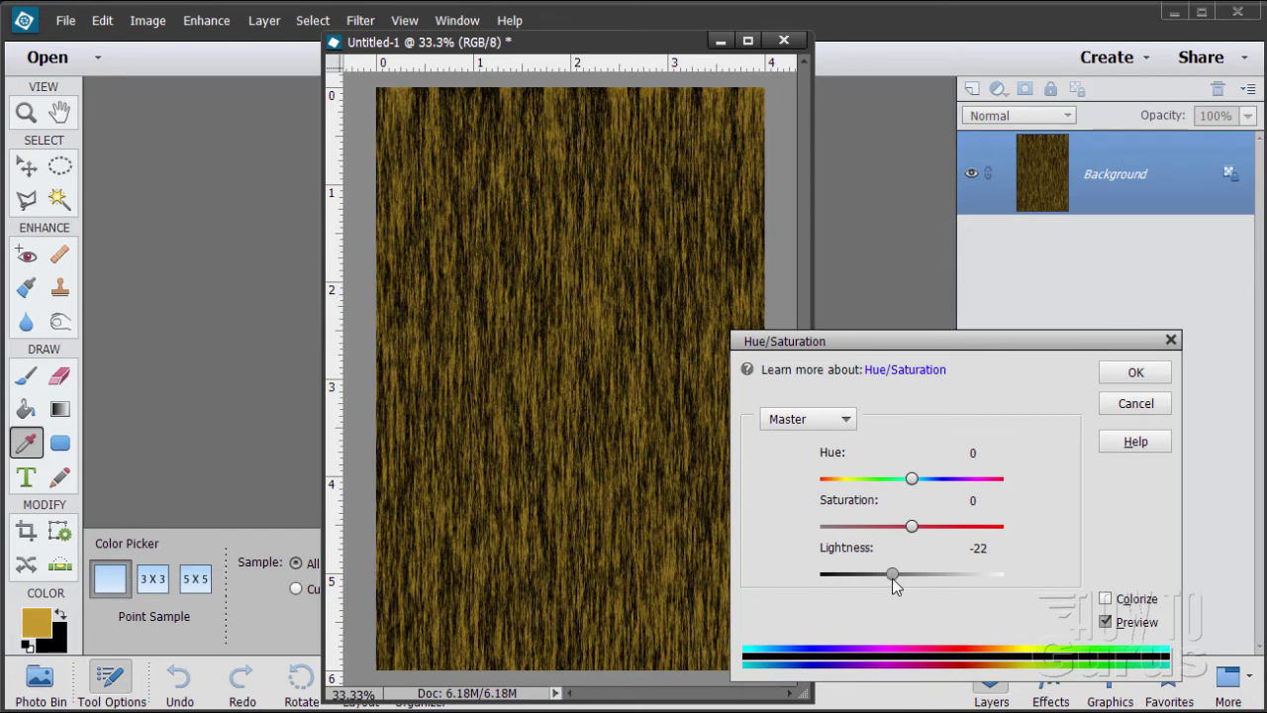
{"action": "left_click_drag", "start_coordinate": [908, 535], "coordinate": [896, 539]}
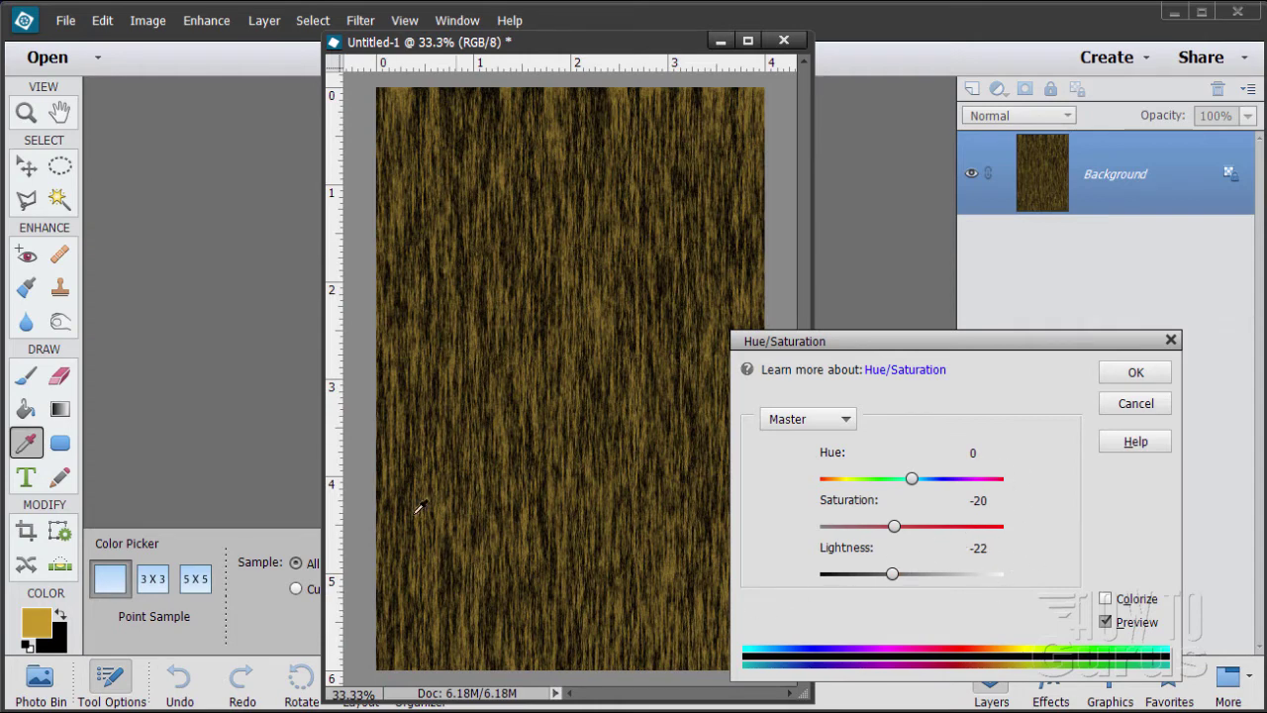
{"action": "left_click", "coordinate": [1135, 372]}
{"action": "key", "text": "v"}
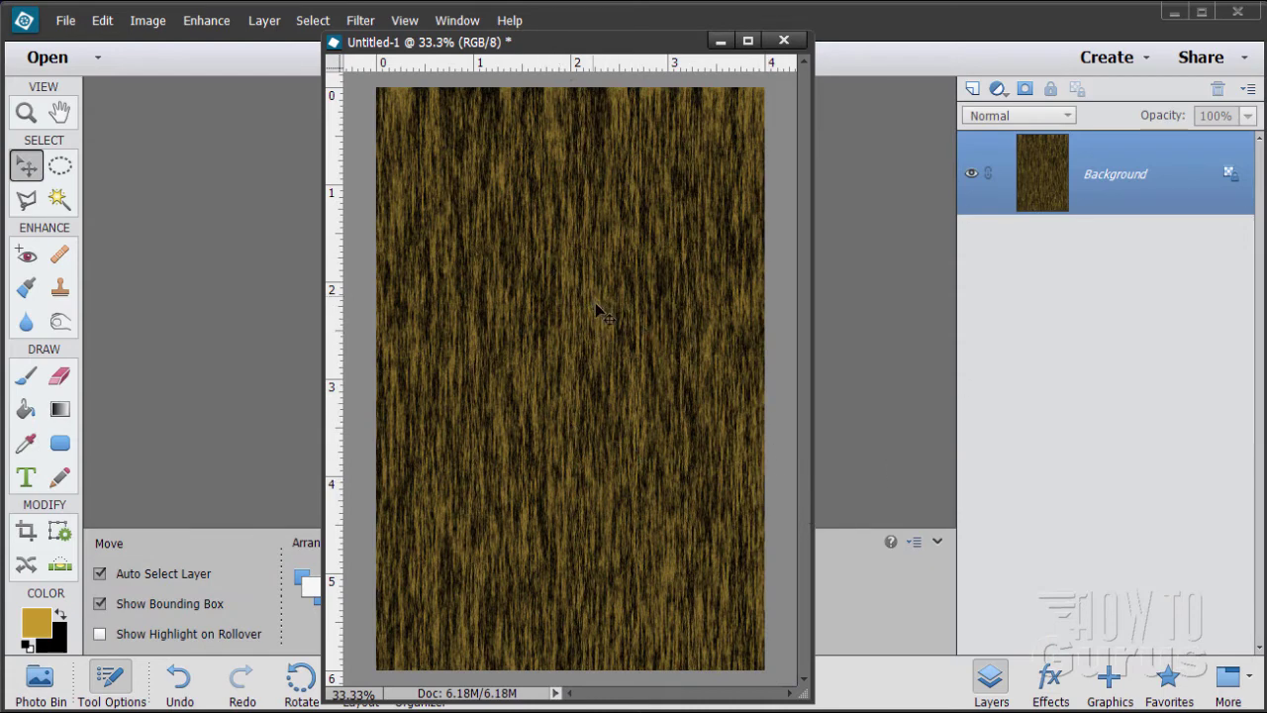
Add a new layer above the background and set the foreground color to the tan dbc387, ending with the Move tool active.
{"action": "left_click", "coordinate": [972, 89]}
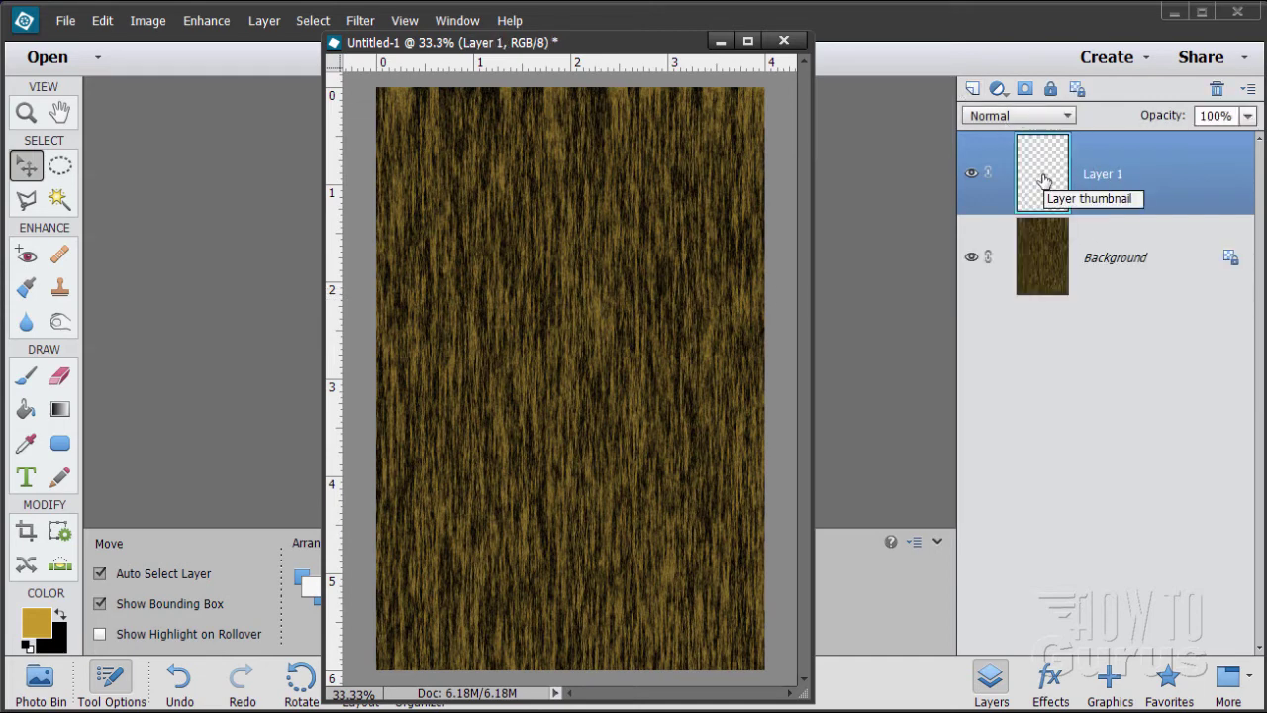
{"action": "left_click", "coordinate": [44, 627]}
{"action": "left_click_drag", "start_coordinate": [642, 370], "coordinate": [624, 309]}
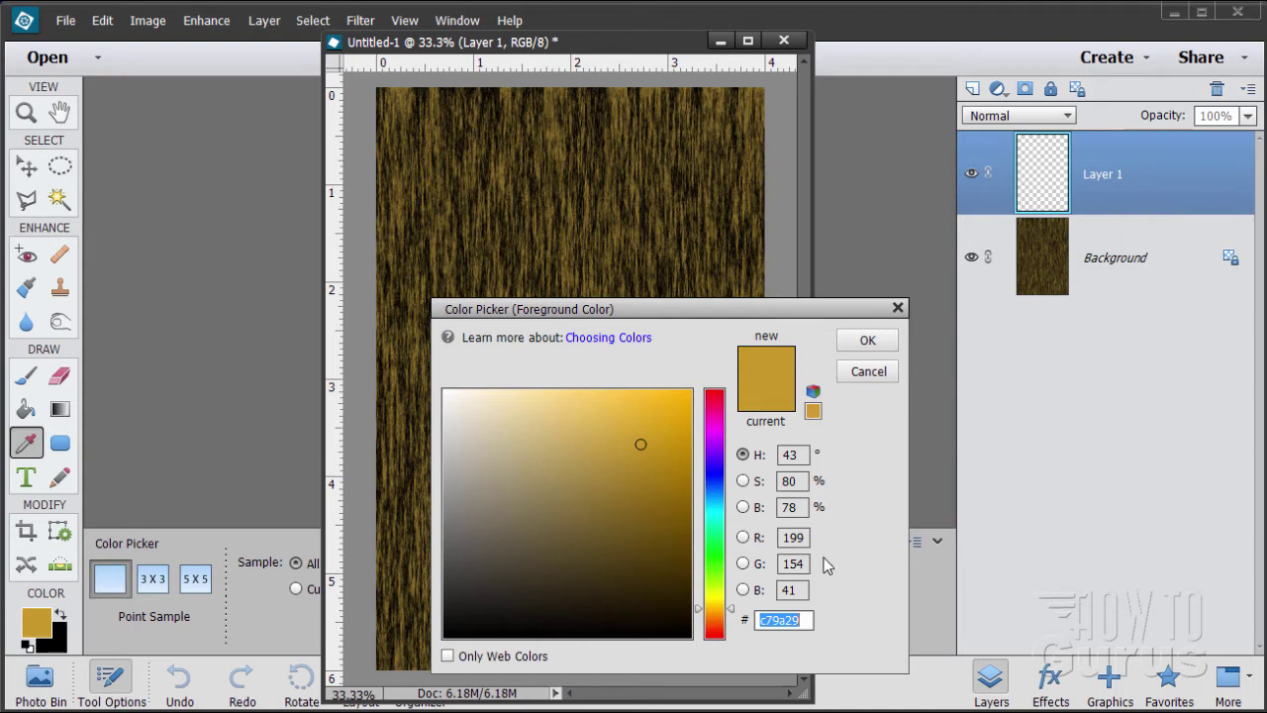
{"action": "type", "text": "dbc"}
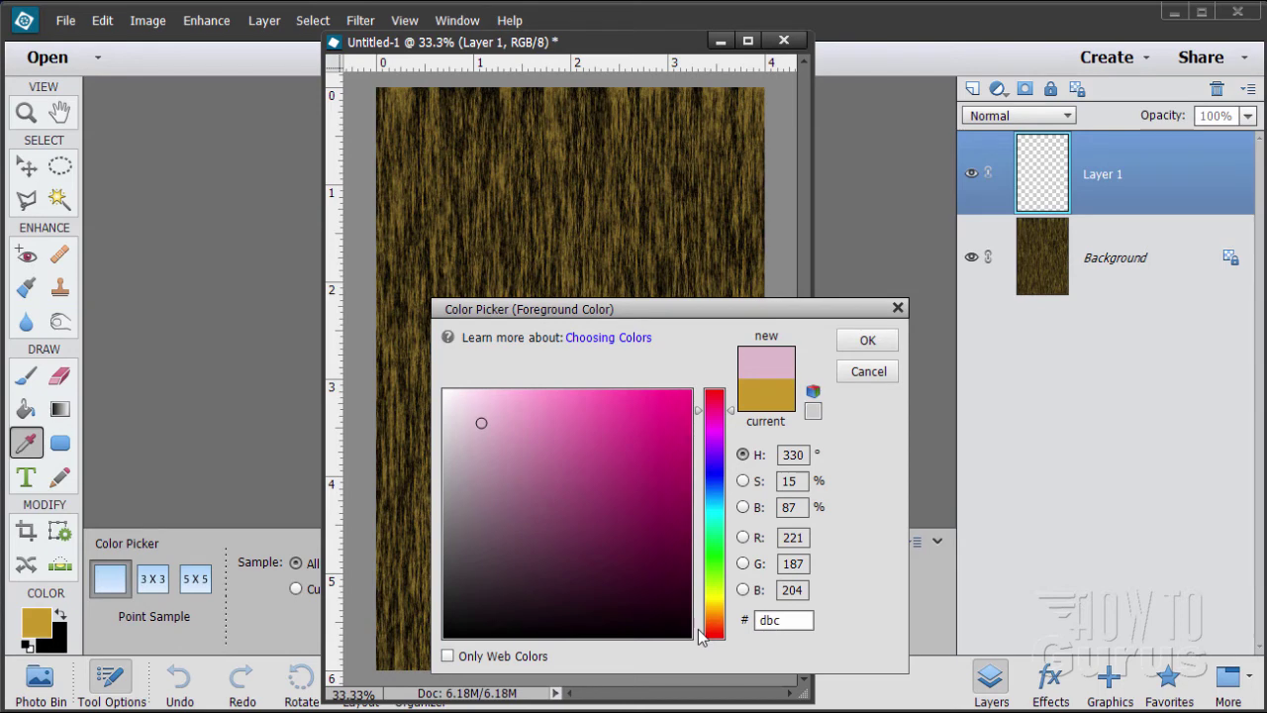
{"action": "type", "text": "387"}
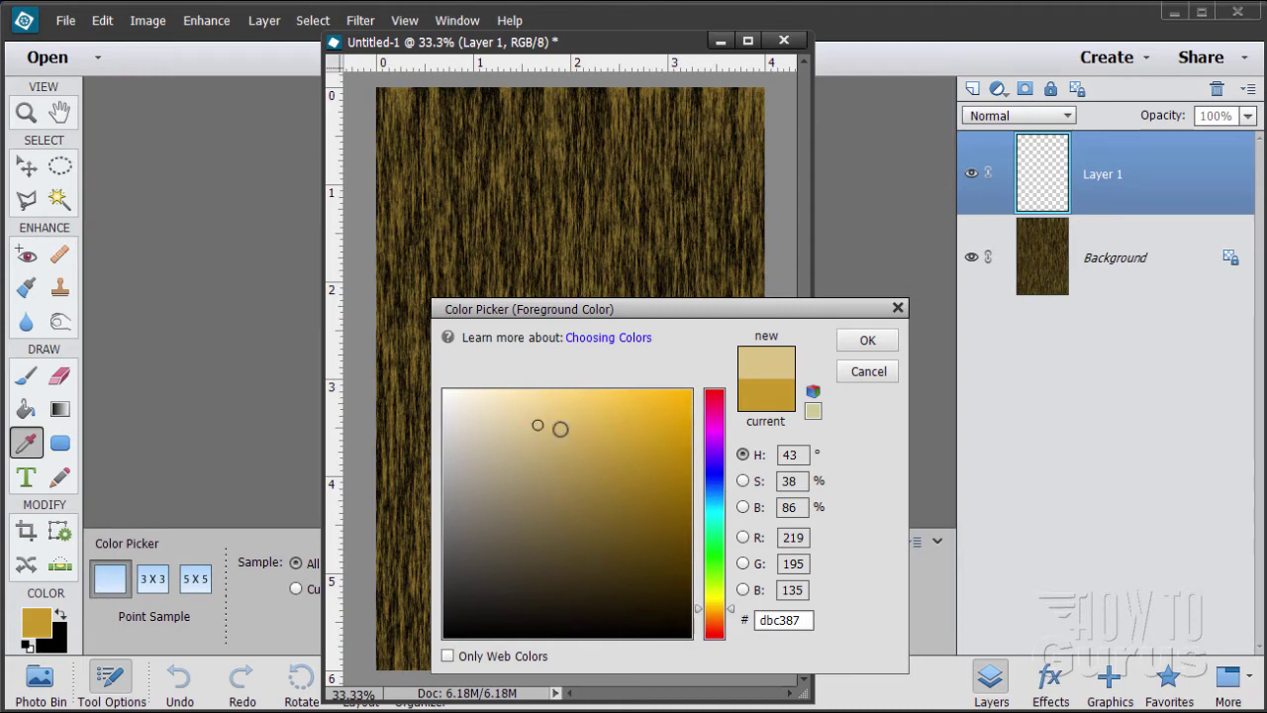
{"action": "left_click", "coordinate": [867, 339]}
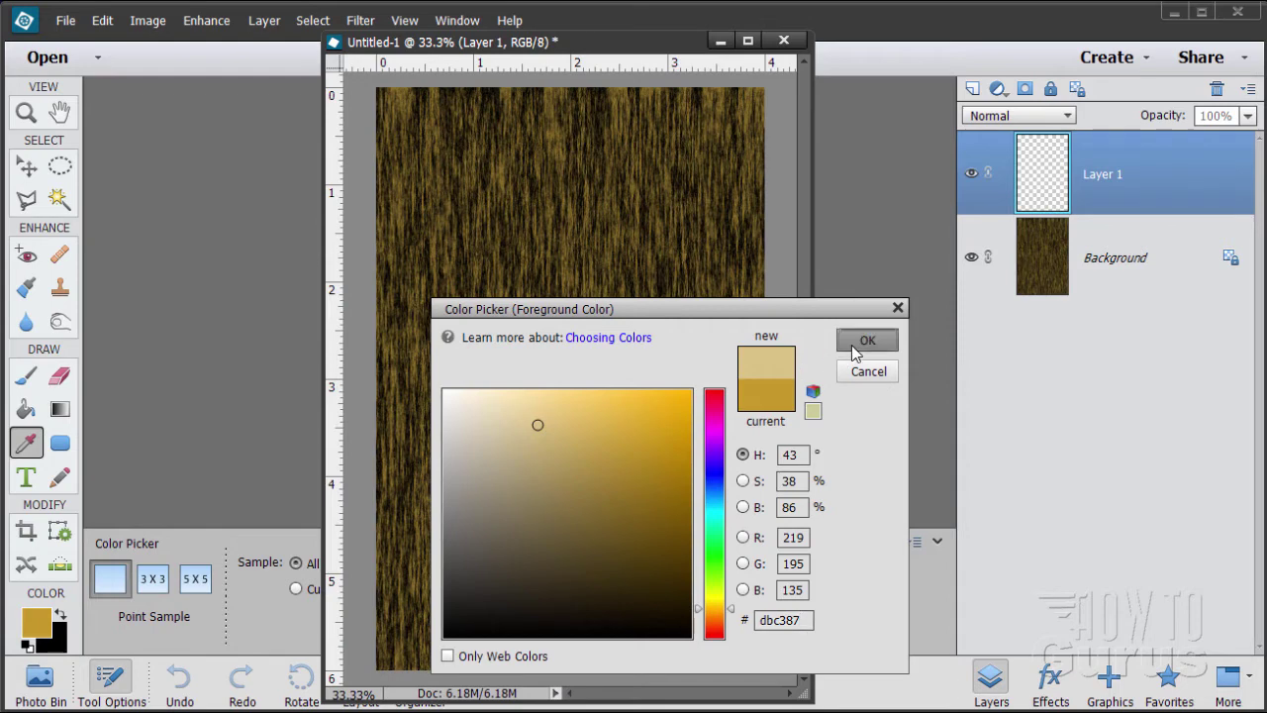
{"action": "key", "text": "v"}
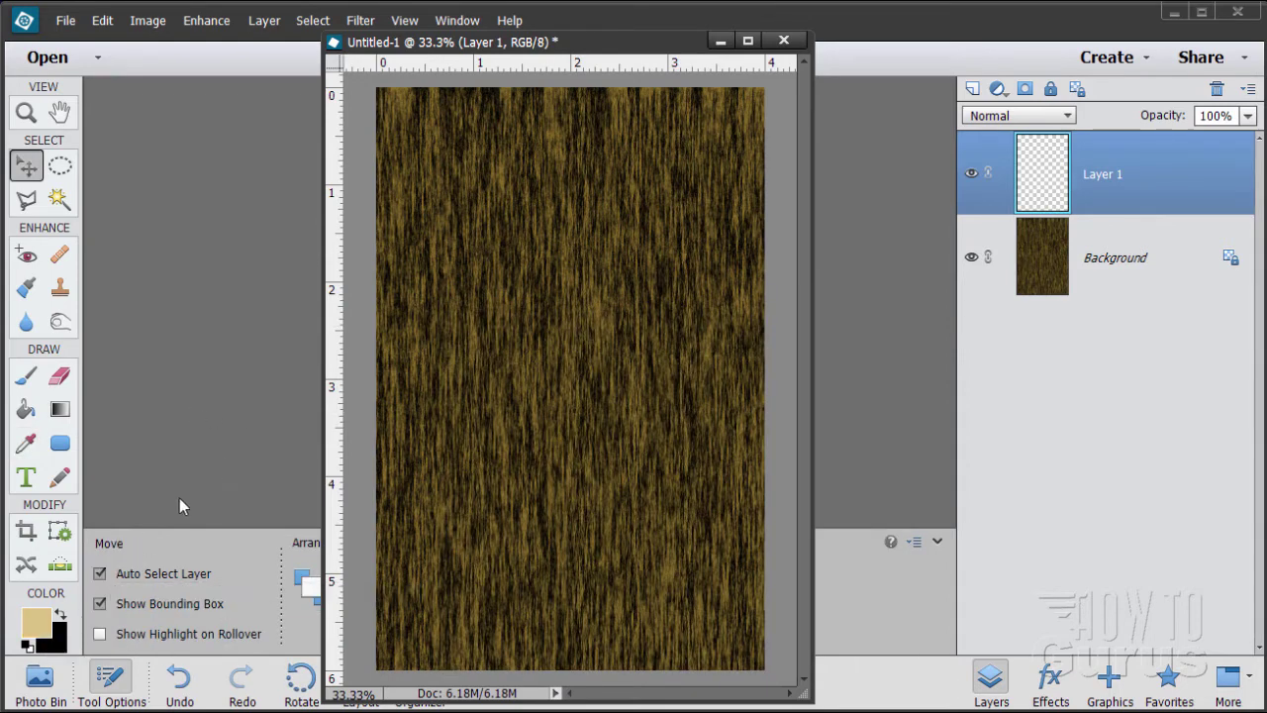
Fill the new layer with the tan foreground color, and slightly shrink and reposition the document window with the Move tool active.
{"action": "left_click", "coordinate": [26, 409]}
{"action": "left_click", "coordinate": [507, 429]}
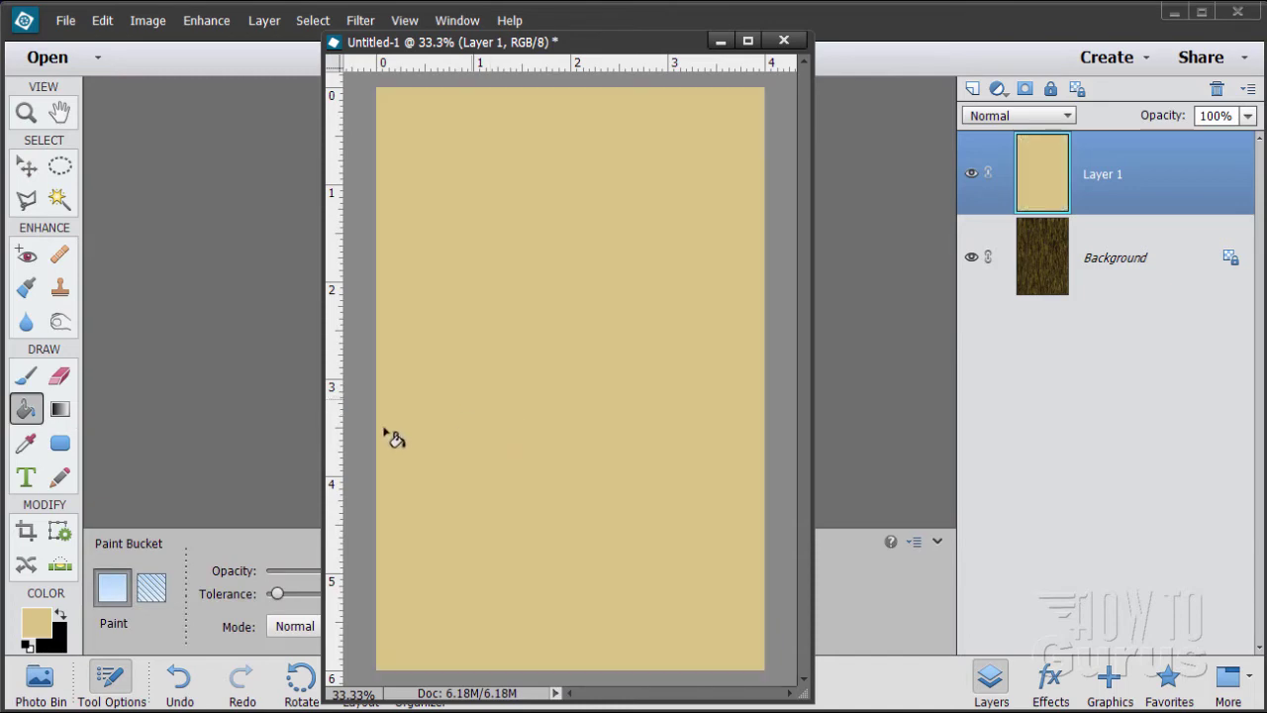
{"action": "left_click", "coordinate": [30, 167]}
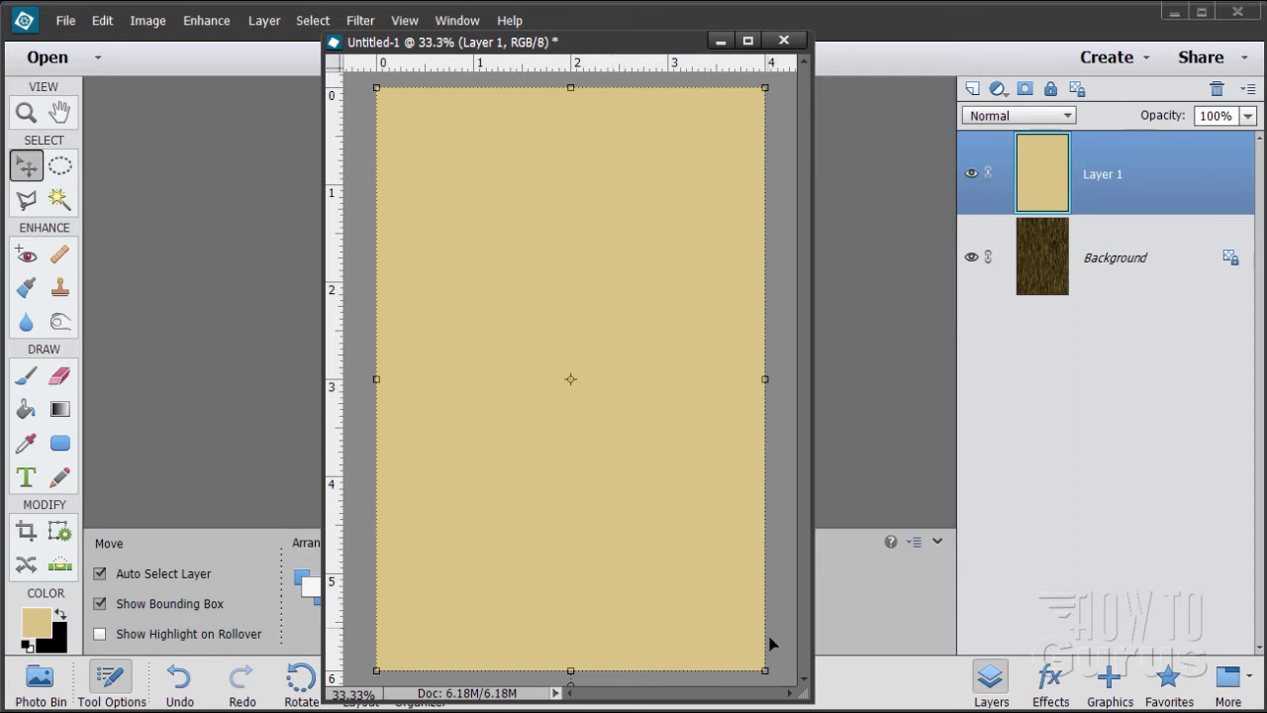
{"action": "left_click_drag", "start_coordinate": [809, 699], "coordinate": [786, 689]}
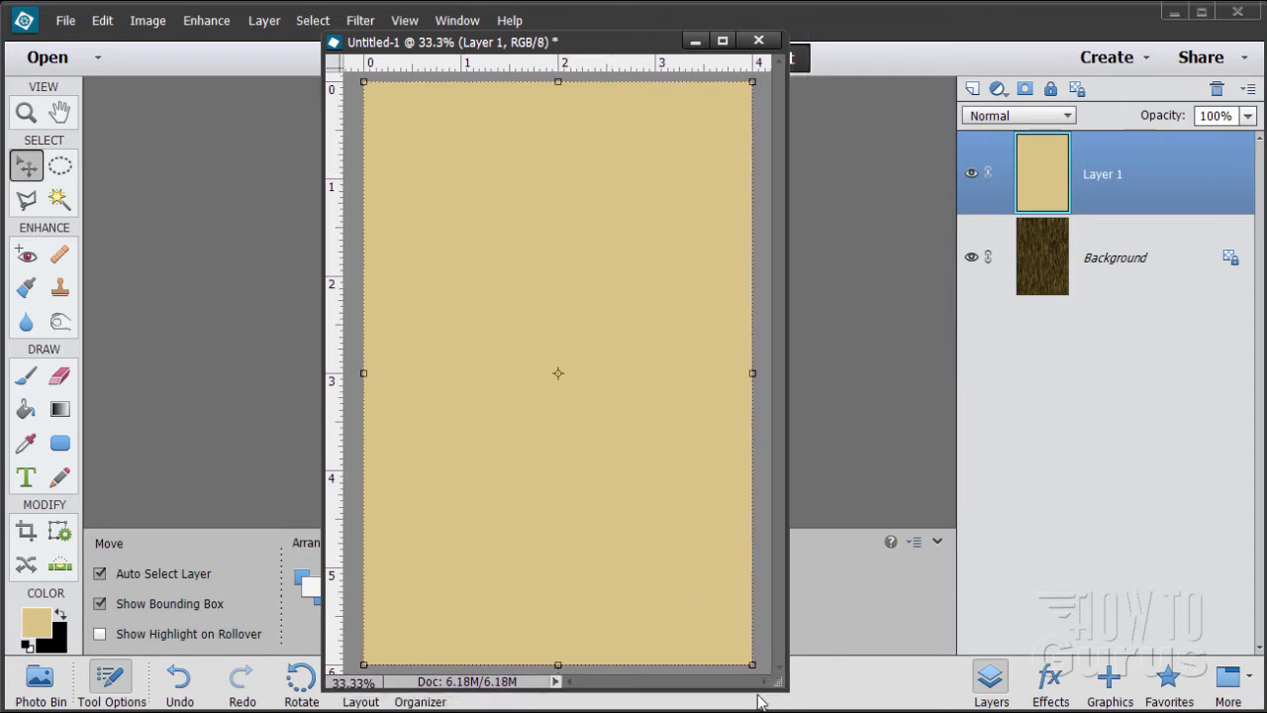
{"action": "left_click_drag", "start_coordinate": [587, 48], "coordinate": [586, 61]}
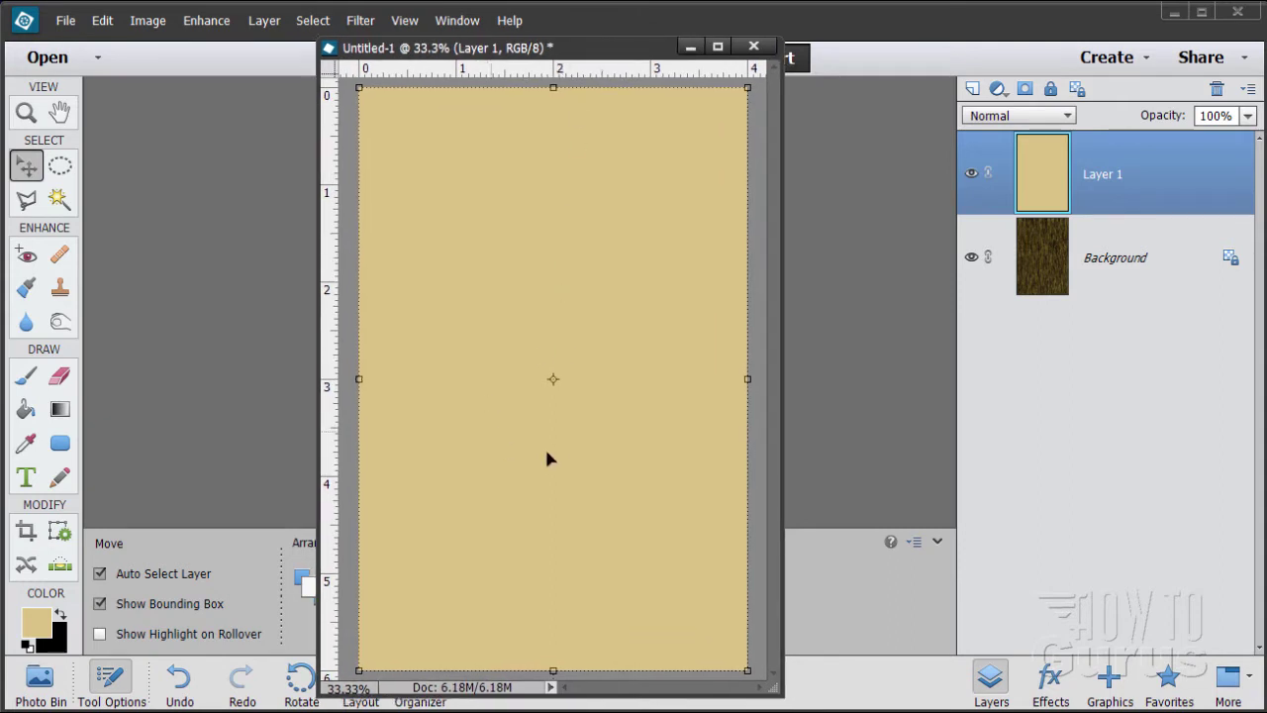
Apply the Artistic Film Grain filter to the tan layer with grain 8, highlight area 10 and intensity 9.
{"action": "left_click", "coordinate": [363, 22]}
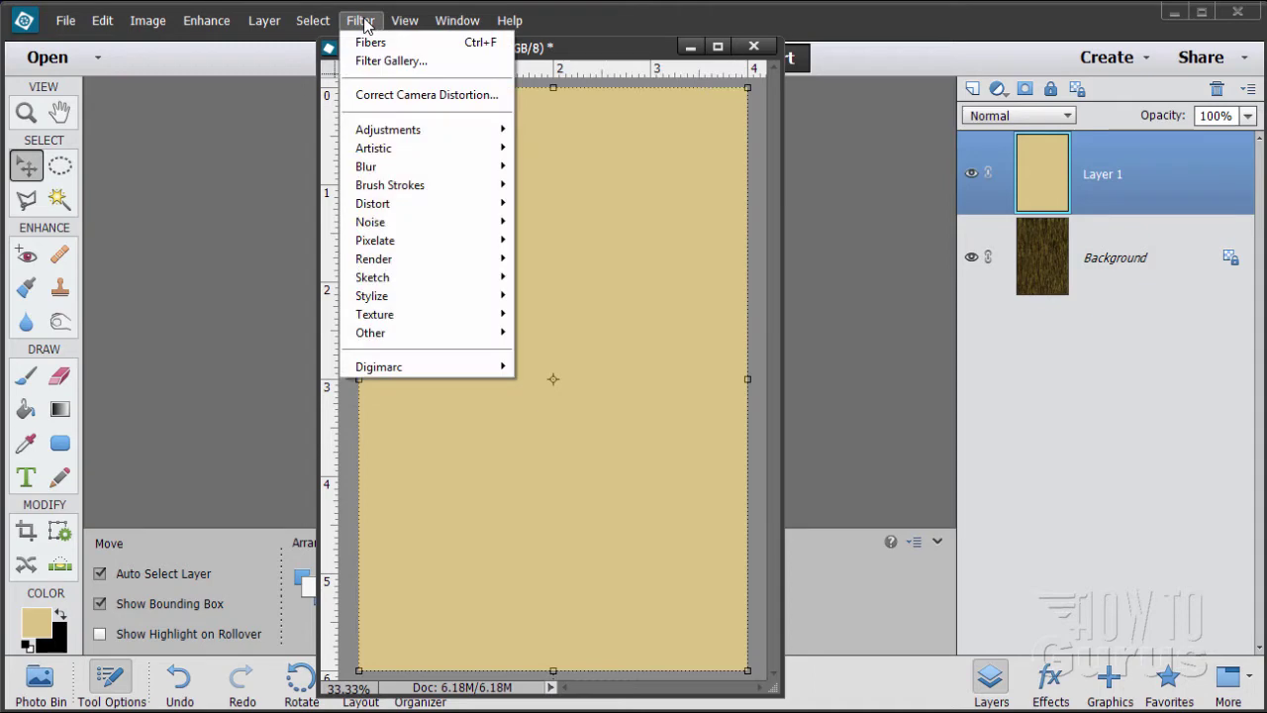
{"action": "left_click", "coordinate": [419, 66]}
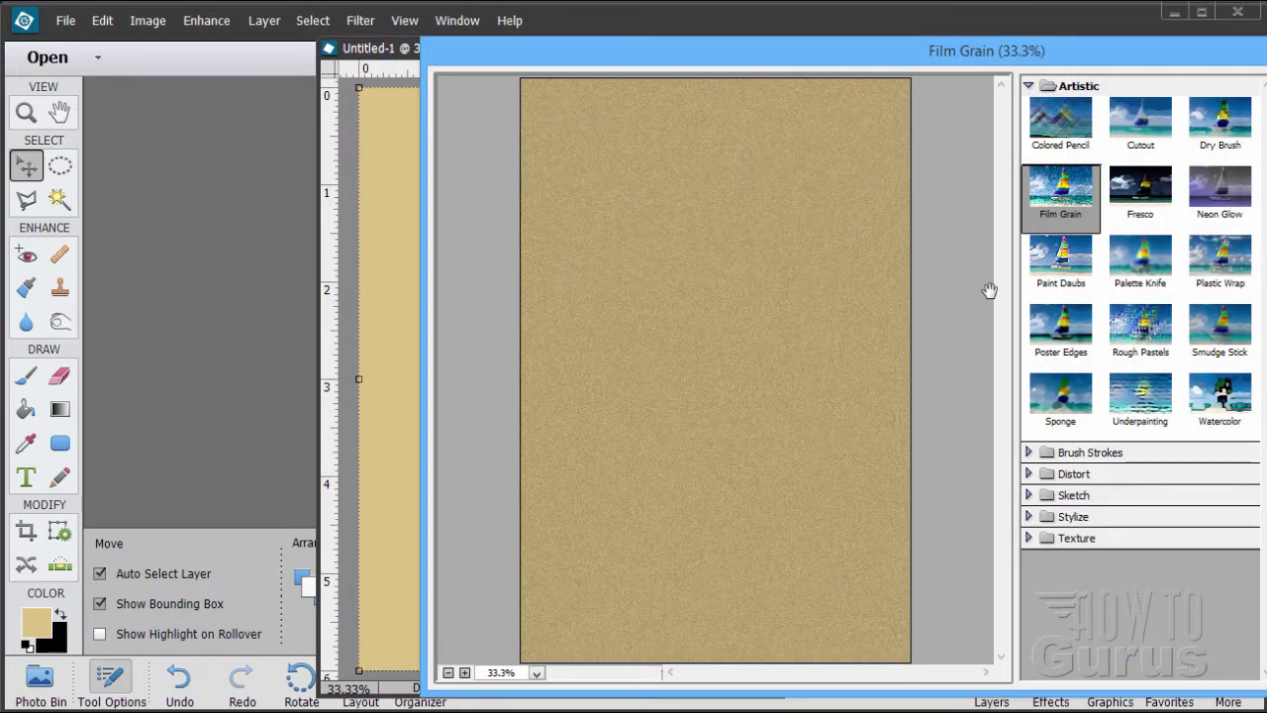
{"action": "left_click", "coordinate": [1047, 92]}
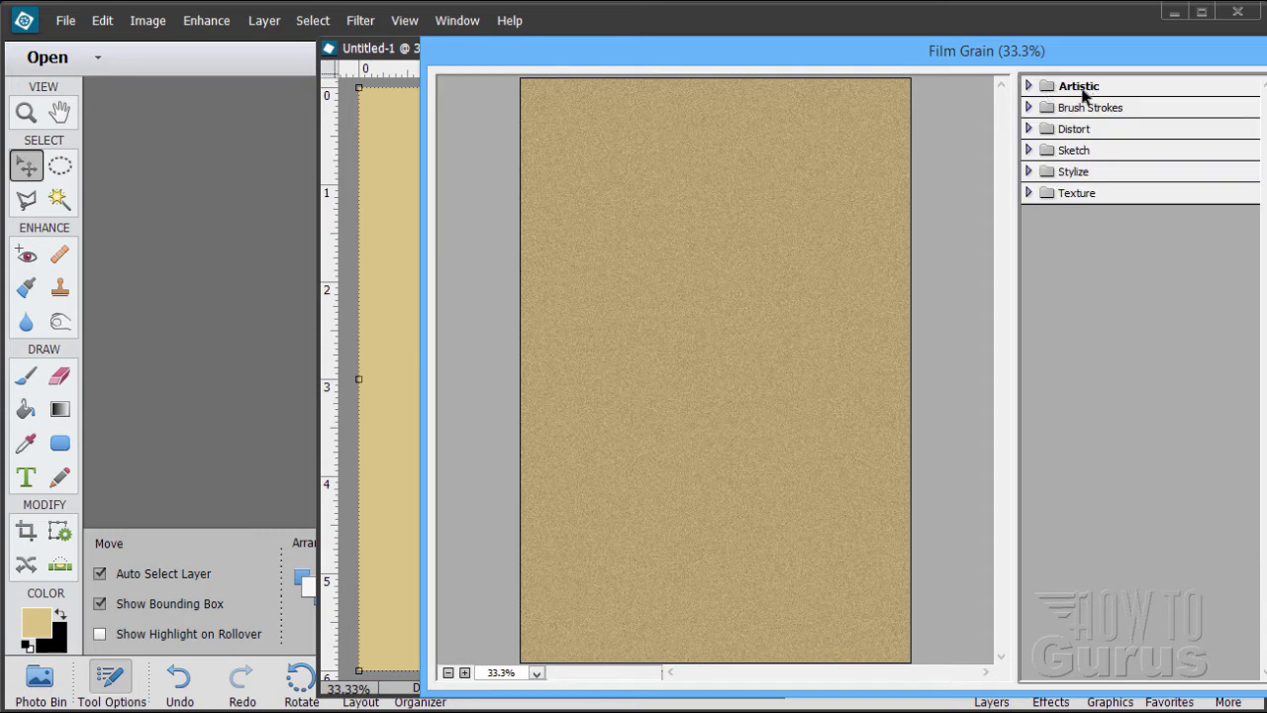
{"action": "left_click", "coordinate": [1032, 89]}
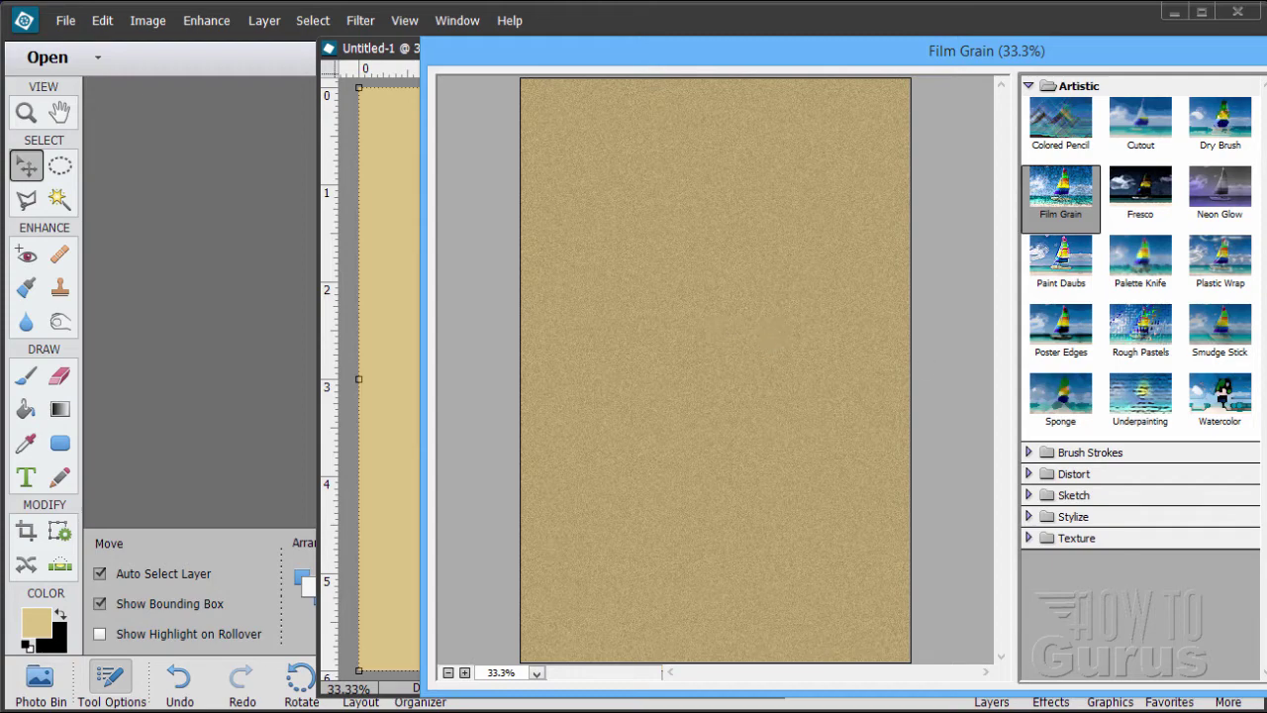
{"action": "left_click_drag", "start_coordinate": [1244, 51], "coordinate": [913, 51]}
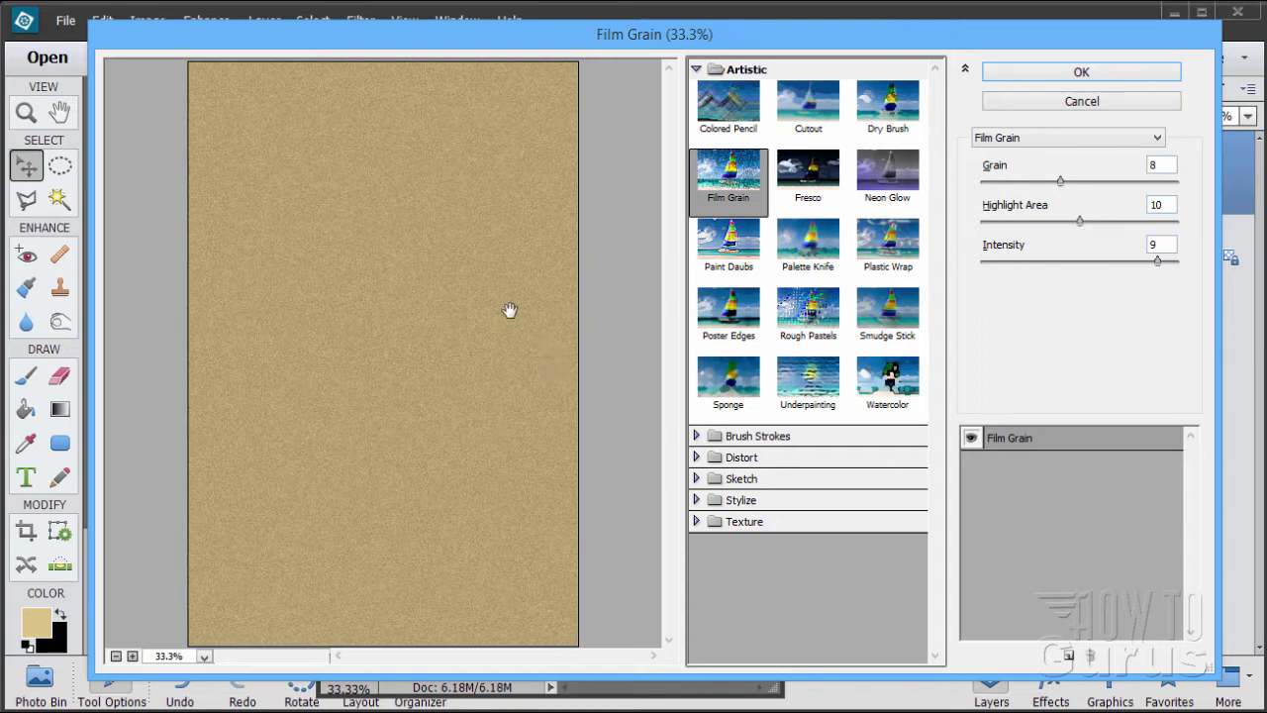
{"action": "left_click", "coordinate": [1086, 81]}
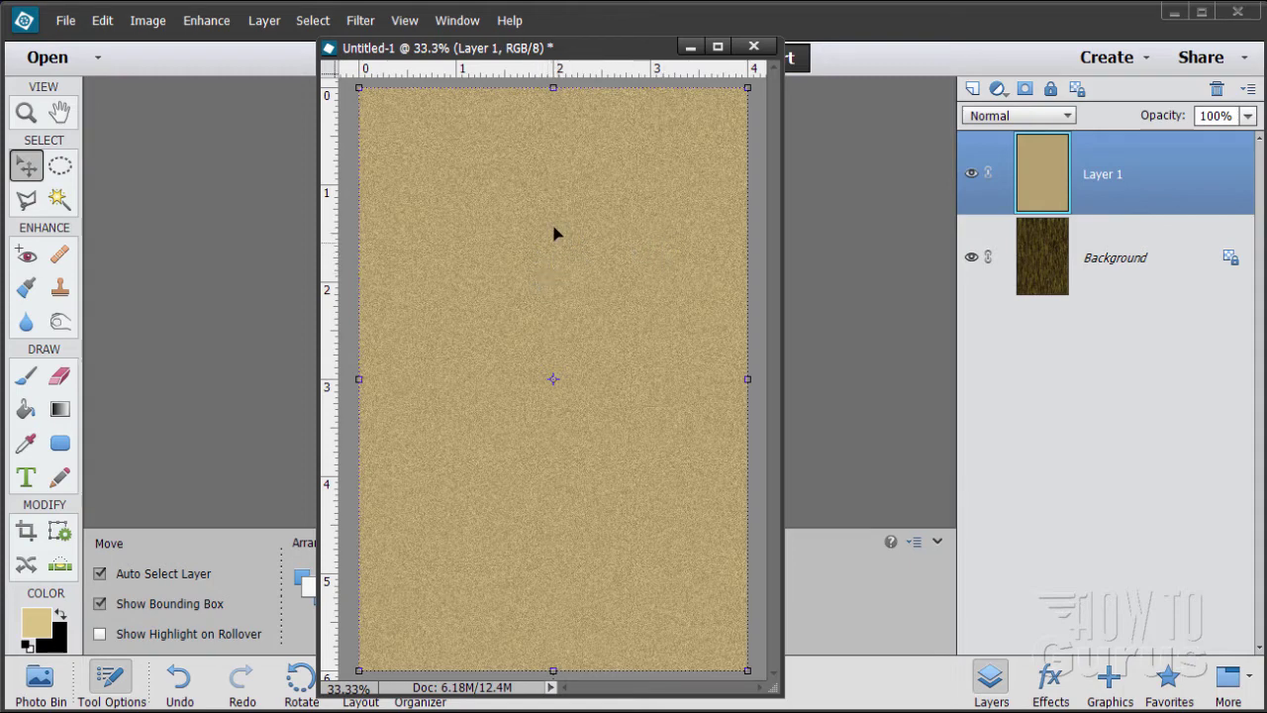
Soften the grain on the tan layer with a Gaussian Blur of radius 2 pixels.
{"action": "left_click", "coordinate": [374, 27]}
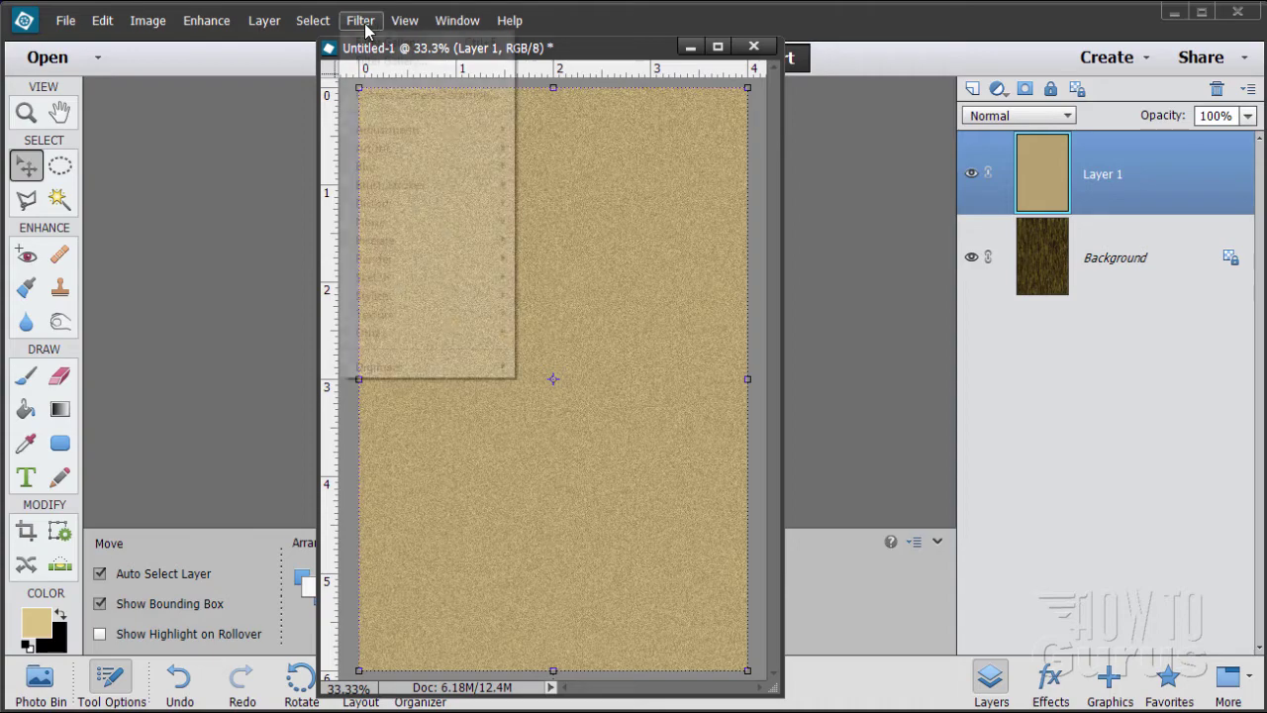
{"action": "mouse_move", "coordinate": [408, 168]}
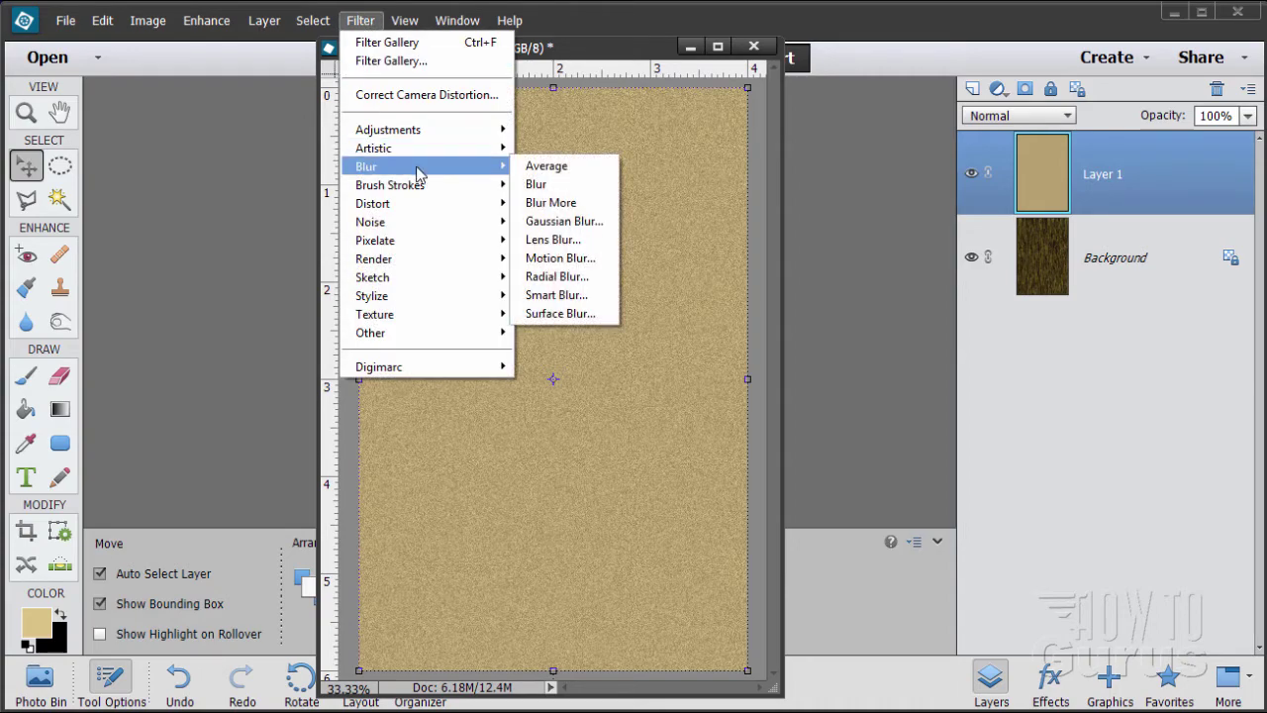
{"action": "left_click", "coordinate": [577, 221]}
{"action": "left_click_drag", "start_coordinate": [978, 294], "coordinate": [767, 240]}
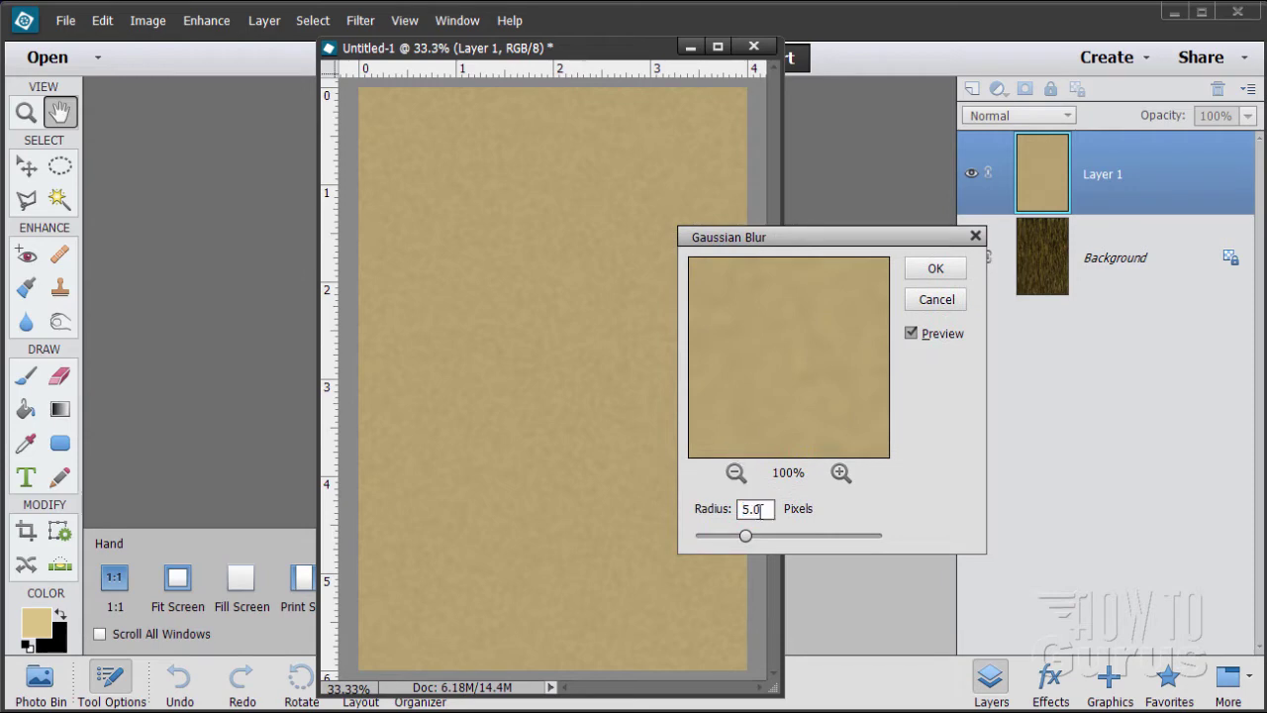
{"action": "type", "text": "2"}
{"action": "left_click", "coordinate": [934, 270]}
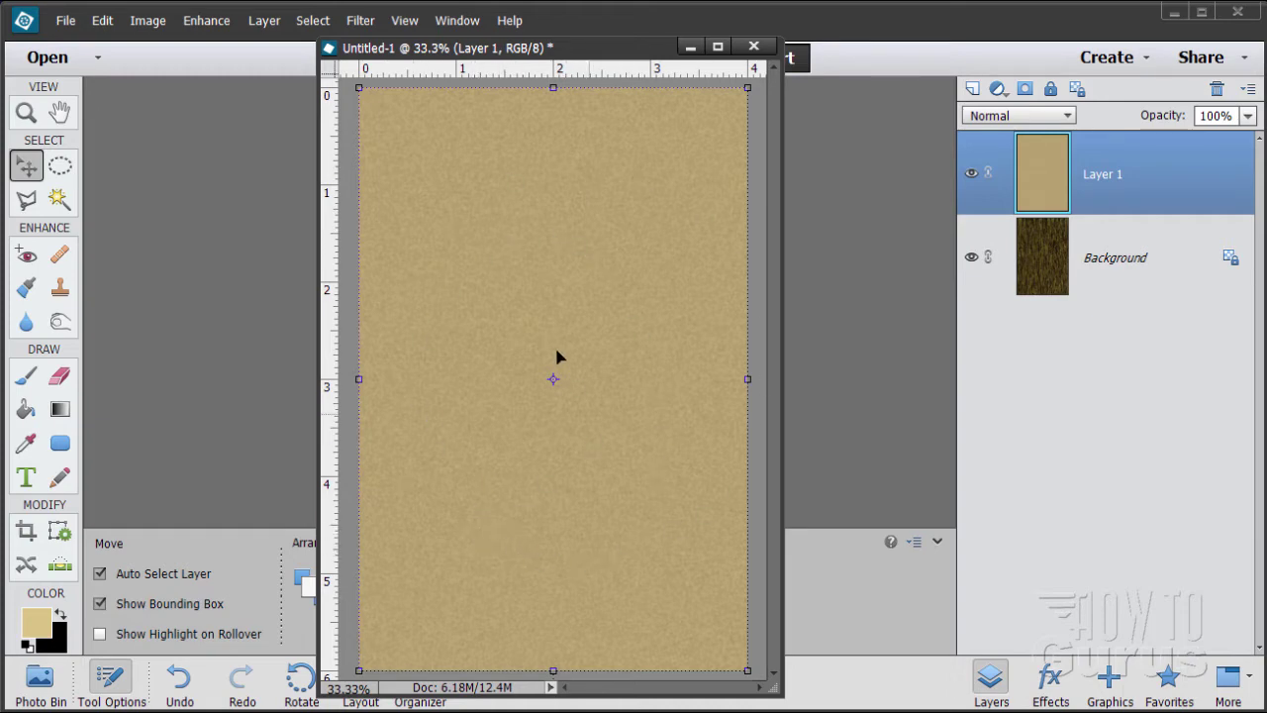
Adjust the tan layer's Hue/Saturation to saturation 34 and lightness 22, and briefly hide the layer to check the wood beneath.
{"action": "left_click", "coordinate": [206, 21]}
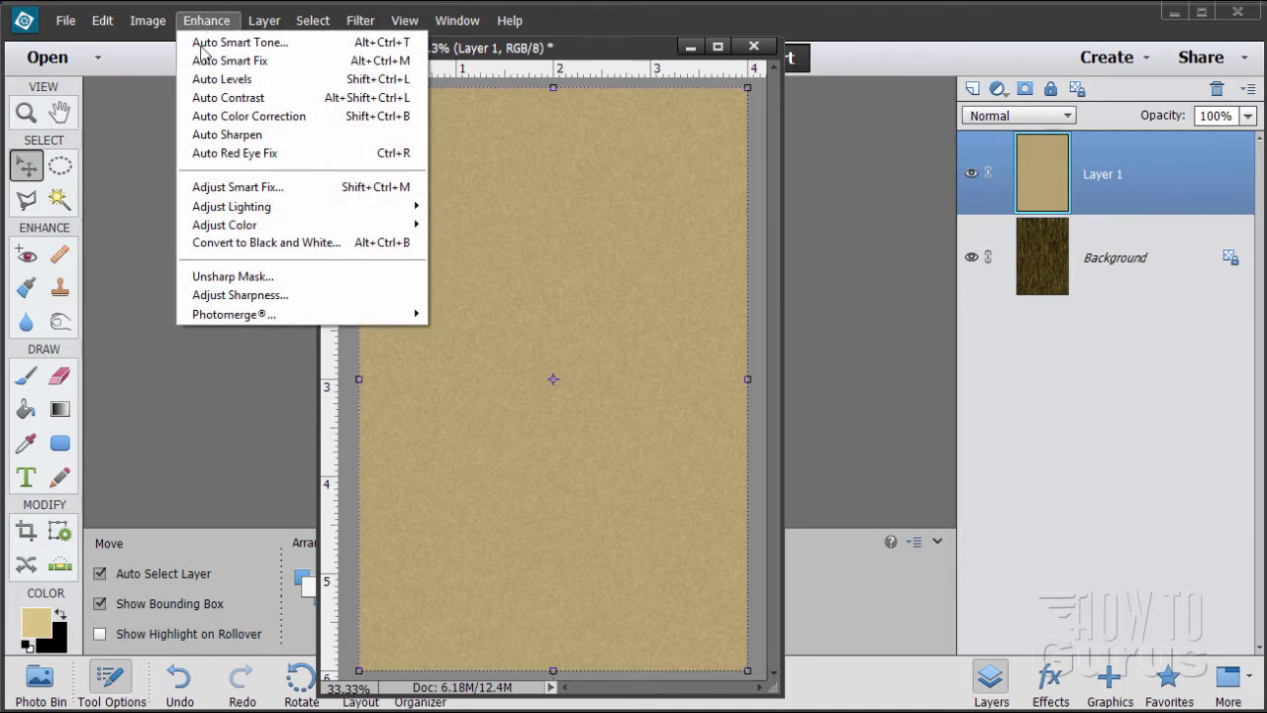
{"action": "mouse_move", "coordinate": [257, 227]}
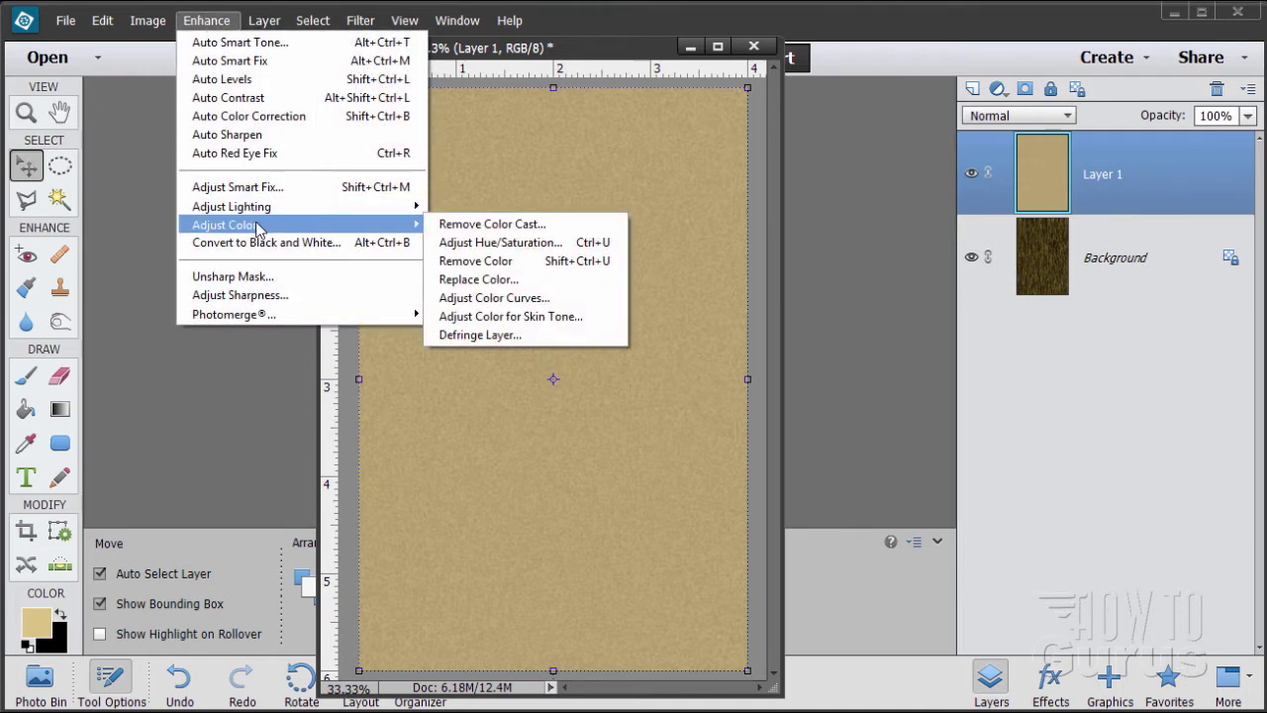
{"action": "left_click", "coordinate": [500, 244]}
{"action": "left_click_drag", "start_coordinate": [857, 348], "coordinate": [720, 328]}
{"action": "left_click", "coordinate": [832, 479]}
{"action": "type", "text": "34"}
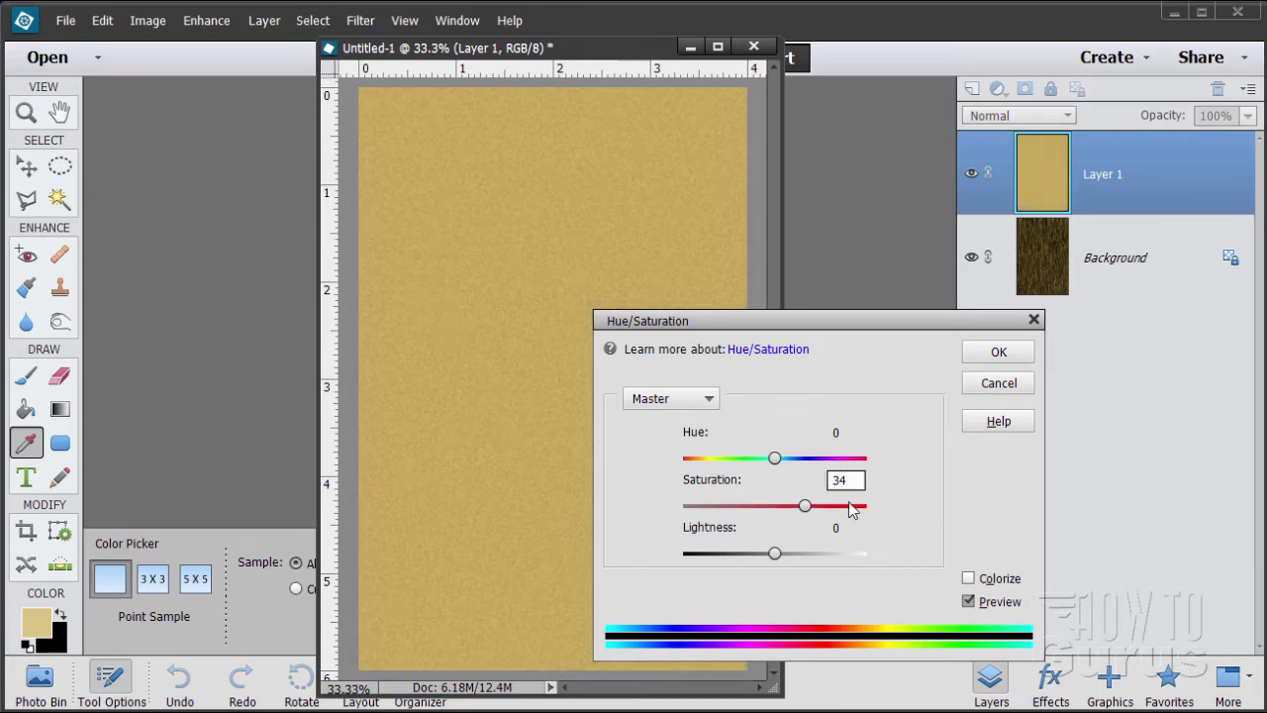
{"action": "left_click", "coordinate": [851, 528]}
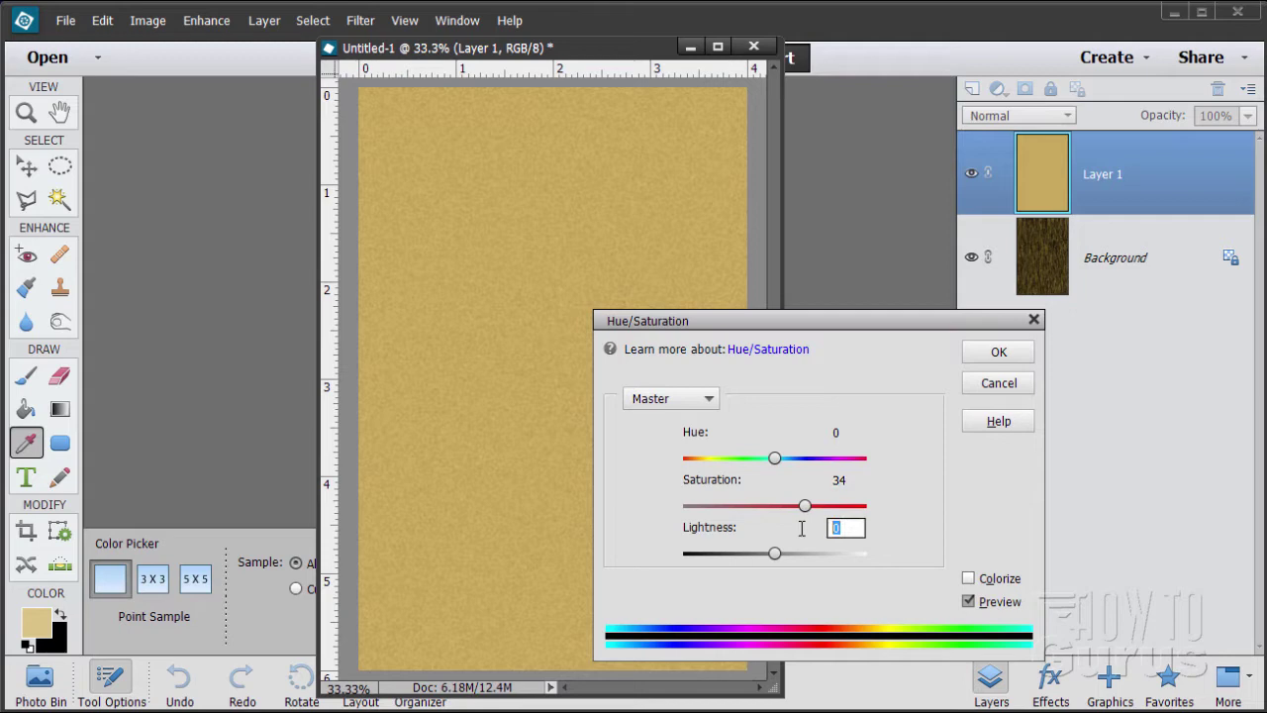
{"action": "type", "text": "22"}
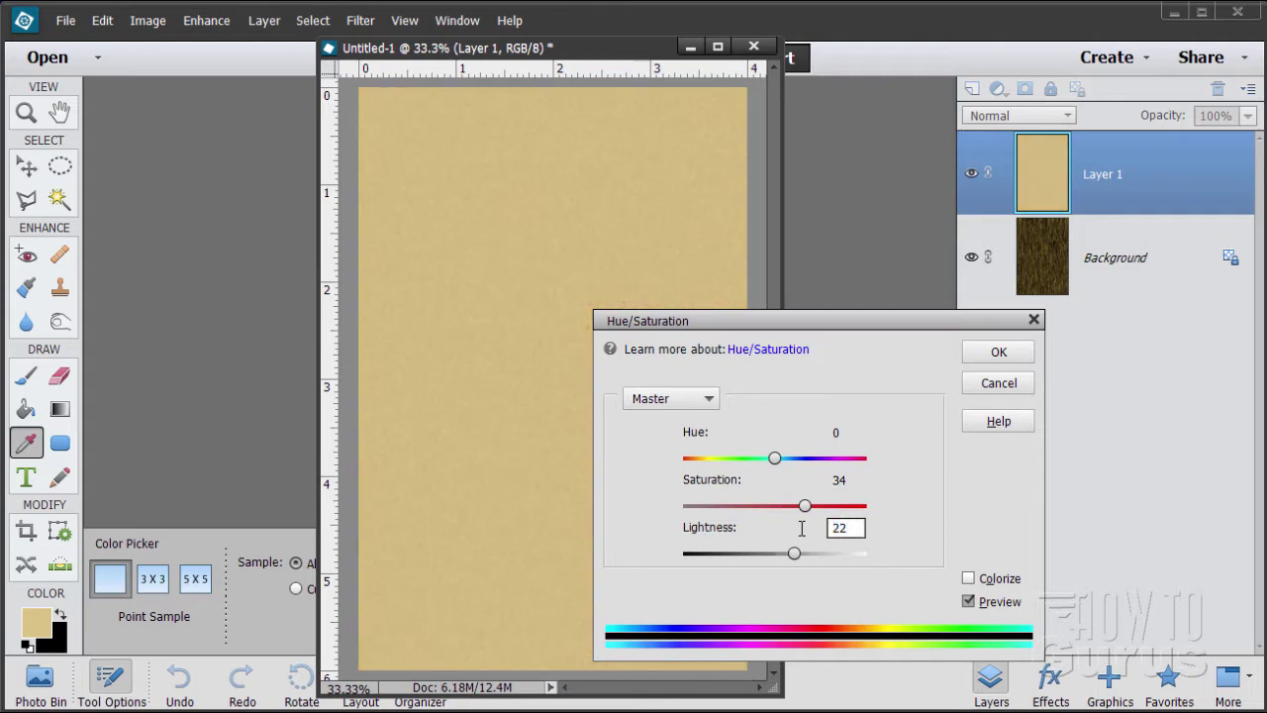
{"action": "left_click", "coordinate": [999, 352]}
{"action": "key", "text": "v"}
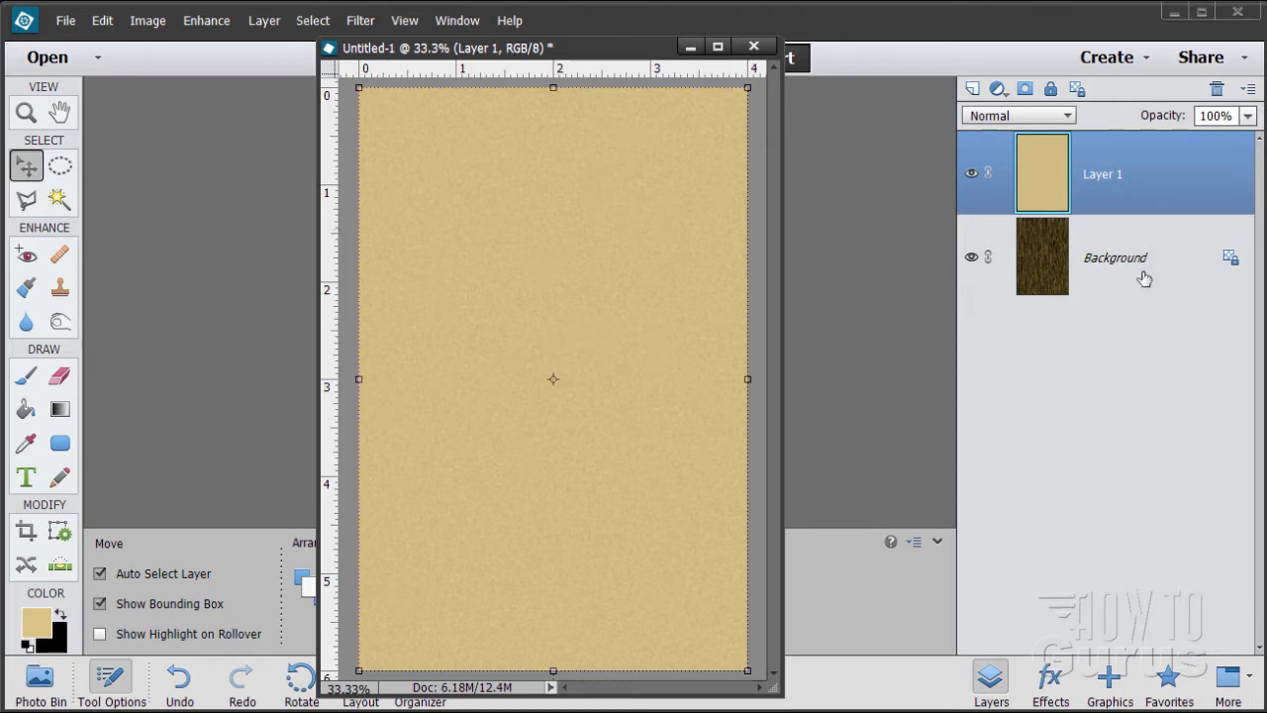
{"action": "left_click", "coordinate": [972, 175]}
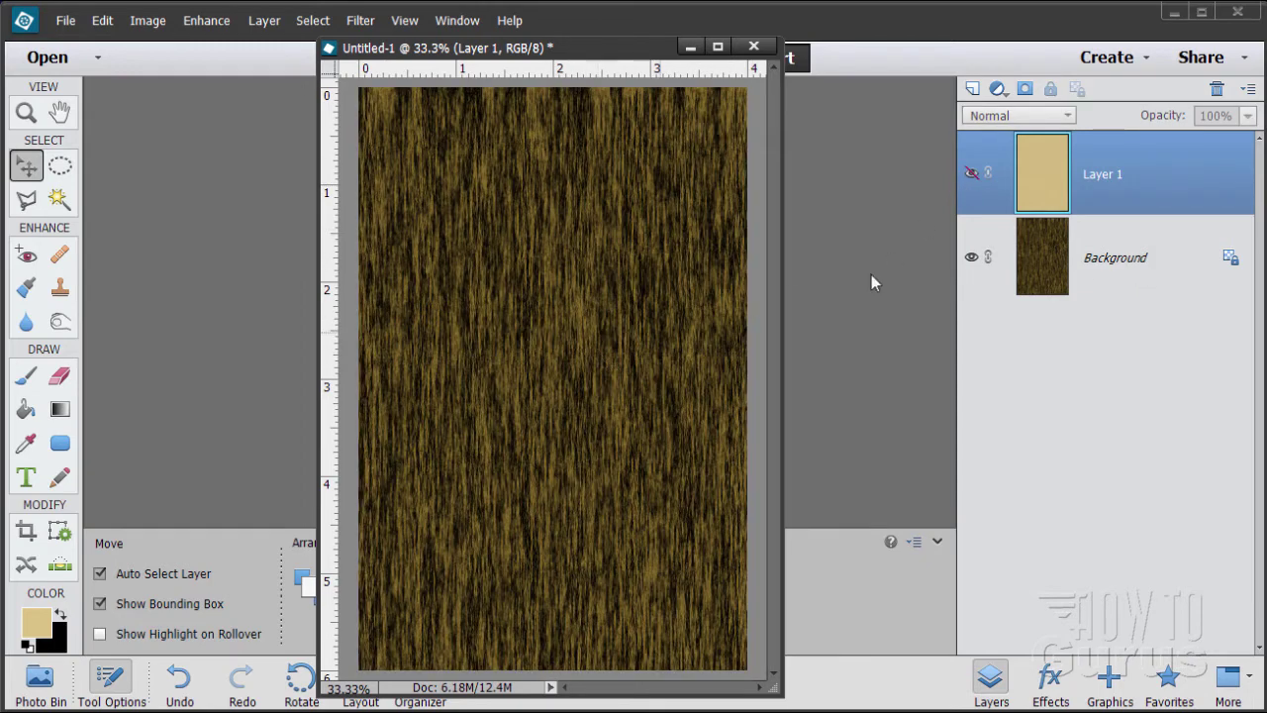
{"action": "left_click", "coordinate": [972, 173]}
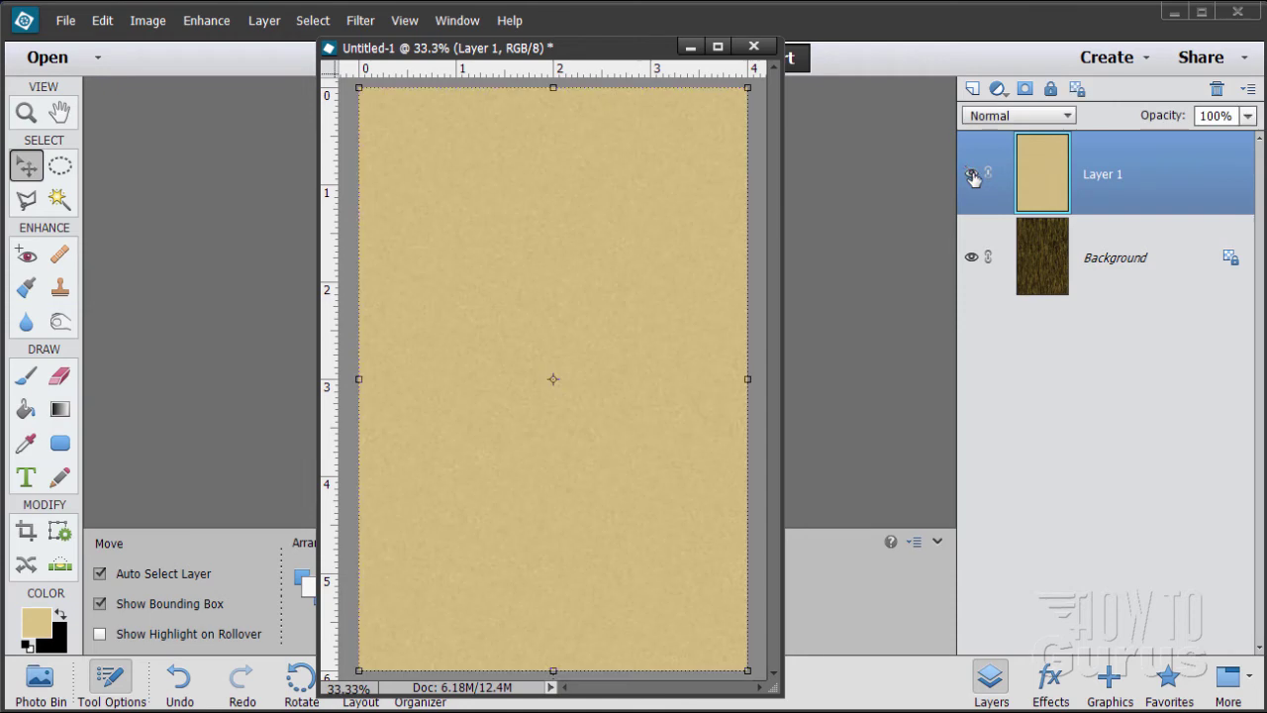
Rename the tan paper layer as Poster Paper.
{"action": "double_click", "coordinate": [1108, 178]}
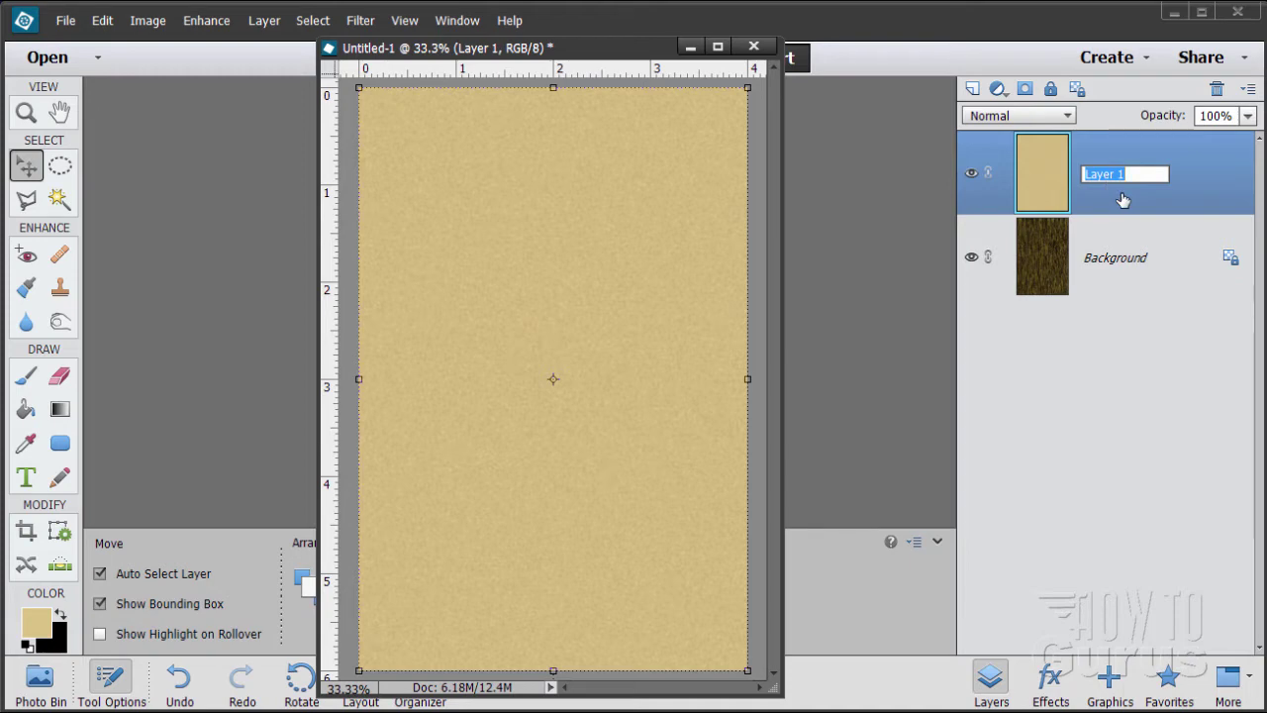
{"action": "type", "text": "Poster Pape"}
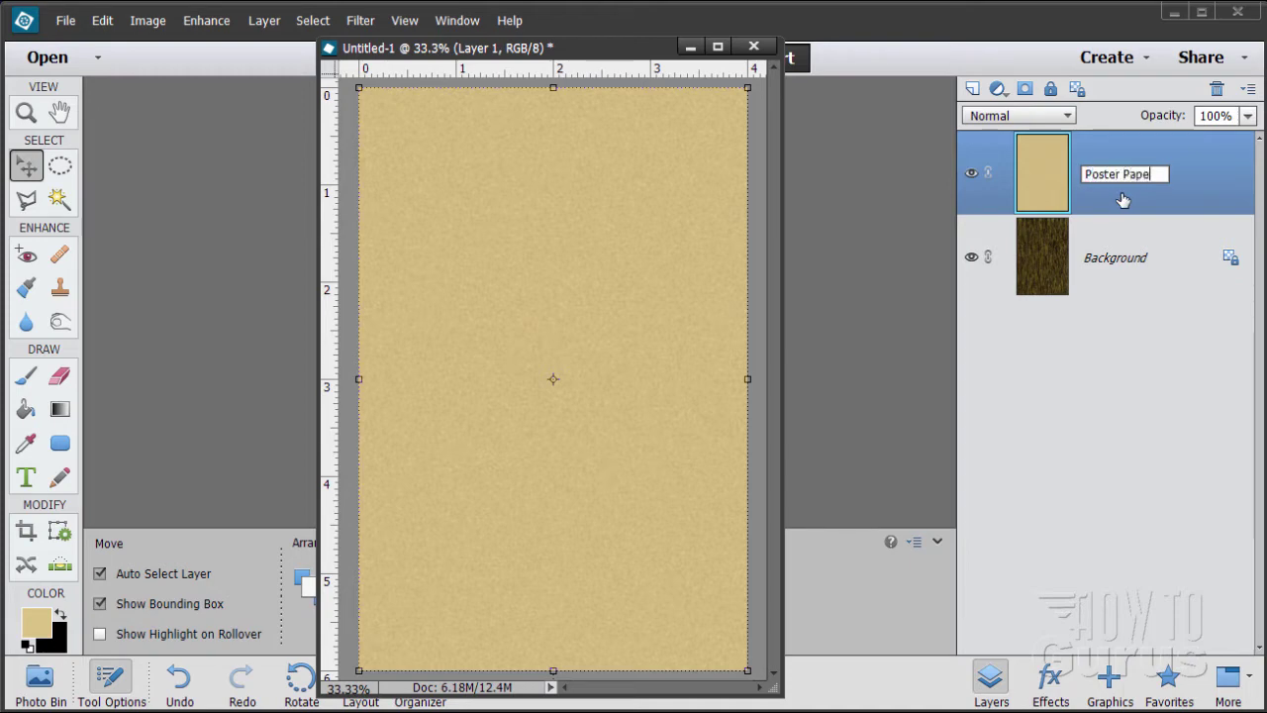
{"action": "type", "text": "r"}
{"action": "key", "text": "Return"}
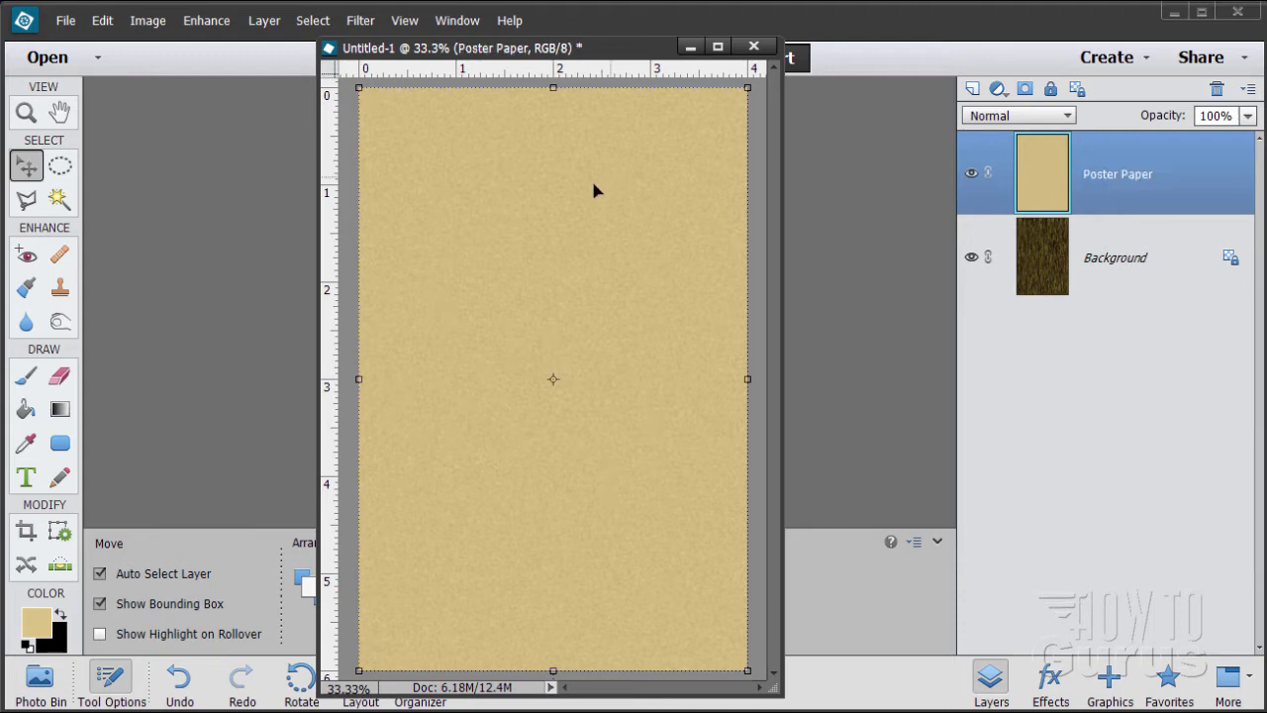
Scale the Poster Paper layer inward on all four sides, leaving a wood border about a quarter inch wide.
{"action": "left_click_drag", "start_coordinate": [552, 88], "coordinate": [552, 112]}
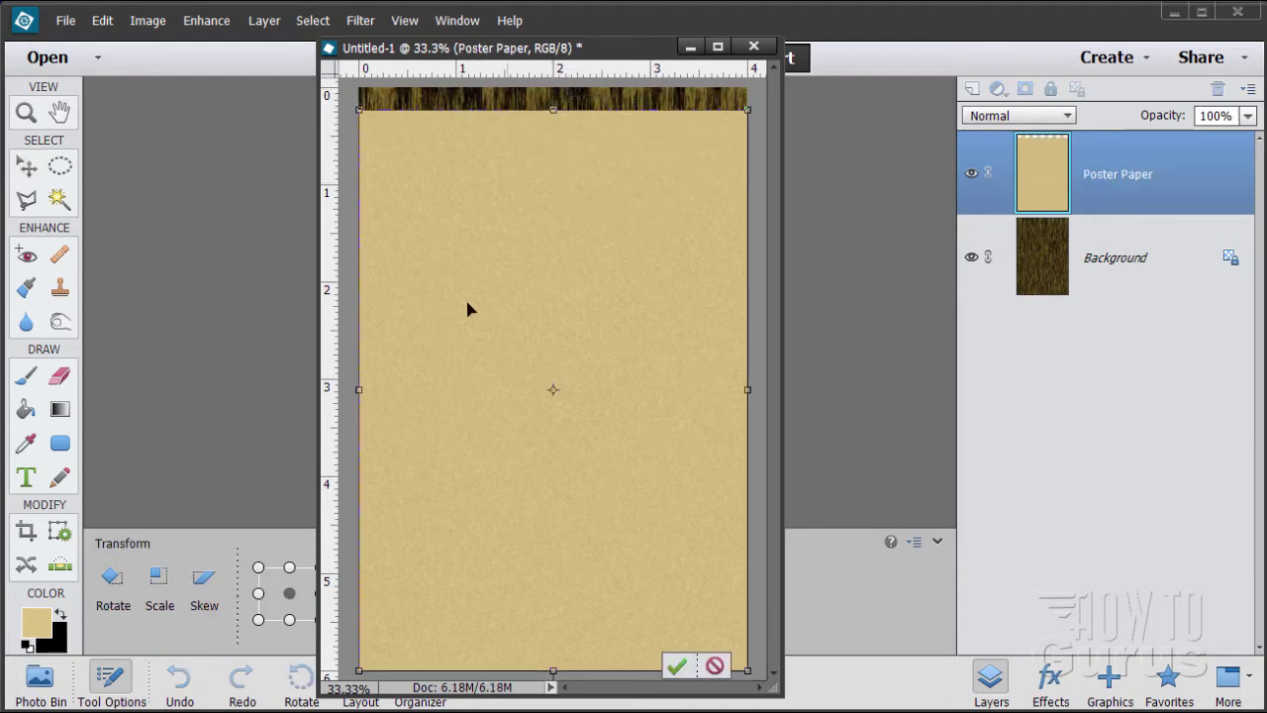
{"action": "left_click_drag", "start_coordinate": [359, 390], "coordinate": [381, 391]}
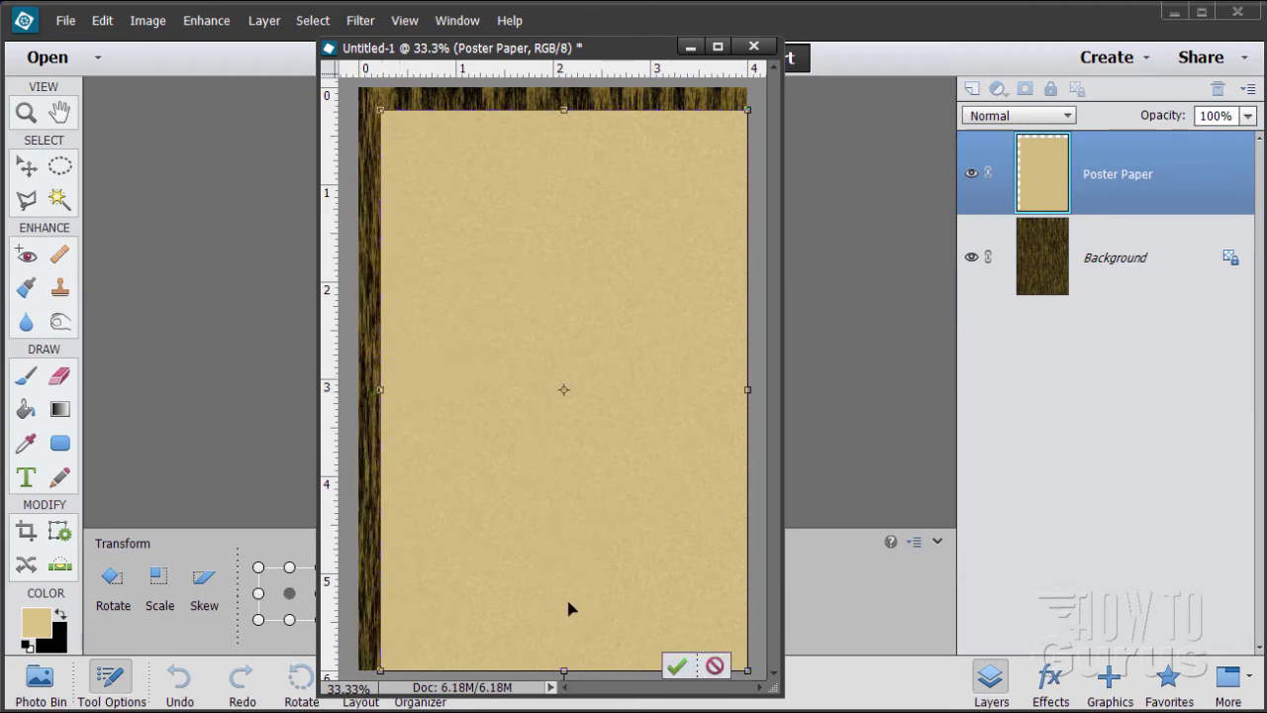
{"action": "left_click_drag", "start_coordinate": [565, 670], "coordinate": [561, 648]}
{"action": "mouse_move", "coordinate": [746, 379]}
{"action": "left_mouse_down"}
{"action": "mouse_move", "coordinate": [710, 379]}
{"action": "mouse_move", "coordinate": [723, 379]}
{"action": "left_mouse_up"}
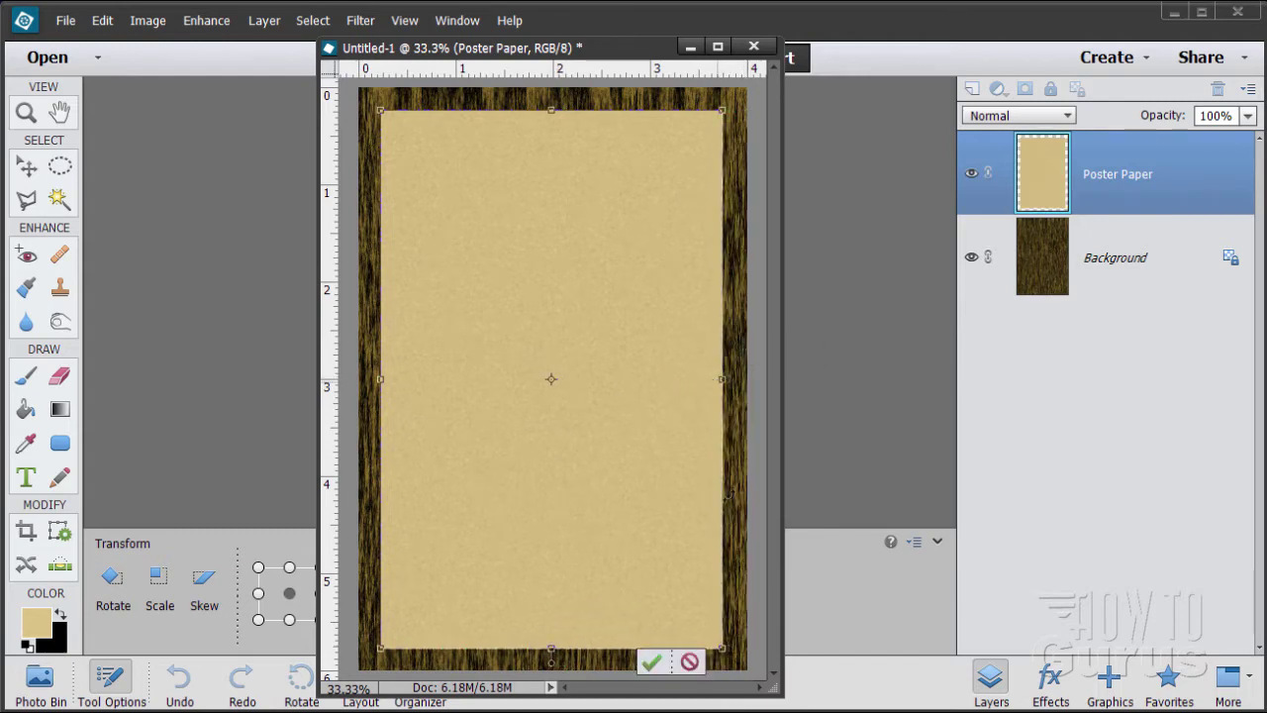
{"action": "left_click", "coordinate": [651, 661]}
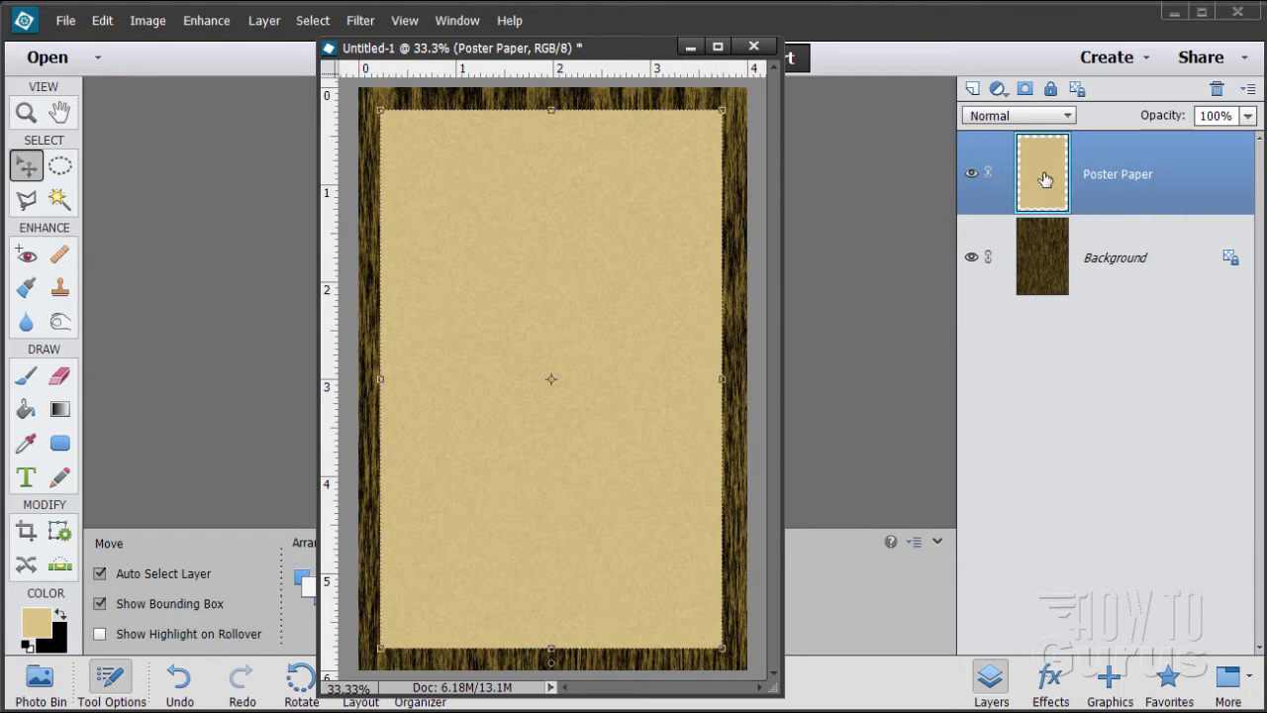
Add a new layer above Poster Paper and set the foreground color to golden brown c8971c.
{"action": "left_click", "coordinate": [975, 89]}
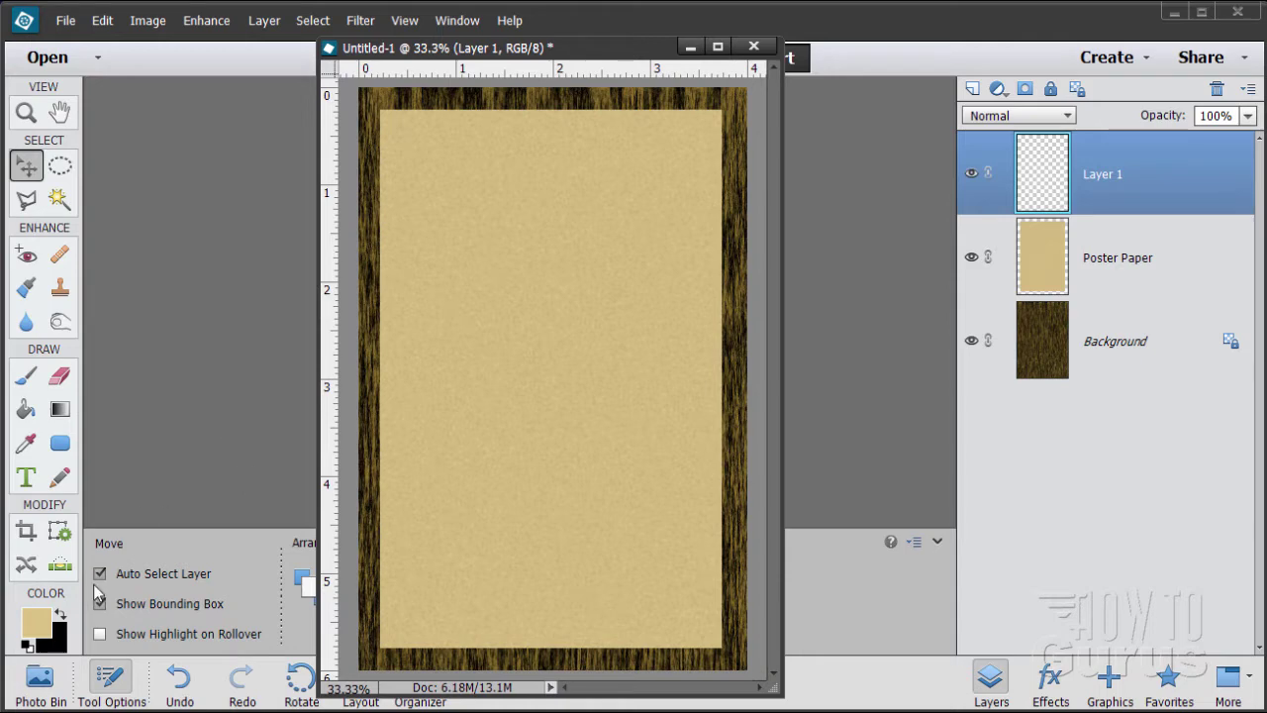
{"action": "left_click", "coordinate": [41, 630]}
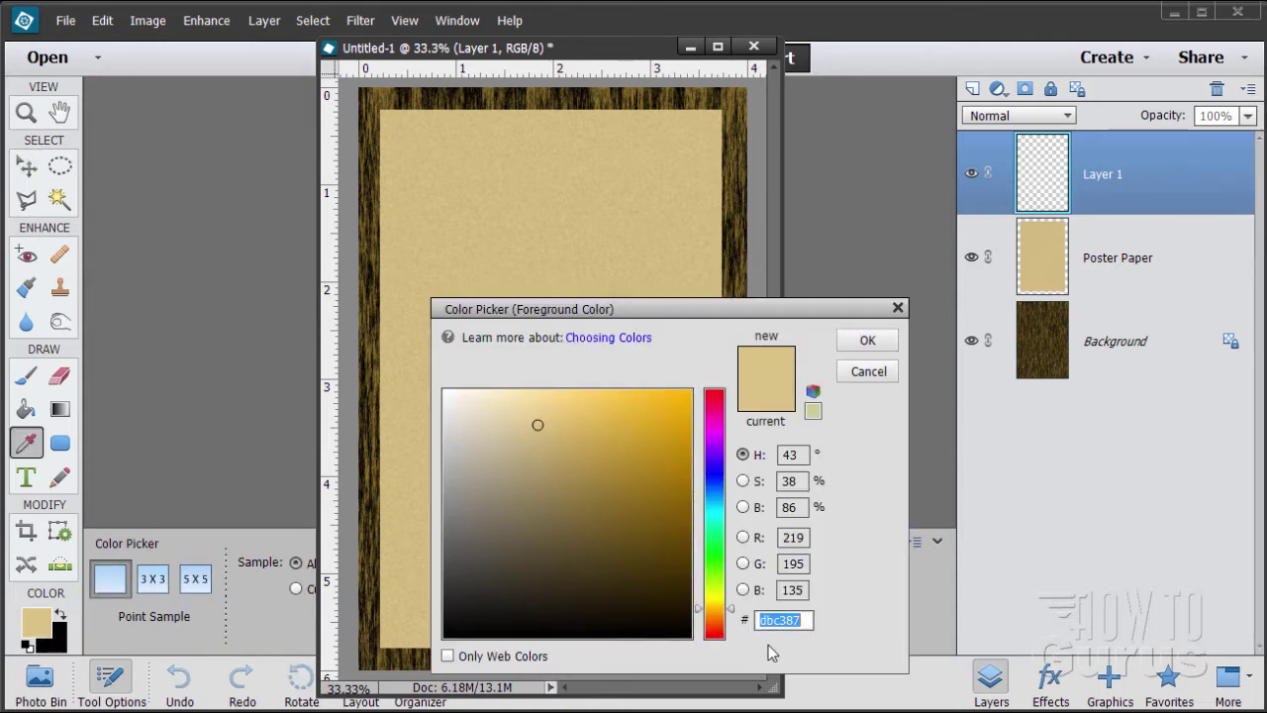
{"action": "type", "text": "c"}
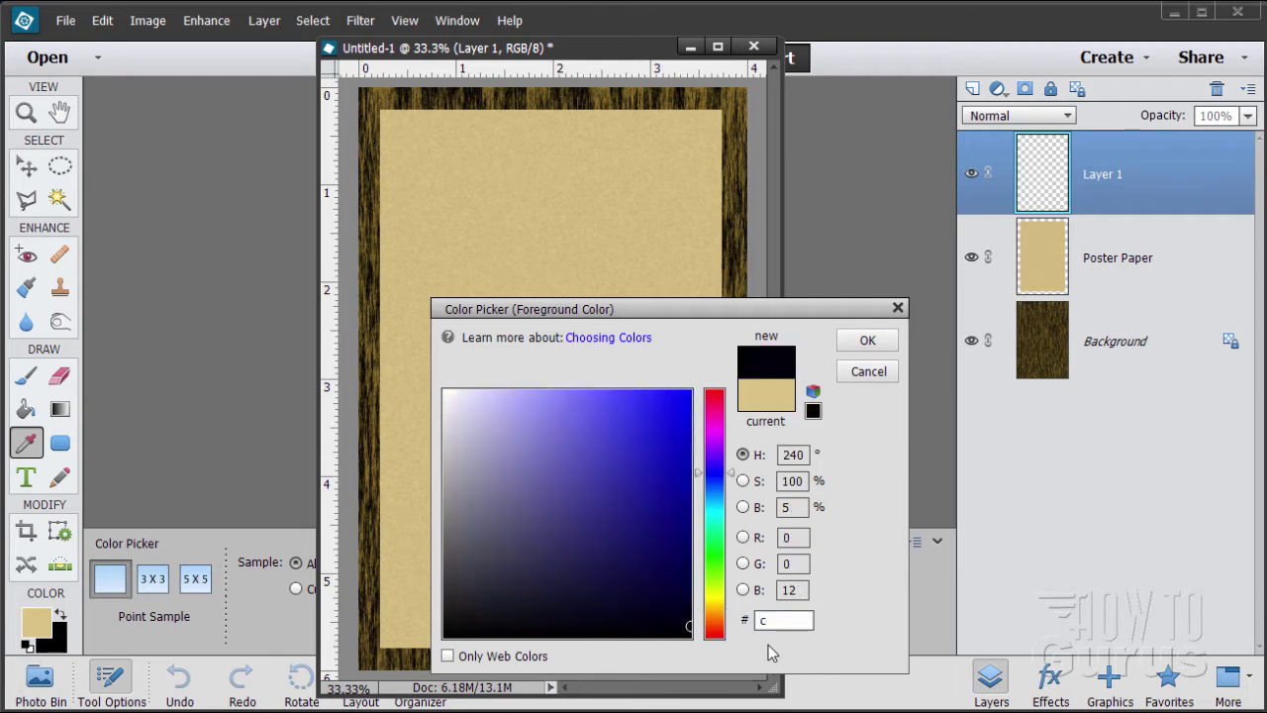
{"action": "type", "text": "897"}
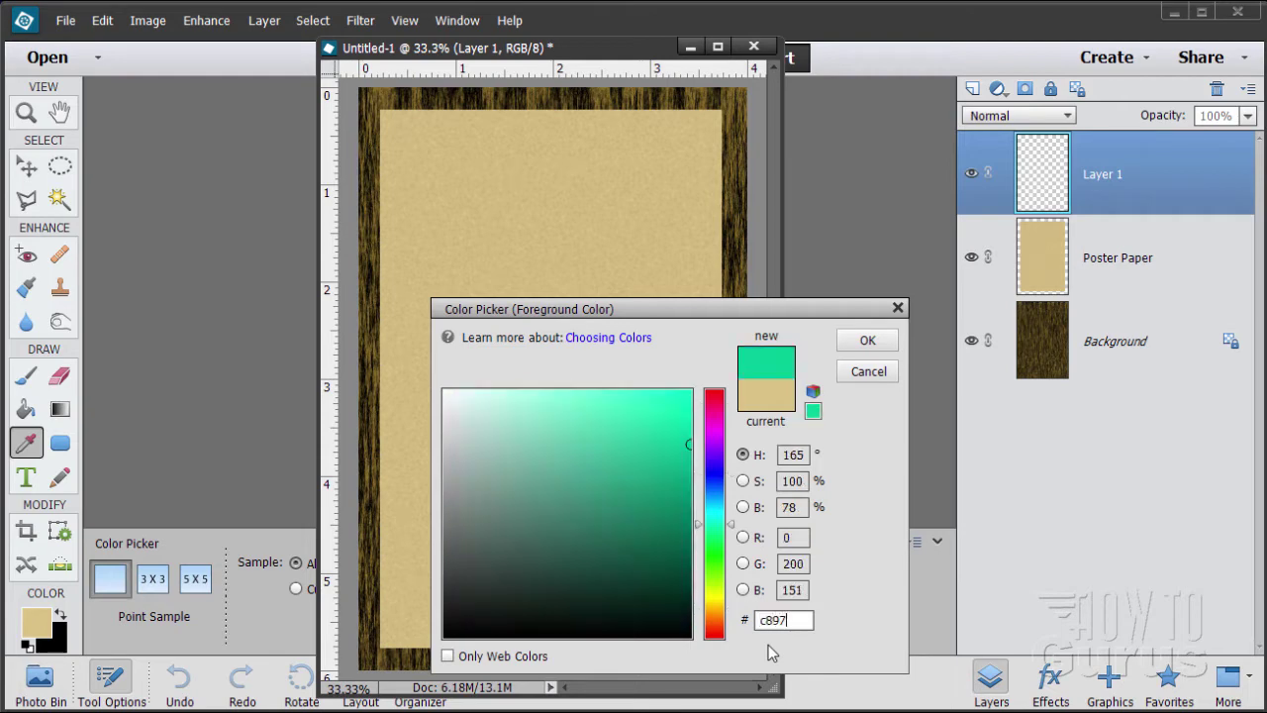
{"action": "type", "text": "1c"}
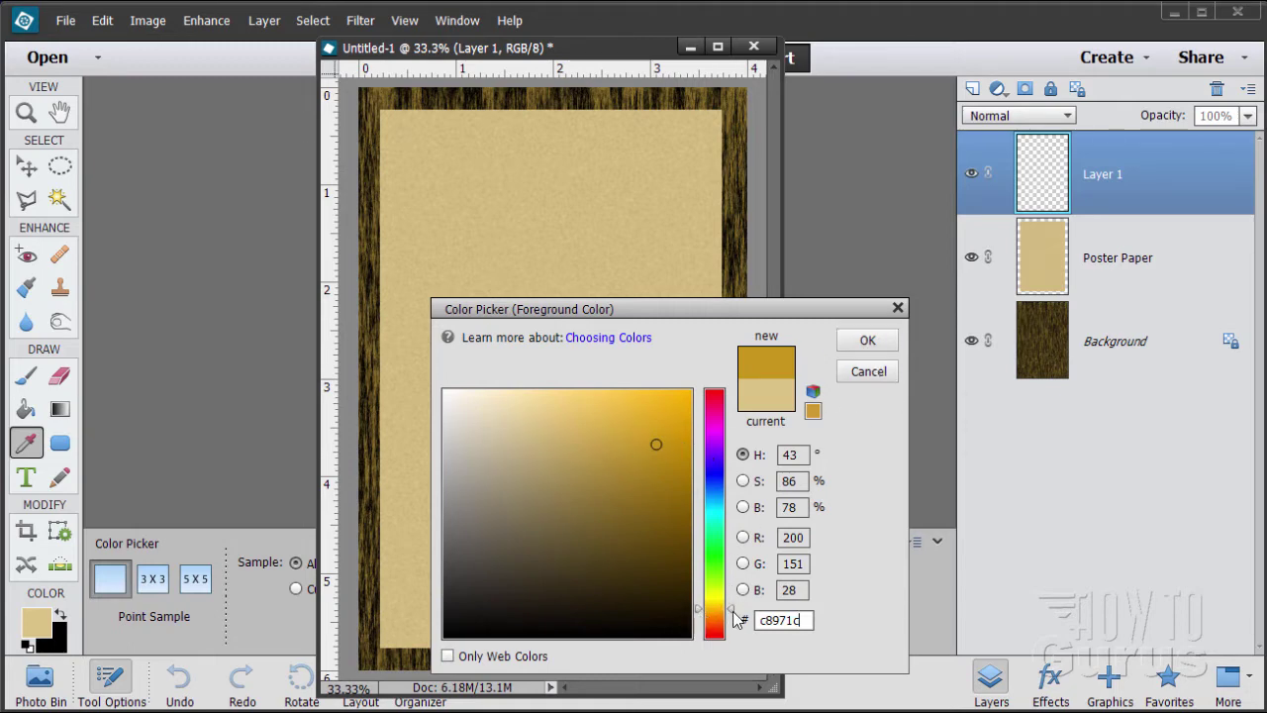
{"action": "left_click", "coordinate": [861, 340]}
{"action": "key", "text": "v"}
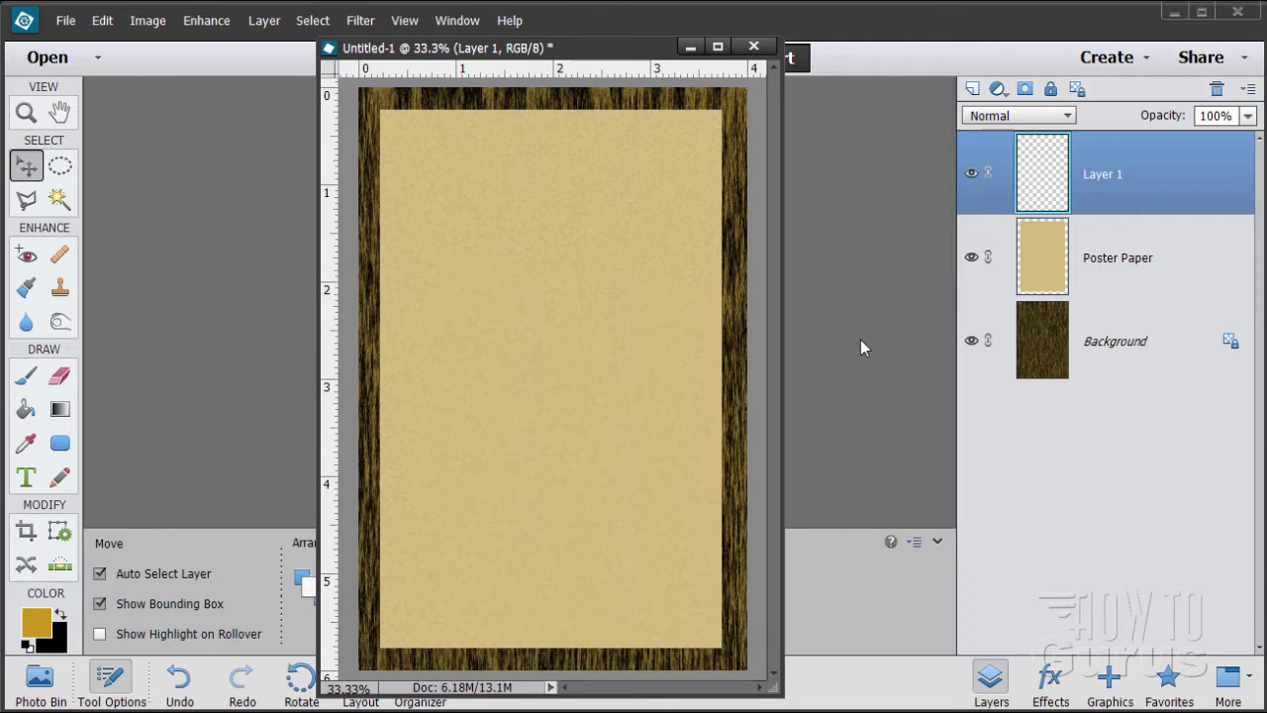
Enlarge the document window around the poster and move it aside so the tool options are uncovered.
{"action": "left_click_drag", "start_coordinate": [781, 374], "coordinate": [969, 387]}
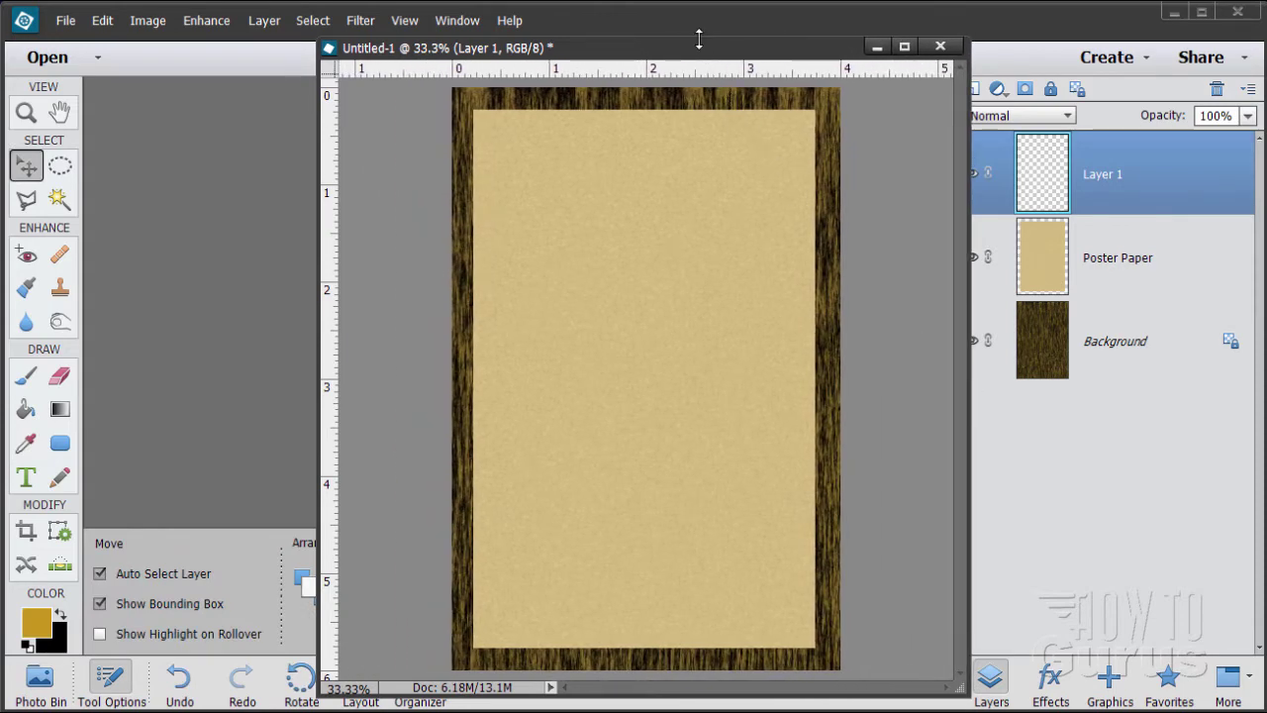
{"action": "left_click_drag", "start_coordinate": [694, 33], "coordinate": [694, 1]}
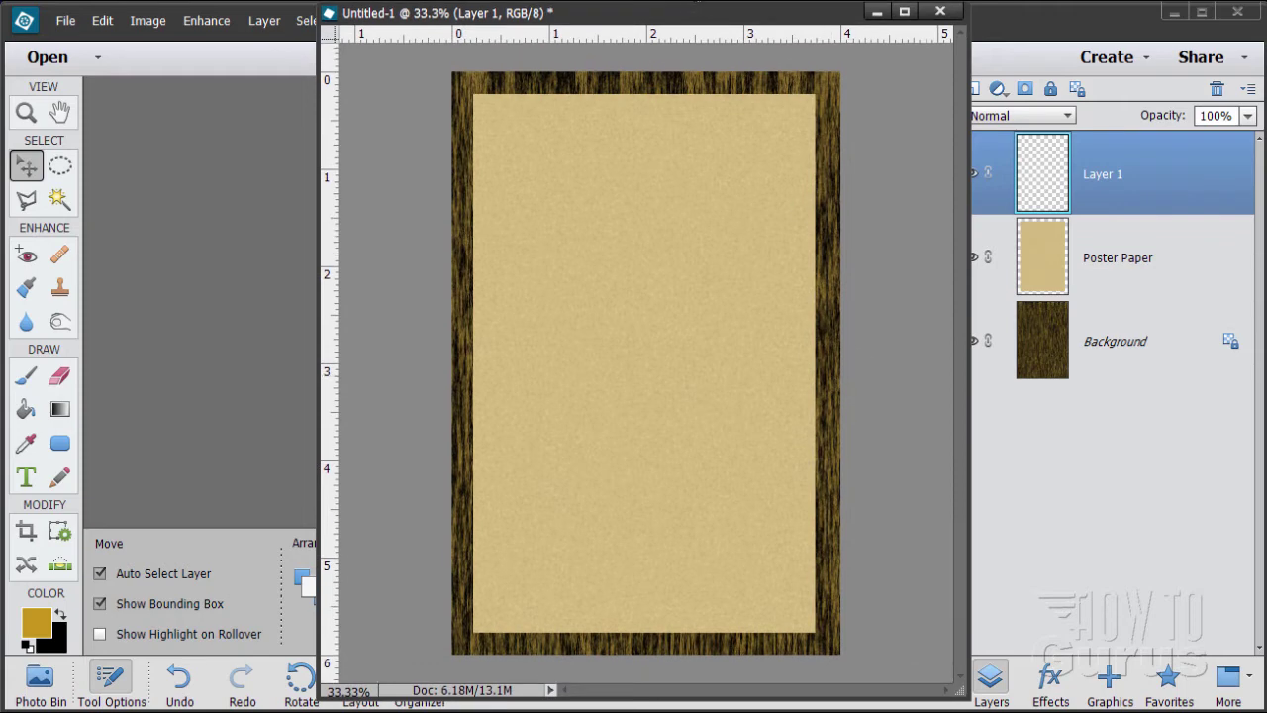
{"action": "left_click_drag", "start_coordinate": [802, 703], "coordinate": [802, 711]}
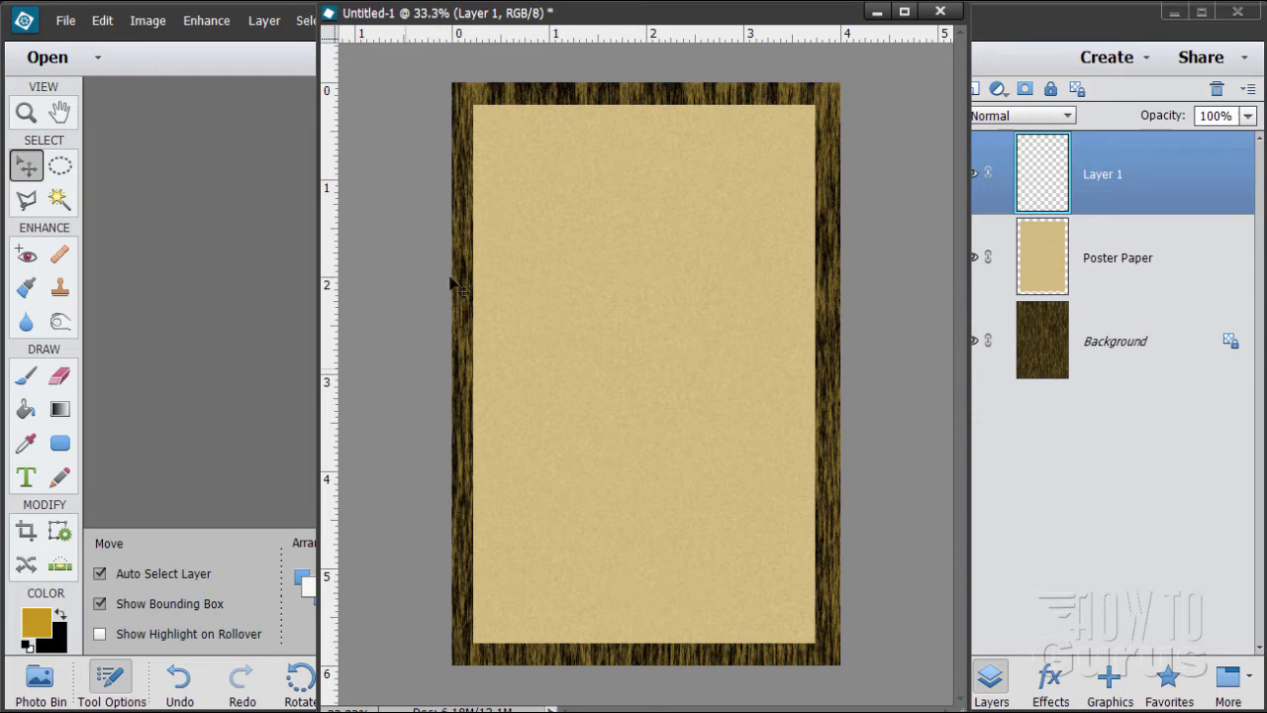
{"action": "left_click_drag", "start_coordinate": [589, 15], "coordinate": [880, 15]}
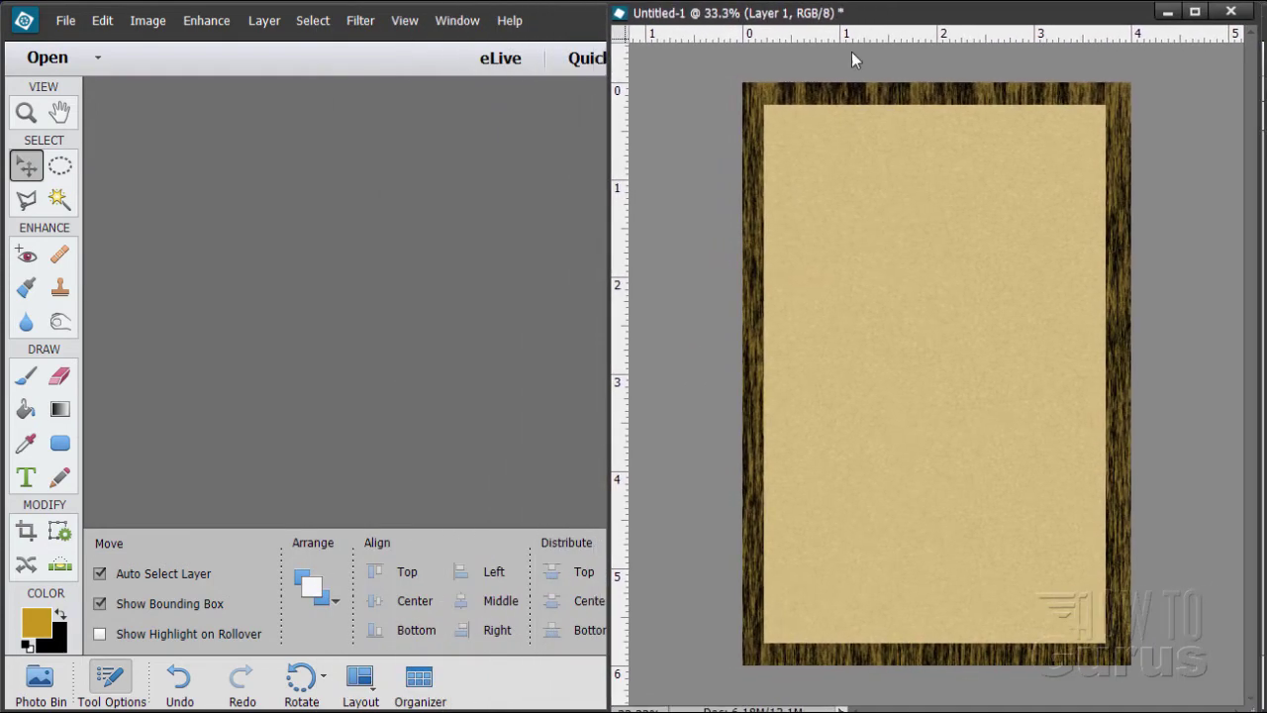
Set up the Brush tool with the soft 21 px brush from Default Brushes, enlarged to 600 px.
{"action": "left_click", "coordinate": [27, 377]}
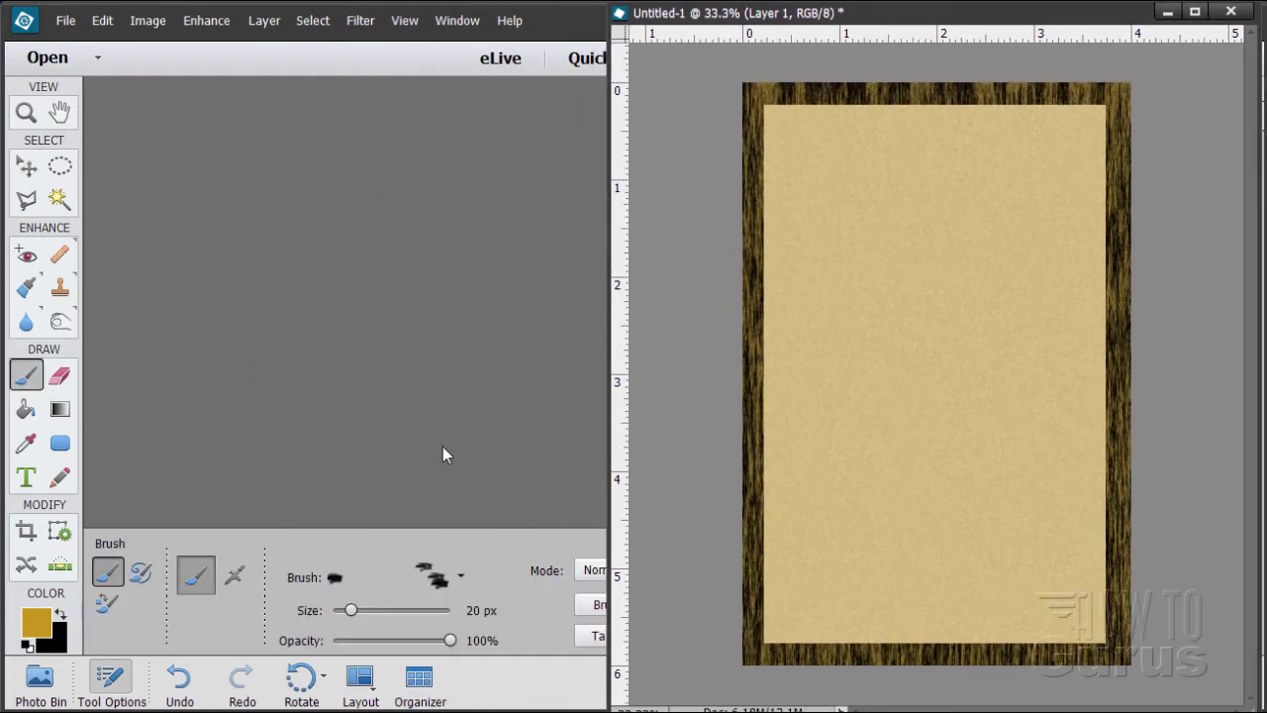
{"action": "left_click", "coordinate": [460, 576]}
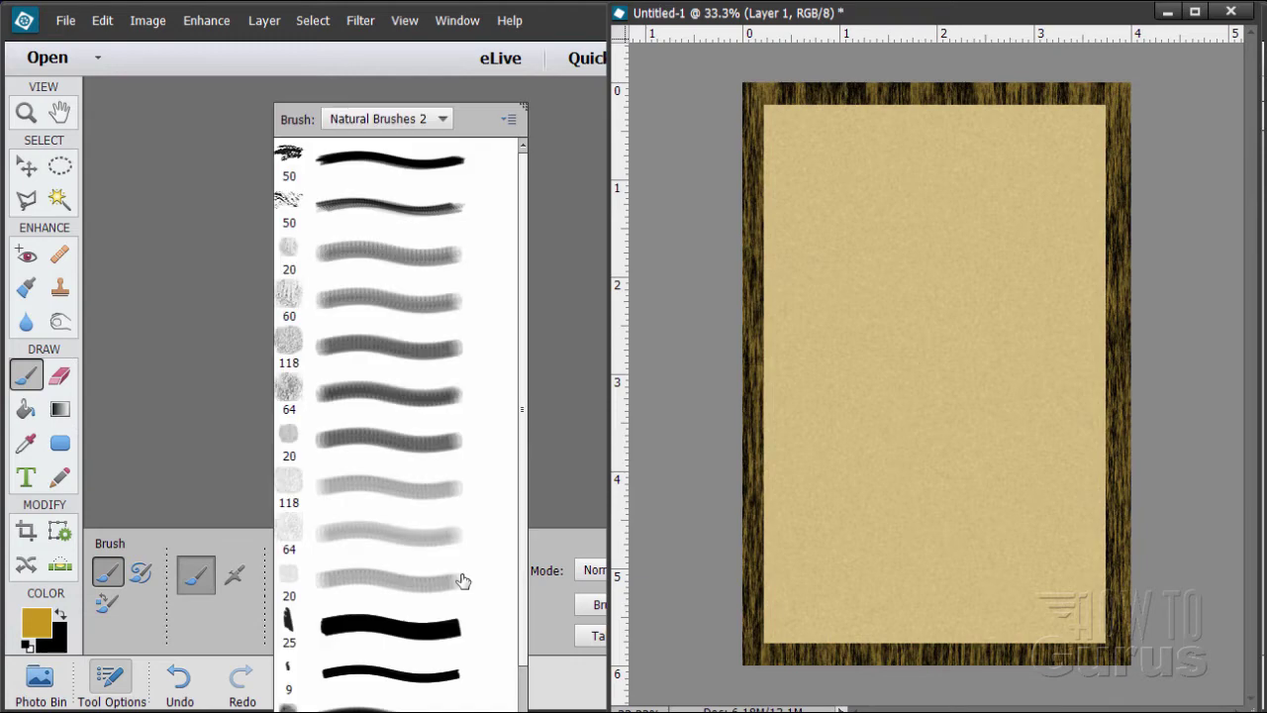
{"action": "left_click", "coordinate": [443, 120]}
{"action": "left_click", "coordinate": [397, 139]}
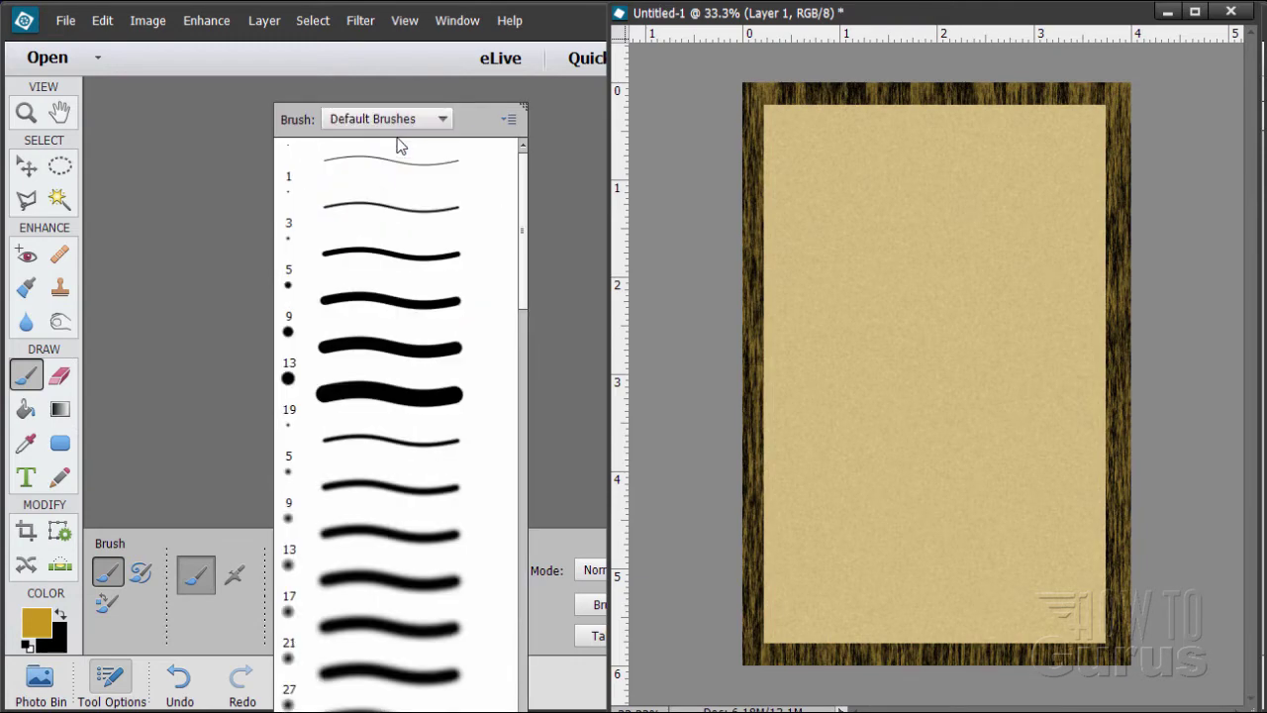
{"action": "left_click", "coordinate": [369, 629]}
{"action": "double_click", "coordinate": [479, 611]}
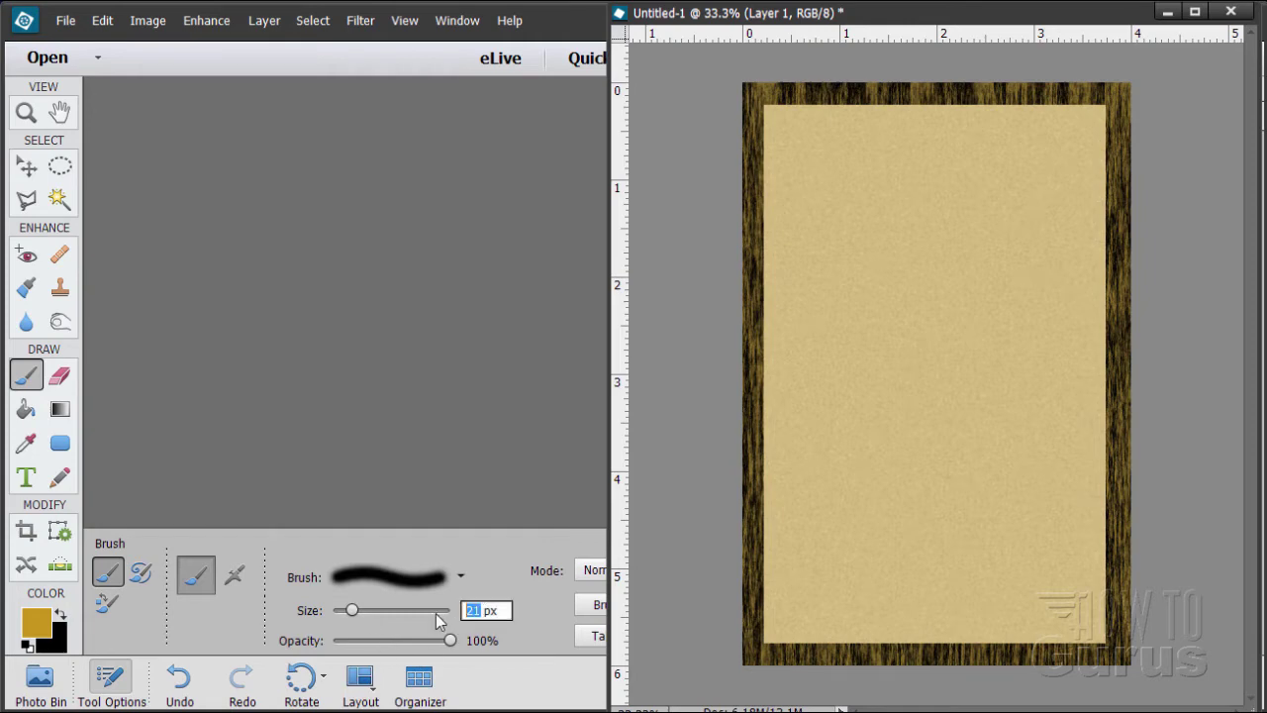
{"action": "type", "text": "600"}
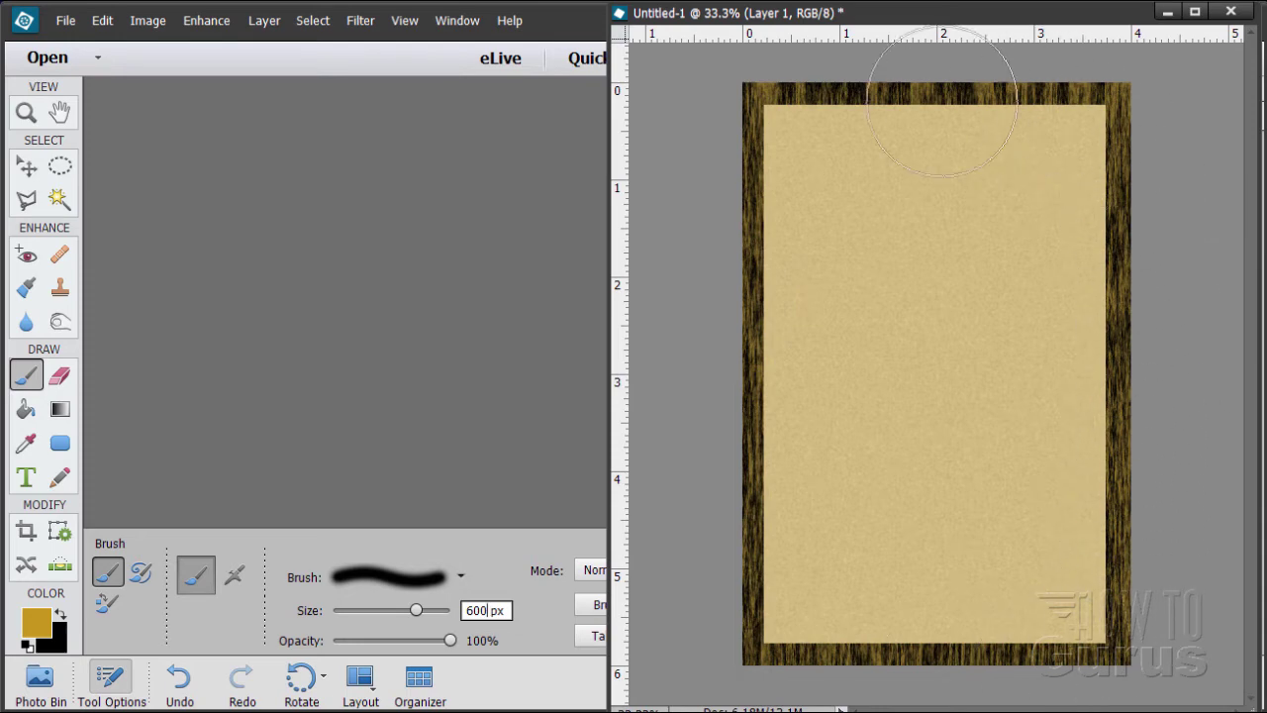
Paint the golden brown unevenly around the poster's edges on the new layer, then bring the document window back beside the layers.
{"action": "mouse_move", "coordinate": [741, 119]}
{"action": "left_mouse_down"}
{"action": "mouse_move", "coordinate": [734, 338]}
{"action": "mouse_move", "coordinate": [749, 530]}
{"action": "mouse_move", "coordinate": [778, 644]}
{"action": "mouse_move", "coordinate": [863, 684]}
{"action": "mouse_move", "coordinate": [1057, 678]}
{"action": "mouse_move", "coordinate": [1108, 645]}
{"action": "mouse_move", "coordinate": [1151, 437]}
{"action": "mouse_move", "coordinate": [1111, 148]}
{"action": "mouse_move", "coordinate": [1034, 95]}
{"action": "mouse_move", "coordinate": [922, 75]}
{"action": "mouse_move", "coordinate": [857, 83]}
{"action": "mouse_move", "coordinate": [1145, 458]}
{"action": "left_mouse_up"}
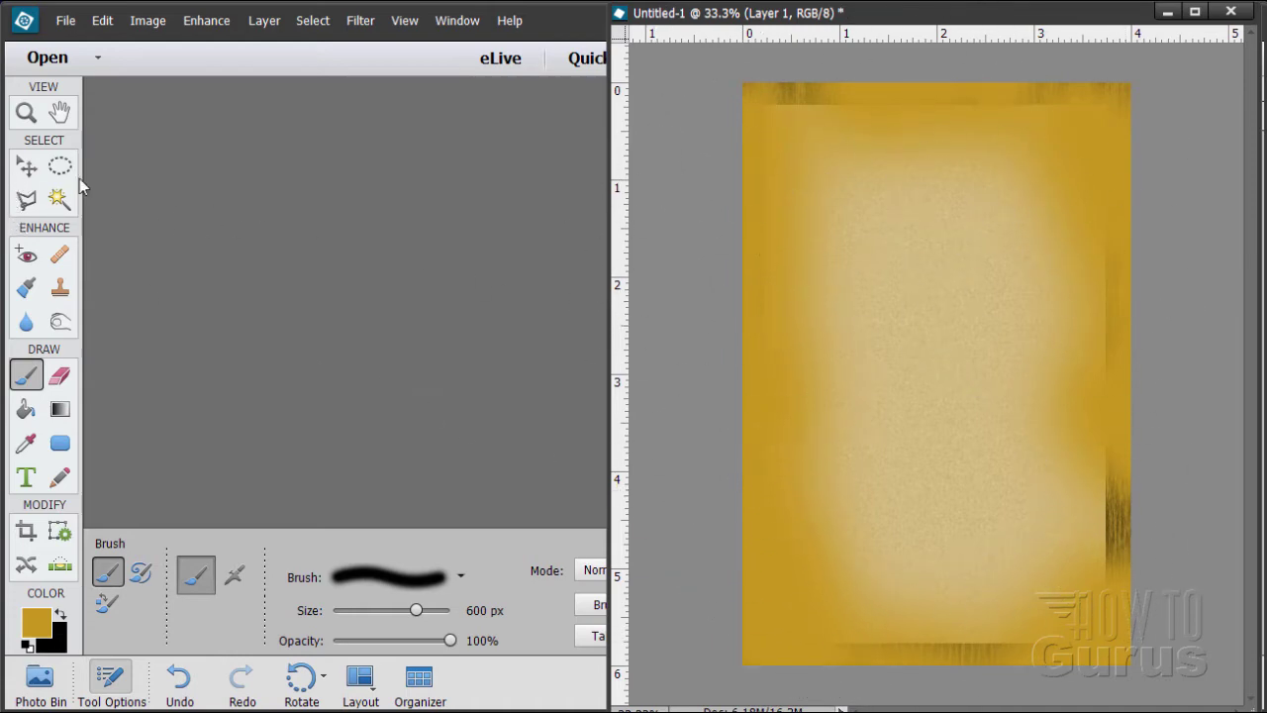
{"action": "left_click", "coordinate": [24, 167]}
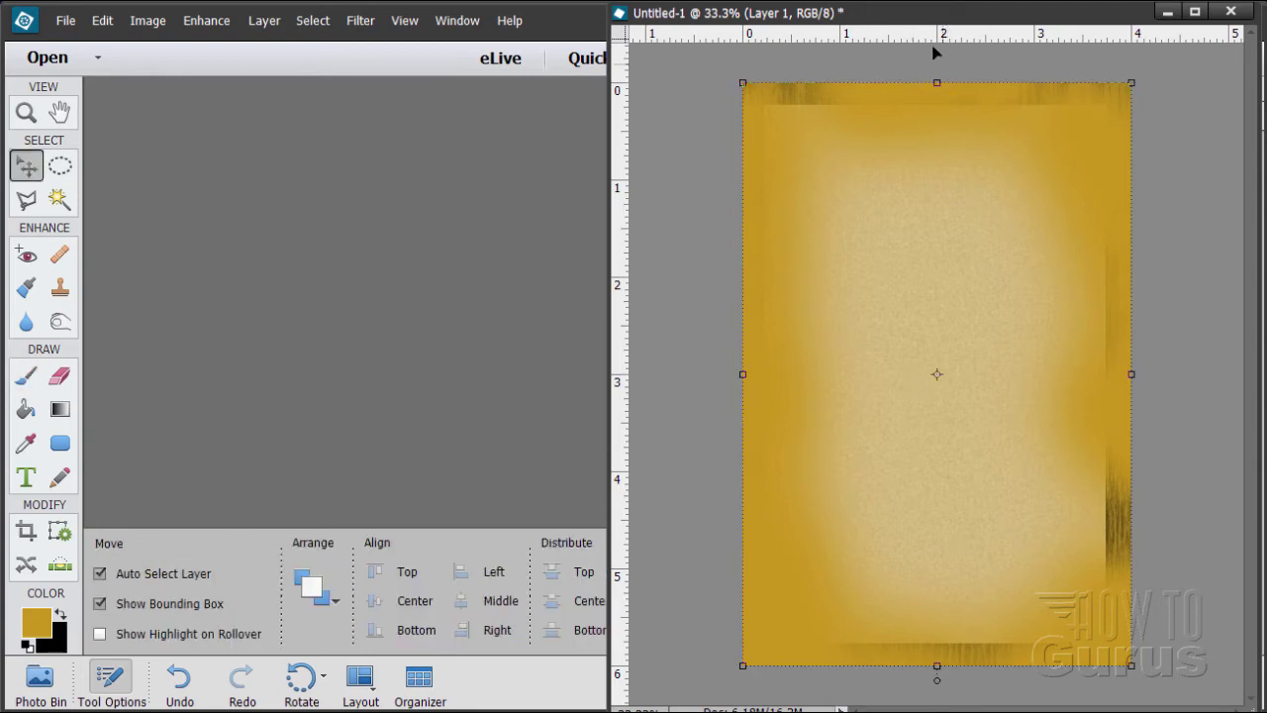
{"action": "left_click_drag", "start_coordinate": [903, 14], "coordinate": [520, 12]}
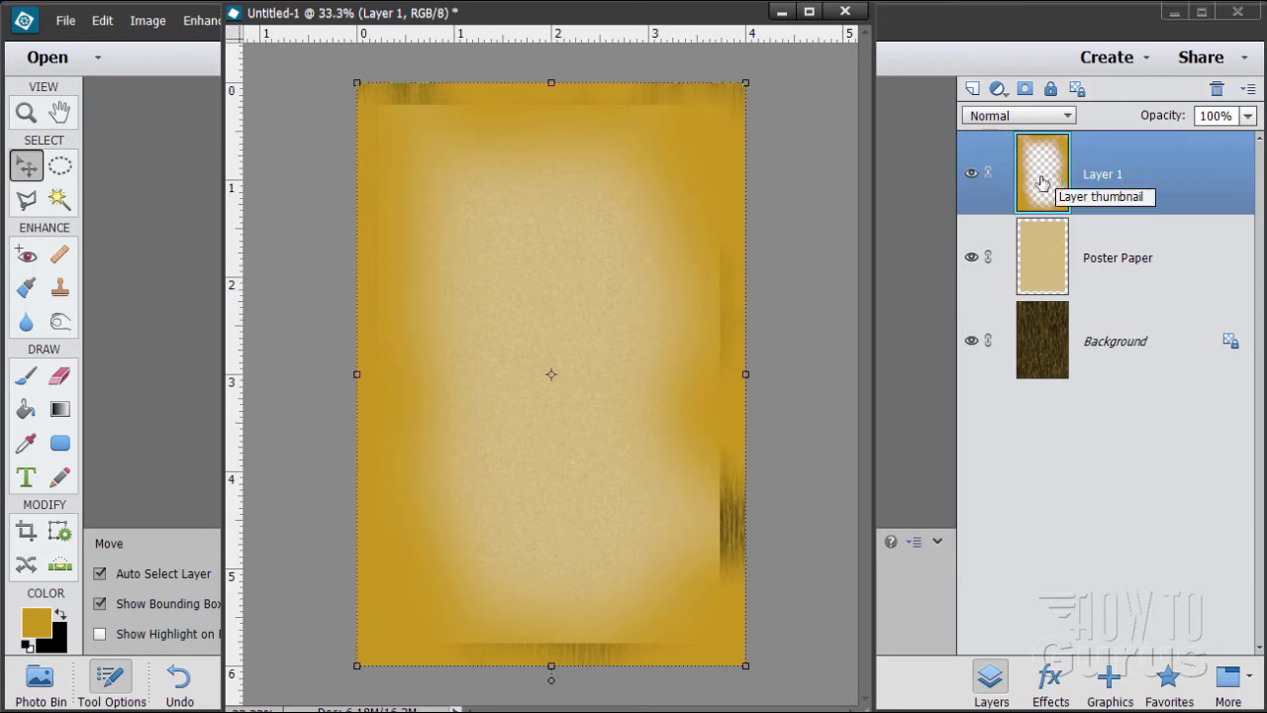
Set the painted edge layer's blend mode to Color Burn and its opacity to 50%.
{"action": "left_click", "coordinate": [1019, 116]}
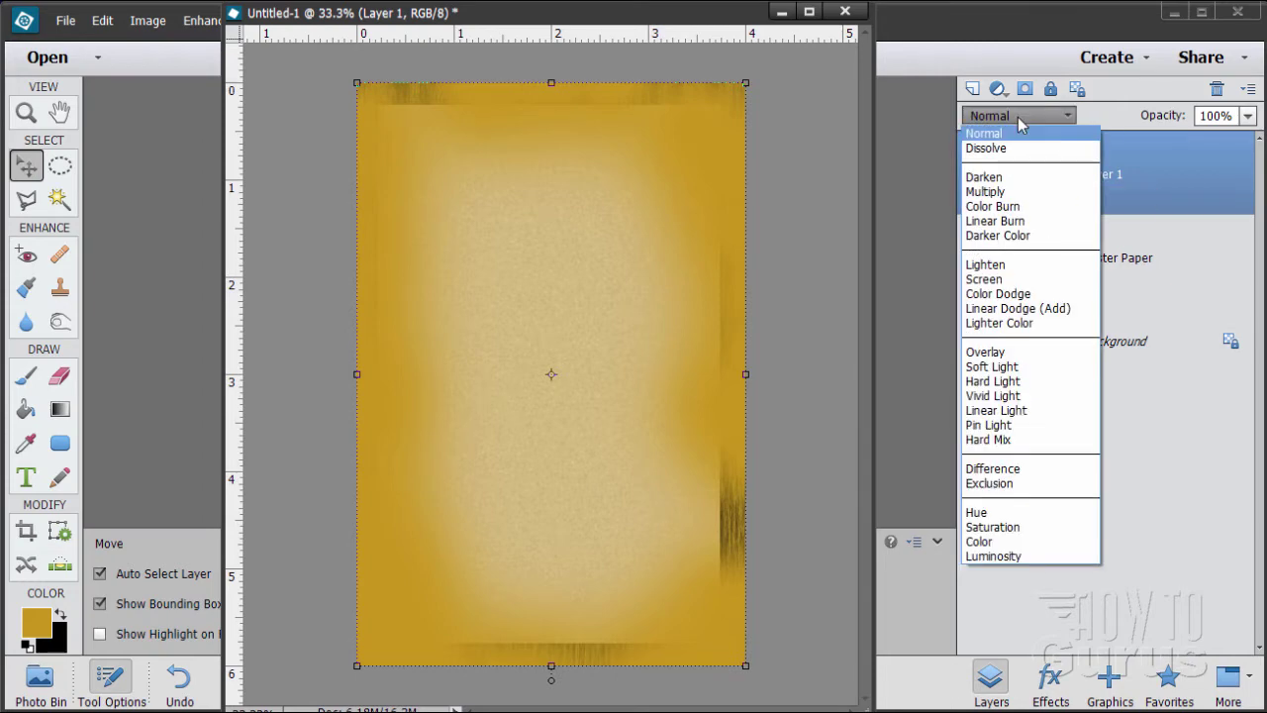
{"action": "left_click", "coordinate": [992, 207]}
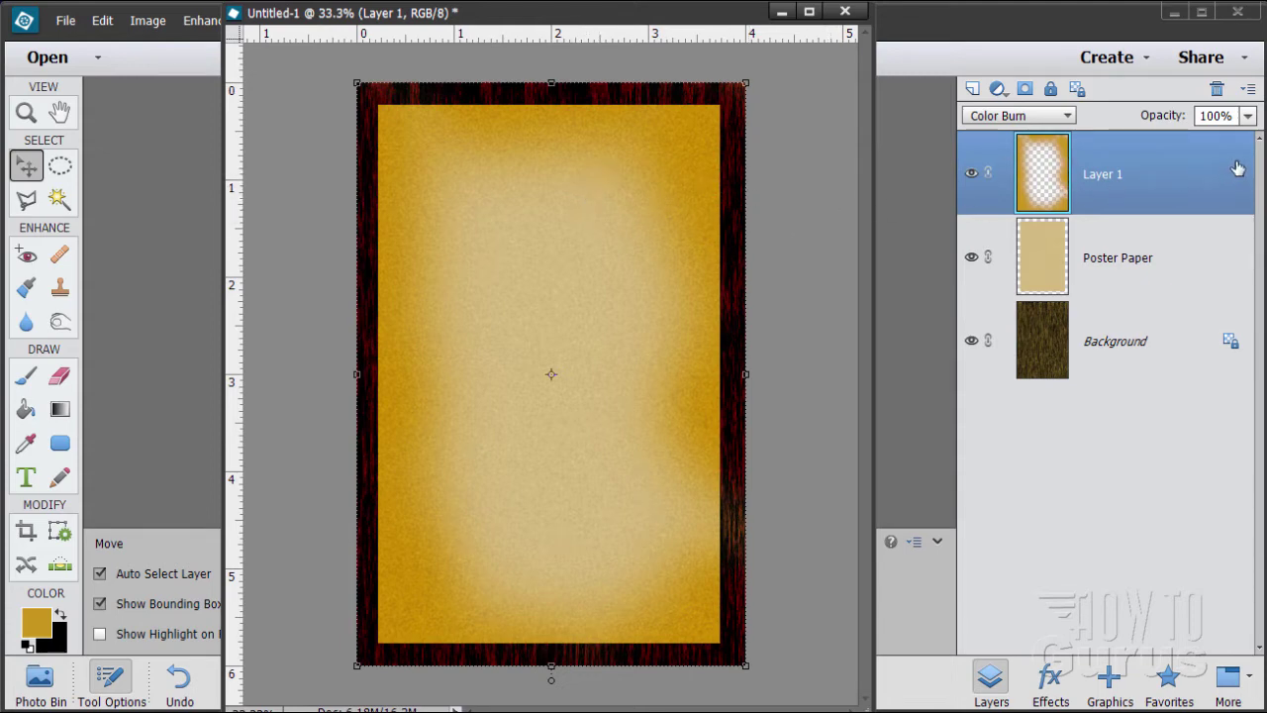
{"action": "left_click", "coordinate": [1248, 116]}
{"action": "left_click", "coordinate": [1207, 139]}
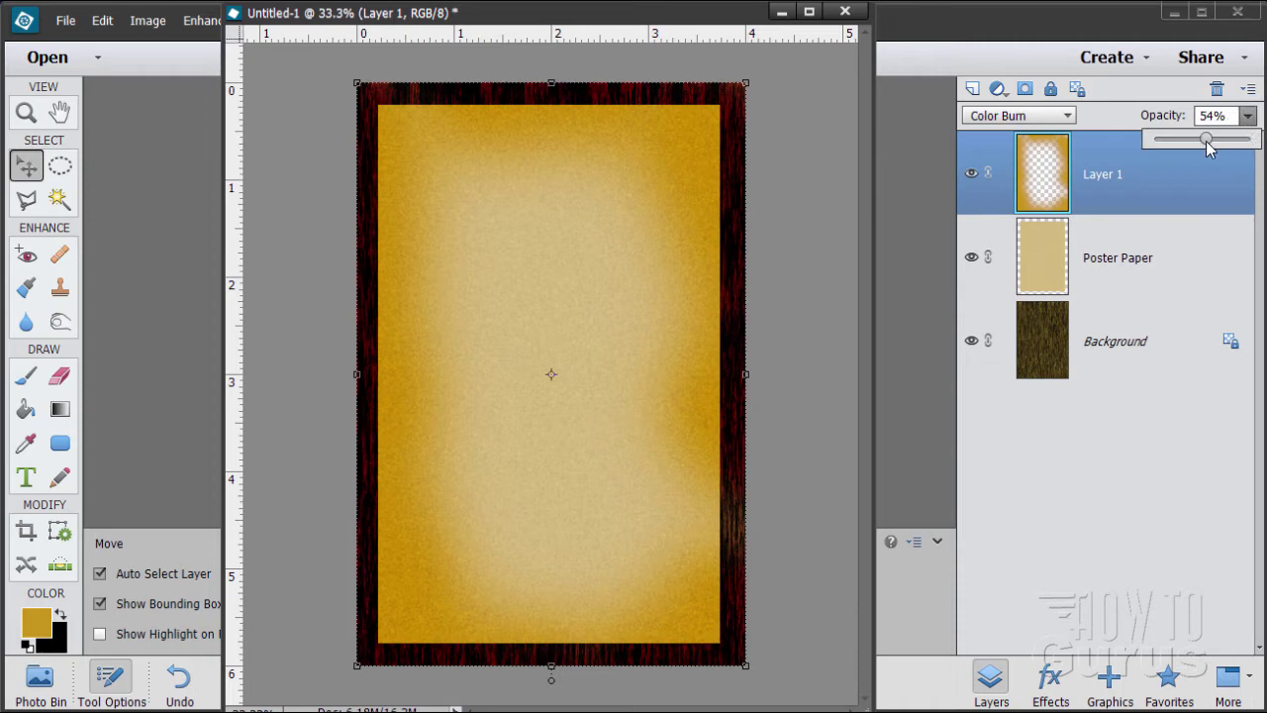
{"action": "left_click_drag", "start_coordinate": [1207, 139], "coordinate": [1202, 142]}
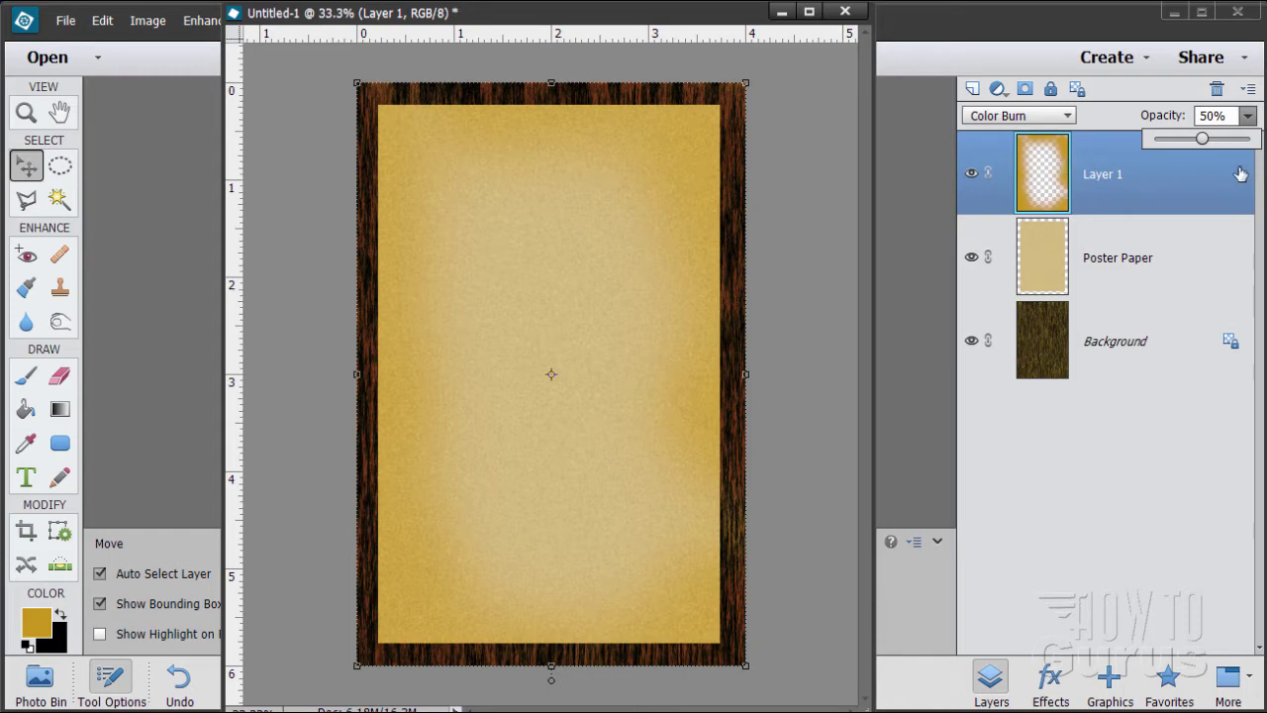
{"action": "left_click", "coordinate": [1116, 119]}
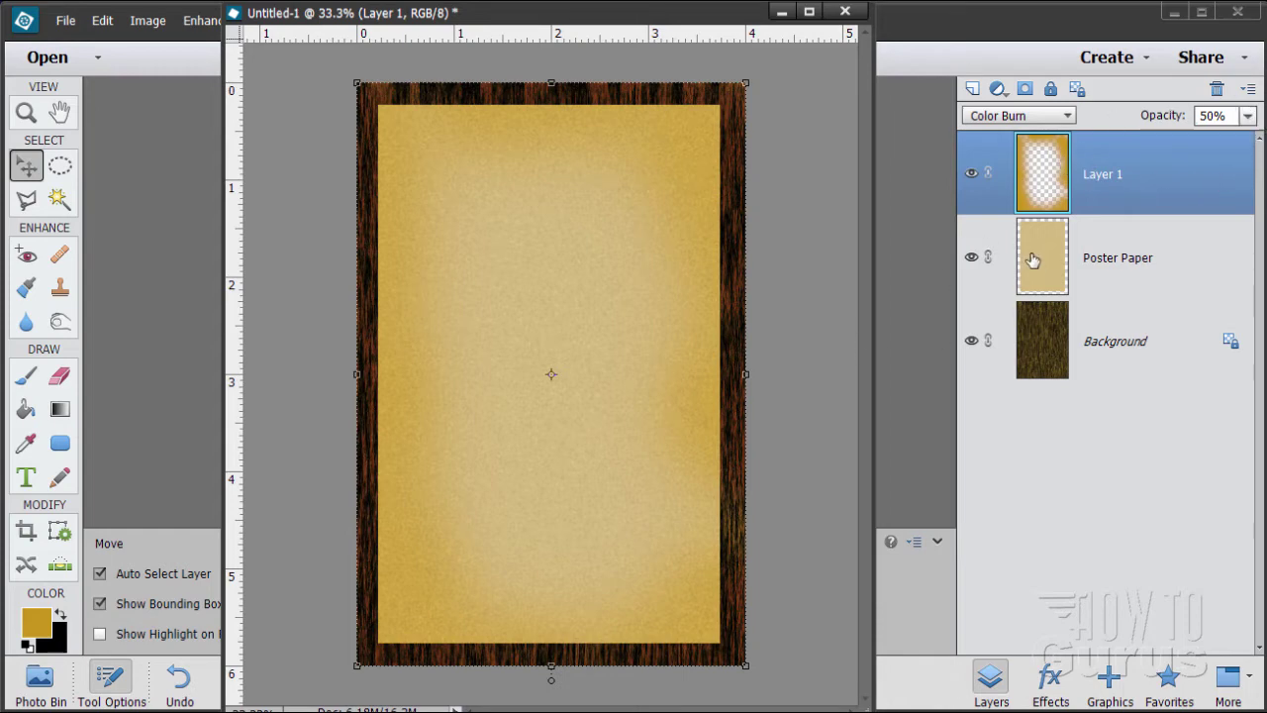
Hide the painted edge layer, make Poster Paper the active layer, and ready the Polygonal Lasso with the whole poster in view.
{"action": "left_click", "coordinate": [972, 175]}
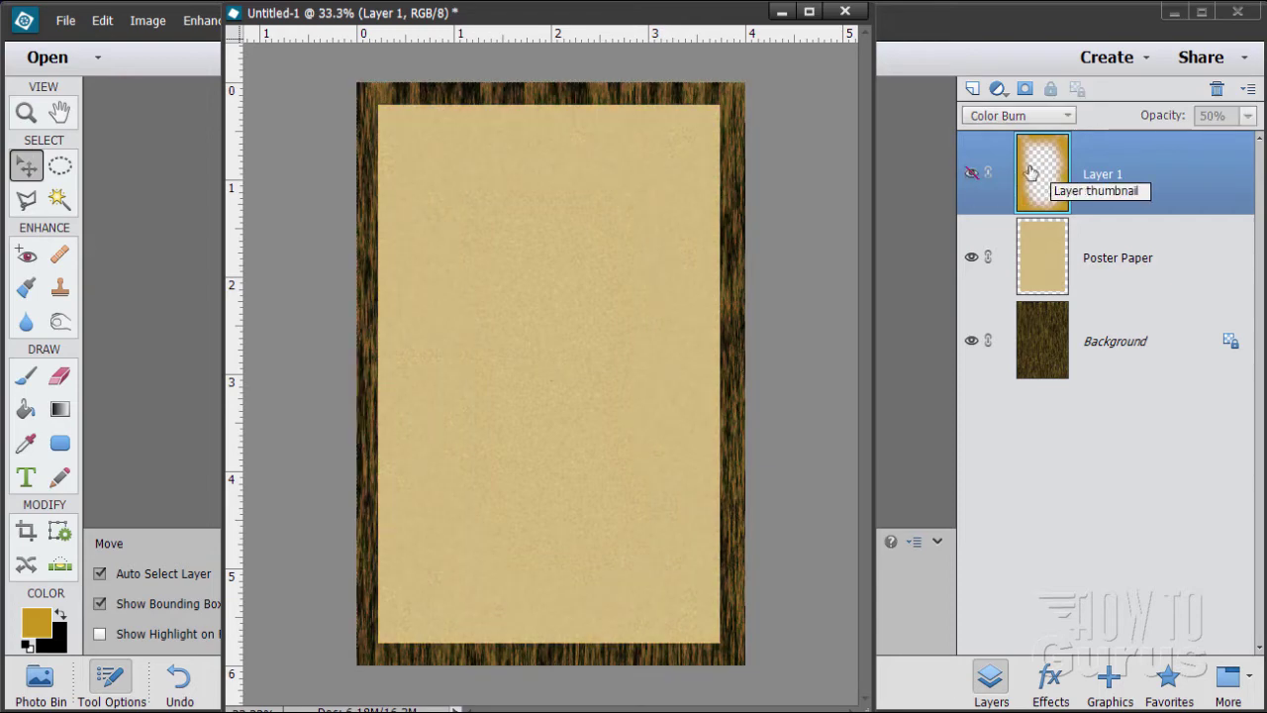
{"action": "left_click", "coordinate": [1036, 263]}
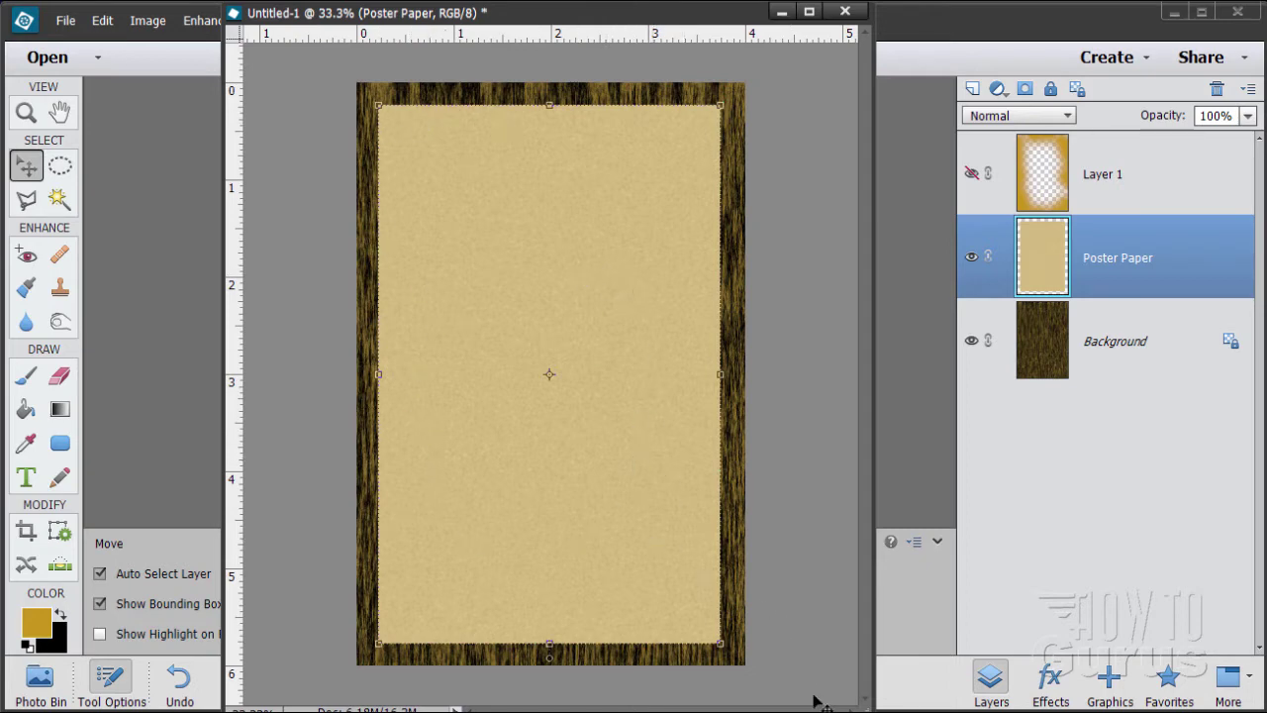
{"action": "left_click_drag", "start_coordinate": [819, 712], "coordinate": [820, 700]}
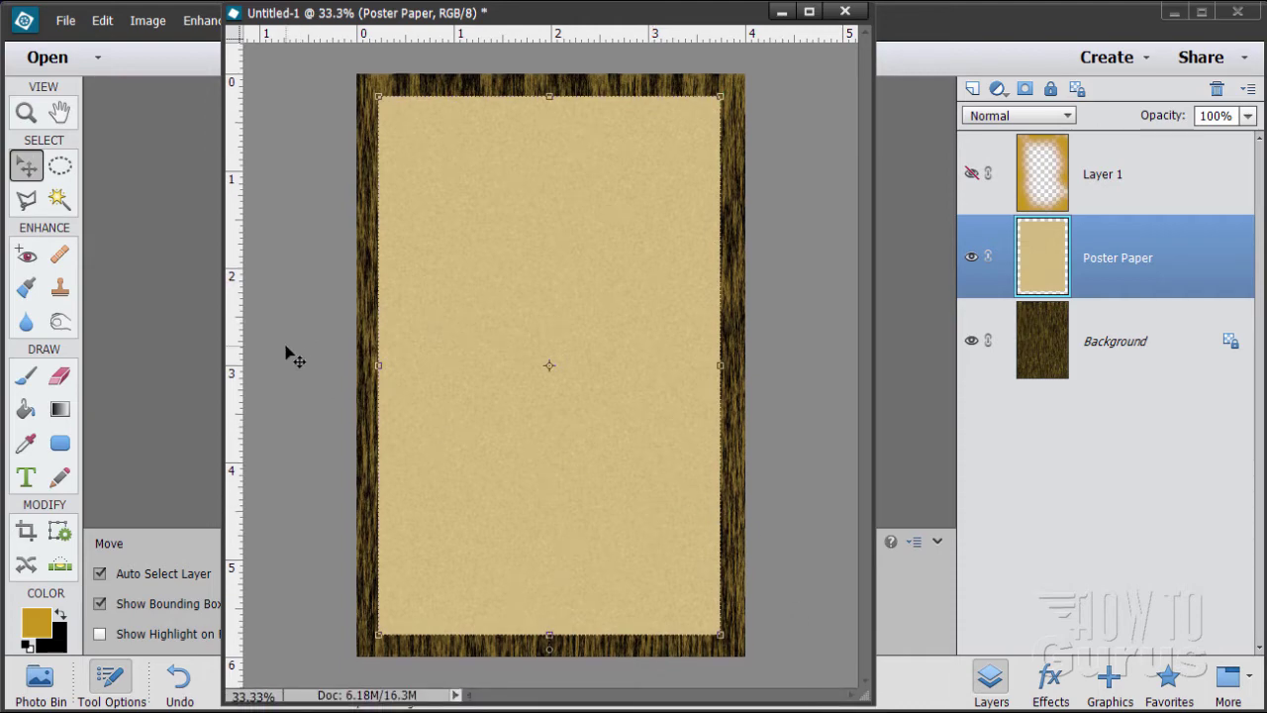
{"action": "left_click", "coordinate": [27, 201]}
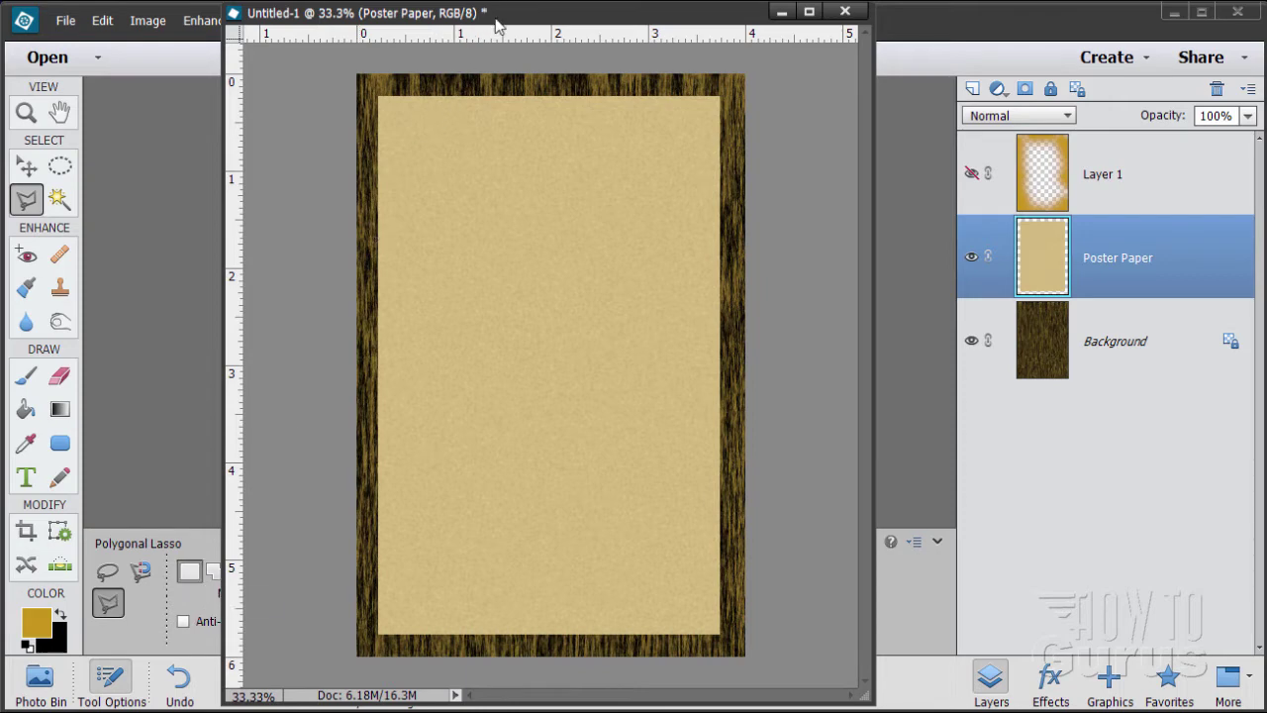
{"action": "mouse_move", "coordinate": [527, 20]}
{"action": "left_mouse_down"}
{"action": "mouse_move", "coordinate": [944, 15]}
{"action": "mouse_move", "coordinate": [544, 19]}
{"action": "left_mouse_up"}
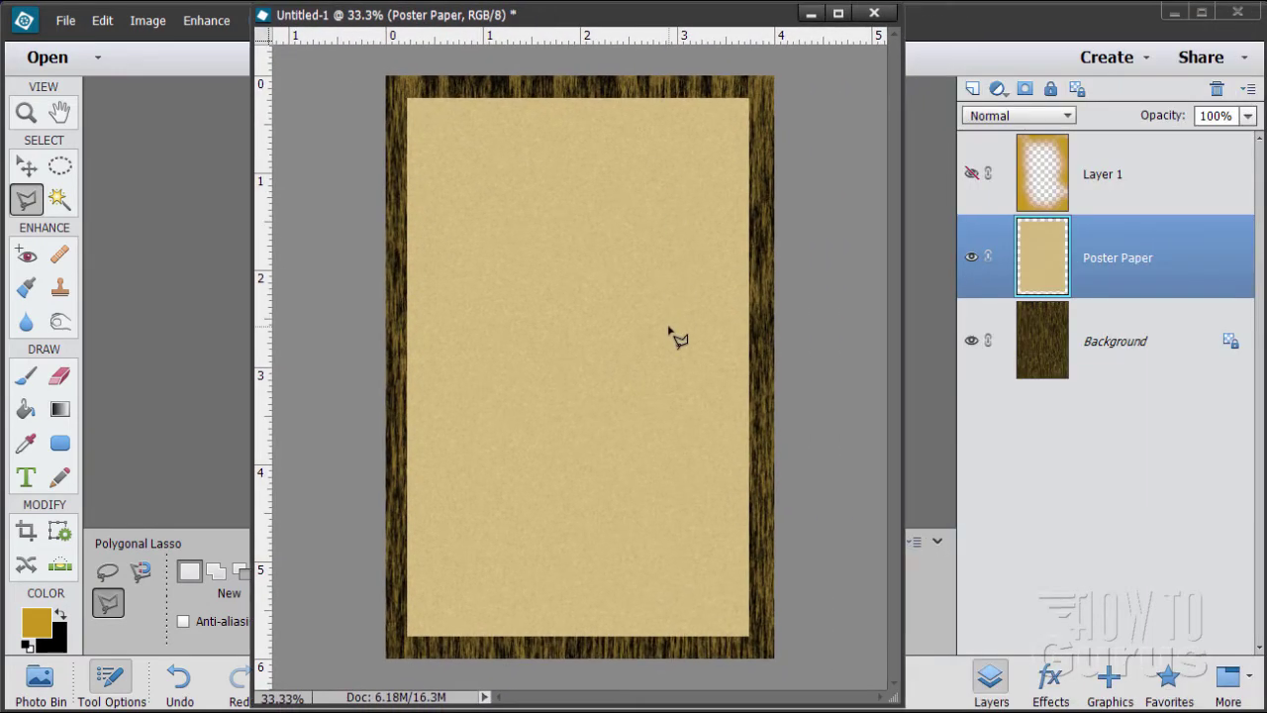
Trace a ragged torn outline with a few narrow rips down the poster's right edge and around its lower corner.
{"action": "key", "text": "alt+bracketright"}
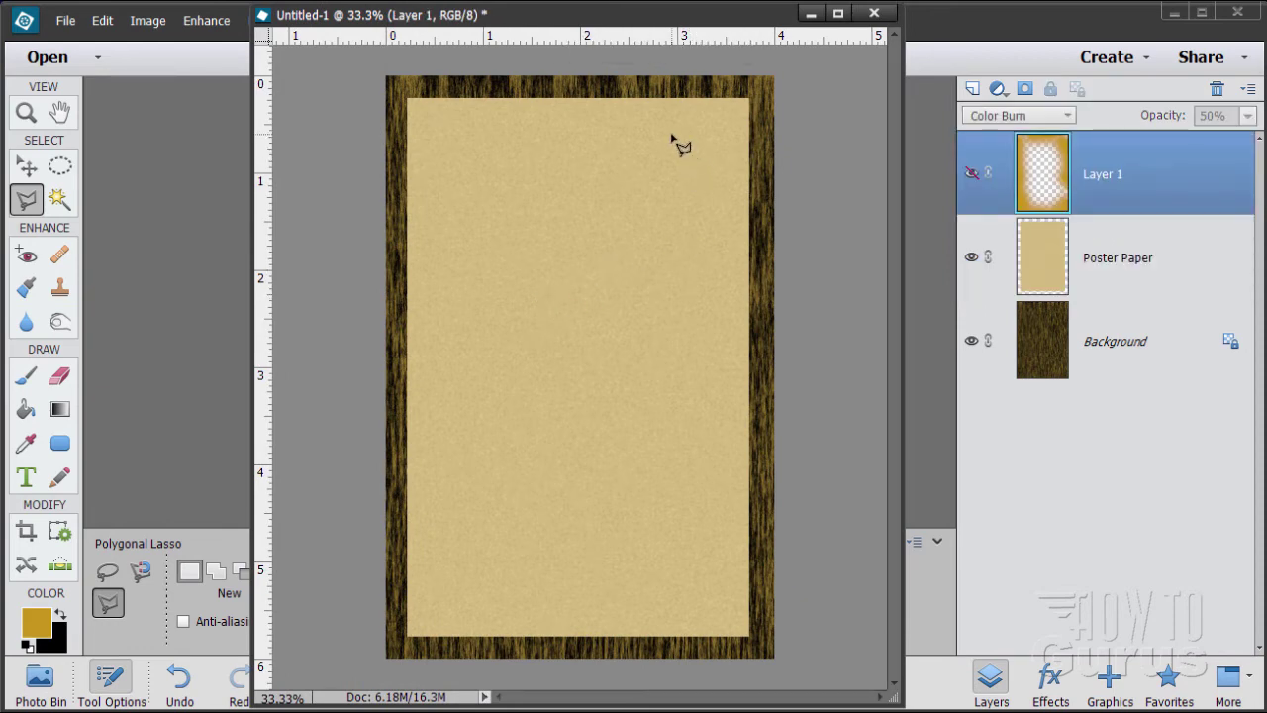
{"action": "left_click", "coordinate": [720, 101]}
{"action": "left_click", "coordinate": [747, 117]}
{"action": "left_click", "coordinate": [747, 129]}
{"action": "left_click", "coordinate": [746, 181]}
{"action": "left_click", "coordinate": [742, 192]}
{"action": "left_click", "coordinate": [722, 206]}
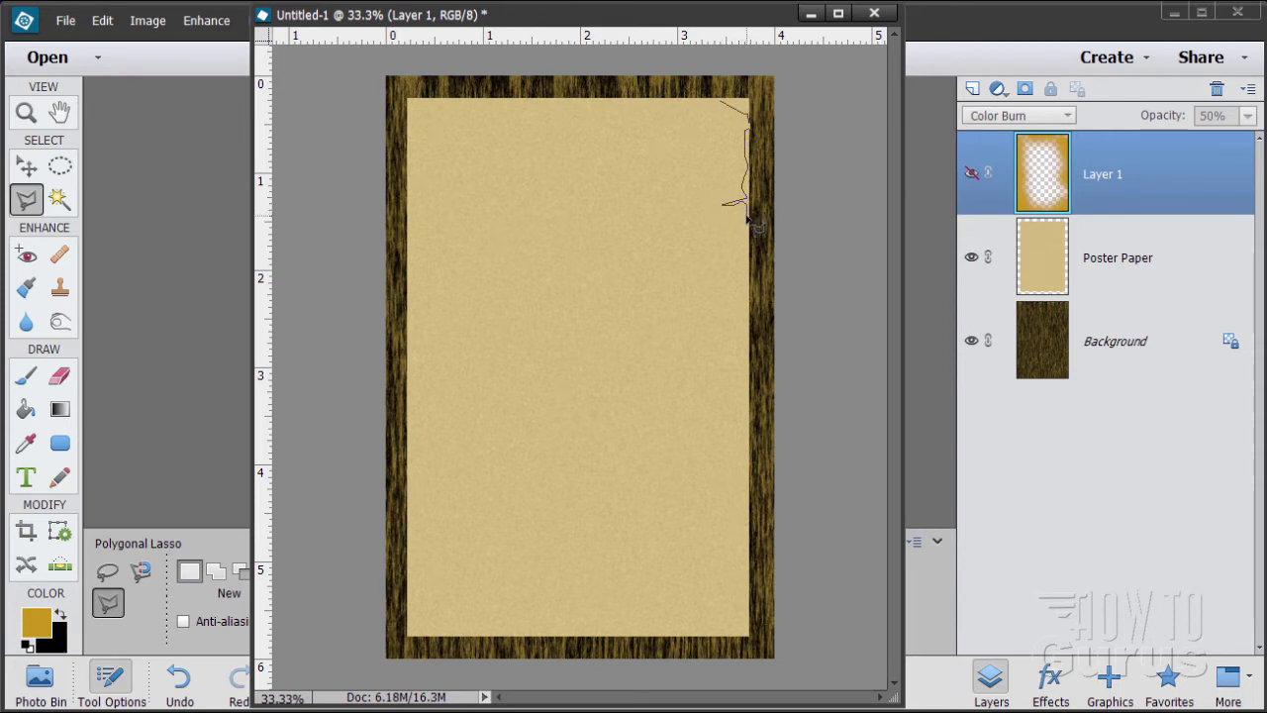
{"action": "left_click", "coordinate": [731, 265]}
{"action": "left_click", "coordinate": [744, 362]}
{"action": "left_click", "coordinate": [690, 357]}
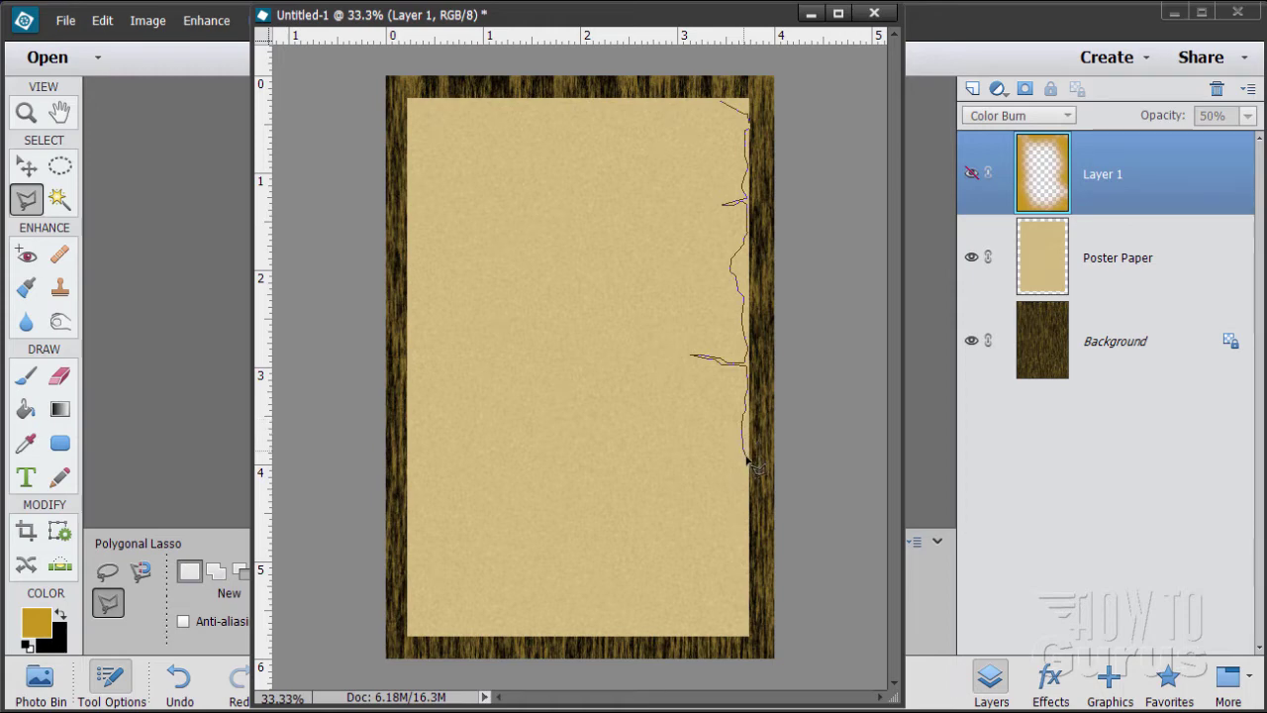
{"action": "left_click", "coordinate": [741, 473]}
{"action": "left_click", "coordinate": [743, 532]}
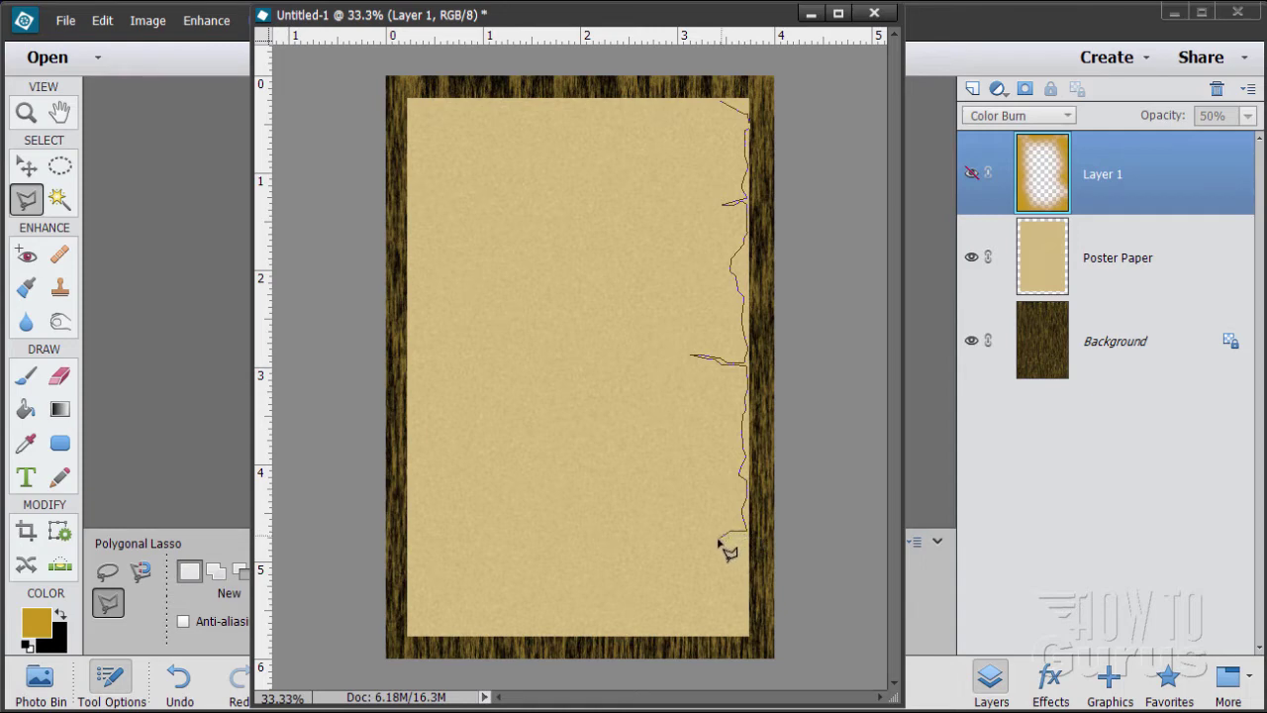
{"action": "left_click", "coordinate": [716, 541]}
{"action": "left_click", "coordinate": [710, 633]}
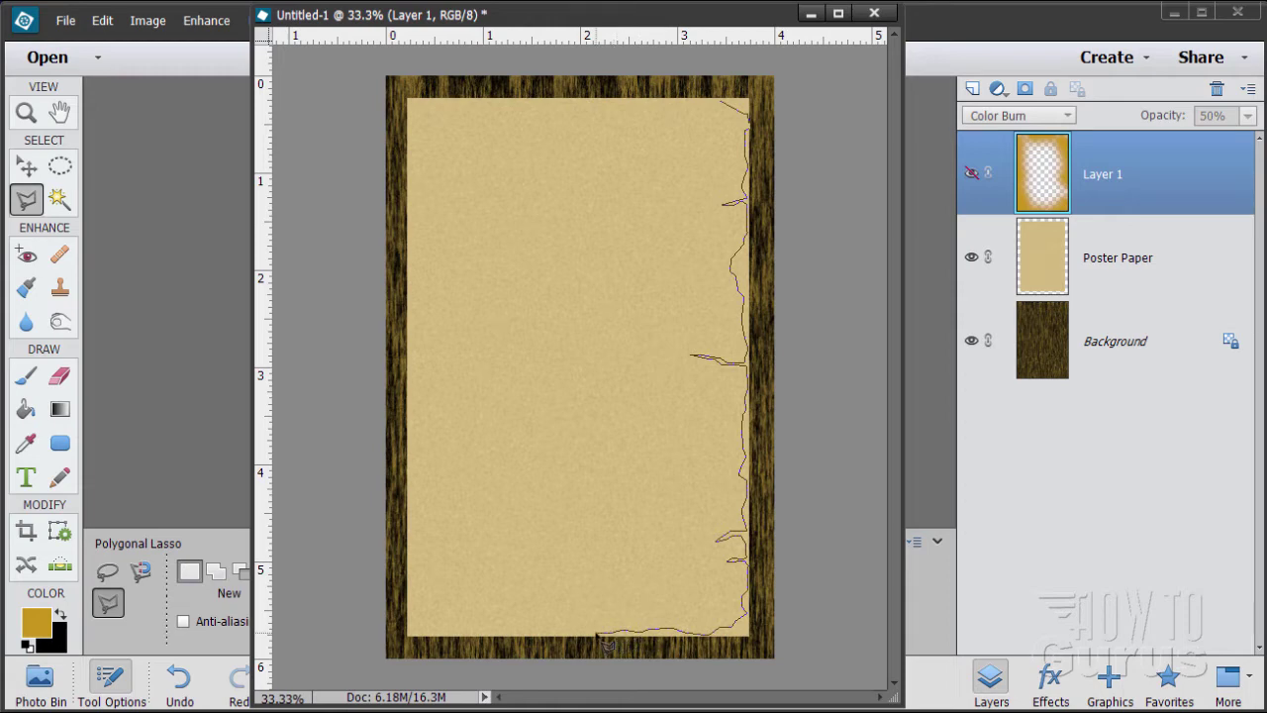
Continue the ragged outline along the poster's bottom edge and up its left edge, cutting in narrow rips.
{"action": "left_click_drag", "start_coordinate": [591, 629], "coordinate": [483, 627]}
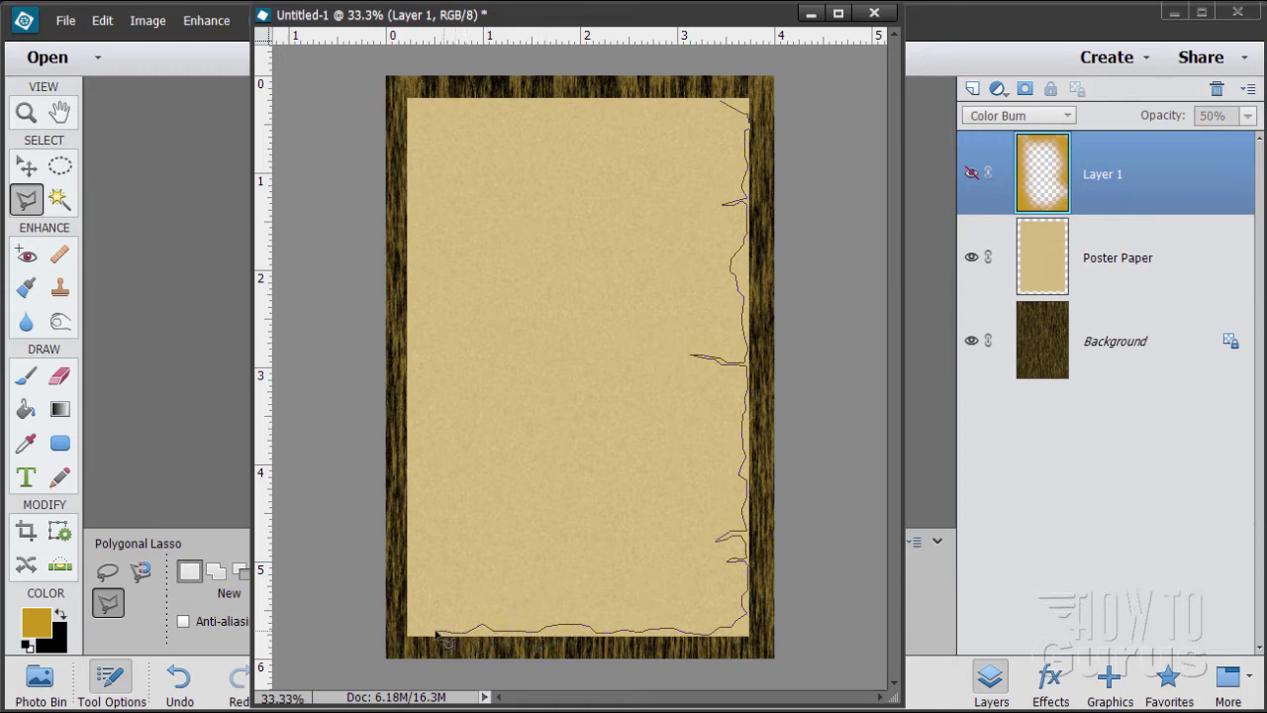
{"action": "left_click_drag", "start_coordinate": [433, 630], "coordinate": [413, 594]}
{"action": "left_click_drag", "start_coordinate": [453, 598], "coordinate": [485, 591]}
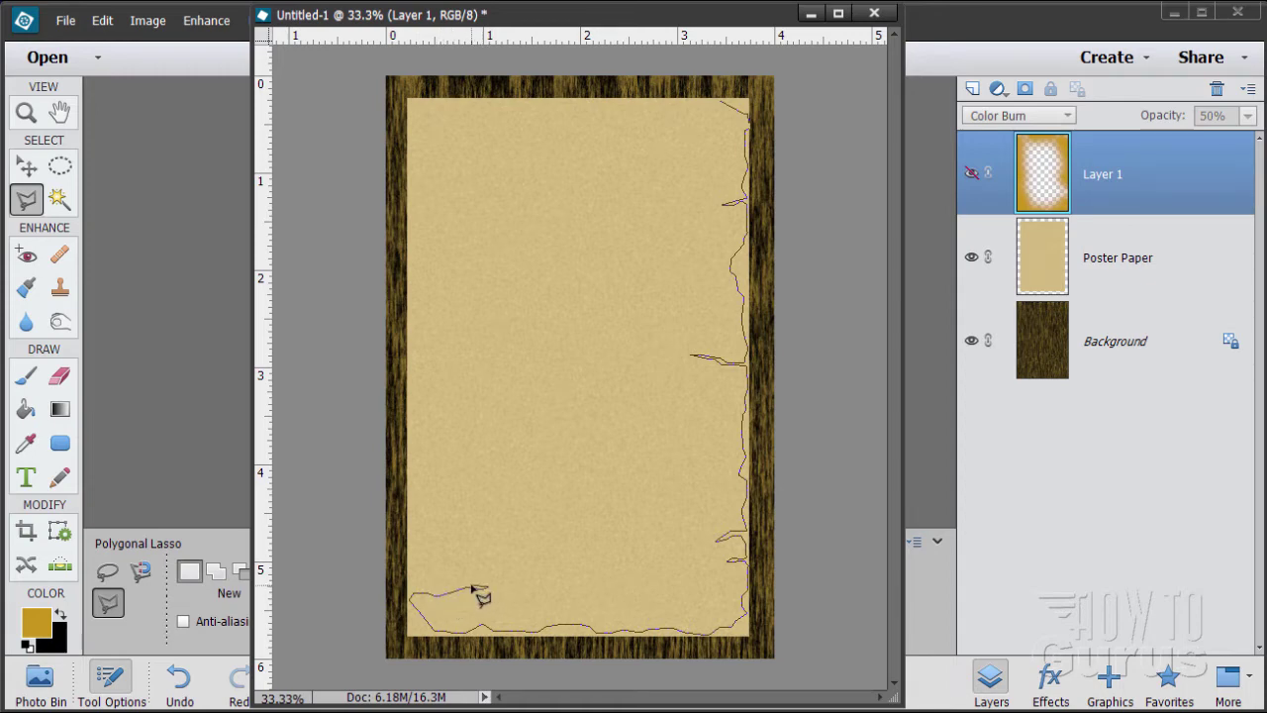
{"action": "left_click", "coordinate": [410, 591]}
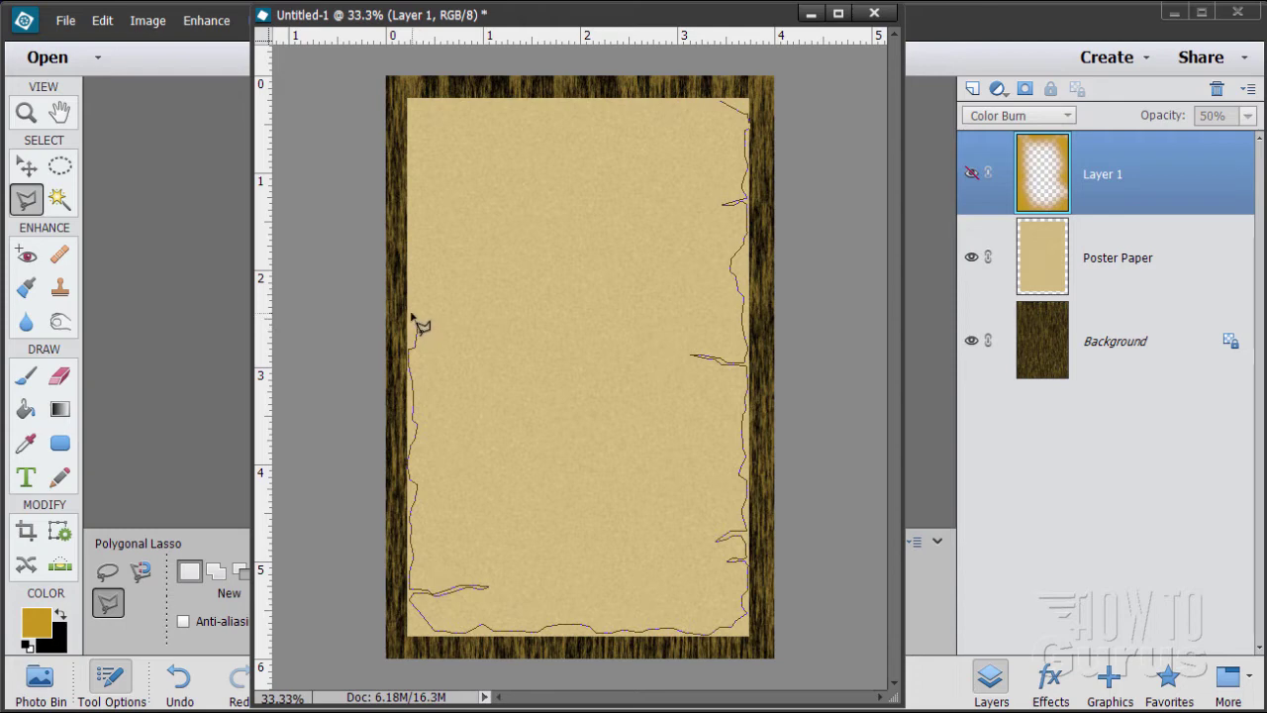
{"action": "left_click", "coordinate": [412, 308]}
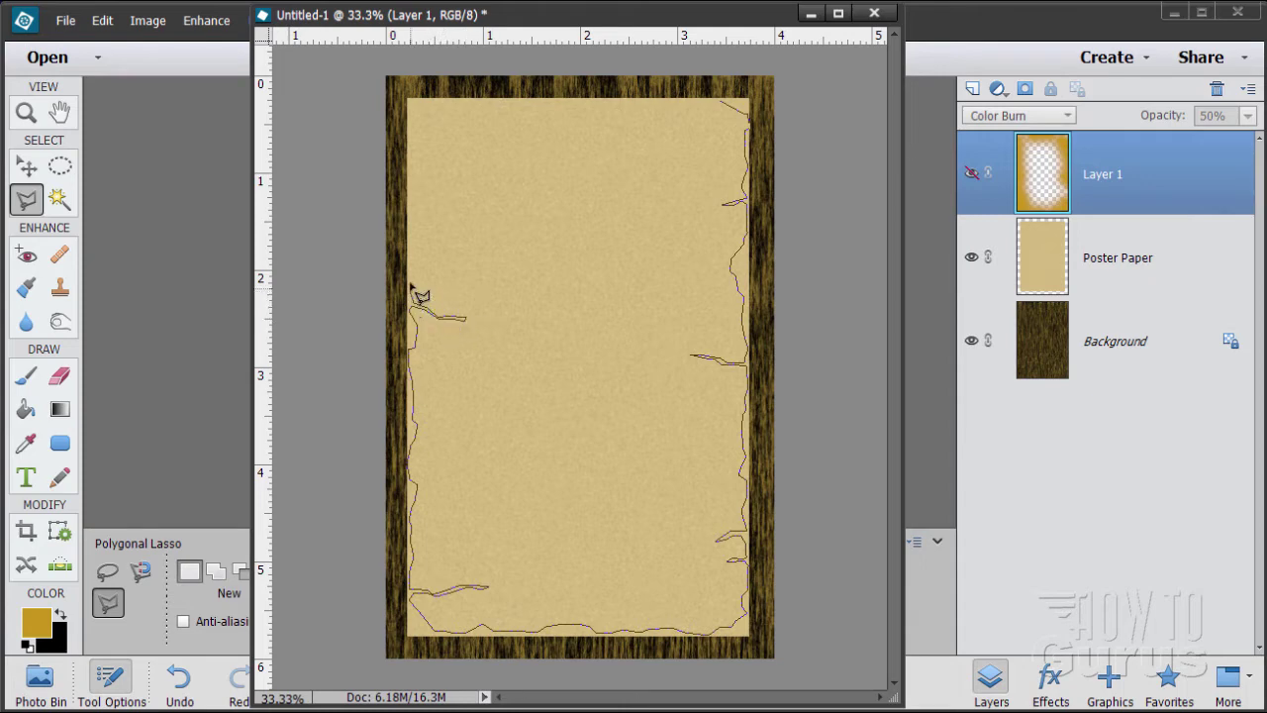
{"action": "left_click", "coordinate": [411, 247]}
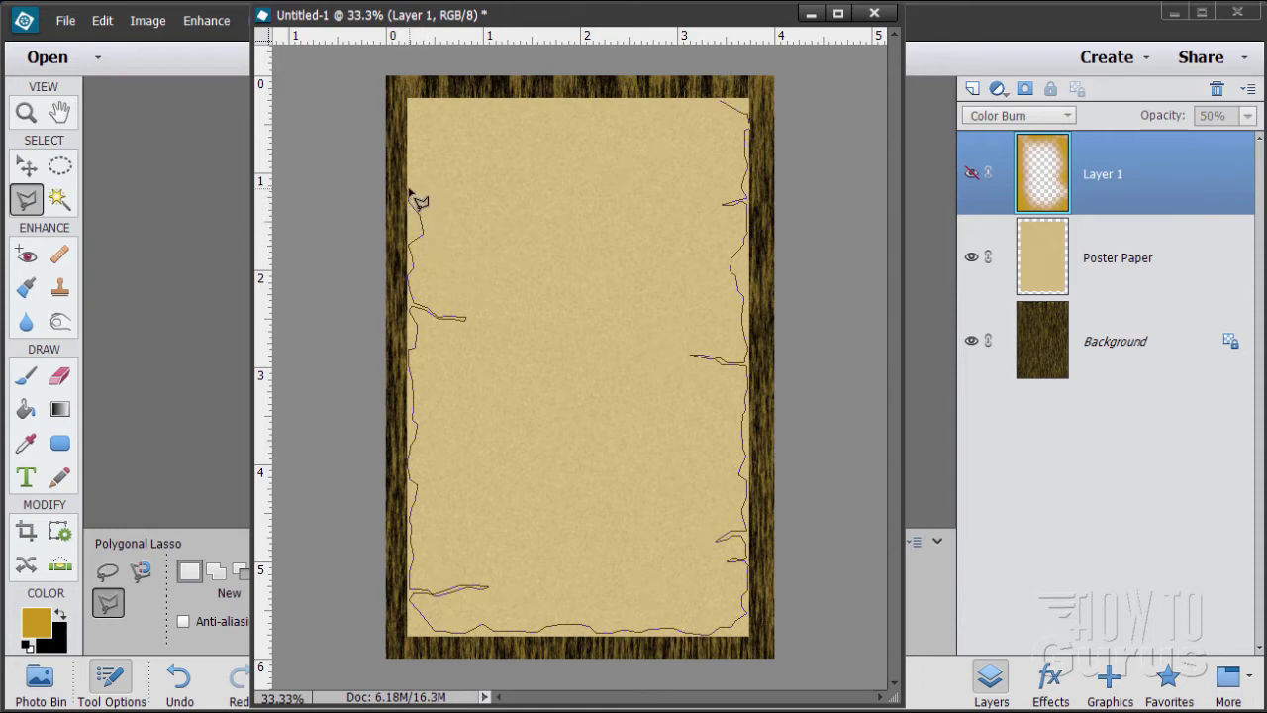
{"action": "left_click", "coordinate": [410, 188]}
{"action": "left_click", "coordinate": [450, 183]}
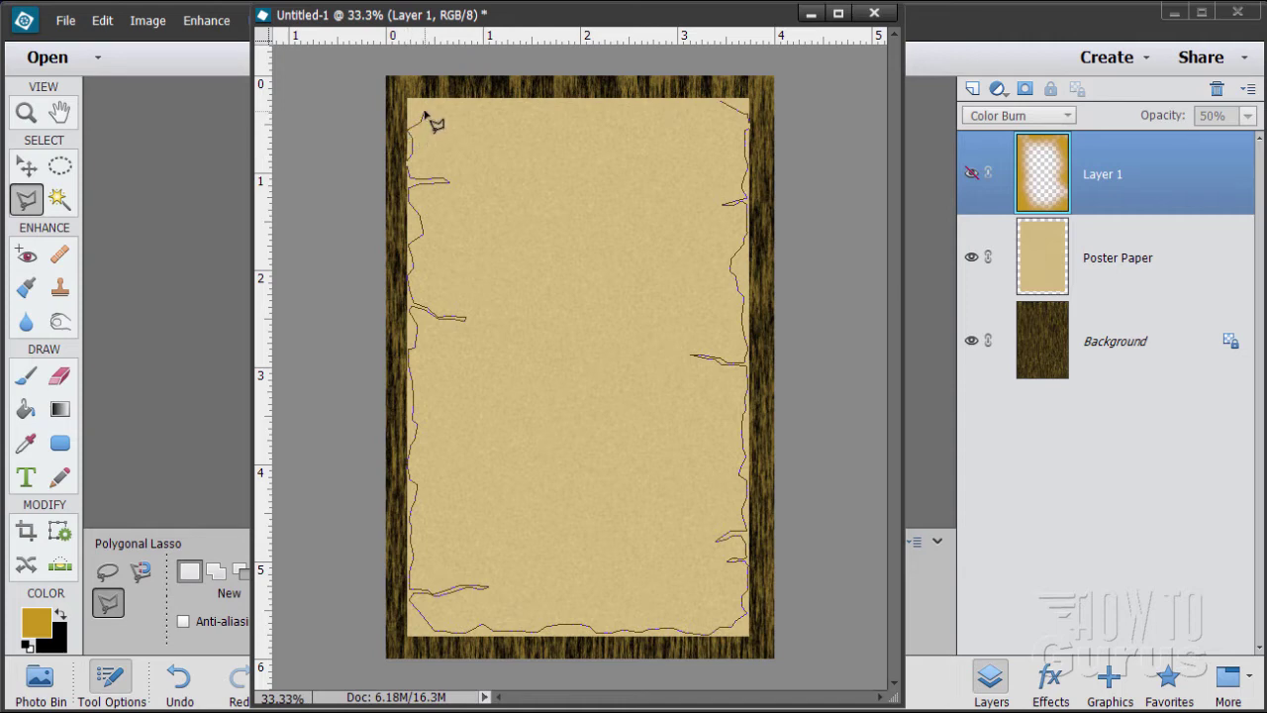
Carry the uneven outline across the poster's top edge, with a notch near the middle, and close the selection at its starting point.
{"action": "left_click", "coordinate": [433, 104]}
{"action": "left_click", "coordinate": [473, 100]}
{"action": "left_click", "coordinate": [497, 102]}
{"action": "left_click", "coordinate": [544, 102]}
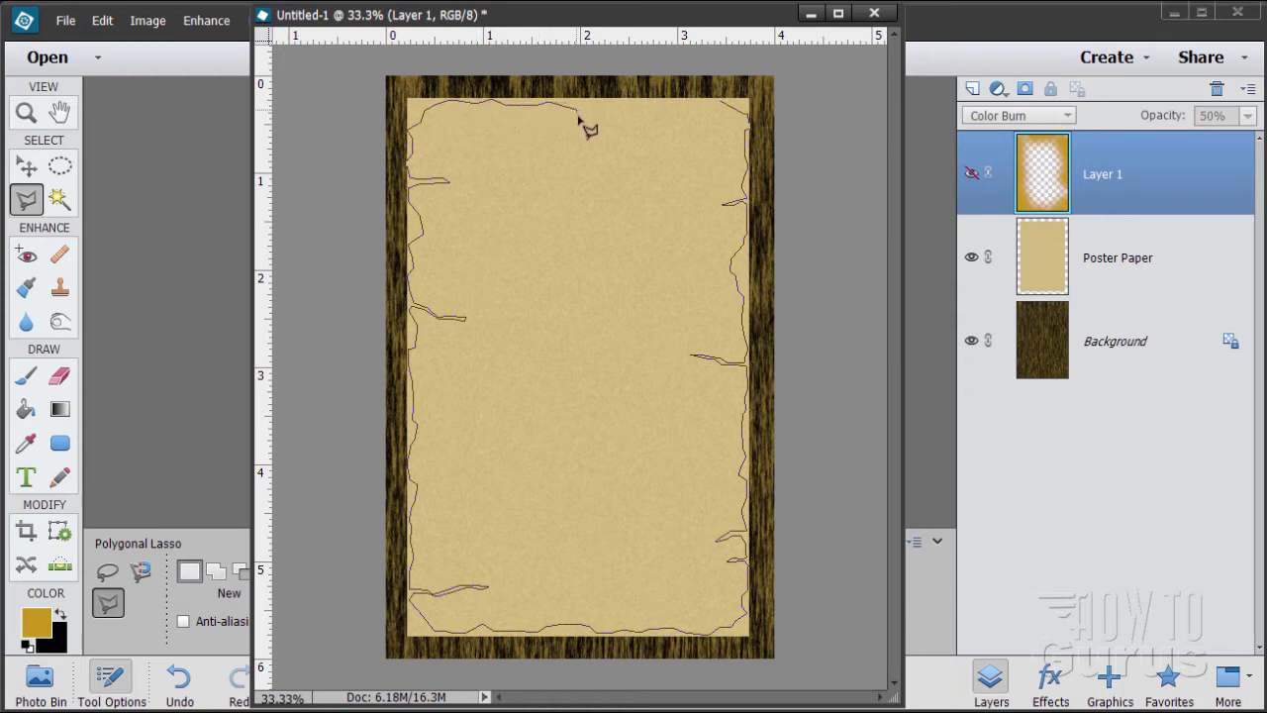
{"action": "left_click", "coordinate": [585, 118]}
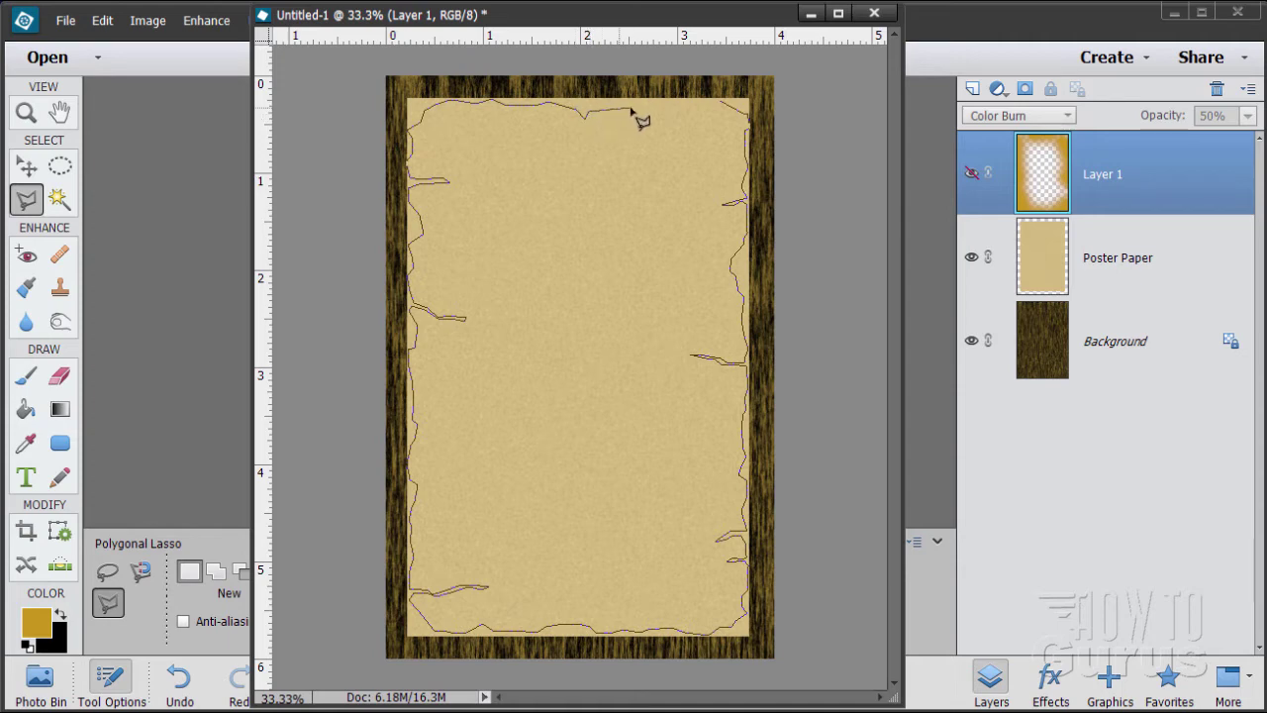
{"action": "left_click", "coordinate": [636, 101]}
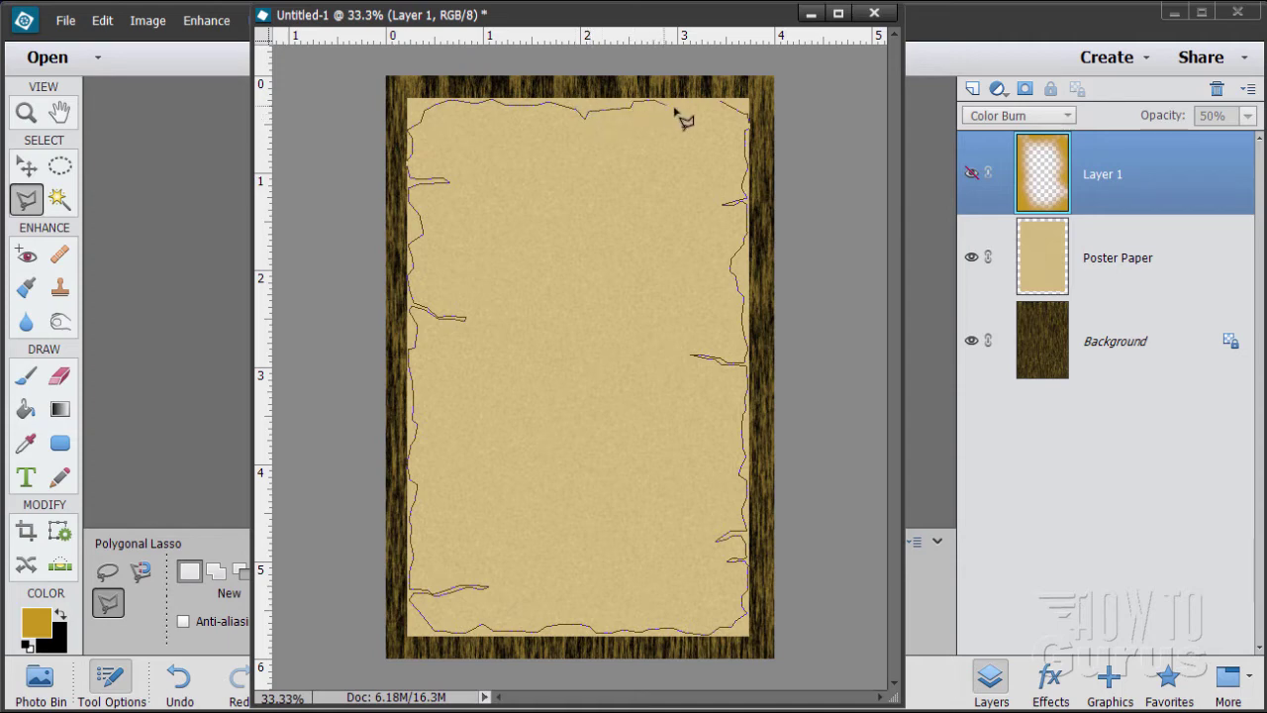
{"action": "left_click", "coordinate": [726, 113]}
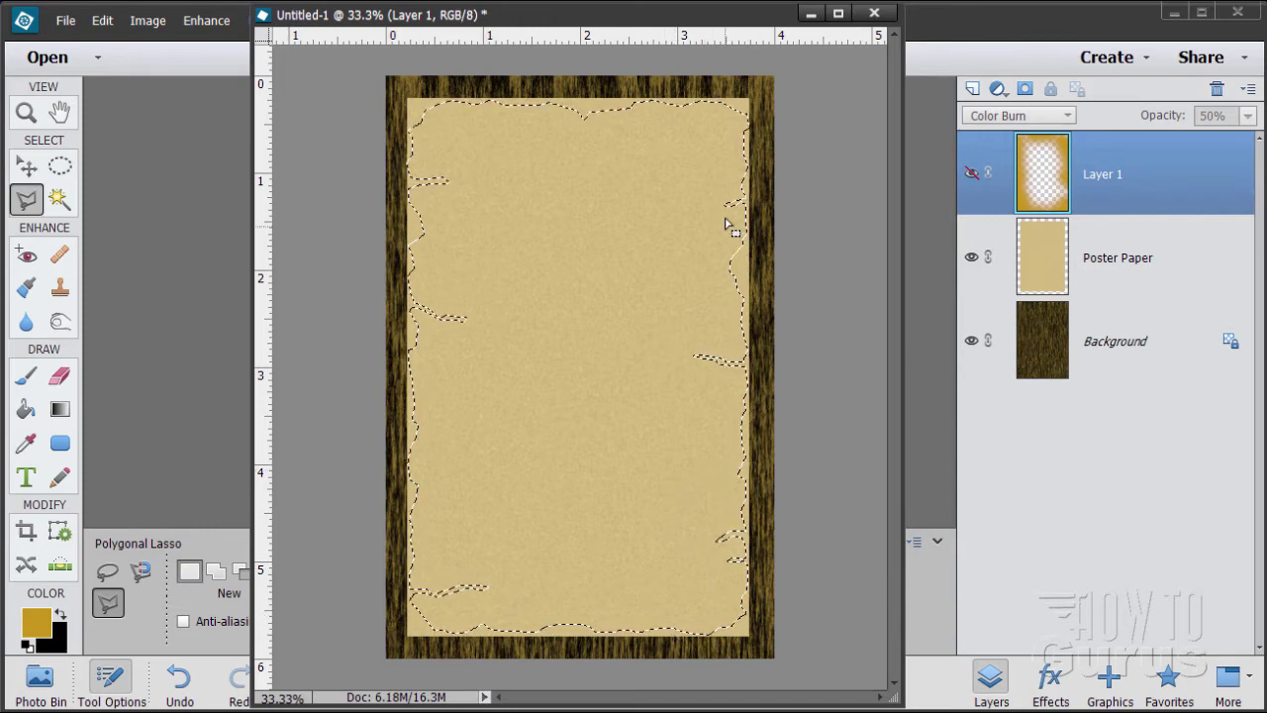
Mask Poster Paper with the torn-edge selection, and show the painted edge layer with a copy of that mask.
{"action": "left_click", "coordinate": [1192, 259]}
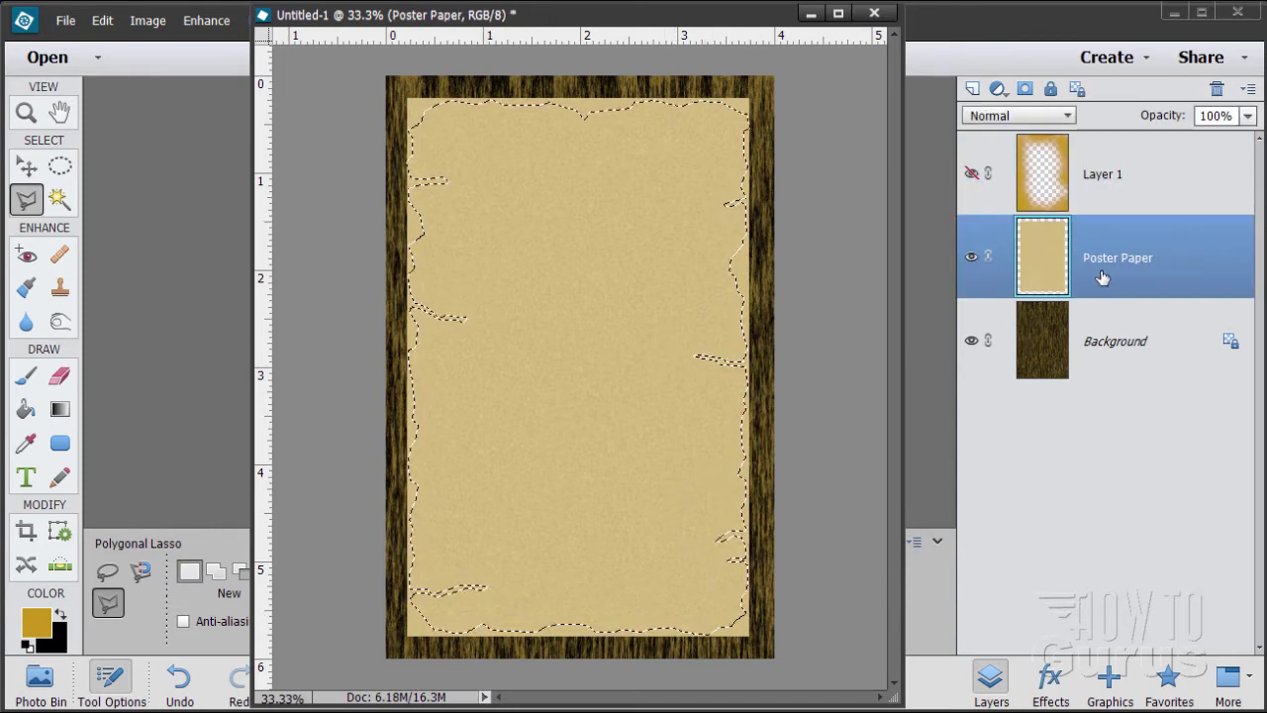
{"action": "left_click", "coordinate": [1025, 90]}
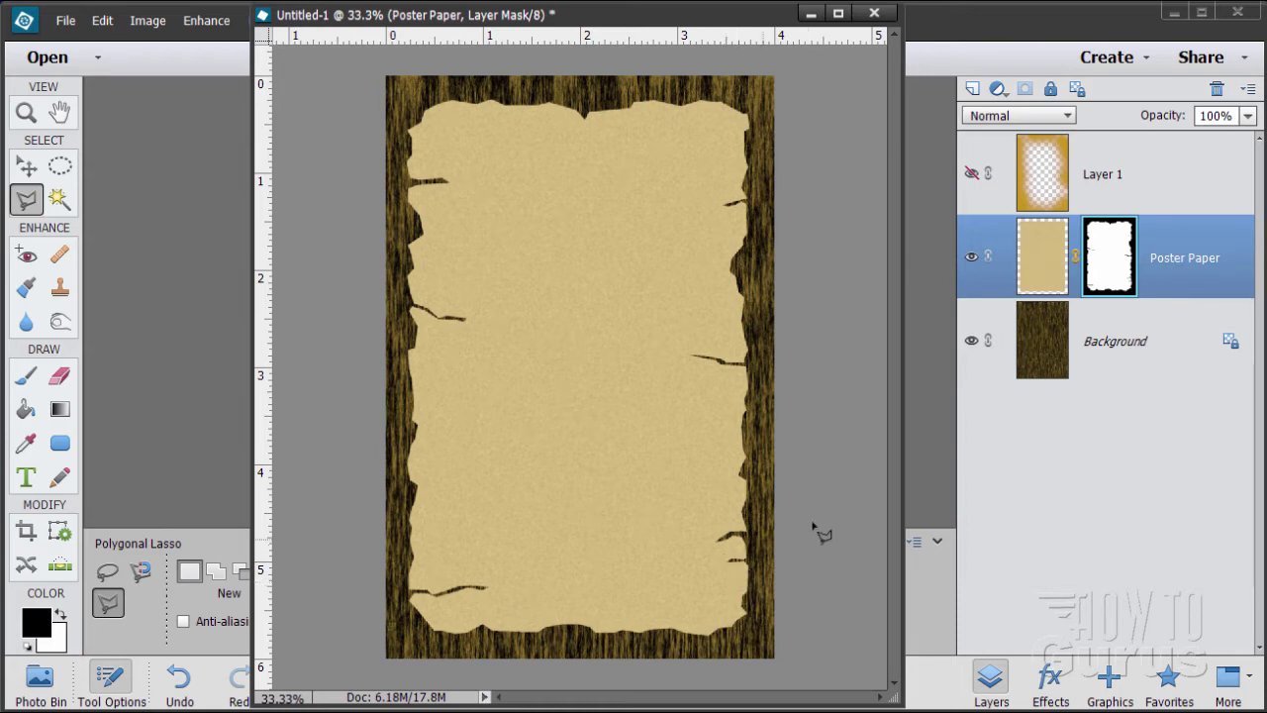
{"action": "left_click", "coordinate": [27, 168]}
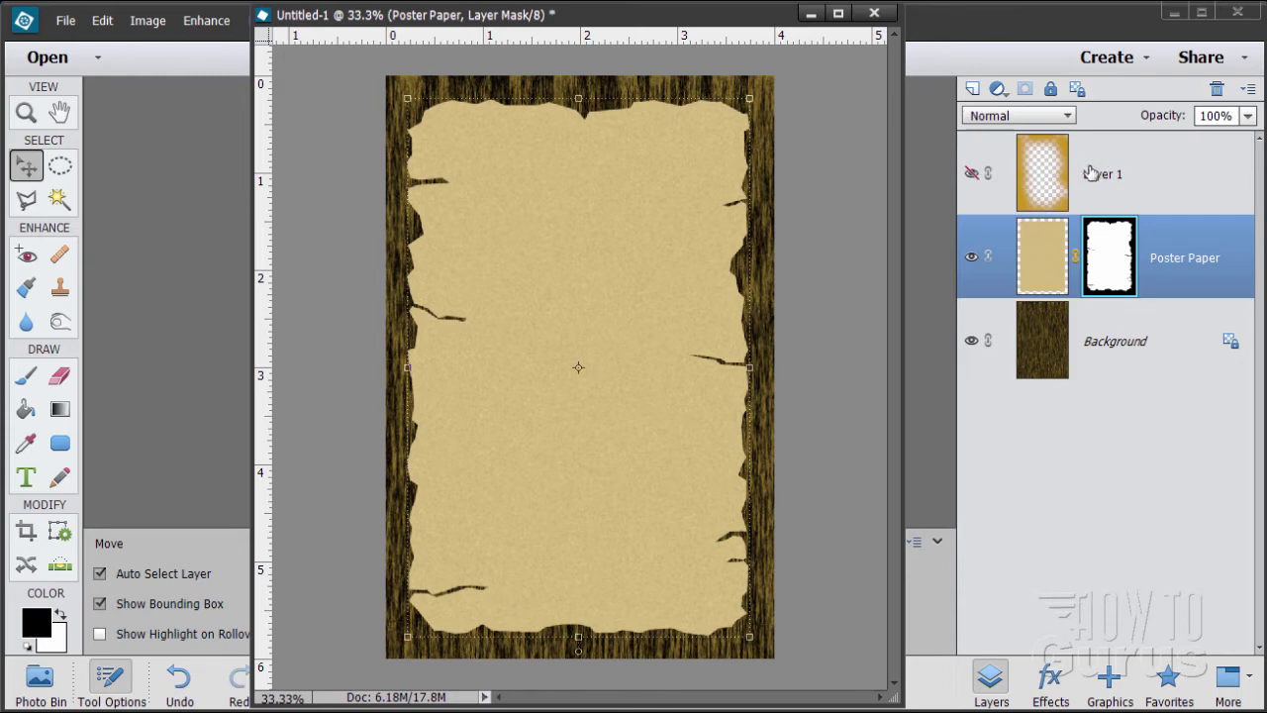
{"action": "left_click", "coordinate": [971, 173]}
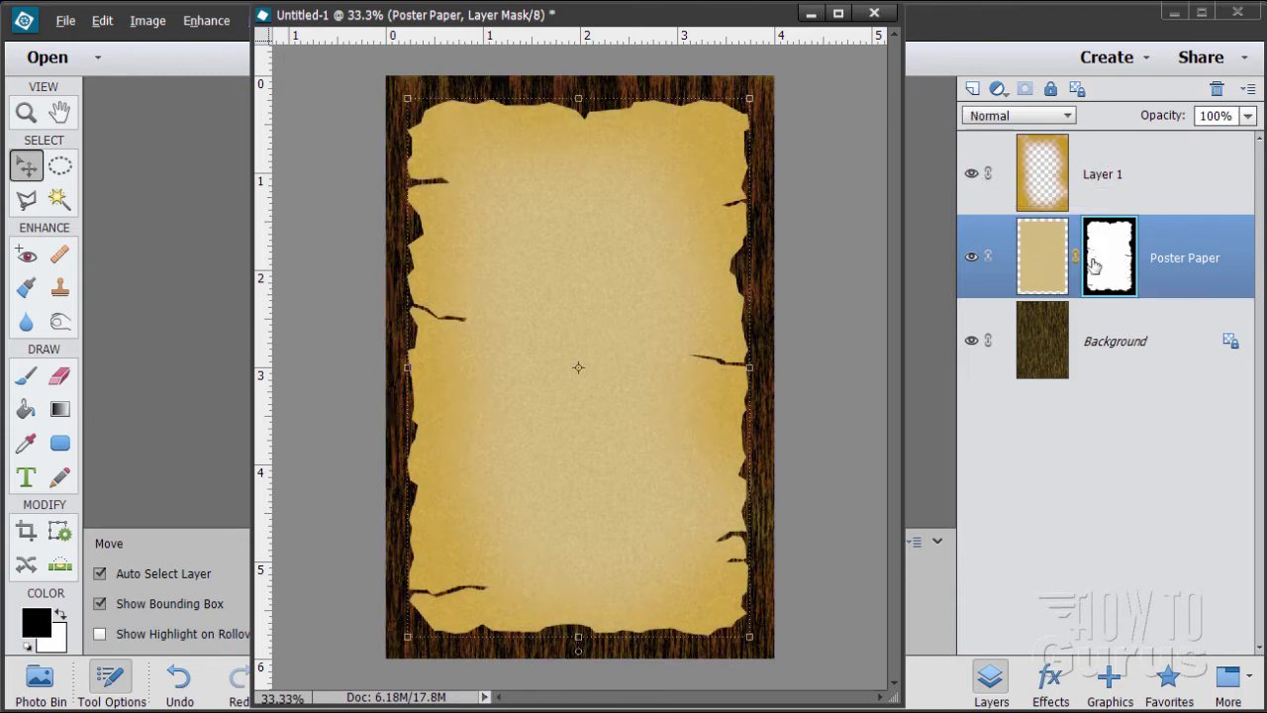
{"action": "left_click_drag", "start_coordinate": [1118, 265], "coordinate": [1119, 182]}
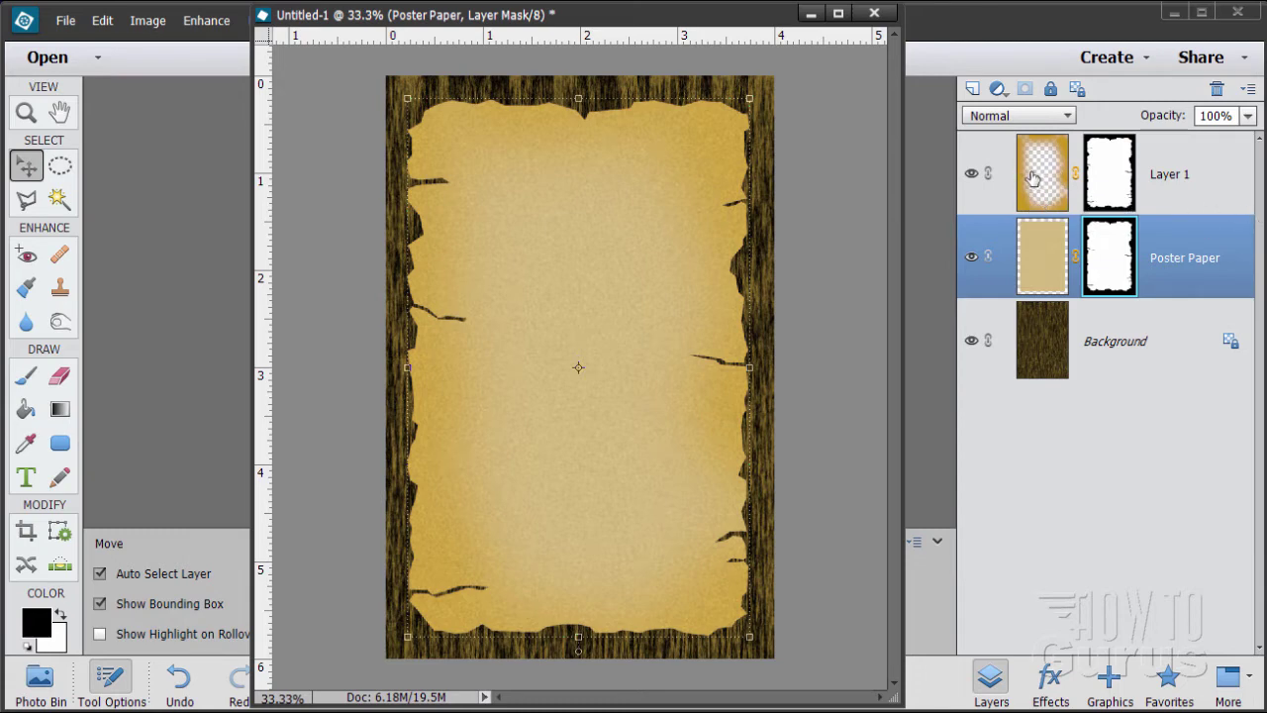
Add a new layer at the top of the stack and paint golden brown around the poster's outer edges with a 300 px brush.
{"action": "left_click", "coordinate": [973, 89]}
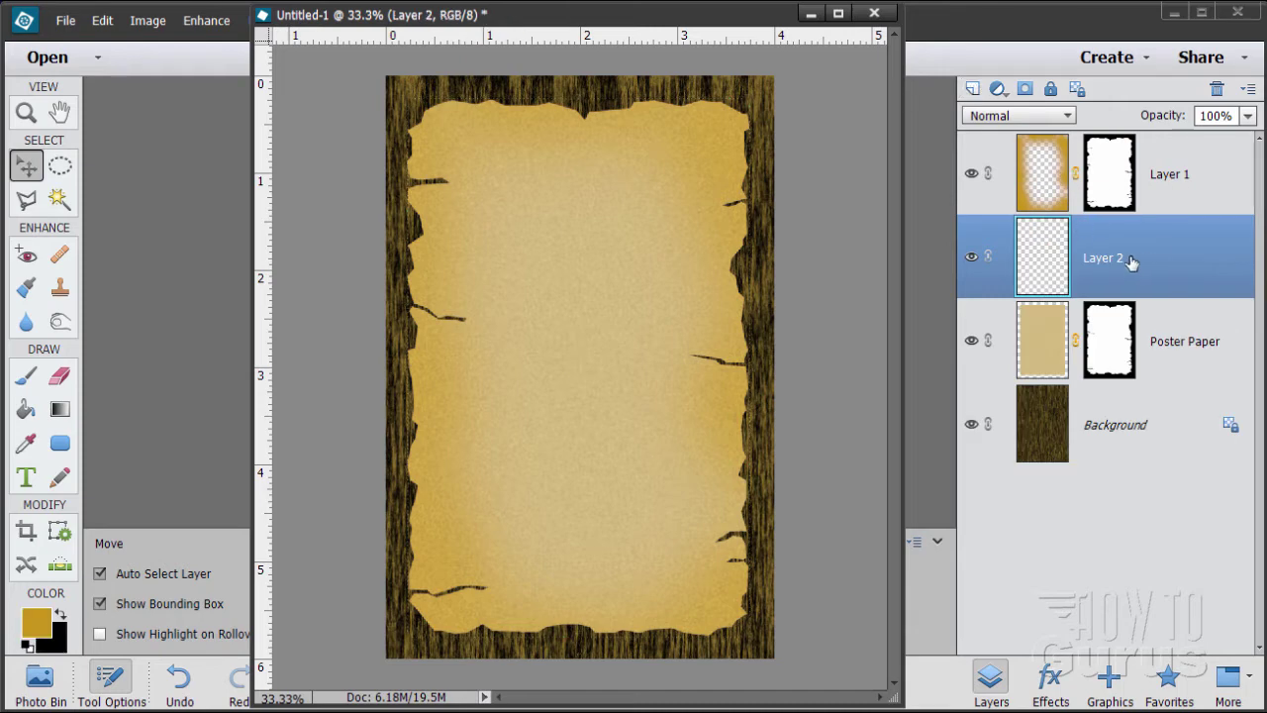
{"action": "left_click_drag", "start_coordinate": [1107, 242], "coordinate": [1072, 206]}
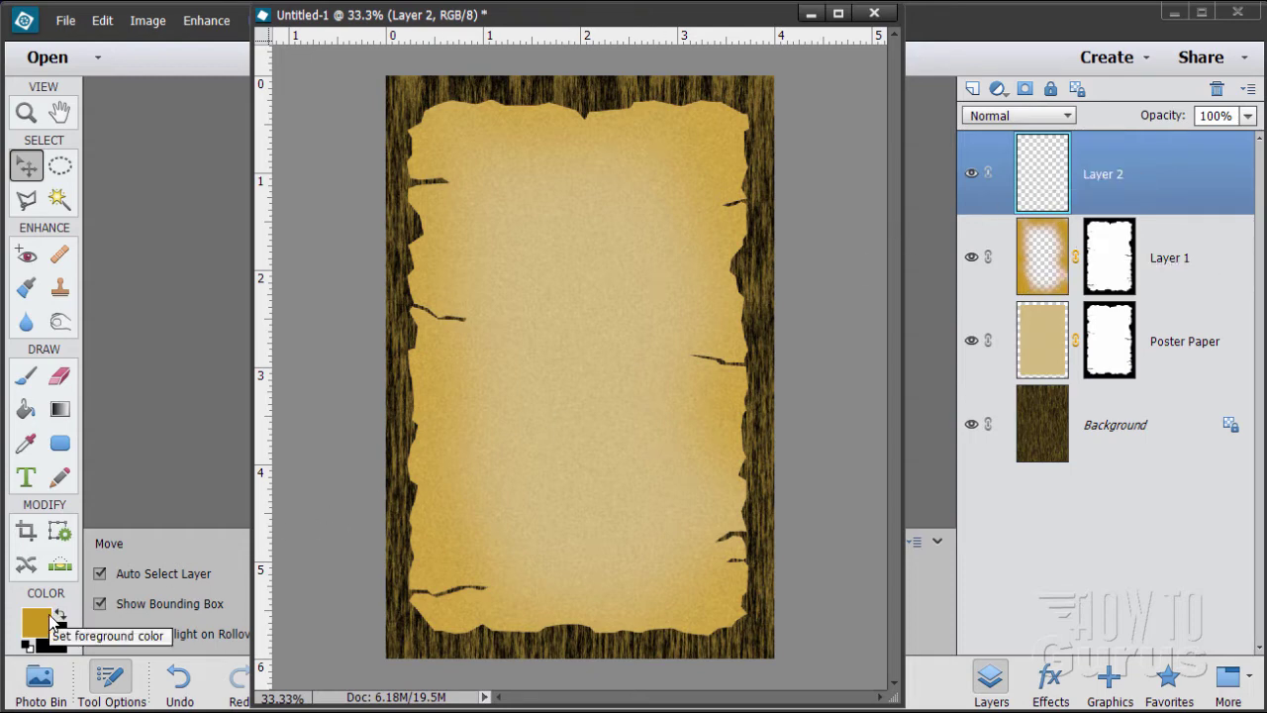
{"action": "left_click", "coordinate": [27, 375]}
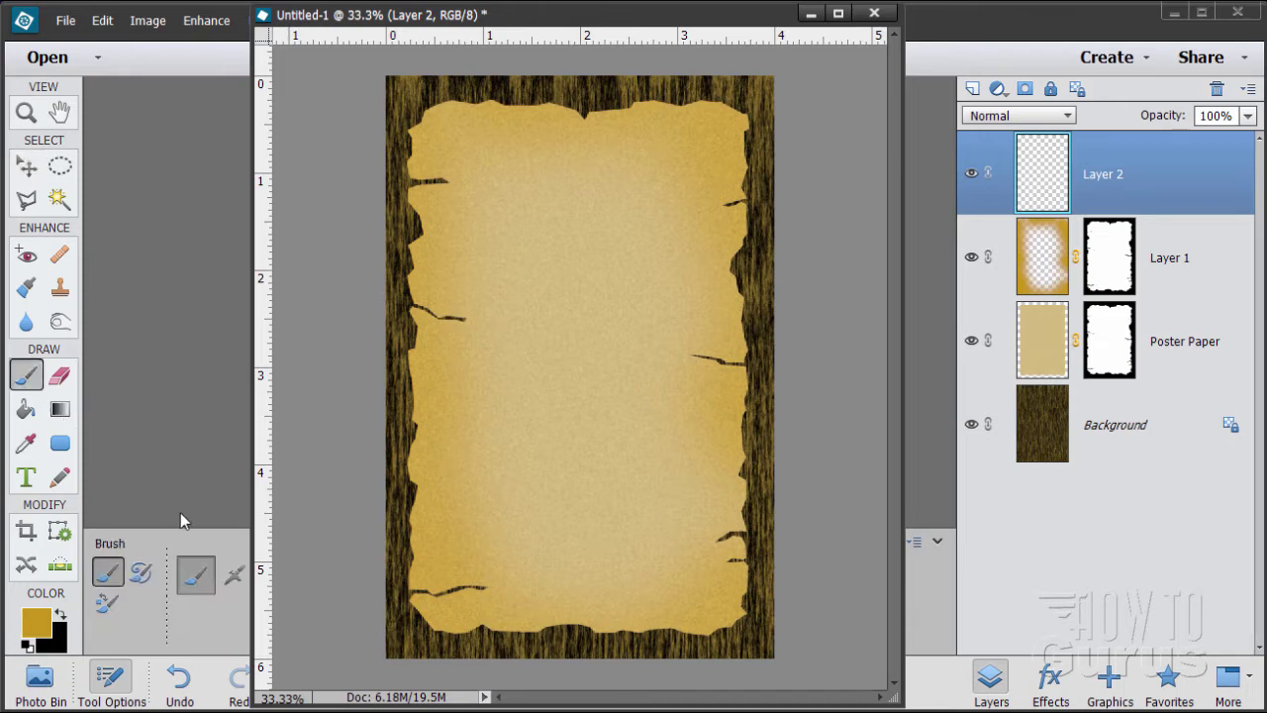
{"action": "left_click_drag", "start_coordinate": [512, 30], "coordinate": [908, 45]}
{"action": "left_click_drag", "start_coordinate": [484, 610], "coordinate": [451, 606]}
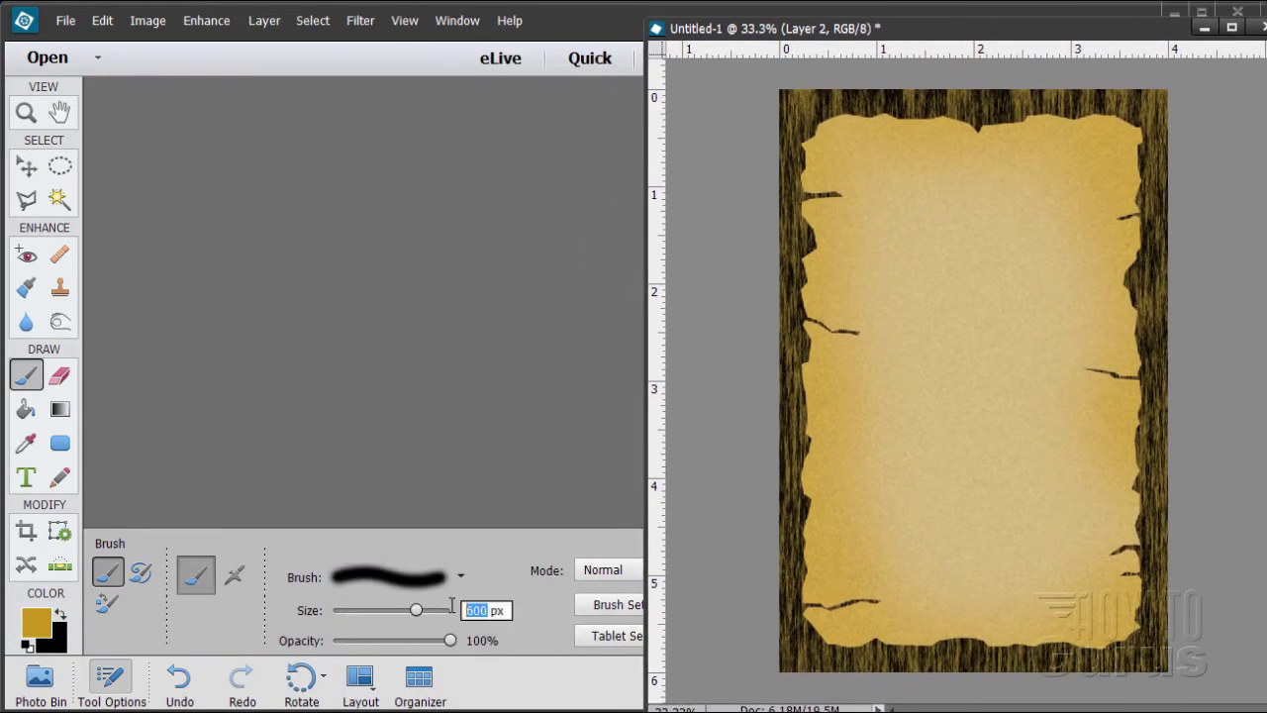
{"action": "type", "text": "300"}
{"action": "mouse_move", "coordinate": [911, 30]}
{"action": "left_mouse_down"}
{"action": "mouse_move", "coordinate": [603, 42]}
{"action": "mouse_move", "coordinate": [509, 16]}
{"action": "mouse_move", "coordinate": [424, 14]}
{"action": "left_mouse_up"}
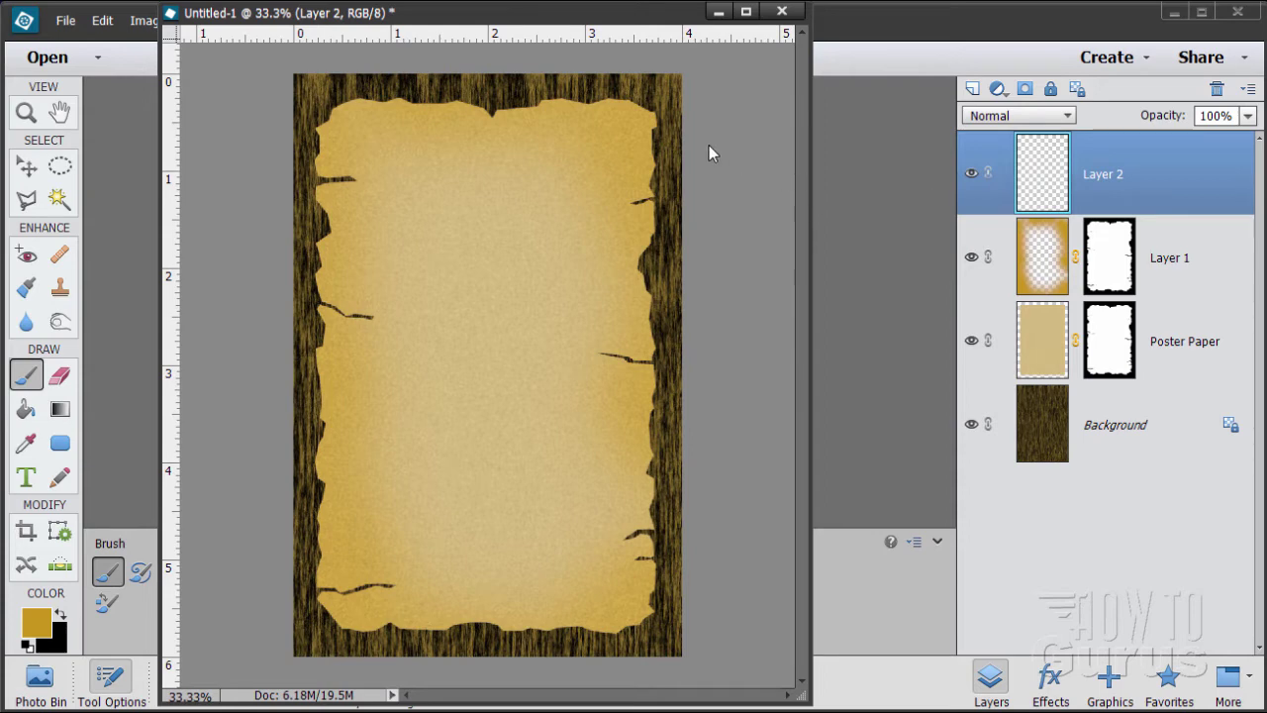
{"action": "mouse_move", "coordinate": [669, 94]}
{"action": "left_mouse_down"}
{"action": "mouse_move", "coordinate": [693, 155]}
{"action": "mouse_move", "coordinate": [664, 226]}
{"action": "mouse_move", "coordinate": [682, 404]}
{"action": "mouse_move", "coordinate": [667, 627]}
{"action": "mouse_move", "coordinate": [622, 656]}
{"action": "mouse_move", "coordinate": [433, 649]}
{"action": "mouse_move", "coordinate": [312, 628]}
{"action": "mouse_move", "coordinate": [291, 580]}
{"action": "mouse_move", "coordinate": [309, 111]}
{"action": "mouse_move", "coordinate": [396, 84]}
{"action": "mouse_move", "coordinate": [659, 94]}
{"action": "mouse_move", "coordinate": [690, 108]}
{"action": "left_mouse_up"}
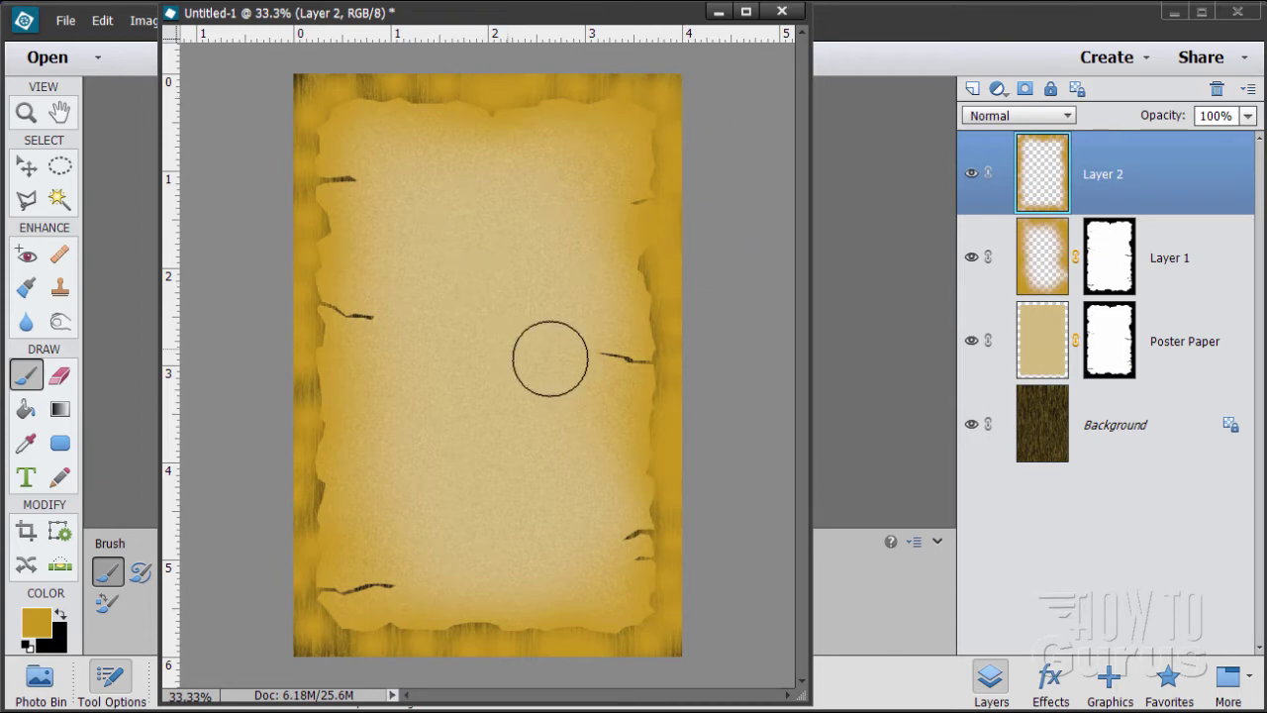
Copy Layer 1's mask to Layer 2 and set Layer 2's blend mode to Color Burn.
{"action": "left_click", "coordinate": [1130, 259]}
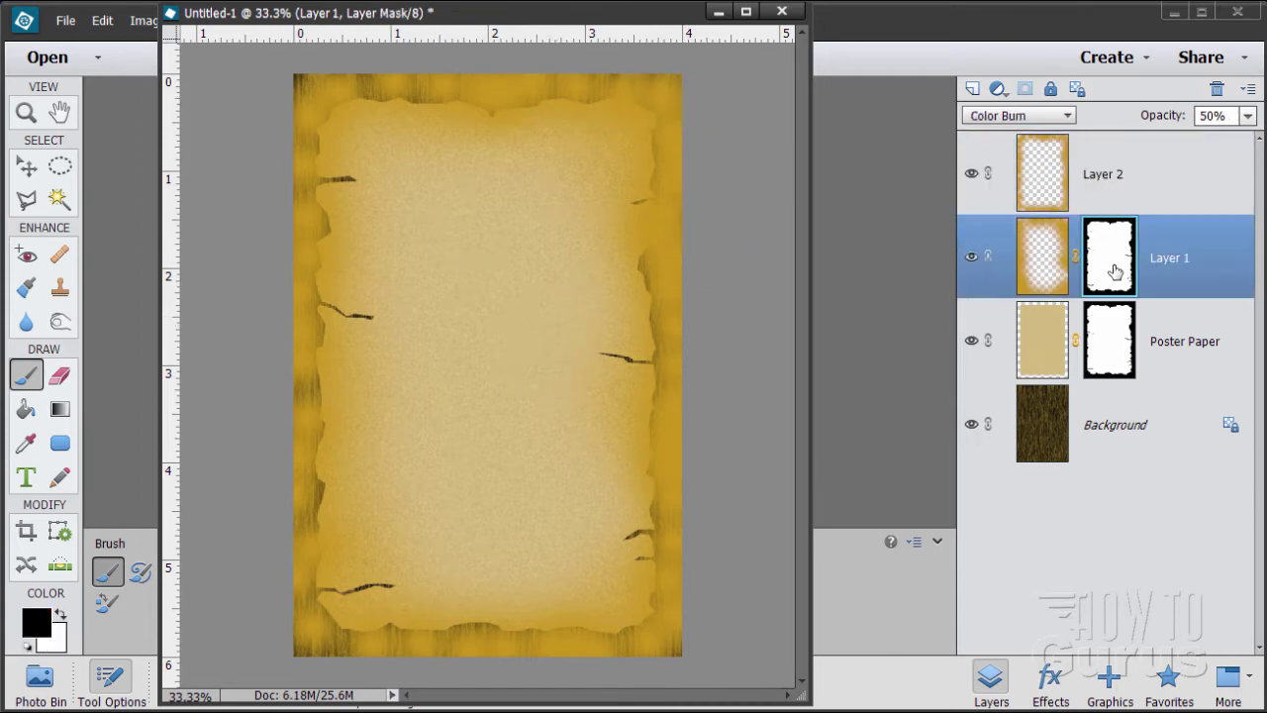
{"action": "left_click_drag", "start_coordinate": [1114, 273], "coordinate": [1111, 170]}
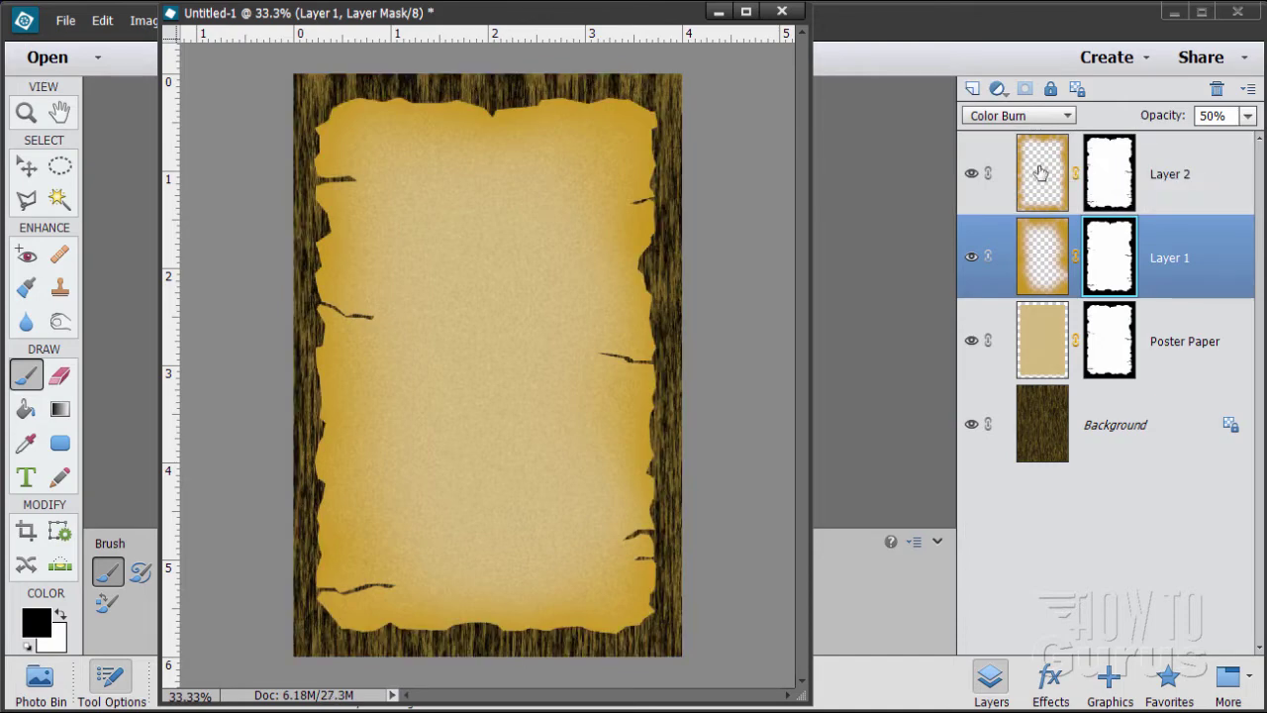
{"action": "left_click", "coordinate": [1043, 172]}
{"action": "left_click", "coordinate": [1019, 115]}
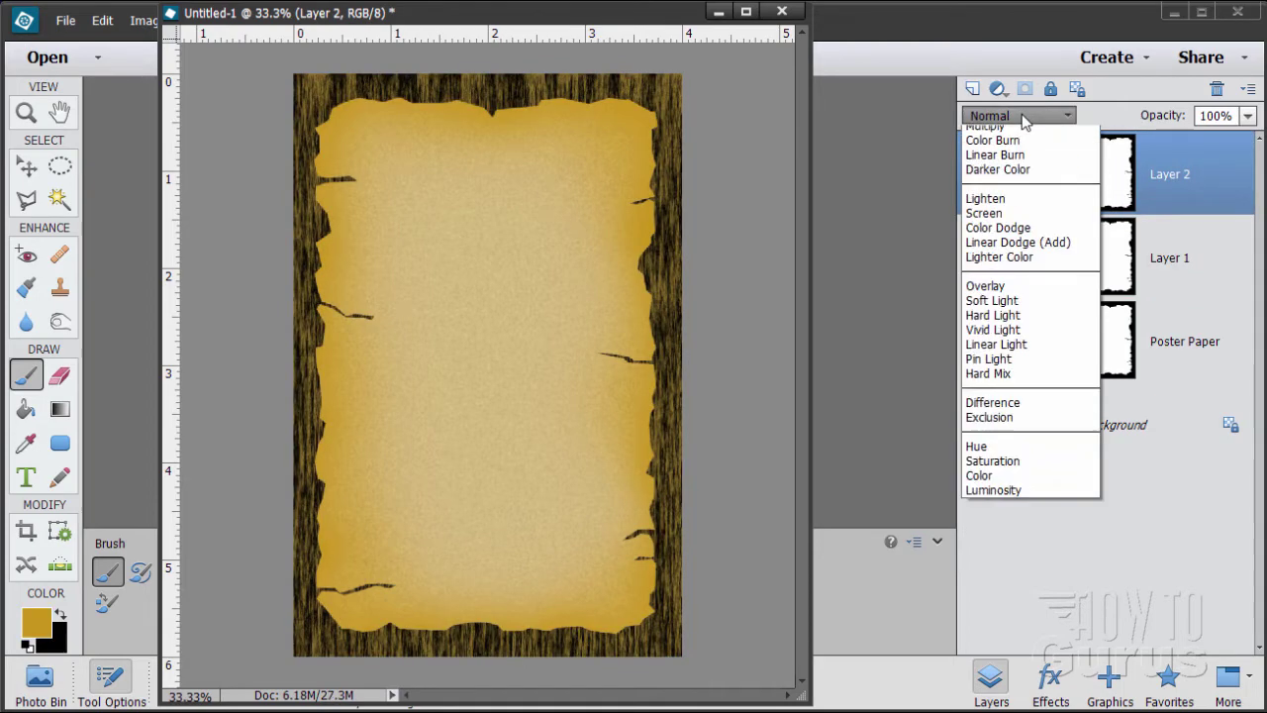
{"action": "left_click", "coordinate": [1029, 204]}
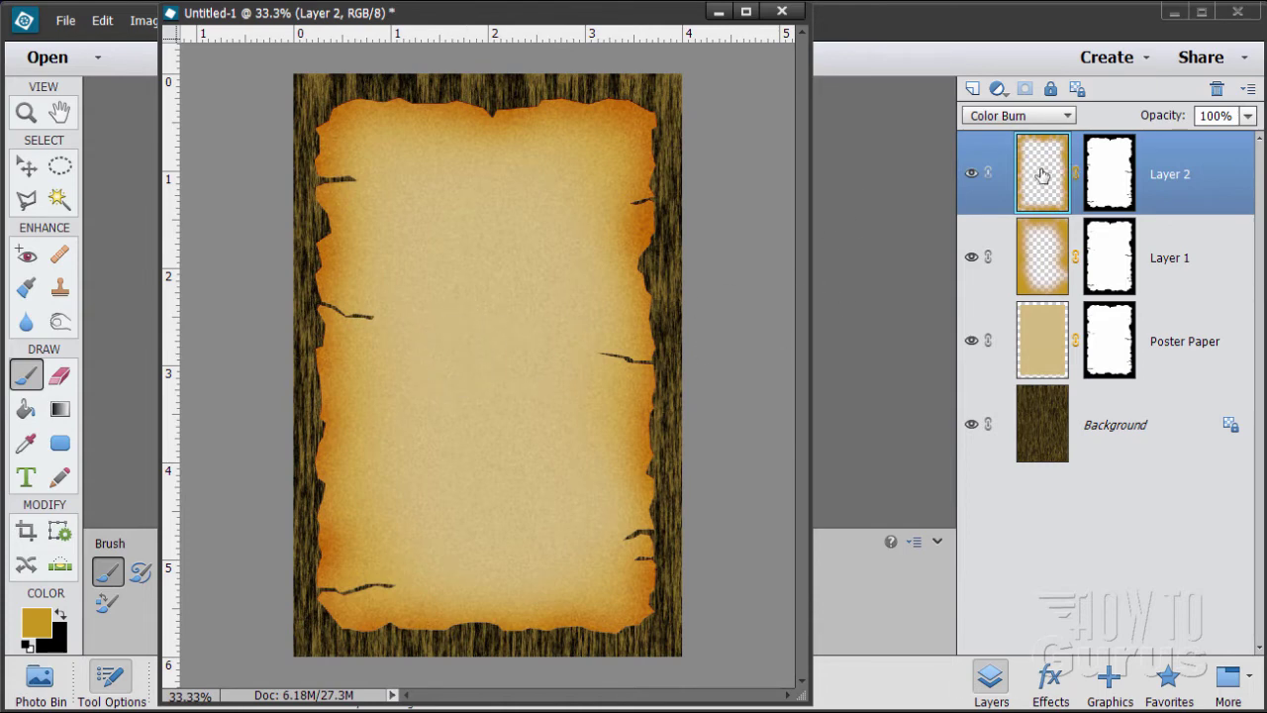
Add a new layer on top and outline a polygonal selection whose jagged upper edge joins the topmost left and right tears.
{"action": "left_click", "coordinate": [973, 88]}
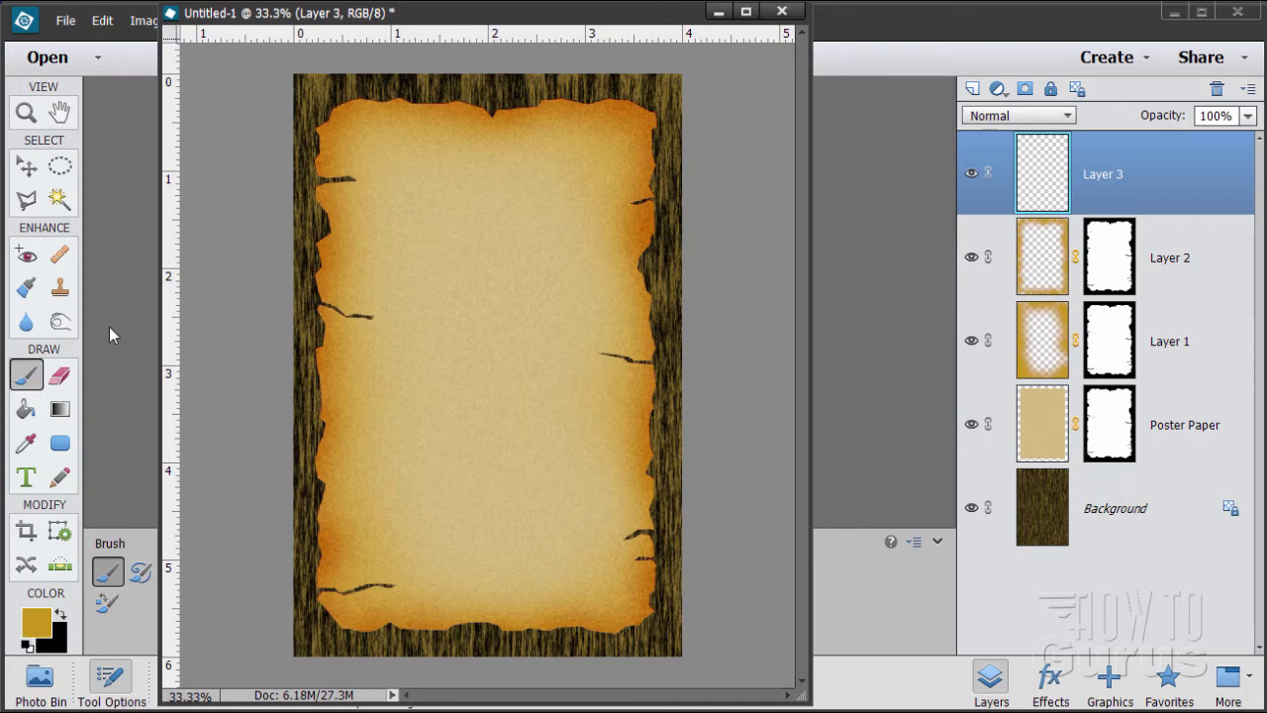
{"action": "left_click", "coordinate": [28, 200]}
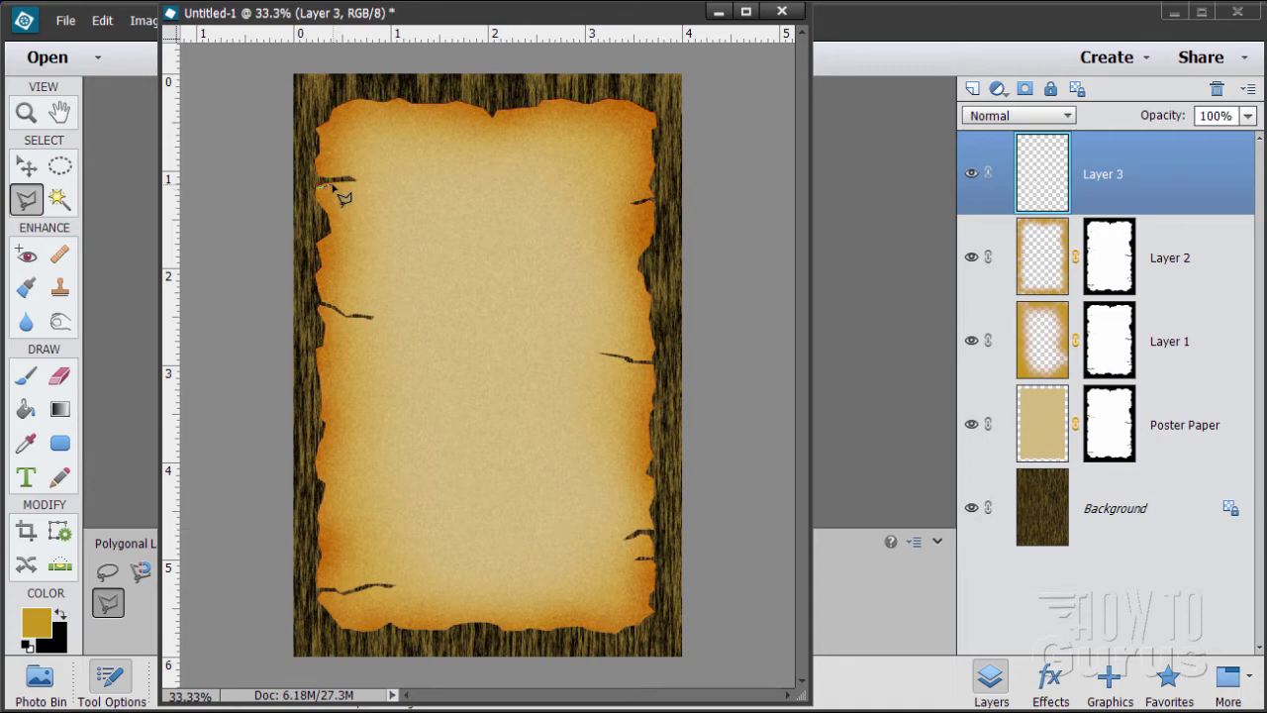
{"action": "left_click", "coordinate": [393, 190]}
{"action": "left_click", "coordinate": [455, 197]}
{"action": "left_click", "coordinate": [516, 198]}
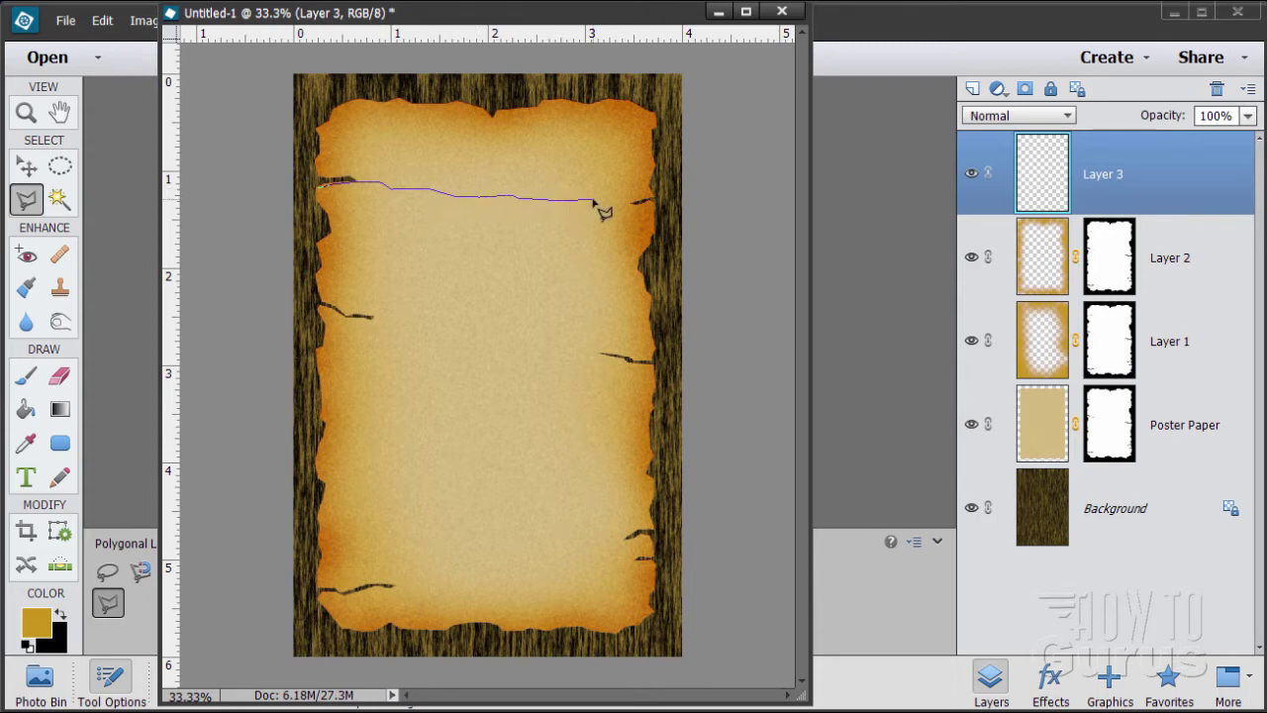
{"action": "left_click", "coordinate": [600, 201]}
{"action": "left_click", "coordinate": [681, 353]}
{"action": "left_click", "coordinate": [402, 395]}
{"action": "left_click", "coordinate": [323, 370]}
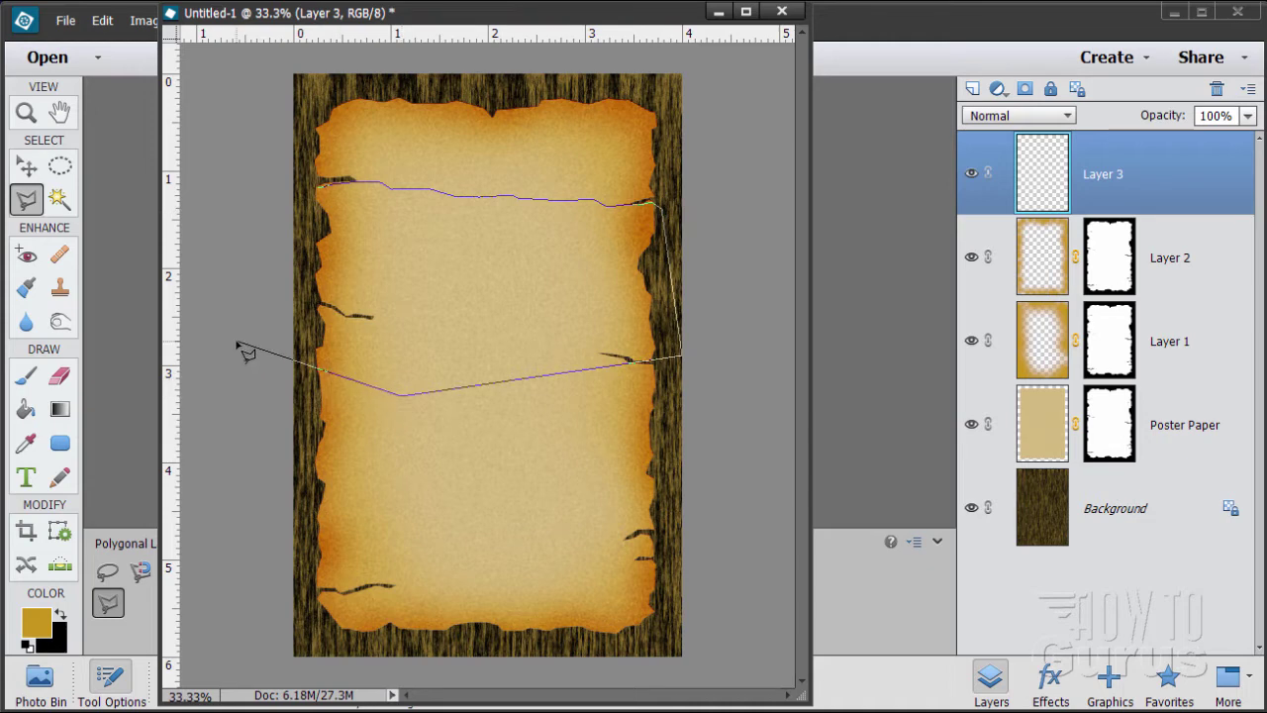
{"action": "left_click", "coordinate": [238, 336]}
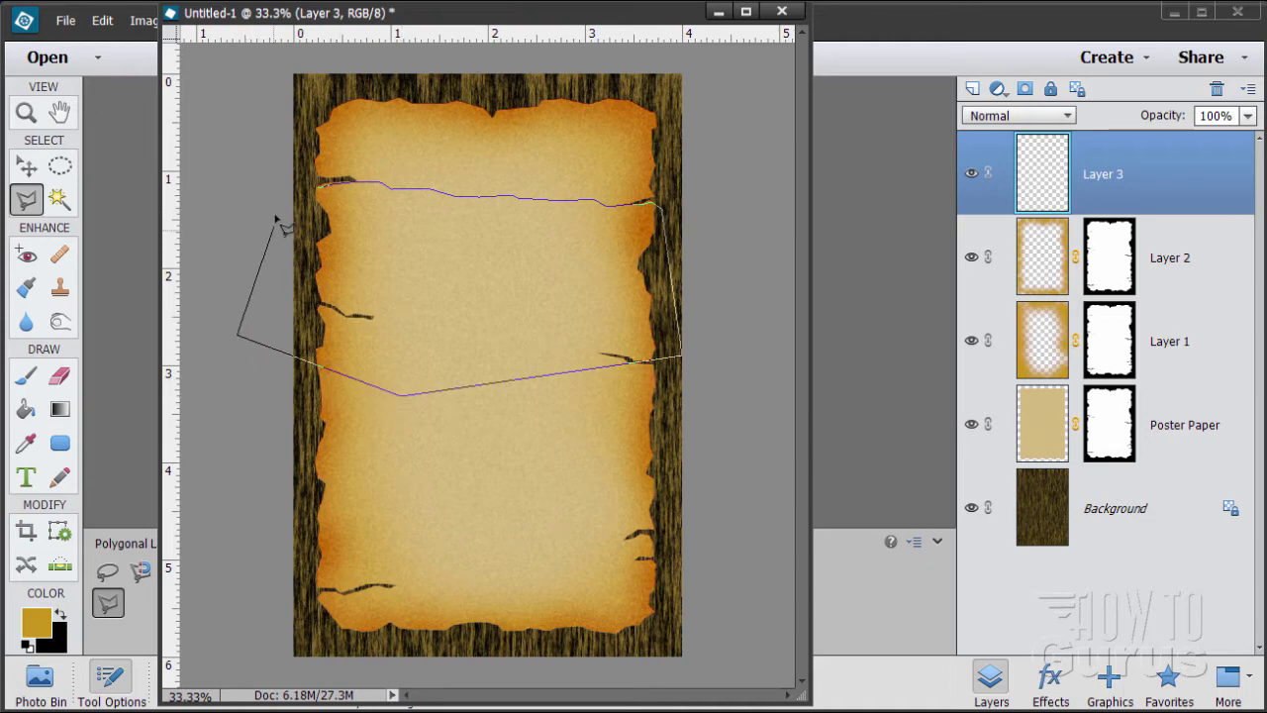
{"action": "left_click", "coordinate": [320, 191]}
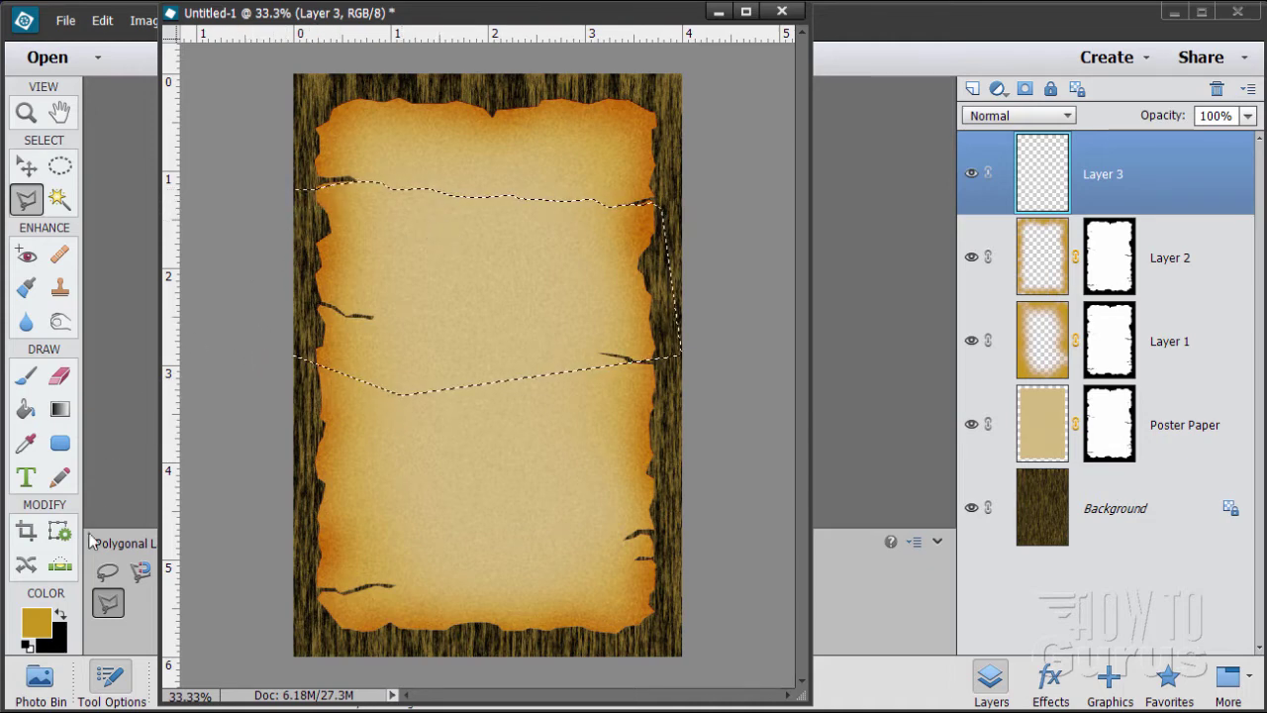
Brush golden brown along both ends of the selection's upper edge to shade the first crease, and clear the selection.
{"action": "left_click", "coordinate": [26, 376]}
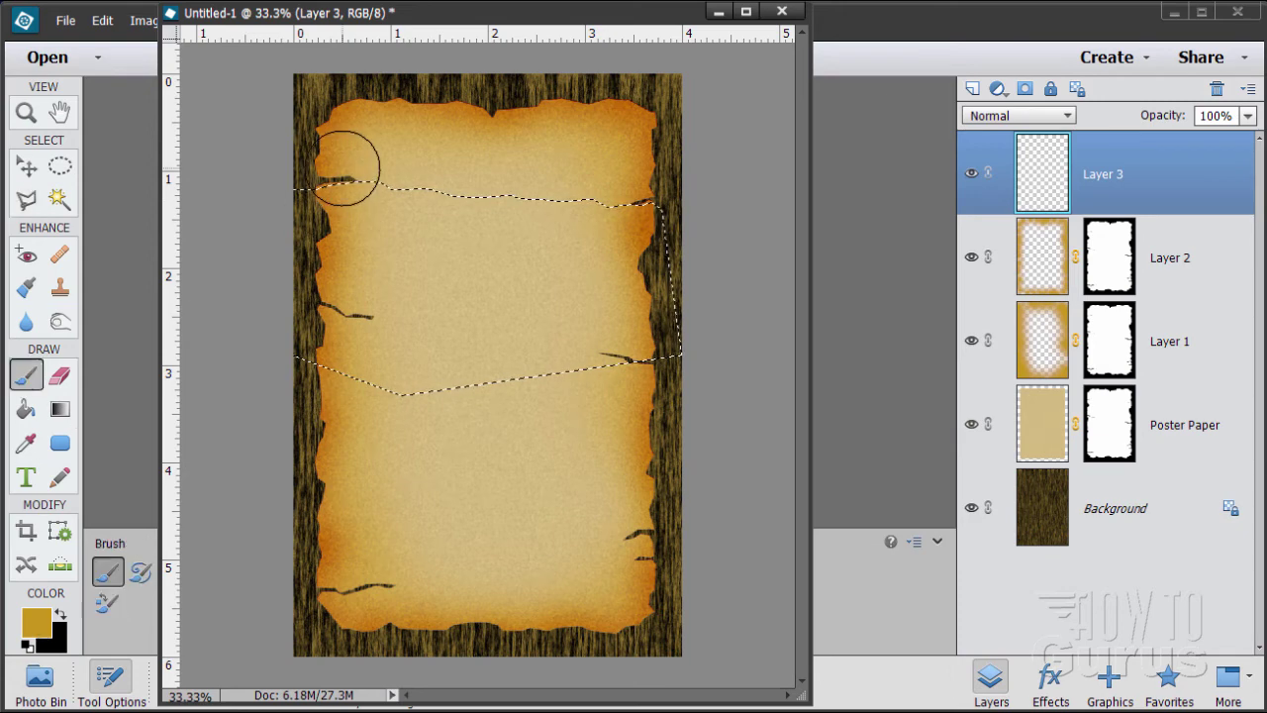
{"action": "mouse_move", "coordinate": [346, 168]}
{"action": "left_mouse_down"}
{"action": "mouse_move", "coordinate": [465, 154]}
{"action": "mouse_move", "coordinate": [353, 153]}
{"action": "mouse_move", "coordinate": [407, 155]}
{"action": "left_mouse_up"}
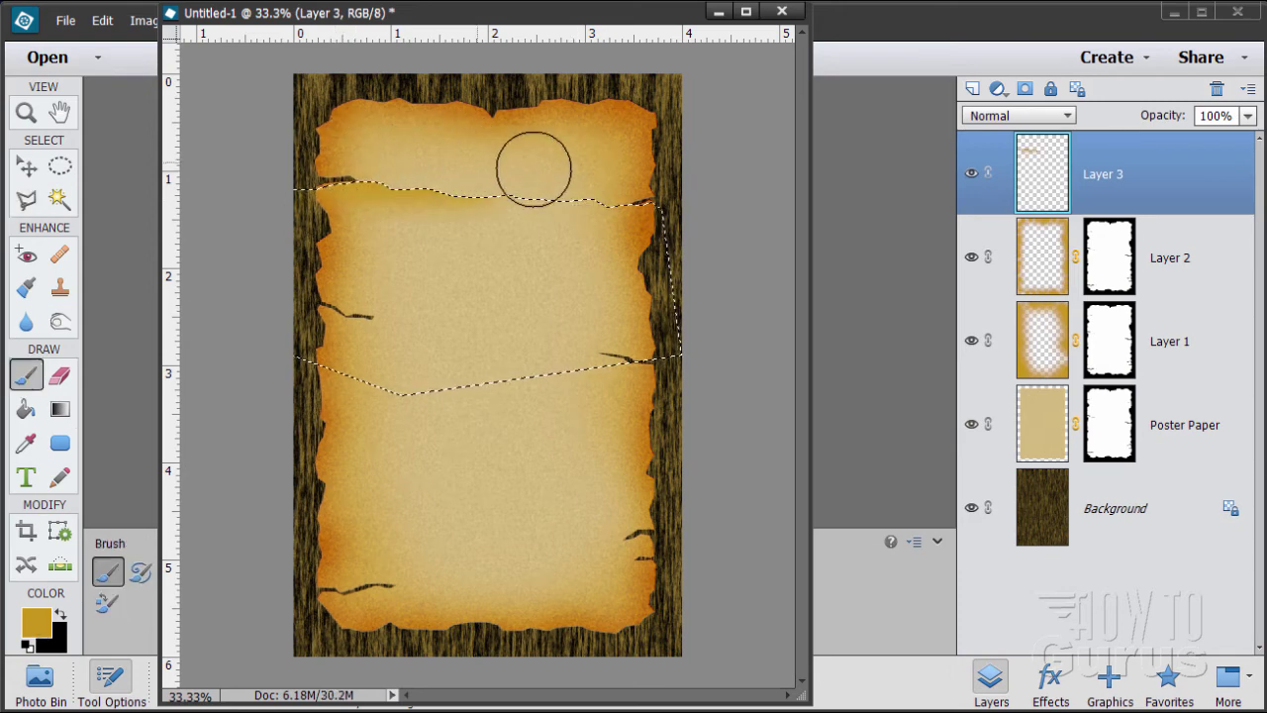
{"action": "mouse_move", "coordinate": [533, 170]}
{"action": "left_mouse_down"}
{"action": "mouse_move", "coordinate": [669, 185]}
{"action": "mouse_move", "coordinate": [313, 177]}
{"action": "mouse_move", "coordinate": [664, 156]}
{"action": "mouse_move", "coordinate": [701, 184]}
{"action": "mouse_move", "coordinate": [653, 185]}
{"action": "left_mouse_up"}
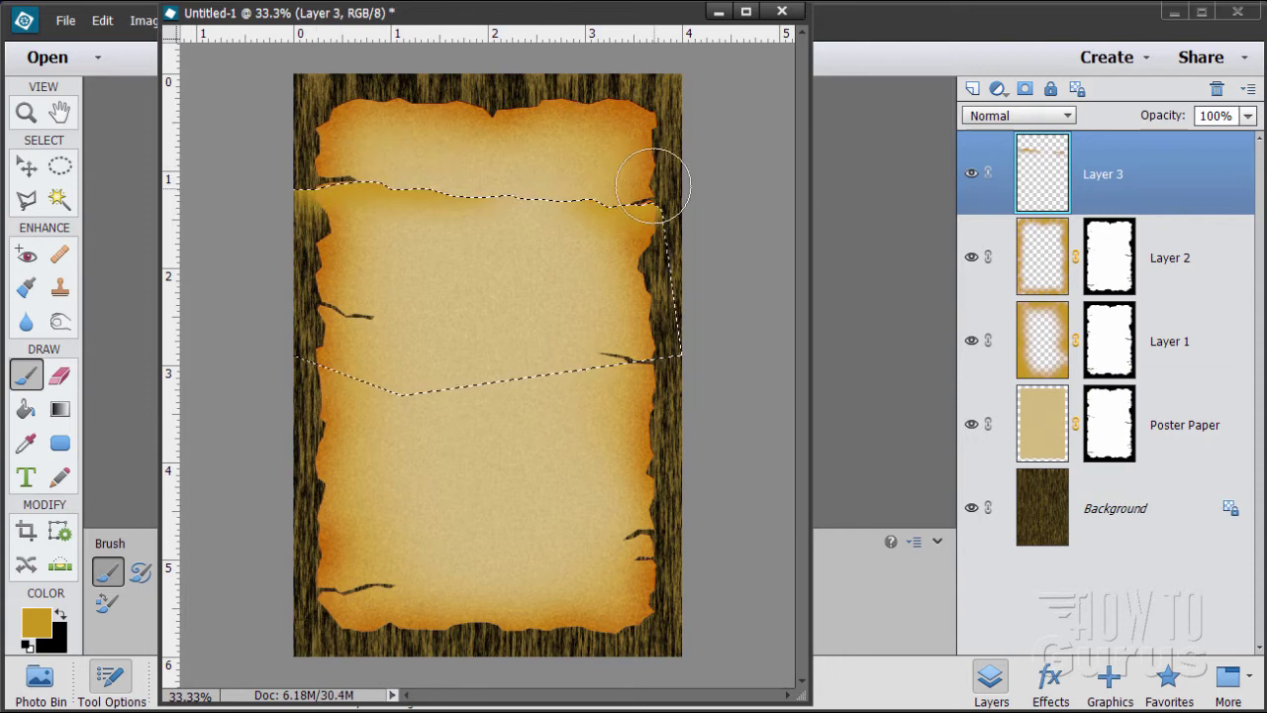
{"action": "left_click_drag", "start_coordinate": [256, 23], "coordinate": [261, 63]}
{"action": "left_click", "coordinate": [312, 28]}
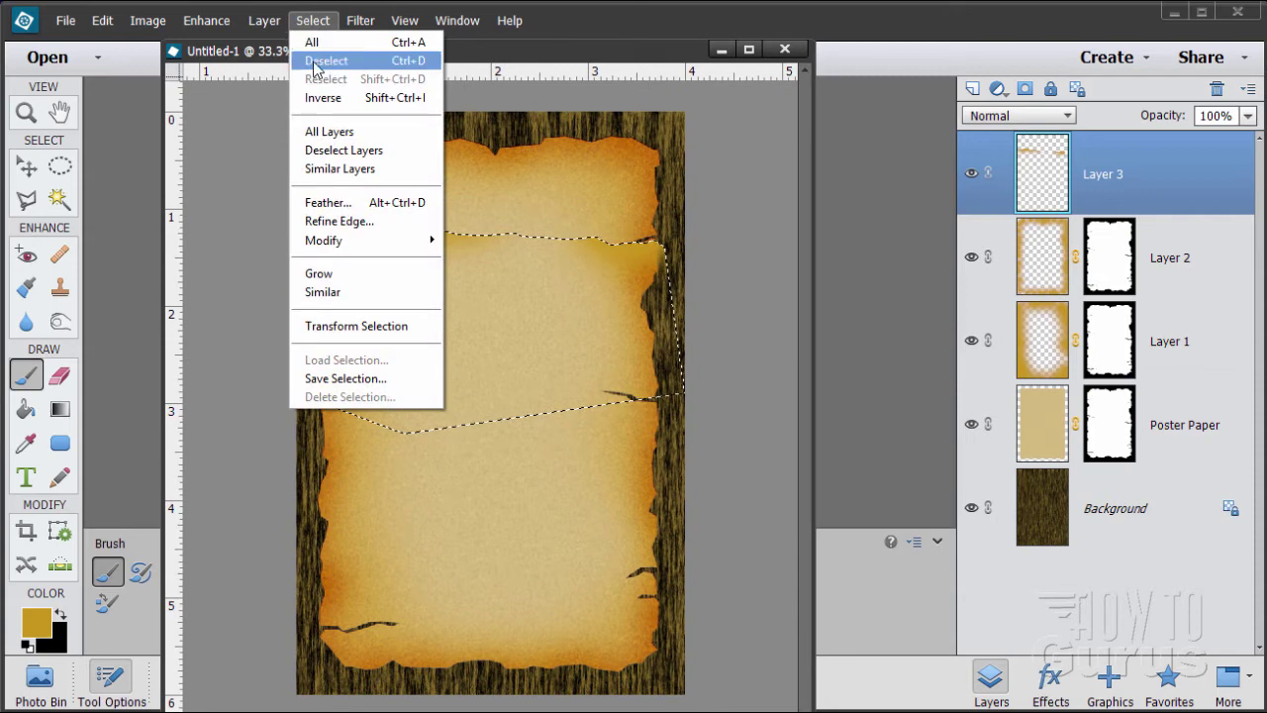
{"action": "left_click", "coordinate": [327, 59]}
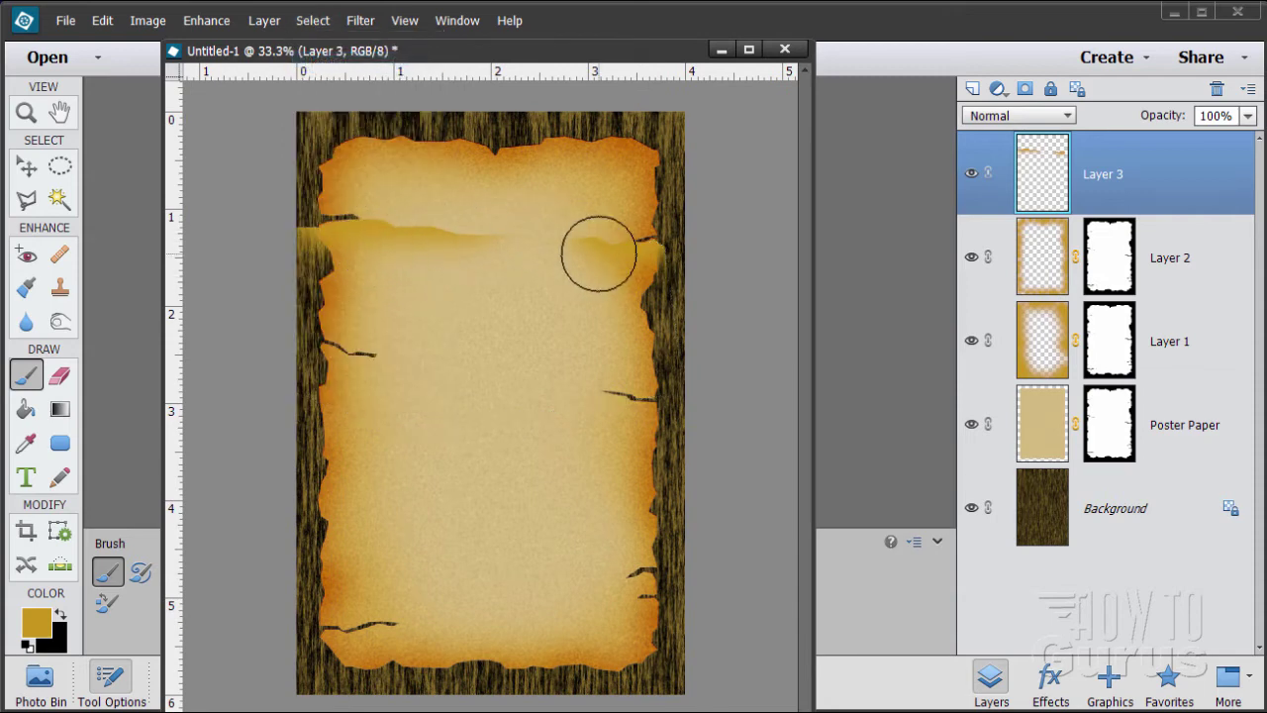
Outline a polygonal selection from the poster's left edge, with a wavy upper edge between the first crease and the second left tear.
{"action": "left_click", "coordinate": [26, 199]}
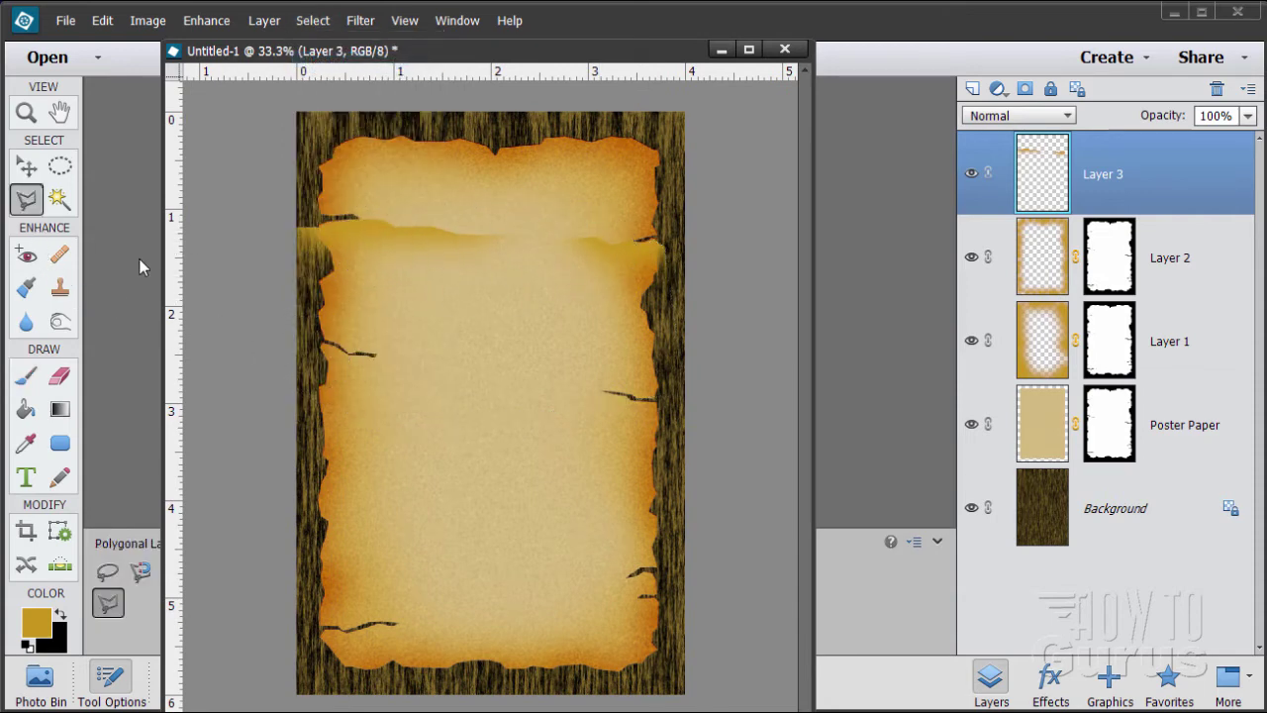
{"action": "left_click", "coordinate": [320, 285]}
{"action": "left_click_drag", "start_coordinate": [401, 287], "coordinate": [522, 297]}
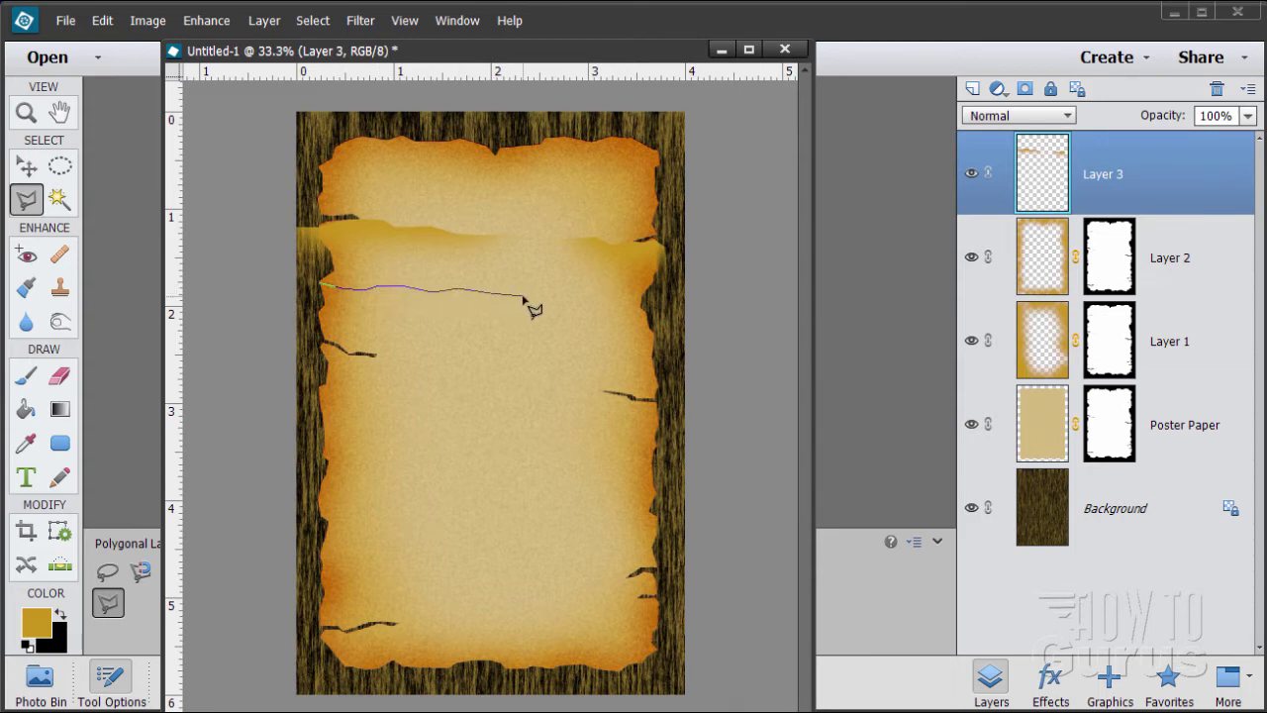
{"action": "left_click", "coordinate": [547, 356]}
{"action": "left_click", "coordinate": [566, 404]}
{"action": "left_click", "coordinate": [347, 498]}
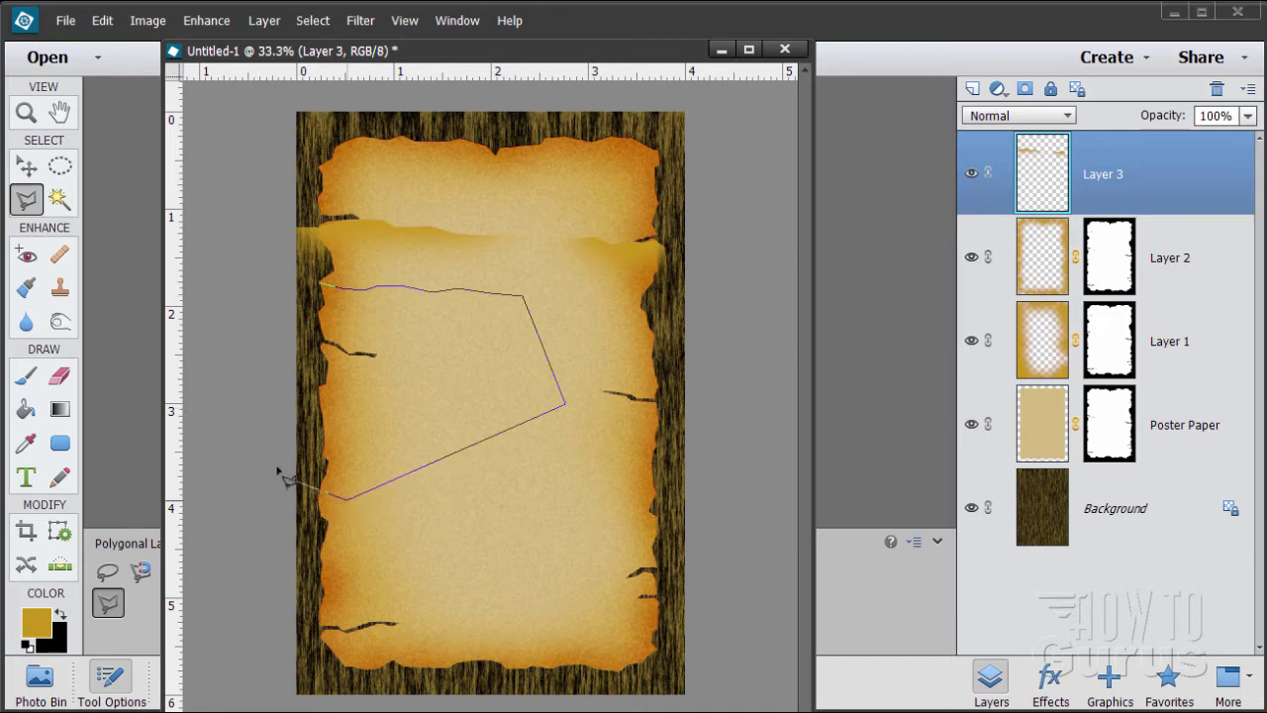
{"action": "left_click", "coordinate": [270, 458]}
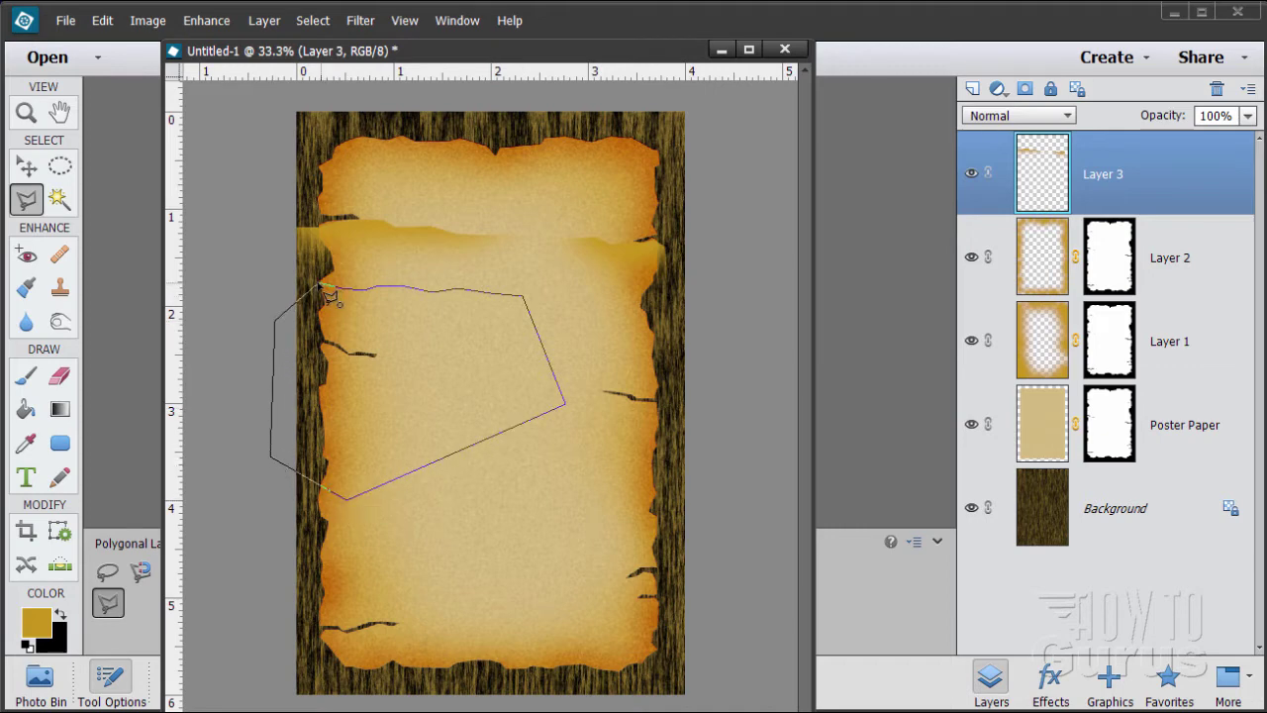
{"action": "left_click", "coordinate": [320, 285]}
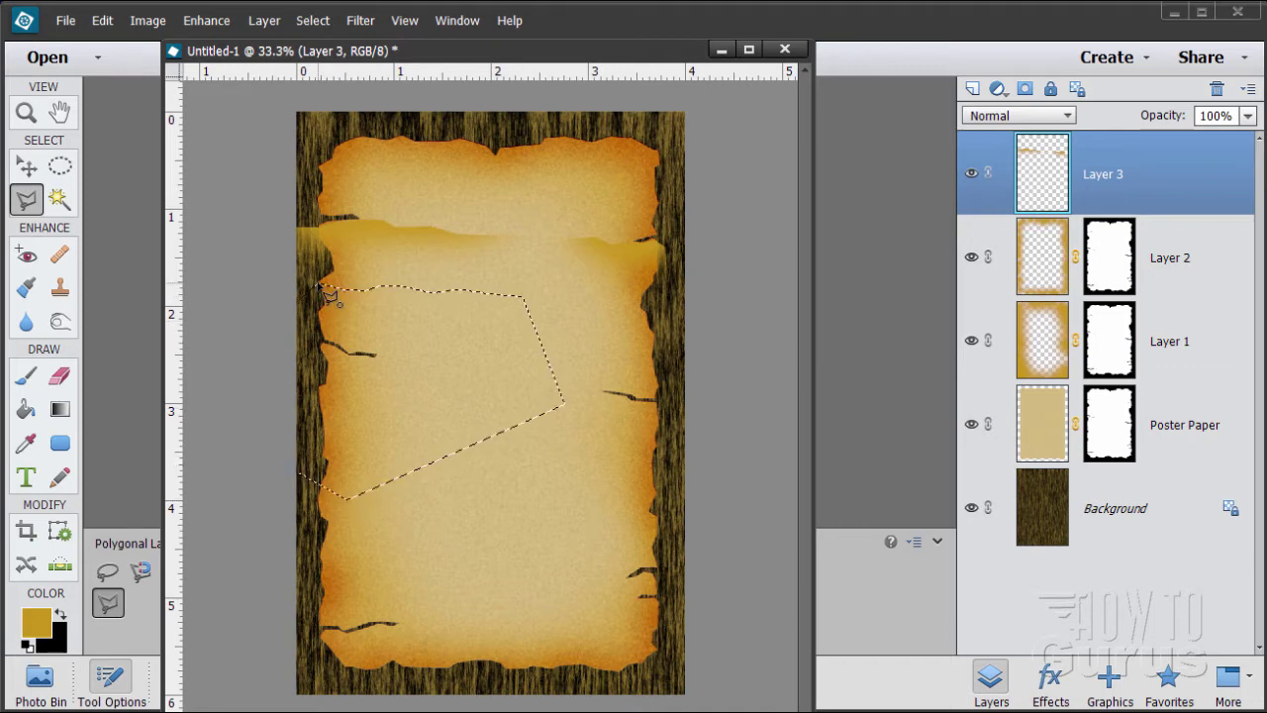
Paint a golden-brown crease along the left part of the wavy selection edge, and deselect.
{"action": "left_click", "coordinate": [26, 375]}
{"action": "mouse_move", "coordinate": [369, 284]}
{"action": "left_mouse_down"}
{"action": "mouse_move", "coordinate": [331, 263]}
{"action": "mouse_move", "coordinate": [409, 260]}
{"action": "mouse_move", "coordinate": [336, 287]}
{"action": "mouse_move", "coordinate": [499, 278]}
{"action": "left_mouse_up"}
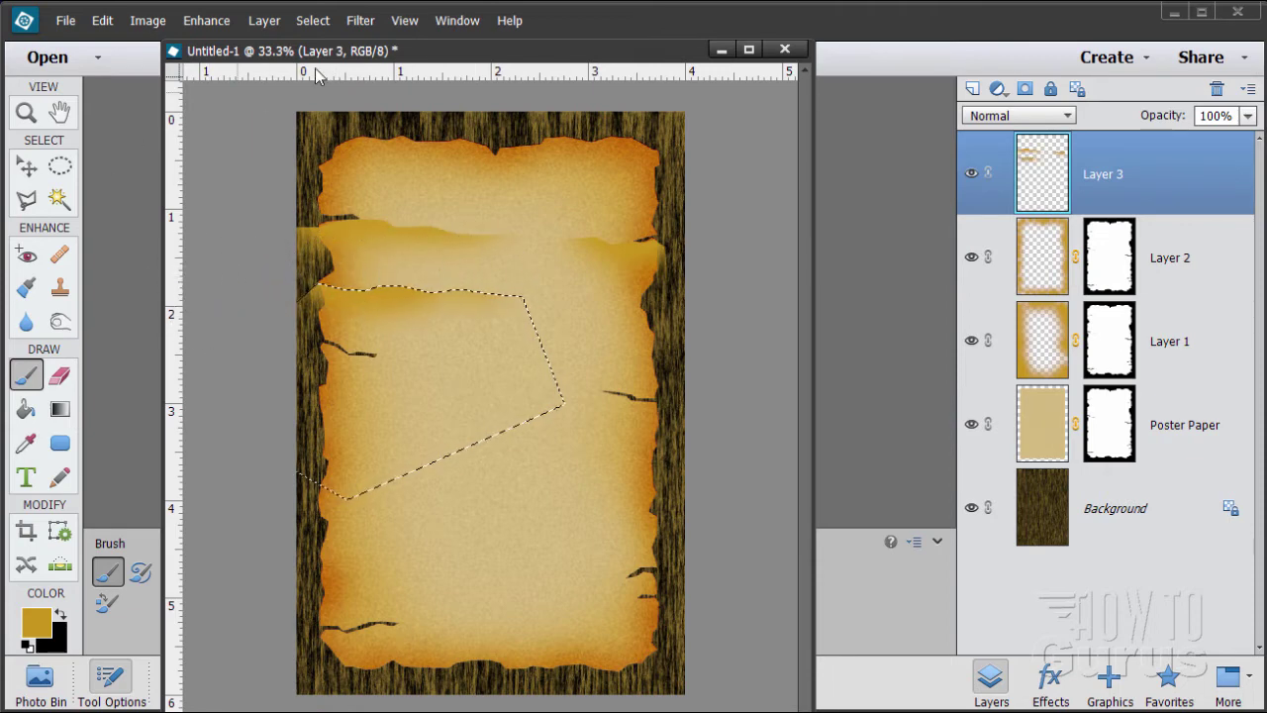
{"action": "left_click", "coordinate": [313, 21]}
{"action": "left_click", "coordinate": [326, 56]}
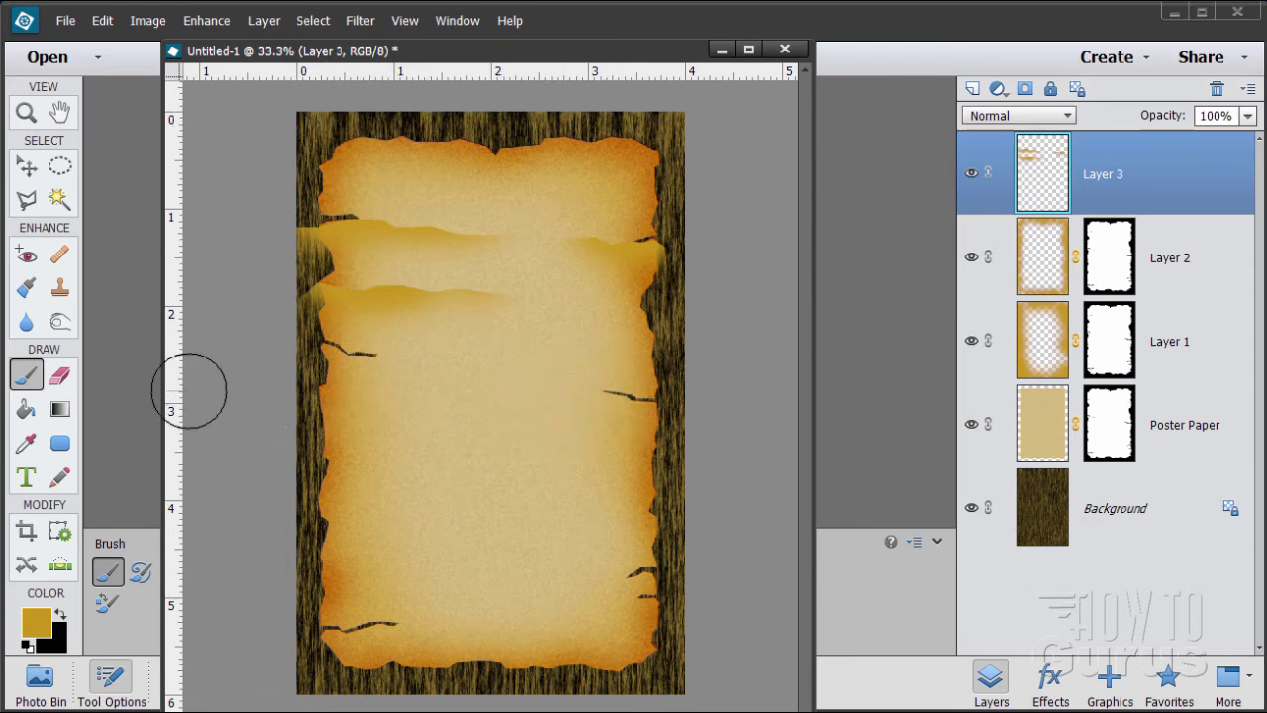
Outline a polygonal selection across the poster whose upper edge follows the second left tear down to the middle right tear.
{"action": "left_click", "coordinate": [27, 200]}
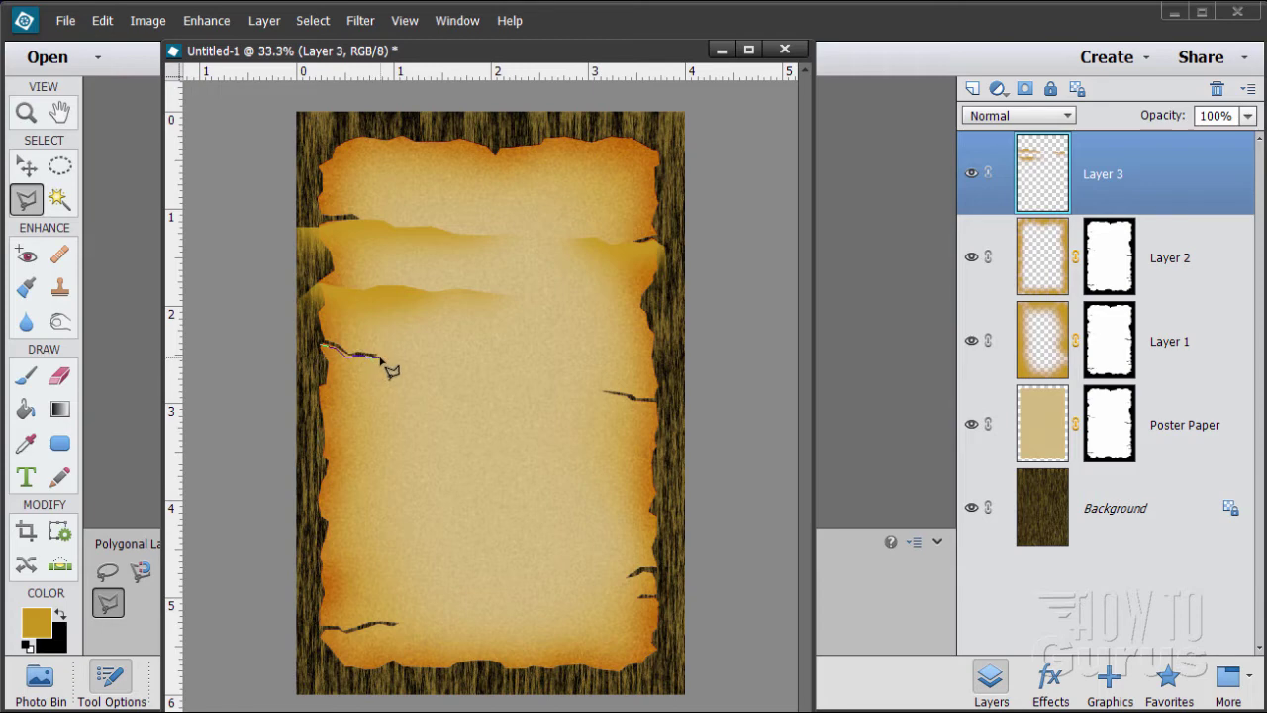
{"action": "left_click", "coordinate": [442, 362]}
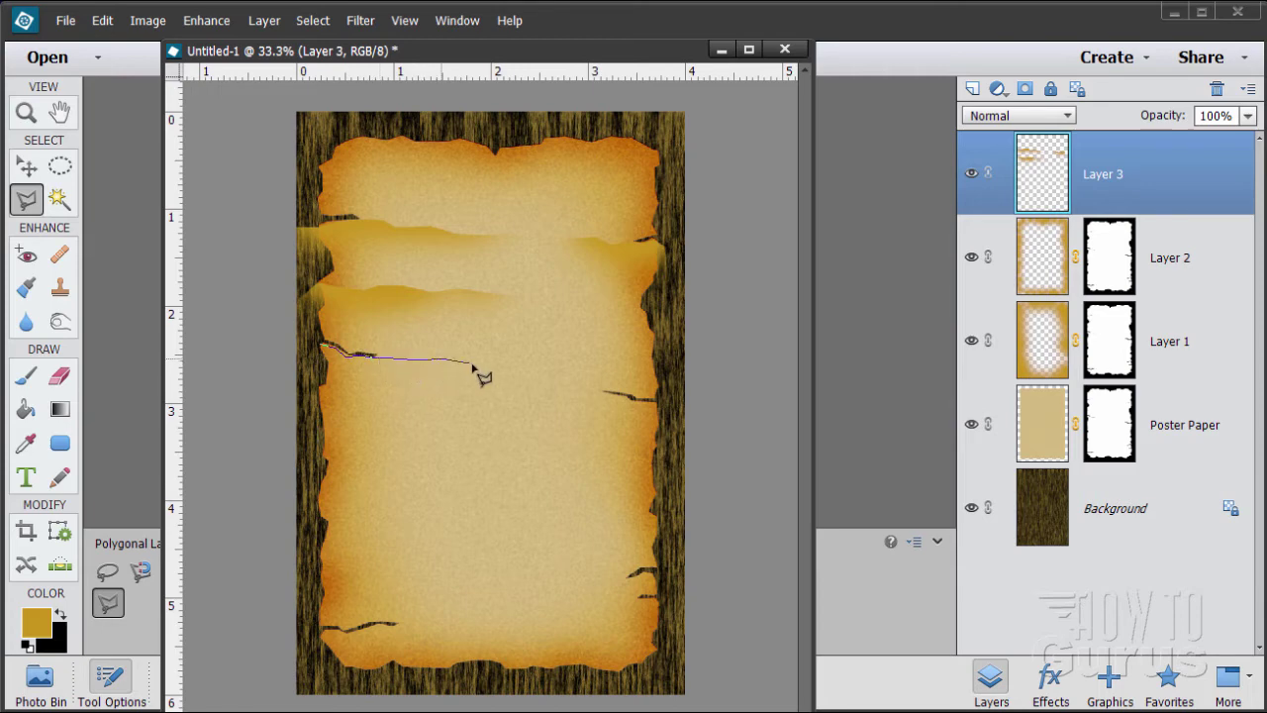
{"action": "left_click", "coordinate": [521, 362]}
{"action": "left_click", "coordinate": [563, 361]}
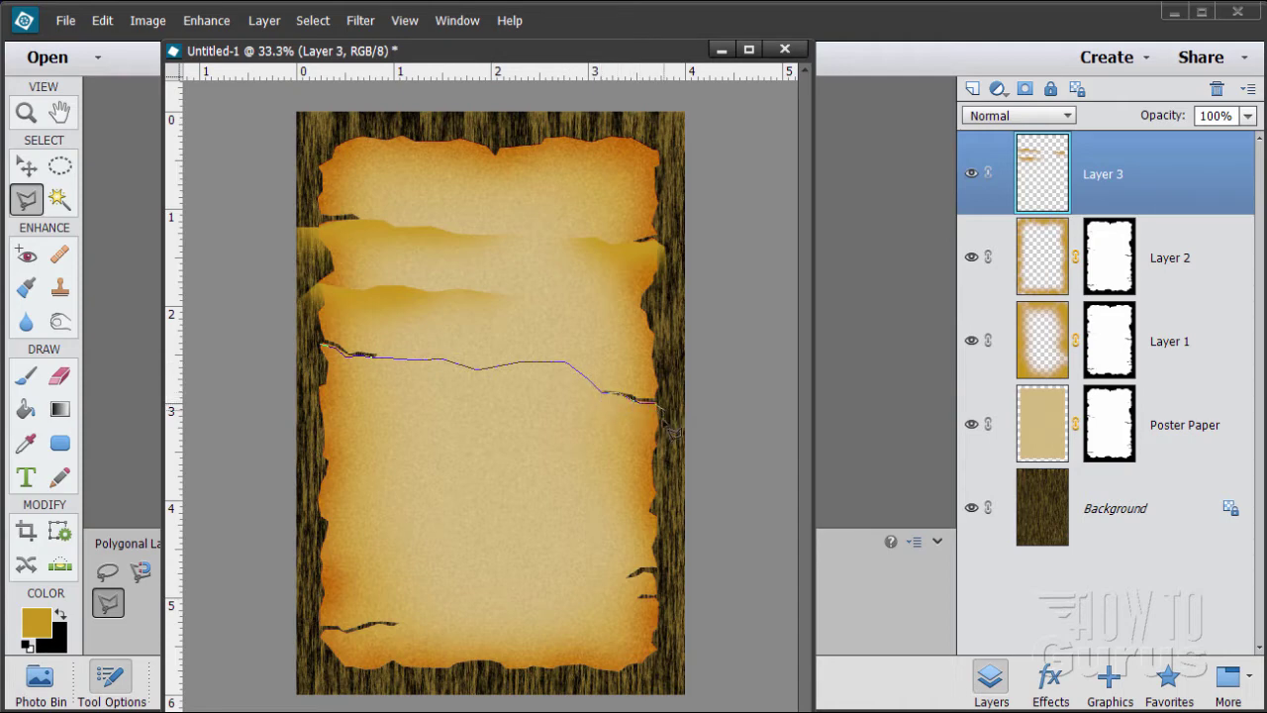
{"action": "left_click", "coordinate": [664, 517]}
{"action": "left_click", "coordinate": [299, 517]}
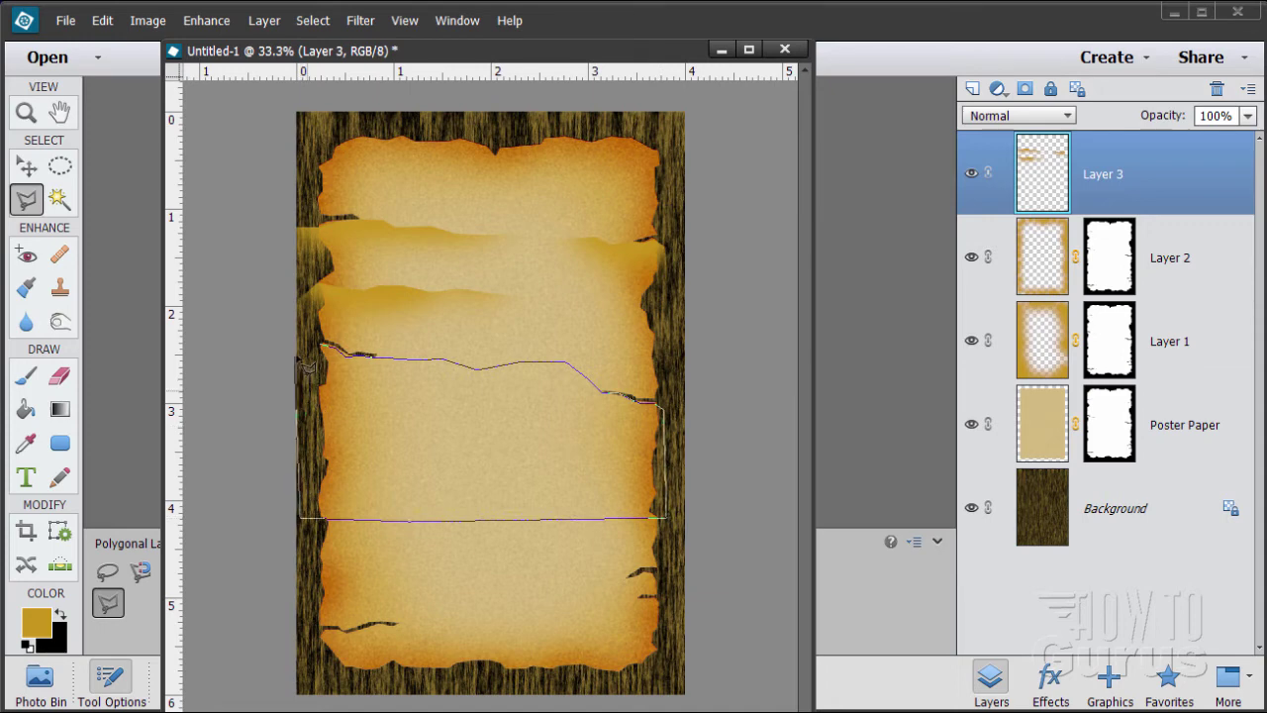
{"action": "left_click", "coordinate": [323, 348]}
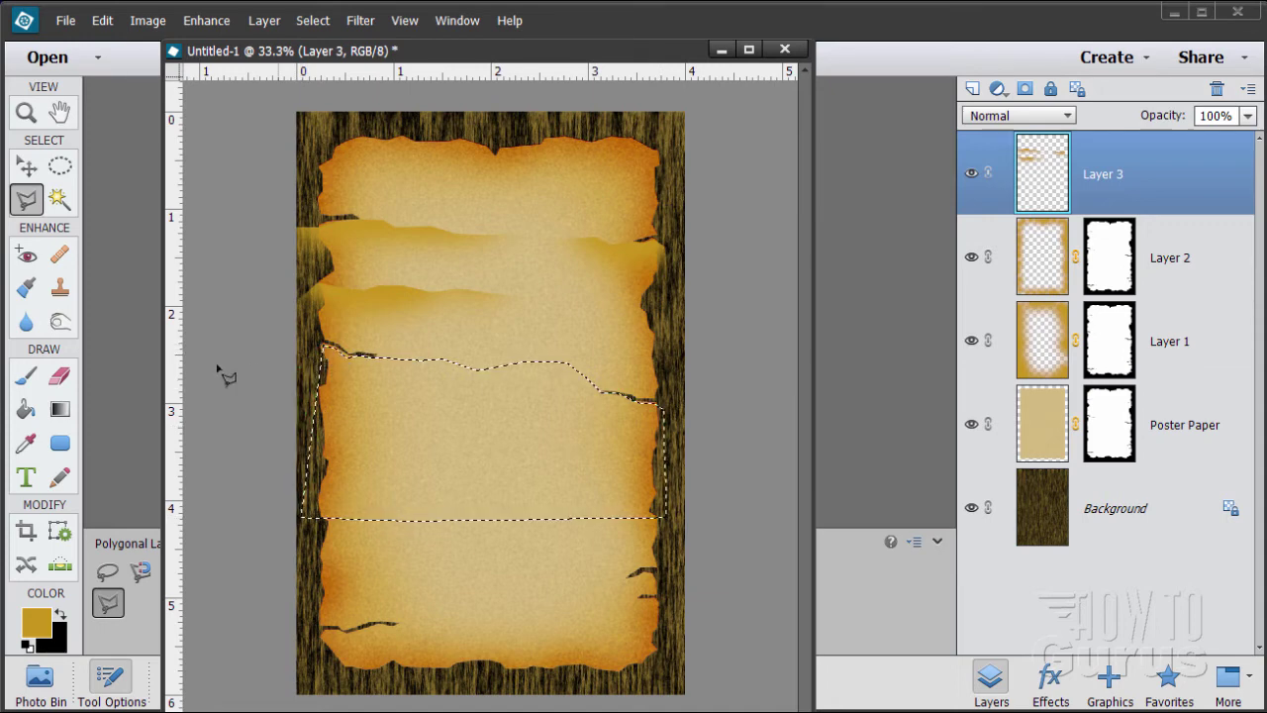
Shade both ends of the crease between the second left tear and the middle right tear in golden brown, and deselect.
{"action": "left_click", "coordinate": [26, 374]}
{"action": "mouse_move", "coordinate": [339, 330]}
{"action": "left_mouse_down"}
{"action": "mouse_move", "coordinate": [435, 337]}
{"action": "mouse_move", "coordinate": [331, 333]}
{"action": "mouse_move", "coordinate": [656, 380]}
{"action": "mouse_move", "coordinate": [594, 367]}
{"action": "left_mouse_up"}
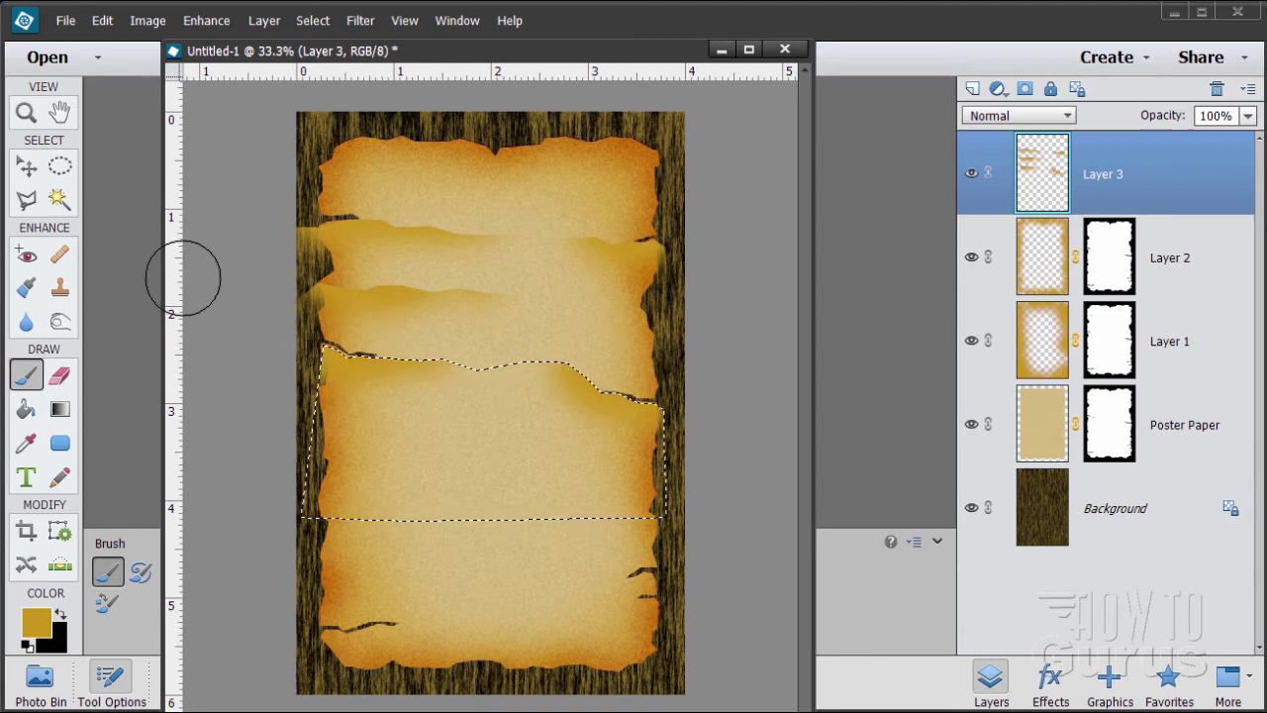
{"action": "left_click", "coordinate": [313, 20]}
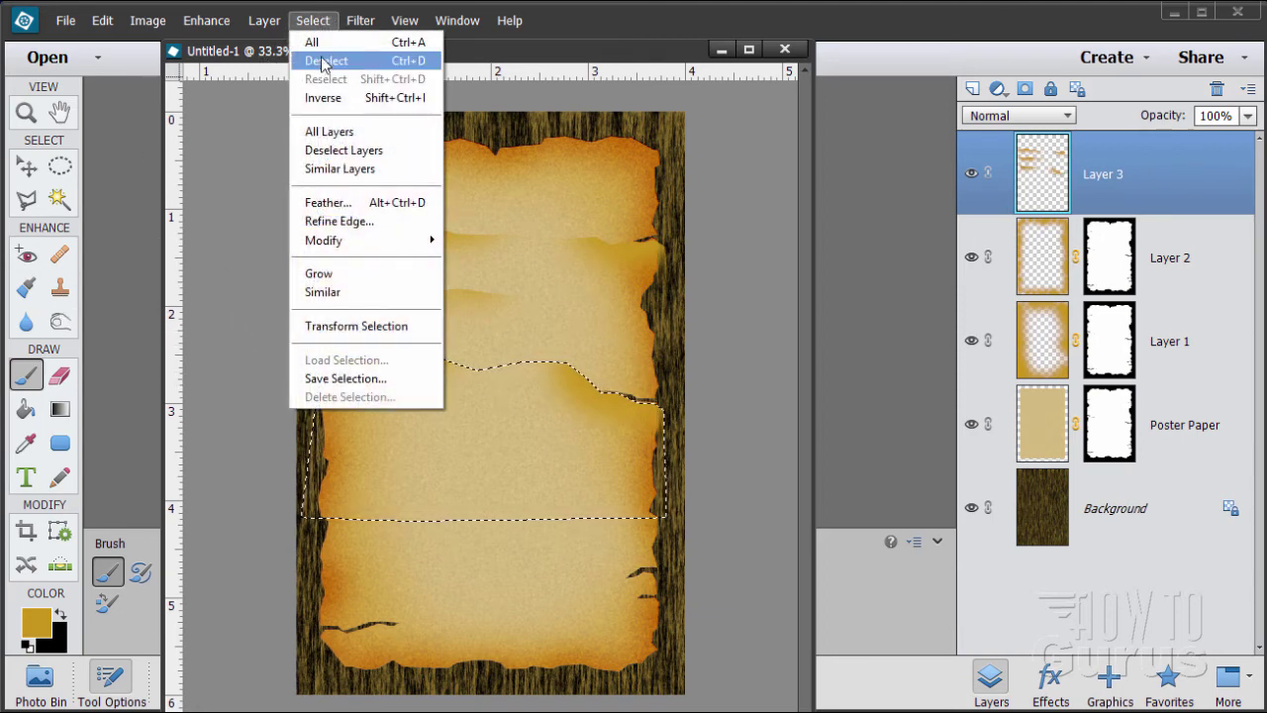
{"action": "left_click", "coordinate": [324, 62]}
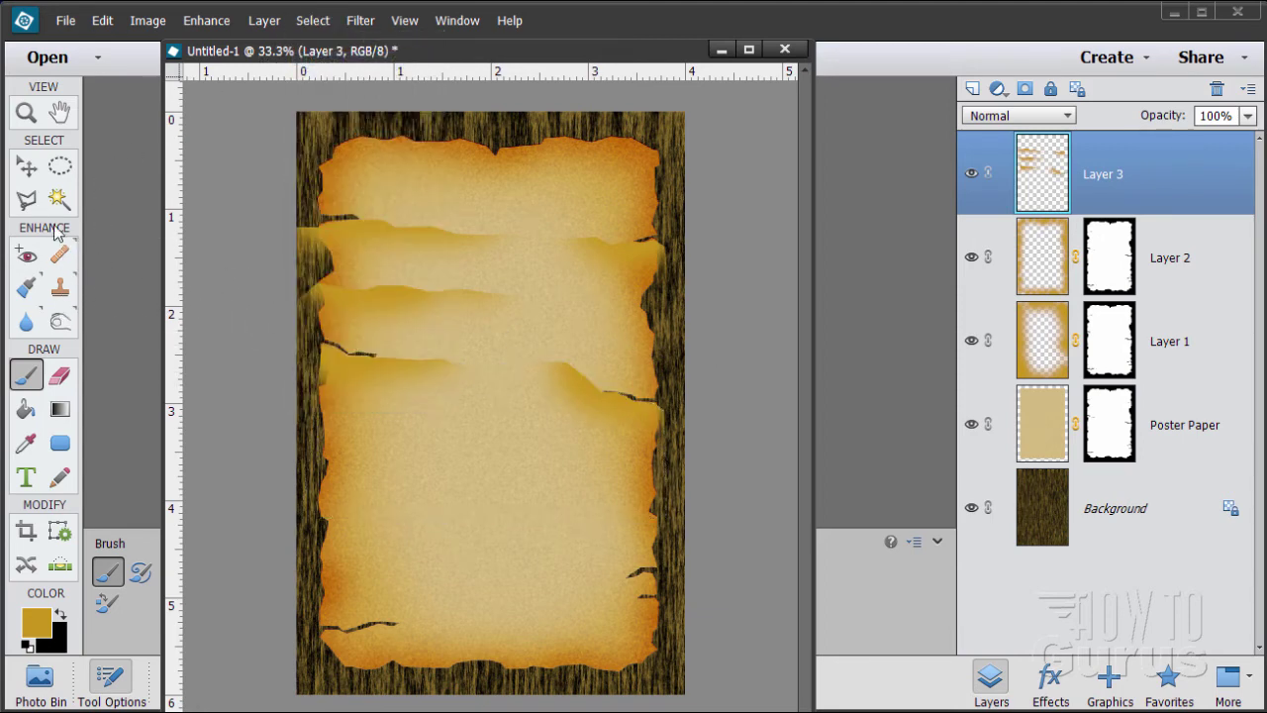
Outline a polygonal selection across the poster's lower half, its upper edge sloping down from the left edge to the right edge.
{"action": "left_click", "coordinate": [26, 200]}
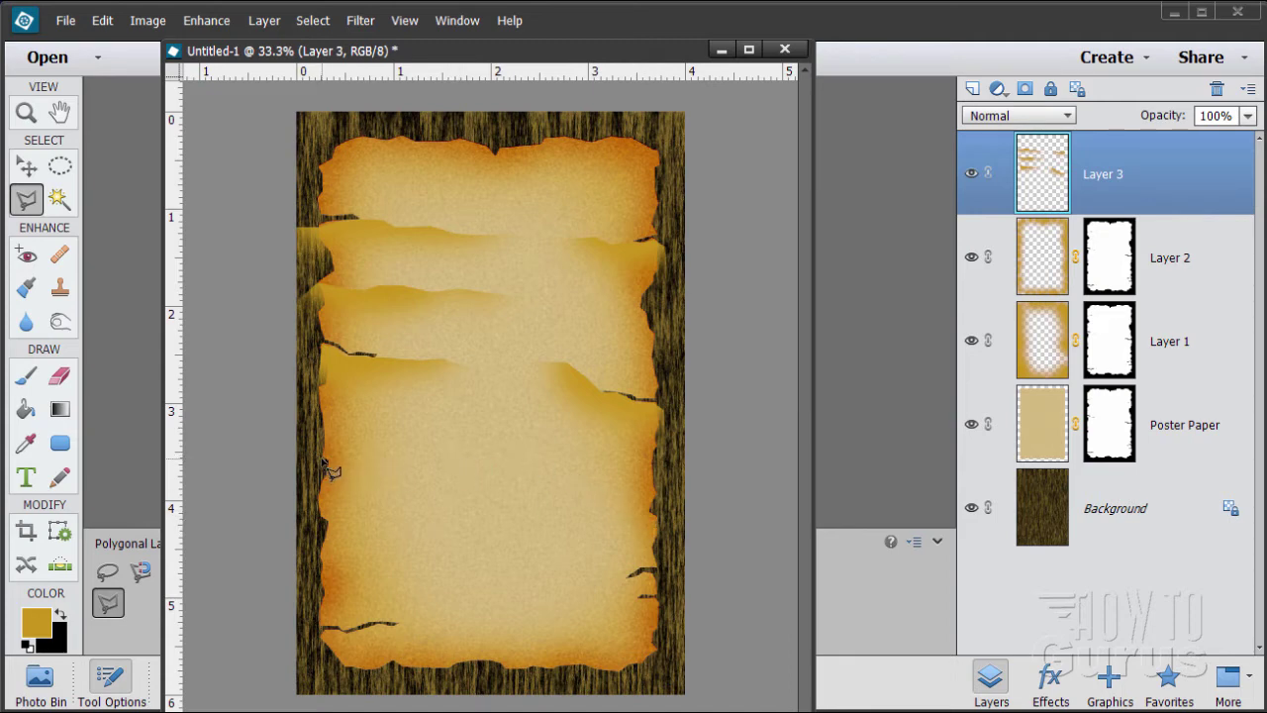
{"action": "left_click", "coordinate": [488, 461]}
{"action": "left_click", "coordinate": [563, 495]}
{"action": "left_click", "coordinate": [602, 492]}
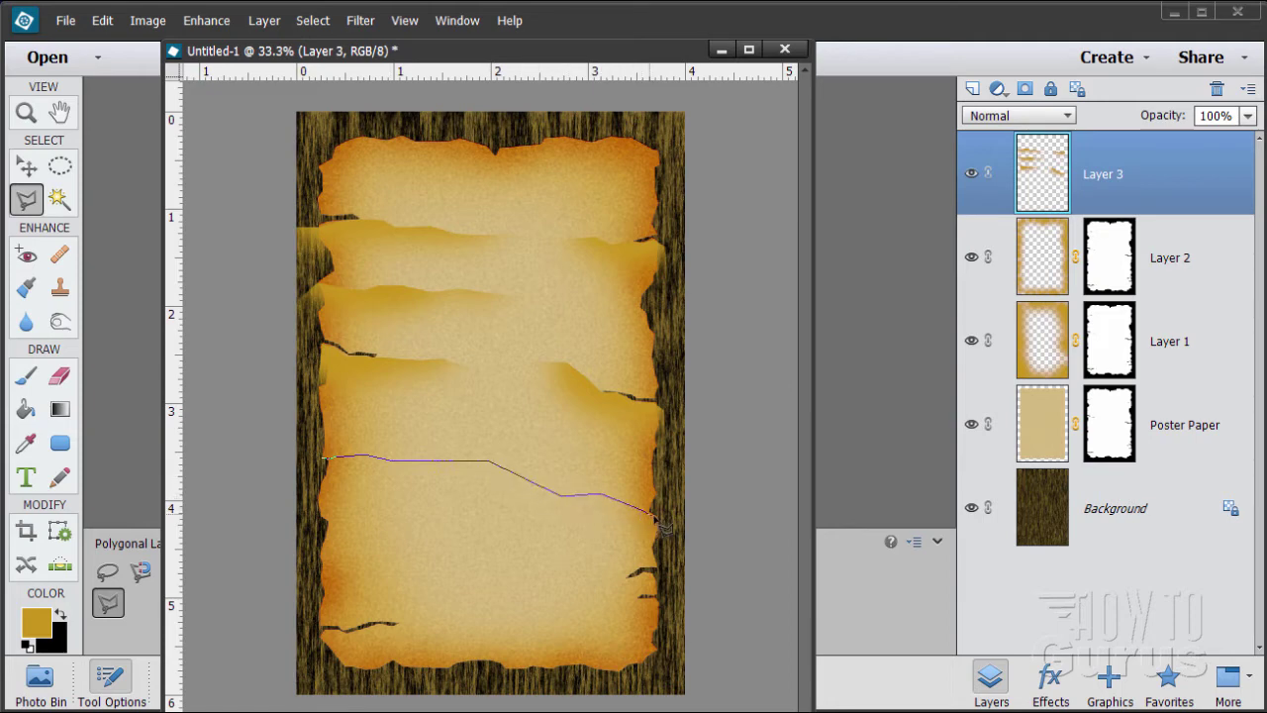
{"action": "left_click", "coordinate": [673, 540]}
{"action": "left_click", "coordinate": [572, 609]}
{"action": "left_click", "coordinate": [358, 585]}
{"action": "left_click", "coordinate": [293, 514]}
{"action": "left_click", "coordinate": [332, 477]}
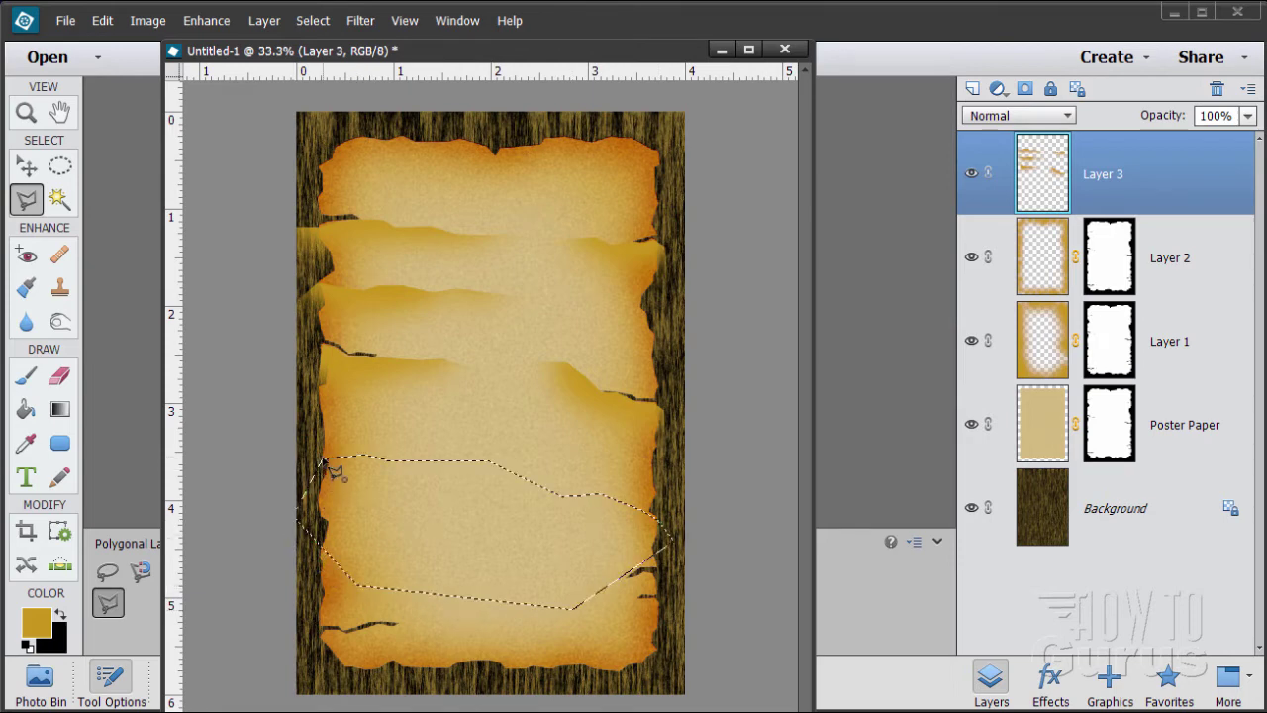
Brush golden brown along both ends of the sloping selection edge in the lower half, and clear the selection.
{"action": "left_click", "coordinate": [26, 376]}
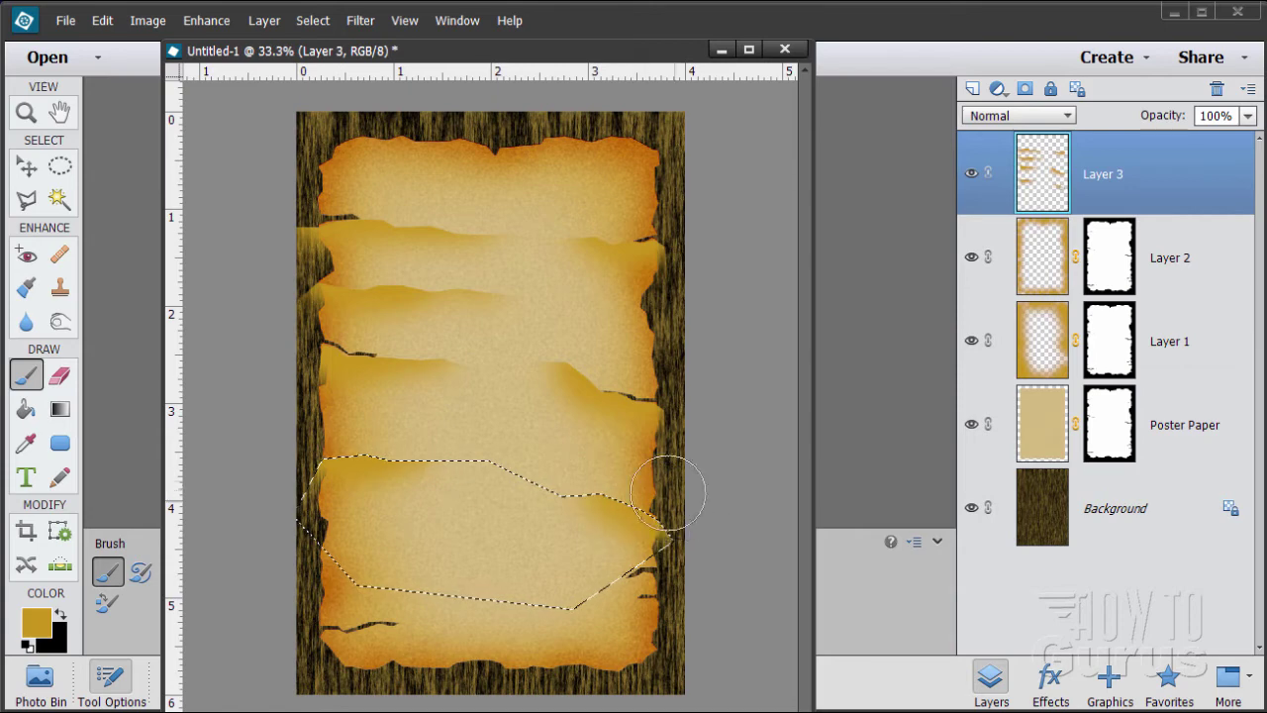
{"action": "left_click", "coordinate": [312, 19]}
{"action": "left_click", "coordinate": [329, 60]}
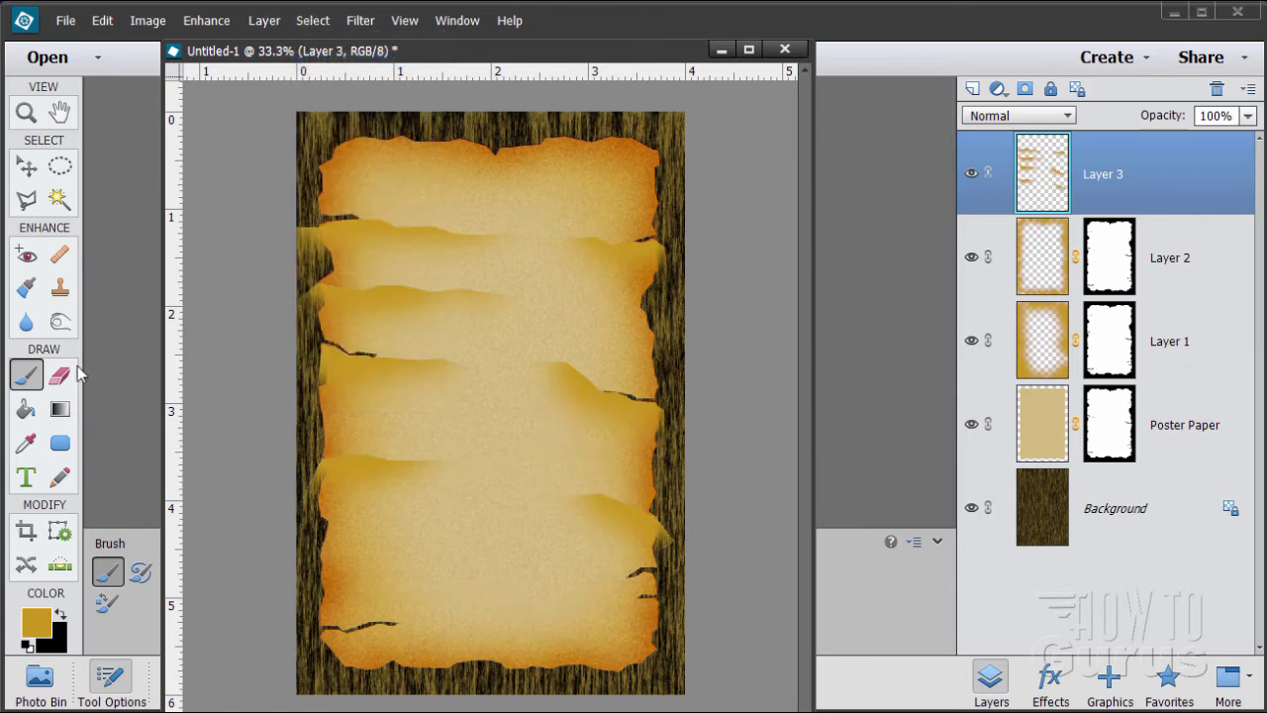
Outline a polygonal selection around the poster's lower left end, its upper edge extending the bottom left tear past the middle.
{"action": "left_click", "coordinate": [30, 200]}
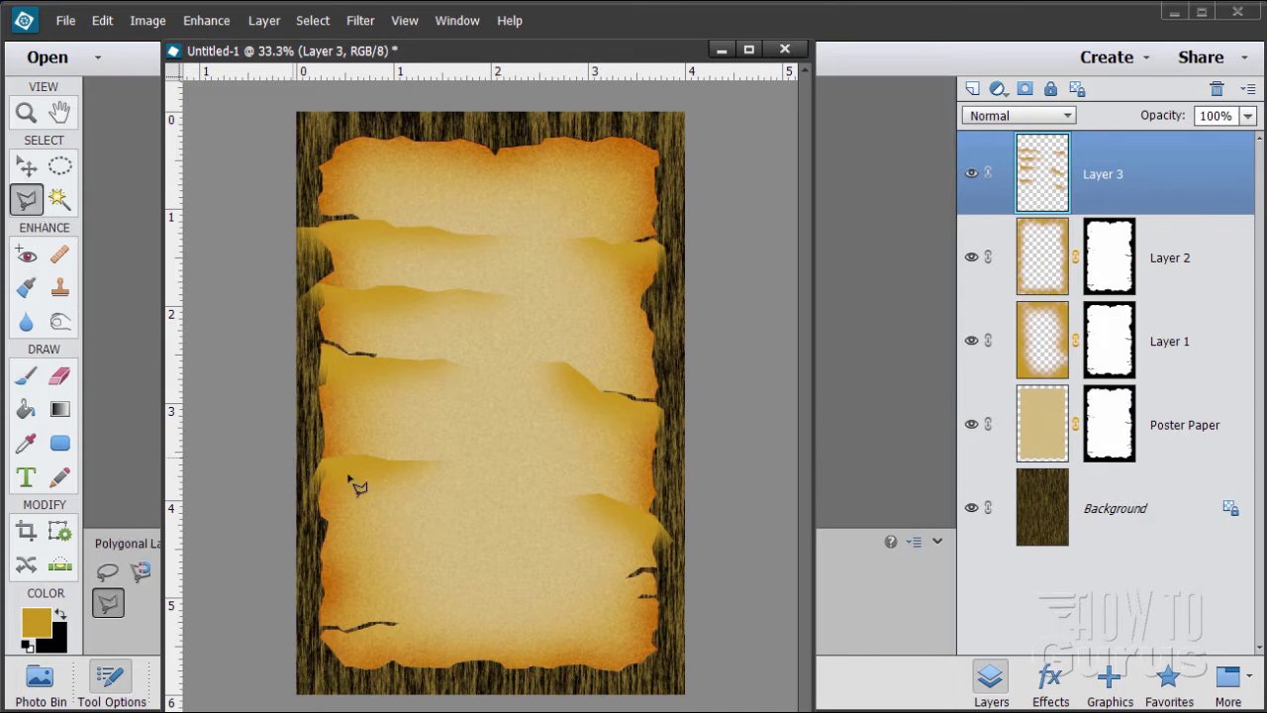
{"action": "left_click", "coordinate": [326, 631]}
{"action": "left_click", "coordinate": [443, 624]}
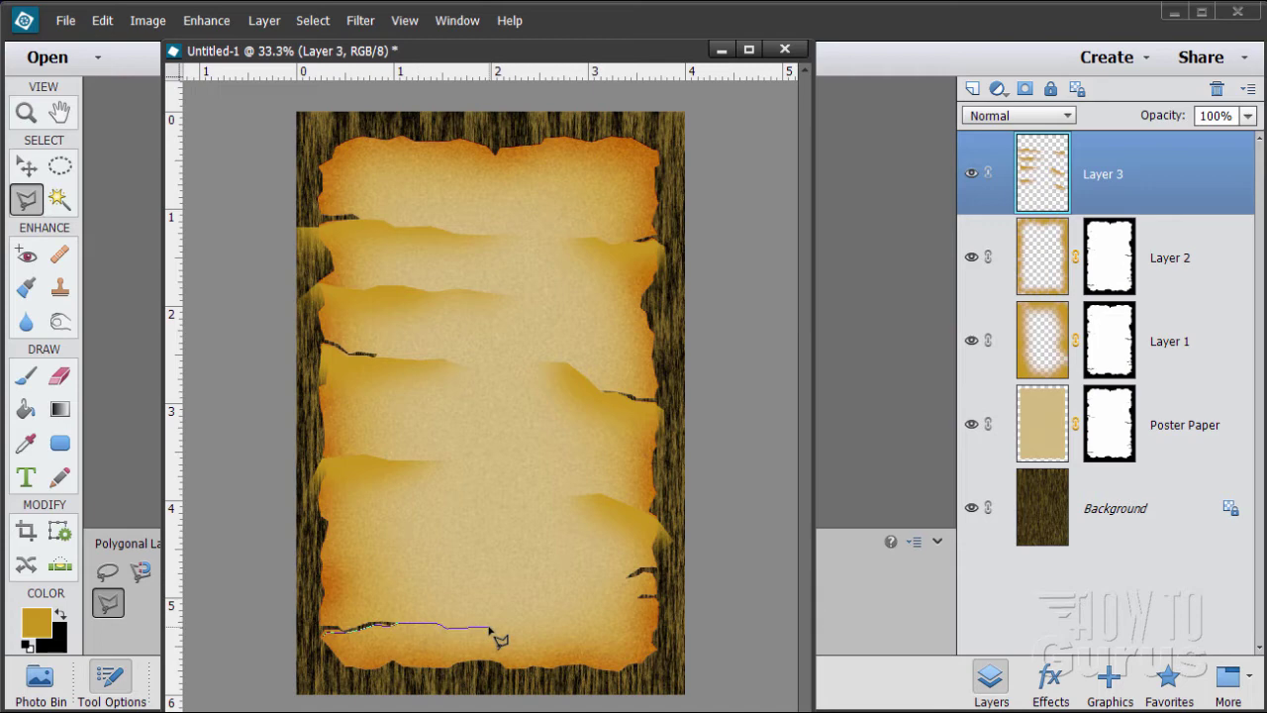
{"action": "left_click", "coordinate": [541, 626]}
{"action": "left_click", "coordinate": [591, 676]}
{"action": "left_click", "coordinate": [297, 698]}
{"action": "left_click", "coordinate": [271, 667]}
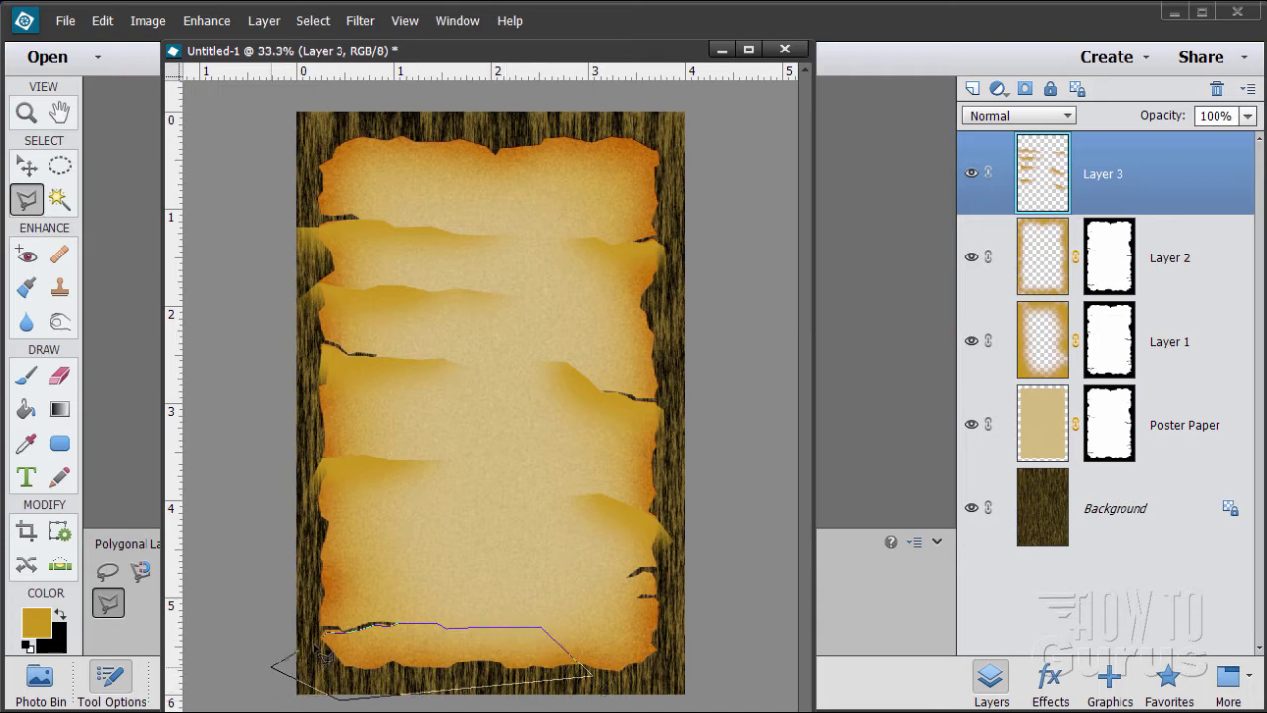
{"action": "left_click", "coordinate": [332, 639]}
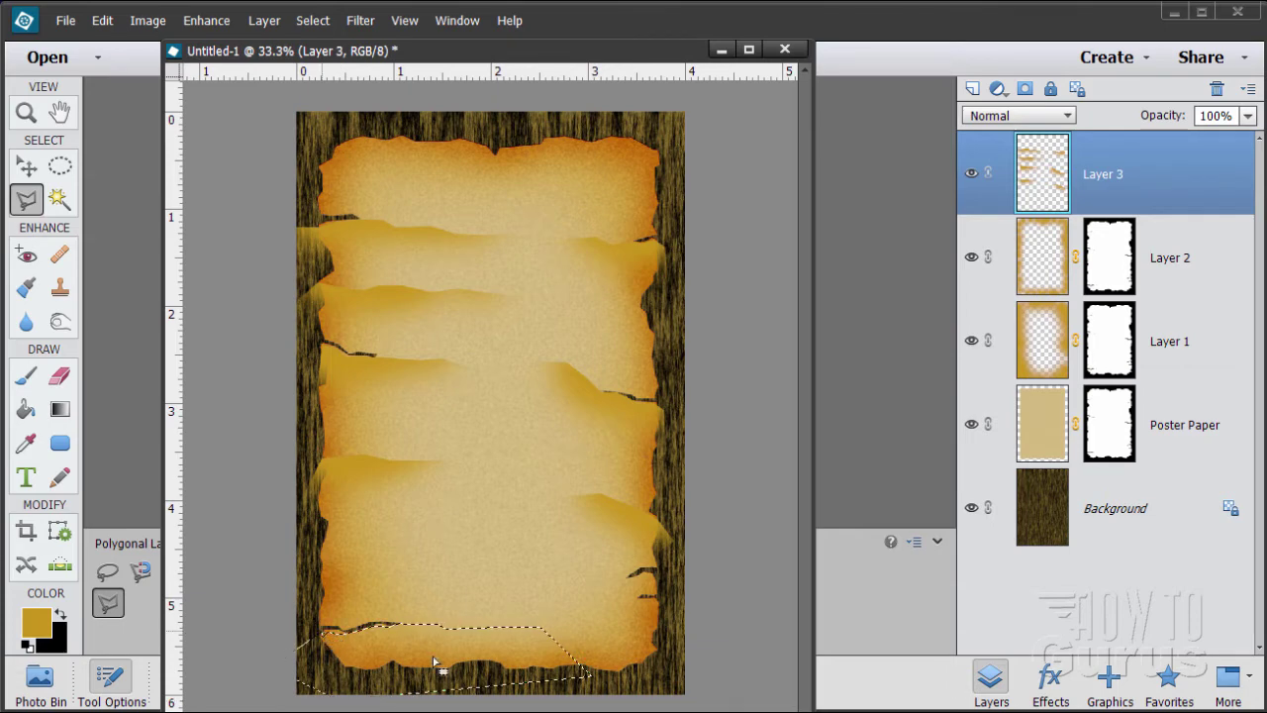
Brush golden brown along the selection edge that extends the bottom left tear, and clear the selection.
{"action": "left_click", "coordinate": [26, 374]}
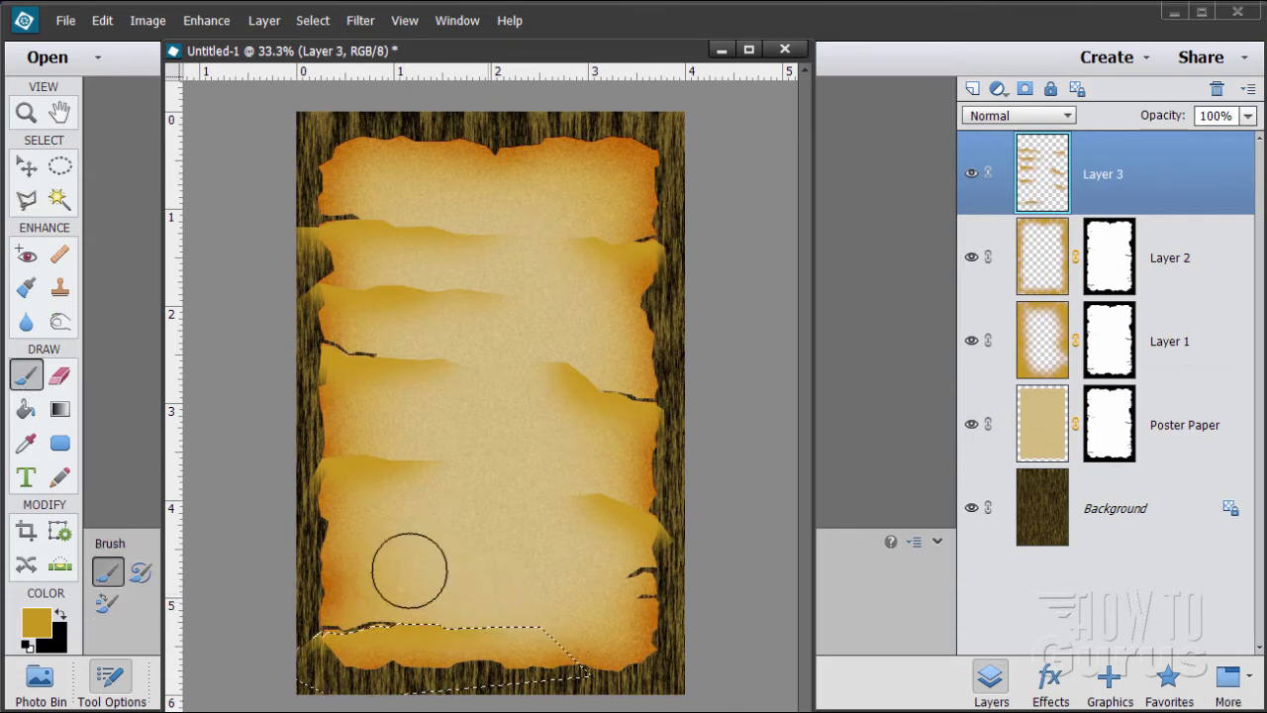
{"action": "left_click", "coordinate": [321, 21]}
{"action": "left_click", "coordinate": [332, 57]}
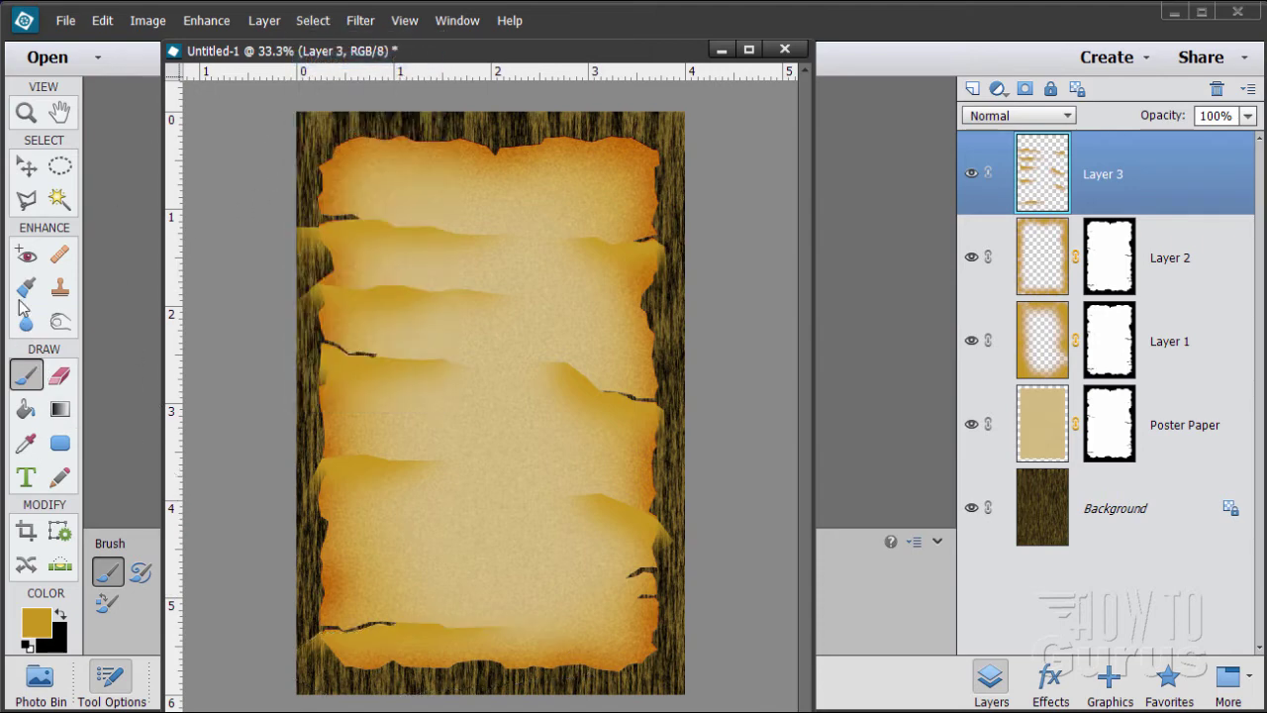
{"action": "left_click", "coordinate": [30, 199]}
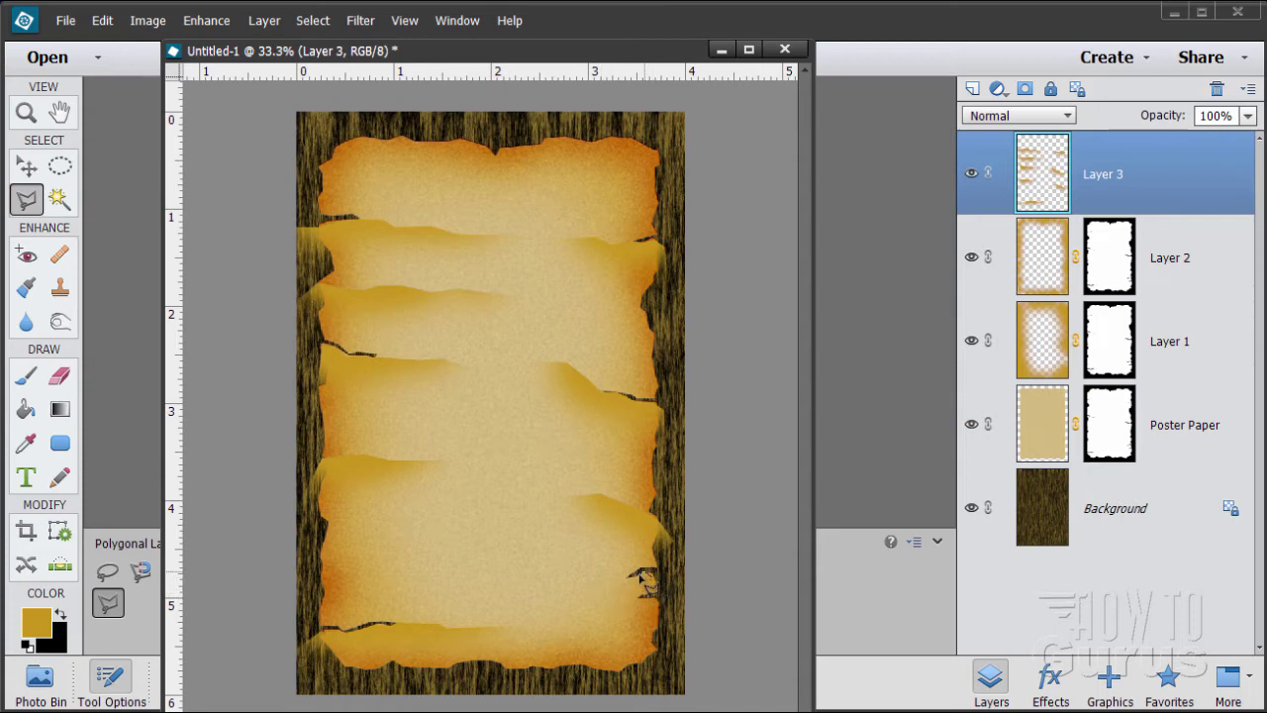
{"action": "left_click", "coordinate": [638, 576]}
{"action": "left_click", "coordinate": [523, 597]}
{"action": "left_click", "coordinate": [527, 636]}
{"action": "left_click", "coordinate": [553, 666]}
{"action": "left_click", "coordinate": [564, 679]}
{"action": "left_click", "coordinate": [679, 677]}
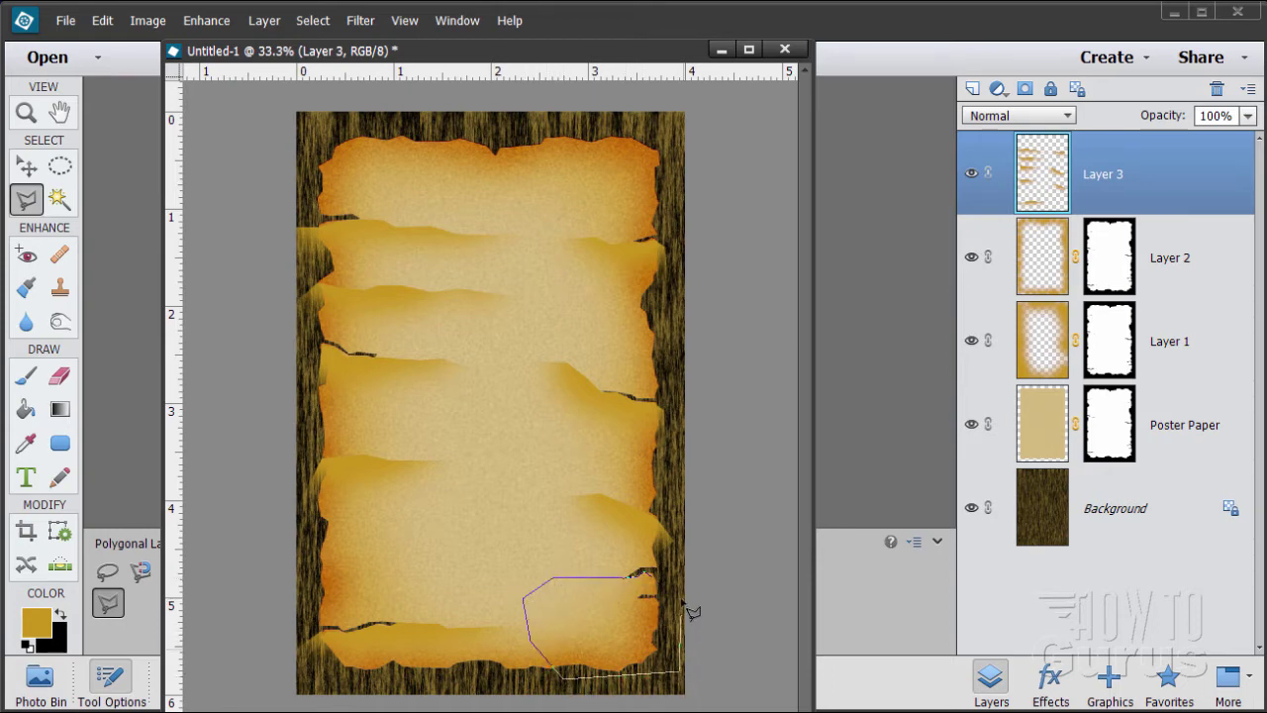
{"action": "left_click", "coordinate": [673, 572]}
{"action": "left_click", "coordinate": [654, 582]}
{"action": "key", "text": "ctrl+d"}
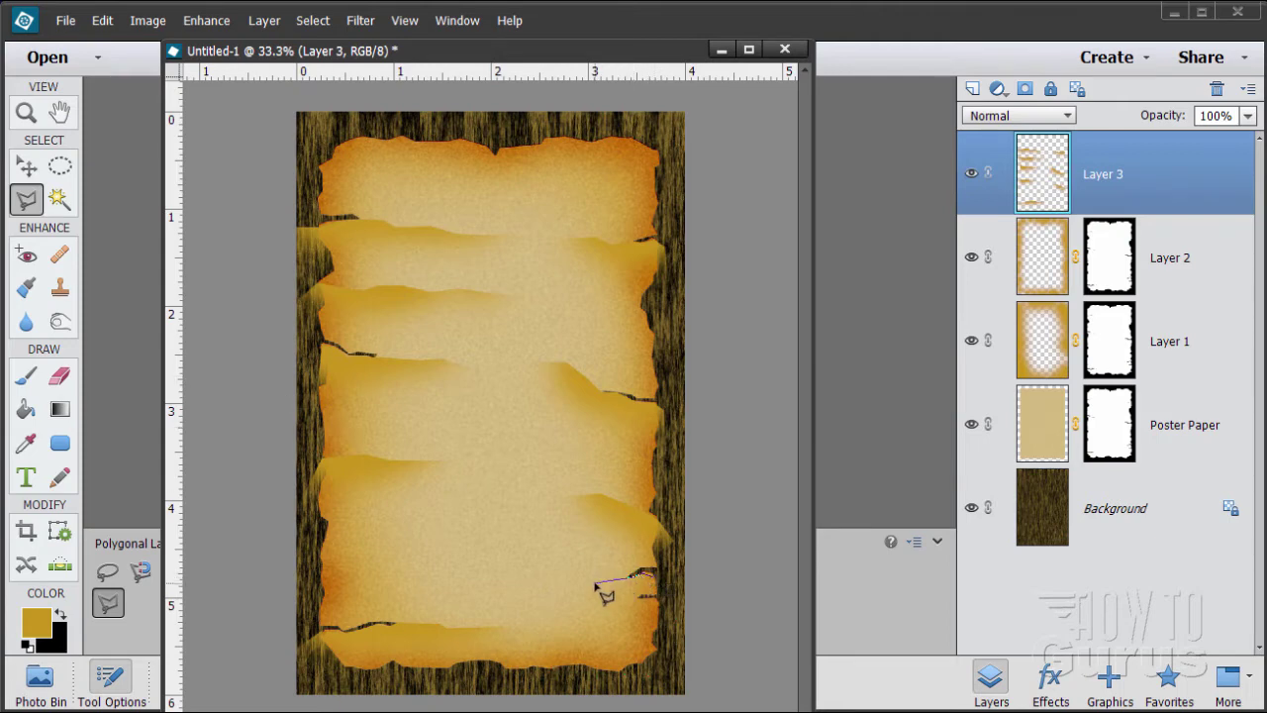
Outline a polygonal selection around the poster's lower right corner, its upper edge extending the upper of the two bottom right tears inward.
{"action": "left_click", "coordinate": [566, 583]}
{"action": "left_click", "coordinate": [526, 668]}
{"action": "left_click", "coordinate": [628, 683]}
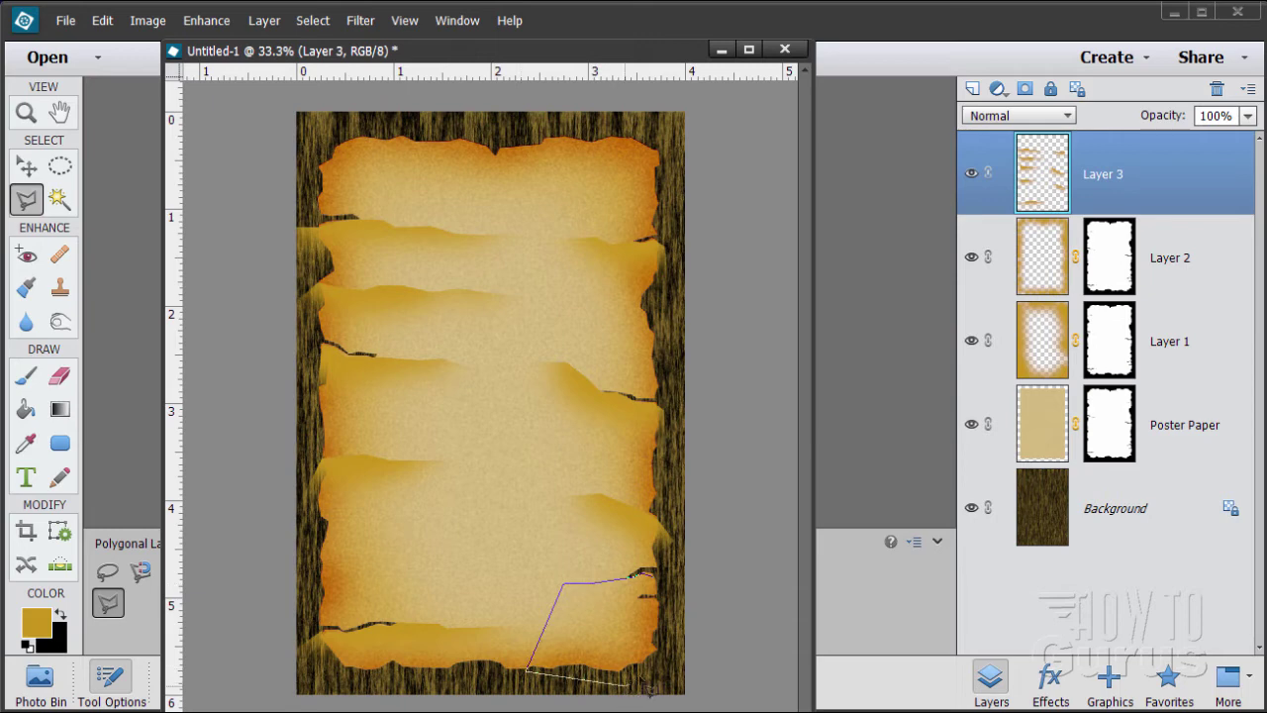
{"action": "left_click", "coordinate": [667, 631]}
{"action": "left_click", "coordinate": [657, 582]}
Shade the crease from the upper of the two bottom right tears in golden brown, and deselect.
{"action": "left_click", "coordinate": [27, 376]}
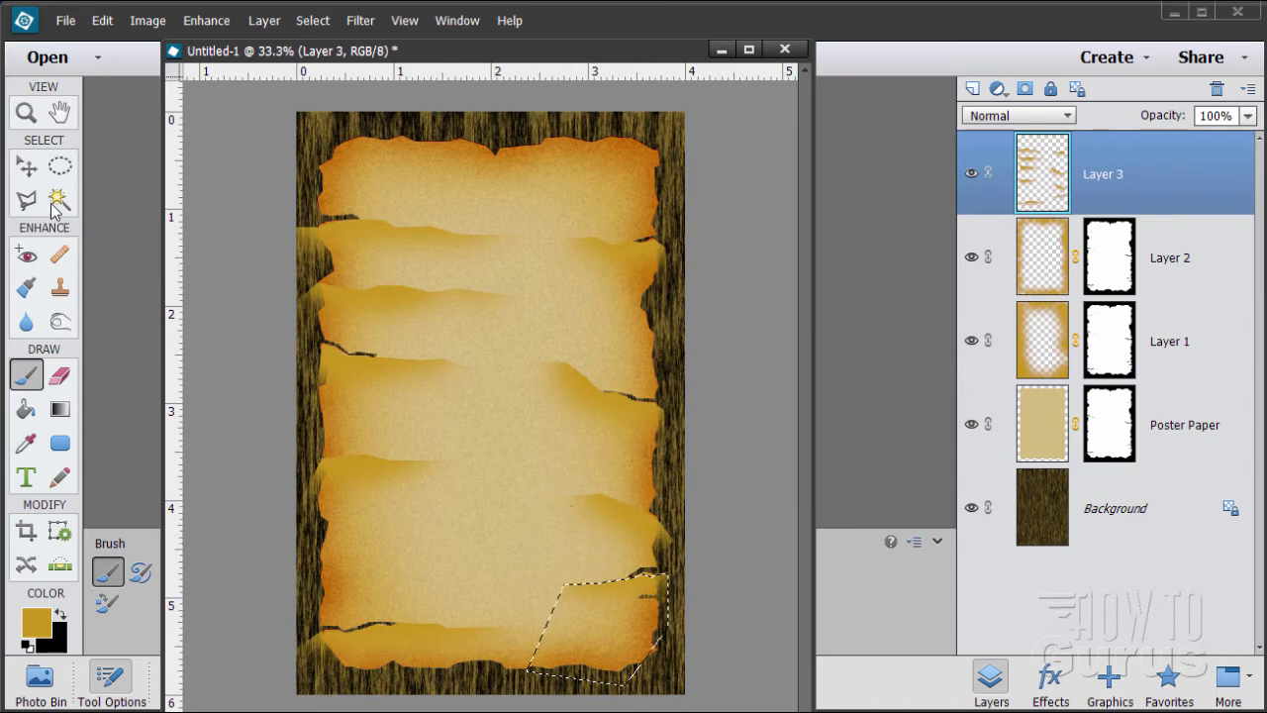
{"action": "left_click", "coordinate": [313, 20]}
{"action": "left_click", "coordinate": [317, 61]}
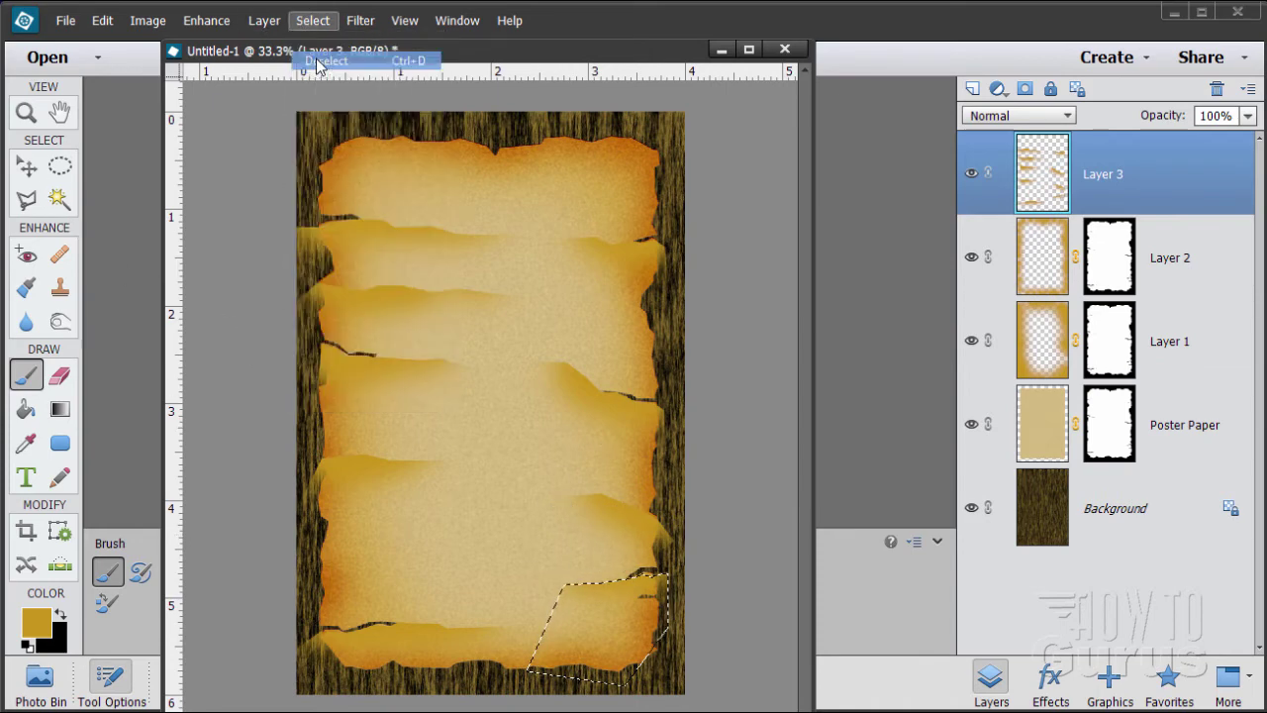
Outline a polygonal selection across the lower right corner, its upper edge extending the lowest right tear past the middle of the paper.
{"action": "left_click", "coordinate": [28, 200]}
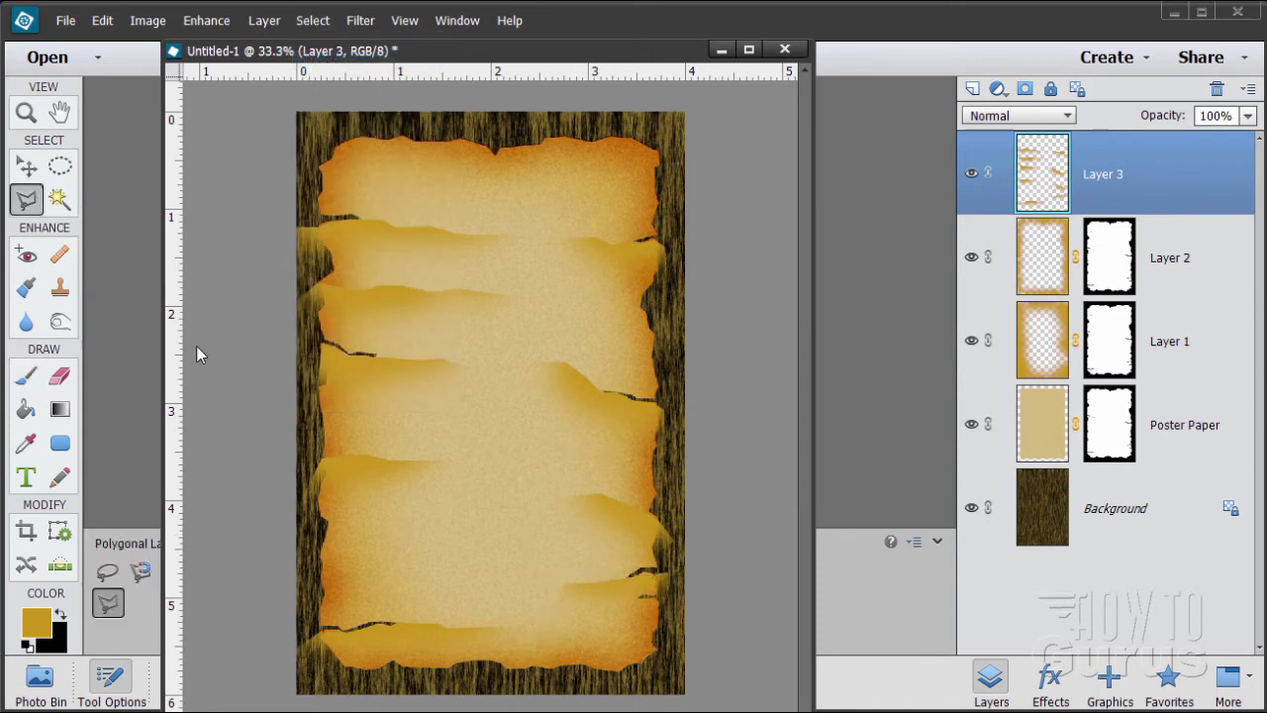
{"action": "left_click", "coordinate": [656, 597]}
{"action": "left_click", "coordinate": [599, 601]}
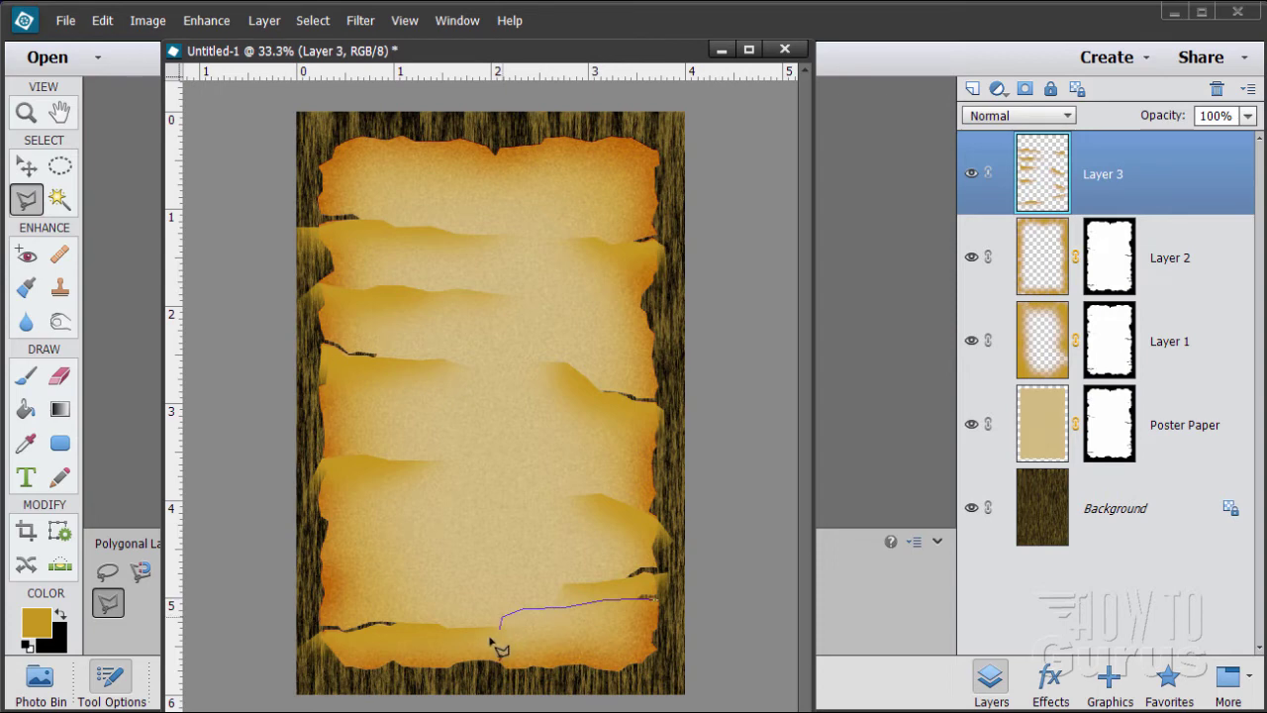
{"action": "left_click", "coordinate": [428, 658]}
{"action": "left_click", "coordinate": [532, 677]}
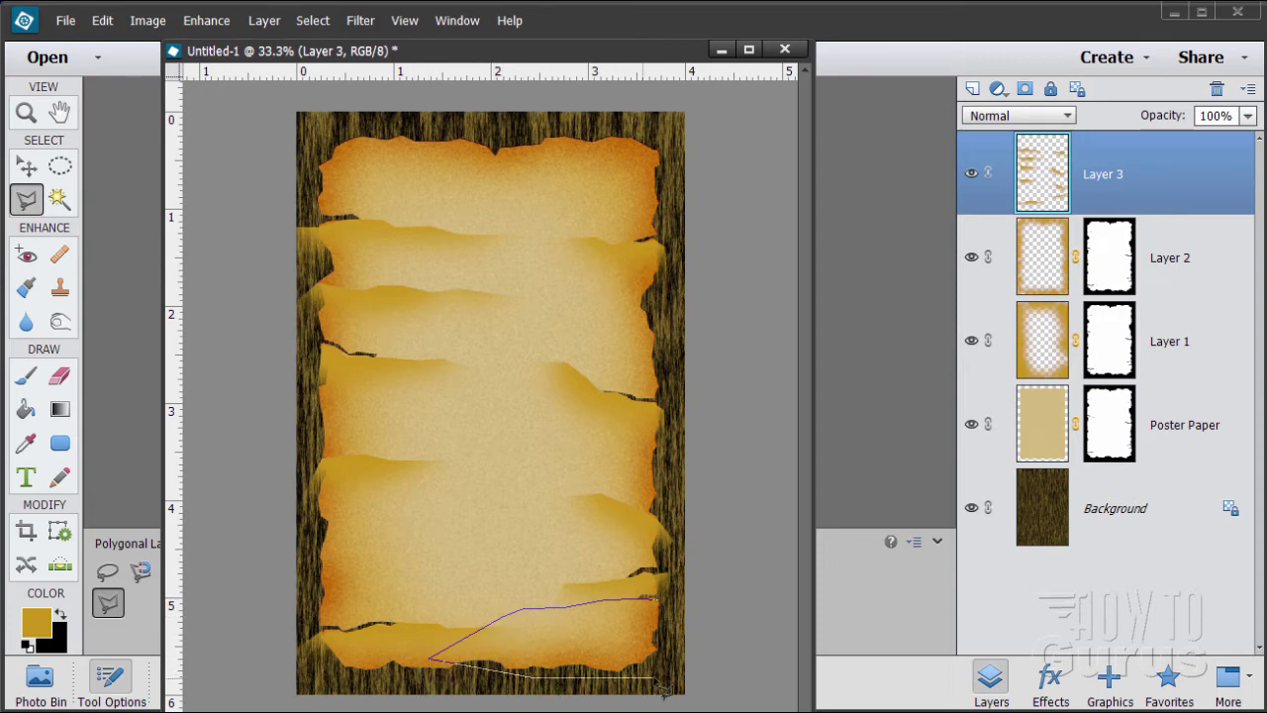
{"action": "left_click", "coordinate": [654, 677]}
{"action": "left_click", "coordinate": [666, 614]}
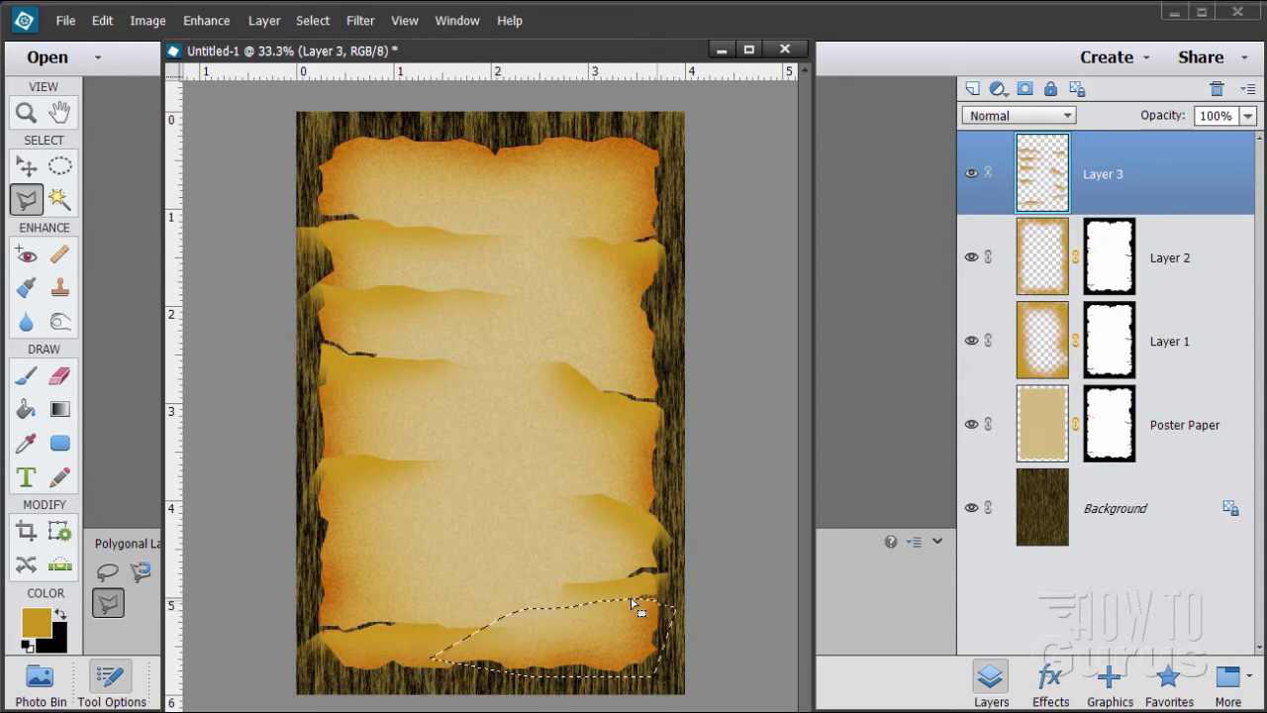
Brush golden brown along the crease extending from the lowest right tear, and remove the selection.
{"action": "key", "text": "b"}
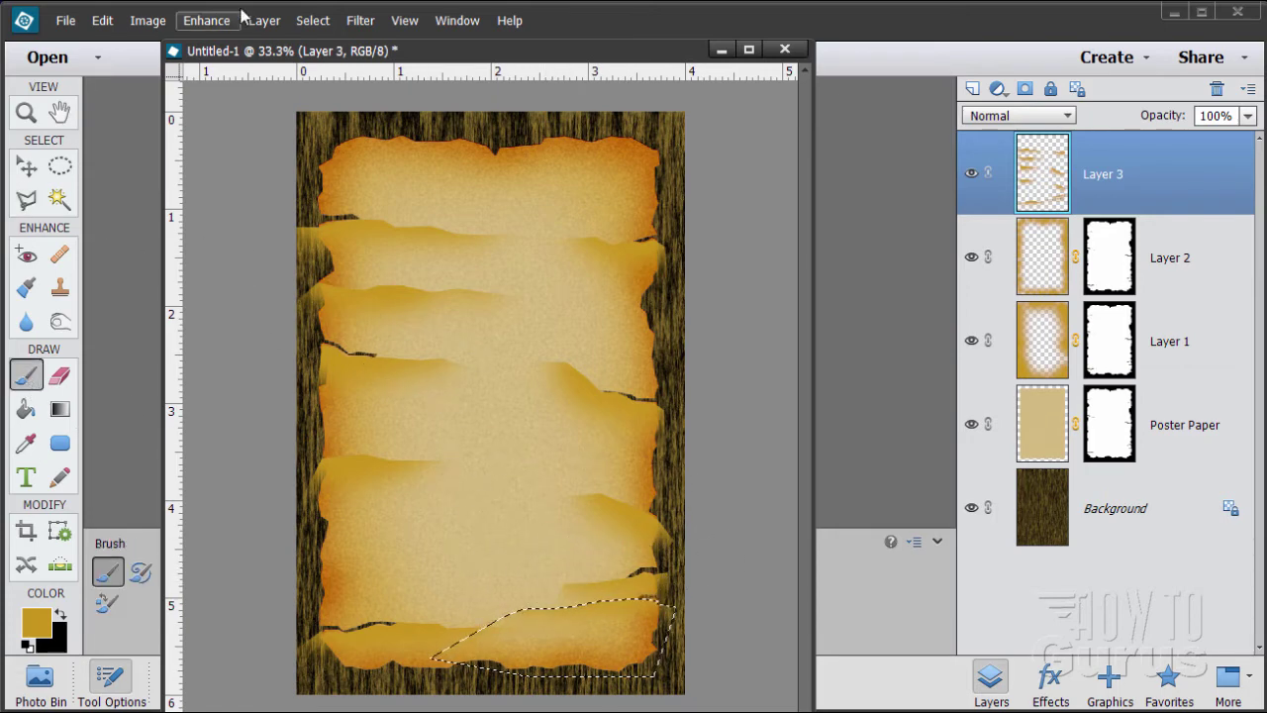
{"action": "left_click", "coordinate": [313, 20]}
{"action": "left_click", "coordinate": [298, 56]}
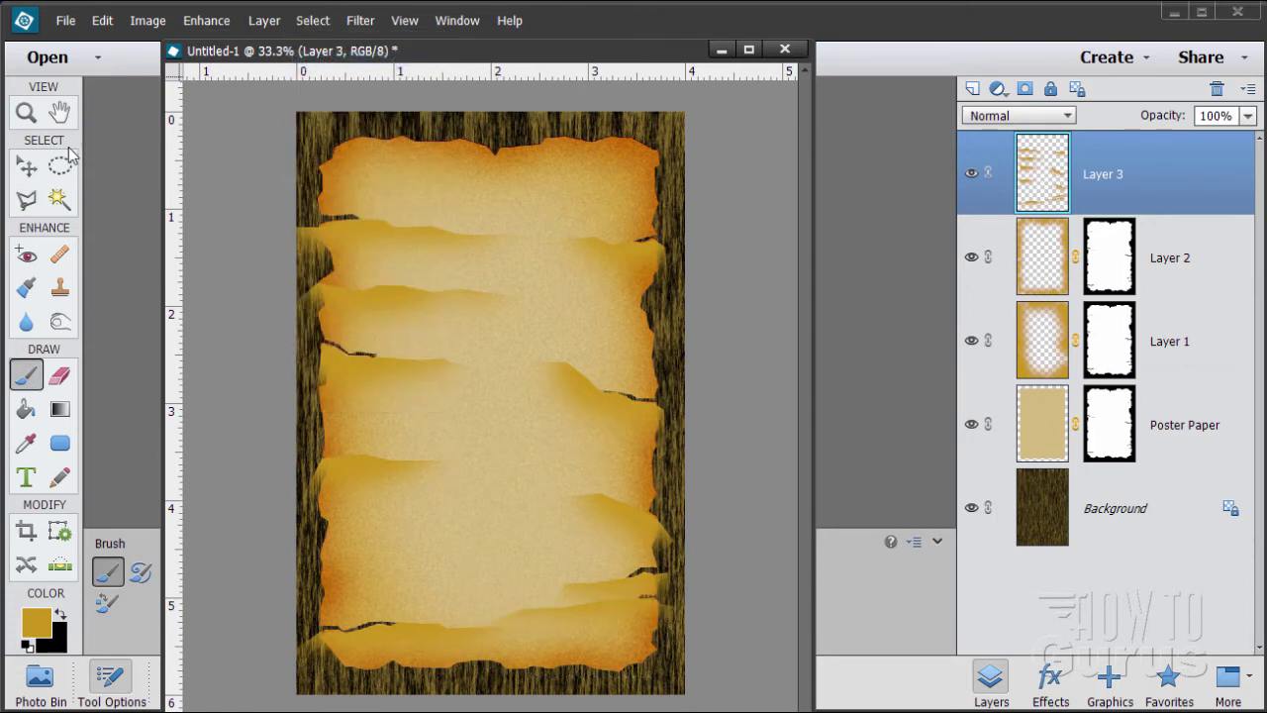
Copy the layer mask from Layer 2 onto Layer 3 to confine the crease shading to the torn paper.
{"action": "left_click", "coordinate": [24, 168]}
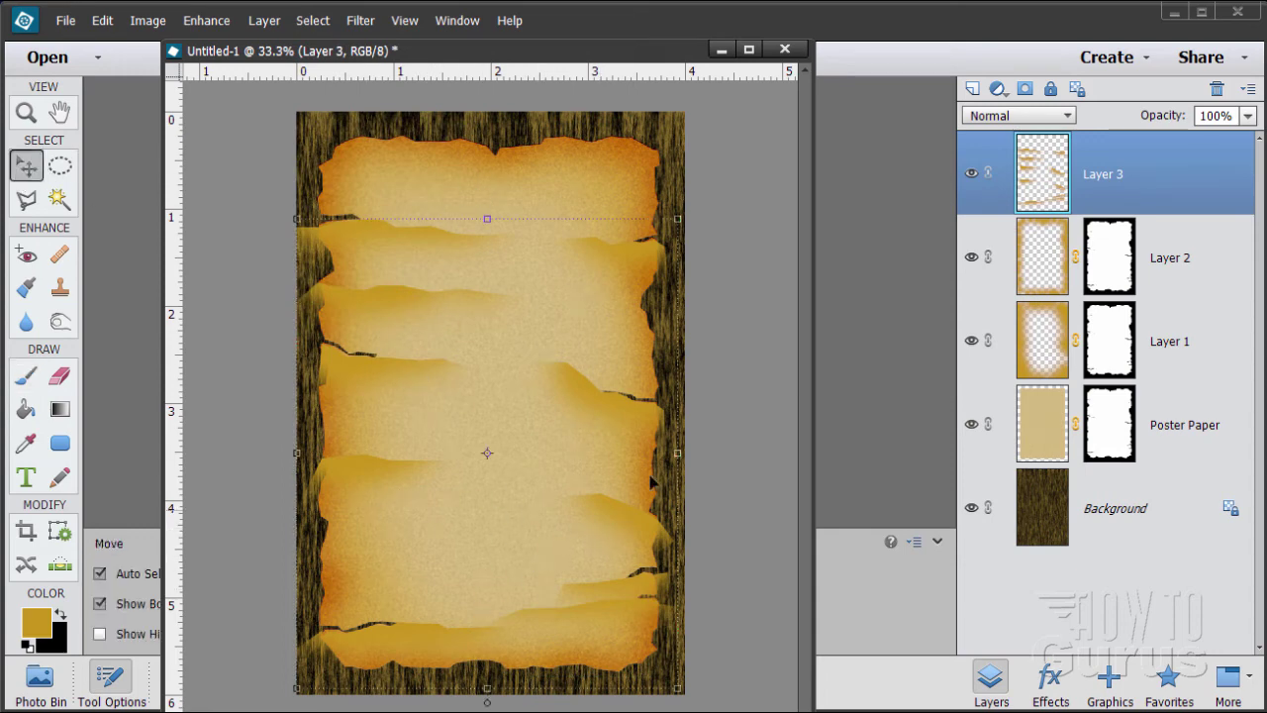
{"action": "left_click", "coordinate": [1121, 274]}
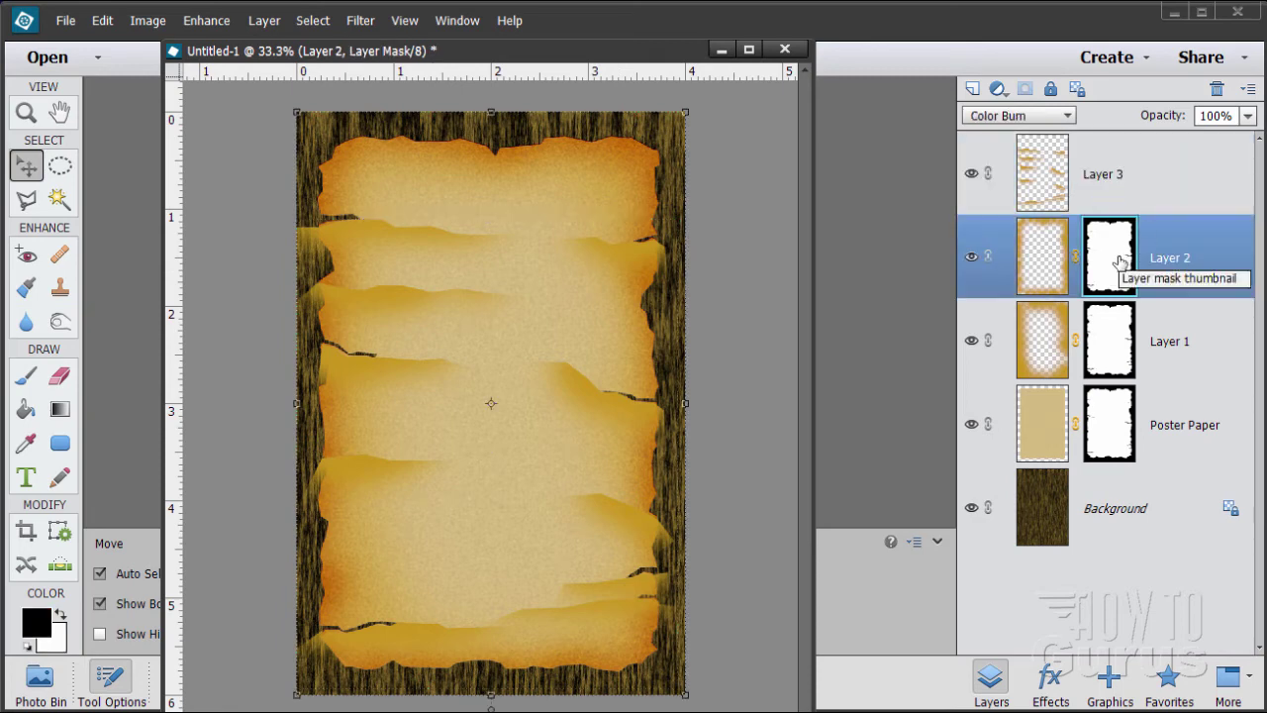
{"action": "left_click_drag", "start_coordinate": [1119, 260], "coordinate": [1118, 186]}
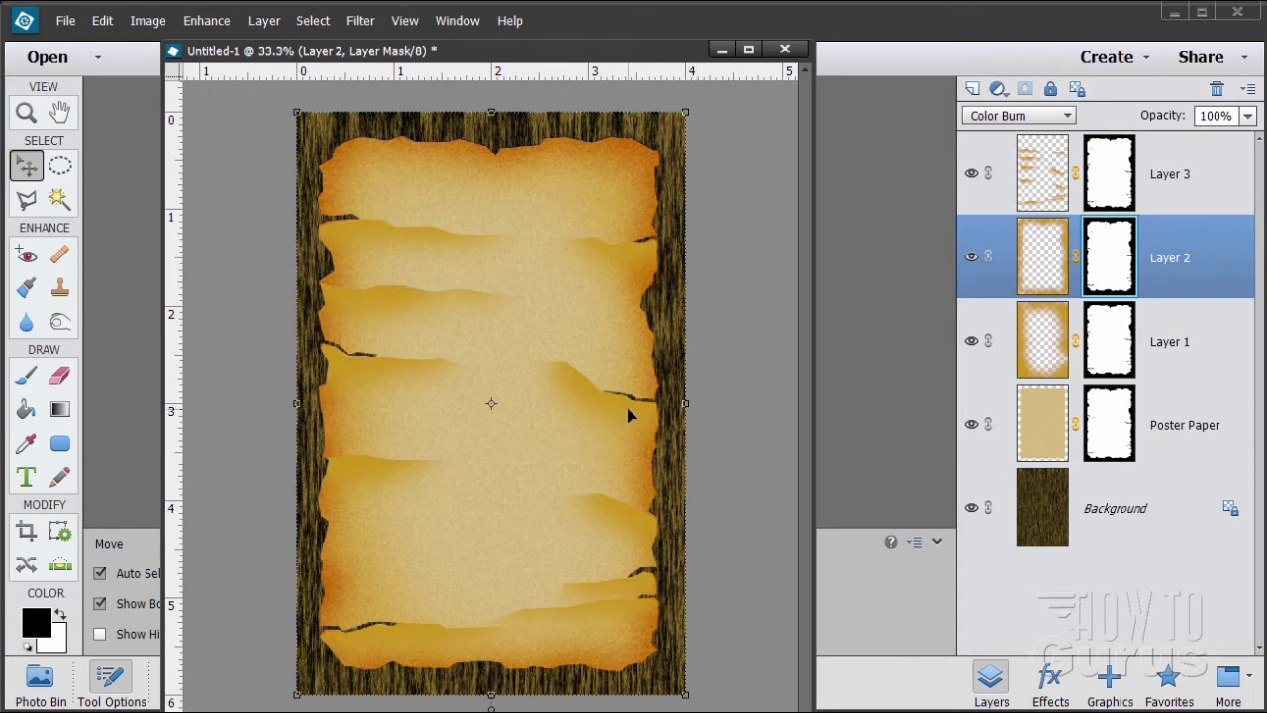
Set the blend mode of Layer 3's crease shading to Color Burn.
{"action": "left_click", "coordinate": [1038, 188]}
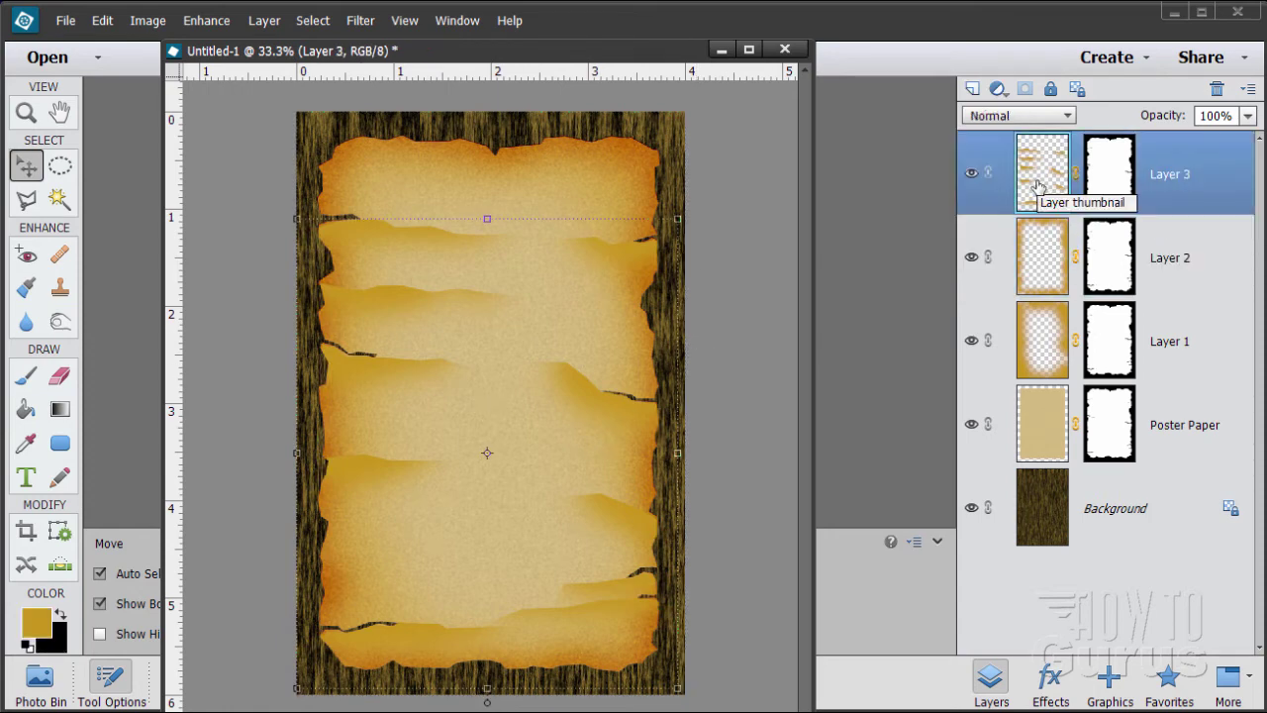
{"action": "left_click", "coordinate": [1018, 115]}
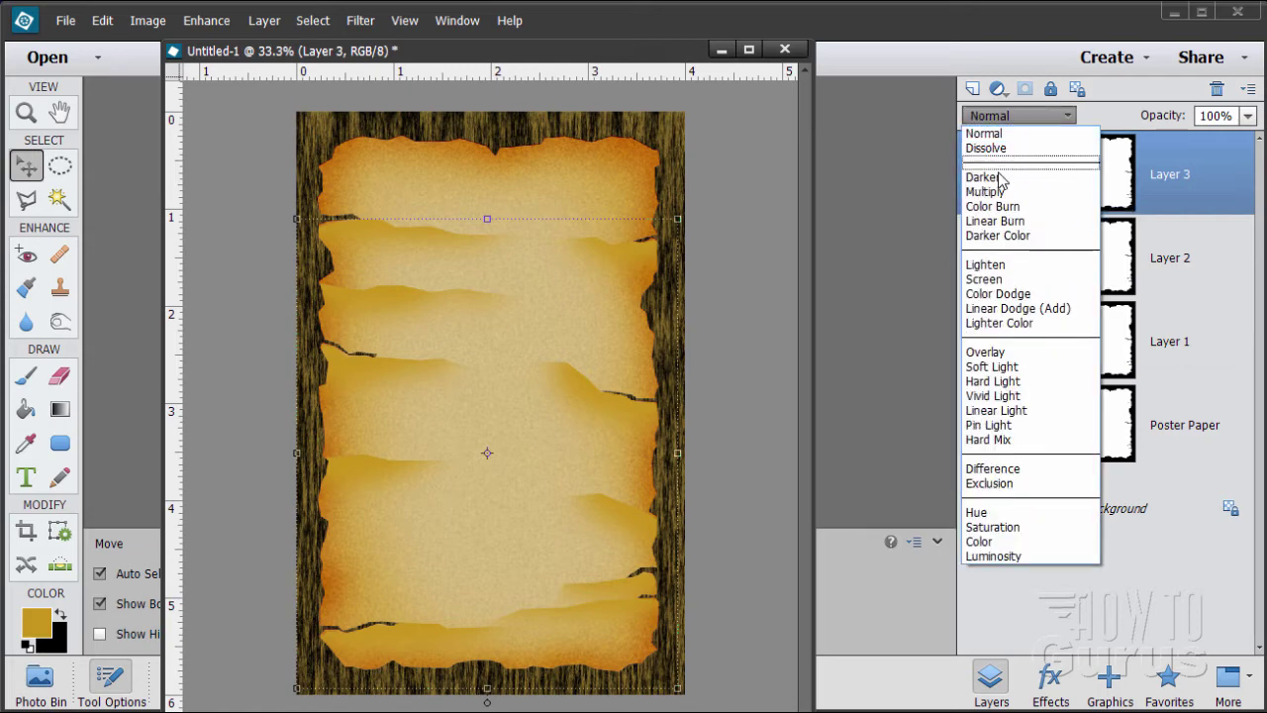
{"action": "left_click", "coordinate": [999, 208]}
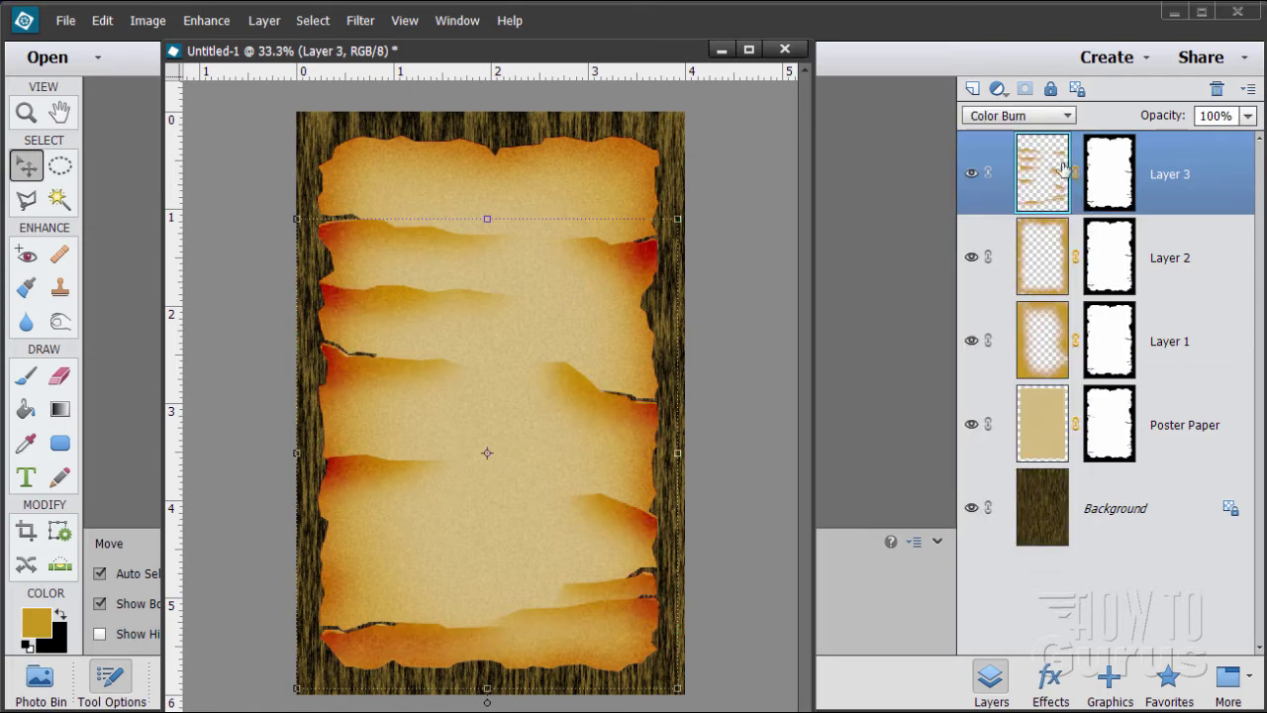
Try the Linear Burn and Multiply blend modes on Layer 3, and return it to Color Burn.
{"action": "left_click", "coordinate": [1018, 121]}
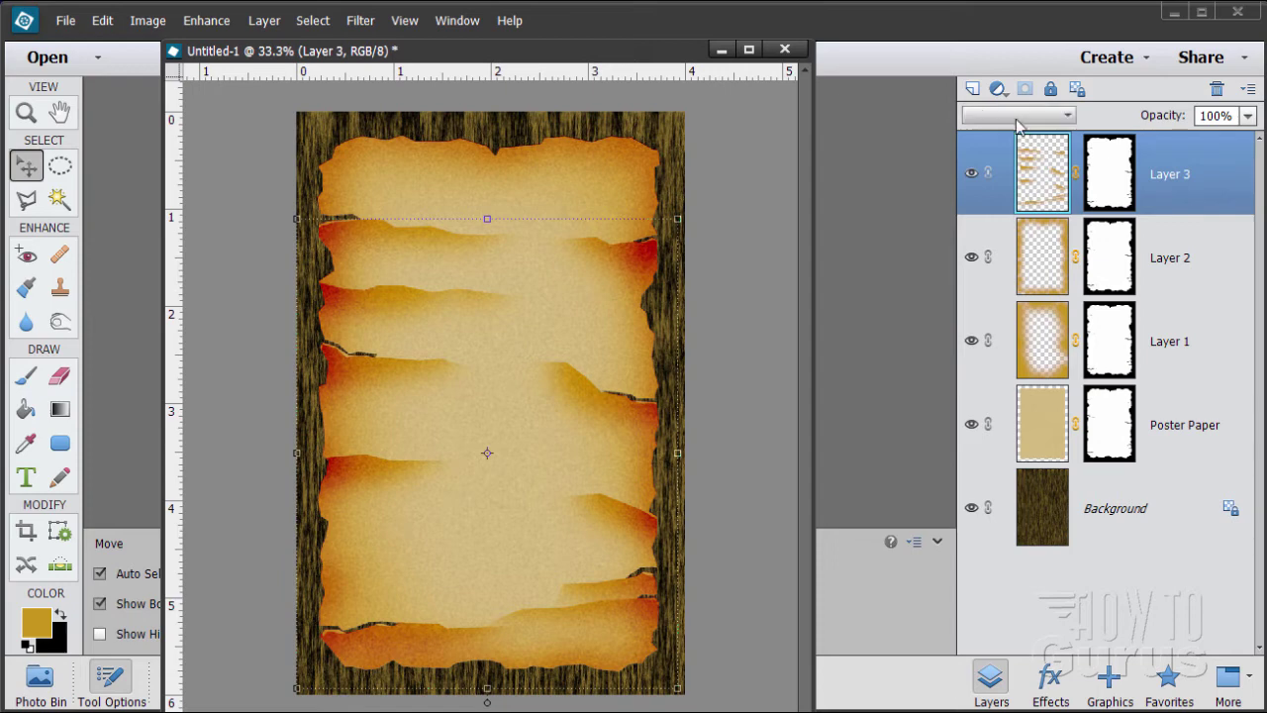
{"action": "left_click", "coordinate": [1001, 215]}
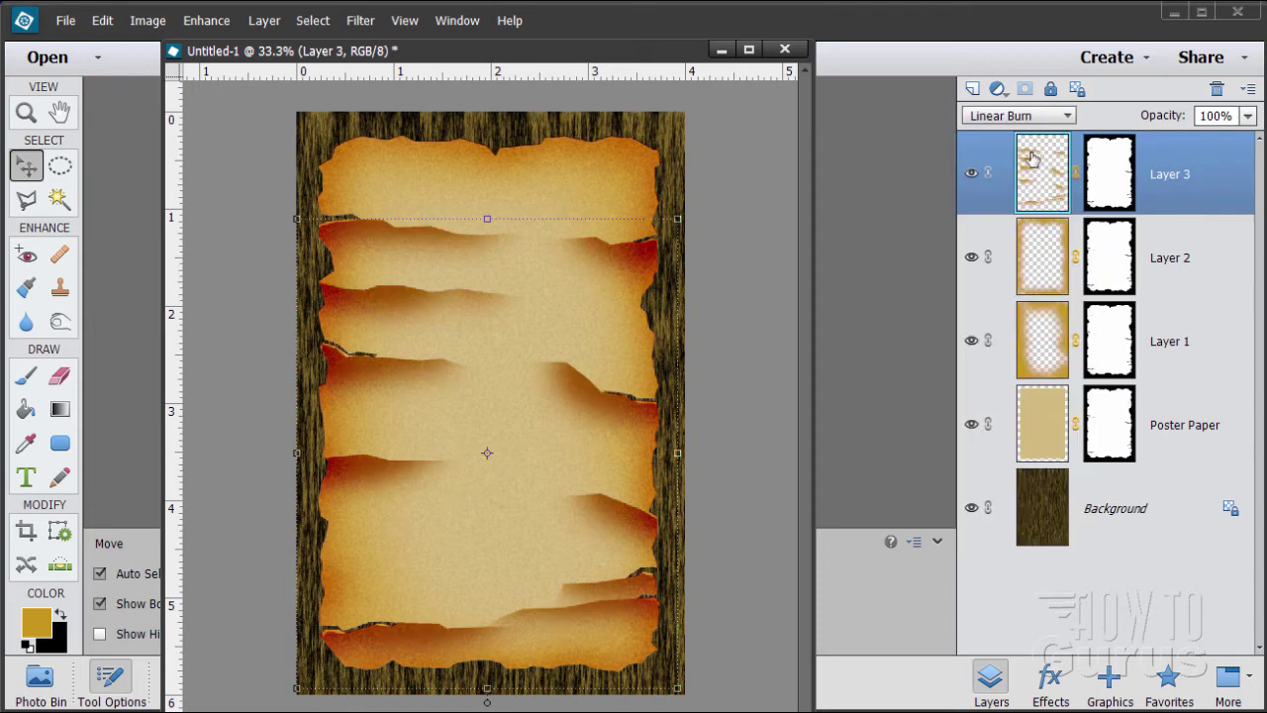
{"action": "left_click", "coordinate": [1018, 116]}
{"action": "left_click", "coordinate": [1012, 190]}
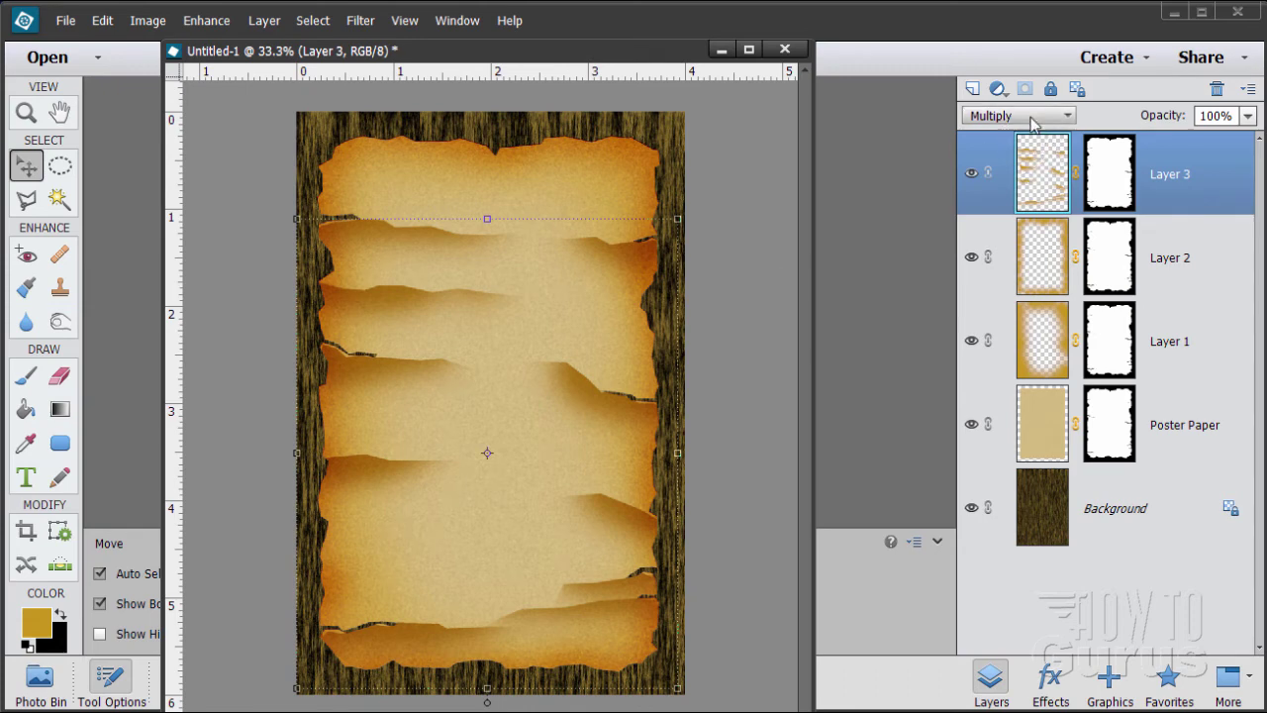
{"action": "left_click", "coordinate": [1033, 116]}
{"action": "left_click", "coordinate": [1005, 206]}
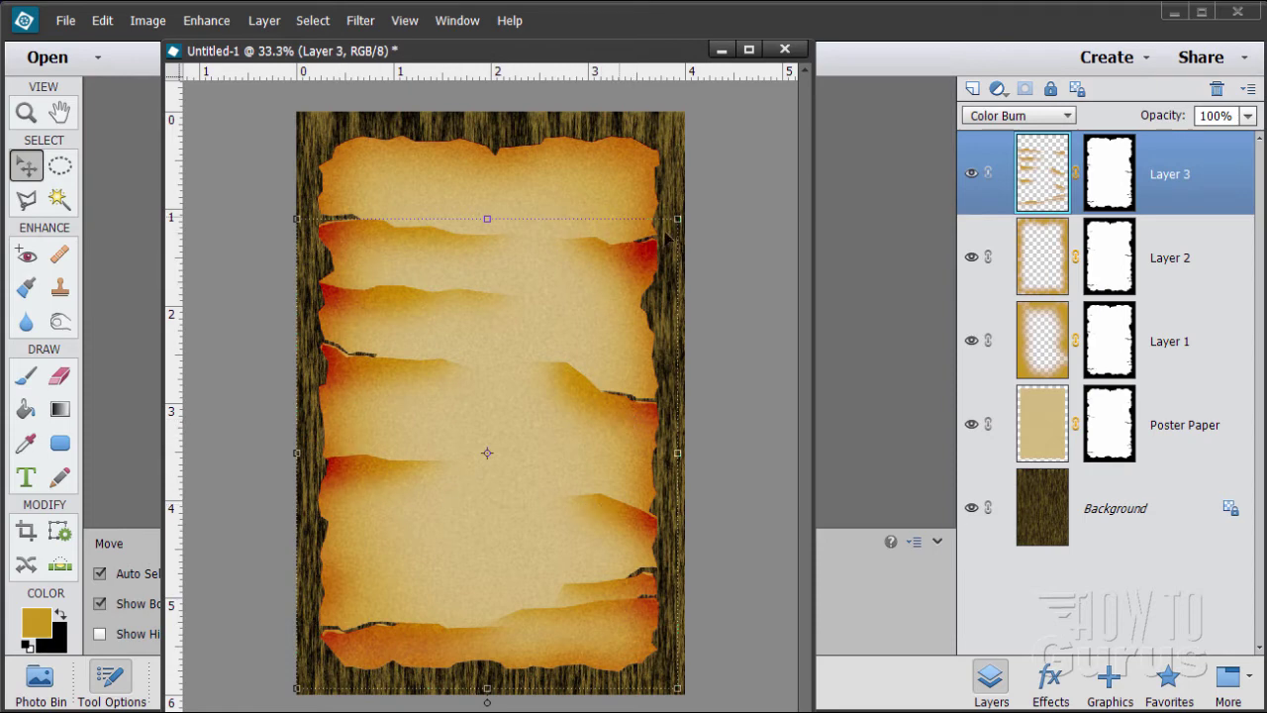
Set the opacity of Layer 3 to 50%.
{"action": "left_click", "coordinate": [1248, 116]}
{"action": "left_click", "coordinate": [1204, 139]}
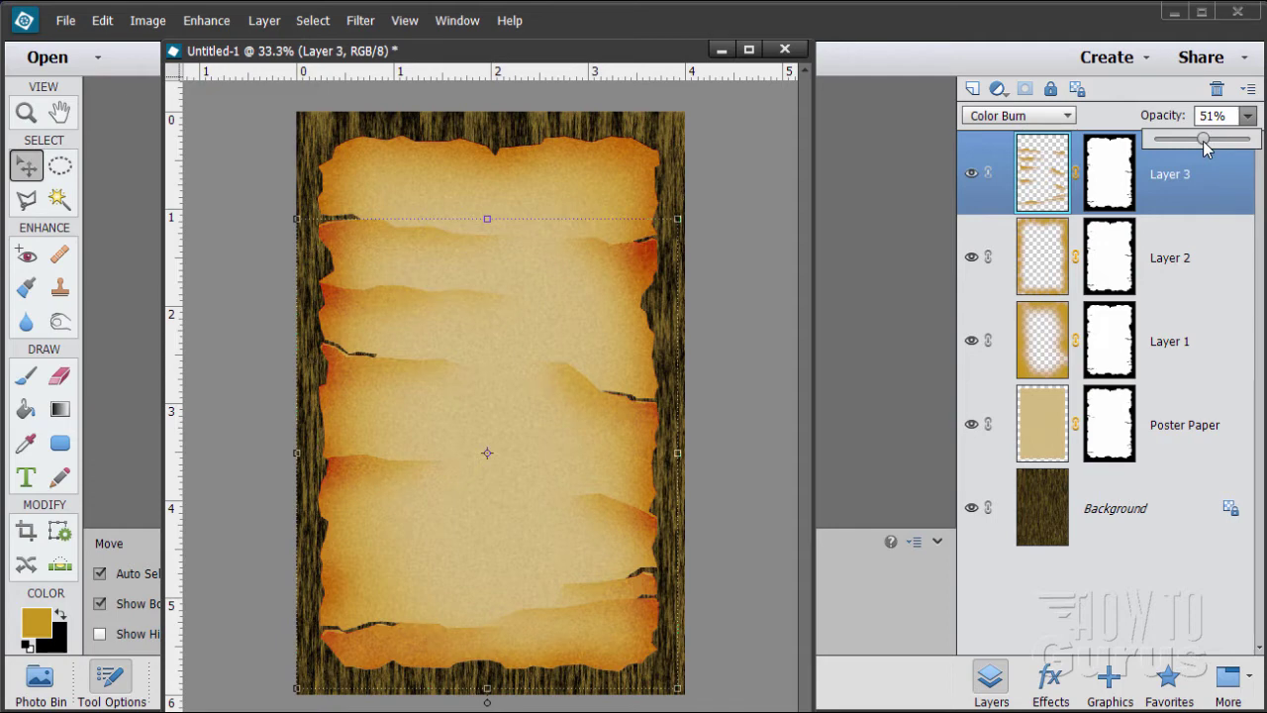
{"action": "left_click_drag", "start_coordinate": [1203, 140], "coordinate": [1201, 140]}
{"action": "left_click", "coordinate": [1186, 118]}
{"action": "type", "text": "50"}
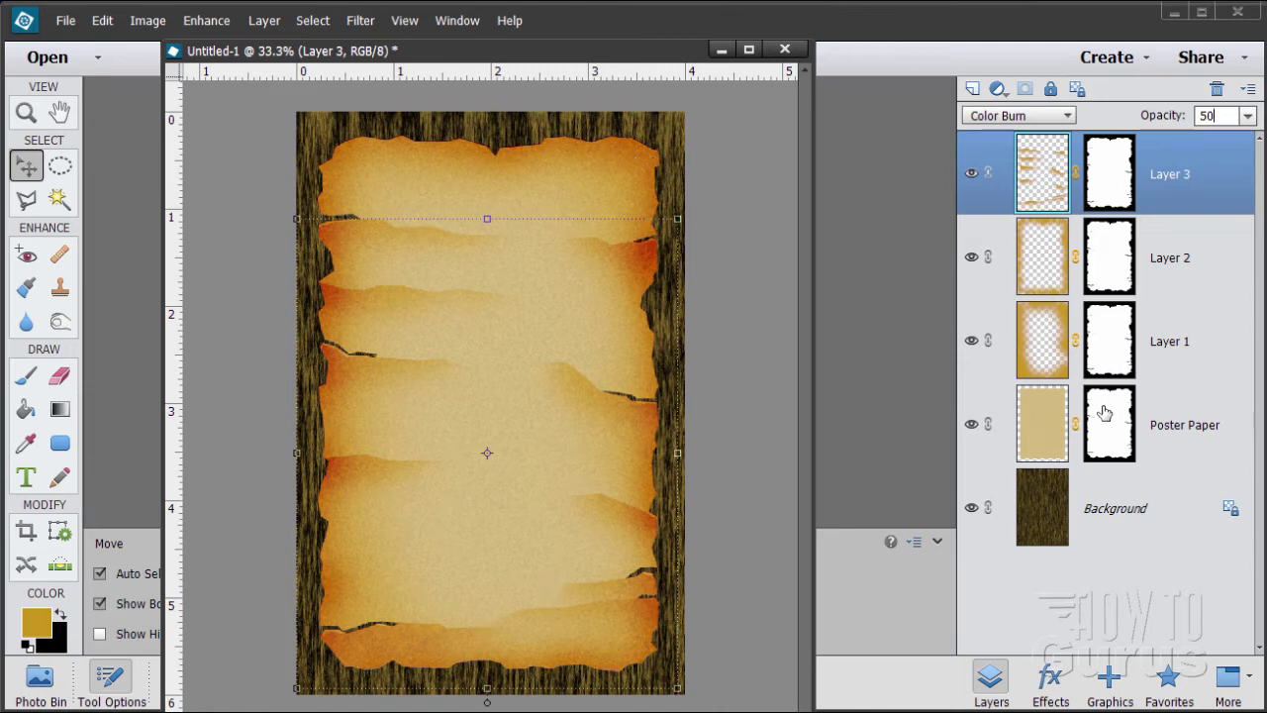
Apply a drop shadow layer style to the Poster Paper layer with a distance of 15 px.
{"action": "left_click", "coordinate": [1051, 423]}
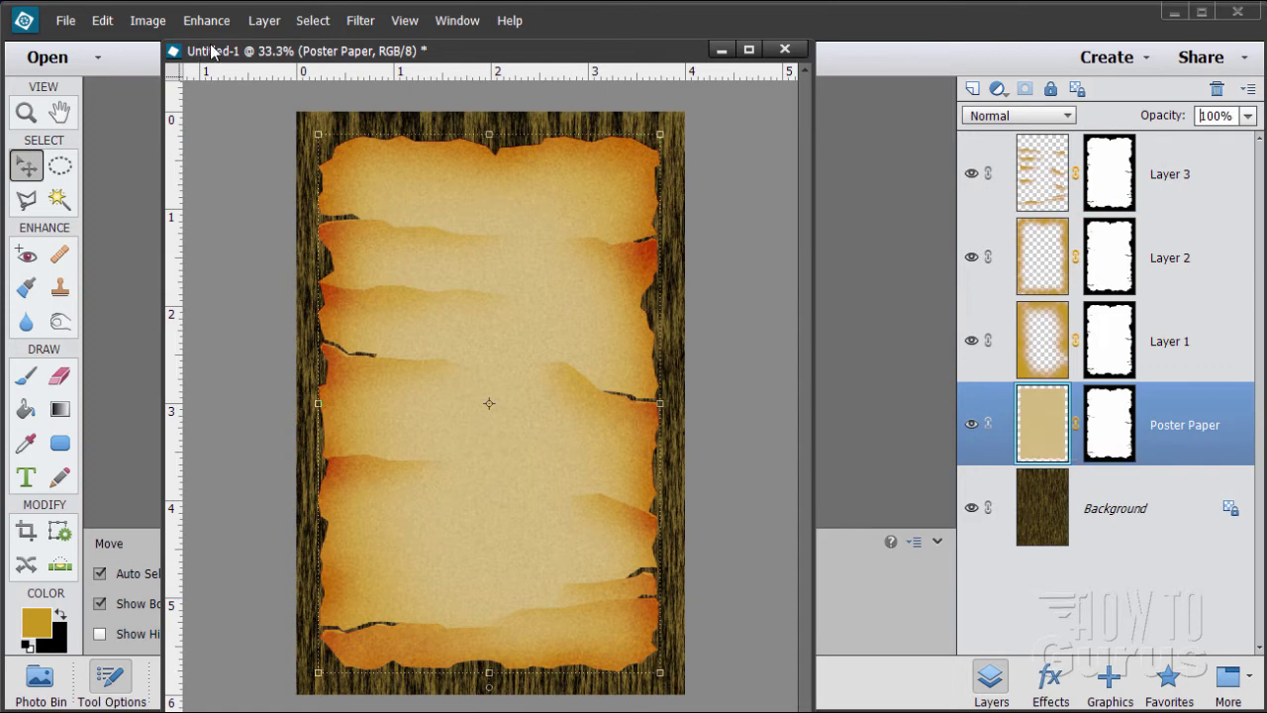
{"action": "left_click", "coordinate": [263, 21]}
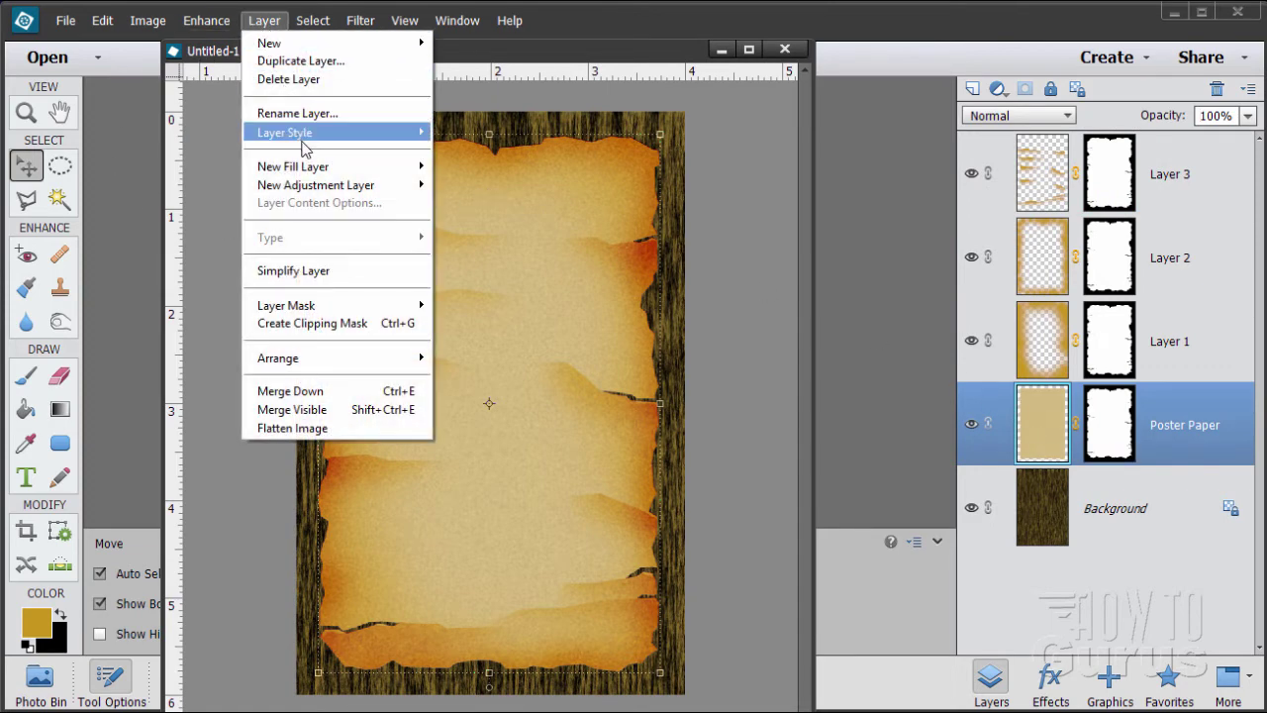
{"action": "mouse_move", "coordinate": [299, 135]}
{"action": "left_click", "coordinate": [466, 137]}
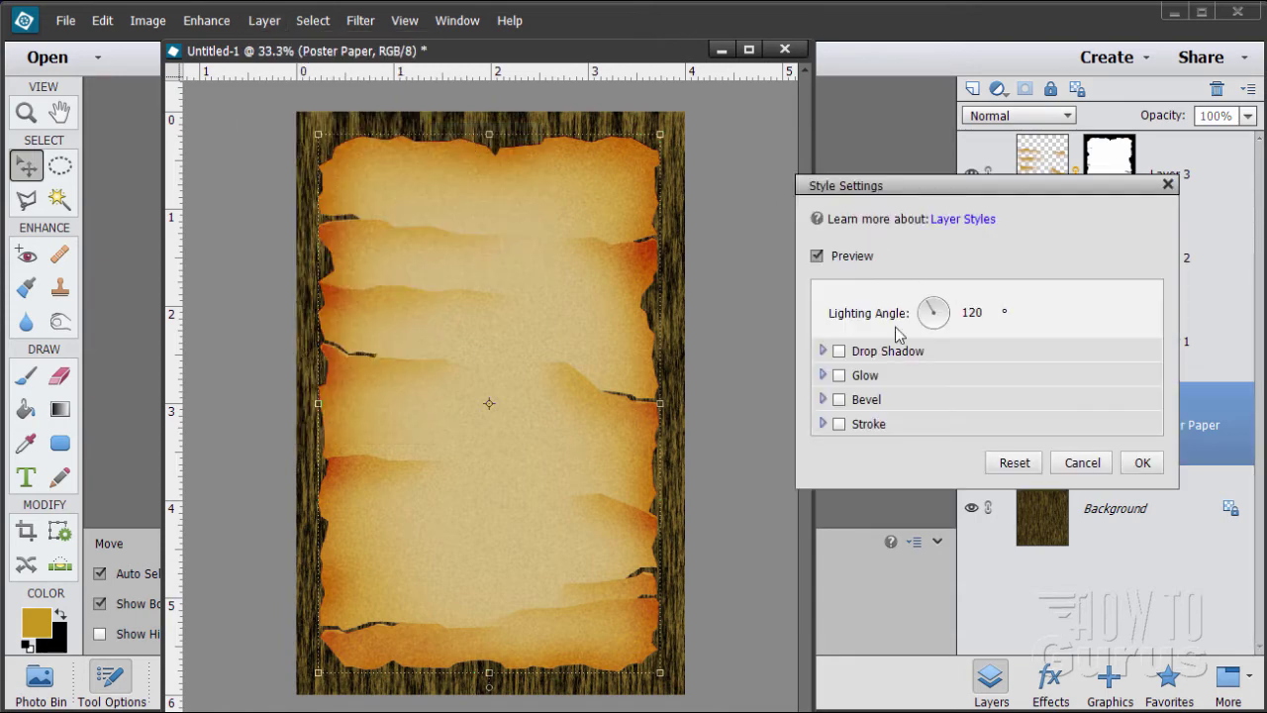
{"action": "left_click", "coordinate": [840, 350]}
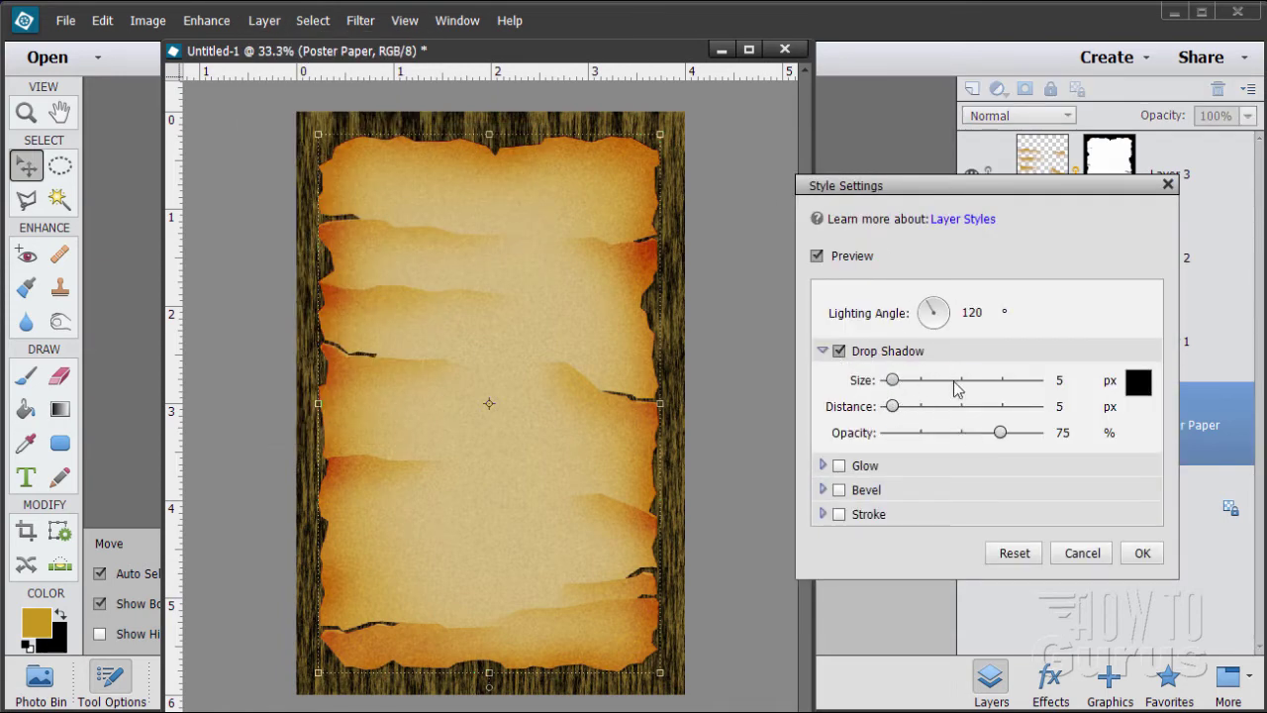
{"action": "left_click_drag", "start_coordinate": [891, 406], "coordinate": [901, 410]}
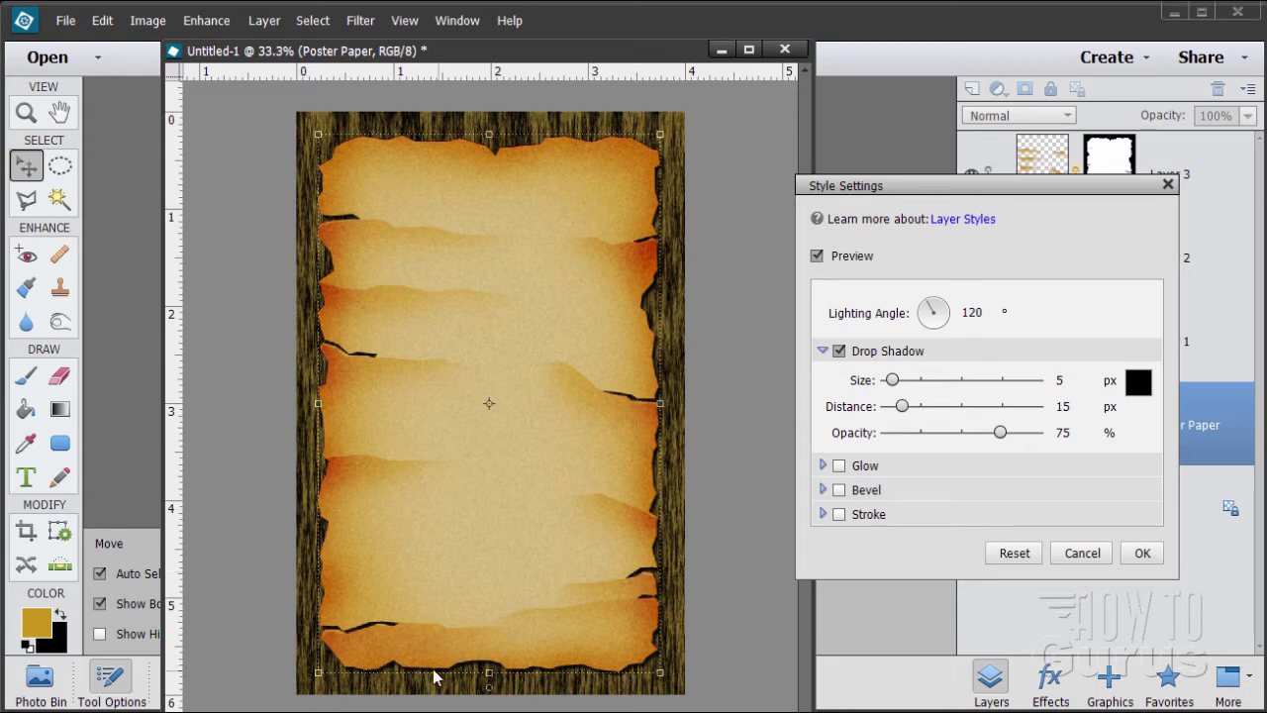
{"action": "left_click", "coordinate": [1140, 552]}
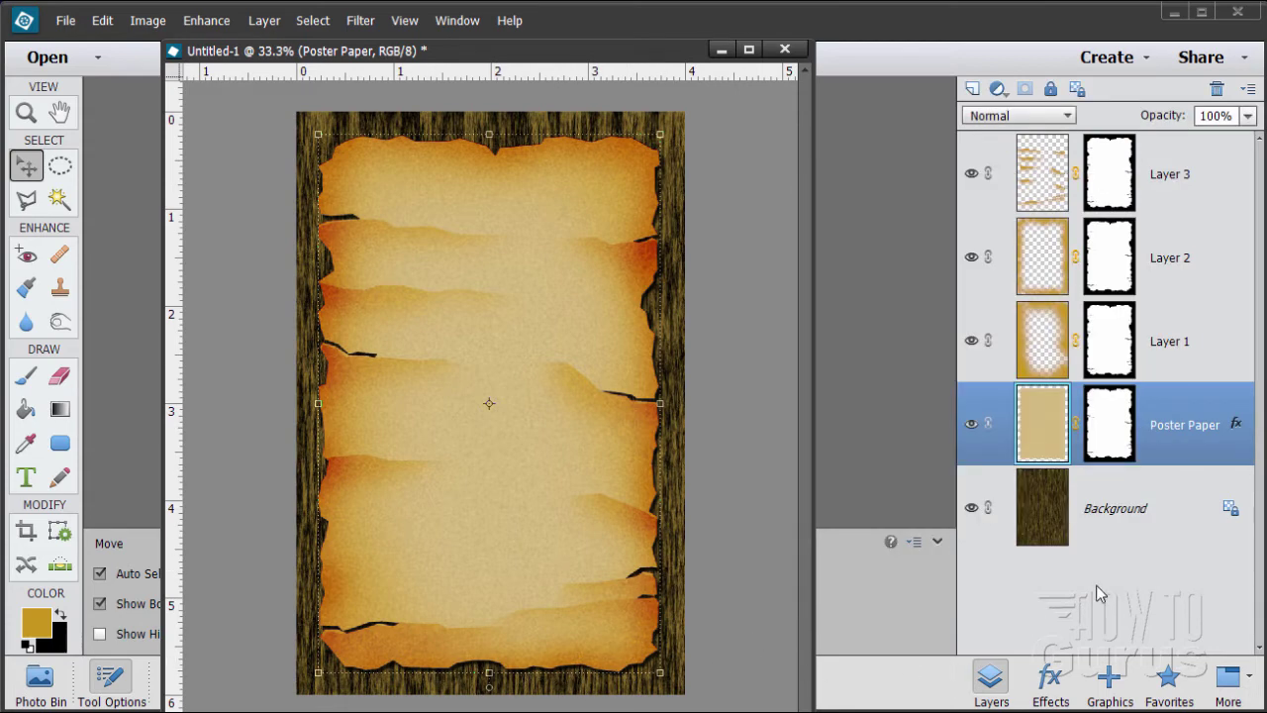
Add a new blank layer above Layer 3.
{"action": "left_click", "coordinate": [1110, 522]}
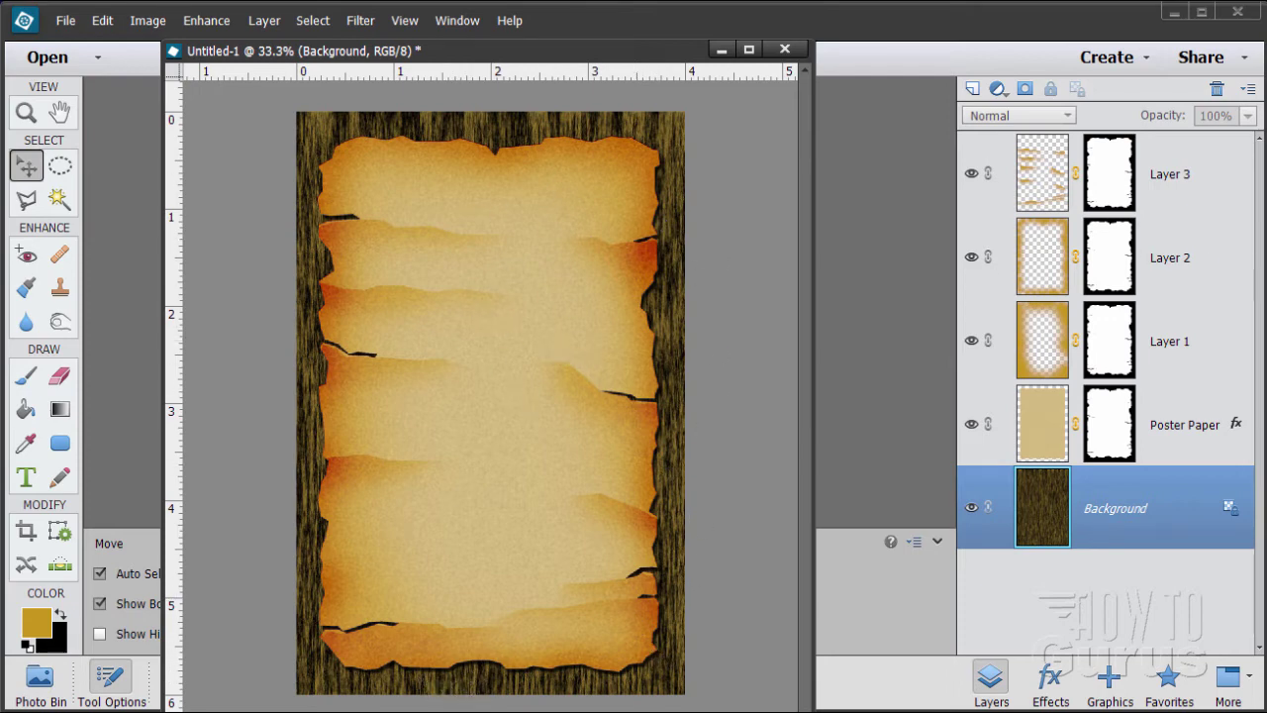
{"action": "left_click", "coordinate": [1041, 174]}
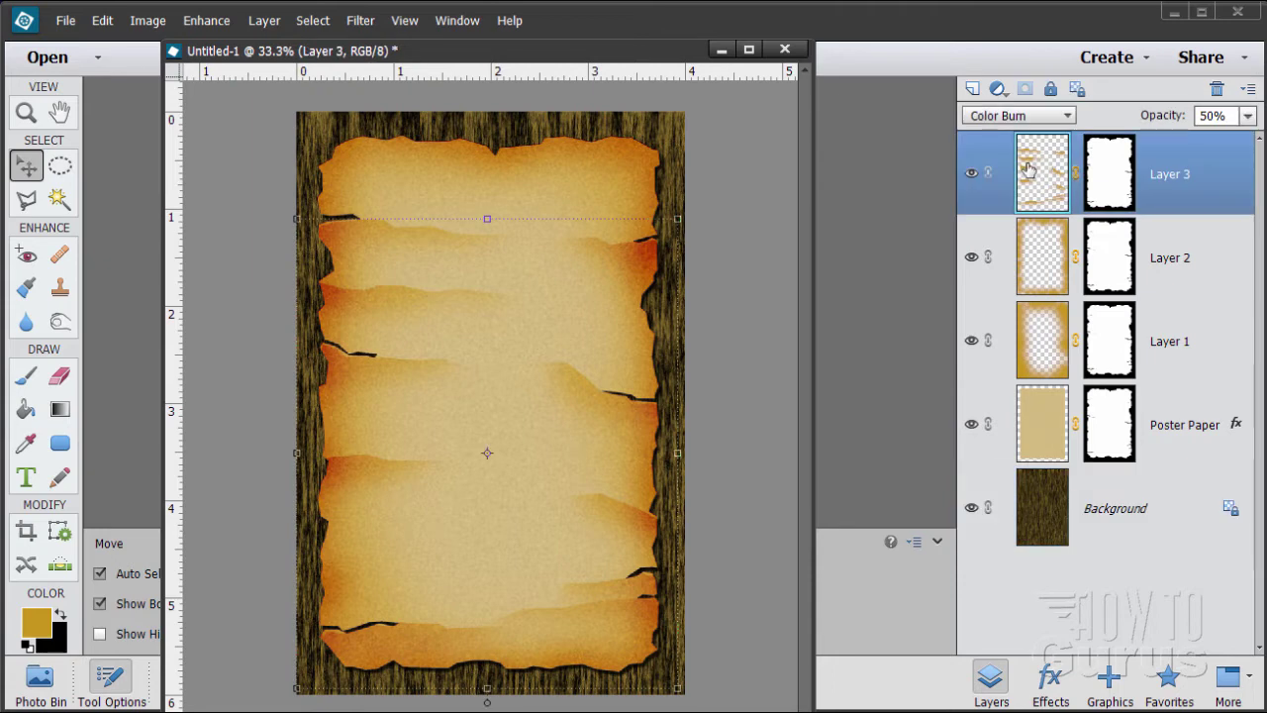
{"action": "left_click", "coordinate": [973, 89]}
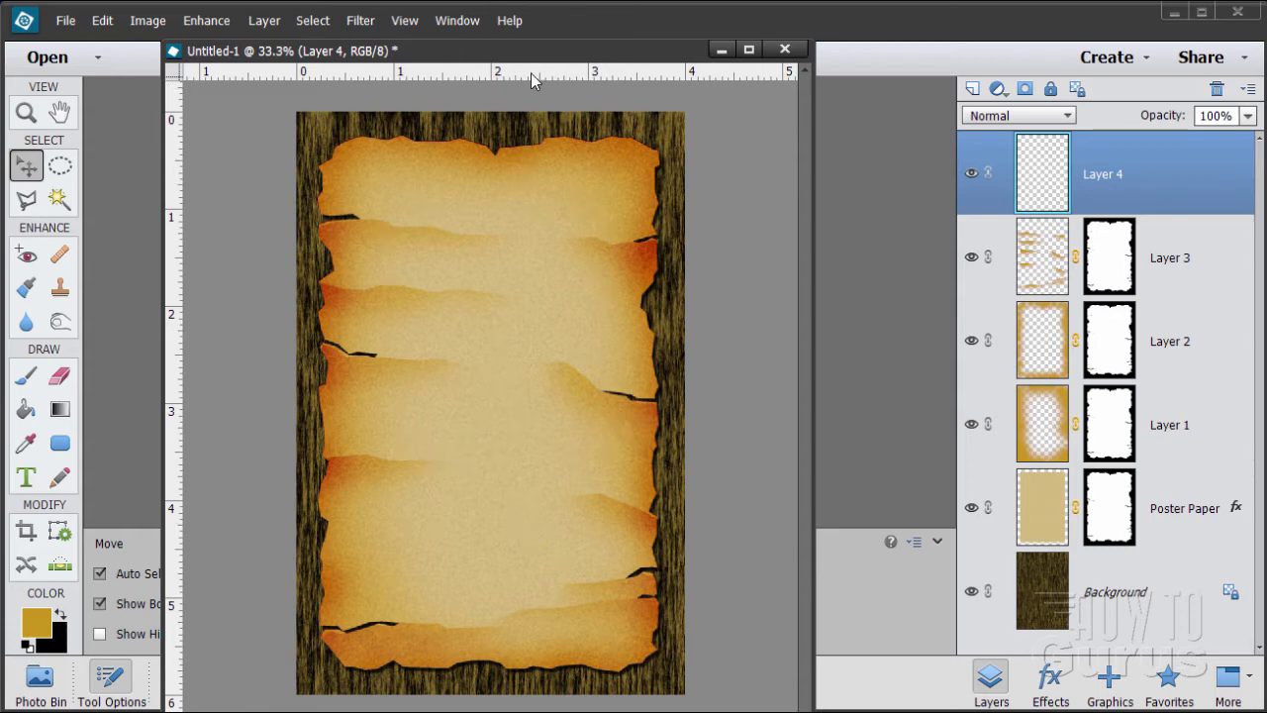
Choose the first 50 px brush from the Natural Brushes 2 set for the Brush tool.
{"action": "left_click_drag", "start_coordinate": [540, 51], "coordinate": [938, 28]}
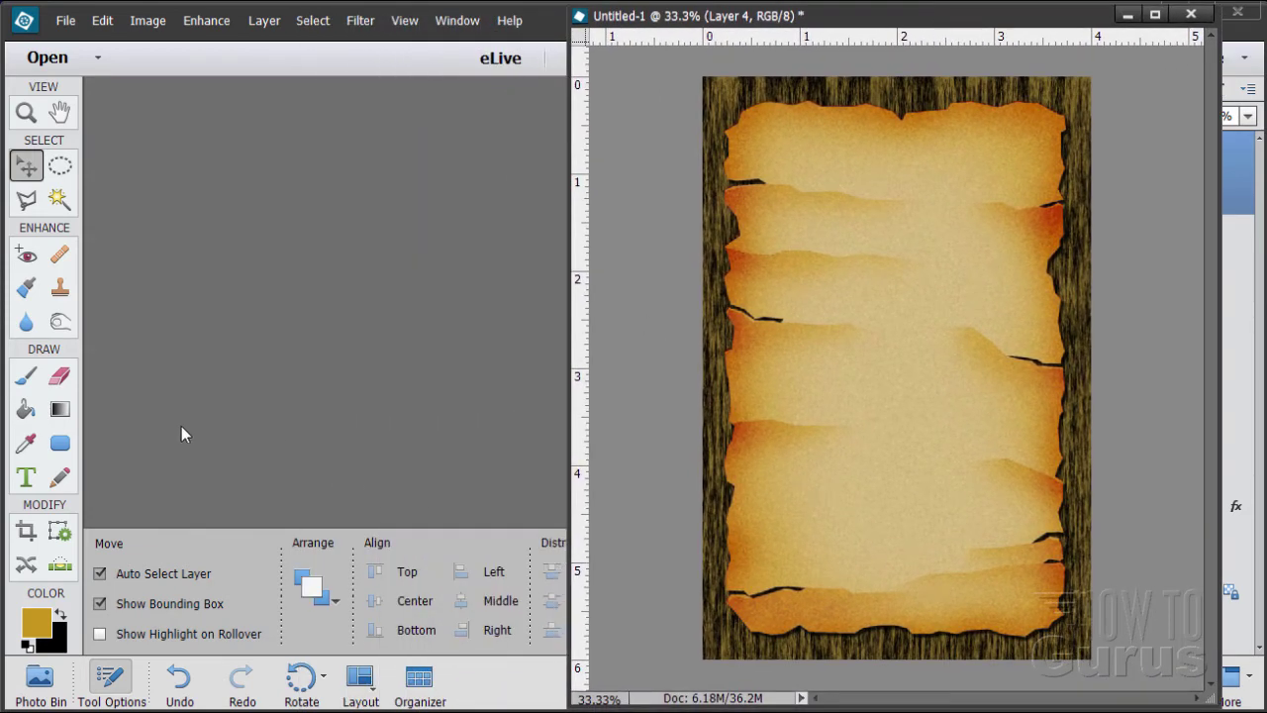
{"action": "left_click", "coordinate": [26, 376]}
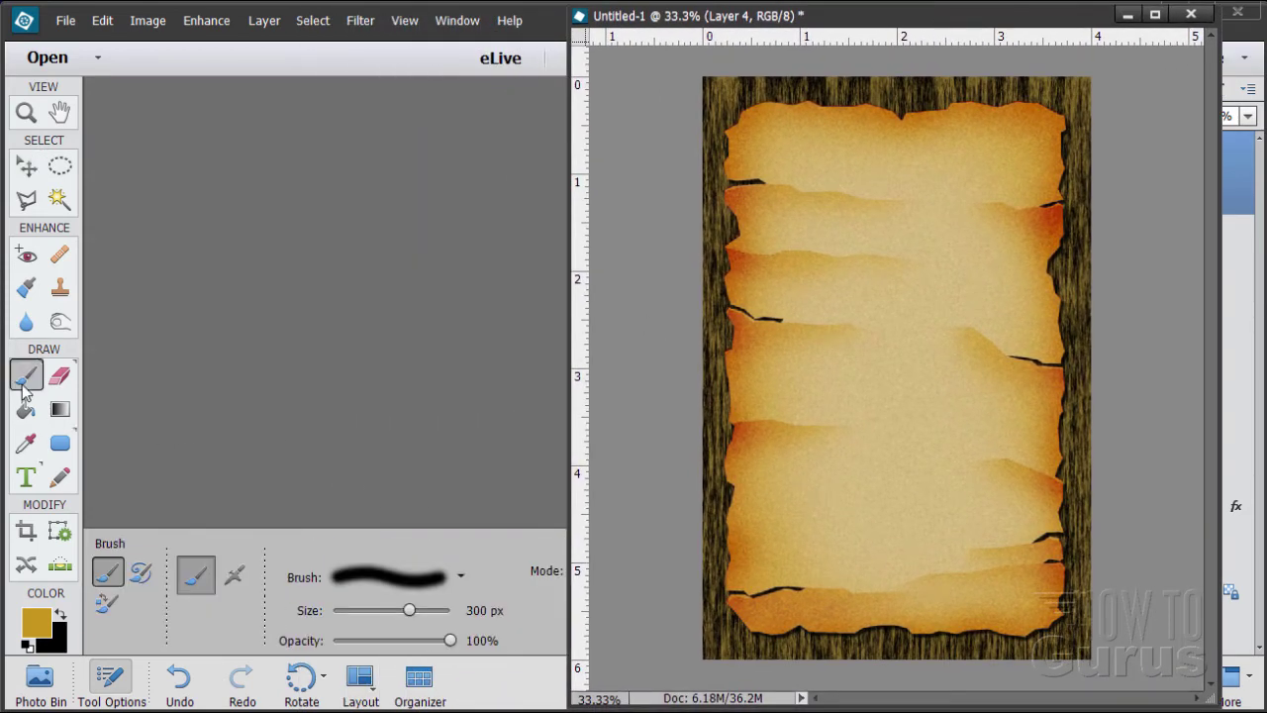
{"action": "left_click", "coordinate": [386, 581]}
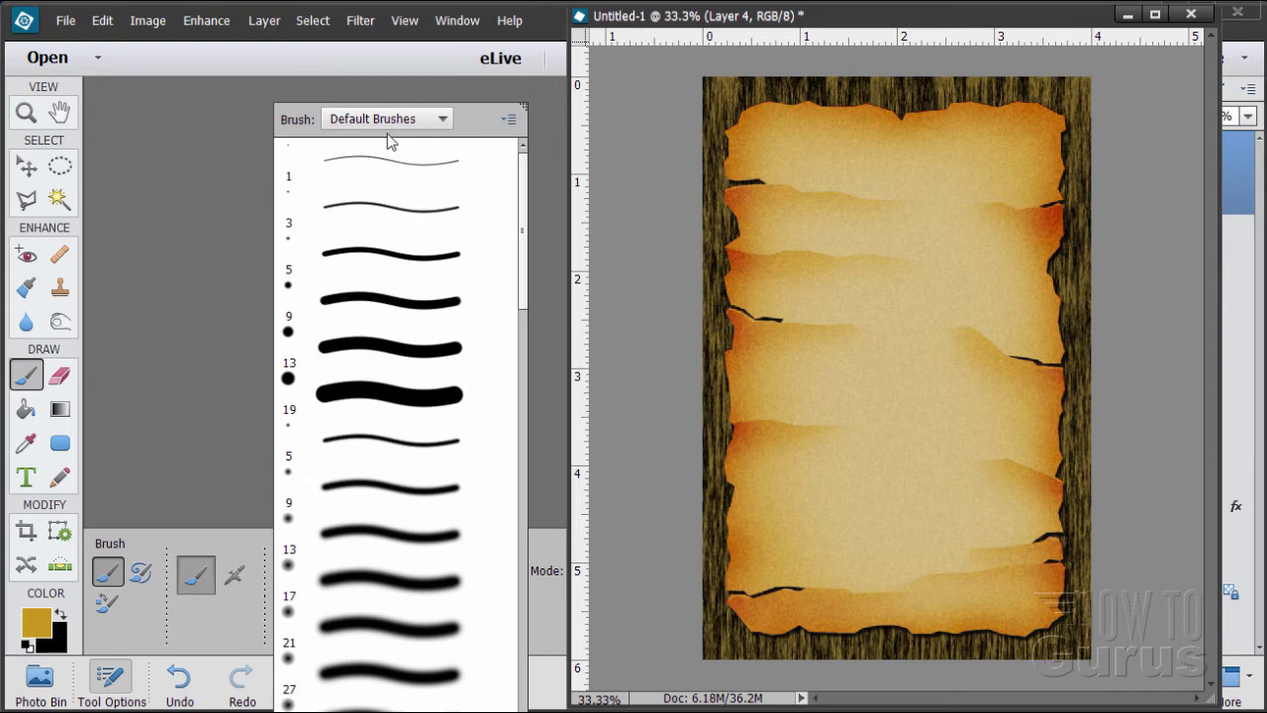
{"action": "left_click", "coordinate": [383, 120]}
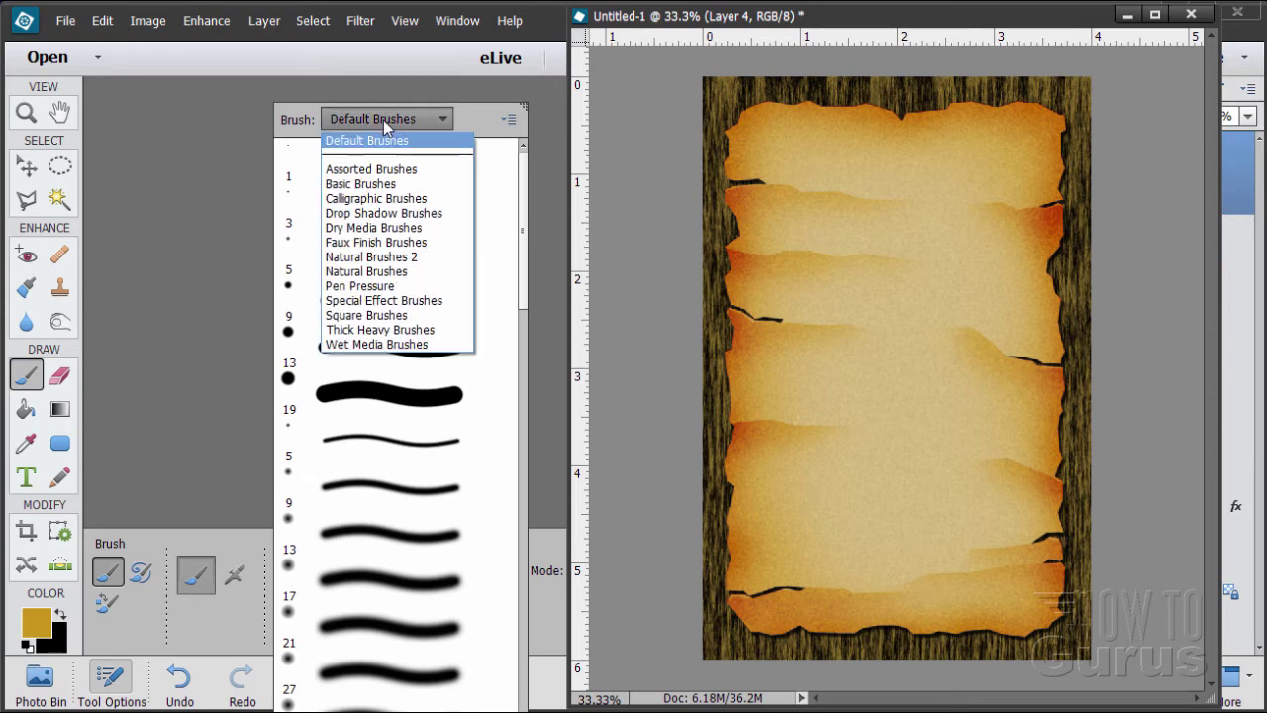
{"action": "left_click", "coordinate": [393, 259]}
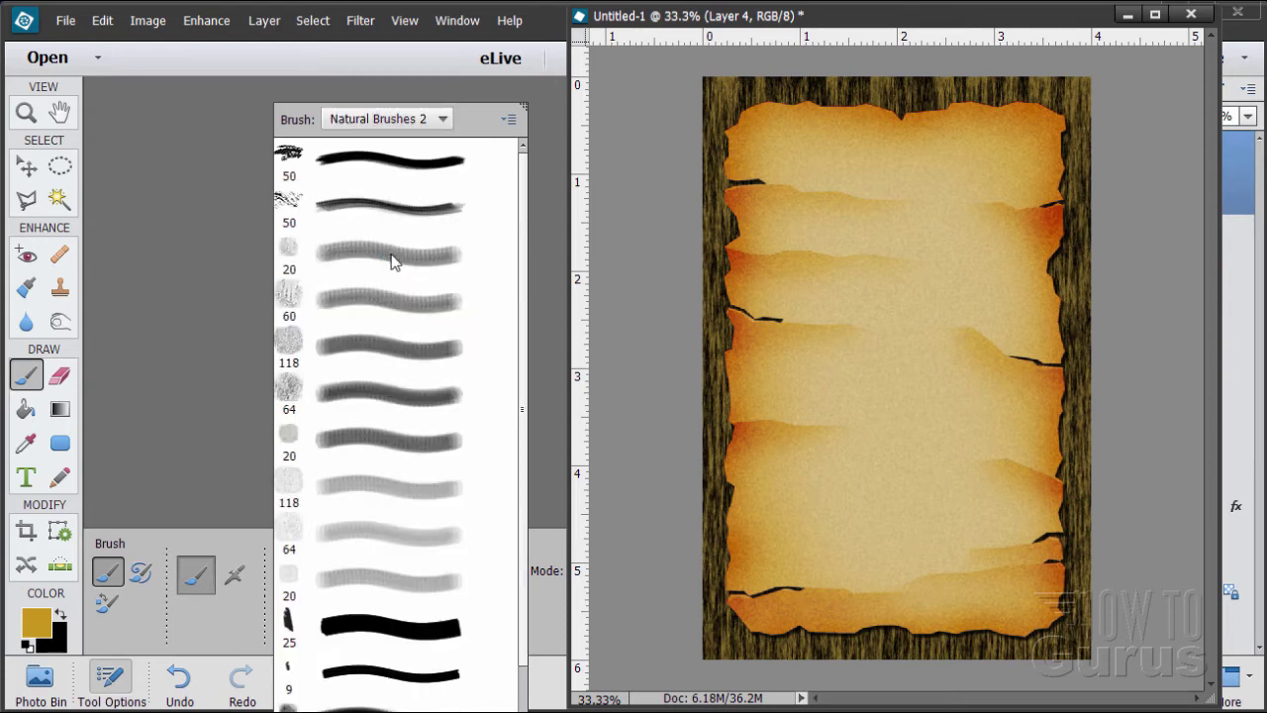
{"action": "left_click", "coordinate": [297, 162]}
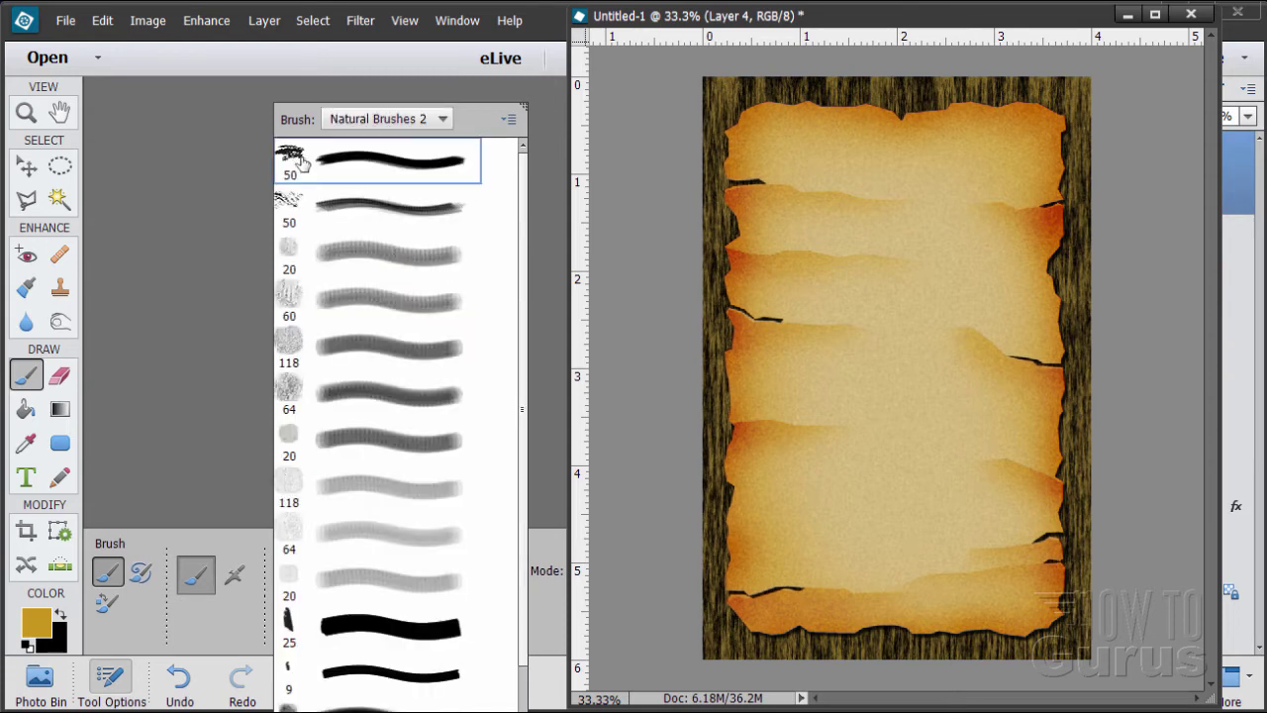
{"action": "double_click", "coordinate": [371, 165]}
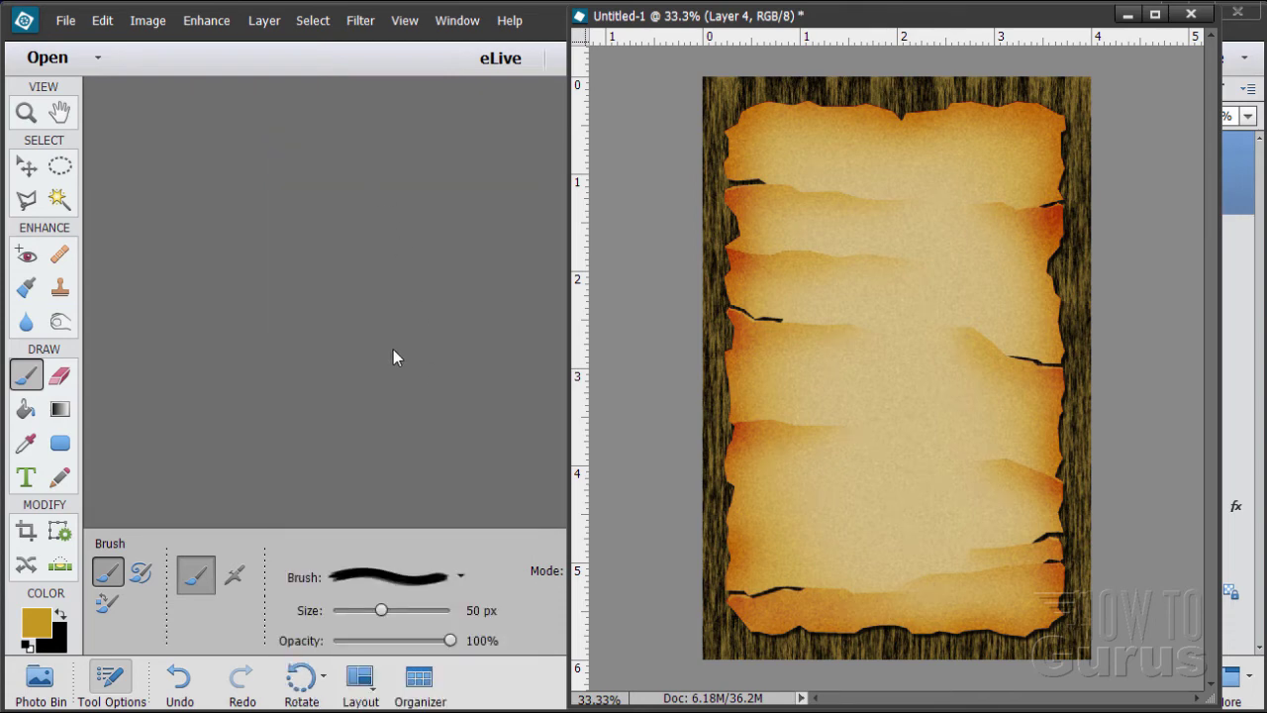
Set the brush size to 20 px and dock the floating document window back into the workspace.
{"action": "left_click", "coordinate": [473, 611]}
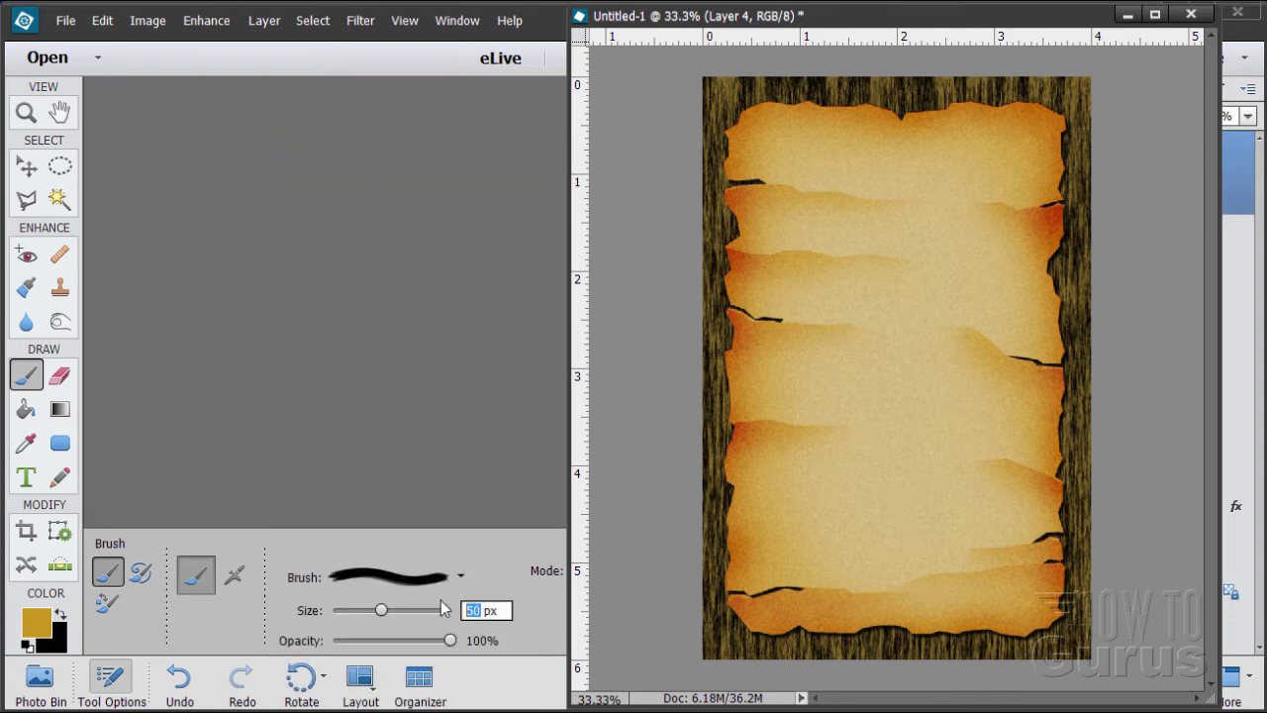
{"action": "type", "text": "20"}
{"action": "key", "text": "Return"}
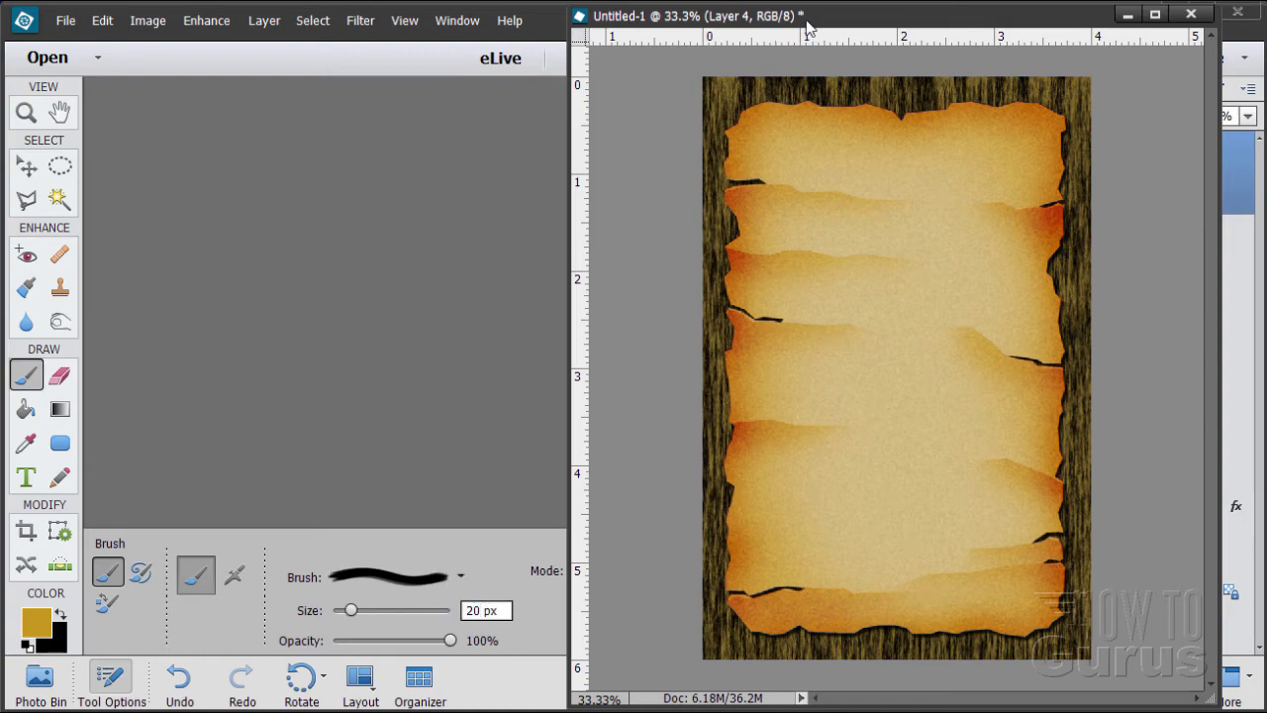
{"action": "left_click_drag", "start_coordinate": [807, 28], "coordinate": [389, 103]}
{"action": "left_click_drag", "start_coordinate": [372, 87], "coordinate": [372, 89]}
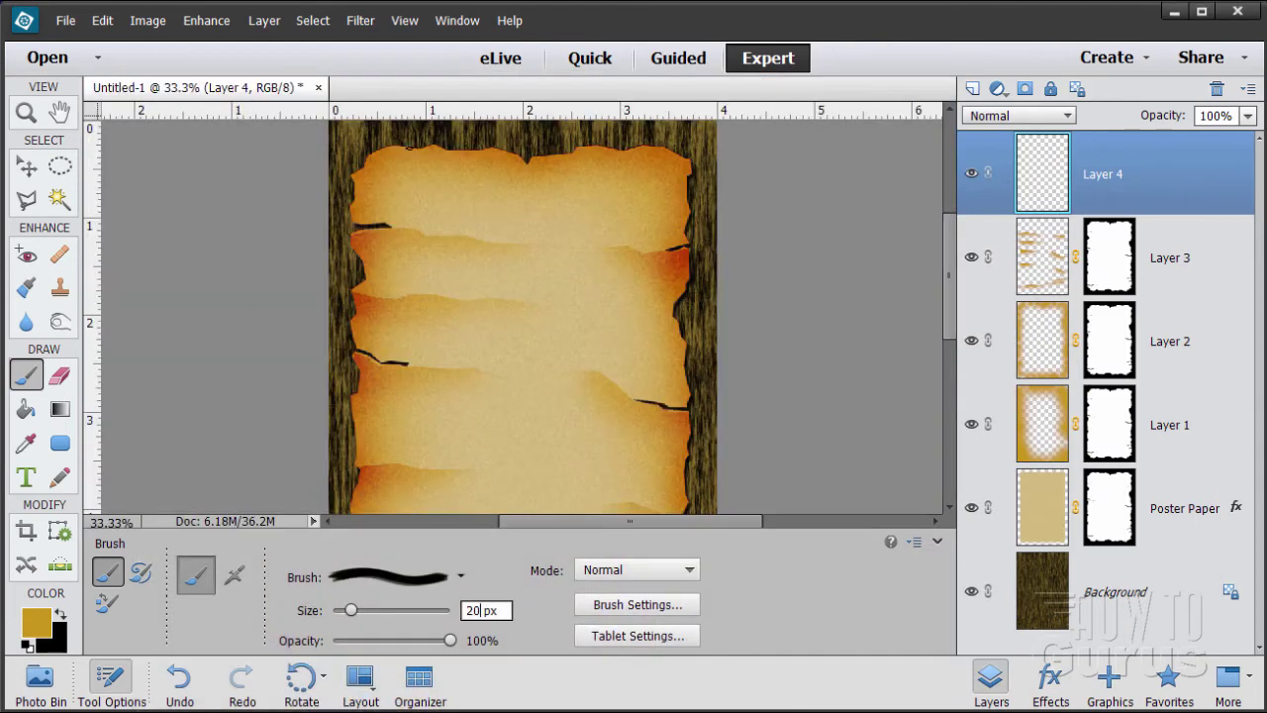
Set the brush spacing to 1000% and its scatter to 100%.
{"action": "left_click", "coordinate": [641, 605]}
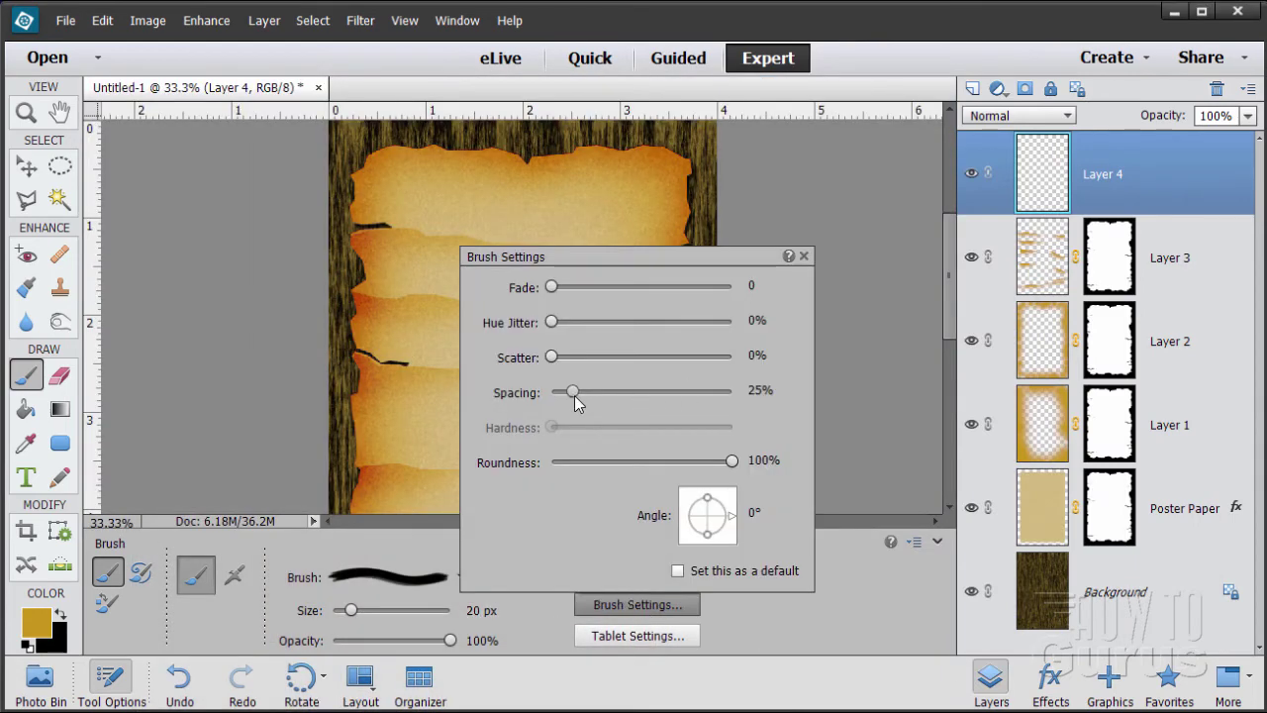
{"action": "left_click_drag", "start_coordinate": [577, 392], "coordinate": [795, 396]}
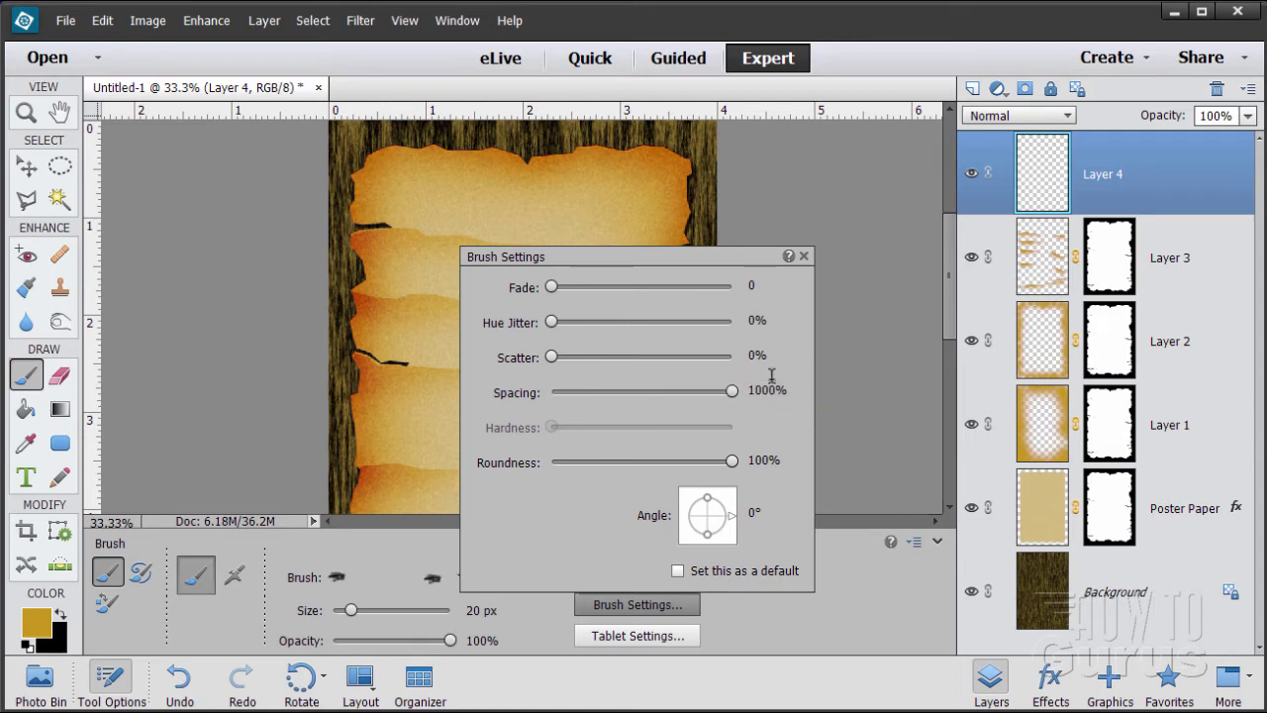
{"action": "left_click_drag", "start_coordinate": [553, 358], "coordinate": [806, 378]}
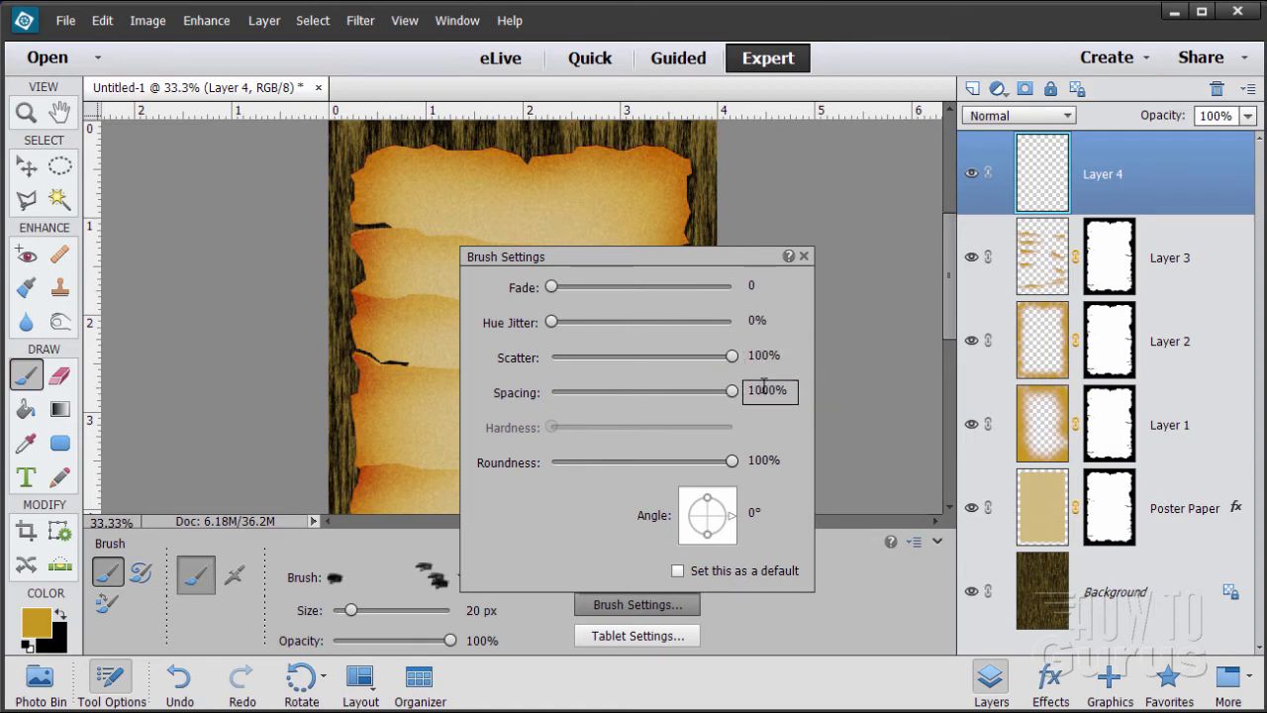
{"action": "left_click", "coordinate": [803, 256]}
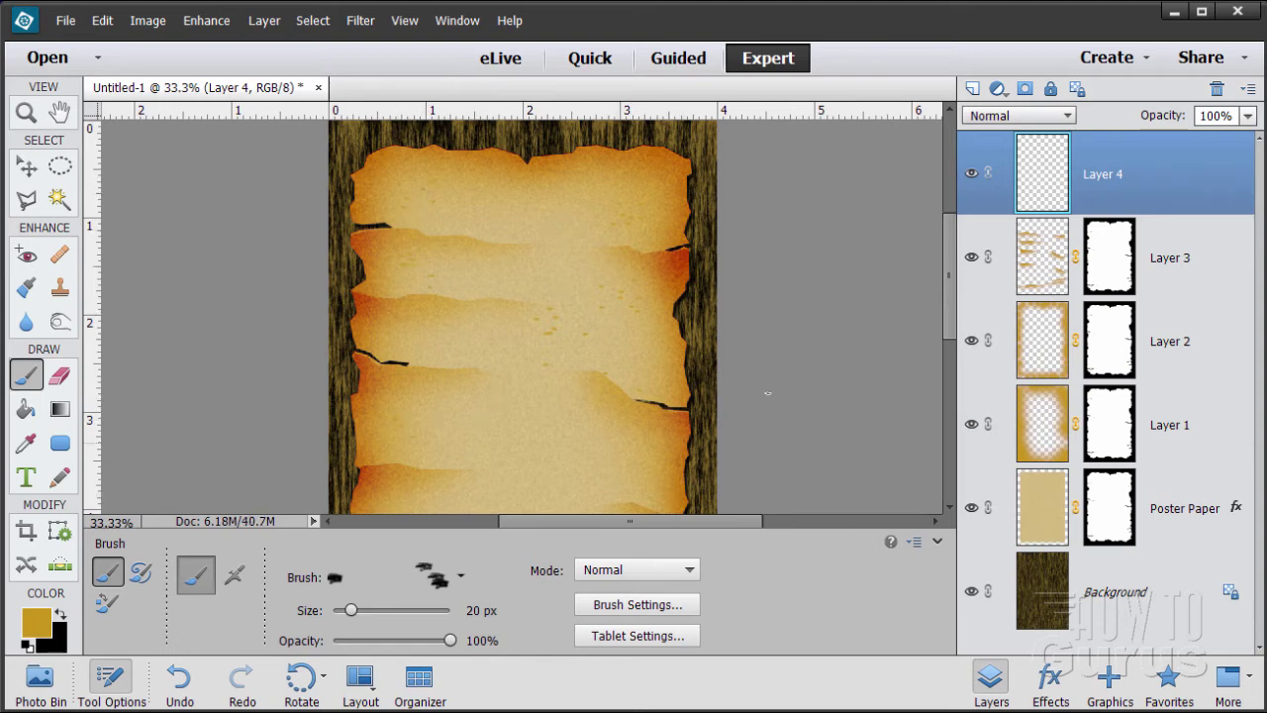
Paint small scattered gold speckles over the whole length of the paper on Layer 4.
{"action": "scroll", "coordinate": [767, 393], "scroll_direction": "down", "scroll_amount": 3}
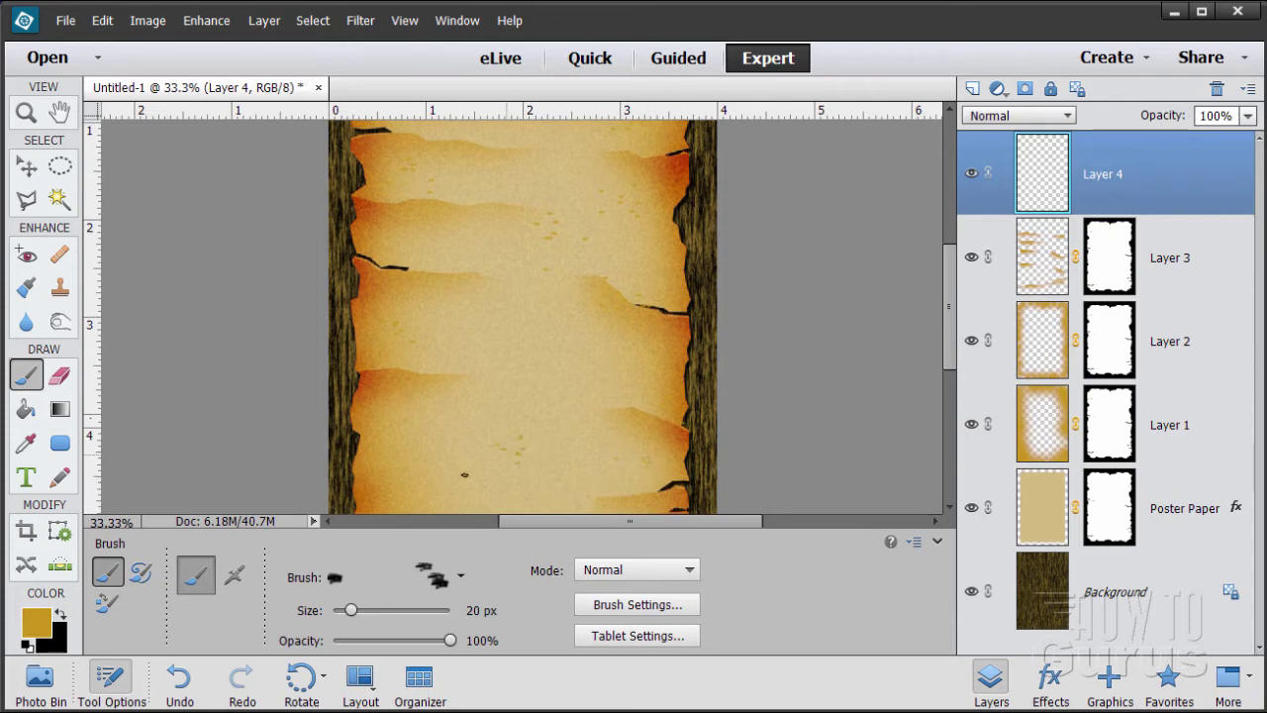
{"action": "scroll", "coordinate": [409, 478], "scroll_direction": "down", "scroll_amount": 3}
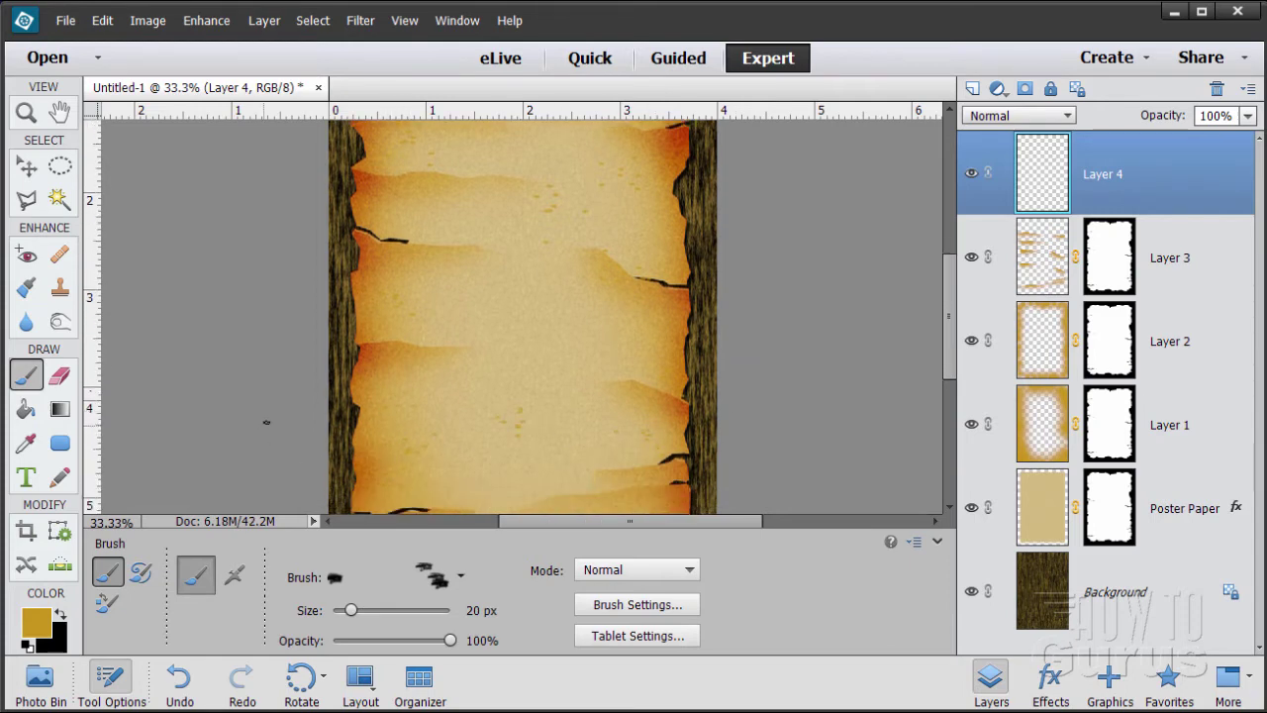
{"action": "scroll", "coordinate": [655, 452], "scroll_direction": "down", "scroll_amount": 1}
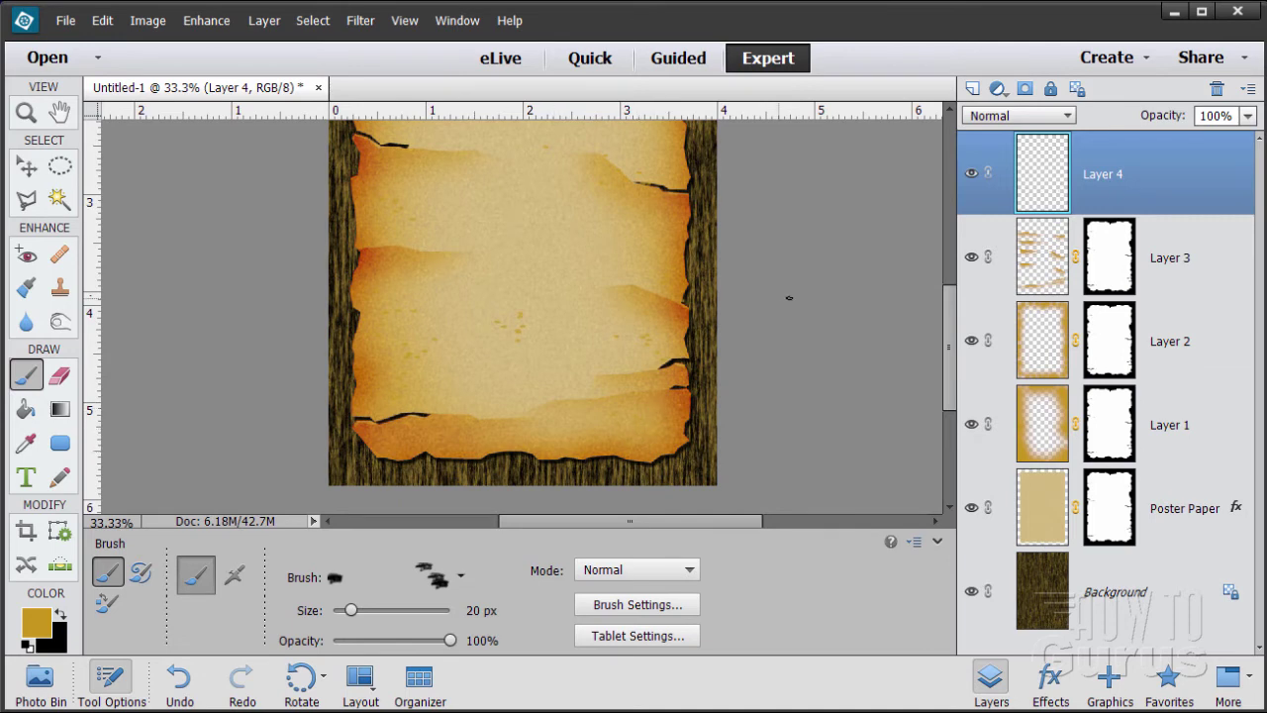
{"action": "left_click_drag", "start_coordinate": [945, 376], "coordinate": [945, 292]}
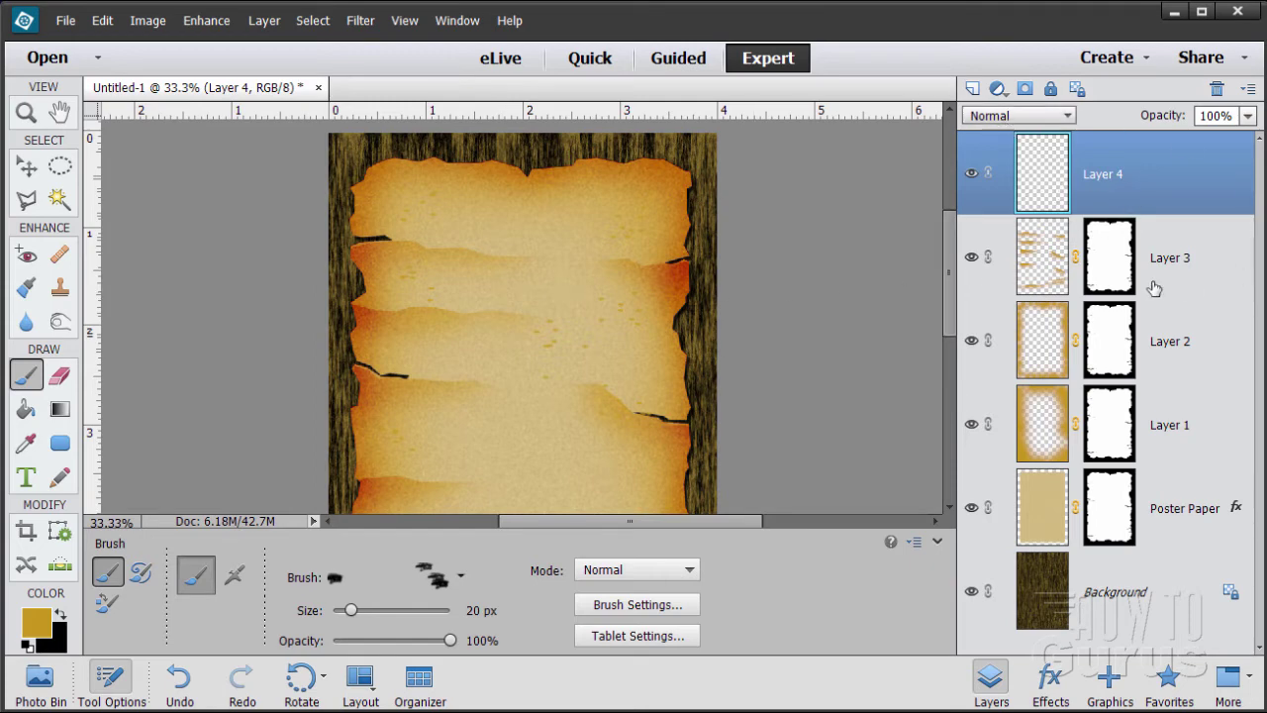
Copy the layer mask of Layer 3 onto Layer 4.
{"action": "left_click", "coordinate": [1109, 261]}
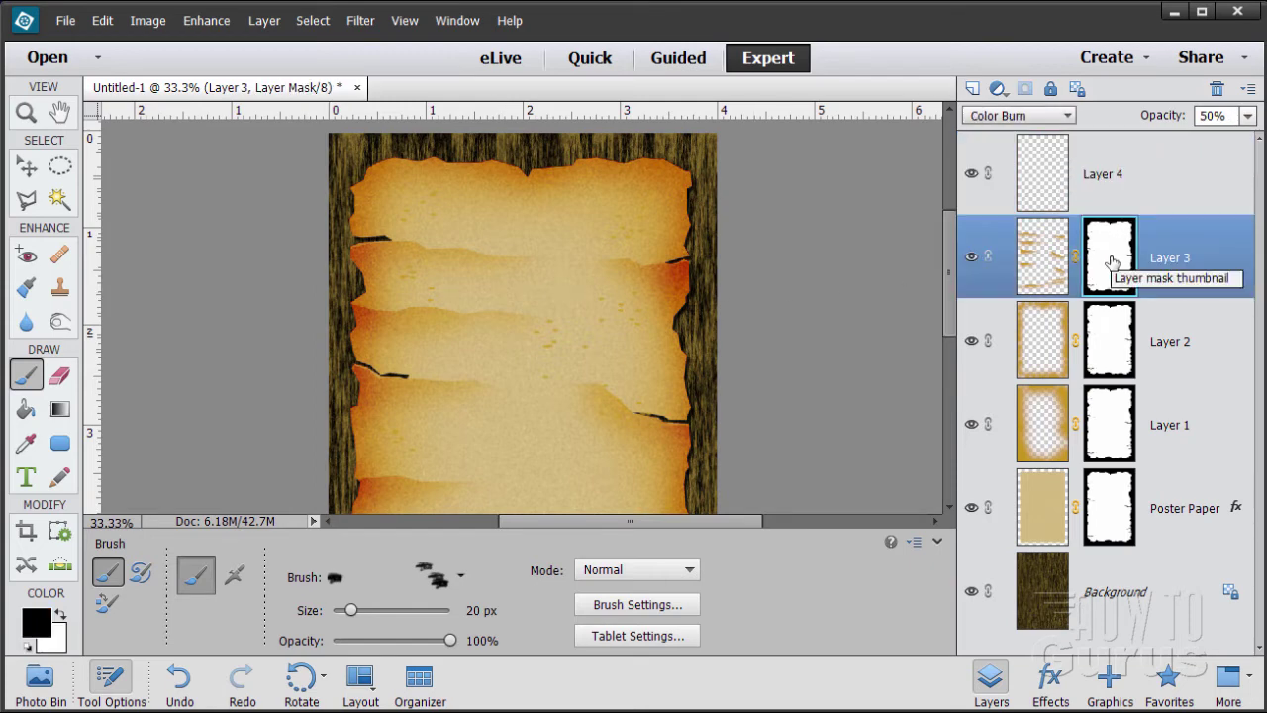
{"action": "left_click_drag", "start_coordinate": [1112, 262], "coordinate": [1107, 188]}
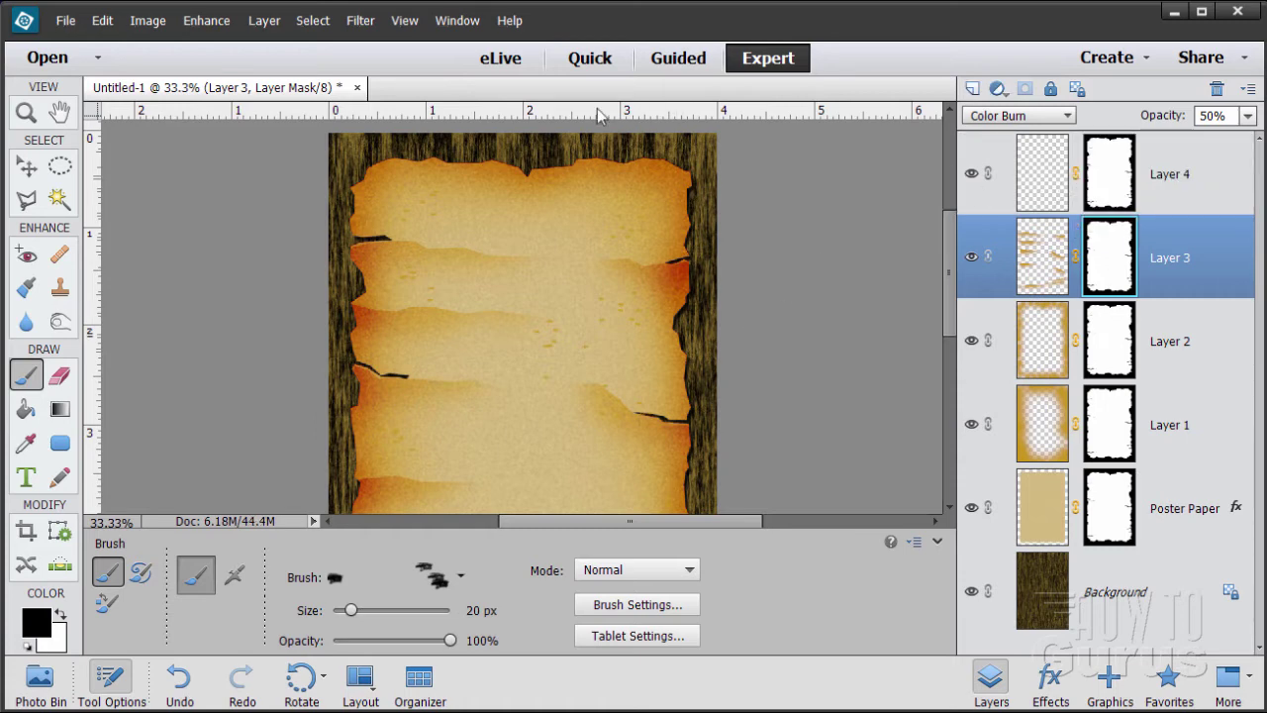
Set the blend mode of Layer 4 to Color Burn, and open the blend mode choices again.
{"action": "left_click", "coordinate": [1067, 115]}
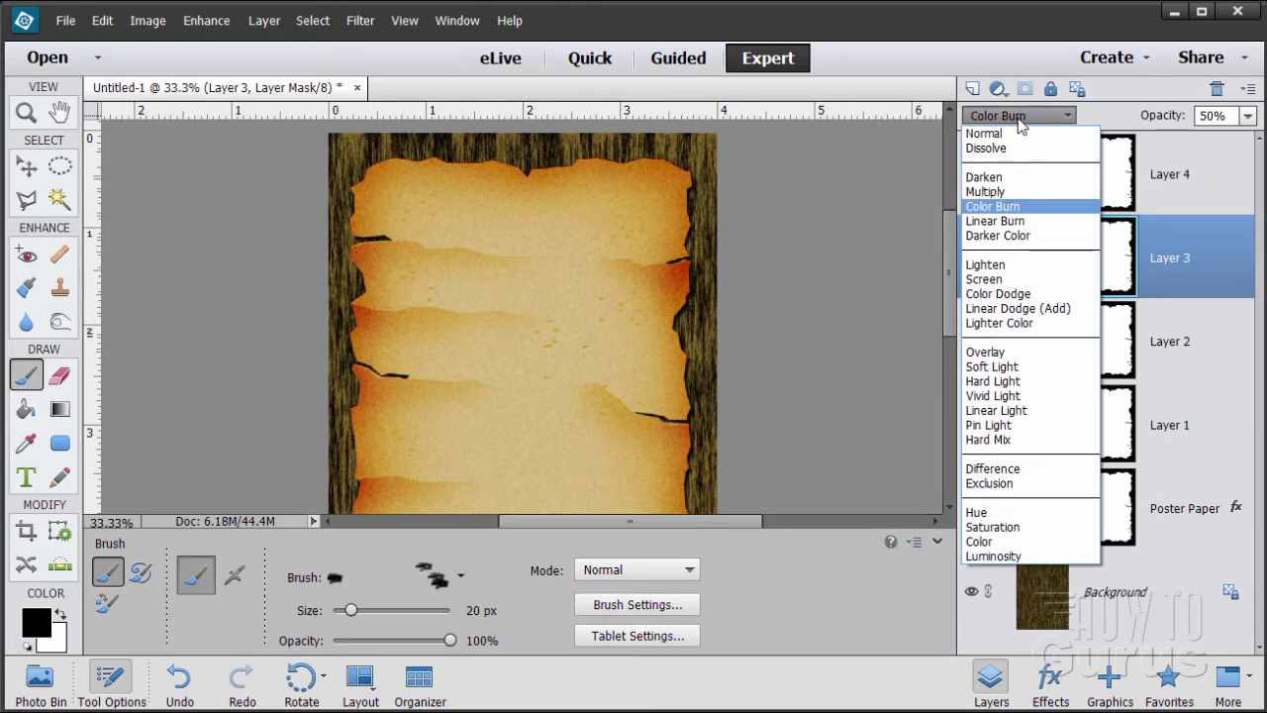
{"action": "left_click", "coordinate": [1067, 115]}
{"action": "left_click", "coordinate": [1068, 148]}
{"action": "left_click", "coordinate": [1006, 116]}
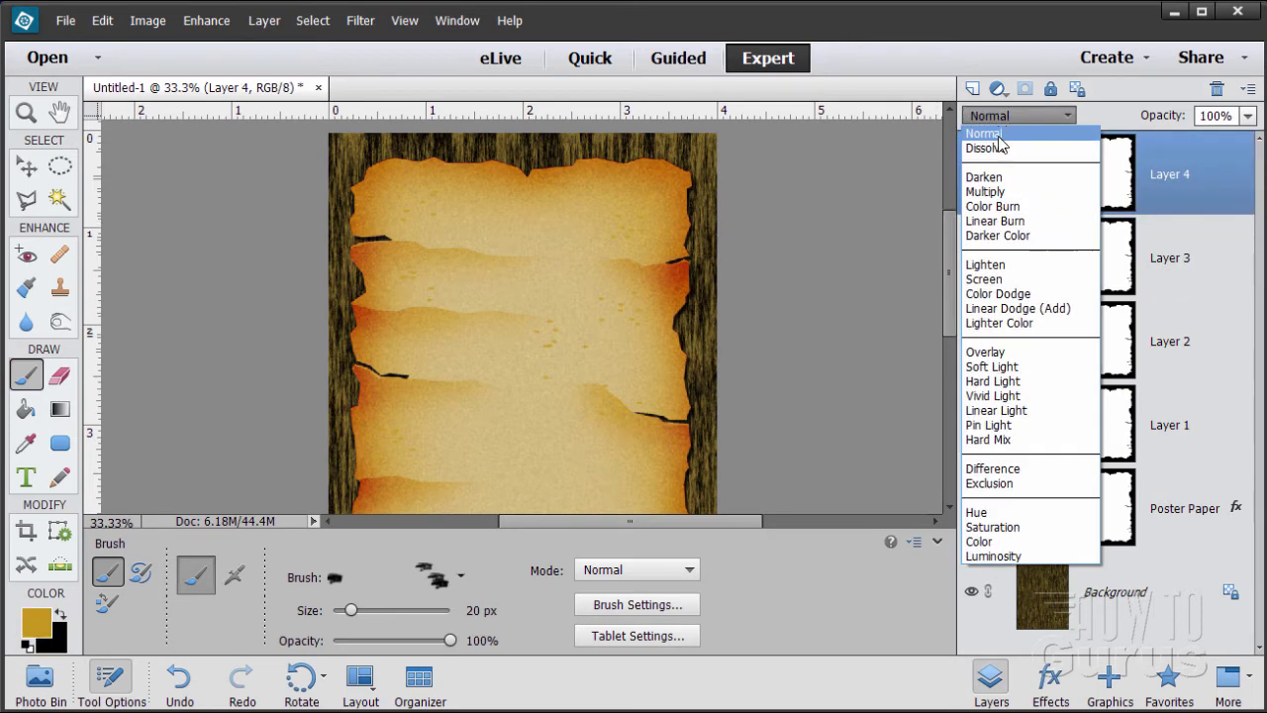
{"action": "left_click", "coordinate": [995, 206]}
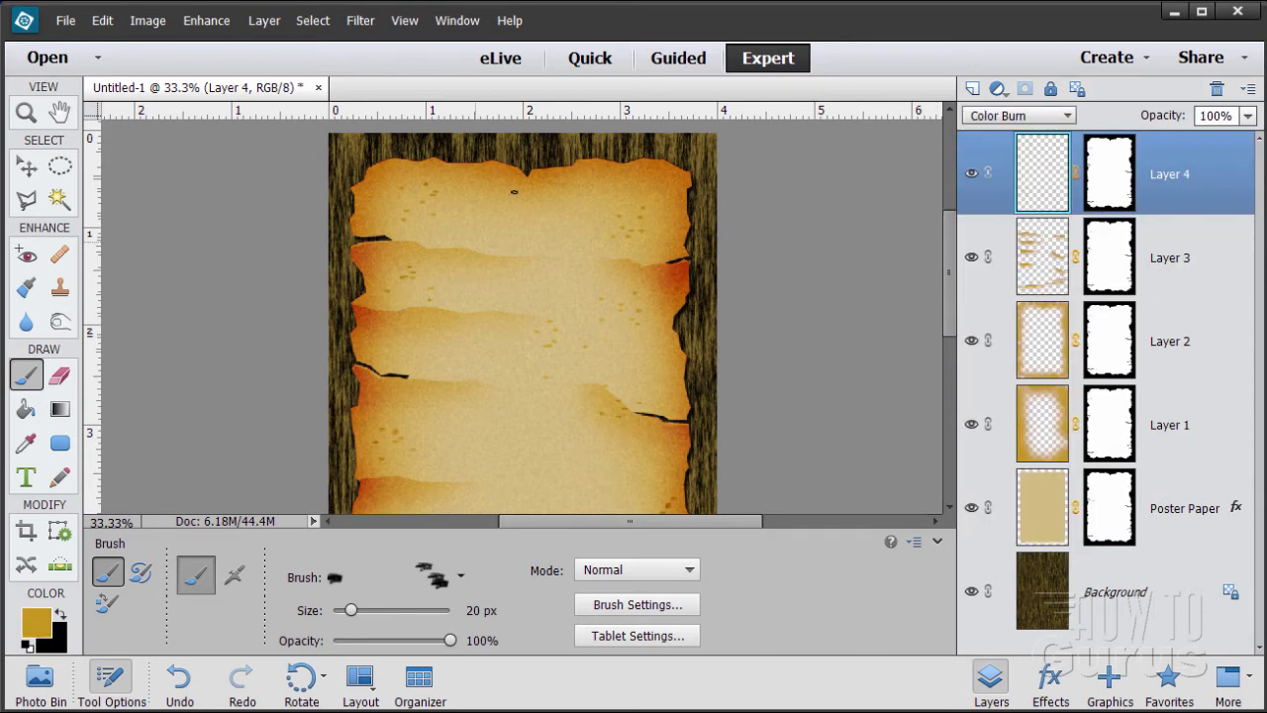
{"action": "left_click", "coordinate": [999, 116]}
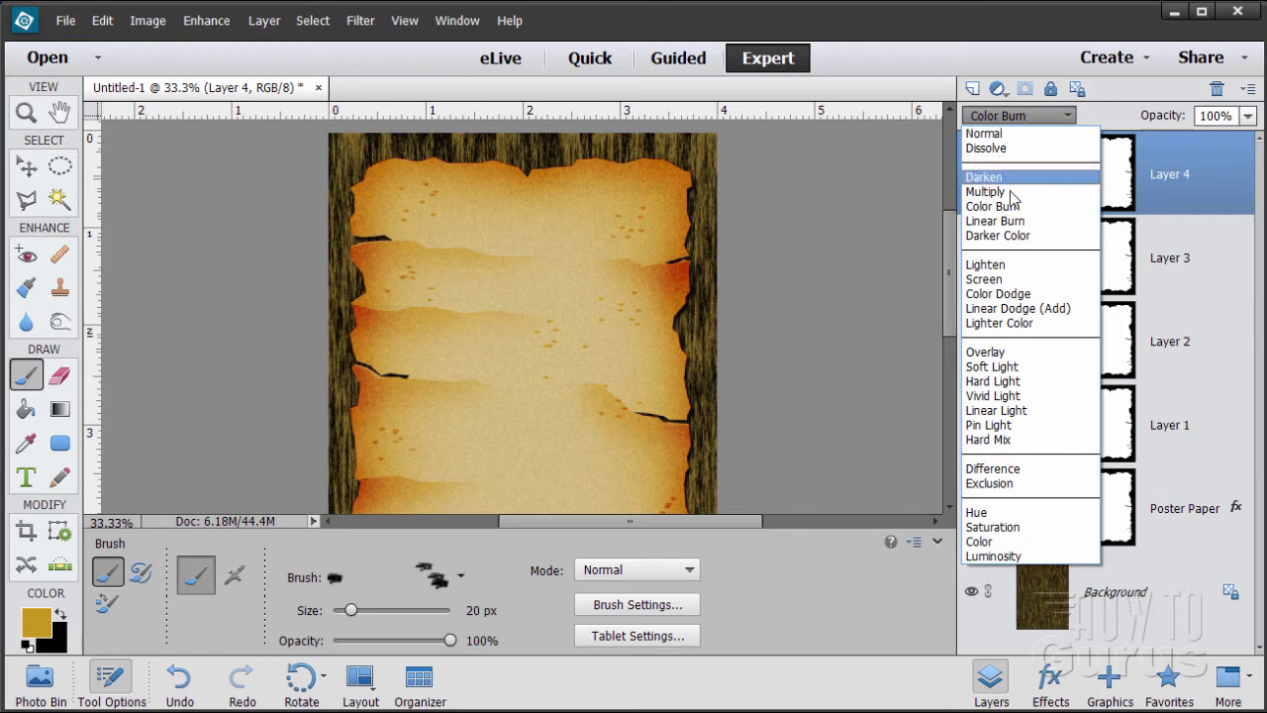
Set the blend mode of Layer 4 to Linear Burn.
{"action": "left_click", "coordinate": [1009, 192]}
{"action": "left_click", "coordinate": [1010, 116]}
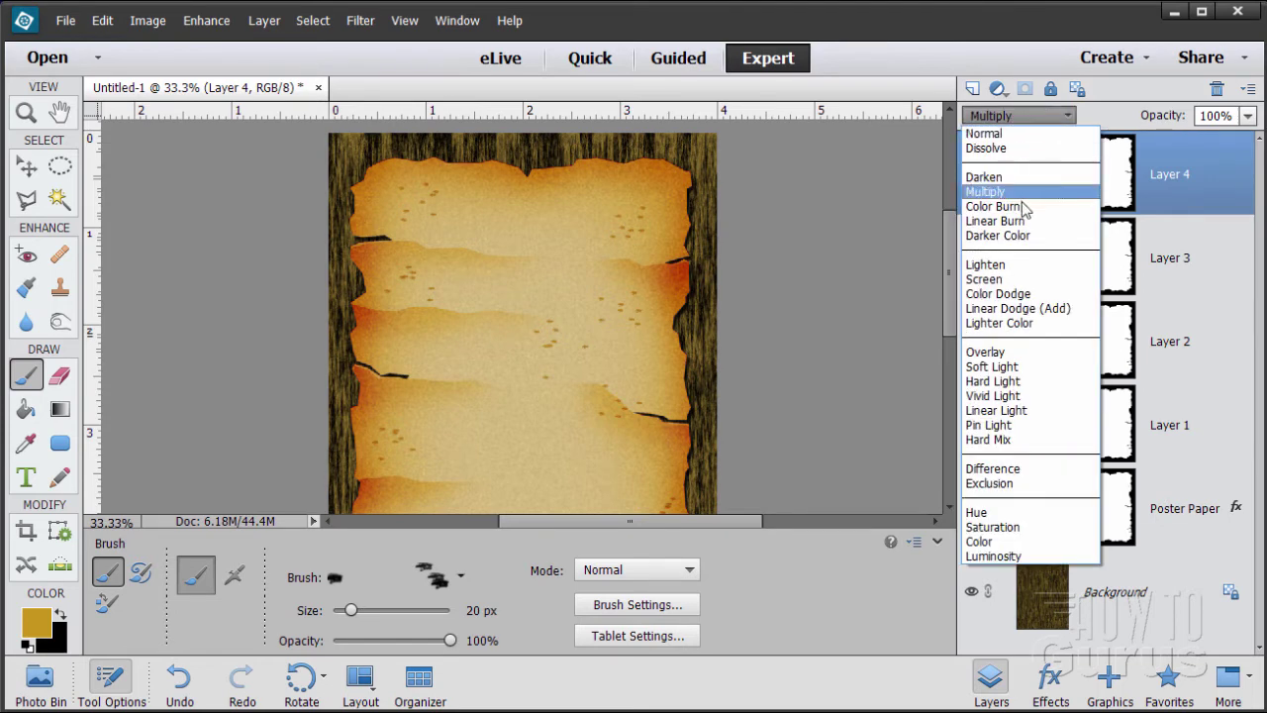
{"action": "left_click", "coordinate": [1023, 222]}
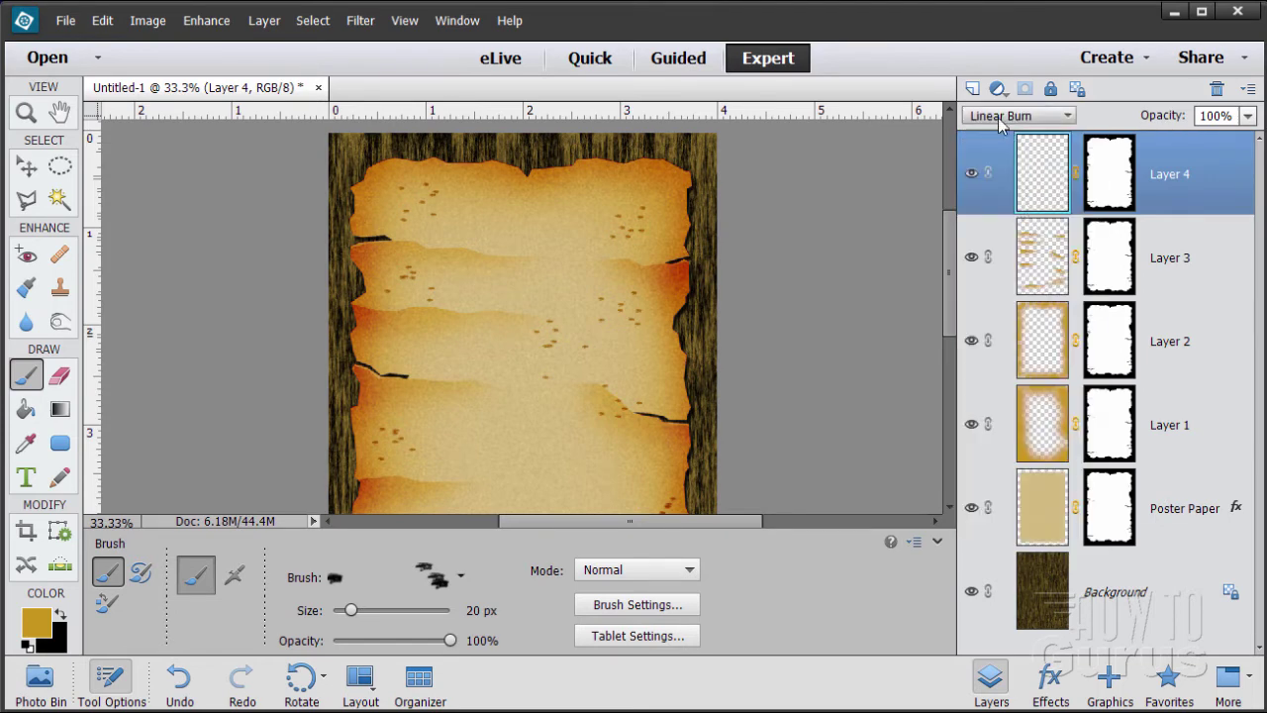
Reduce the opacity of Layer 4 to 25%.
{"action": "left_click", "coordinate": [1247, 115]}
{"action": "left_click", "coordinate": [1203, 140]}
{"action": "left_click_drag", "start_coordinate": [1202, 141], "coordinate": [1181, 141]}
{"action": "left_click", "coordinate": [1216, 116]}
{"action": "left_click", "coordinate": [1173, 117]}
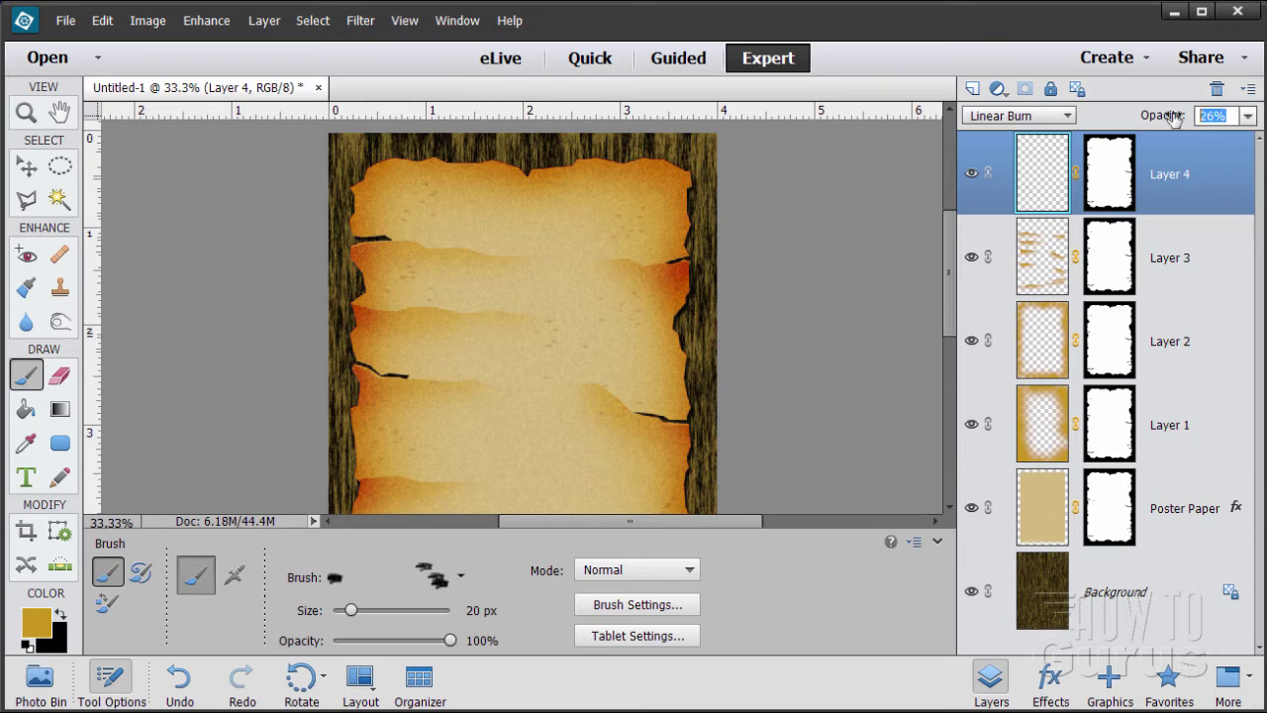
{"action": "type", "text": "25"}
{"action": "left_click_drag", "start_coordinate": [948, 283], "coordinate": [973, 276]}
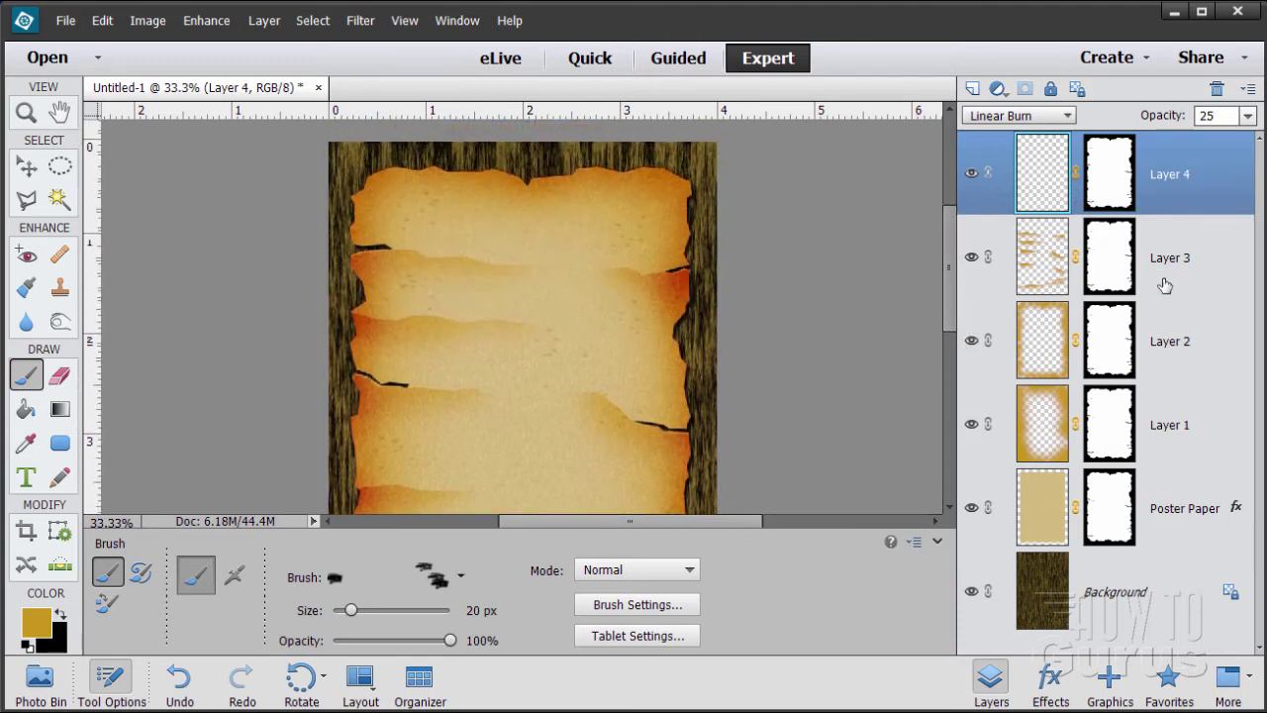
Rename Layer 1 as "dark 1" and Layer 2 as "dark 2".
{"action": "left_click", "coordinate": [1184, 428]}
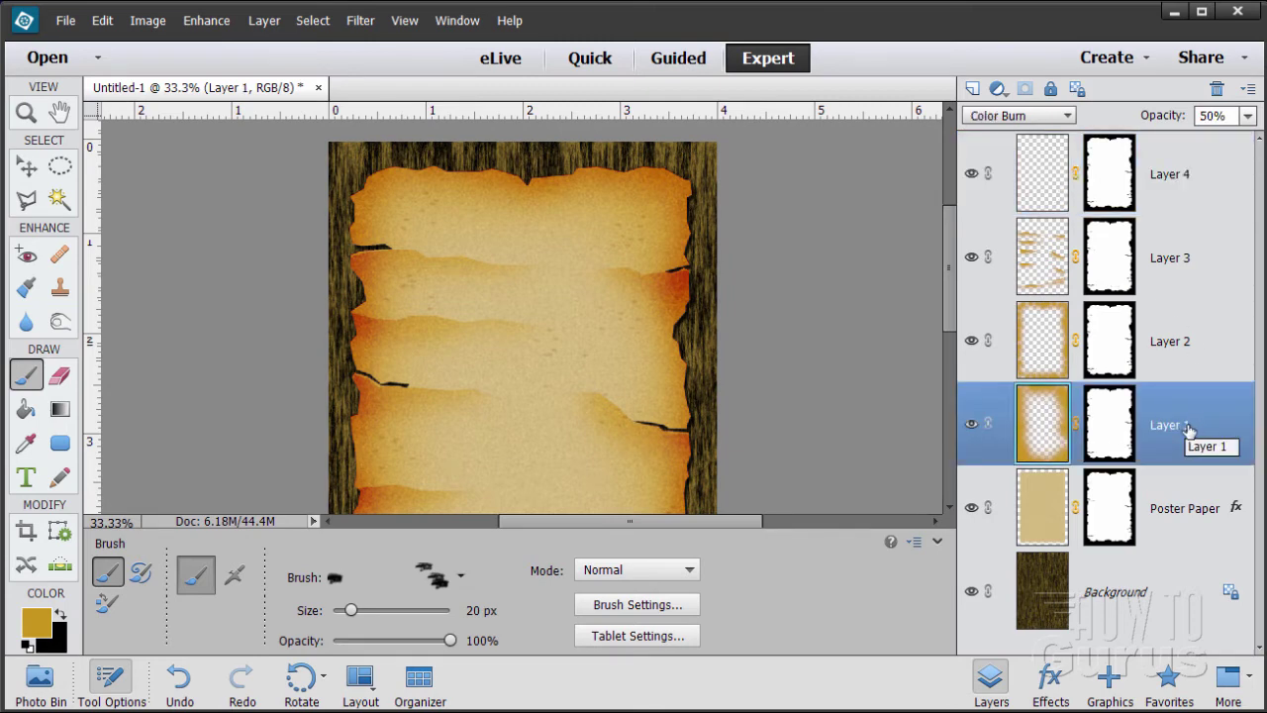
{"action": "double_click", "coordinate": [1176, 426]}
{"action": "type", "text": "dark"}
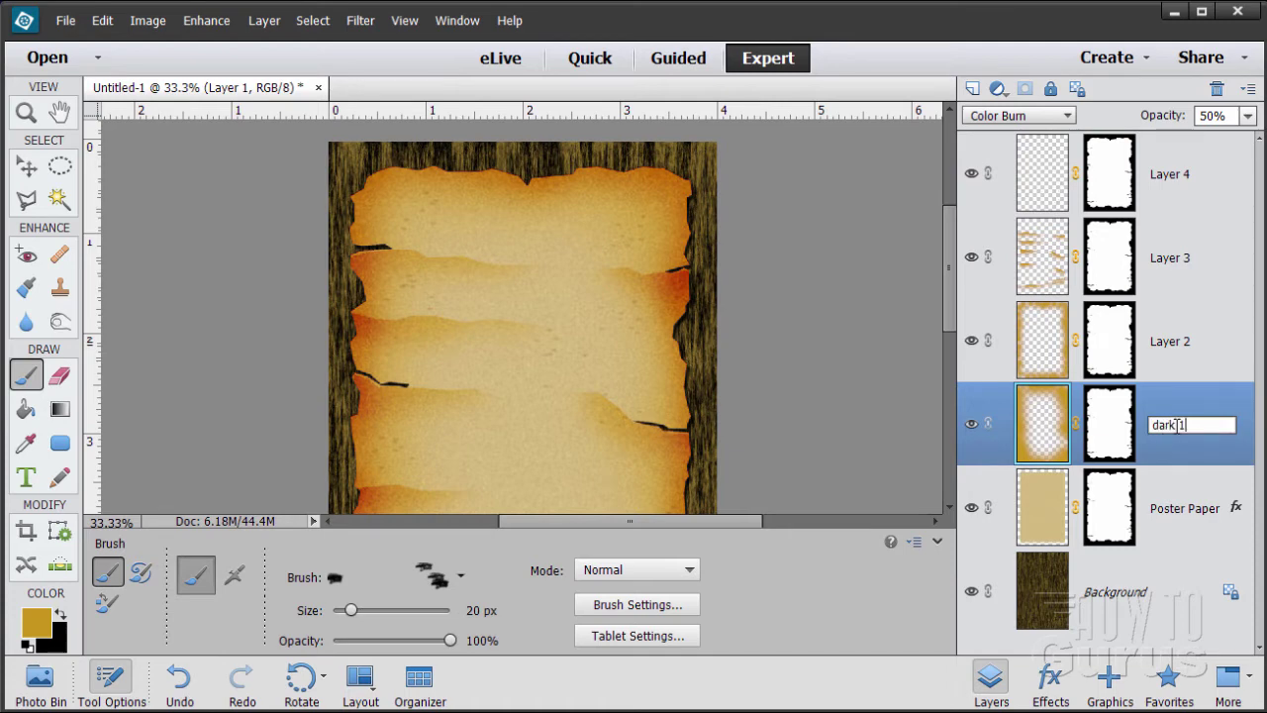
{"action": "type", "text": " 1"}
{"action": "double_click", "coordinate": [1165, 341]}
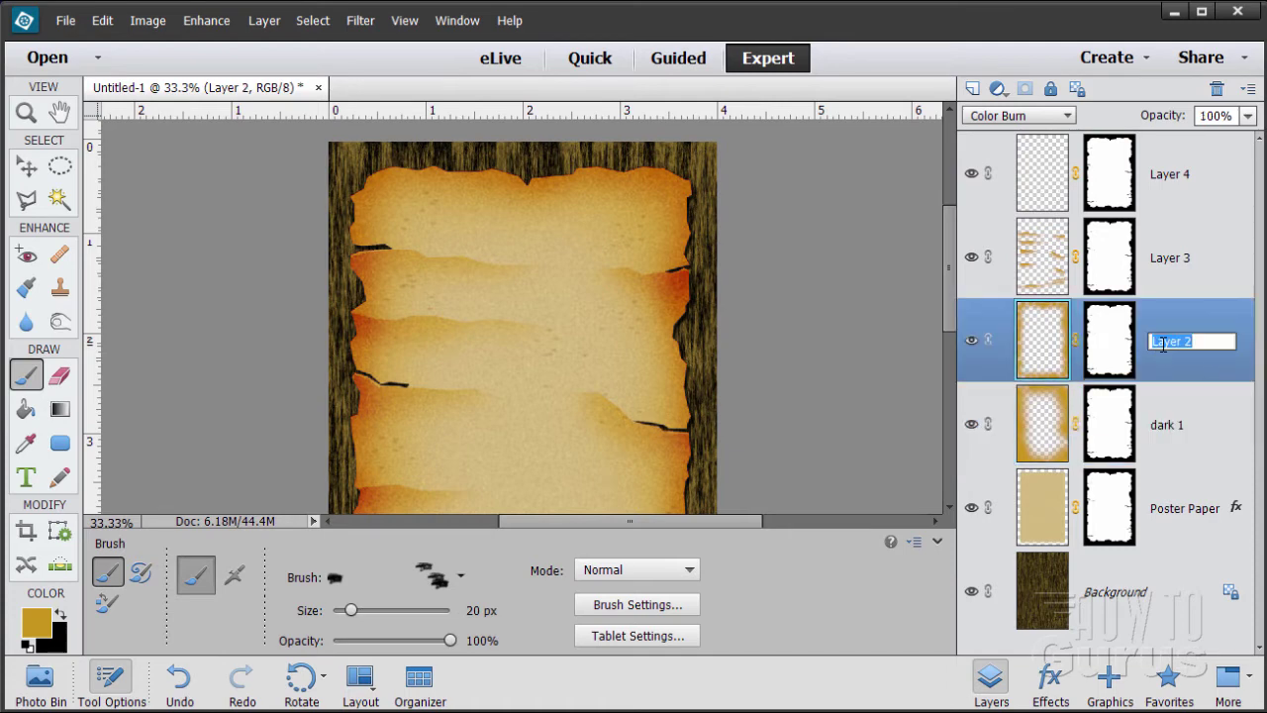
{"action": "type", "text": "dark"}
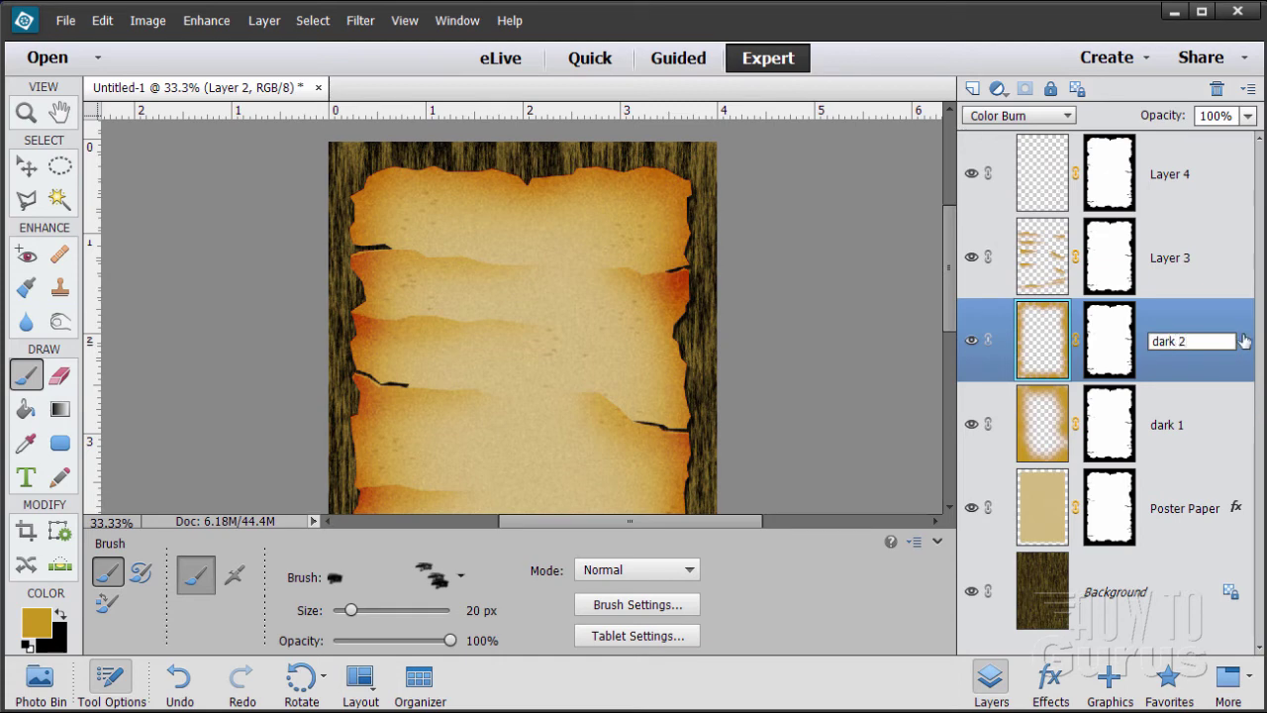
Rename Layer 3 as "folds" and Layer 4 as "spots".
{"action": "double_click", "coordinate": [1169, 258]}
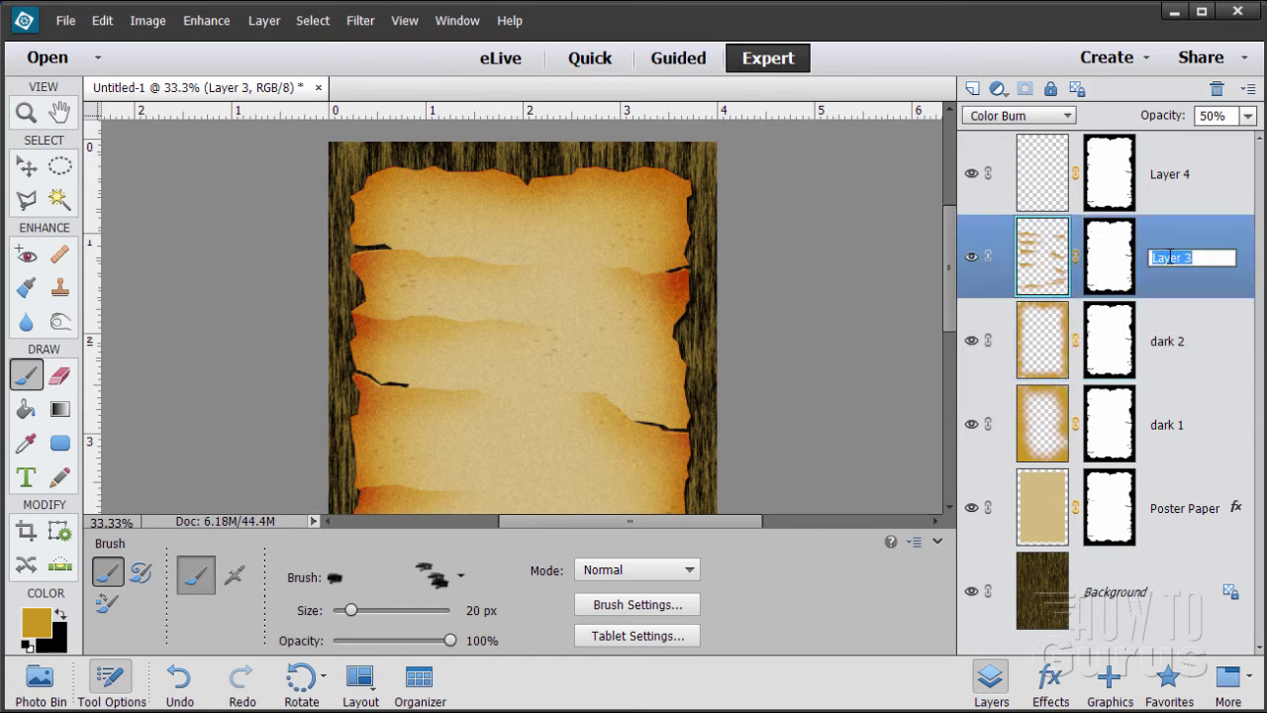
{"action": "type", "text": "folds"}
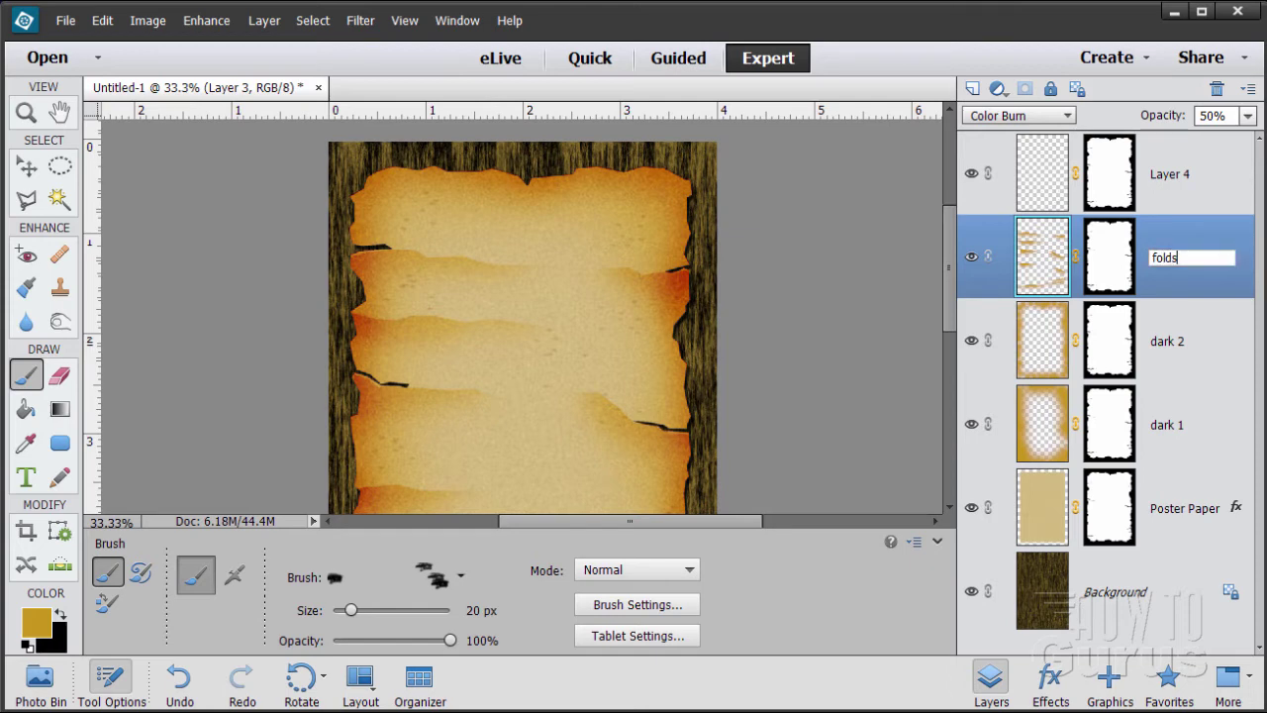
{"action": "double_click", "coordinate": [1170, 174]}
{"action": "type", "text": "spo"}
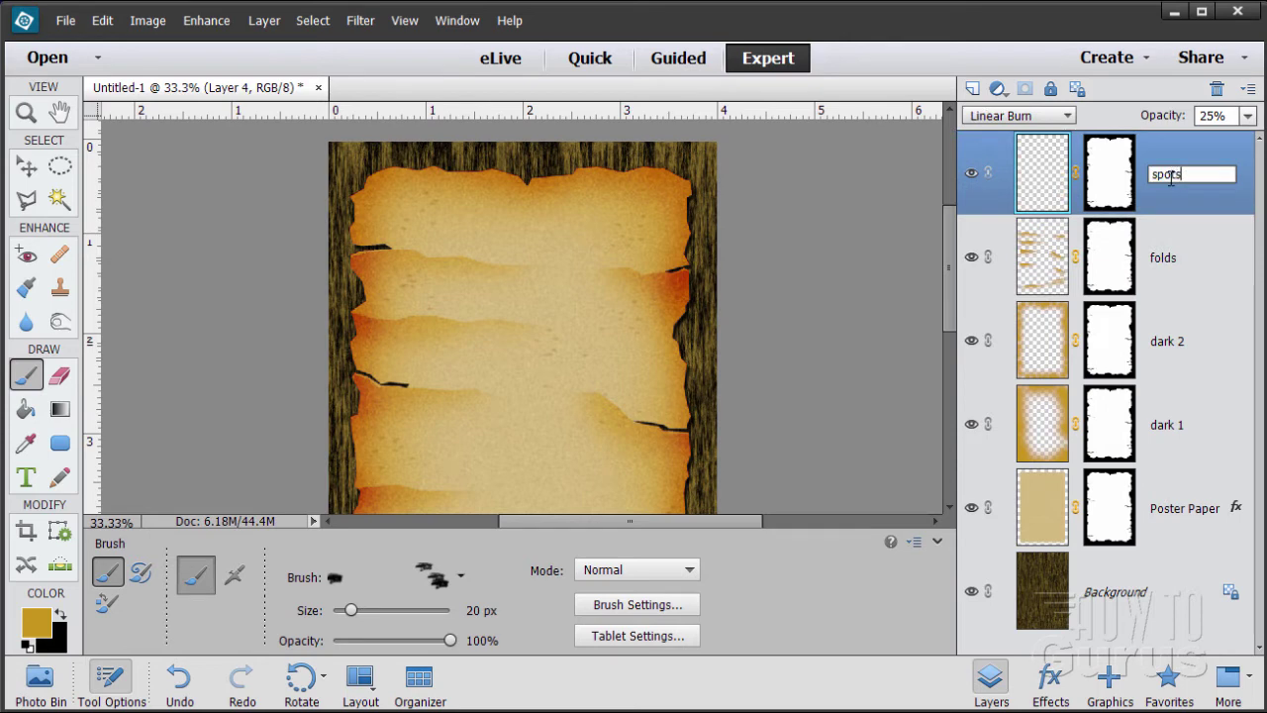
{"action": "type", "text": "ts"}
{"action": "left_click", "coordinate": [1180, 201]}
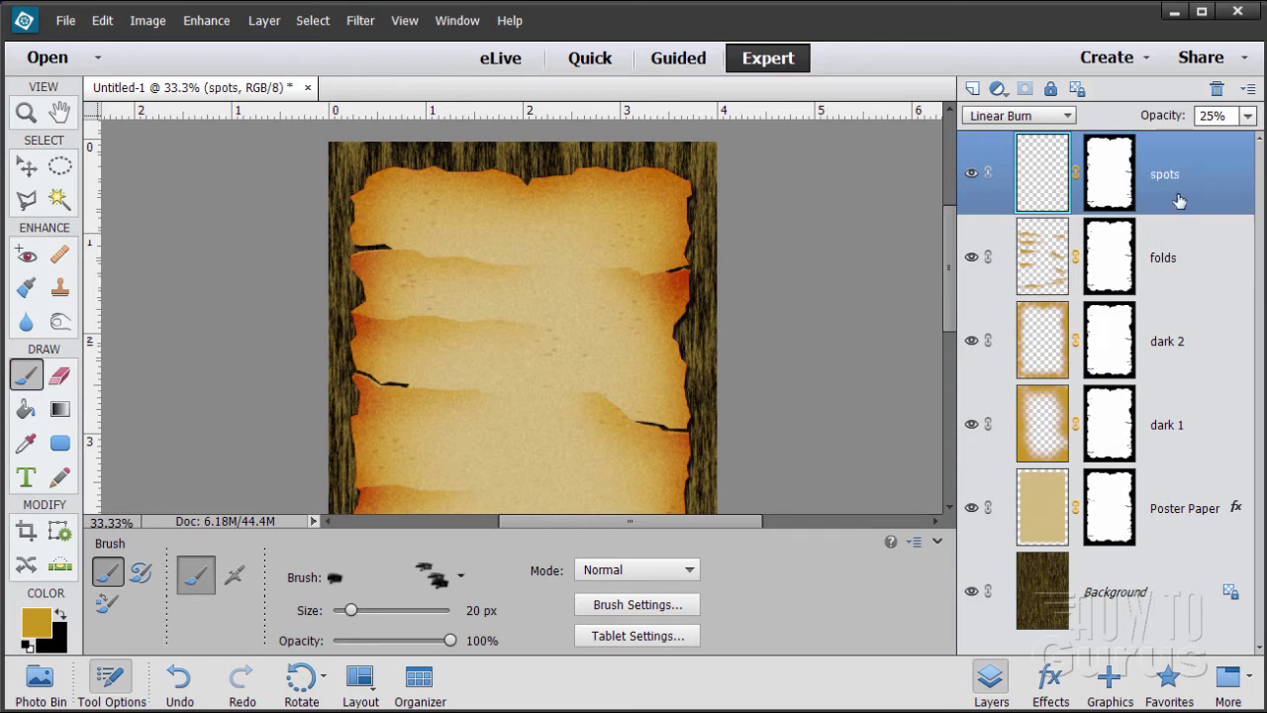
Float the poster document in its own window and open the recently edited photo boy-838247_1920.jpg.
{"action": "left_click", "coordinate": [26, 167]}
{"action": "left_click_drag", "start_coordinate": [195, 94], "coordinate": [627, 22]}
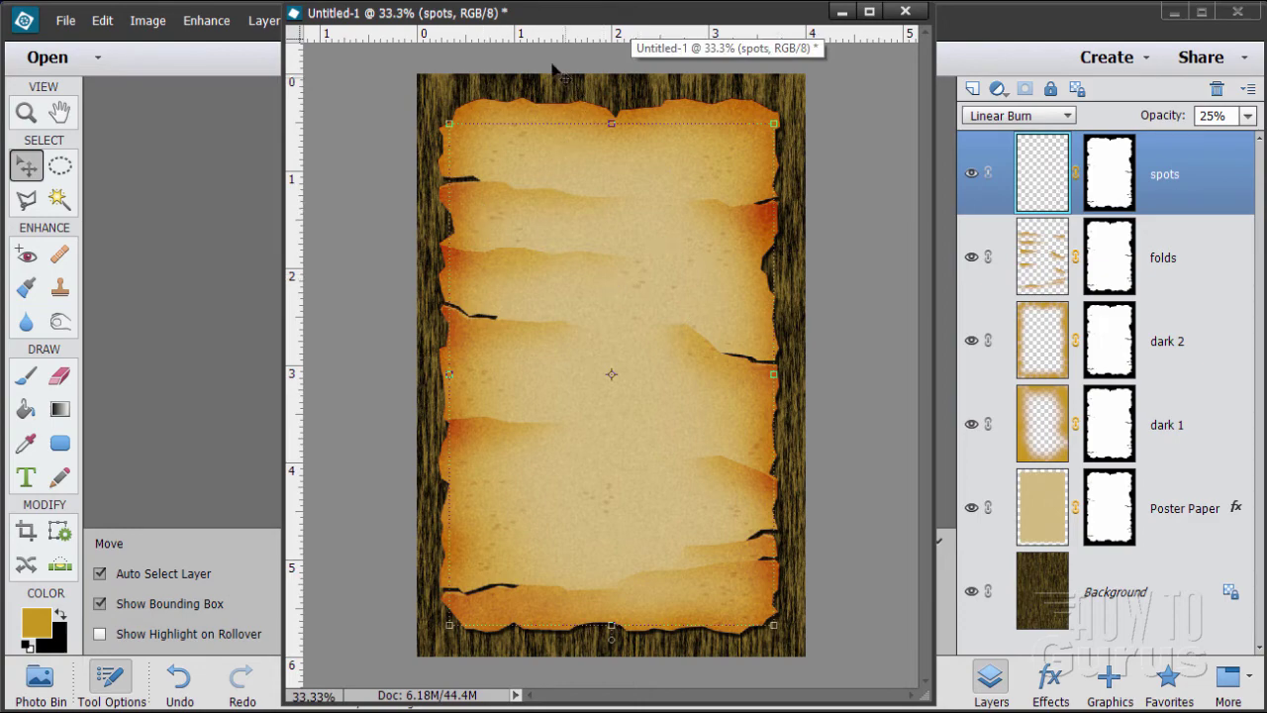
{"action": "left_click", "coordinate": [65, 19]}
{"action": "mouse_move", "coordinate": [117, 100]}
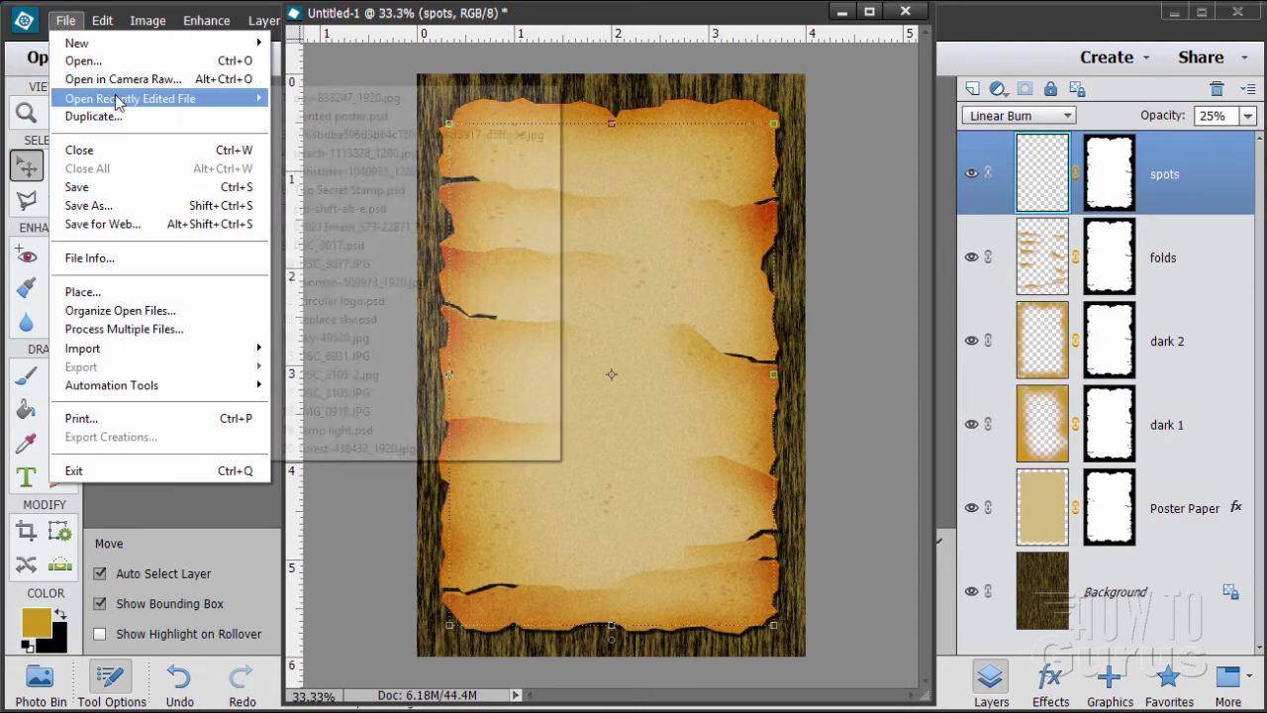
{"action": "left_click", "coordinate": [371, 101]}
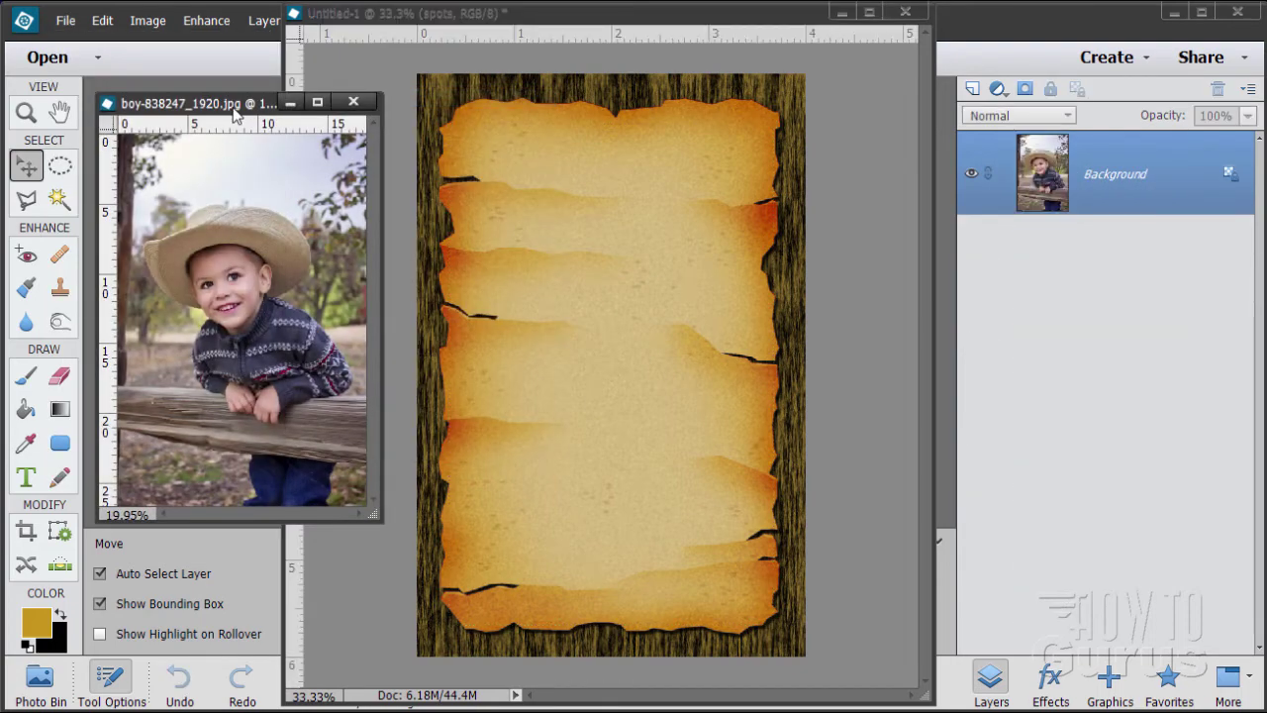
Copy the boy photo's Background layer into the poster document as a new layer, then close the photo file.
{"action": "left_click_drag", "start_coordinate": [234, 113], "coordinate": [225, 135]}
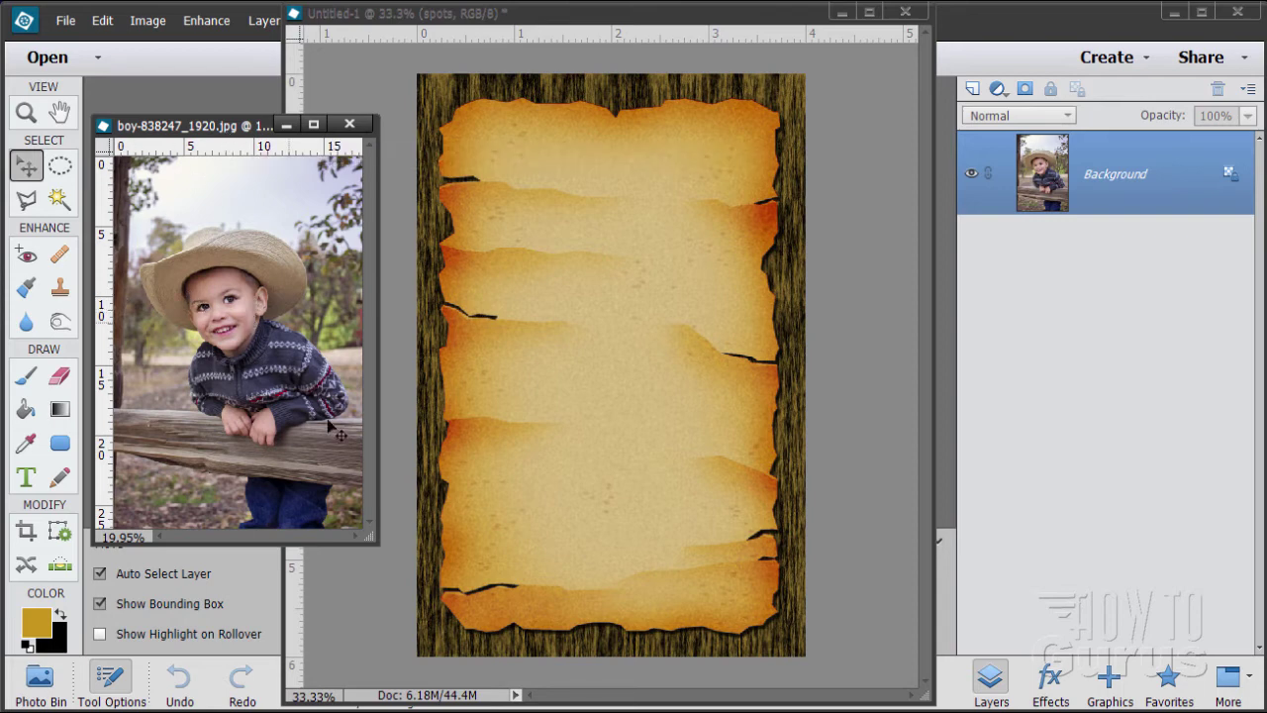
{"action": "left_click_drag", "start_coordinate": [376, 535], "coordinate": [394, 582]}
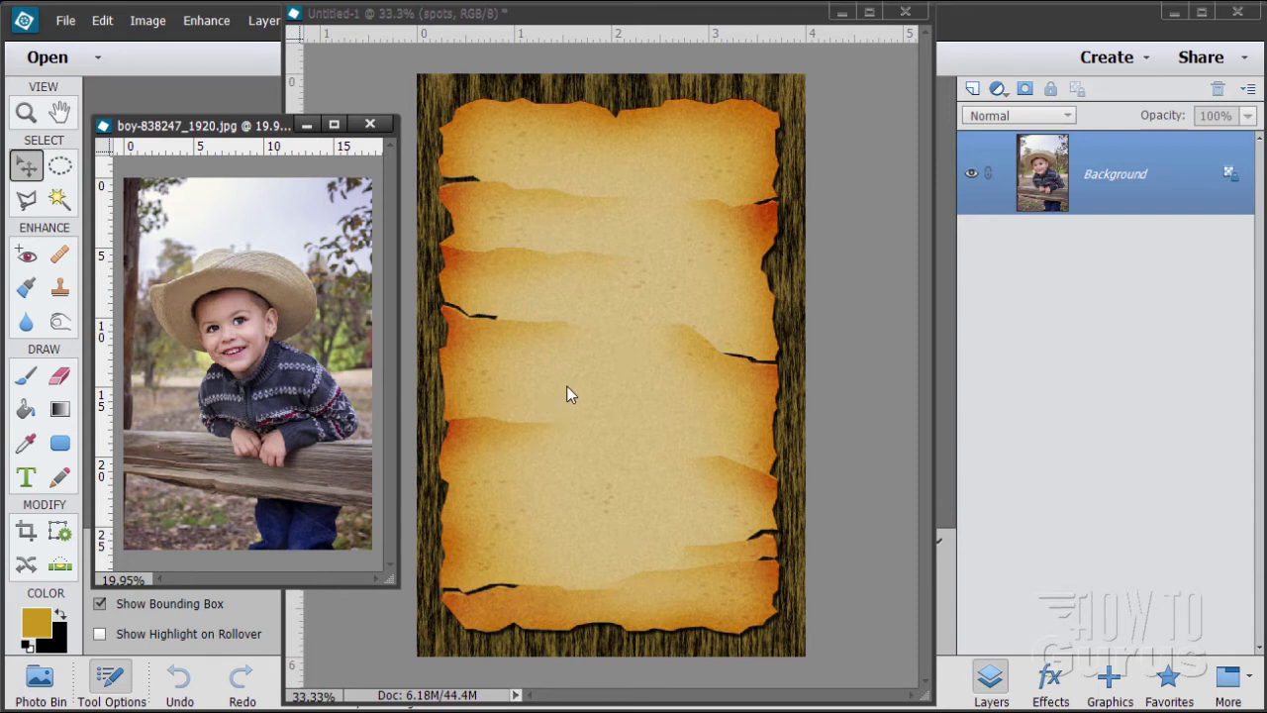
{"action": "left_click_drag", "start_coordinate": [253, 127], "coordinate": [244, 133]}
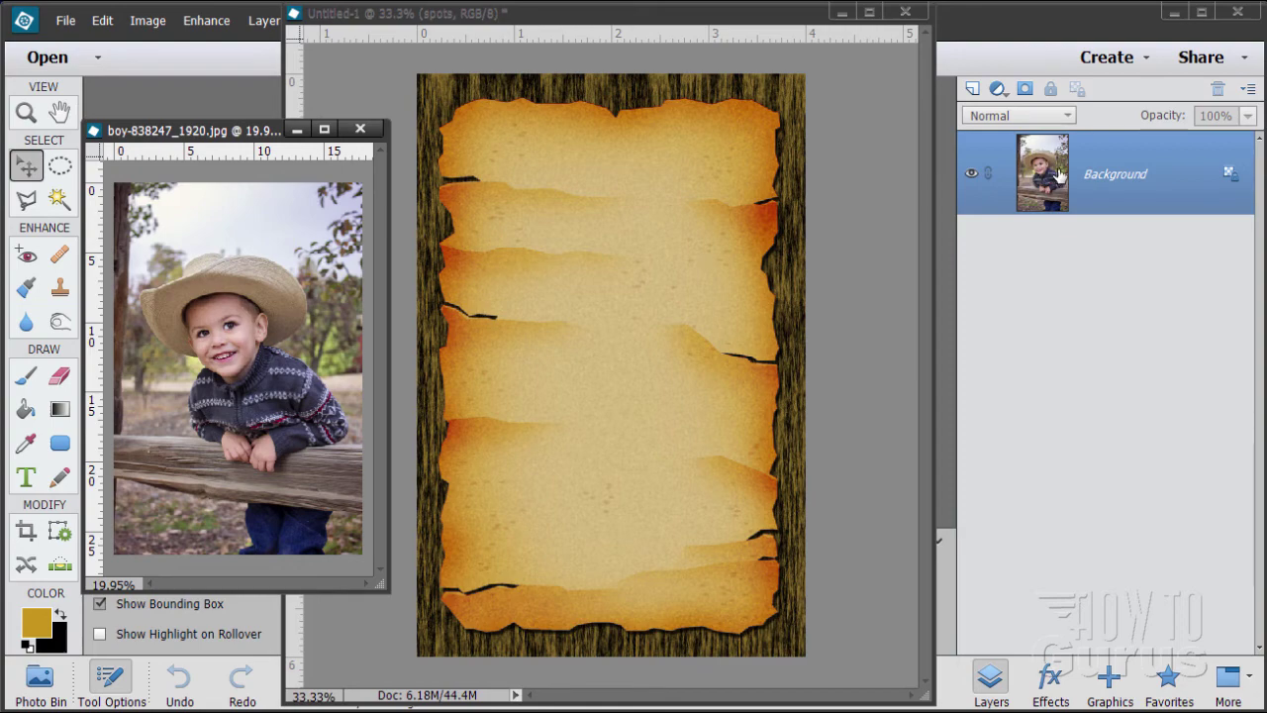
{"action": "left_click_drag", "start_coordinate": [1059, 175], "coordinate": [606, 260]}
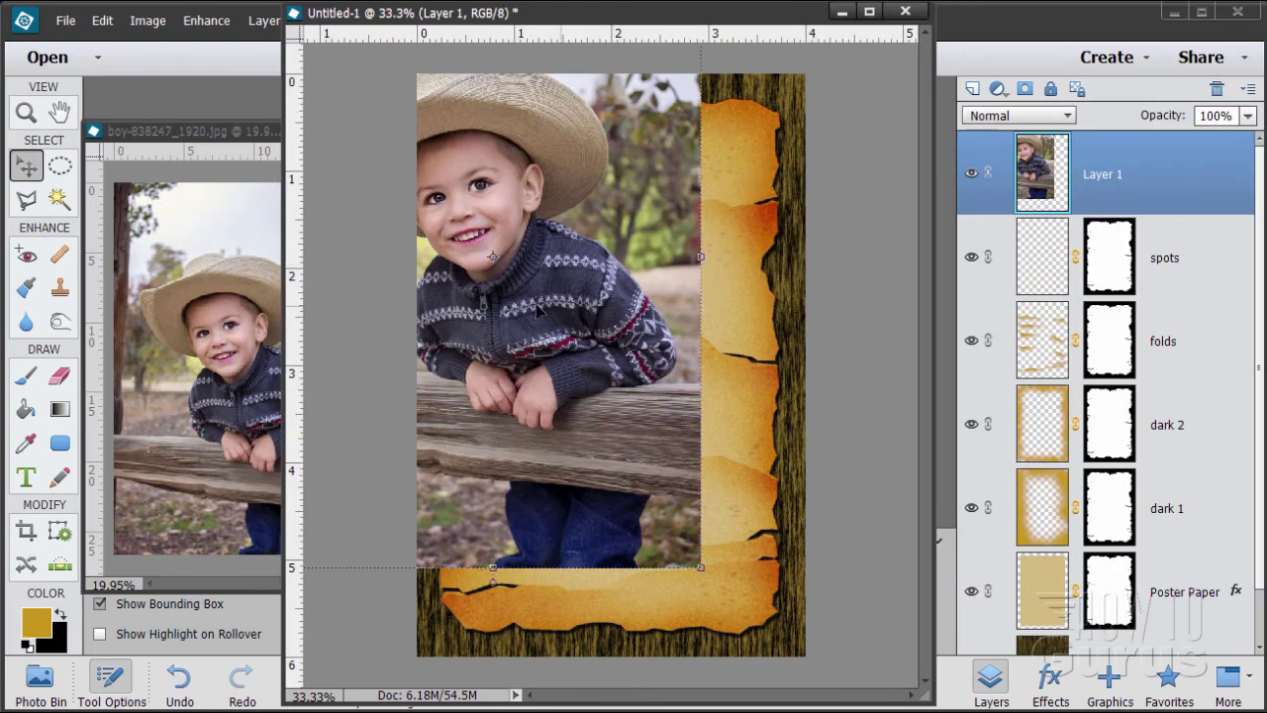
{"action": "left_click", "coordinate": [218, 248]}
{"action": "left_click", "coordinate": [369, 128]}
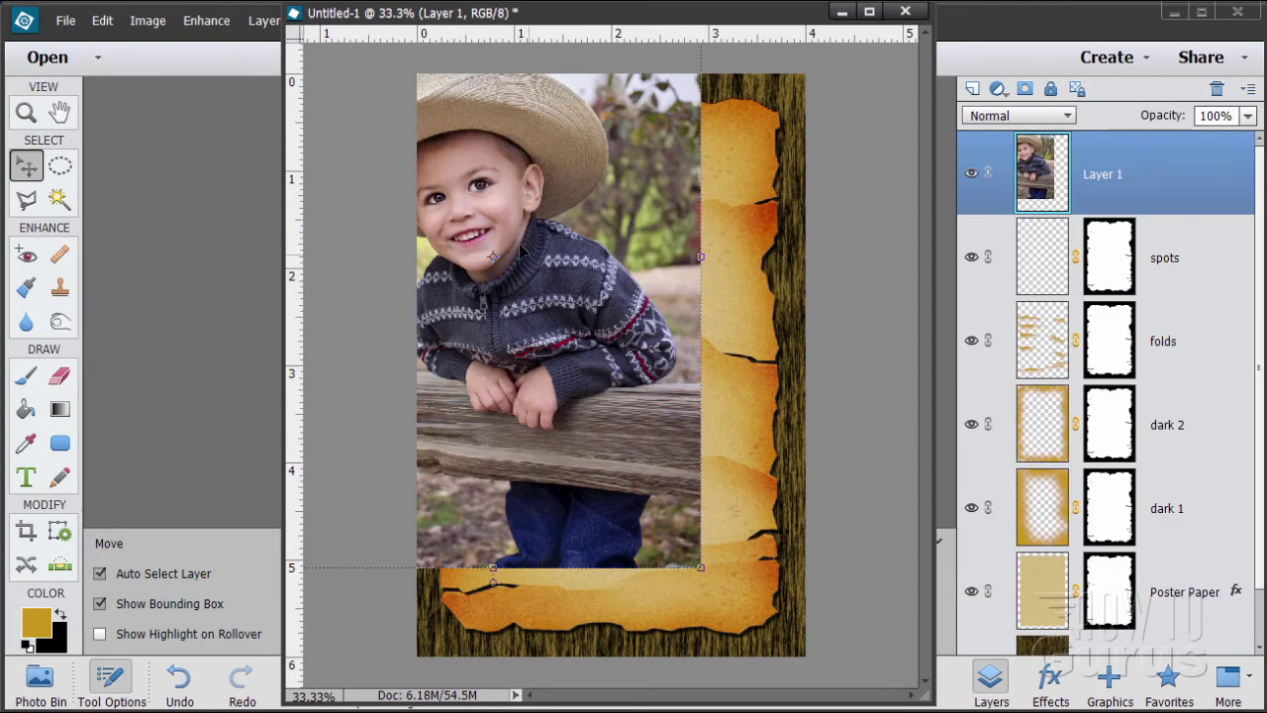
Scale the boy photo down to about 2 by 3 inches and place it centred on the upper half of the paper.
{"action": "left_click_drag", "start_coordinate": [495, 184], "coordinate": [653, 292]}
{"action": "left_click_drag", "start_coordinate": [440, 119], "coordinate": [593, 351]}
{"action": "left_click_drag", "start_coordinate": [630, 426], "coordinate": [520, 203]}
{"action": "left_click_drag", "start_coordinate": [481, 126], "coordinate": [528, 195]}
{"action": "left_click_drag", "start_coordinate": [590, 318], "coordinate": [576, 277]}
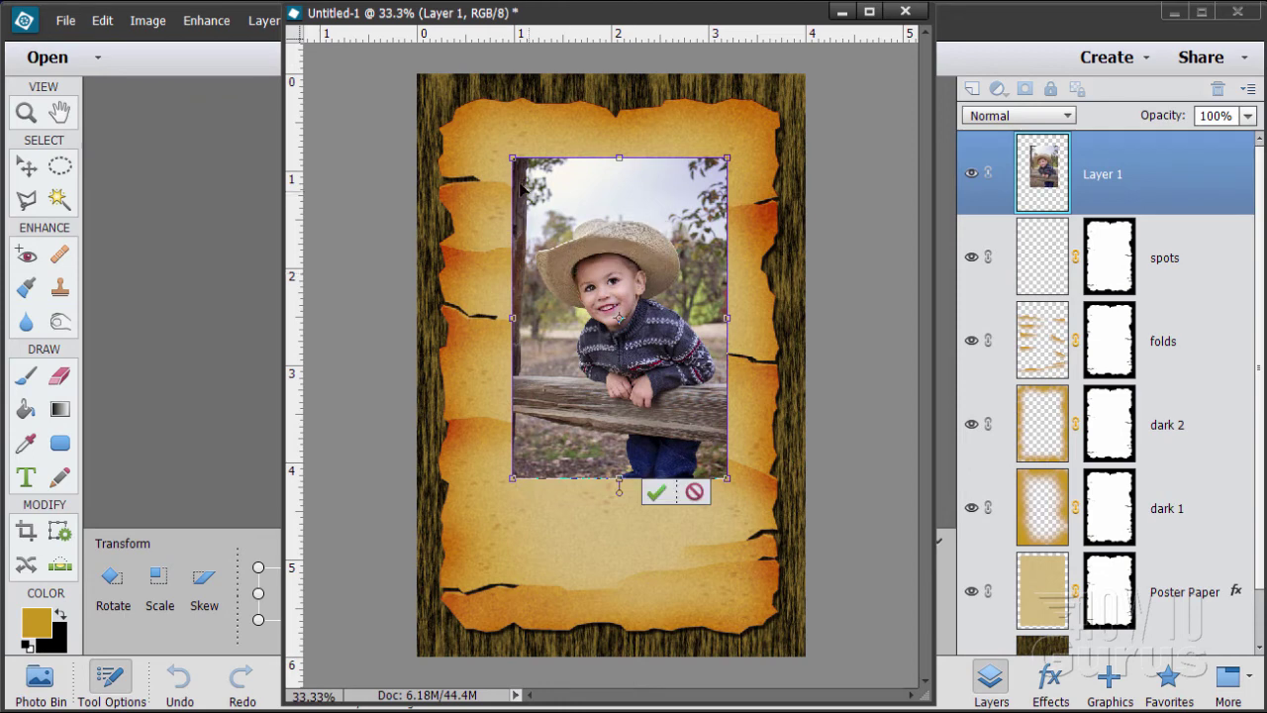
{"action": "left_click_drag", "start_coordinate": [512, 157], "coordinate": [528, 181]}
{"action": "left_click_drag", "start_coordinate": [563, 275], "coordinate": [559, 263]}
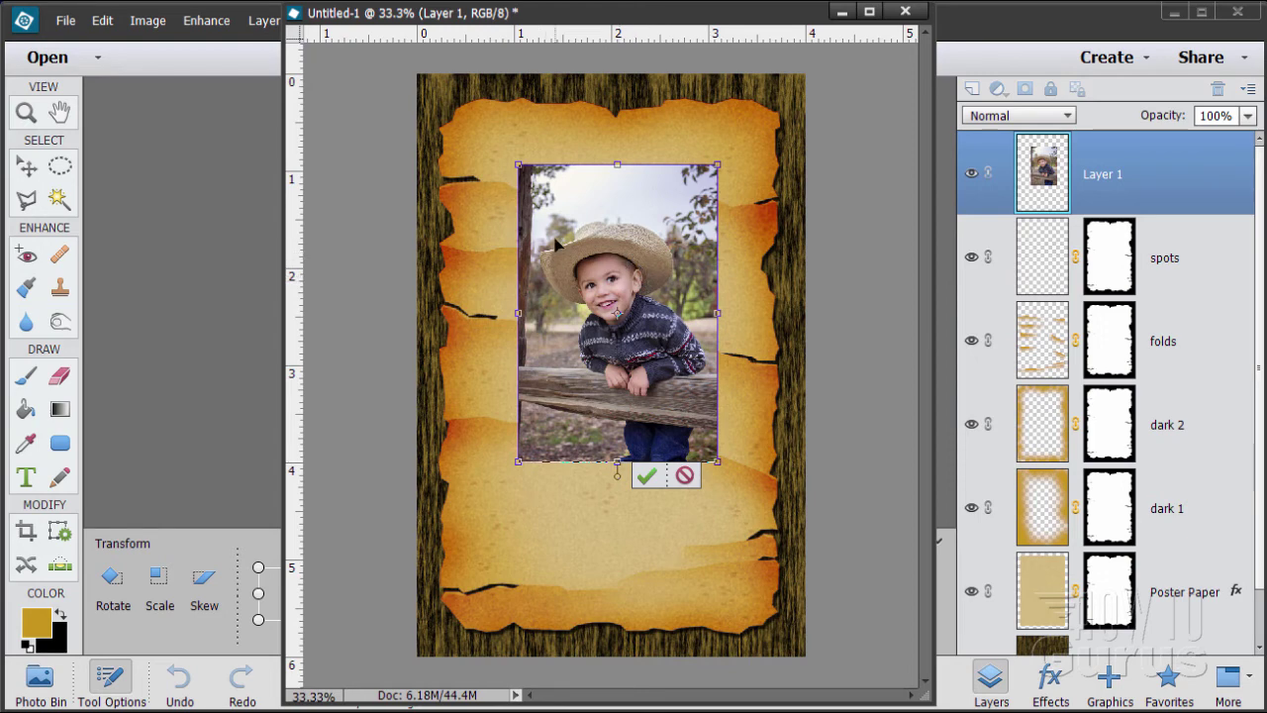
{"action": "left_click_drag", "start_coordinate": [594, 262], "coordinate": [590, 251]}
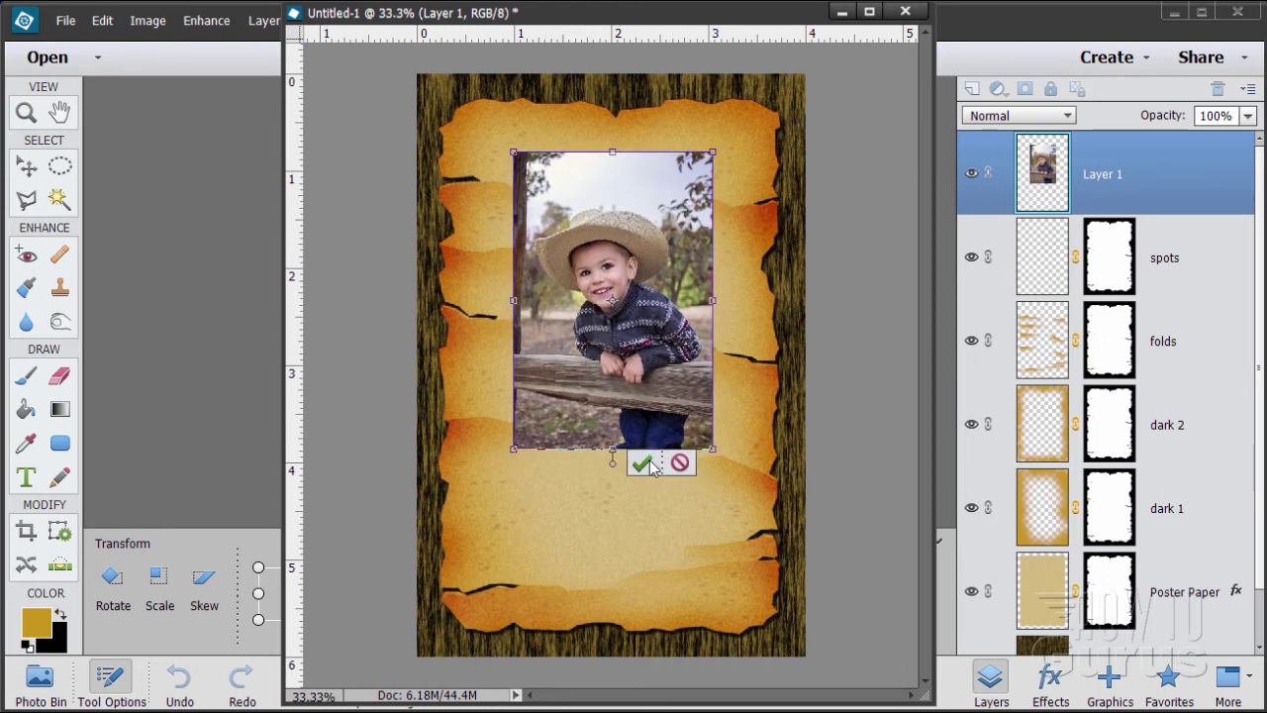
{"action": "left_click", "coordinate": [645, 459]}
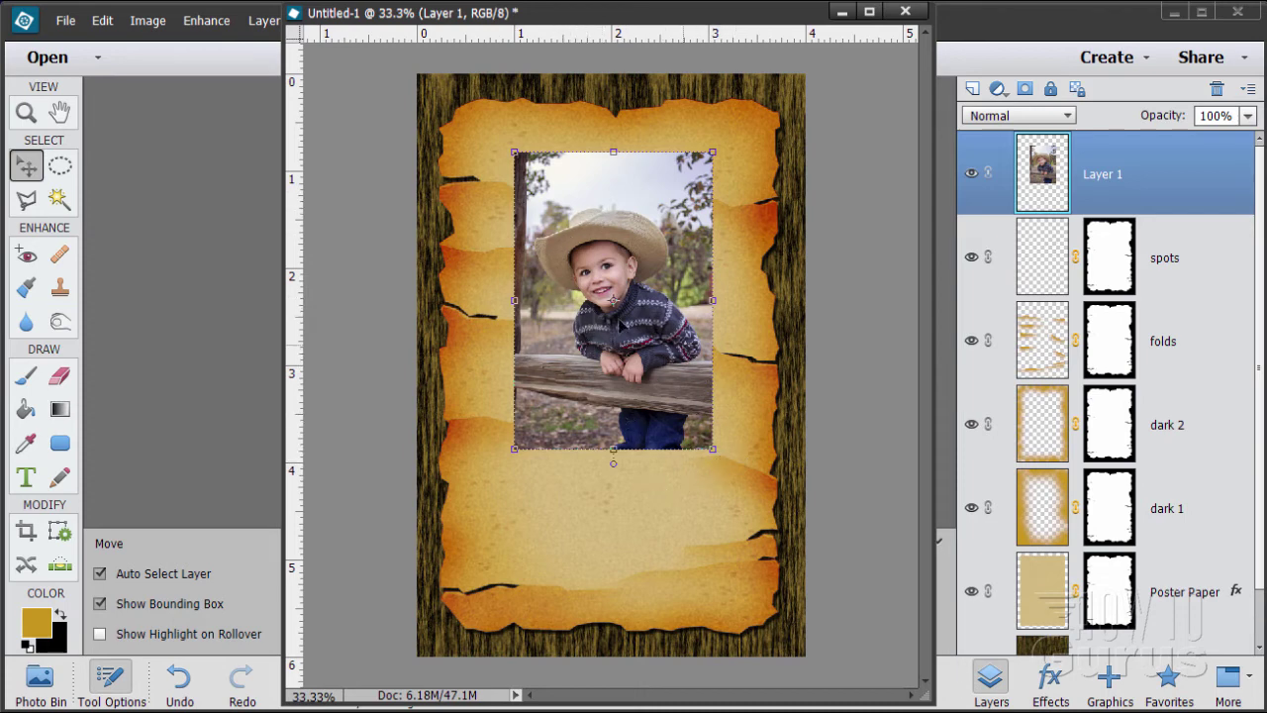
Start a Polygonal Lasso outline where the hat's crown meets the brim and trace around the left side of the brim at 200% zoom.
{"action": "left_click", "coordinate": [25, 112]}
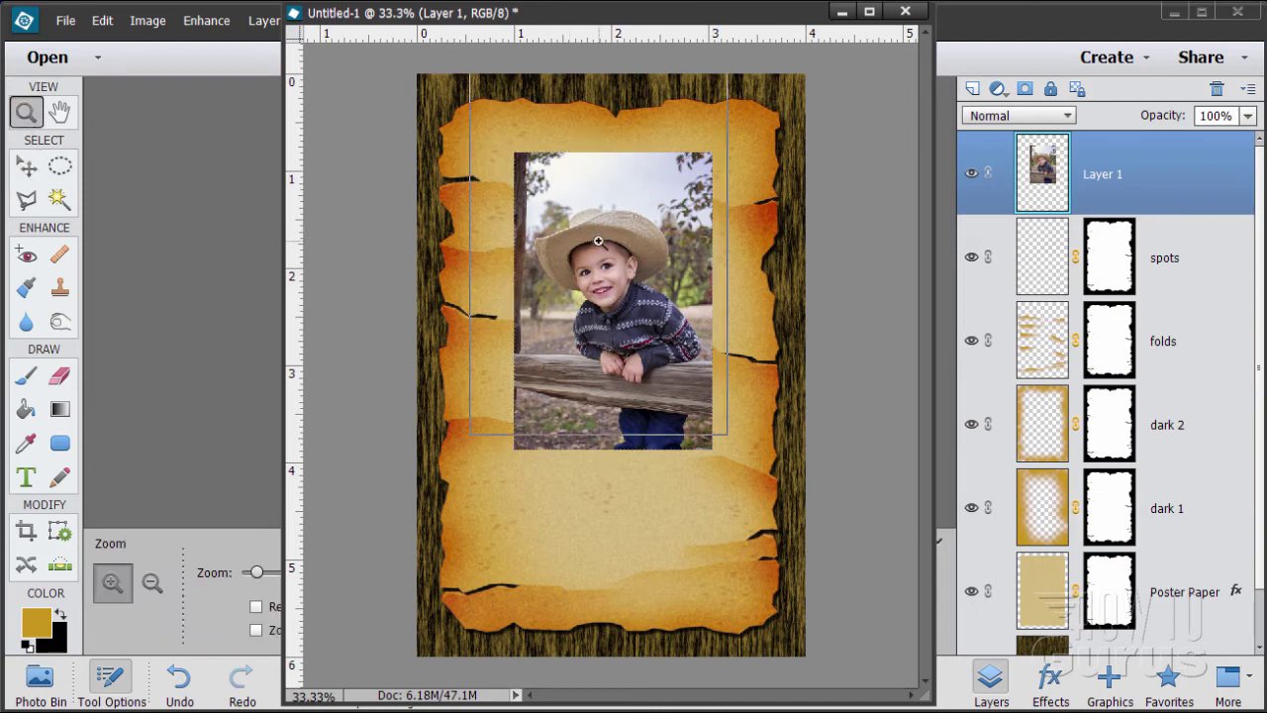
{"action": "left_click", "coordinate": [598, 241]}
{"action": "left_click", "coordinate": [599, 244]}
{"action": "left_click", "coordinate": [602, 250]}
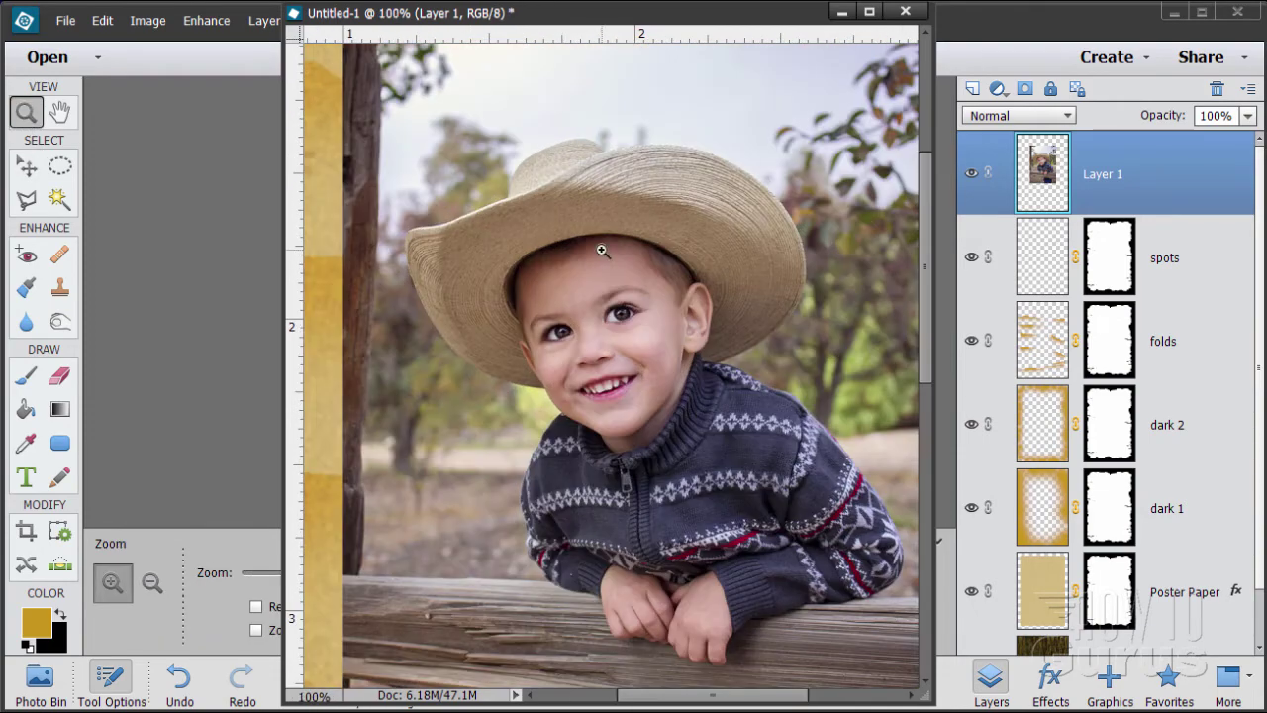
{"action": "left_click", "coordinate": [602, 250]}
{"action": "scroll", "coordinate": [467, 245], "scroll_direction": "up", "scroll_amount": 4}
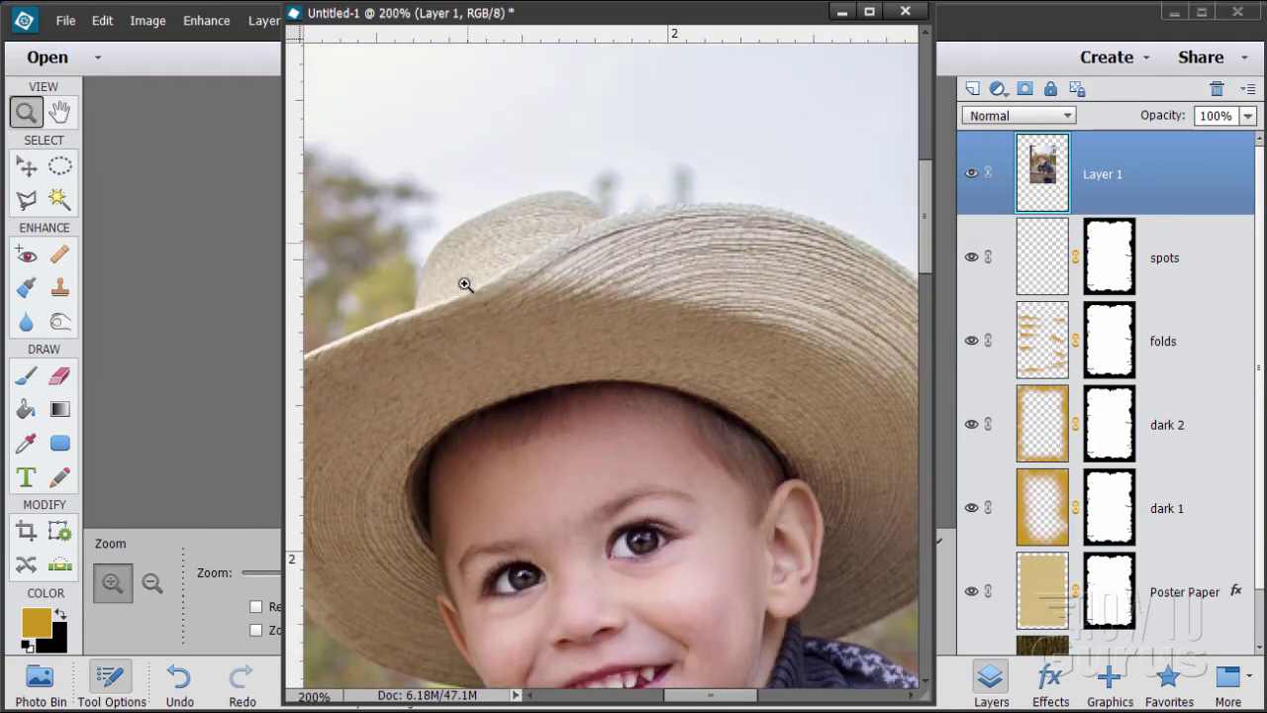
{"action": "left_click_drag", "start_coordinate": [729, 703], "coordinate": [701, 702]}
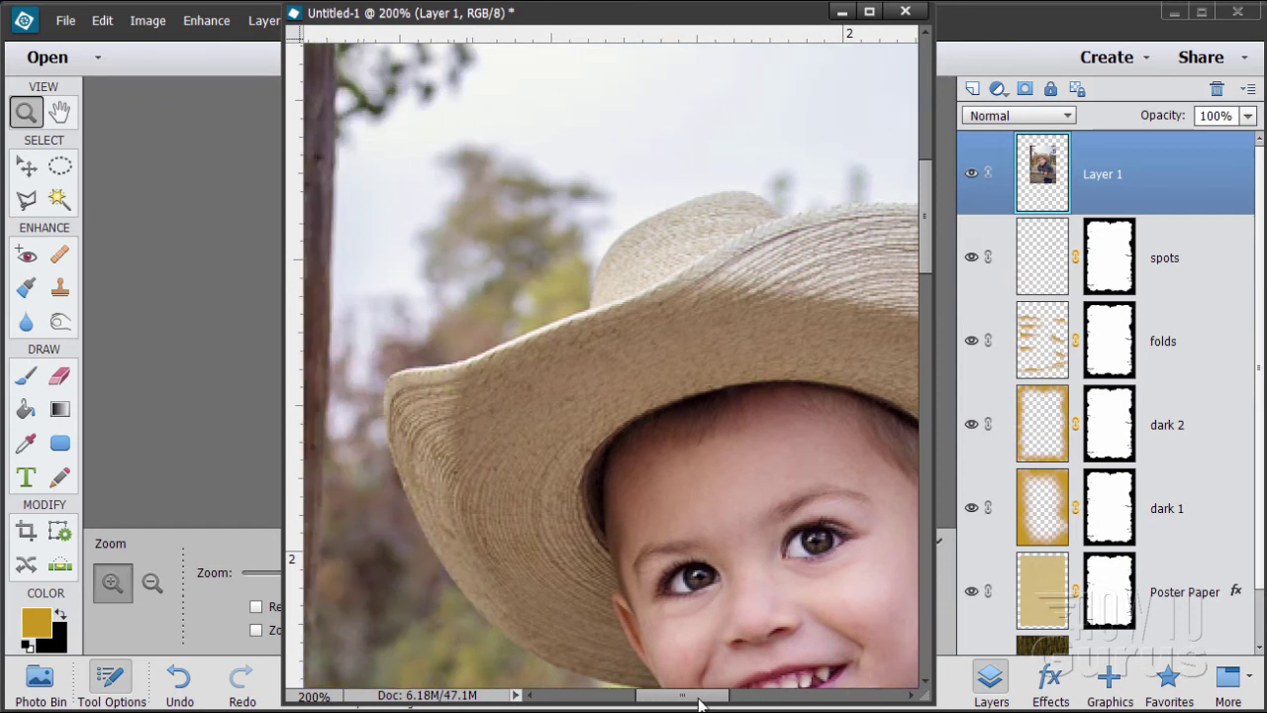
{"action": "left_click", "coordinate": [27, 201]}
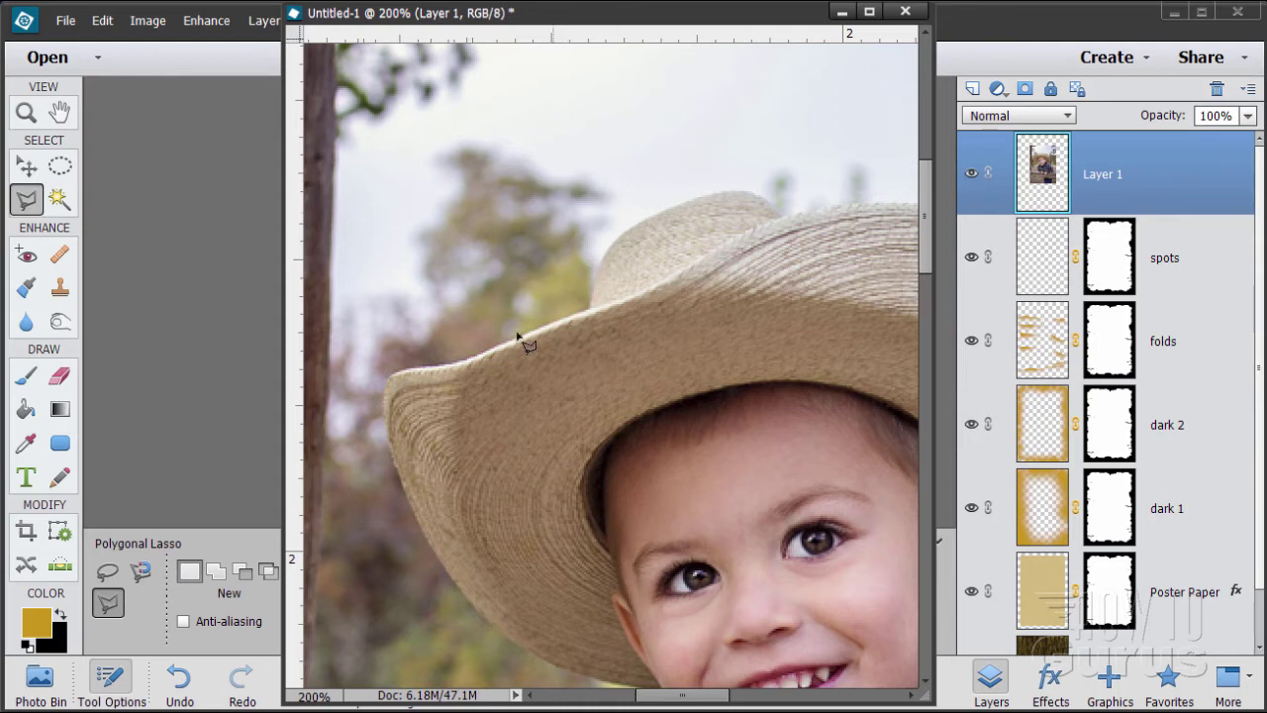
{"action": "left_click", "coordinate": [589, 313]}
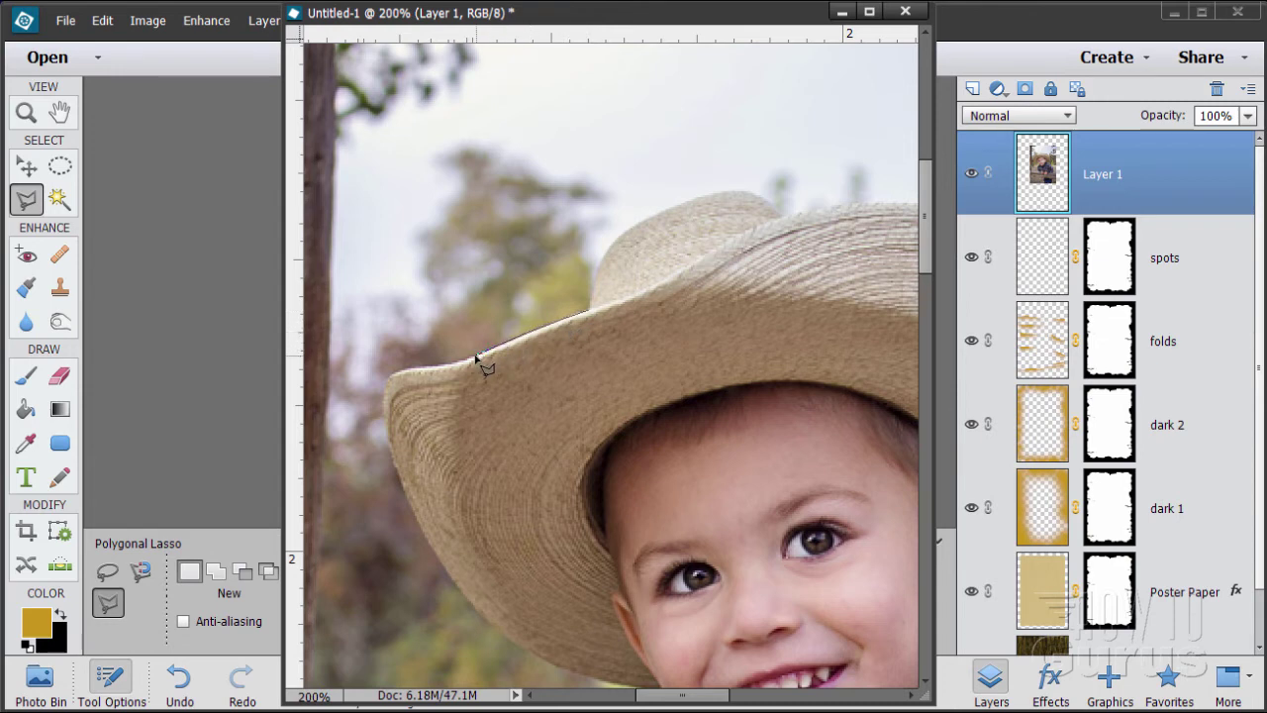
{"action": "left_click", "coordinate": [387, 388]}
{"action": "left_click", "coordinate": [391, 446]}
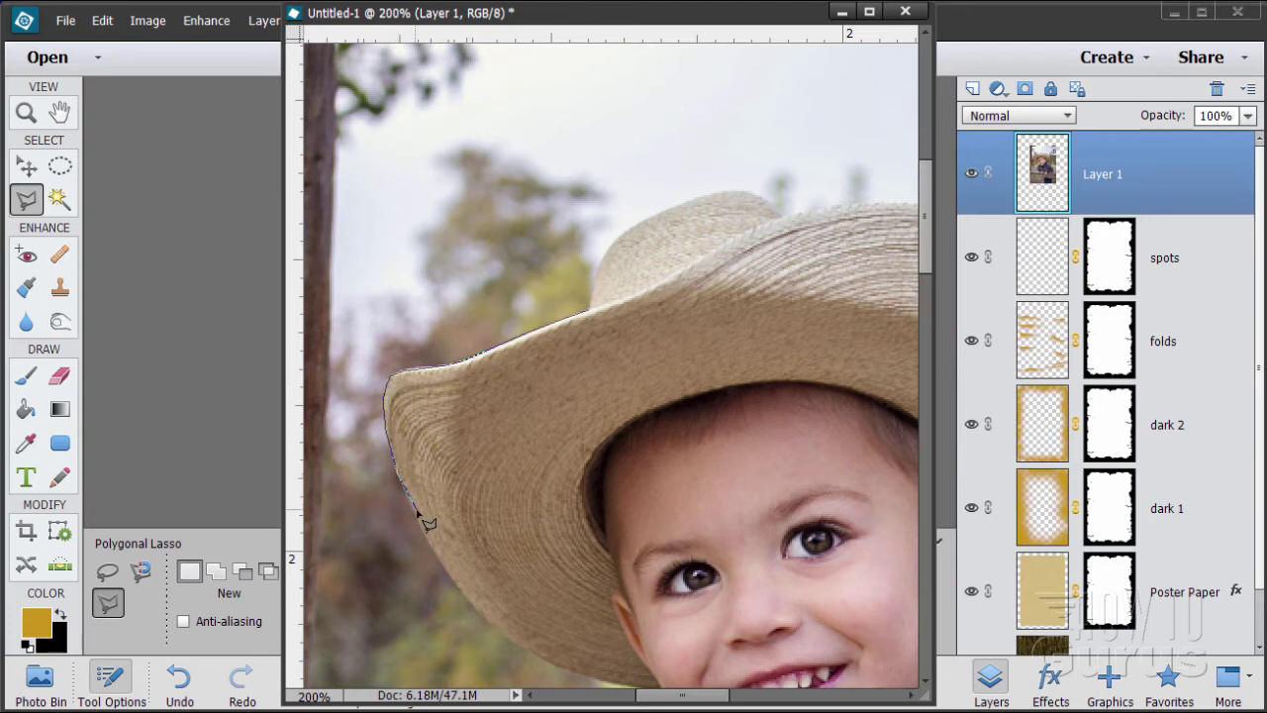
{"action": "left_click", "coordinate": [443, 563]}
{"action": "left_click", "coordinate": [511, 639]}
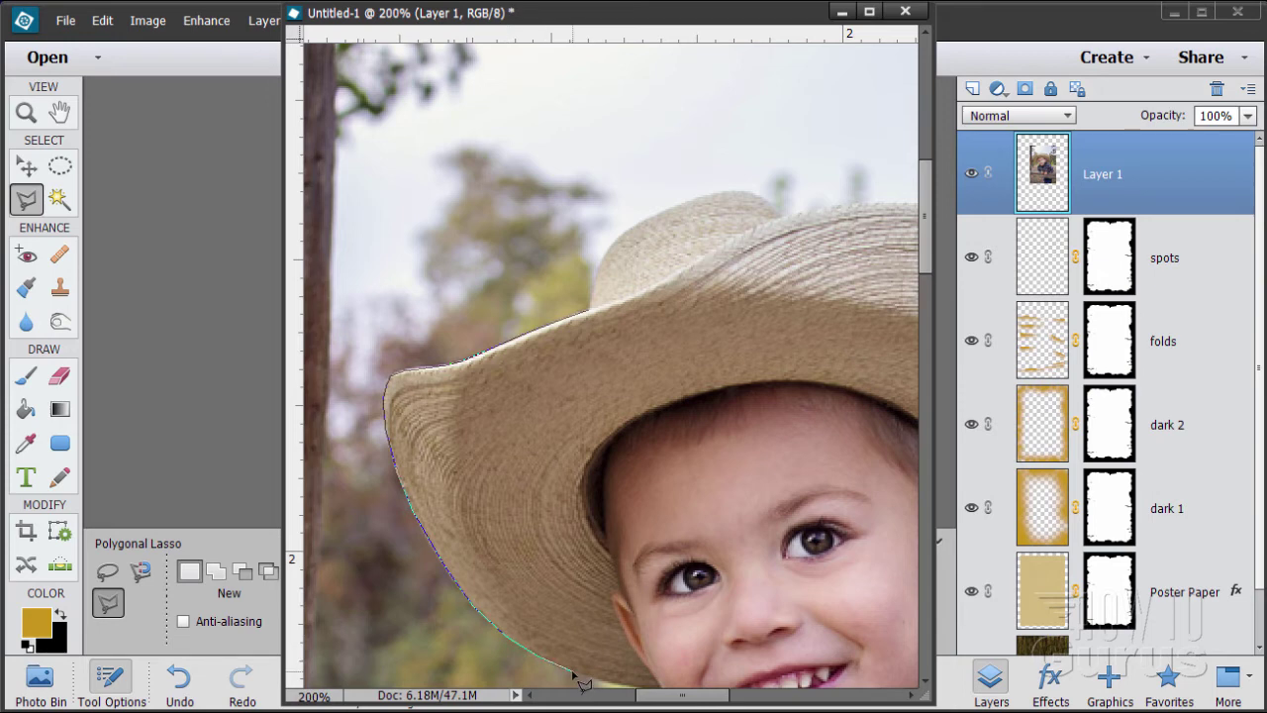
Continue the Polygonal Lasso outline beneath the brim, along the boy's cheek and down his left-side sweater sleeve to the fence rail.
{"action": "left_click_drag", "start_coordinate": [571, 671], "coordinate": [513, 282]}
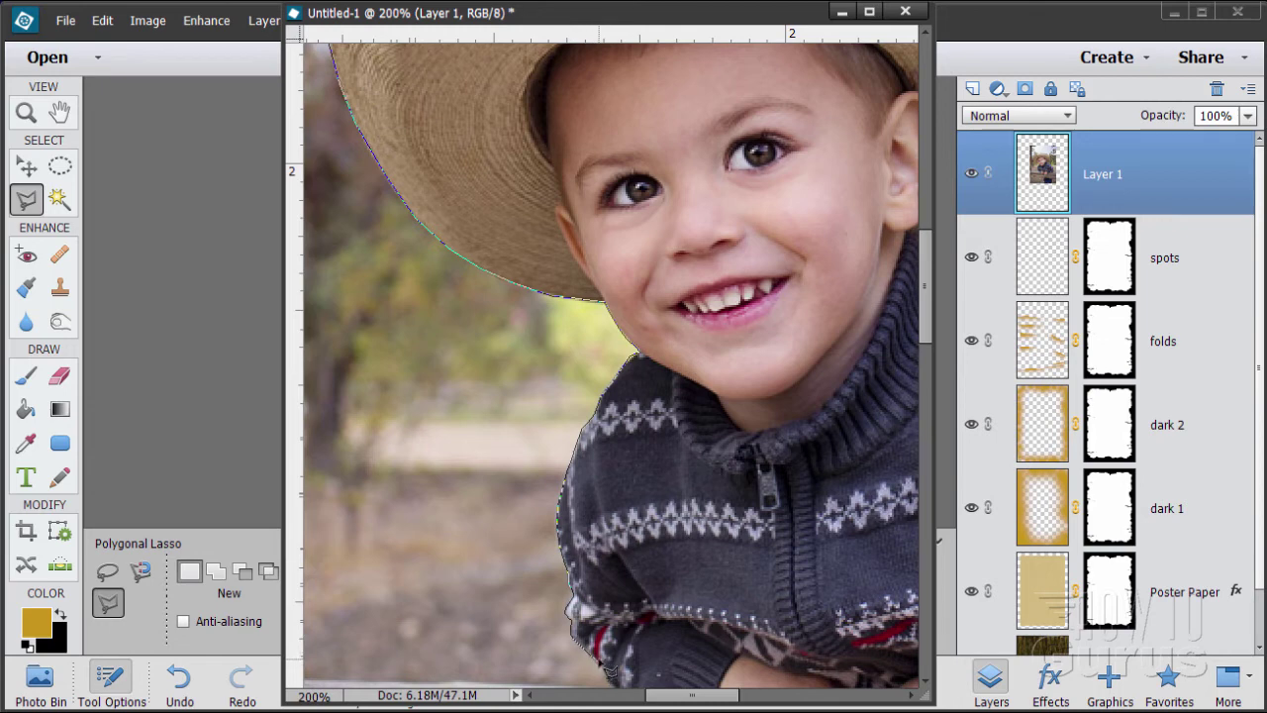
{"action": "left_click_drag", "start_coordinate": [609, 673], "coordinate": [533, 358]}
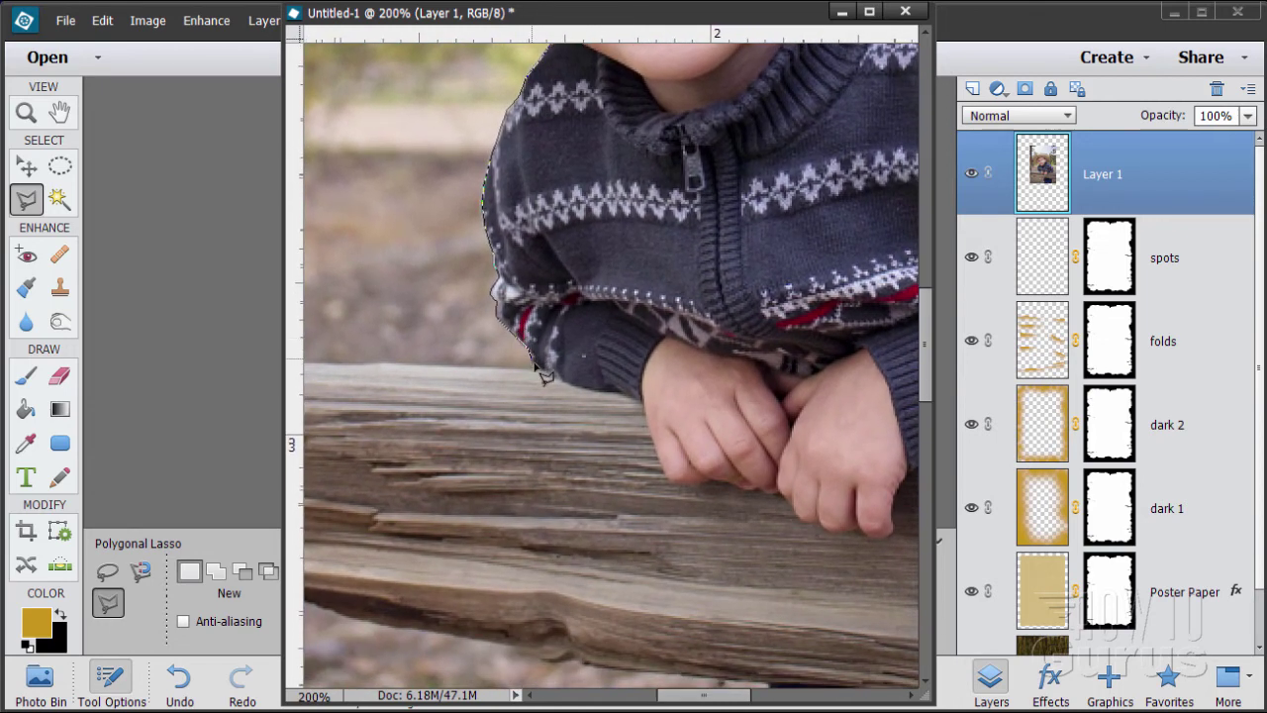
{"action": "left_click", "coordinate": [543, 373]}
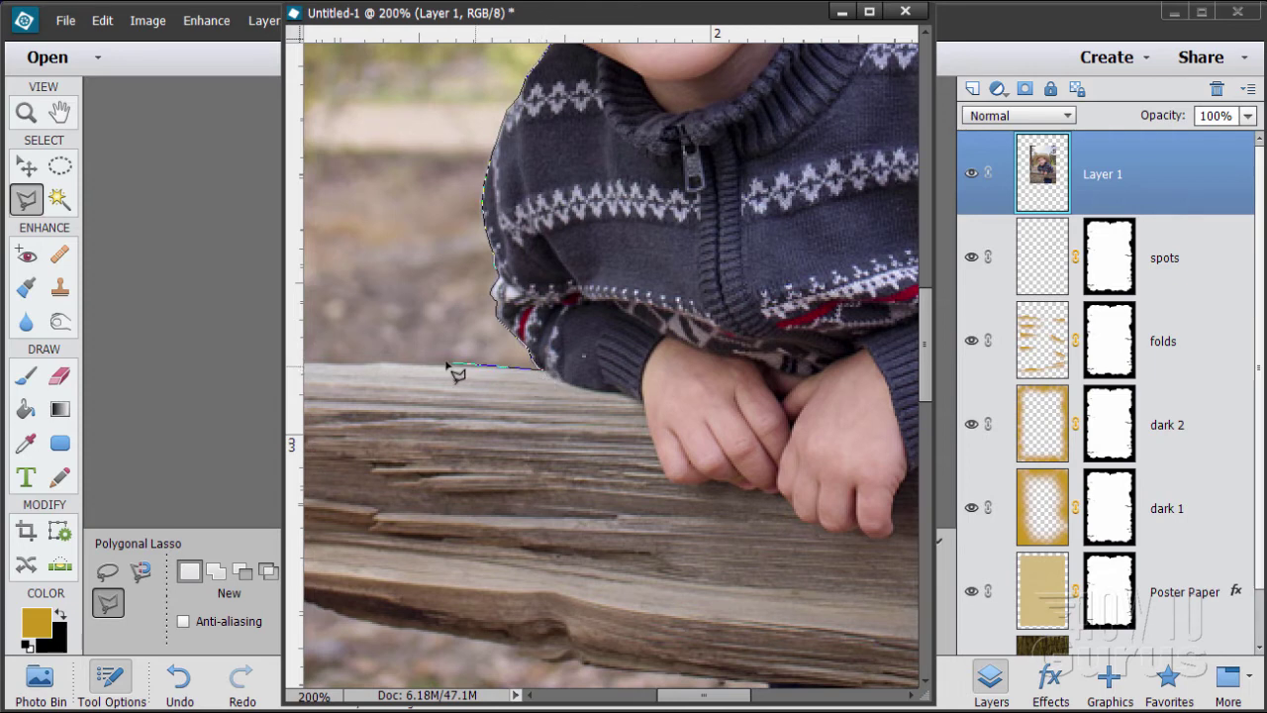
Trace the lasso outline along the rail's top edge to the photo's left border and down to the rail's lower corner.
{"action": "left_click", "coordinate": [382, 363]}
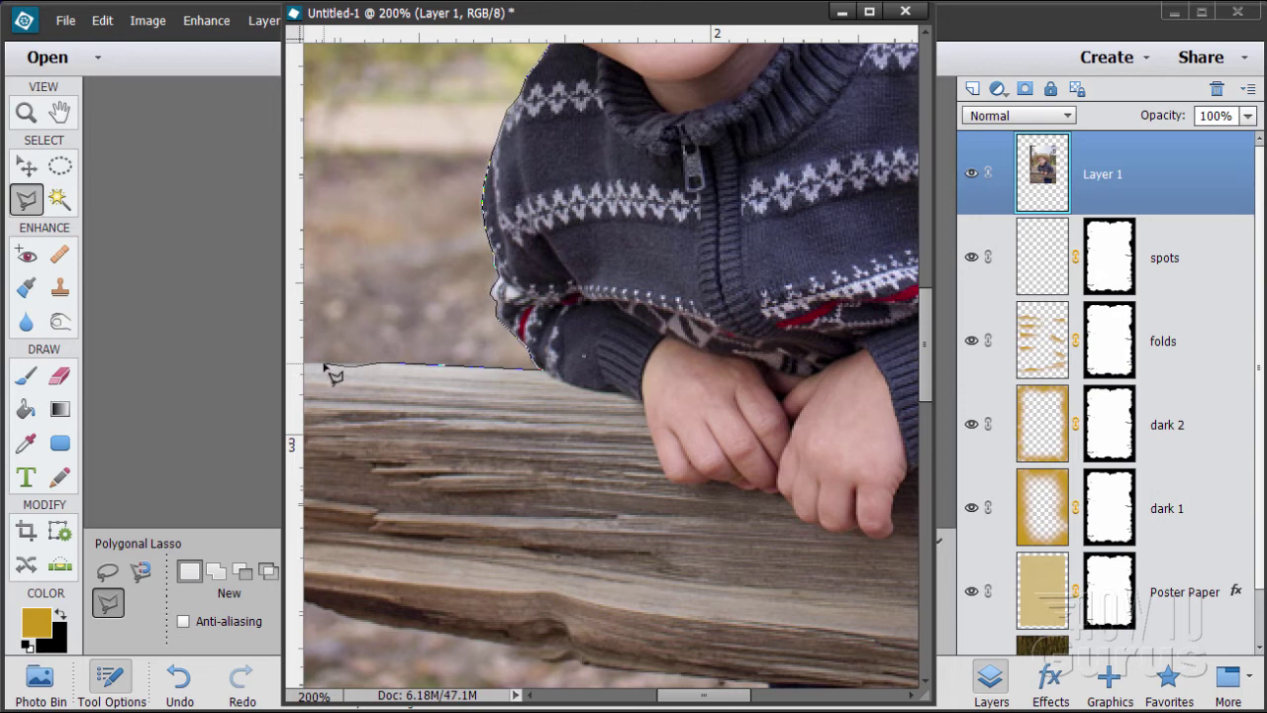
{"action": "mouse_move", "coordinate": [325, 371]}
{"action": "left_mouse_down"}
{"action": "mouse_move", "coordinate": [782, 419]}
{"action": "mouse_move", "coordinate": [781, 430]}
{"action": "left_mouse_up"}
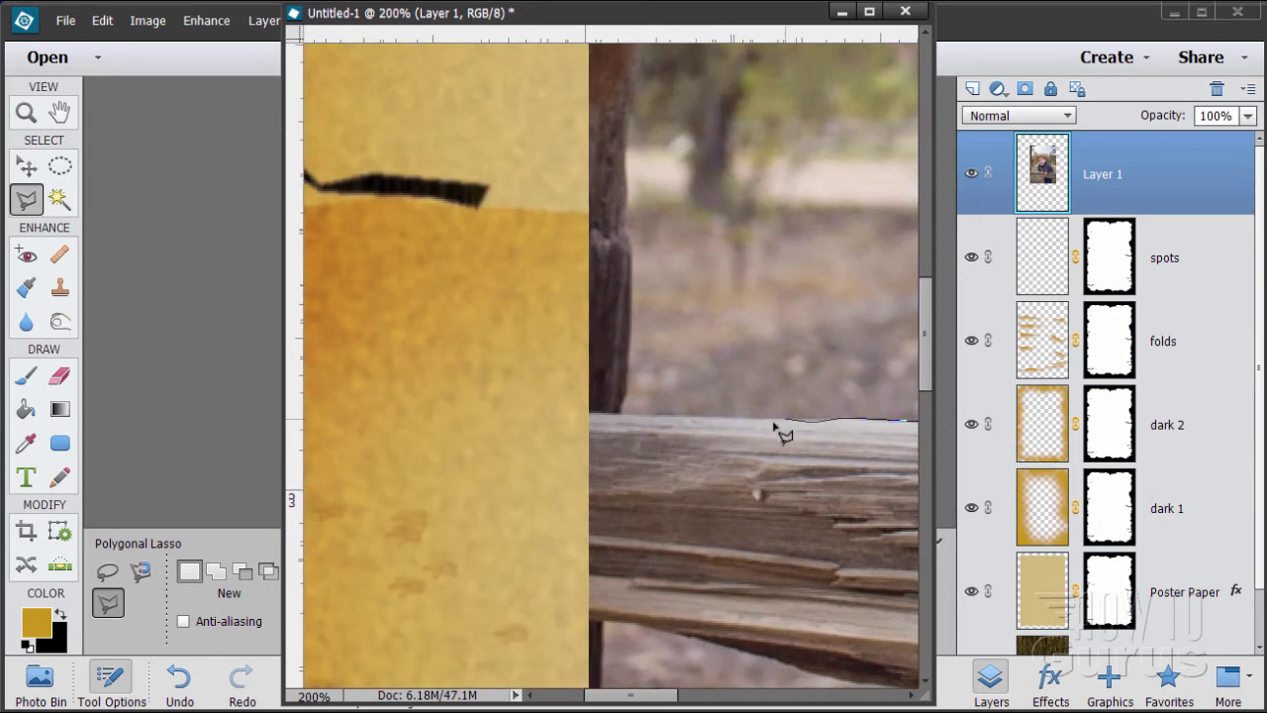
{"action": "left_click", "coordinate": [588, 414]}
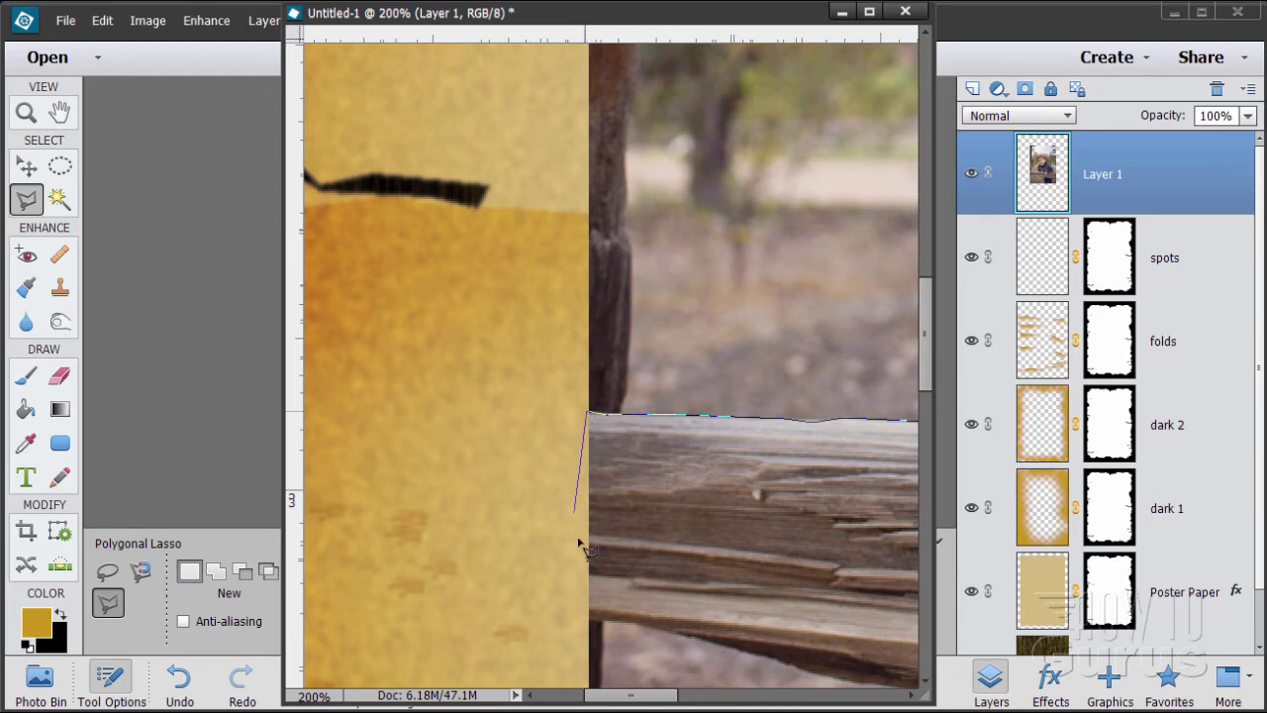
{"action": "left_click", "coordinate": [589, 620]}
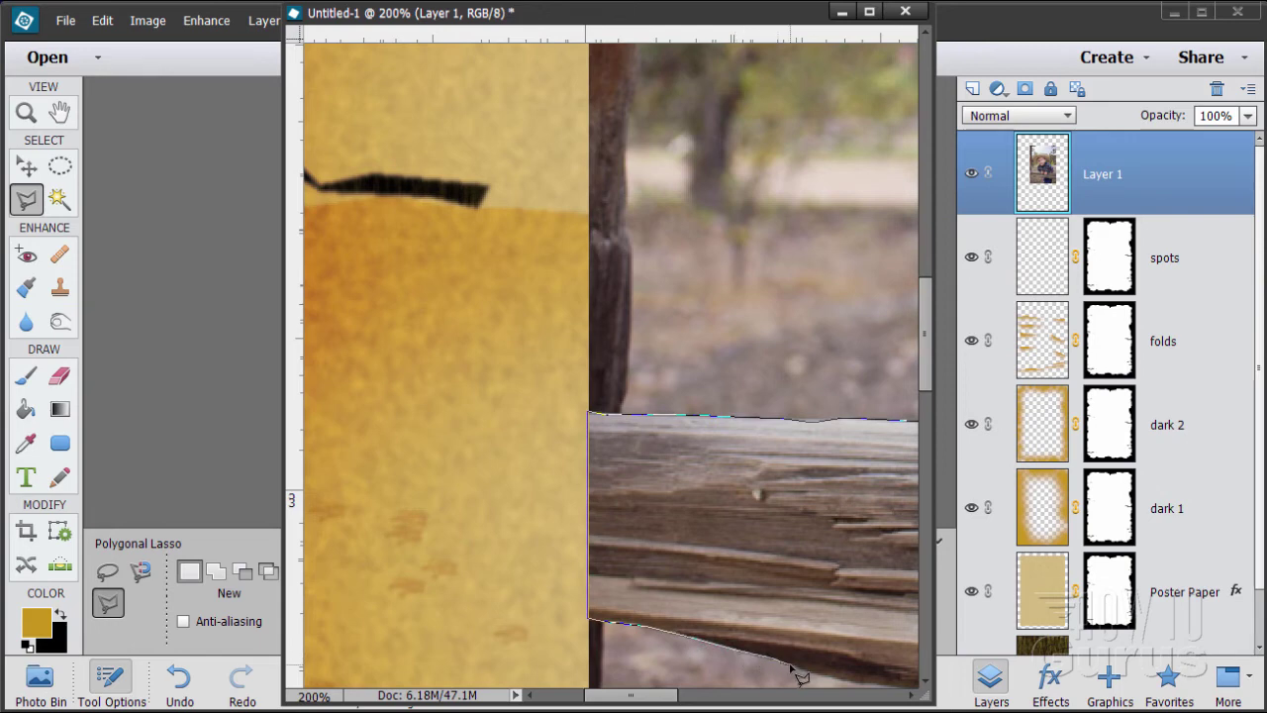
Follow the rail's uneven underside with the lasso from the photo's left border to where the jeans begin.
{"action": "mouse_move", "coordinate": [781, 647]}
{"action": "left_mouse_down"}
{"action": "mouse_move", "coordinate": [498, 396]}
{"action": "mouse_move", "coordinate": [382, 348]}
{"action": "left_mouse_up"}
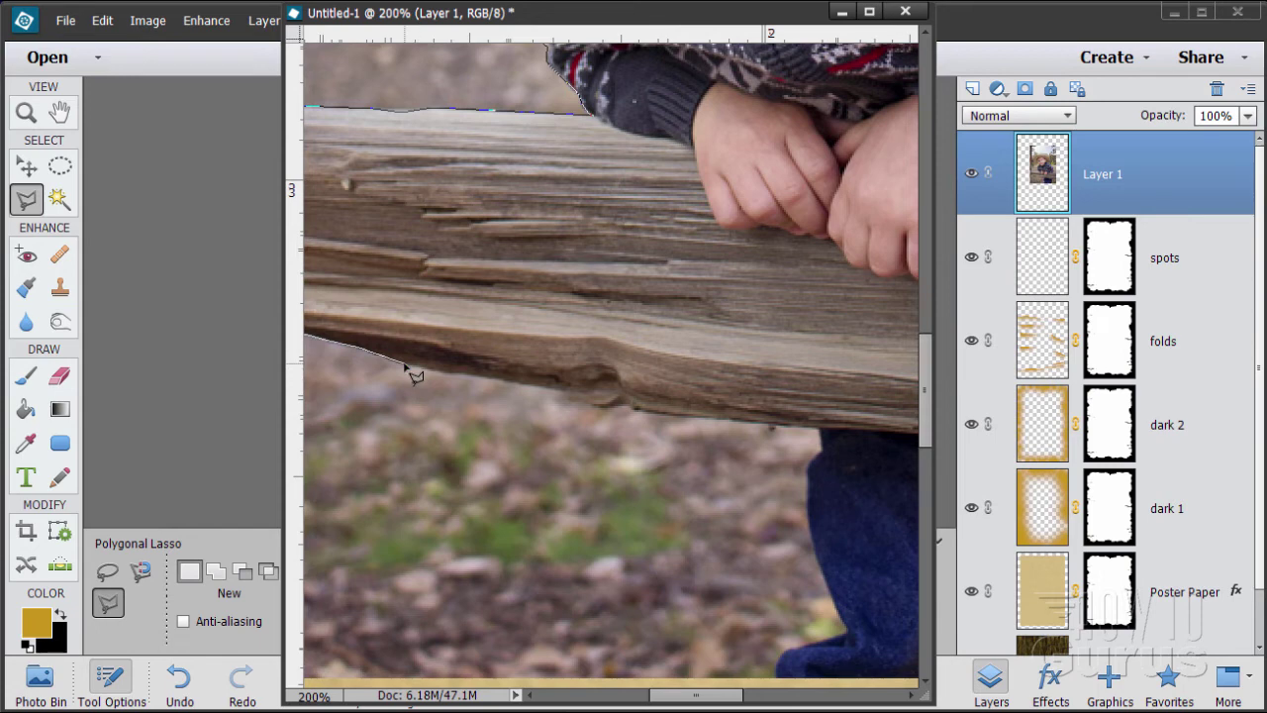
{"action": "left_click", "coordinate": [487, 379]}
{"action": "left_click", "coordinate": [552, 386]}
{"action": "left_click", "coordinate": [589, 410]}
{"action": "left_click", "coordinate": [628, 409]}
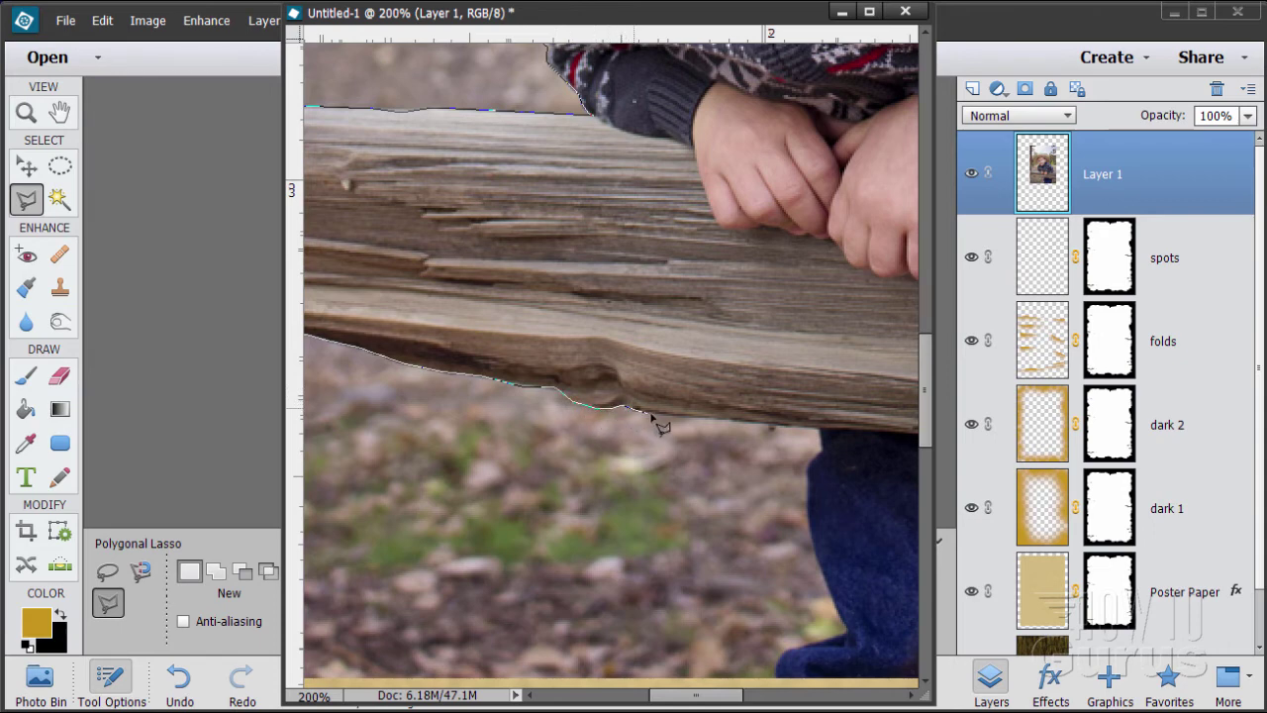
{"action": "left_click", "coordinate": [740, 421]}
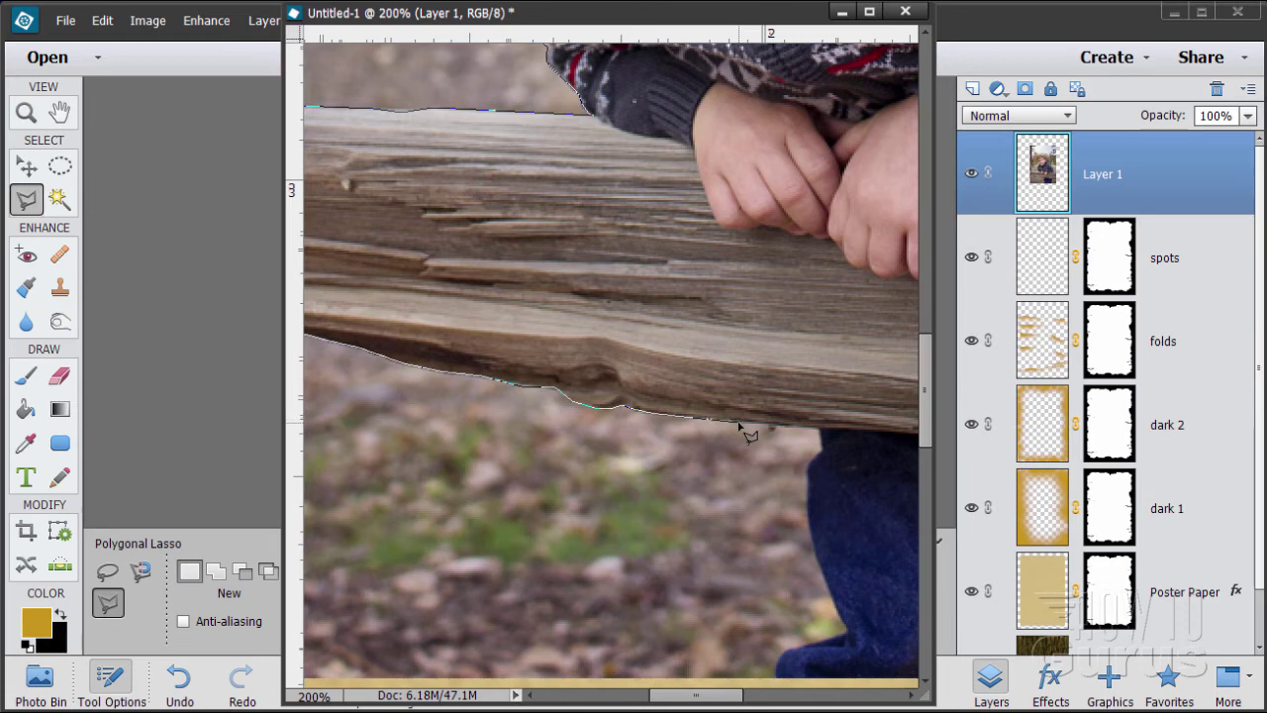
{"action": "left_click", "coordinate": [819, 432]}
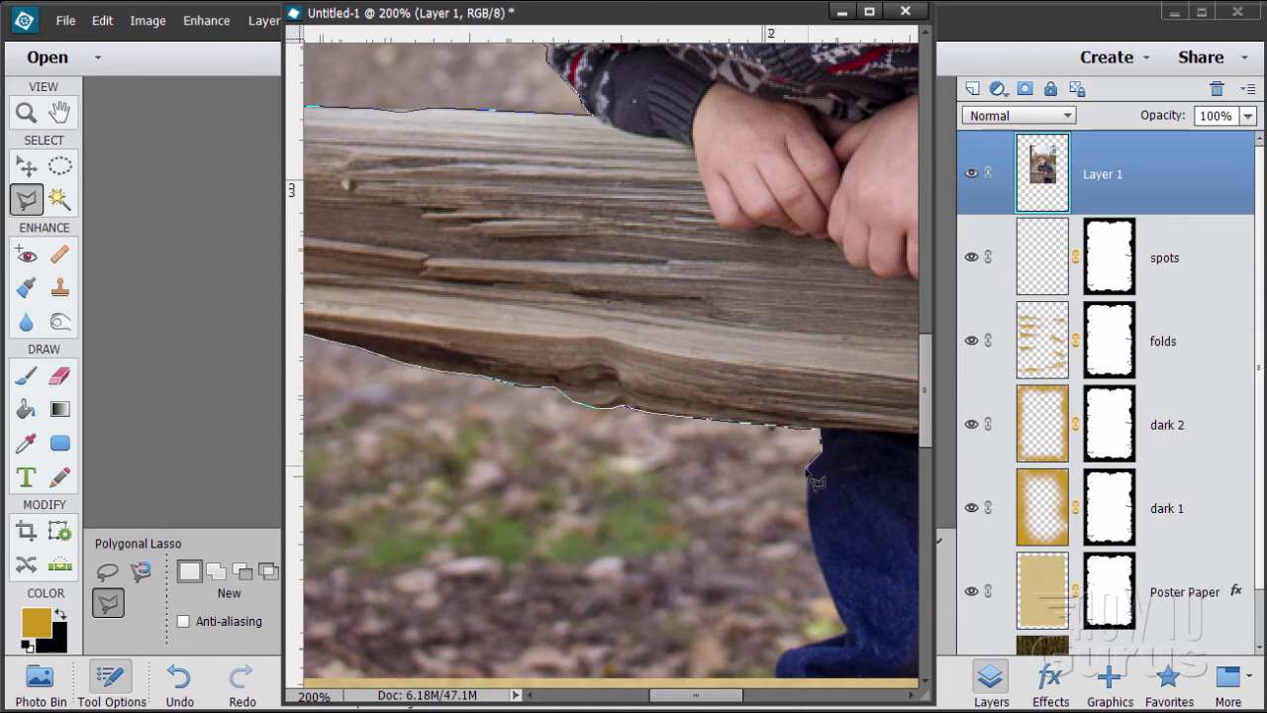
Trace the left side of the jeans down to the photo's lower border and run the outline along that border.
{"action": "left_click", "coordinate": [806, 475]}
{"action": "left_click", "coordinate": [817, 558]}
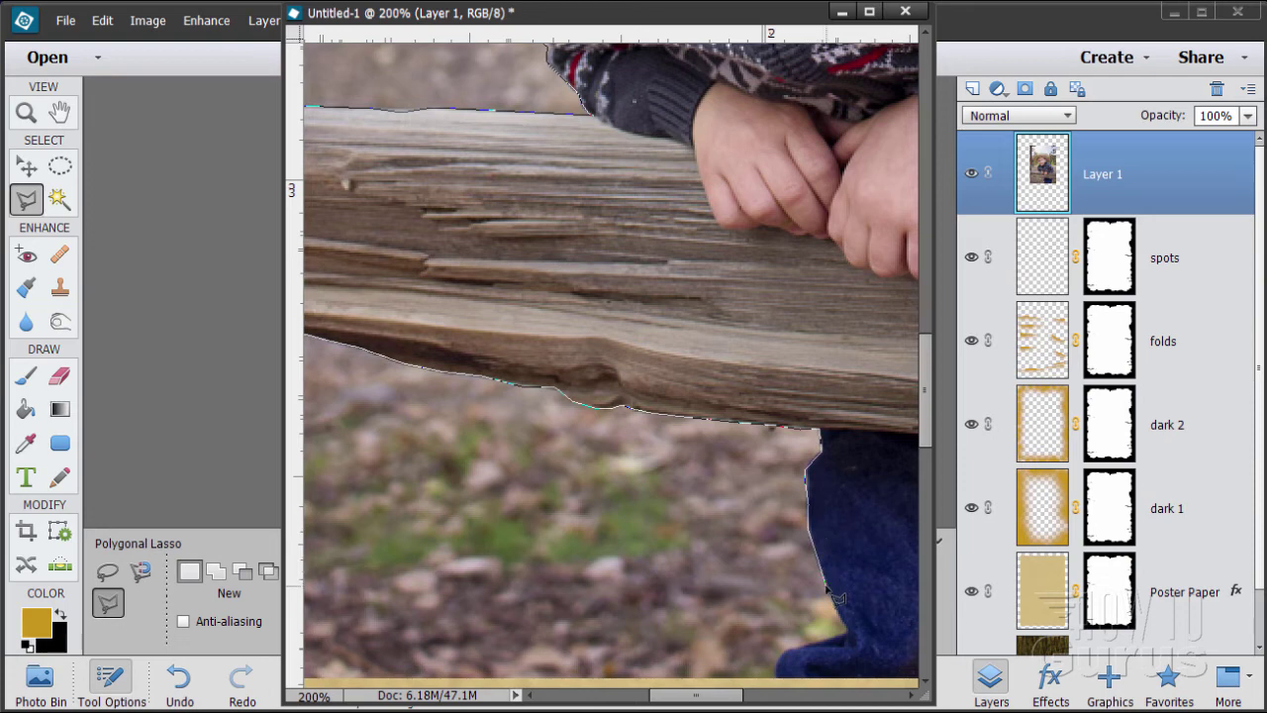
{"action": "left_click", "coordinate": [847, 634]}
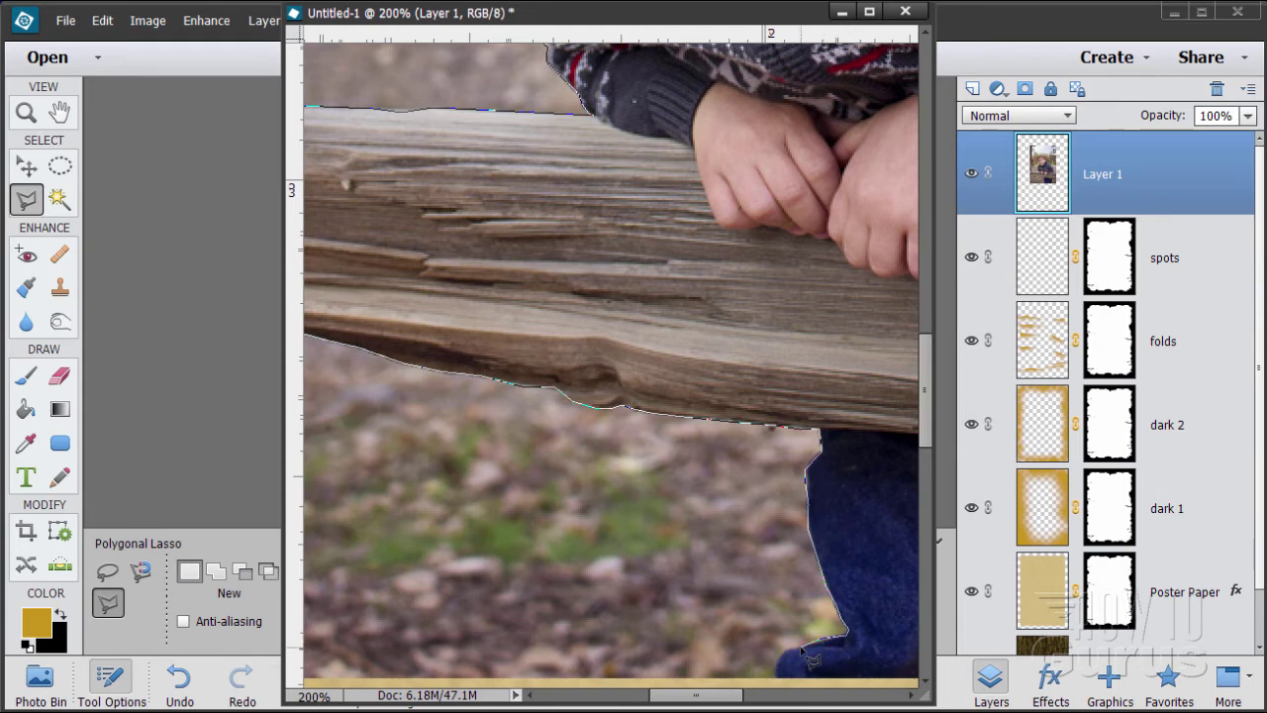
{"action": "left_click_drag", "start_coordinate": [783, 657], "coordinate": [634, 397]}
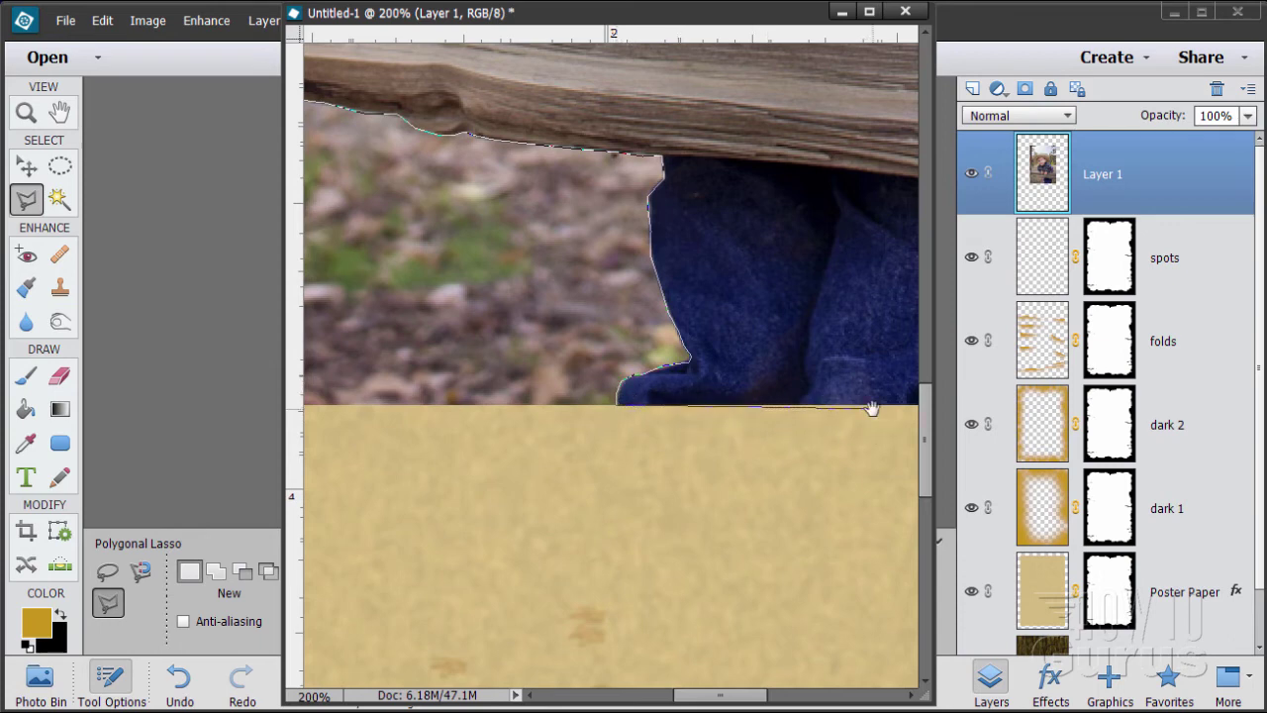
{"action": "left_click_drag", "start_coordinate": [868, 403], "coordinate": [447, 404]}
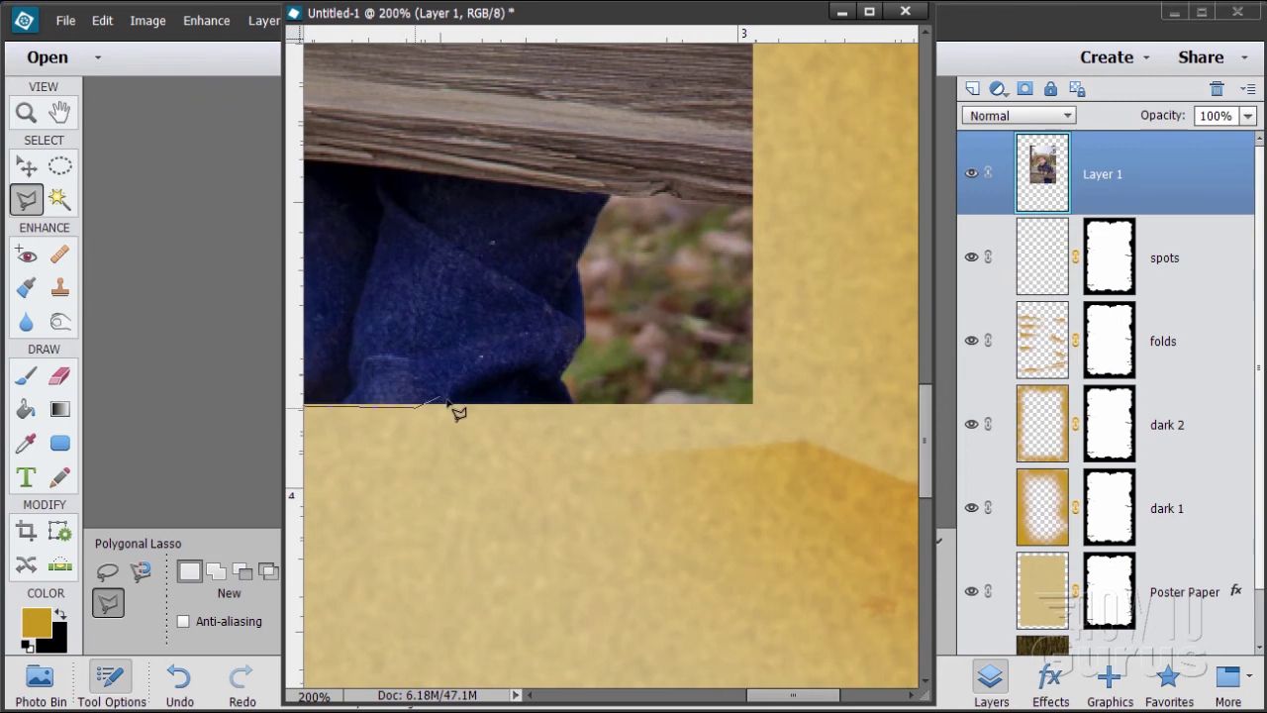
Trace the lasso outline up the right side of the jeans to the underside of the rail.
{"action": "left_click", "coordinate": [562, 375]}
{"action": "left_click", "coordinate": [583, 337]}
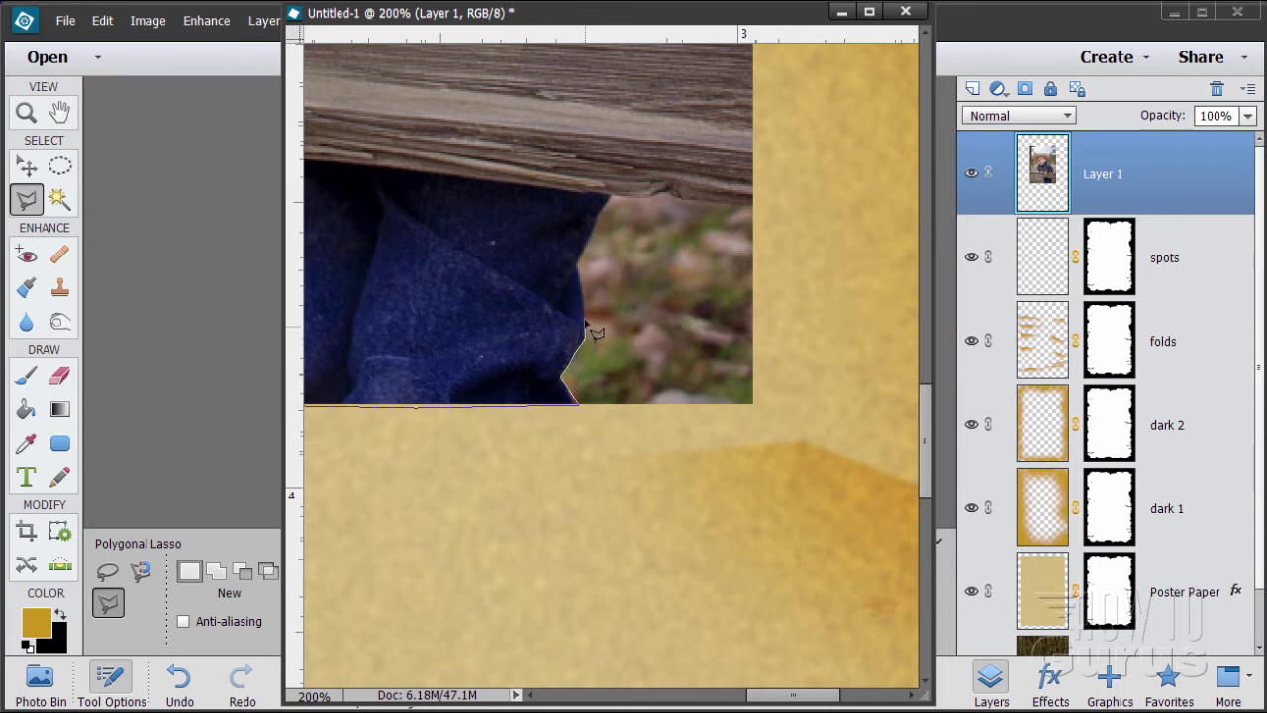
{"action": "left_click", "coordinate": [578, 263]}
{"action": "left_click", "coordinate": [607, 196]}
Outline the rail's right end, following its underside to the photo border, up its side and back along the top edge to the sleeve.
{"action": "left_click", "coordinate": [669, 192]}
{"action": "left_click", "coordinate": [698, 202]}
{"action": "left_click", "coordinate": [752, 207]}
{"action": "scroll", "coordinate": [754, 210], "scroll_direction": "up", "scroll_amount": 5}
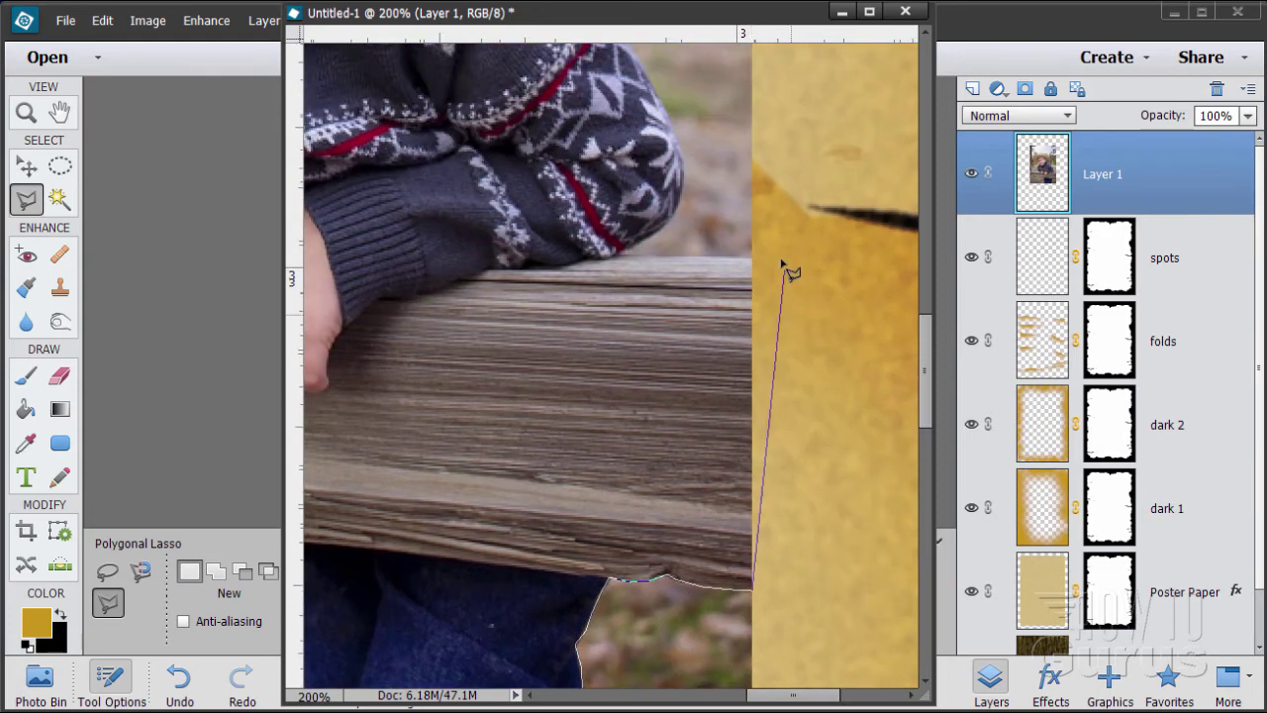
{"action": "left_click", "coordinate": [752, 261]}
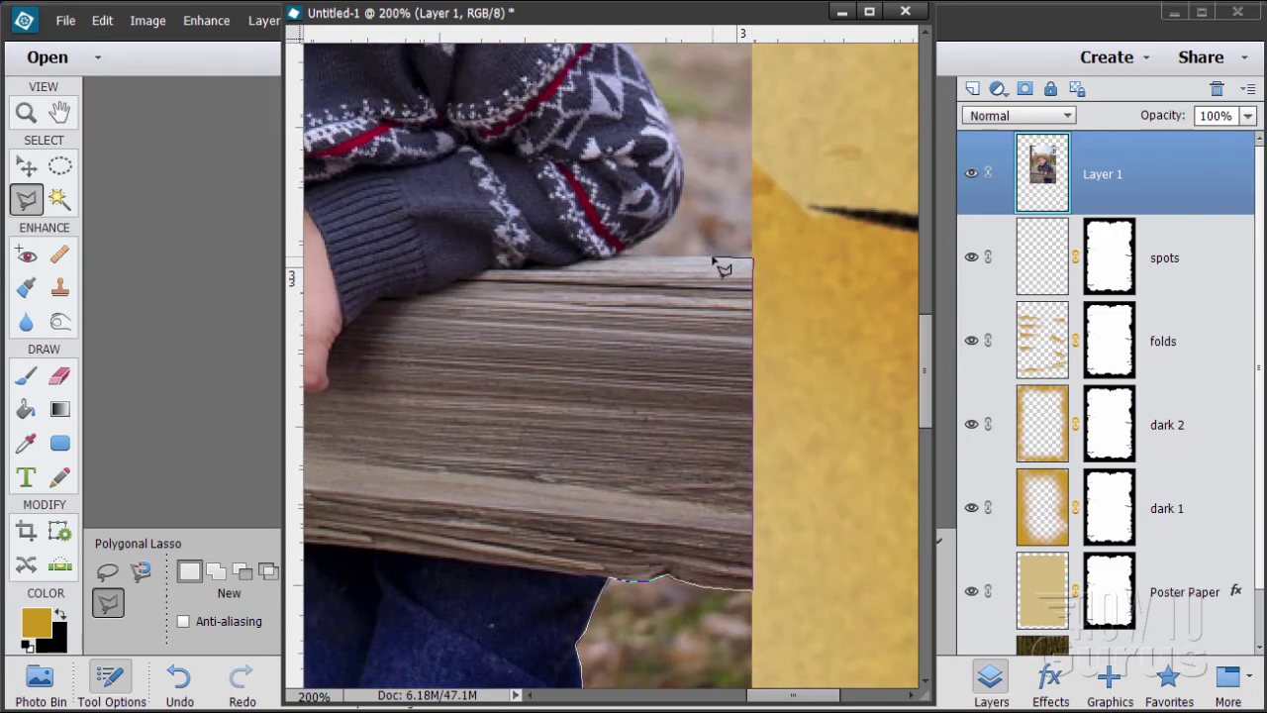
{"action": "left_click", "coordinate": [619, 257]}
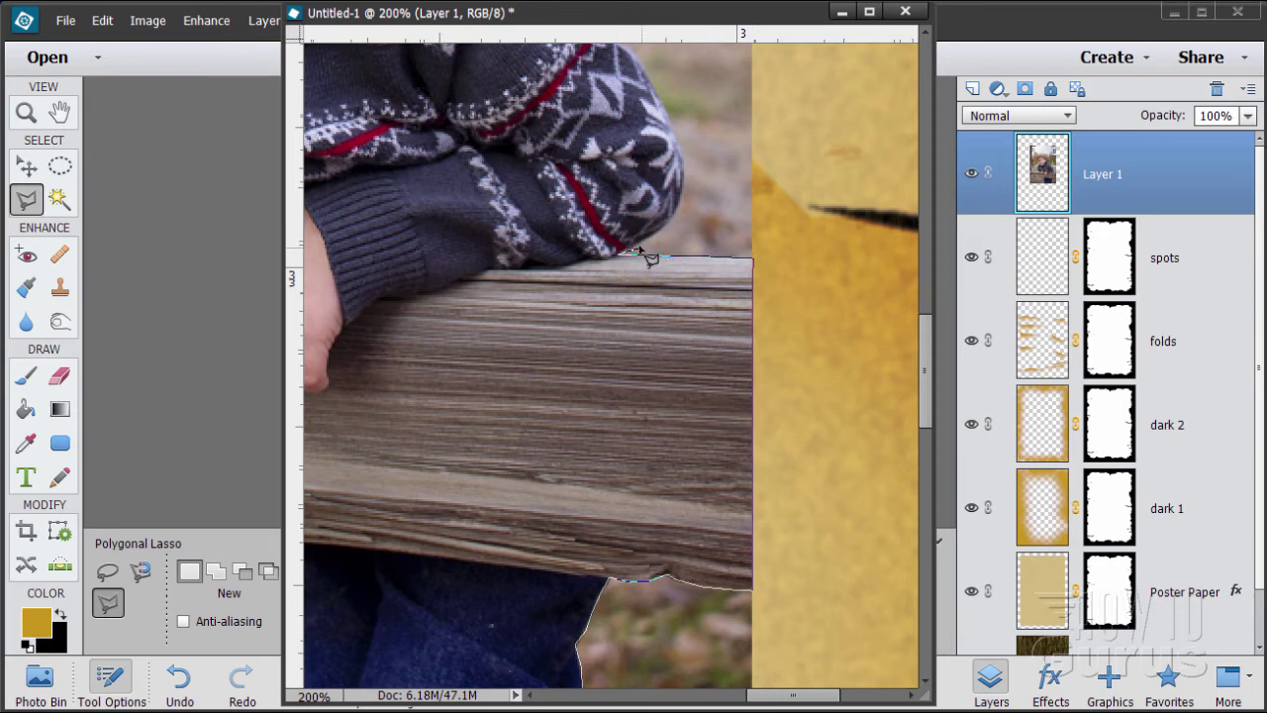
Trace the lasso outline around the right-side elbow and up the sweater sleeve and shoulder toward the hat.
{"action": "left_click", "coordinate": [679, 202]}
{"action": "left_click", "coordinate": [685, 158]}
{"action": "left_click_drag", "start_coordinate": [652, 96], "coordinate": [839, 463]}
{"action": "left_click", "coordinate": [836, 461]}
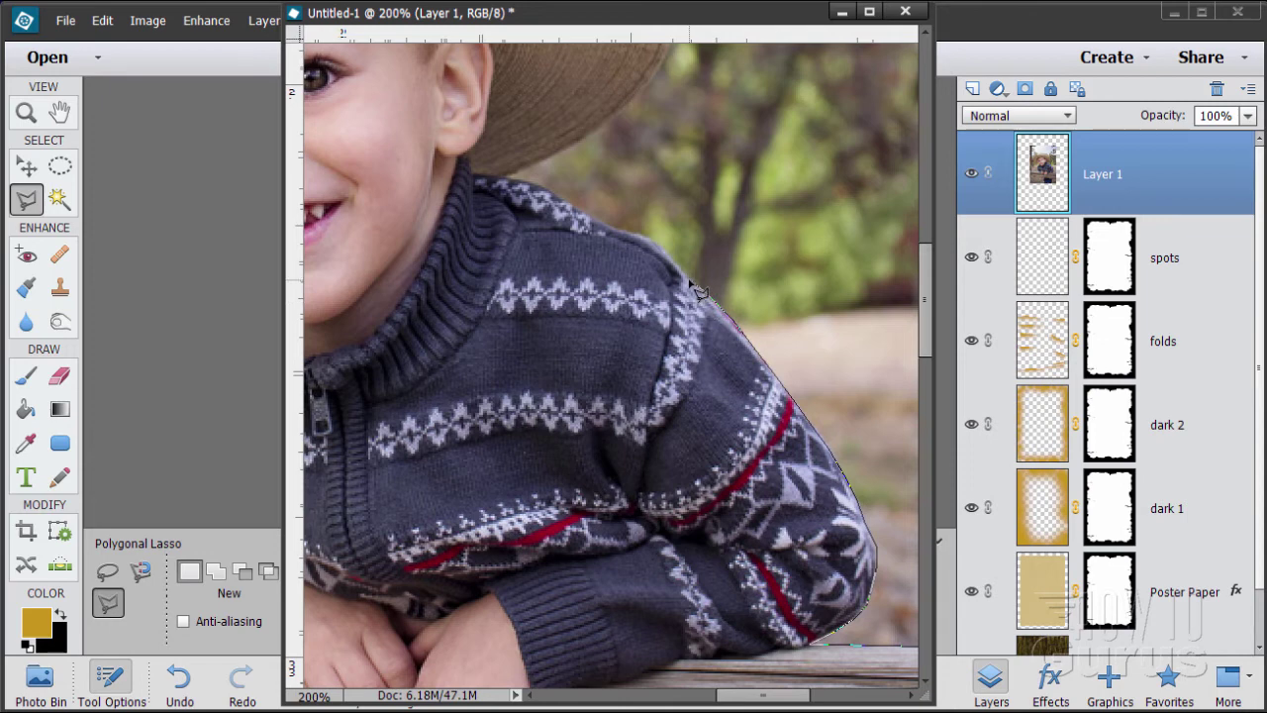
{"action": "left_click", "coordinate": [654, 245]}
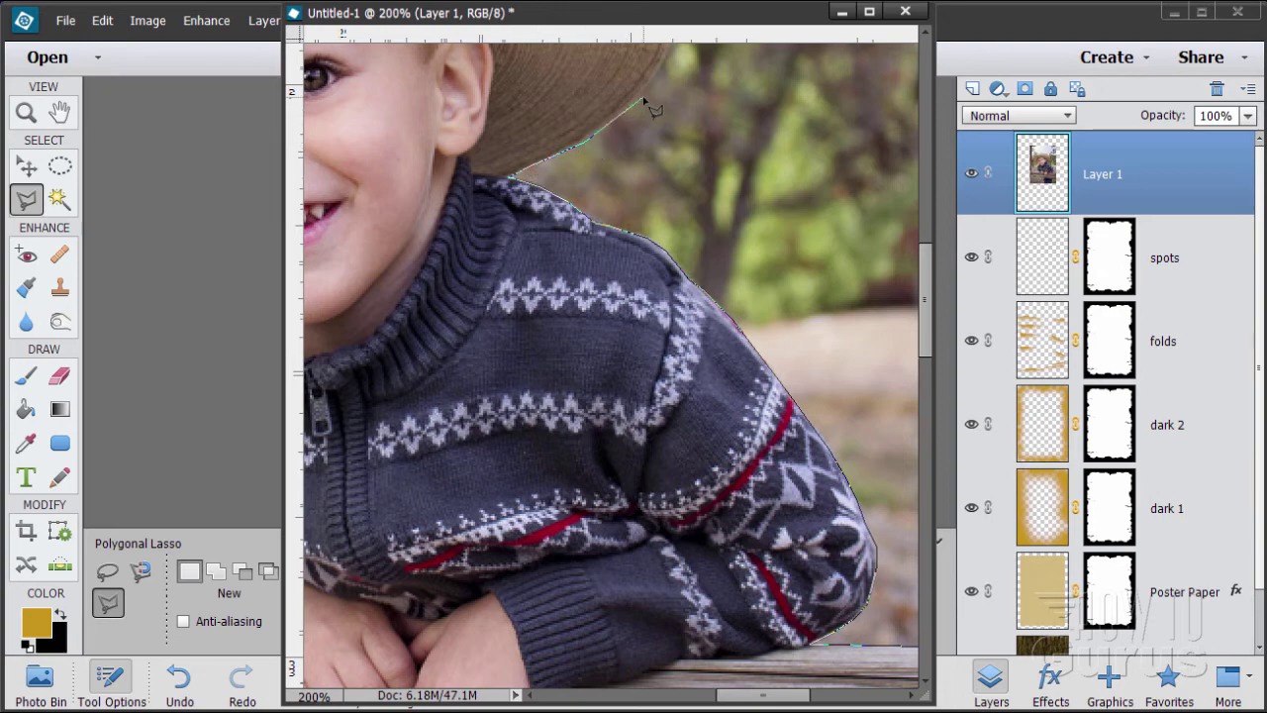
Trace the lasso outline around the right side of the hat brim from the shoulder to the brim's upper edge.
{"action": "left_click_drag", "start_coordinate": [643, 99], "coordinate": [602, 518]}
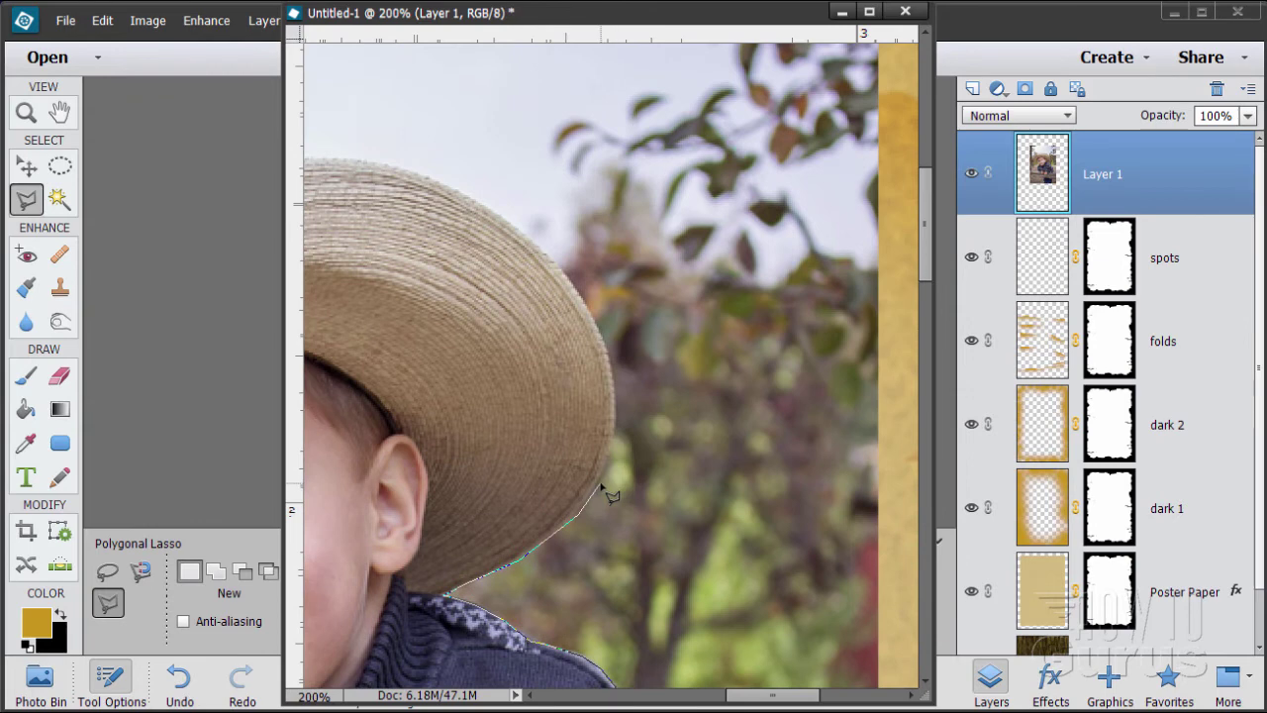
{"action": "left_click", "coordinate": [601, 485]}
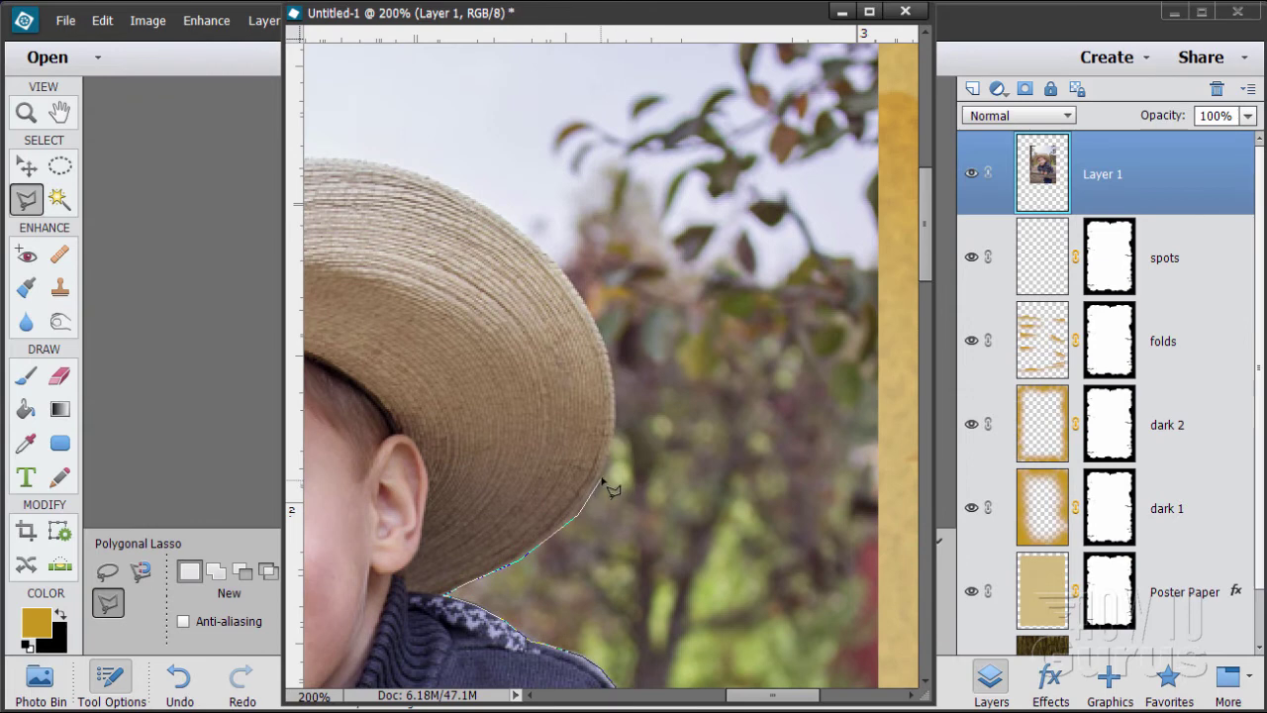
{"action": "left_click", "coordinate": [612, 429]}
{"action": "left_click", "coordinate": [604, 352]}
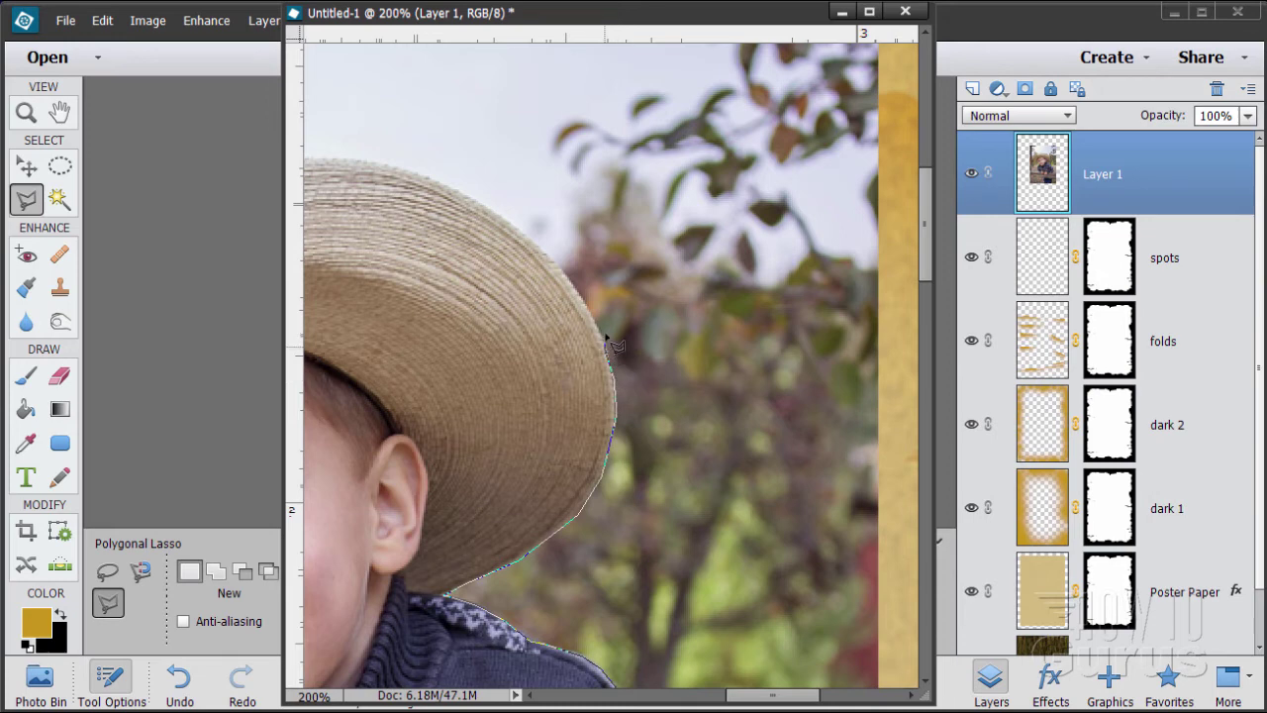
{"action": "left_click", "coordinate": [571, 285]}
{"action": "left_click", "coordinate": [467, 201]}
{"action": "left_click", "coordinate": [378, 170]}
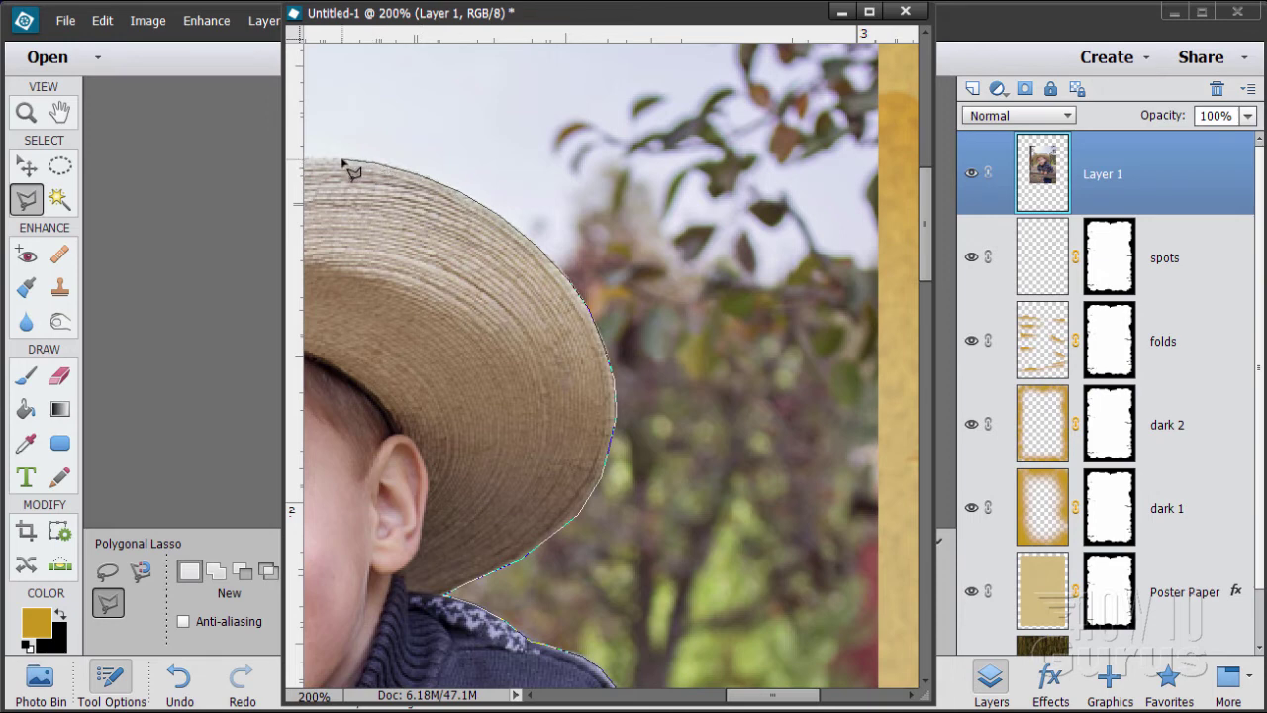
{"action": "mouse_move", "coordinate": [348, 170]}
{"action": "left_mouse_down"}
{"action": "mouse_move", "coordinate": [424, 235]}
{"action": "mouse_move", "coordinate": [693, 377]}
{"action": "mouse_move", "coordinate": [834, 354]}
{"action": "left_mouse_up"}
Trace the remaining upper brim and the hat's crown, then close the outline at its starting point to select the boy and fence.
{"action": "left_click", "coordinate": [793, 347]}
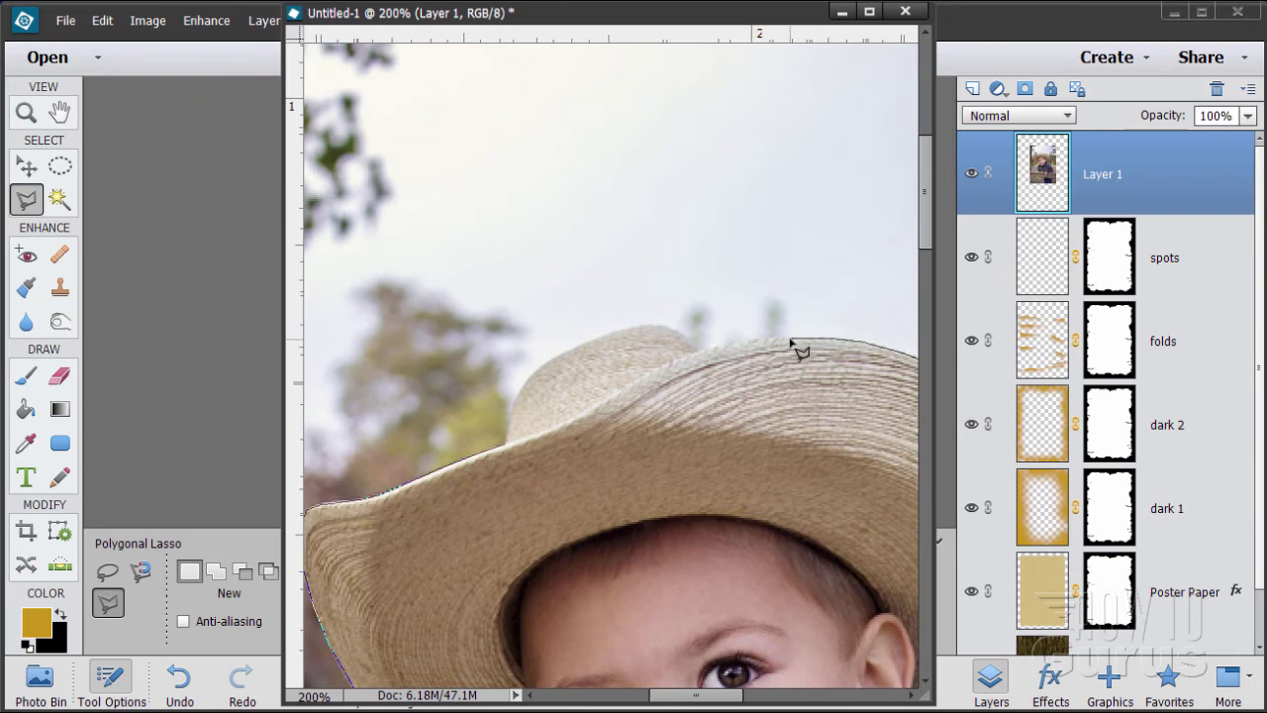
{"action": "left_click", "coordinate": [757, 344]}
{"action": "left_click", "coordinate": [690, 342]}
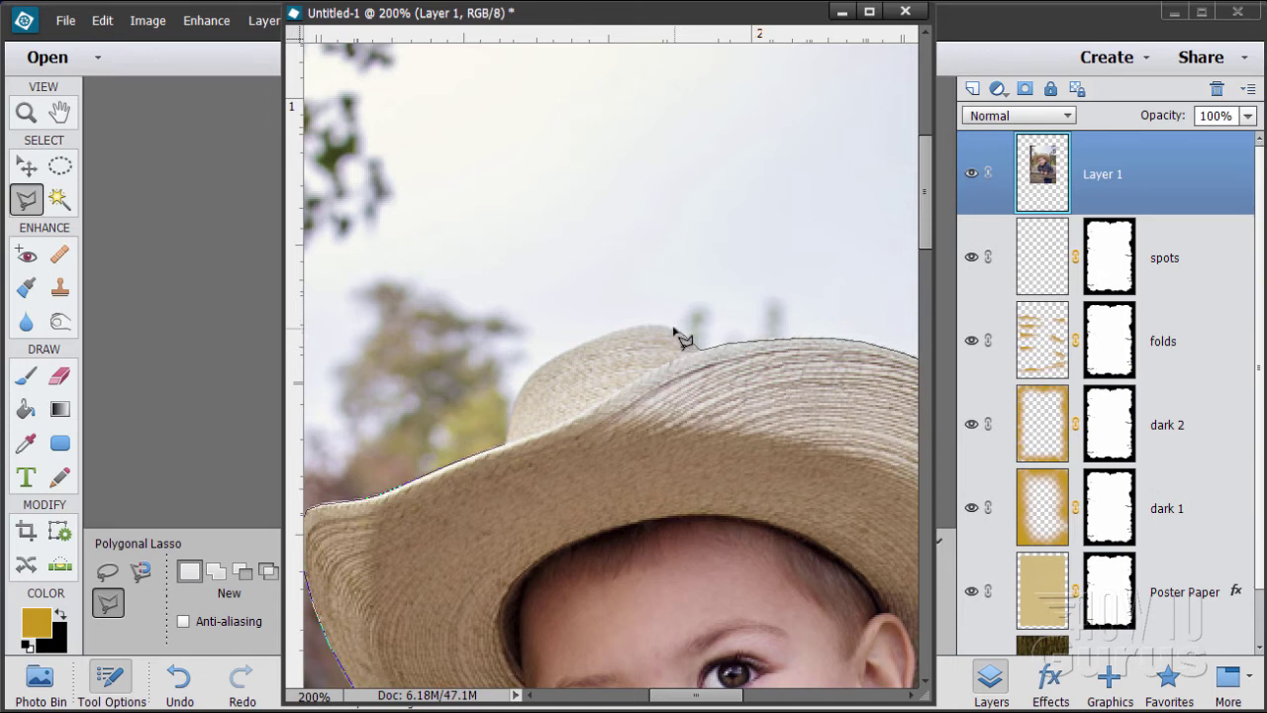
{"action": "left_click", "coordinate": [674, 326]}
{"action": "left_click", "coordinate": [593, 343]}
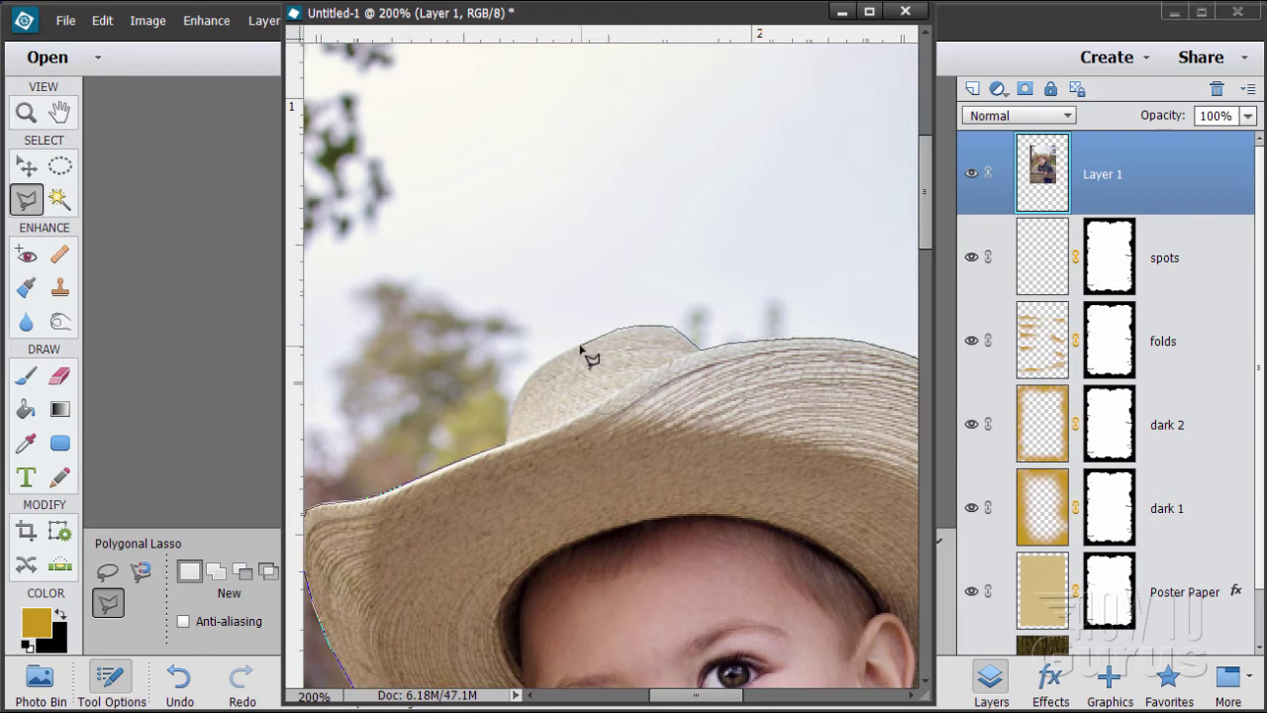
{"action": "left_click", "coordinate": [537, 373]}
{"action": "left_click", "coordinate": [517, 401]}
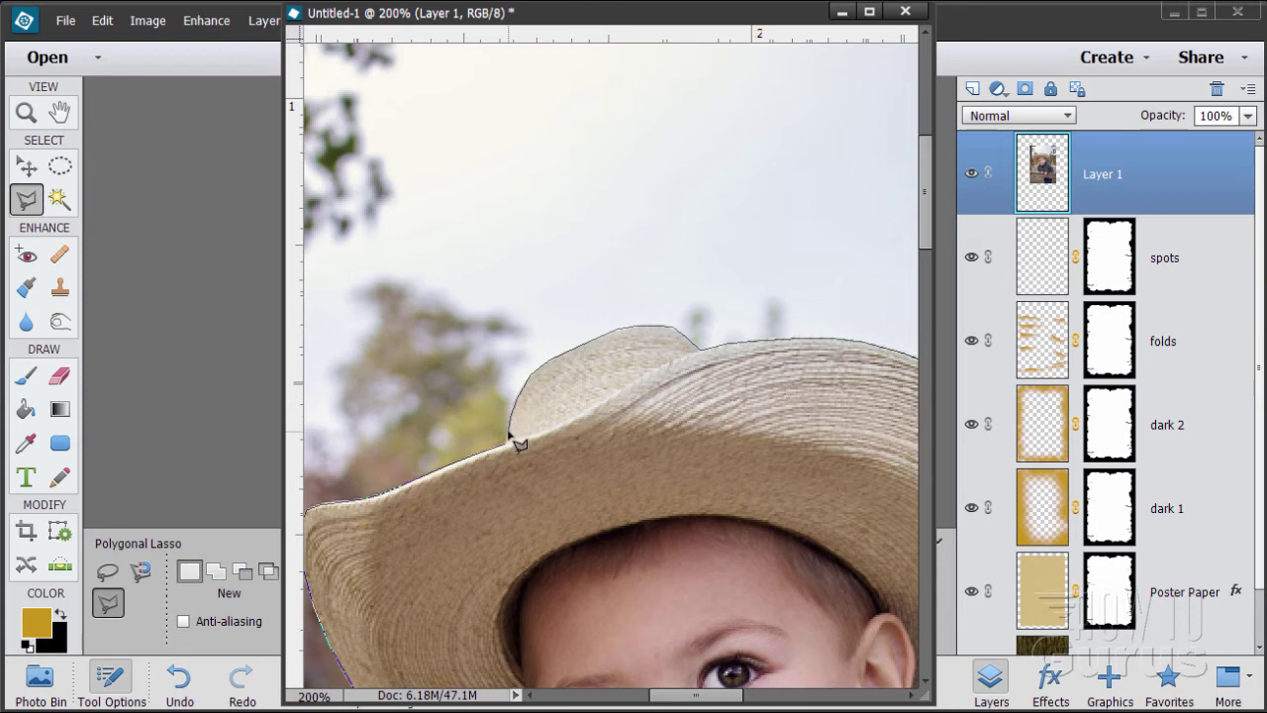
{"action": "double_click", "coordinate": [508, 449]}
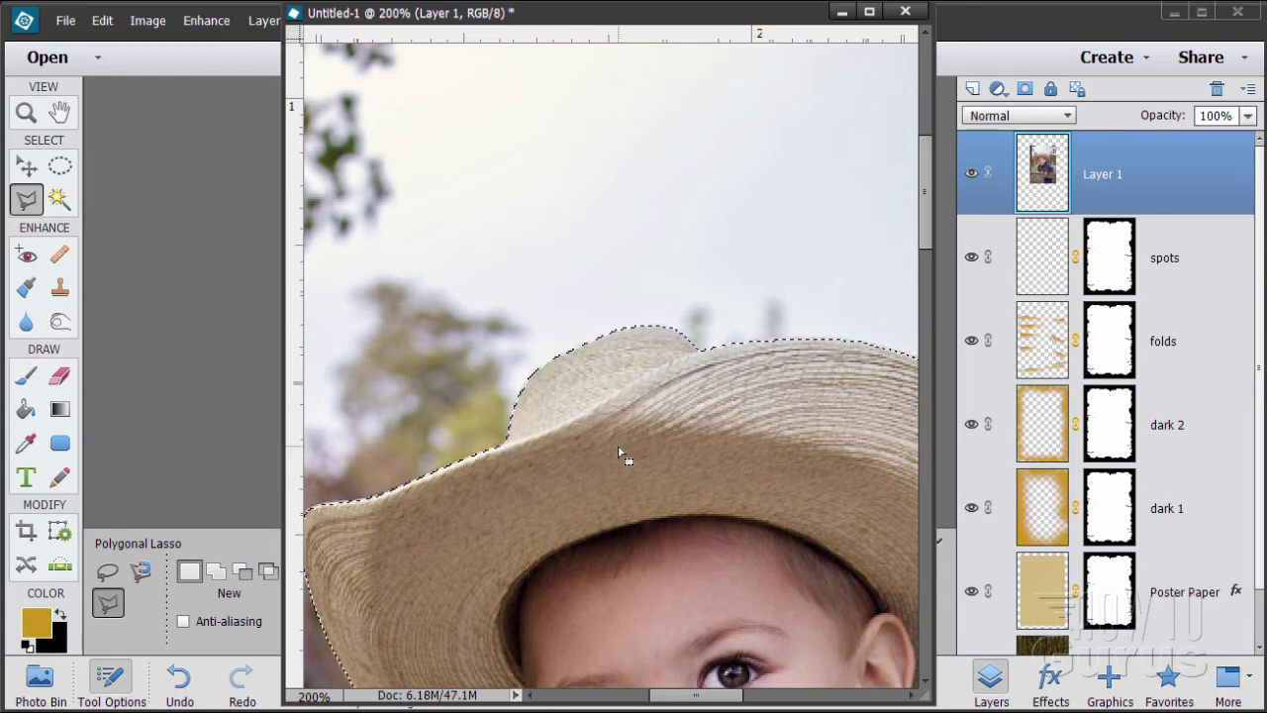
Zoom out to 50% to check the whole selection around the boy and fence, and switch to the Move tool.
{"action": "left_click", "coordinate": [27, 114]}
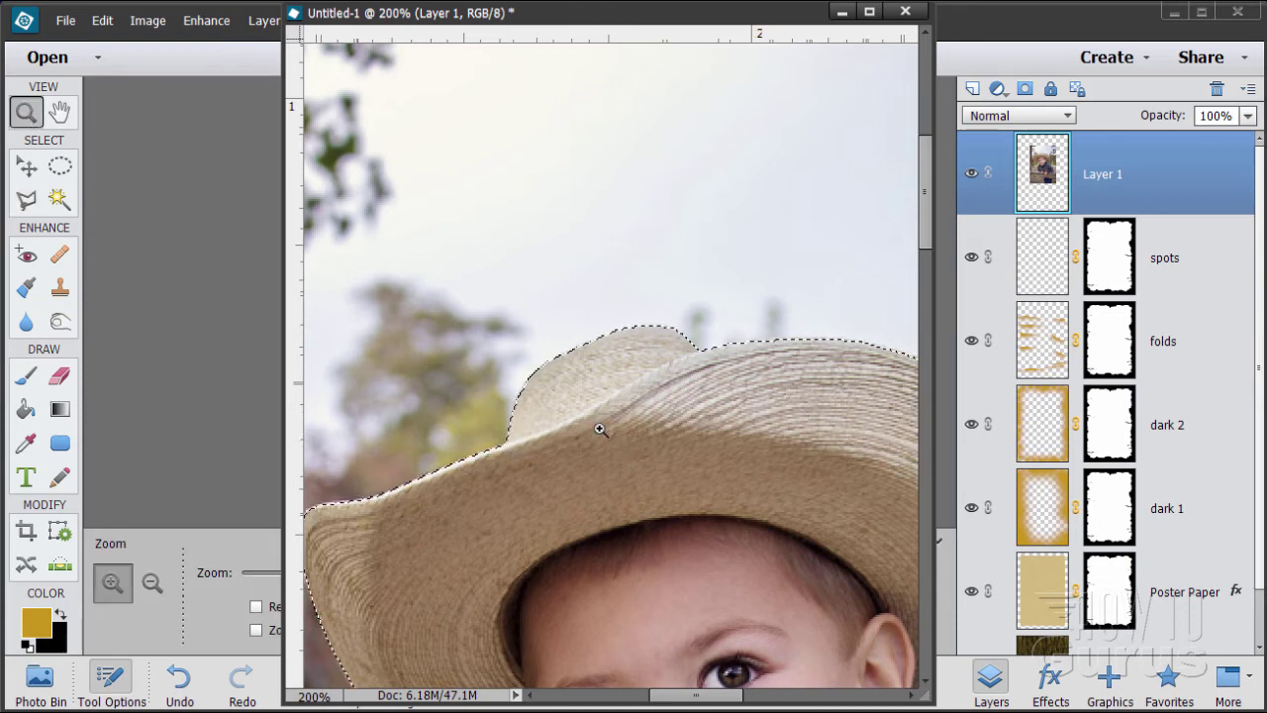
{"action": "left_click", "coordinate": [682, 461], "text": "alt"}
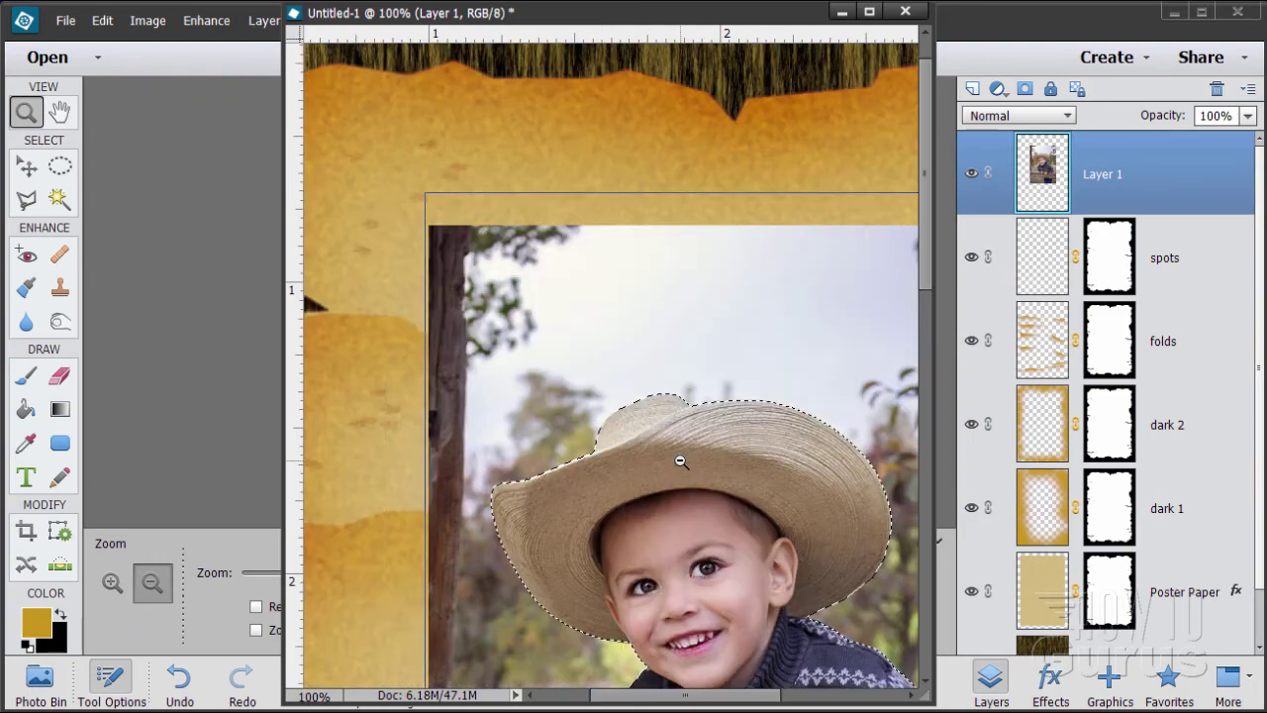
{"action": "left_click", "coordinate": [679, 461], "text": "alt"}
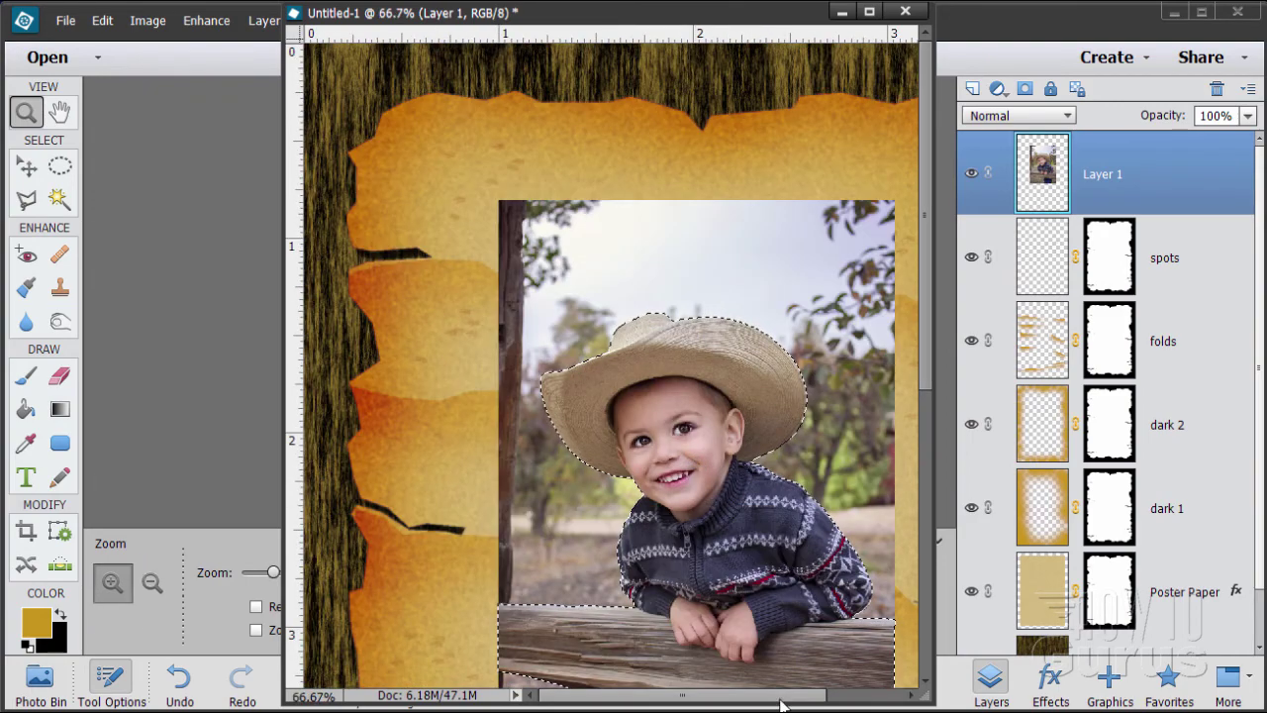
{"action": "left_click_drag", "start_coordinate": [786, 696], "coordinate": [834, 696]}
{"action": "left_click", "coordinate": [676, 532], "text": "alt"}
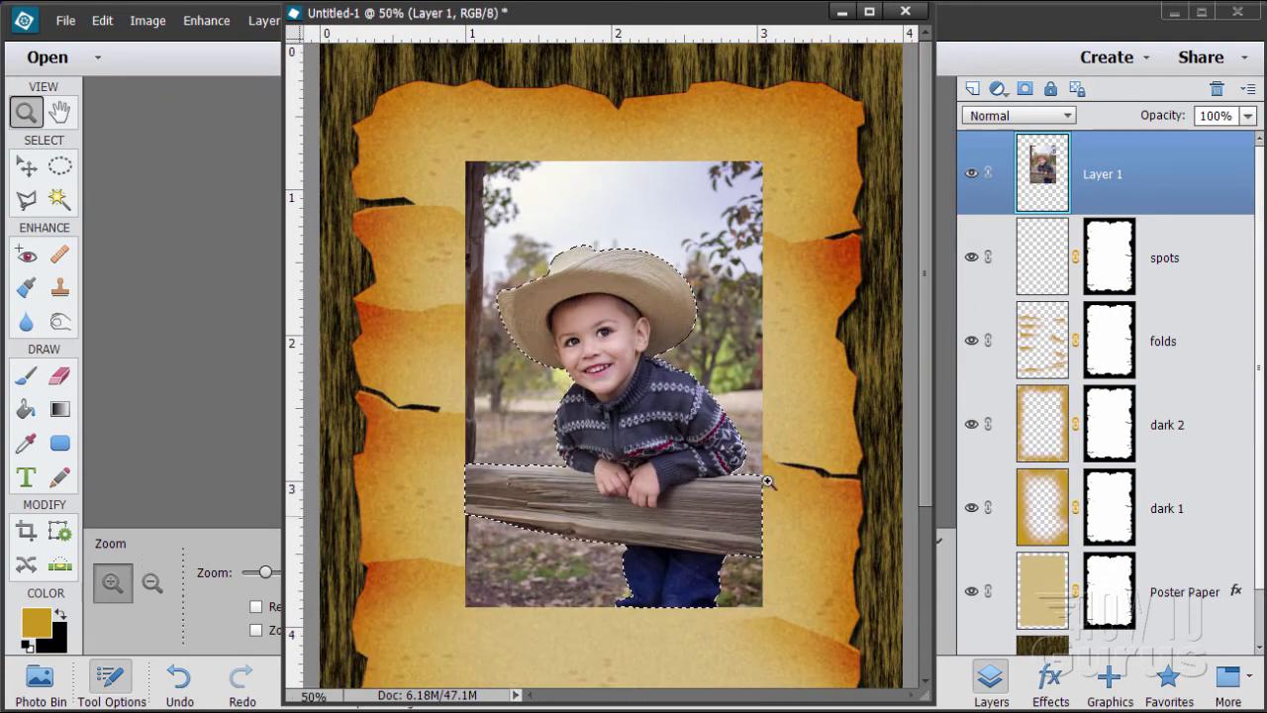
{"action": "left_click", "coordinate": [29, 170]}
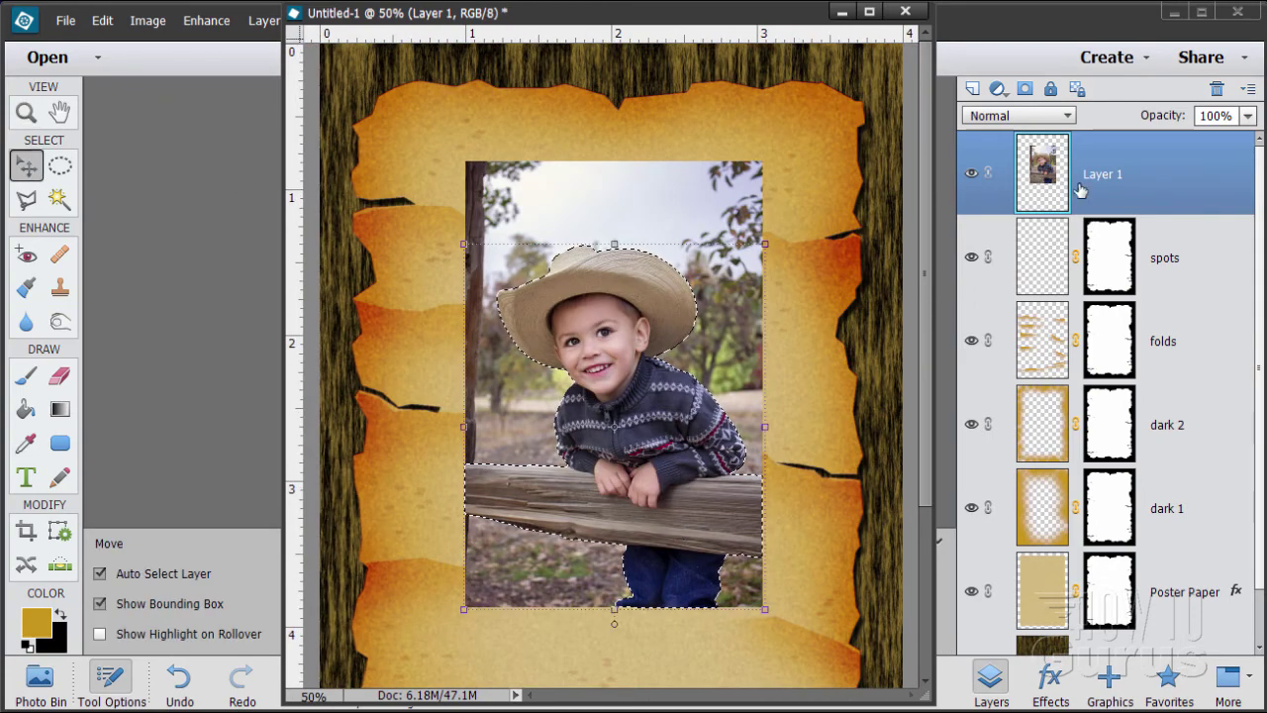
Add a layer mask from the selection to Layer 1 so only the boy and fence show.
{"action": "left_click", "coordinate": [1025, 91]}
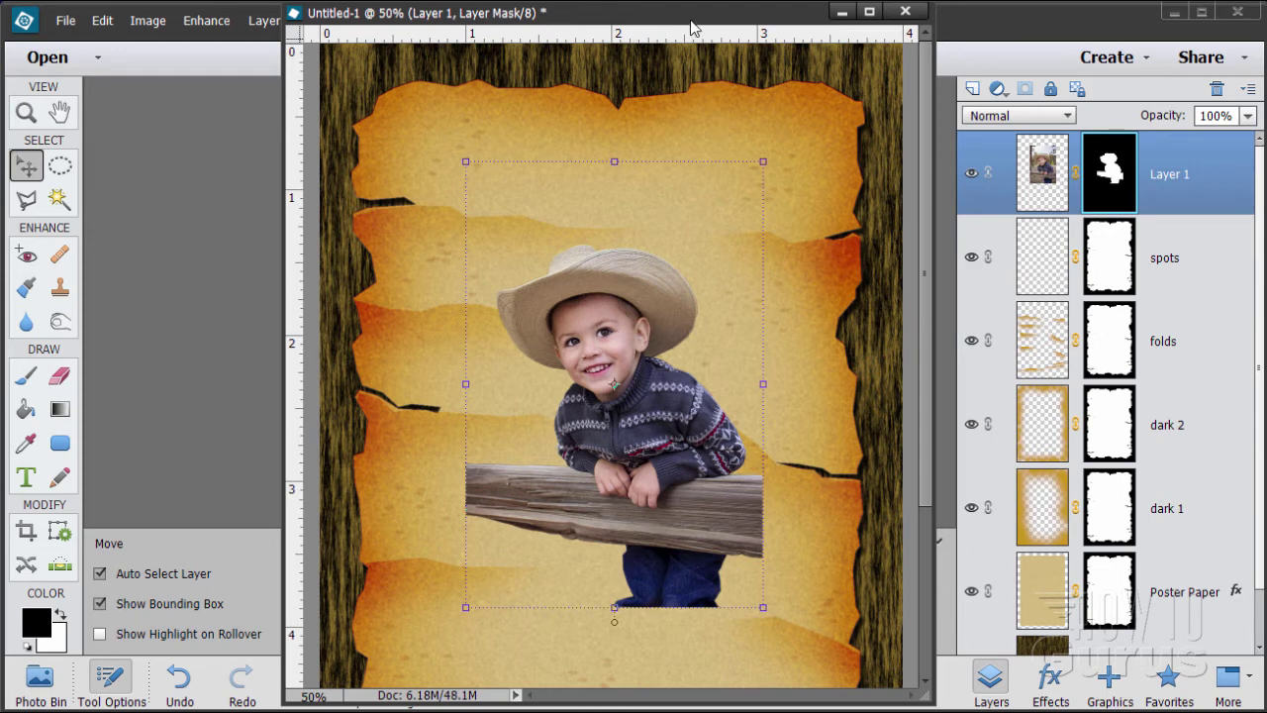
{"action": "left_click_drag", "start_coordinate": [693, 28], "coordinate": [605, 49]}
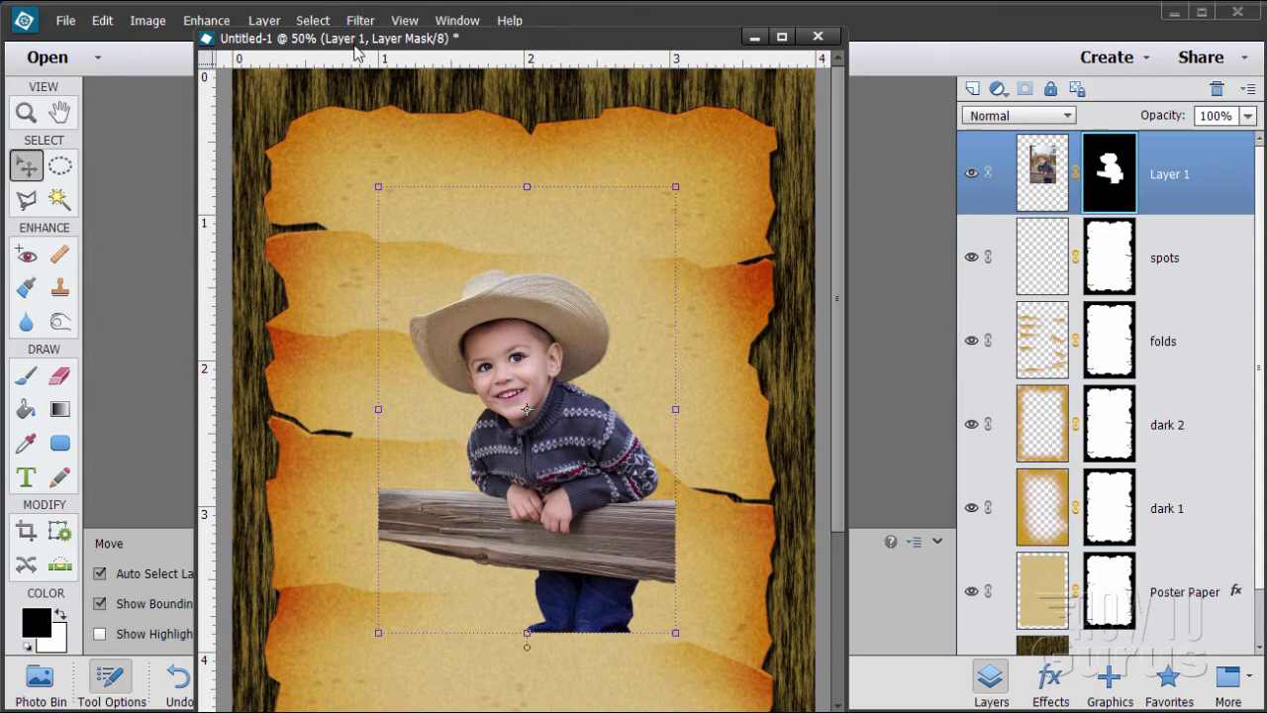
{"action": "left_click_drag", "start_coordinate": [362, 41], "coordinate": [348, 53]}
Make the photo itself on Layer 1 the editing target instead of its layer mask.
{"action": "left_click", "coordinate": [215, 27]}
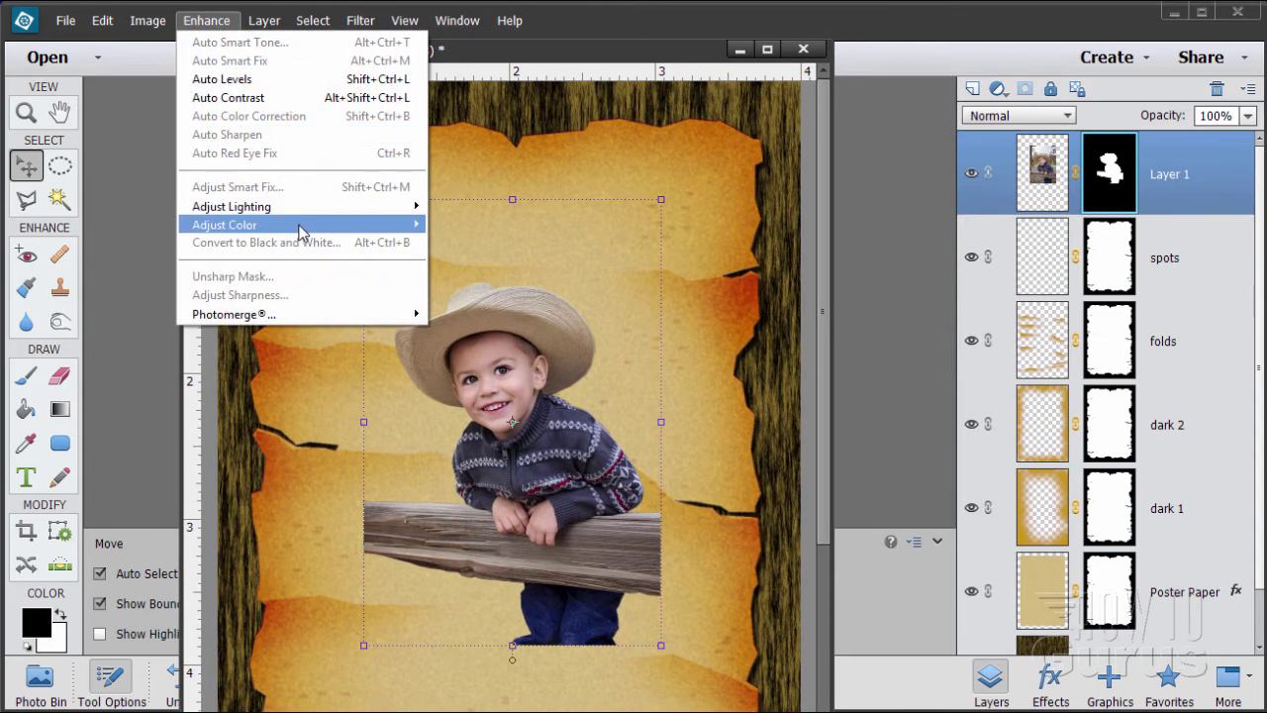
{"action": "mouse_move", "coordinate": [305, 232]}
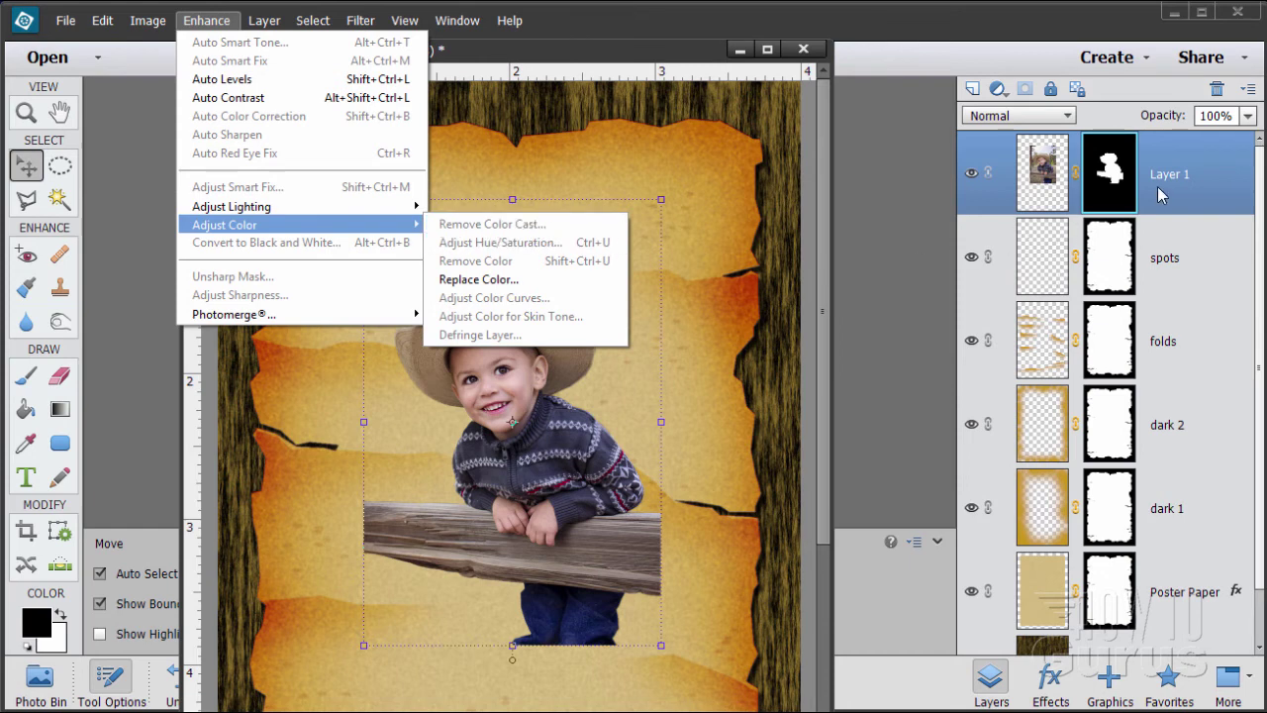
{"action": "left_click", "coordinate": [1061, 192]}
{"action": "left_click", "coordinate": [1051, 193]}
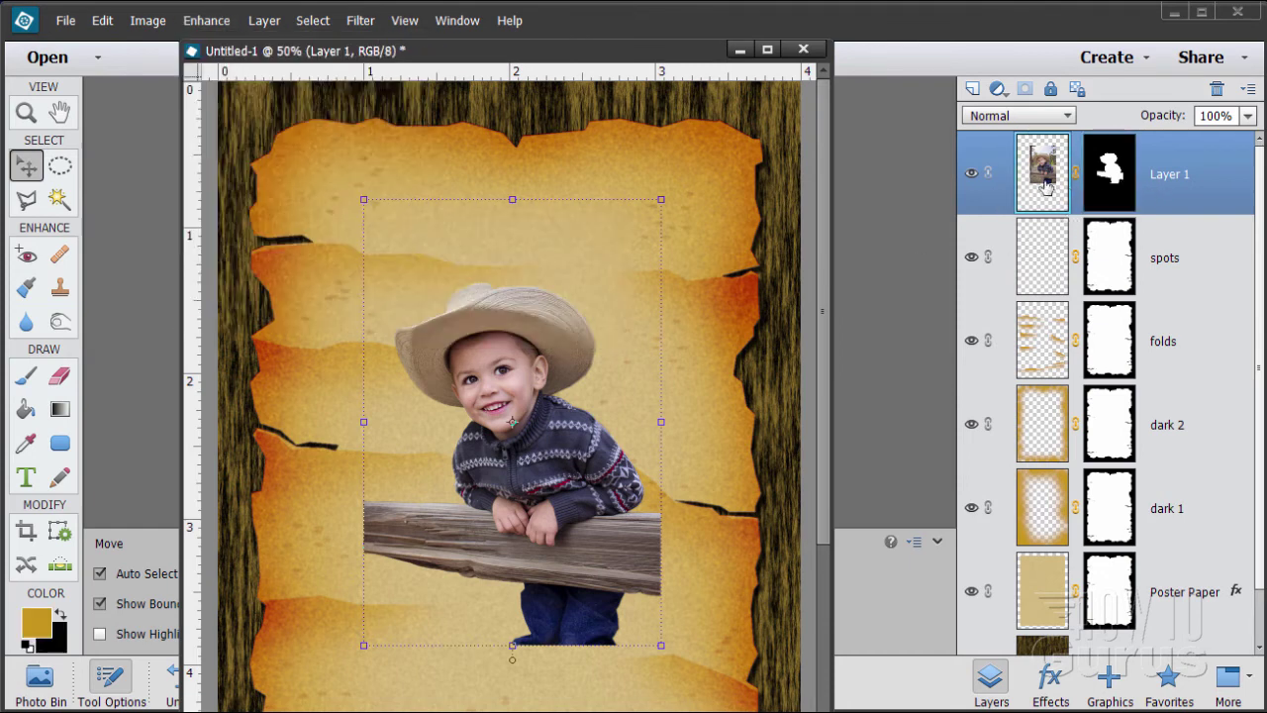
{"action": "left_click", "coordinate": [1112, 195]}
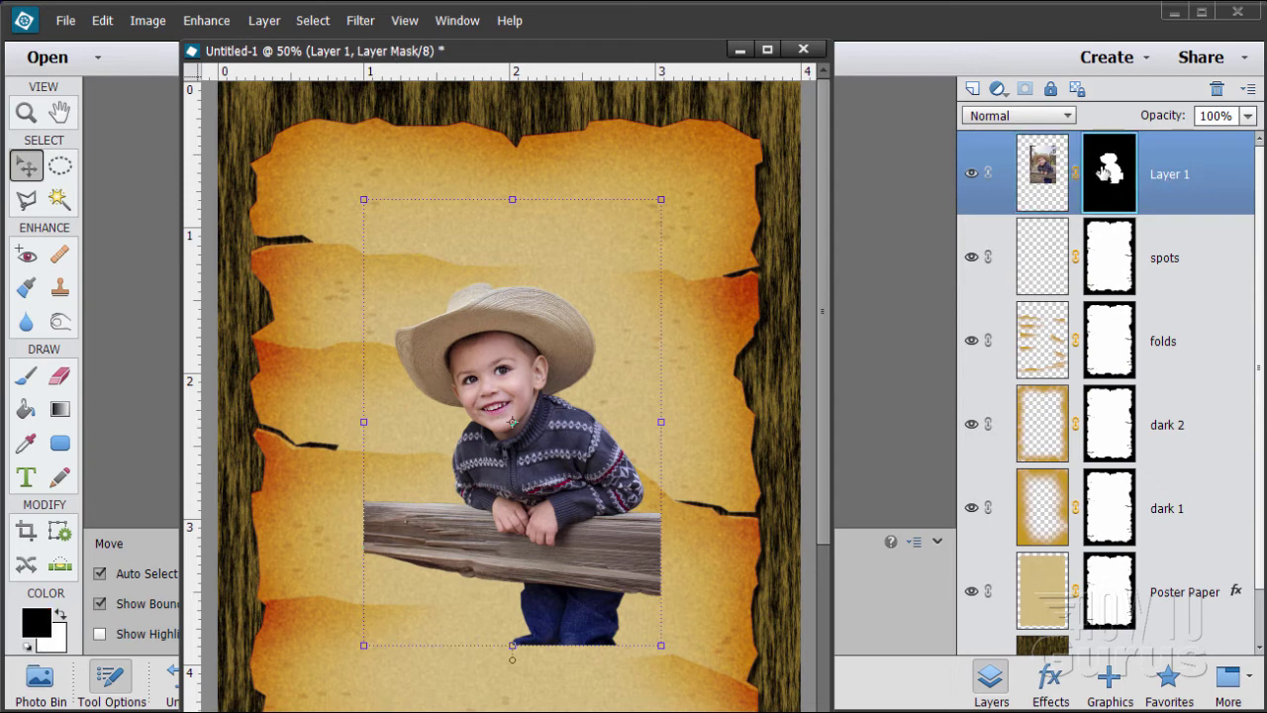
{"action": "left_click", "coordinate": [1044, 206]}
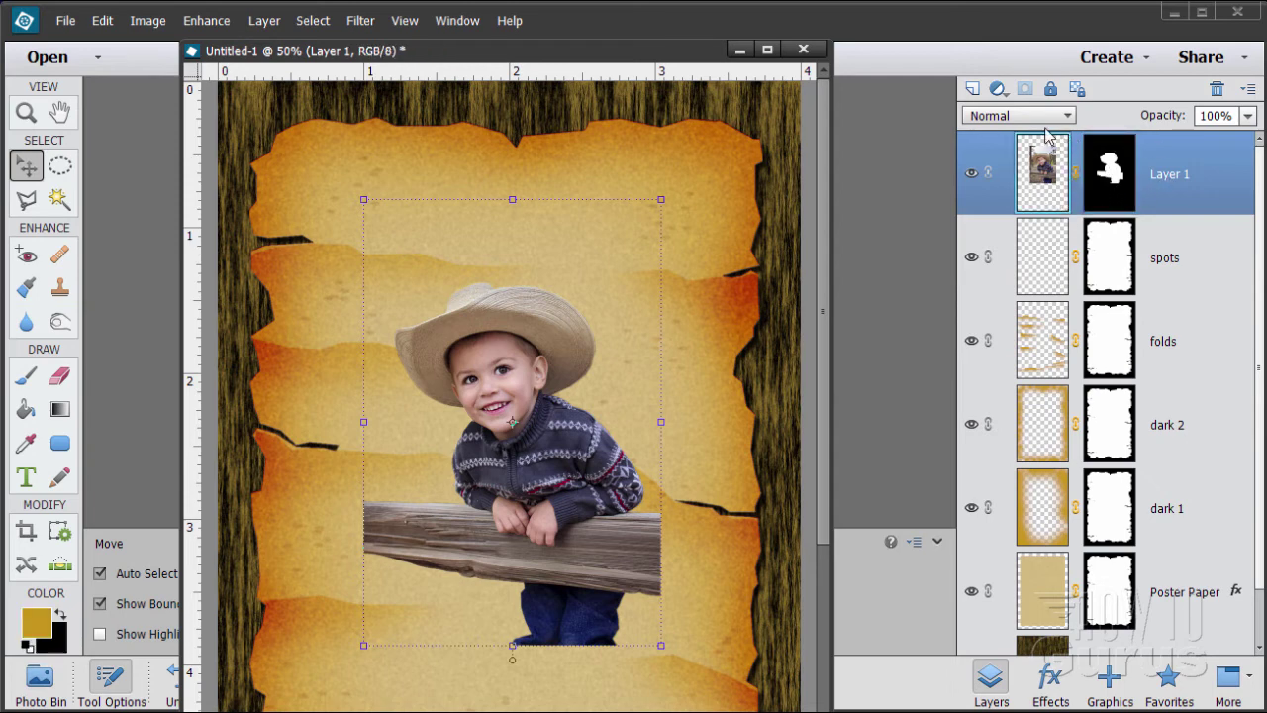
Start a Hue/Saturation adjustment on Layer 1's photo and turn on Colorize.
{"action": "left_click", "coordinate": [206, 20]}
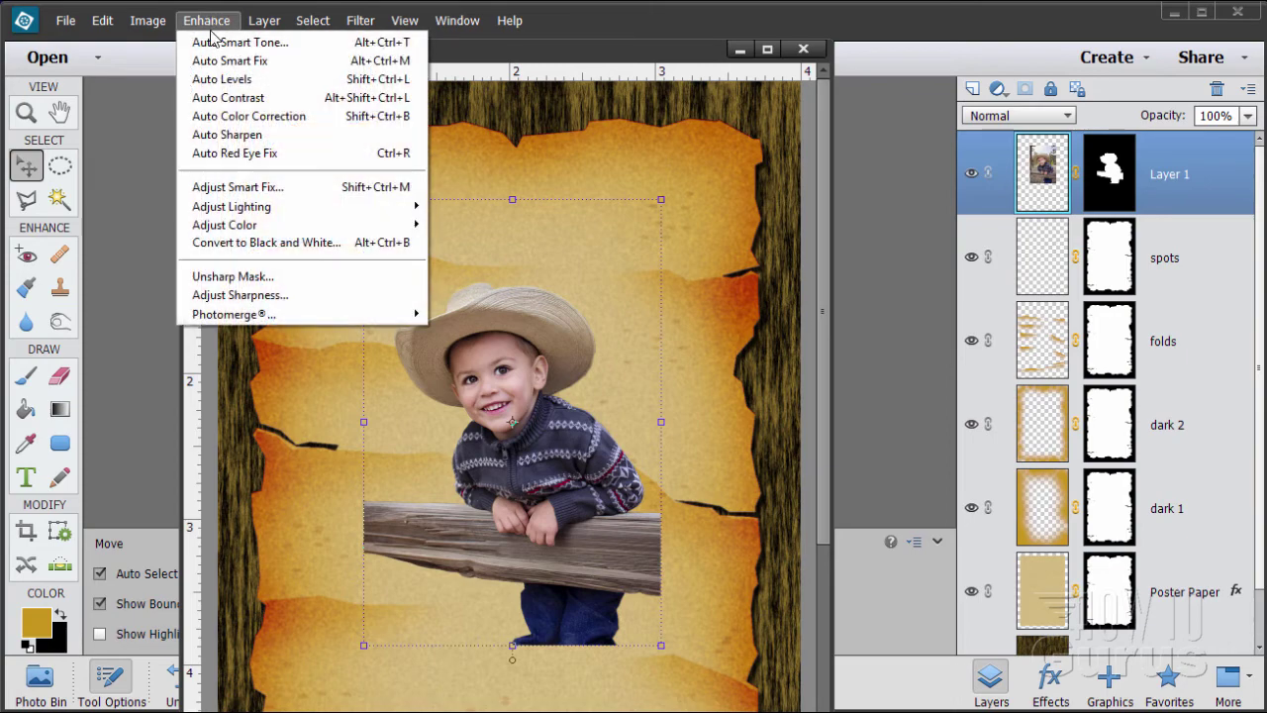
{"action": "mouse_move", "coordinate": [284, 228]}
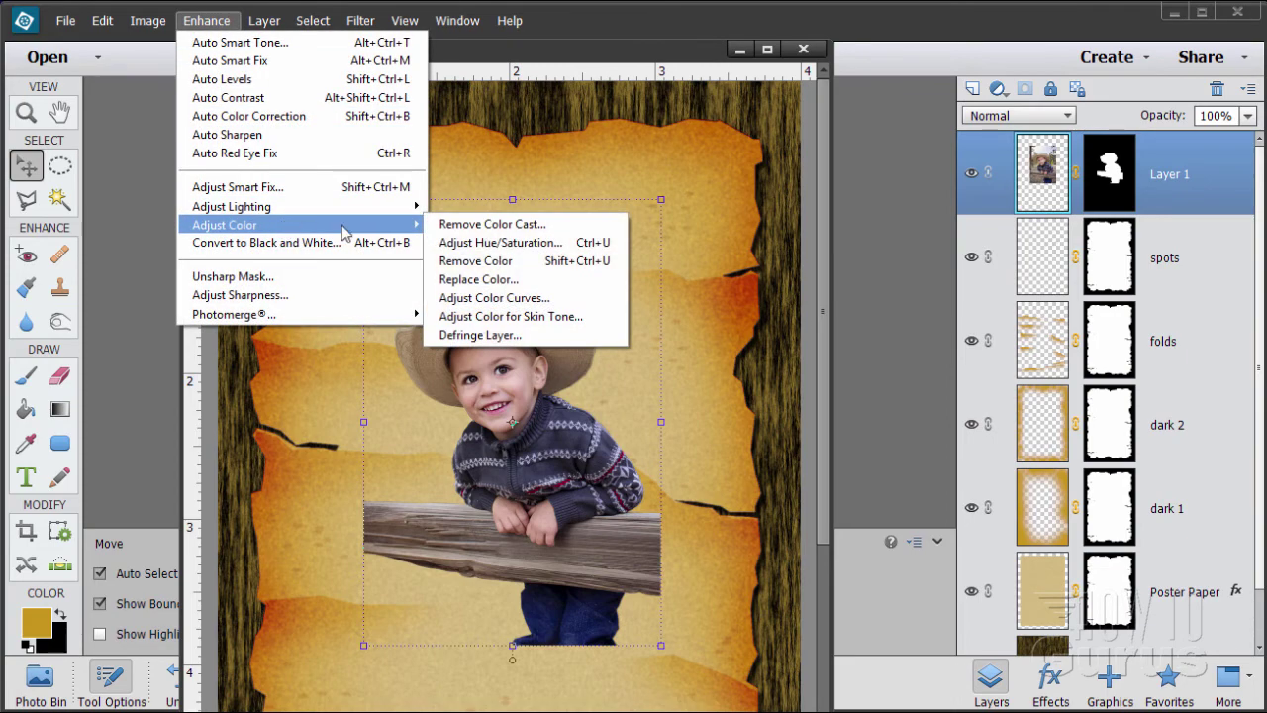
{"action": "left_click", "coordinate": [539, 248]}
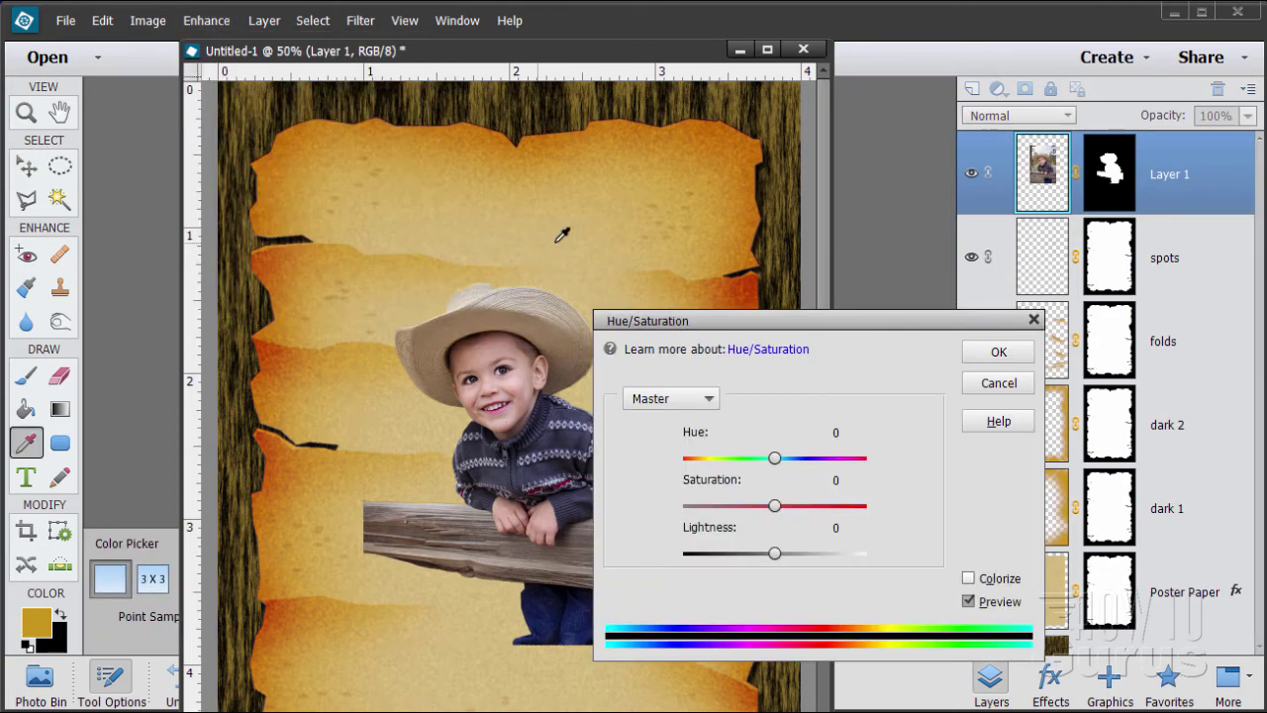
{"action": "left_click", "coordinate": [969, 579]}
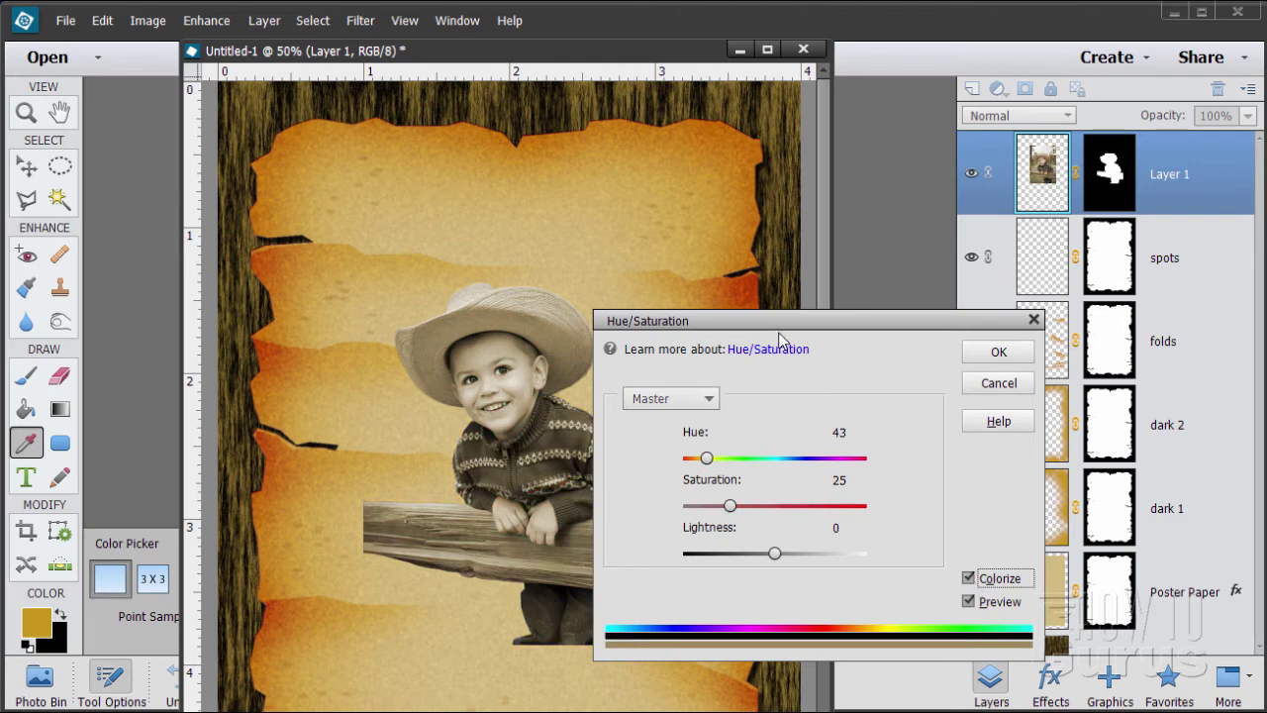
{"action": "left_click_drag", "start_coordinate": [779, 333], "coordinate": [846, 299]}
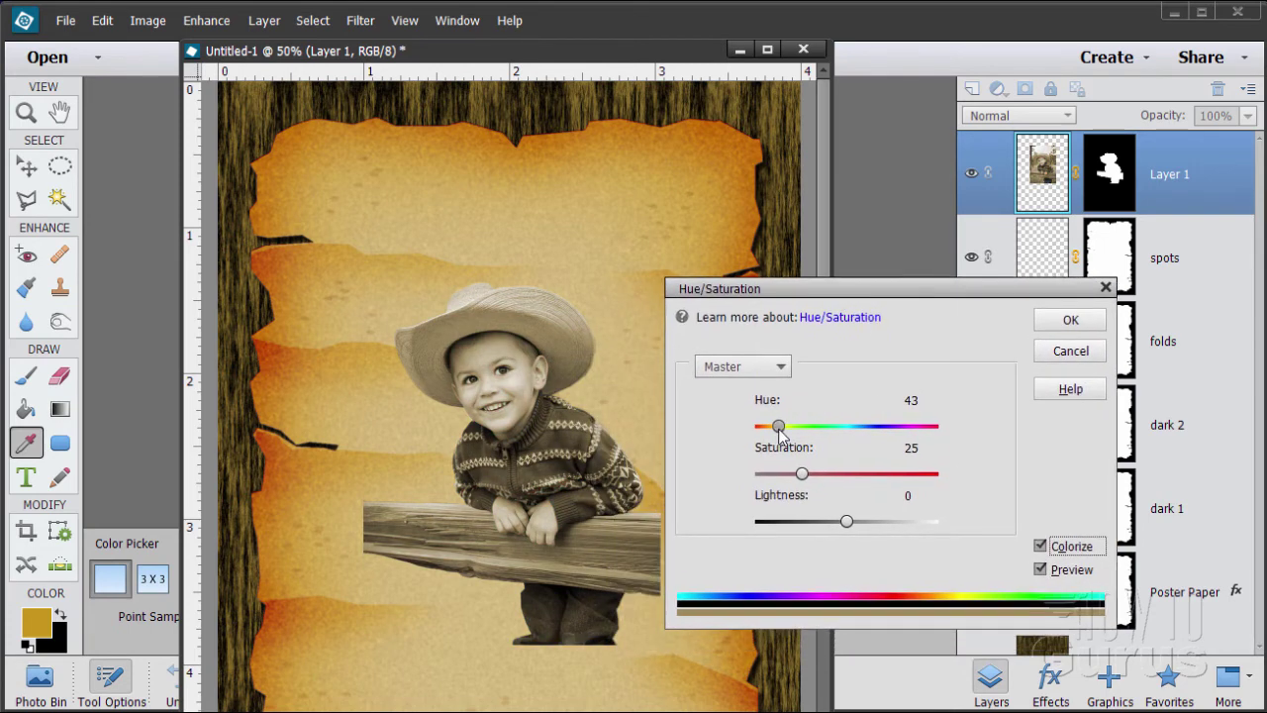
Set the colorized photo's hue to 33, saturation to 30 and lightness to about -23, and apply the adjustment.
{"action": "left_click_drag", "start_coordinate": [782, 429], "coordinate": [777, 427]}
{"action": "left_click_drag", "start_coordinate": [803, 474], "coordinate": [811, 473]}
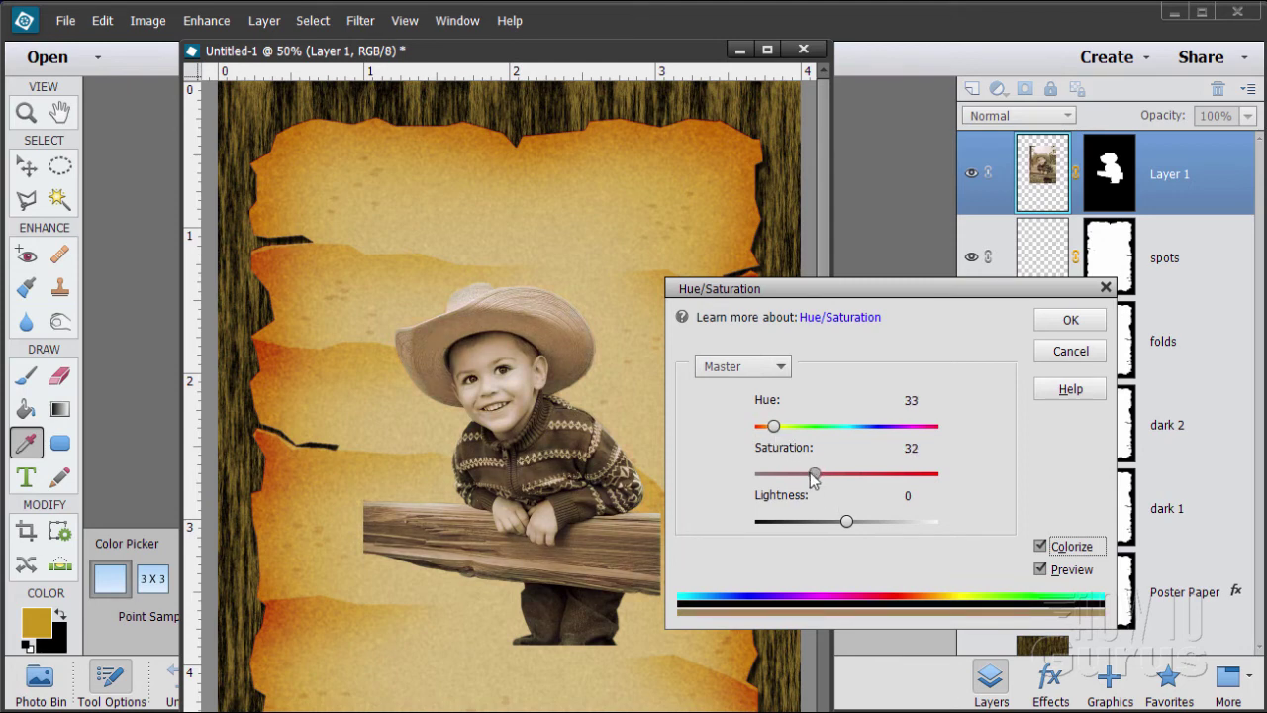
{"action": "left_click_drag", "start_coordinate": [849, 527], "coordinate": [830, 529]}
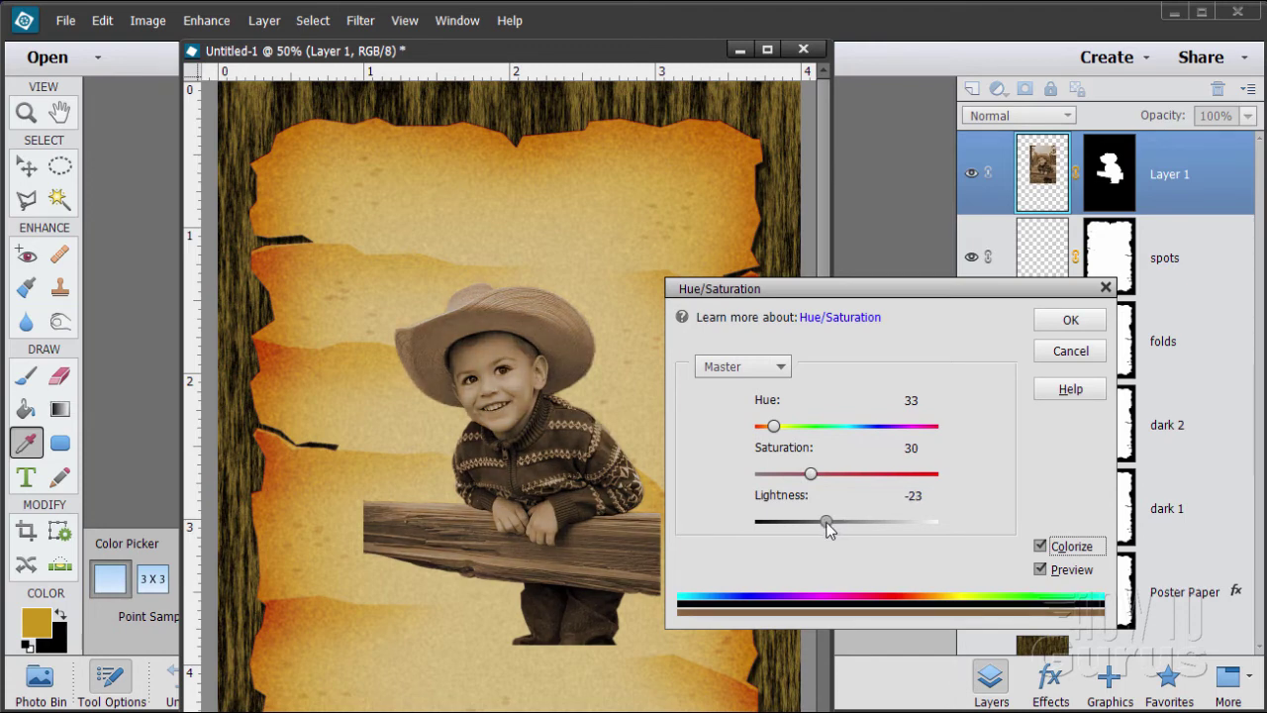
{"action": "left_click", "coordinate": [1059, 320]}
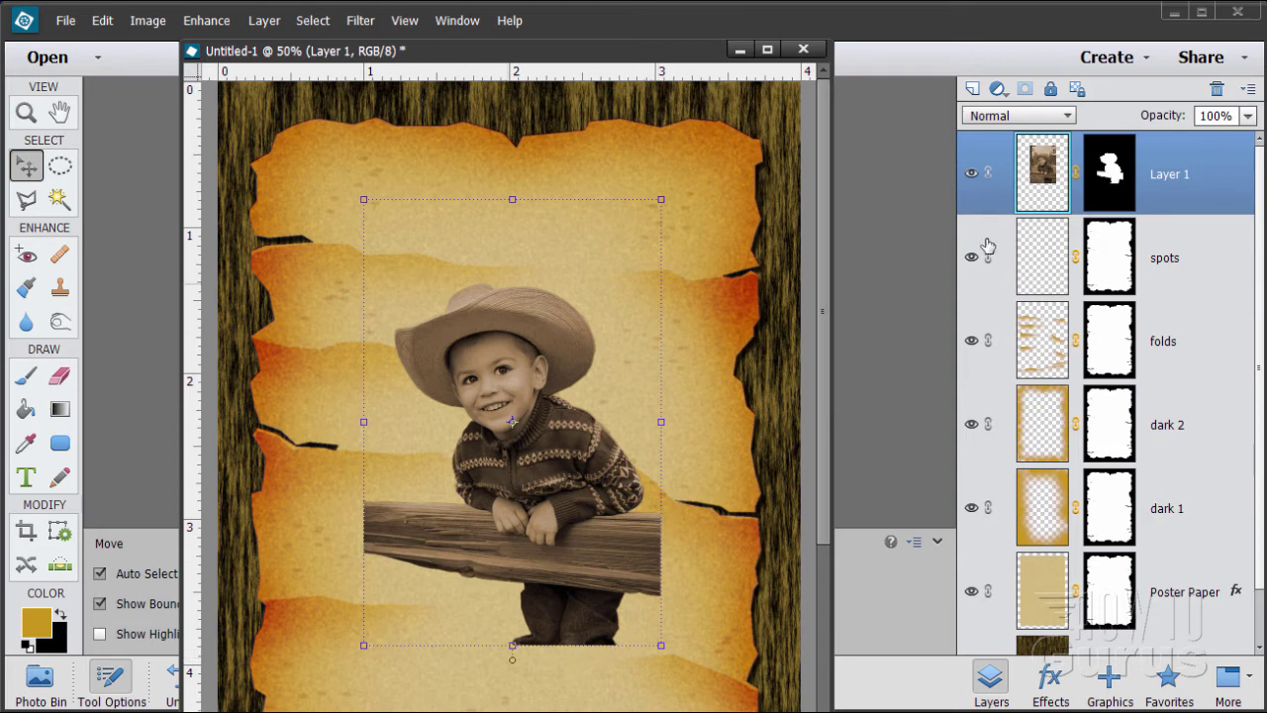
Target Layer 1's mask and choose the soft round 27 px brush from the Default Brushes set.
{"action": "left_click", "coordinate": [1117, 196]}
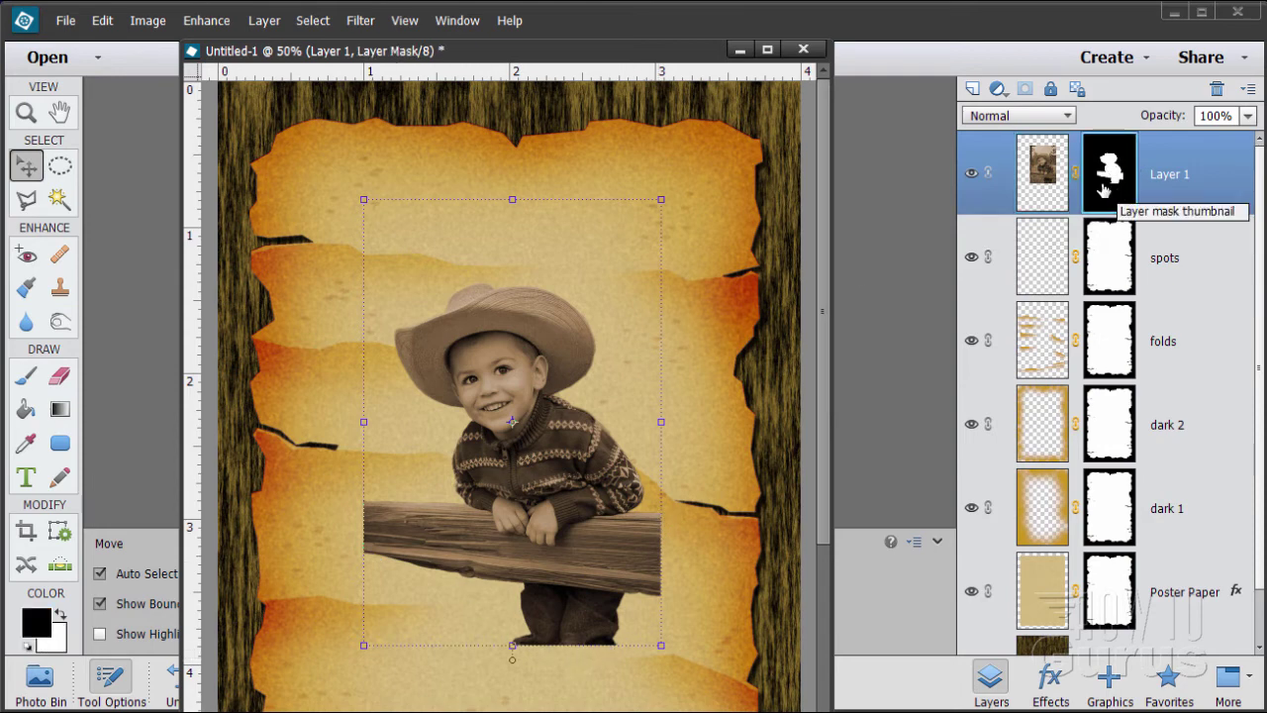
{"action": "left_click_drag", "start_coordinate": [649, 49], "coordinate": [688, 30]}
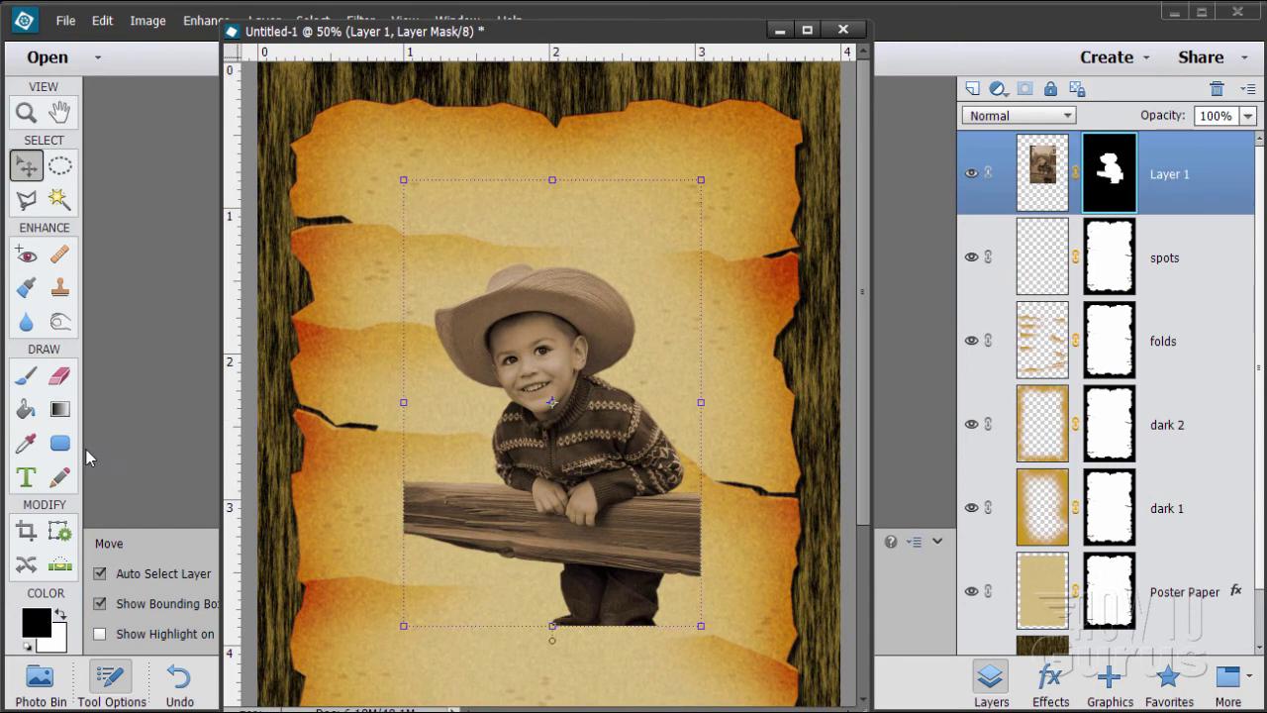
{"action": "left_click", "coordinate": [26, 375]}
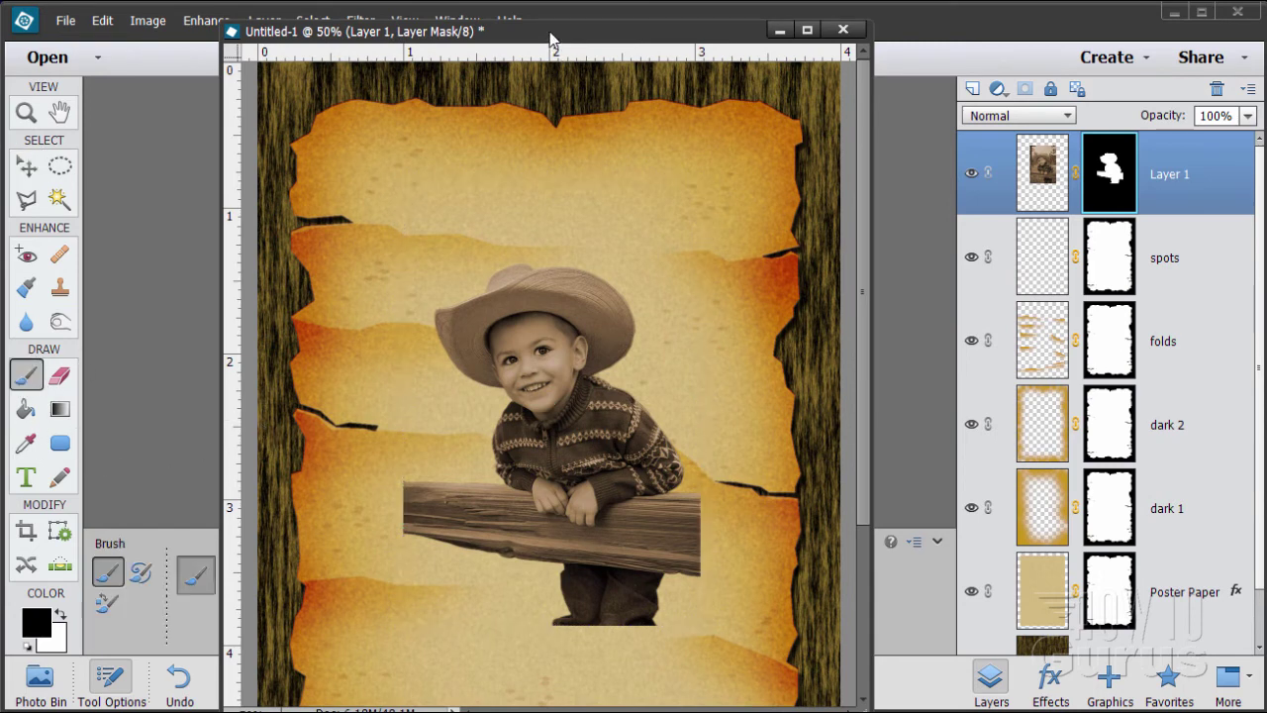
{"action": "left_click_drag", "start_coordinate": [550, 38], "coordinate": [753, 37]}
{"action": "left_click", "coordinate": [374, 577]}
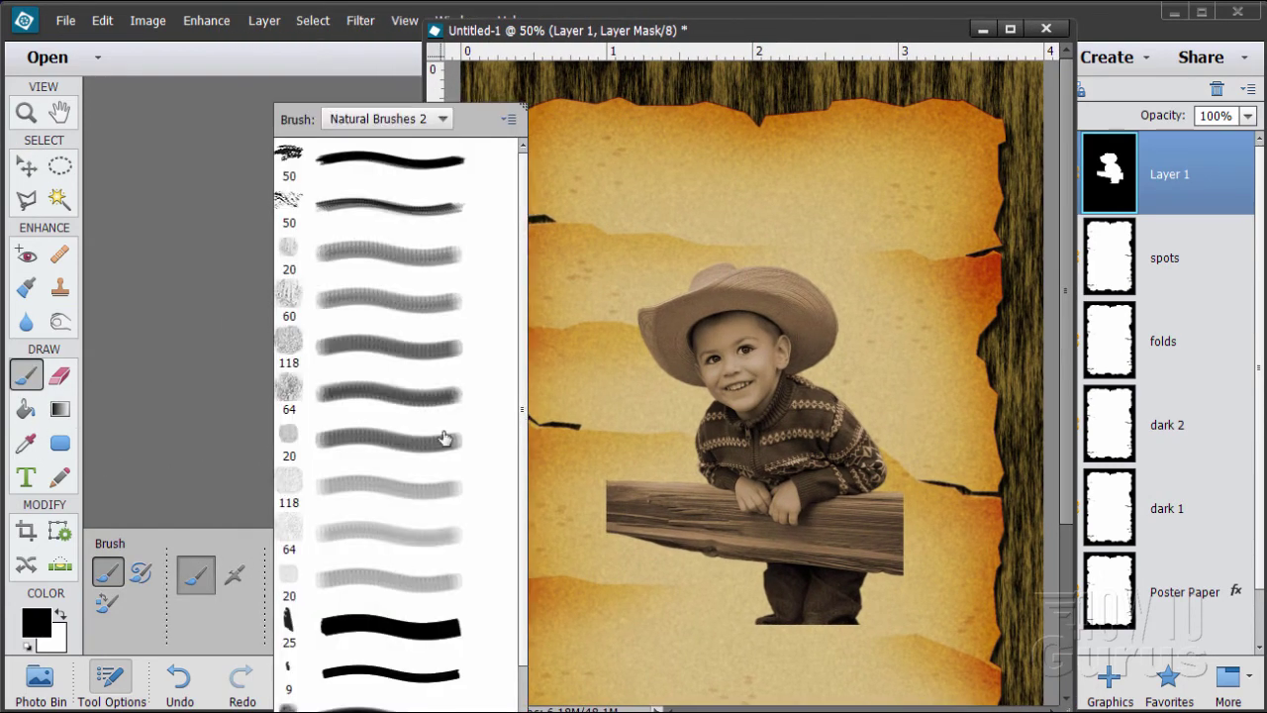
{"action": "left_click", "coordinate": [409, 119]}
{"action": "left_click", "coordinate": [381, 144]}
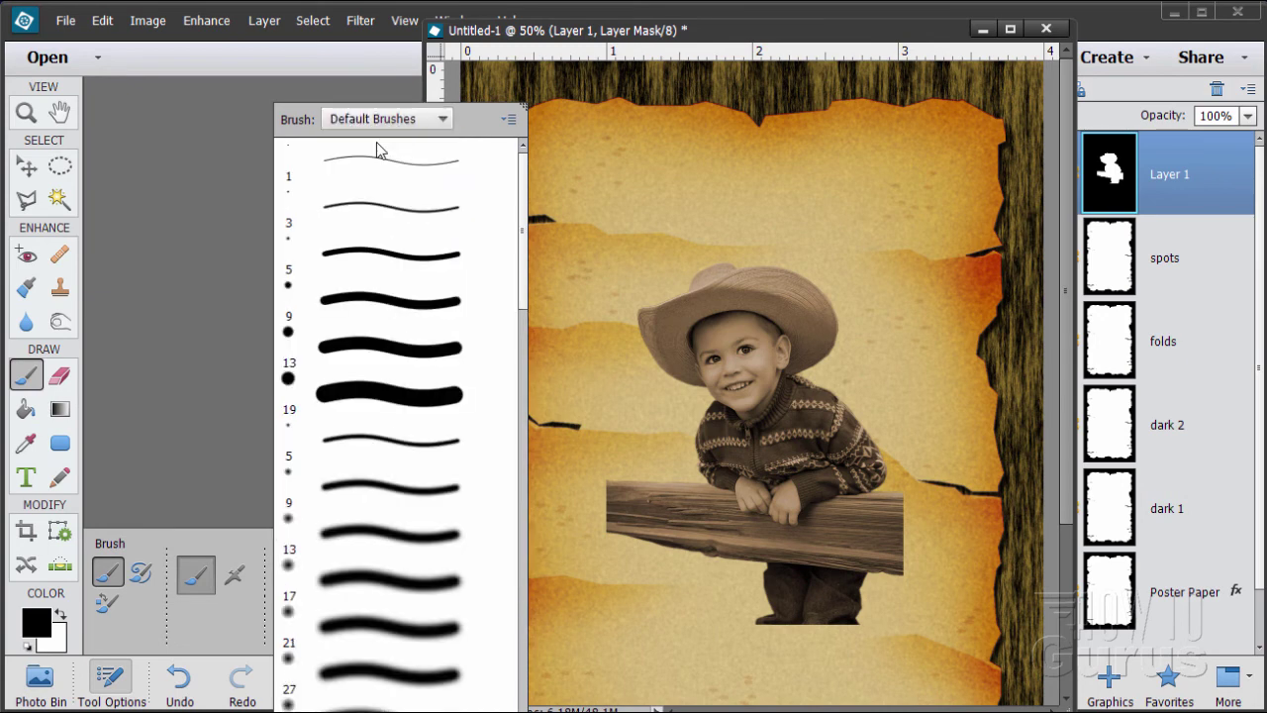
{"action": "left_click", "coordinate": [348, 674]}
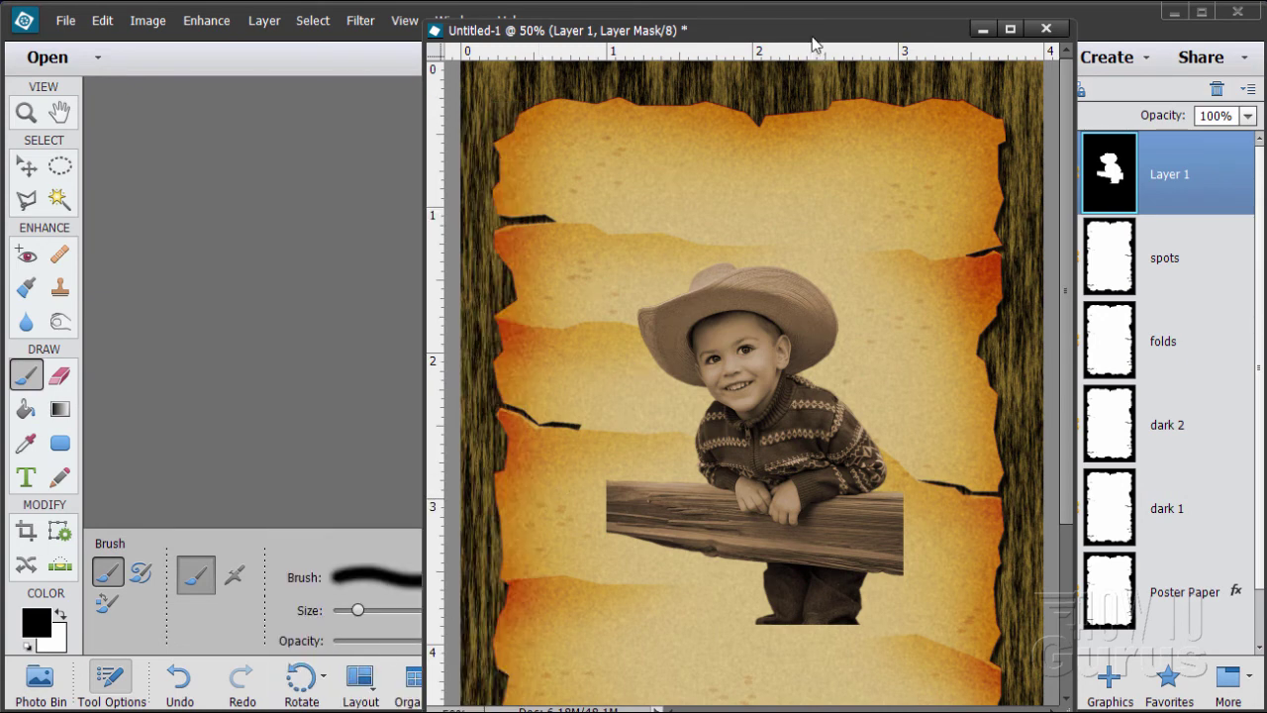
Set the soft brush size to 165 px for painting on the mask.
{"action": "left_click_drag", "start_coordinate": [818, 41], "coordinate": [958, 47]}
{"action": "left_click", "coordinate": [483, 610]}
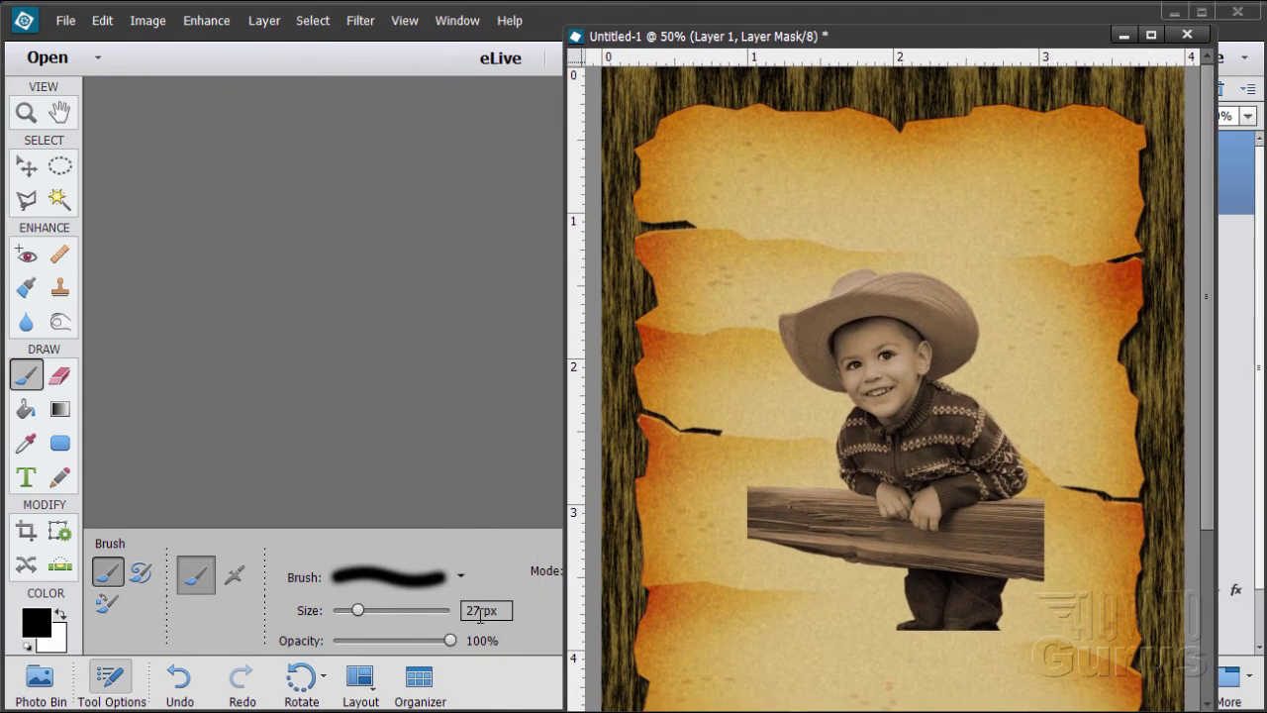
{"action": "type", "text": "165"}
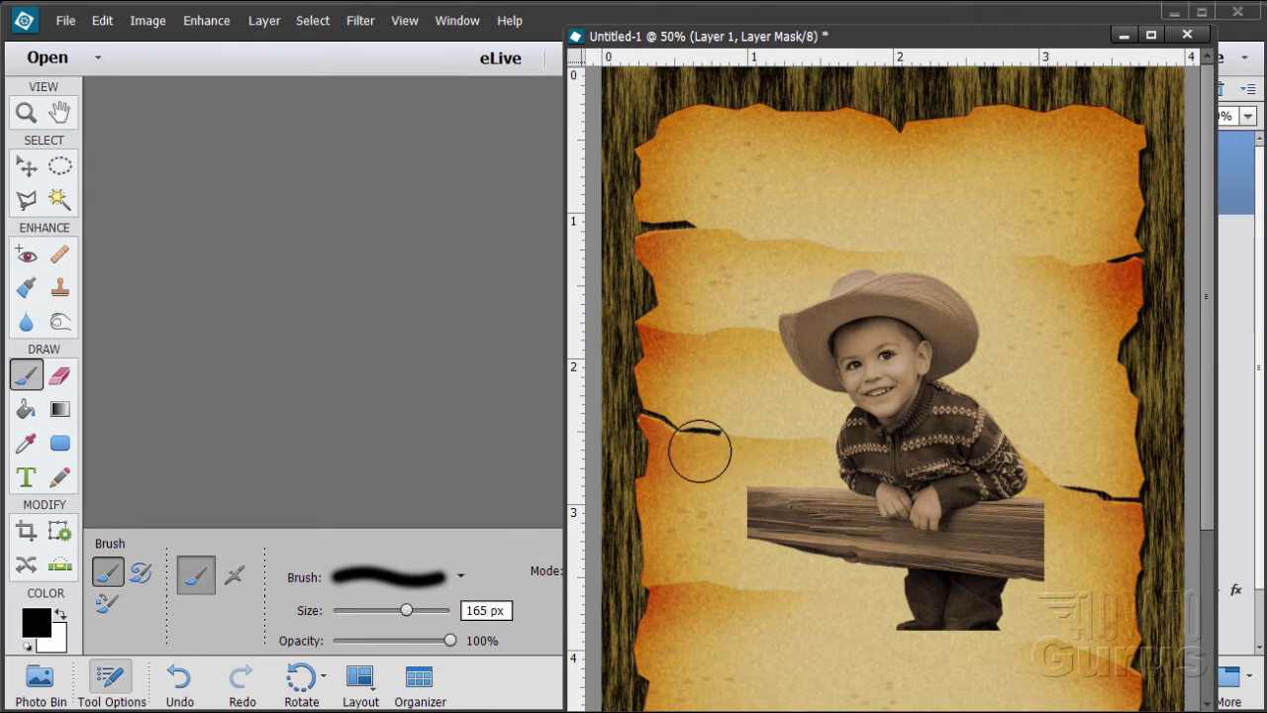
{"action": "left_click_drag", "start_coordinate": [861, 44], "coordinate": [509, 23]}
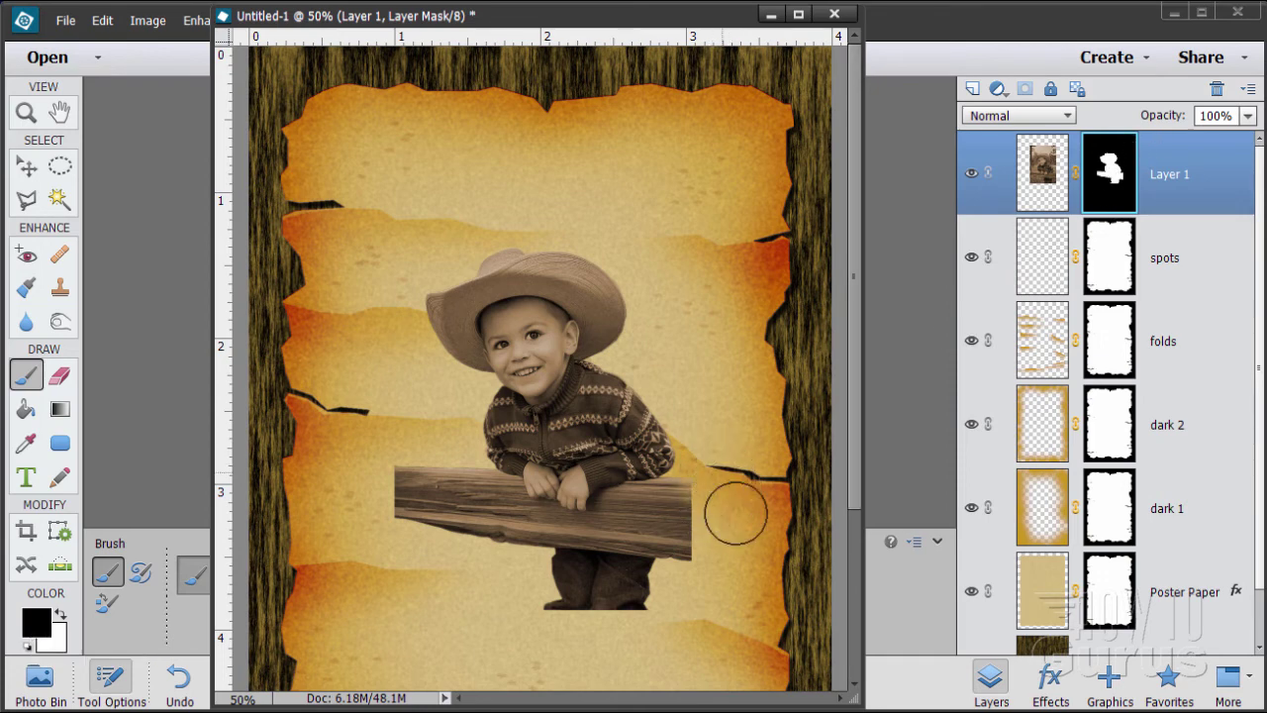
Paint black on Layer 1's mask to fade both ends of the fence rail and the bottom of the boy's jeans.
{"action": "mouse_move", "coordinate": [735, 515]}
{"action": "left_mouse_down"}
{"action": "mouse_move", "coordinate": [714, 546]}
{"action": "mouse_move", "coordinate": [712, 532]}
{"action": "mouse_move", "coordinate": [713, 567]}
{"action": "mouse_move", "coordinate": [653, 628]}
{"action": "mouse_move", "coordinate": [545, 635]}
{"action": "left_mouse_up"}
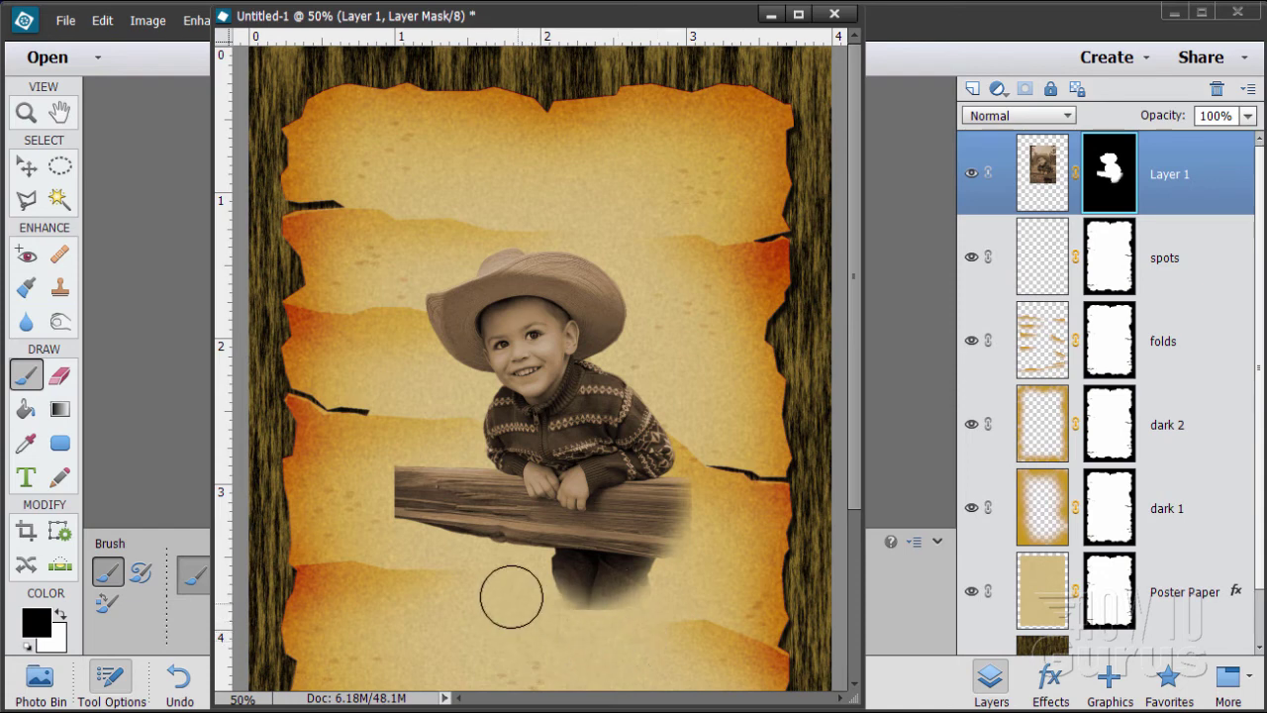
{"action": "mouse_move", "coordinate": [374, 503]}
{"action": "left_mouse_down"}
{"action": "mouse_move", "coordinate": [374, 445]}
{"action": "mouse_move", "coordinate": [385, 483]}
{"action": "left_mouse_up"}
{"action": "mouse_move", "coordinate": [444, 572]}
{"action": "left_mouse_down"}
{"action": "mouse_move", "coordinate": [398, 516]}
{"action": "mouse_move", "coordinate": [398, 441]}
{"action": "mouse_move", "coordinate": [412, 430]}
{"action": "mouse_move", "coordinate": [412, 547]}
{"action": "mouse_move", "coordinate": [333, 447]}
{"action": "left_mouse_up"}
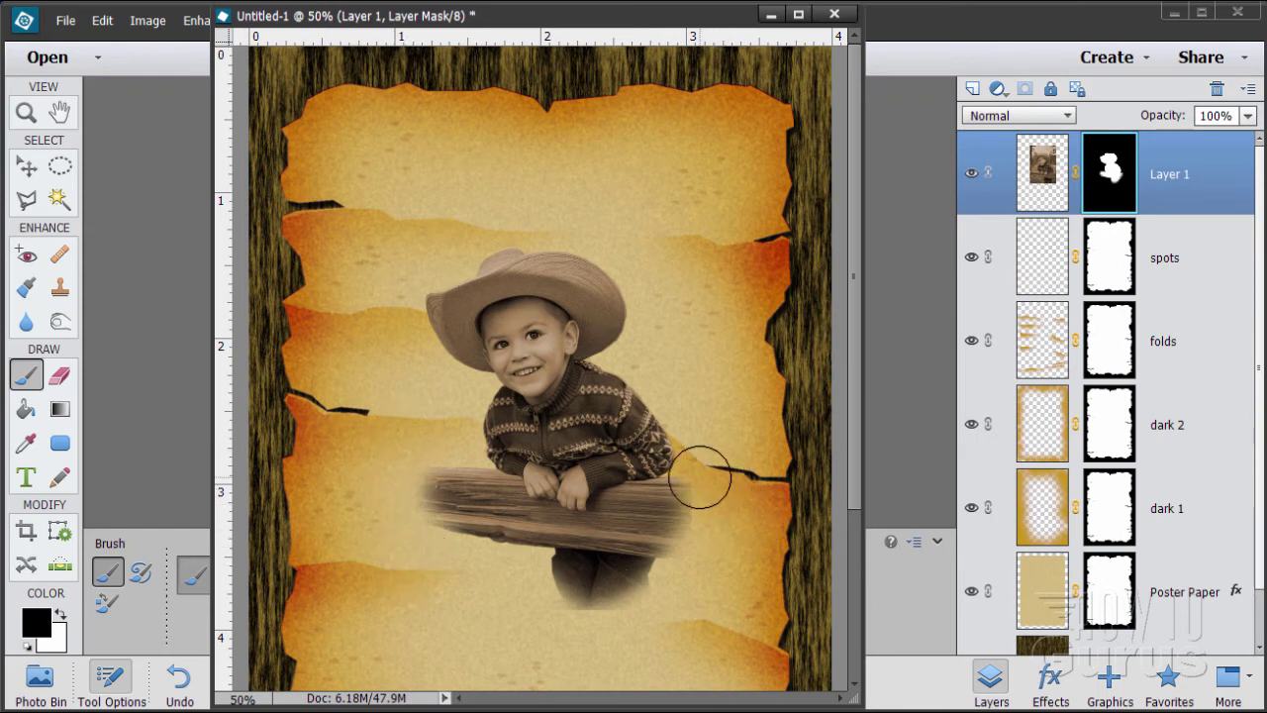
{"action": "left_click_drag", "start_coordinate": [695, 466], "coordinate": [715, 521]}
{"action": "mouse_move", "coordinate": [668, 601]}
{"action": "left_mouse_down"}
{"action": "mouse_move", "coordinate": [573, 633]}
{"action": "mouse_move", "coordinate": [611, 638]}
{"action": "mouse_move", "coordinate": [534, 617]}
{"action": "mouse_move", "coordinate": [588, 642]}
{"action": "mouse_move", "coordinate": [543, 612]}
{"action": "mouse_move", "coordinate": [522, 622]}
{"action": "mouse_move", "coordinate": [453, 558]}
{"action": "left_mouse_up"}
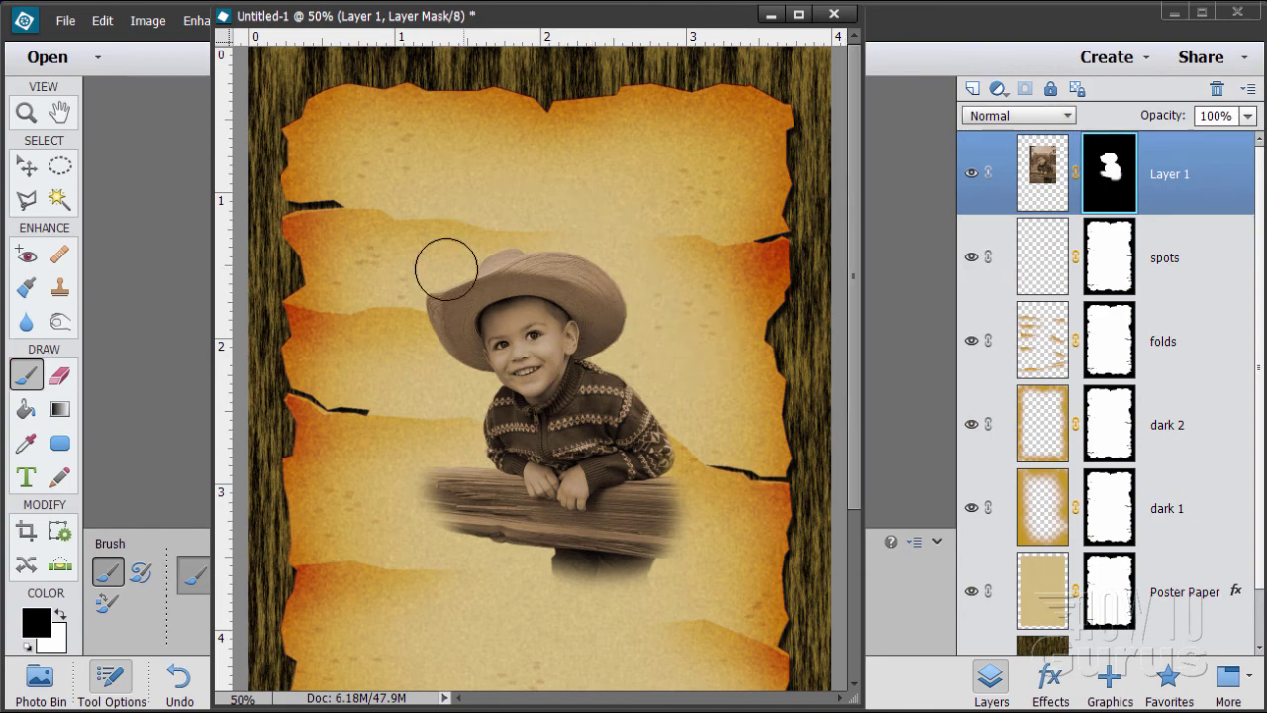
Switch to the Move tool and soften Layer 1's mask edges with a Gaussian Blur of 5 pixels radius.
{"action": "left_click_drag", "start_coordinate": [635, 18], "coordinate": [628, 118]}
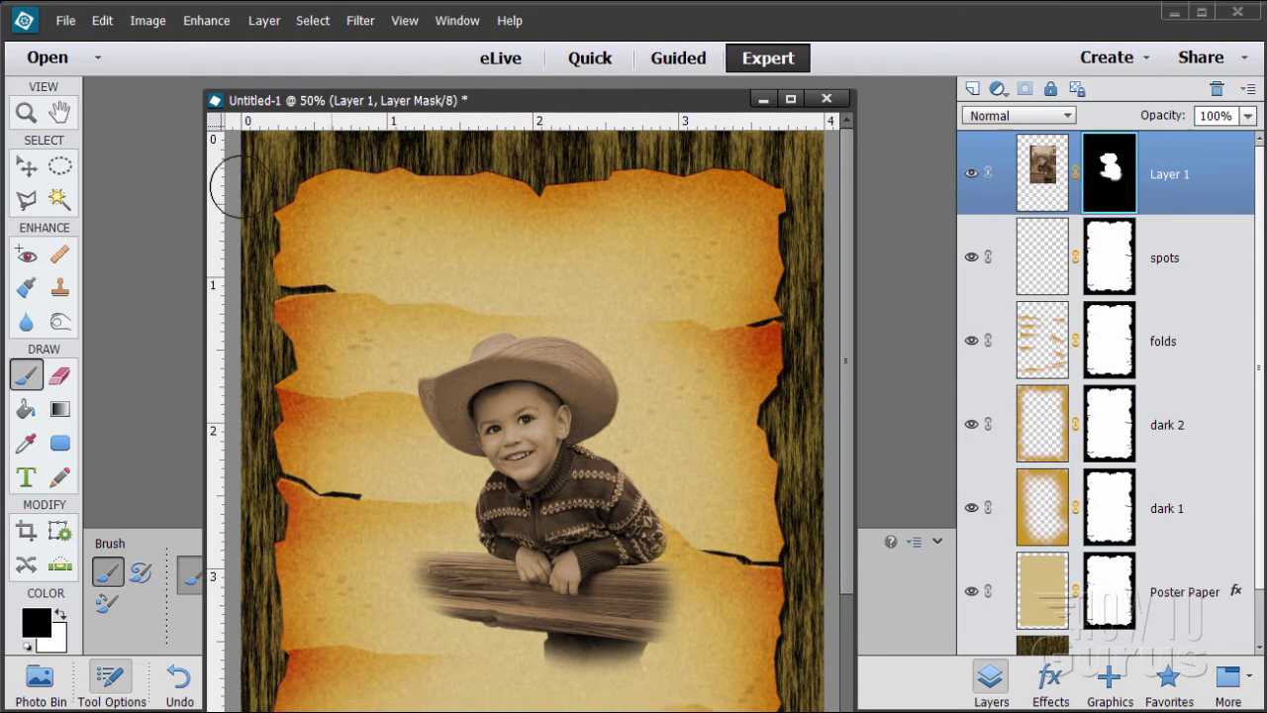
{"action": "left_click", "coordinate": [27, 166]}
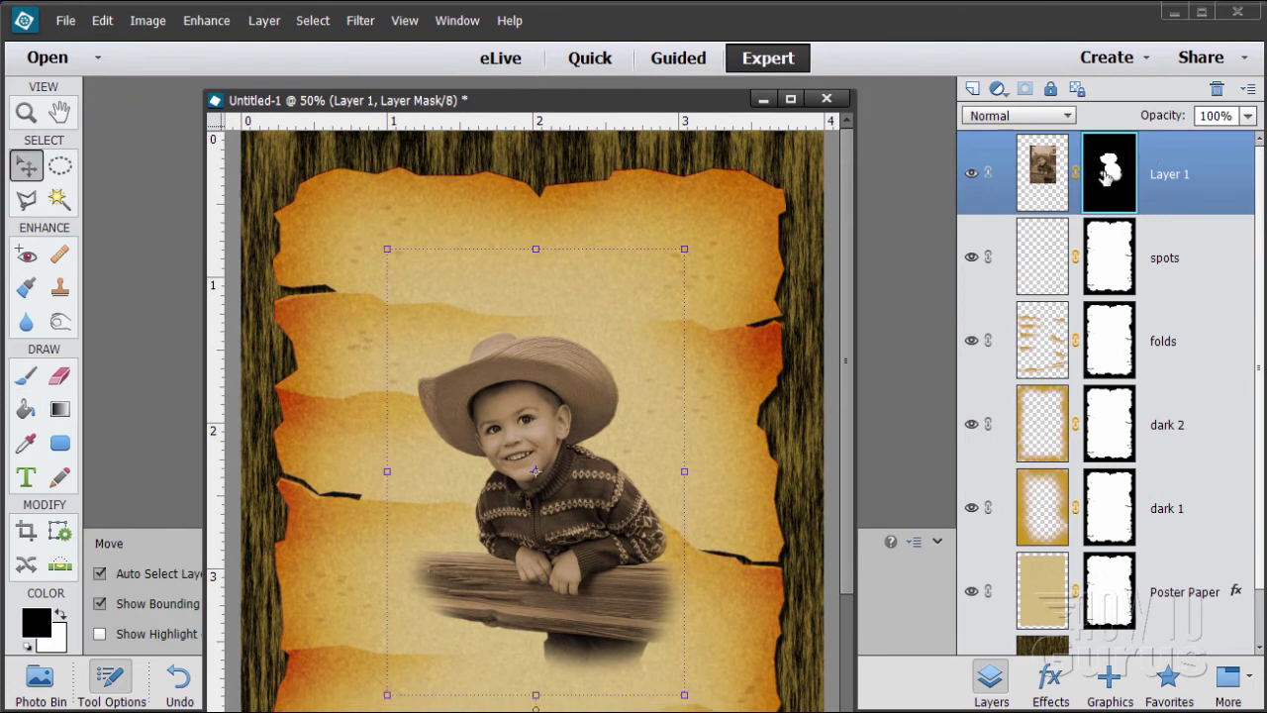
{"action": "left_click", "coordinate": [360, 28]}
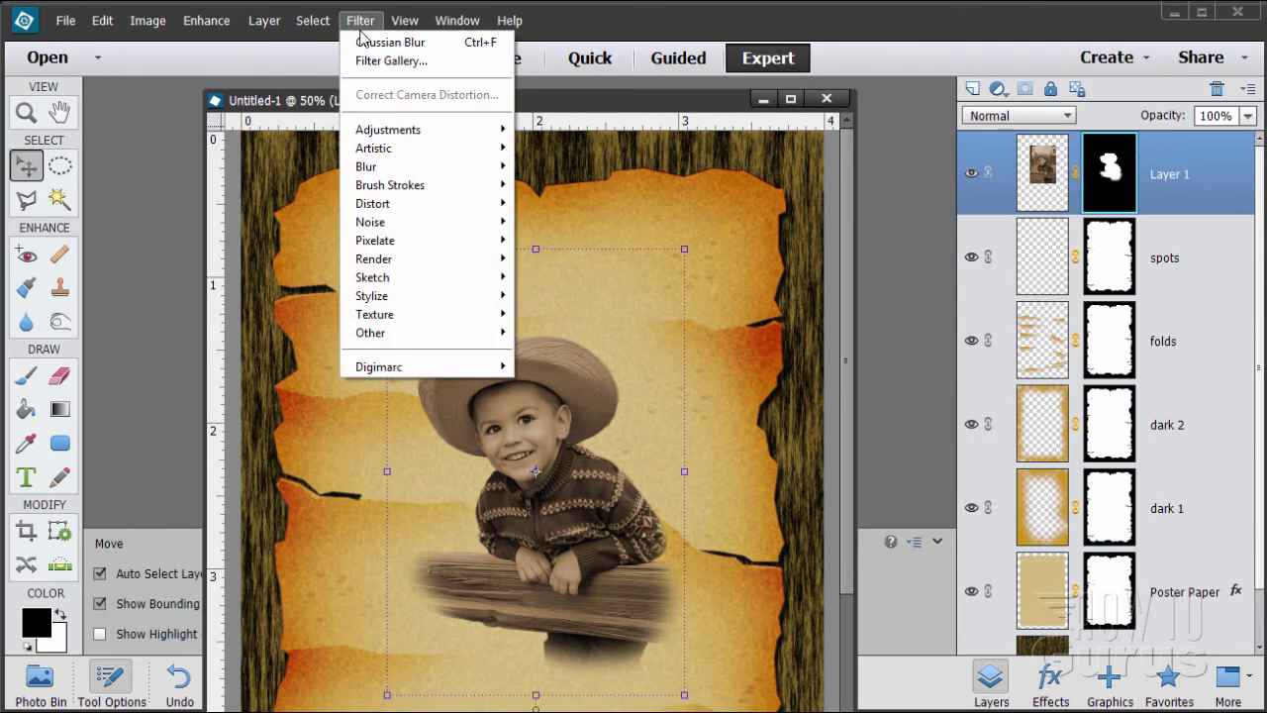
{"action": "mouse_move", "coordinate": [458, 167]}
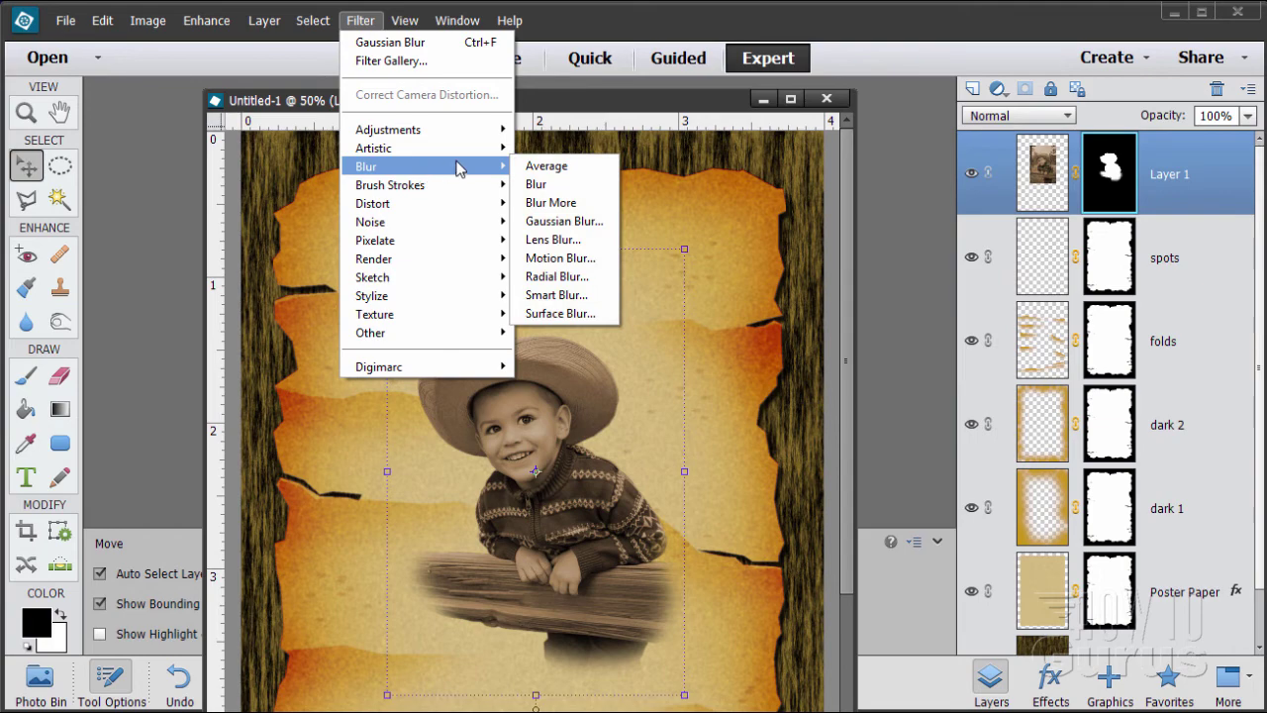
{"action": "left_click", "coordinate": [577, 227]}
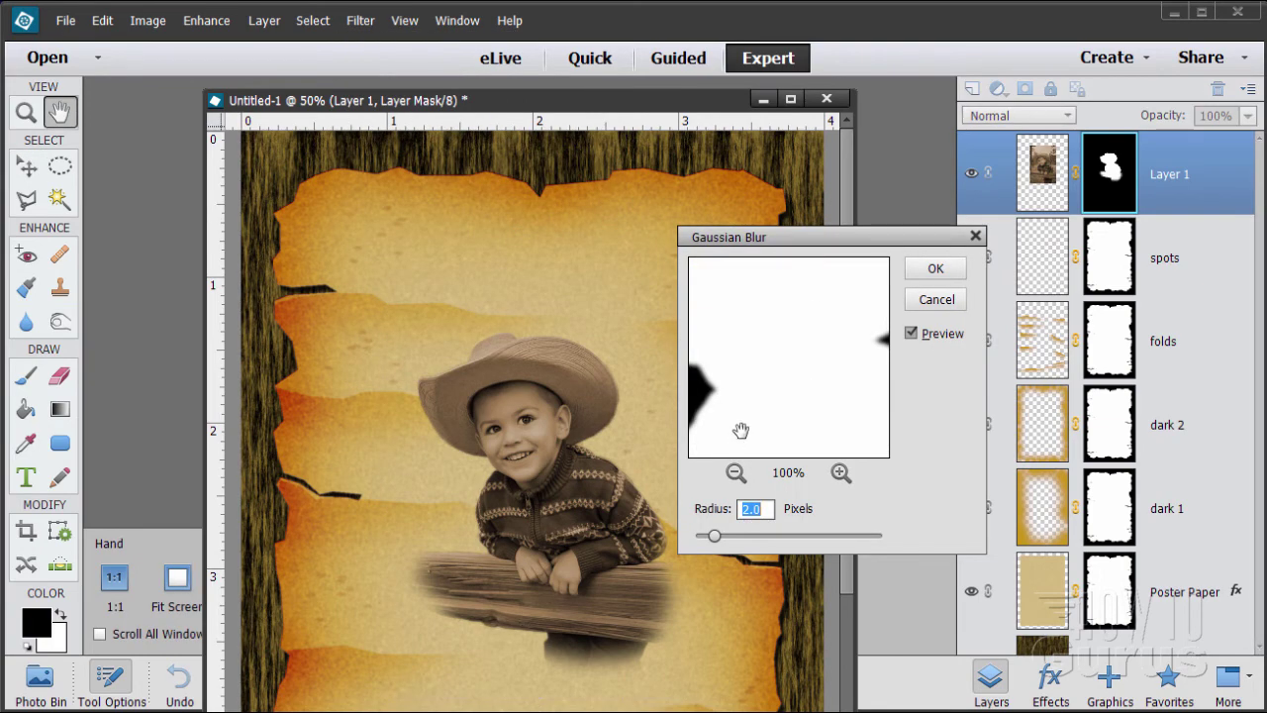
{"action": "left_click_drag", "start_coordinate": [740, 430], "coordinate": [840, 365]}
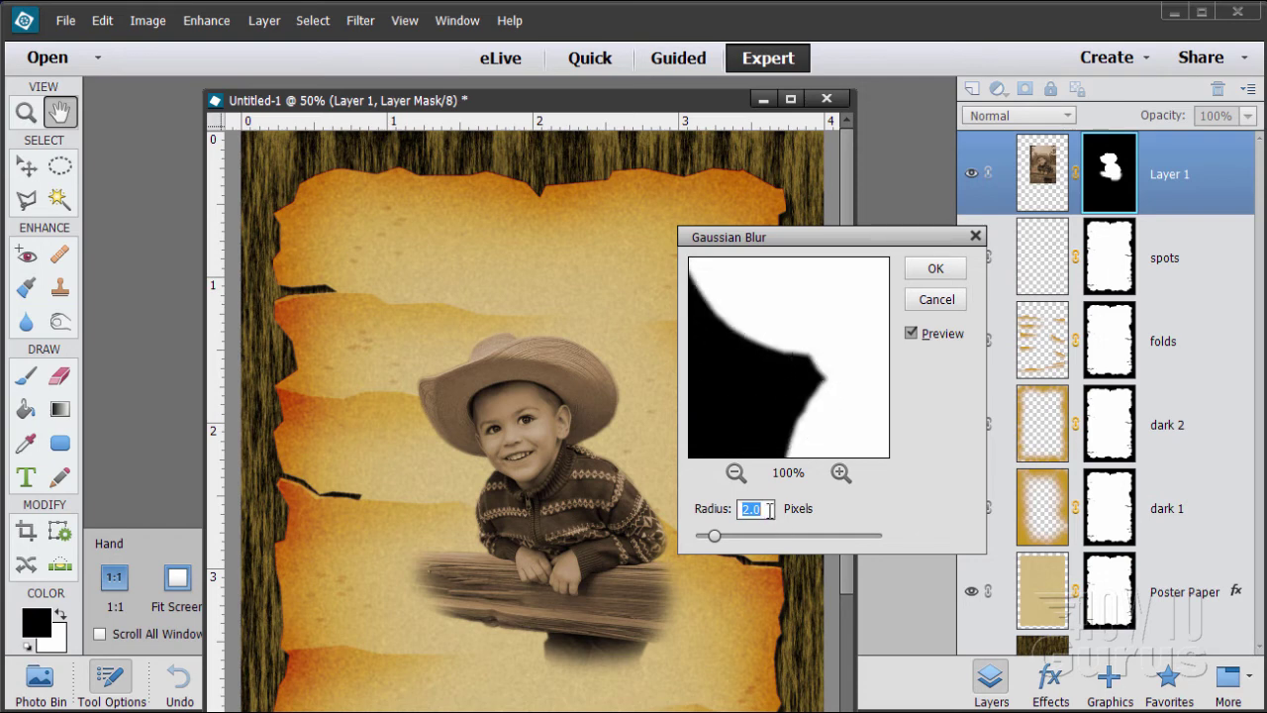
{"action": "type", "text": "5"}
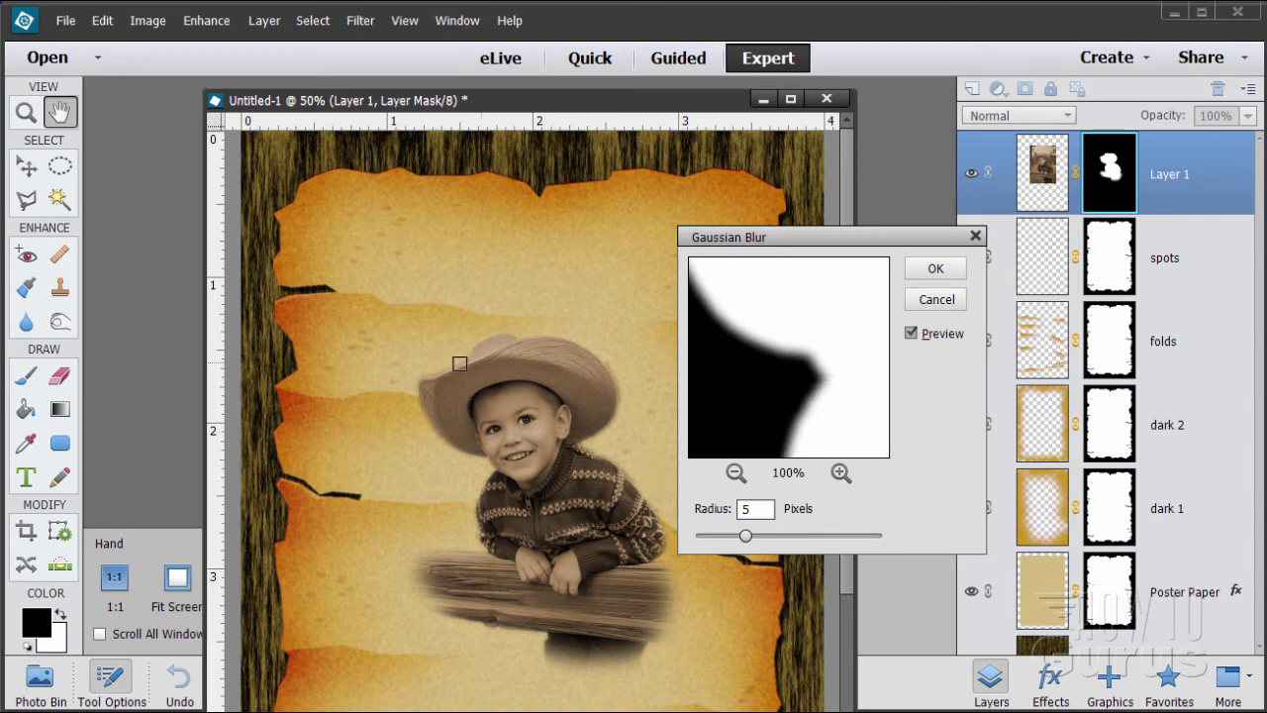
{"action": "left_click", "coordinate": [948, 268]}
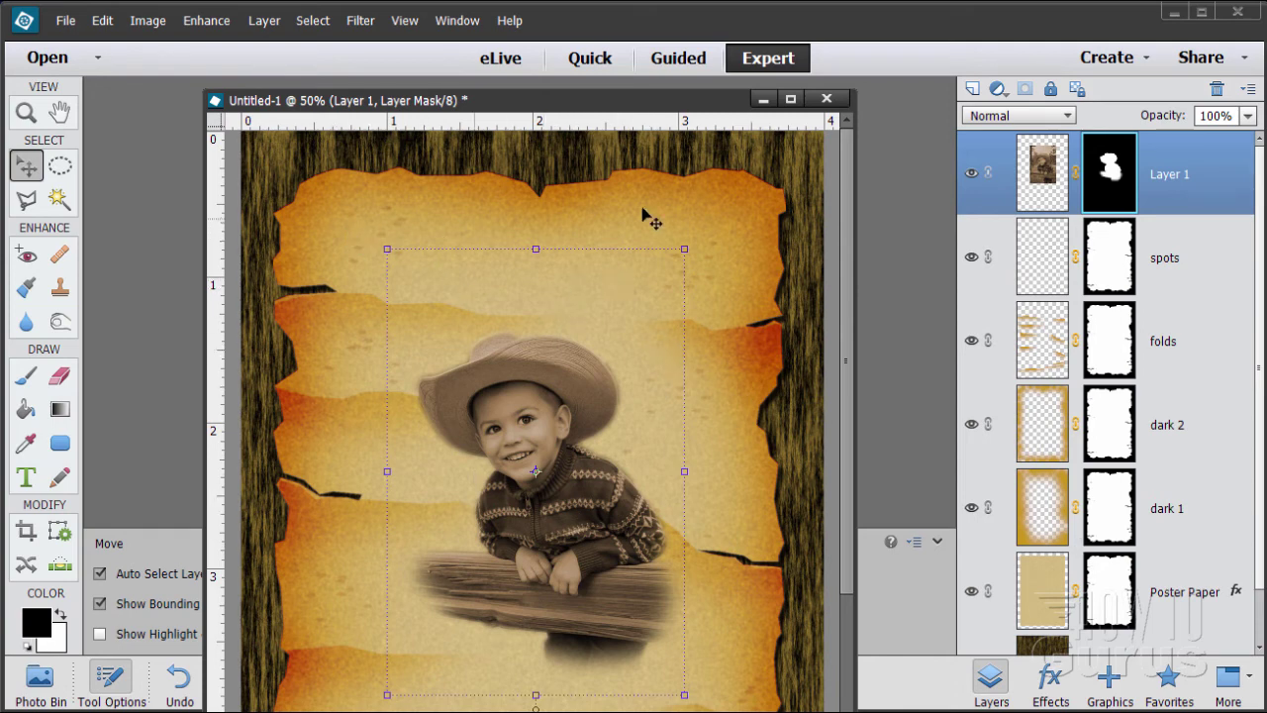
Add a new empty layer above Layer 1 and dock the floating image window.
{"action": "left_click", "coordinate": [973, 88]}
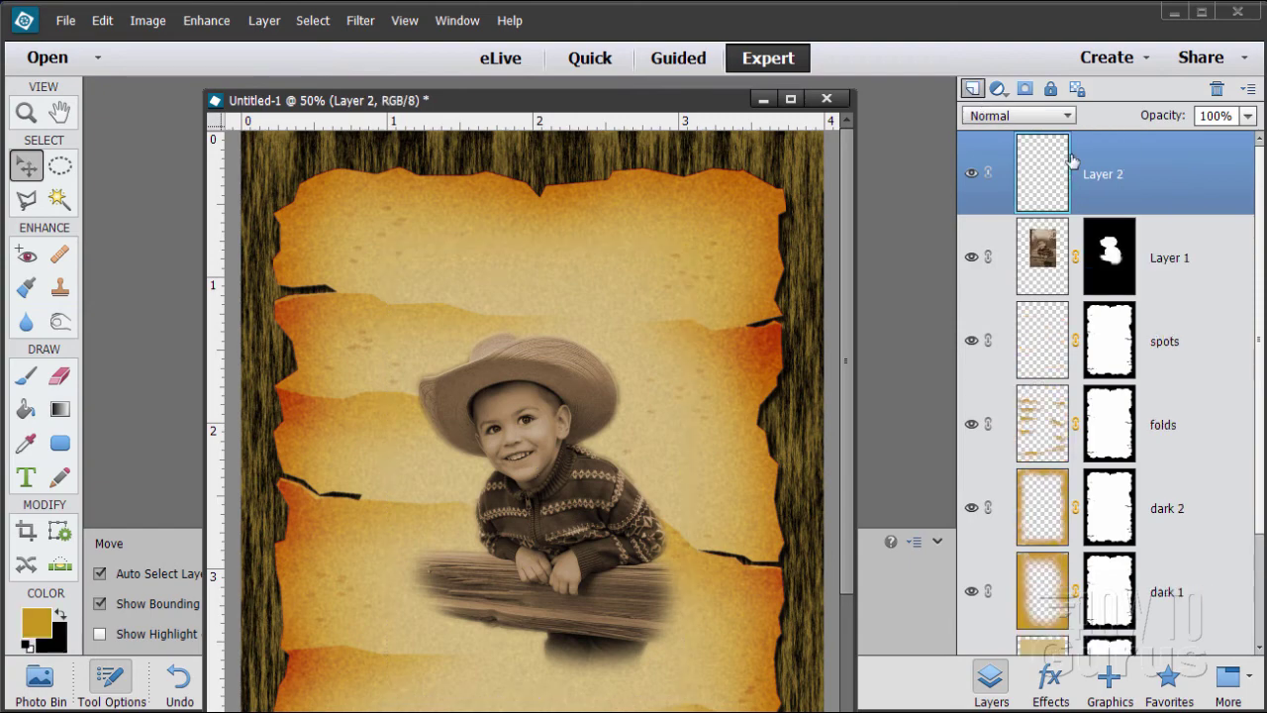
{"action": "left_click_drag", "start_coordinate": [678, 100], "coordinate": [659, 79]}
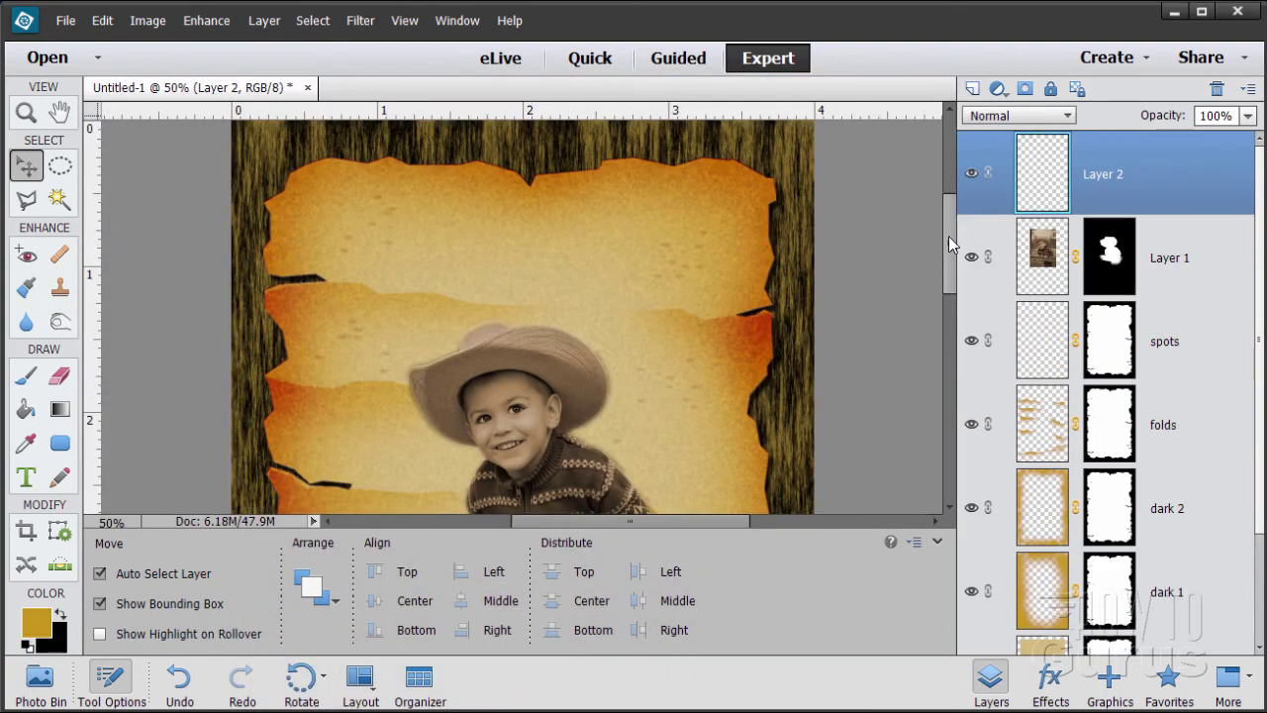
{"action": "scroll", "coordinate": [948, 236], "scroll_direction": "up", "scroll_amount": 1}
{"action": "scroll", "coordinate": [951, 234], "scroll_direction": "down", "scroll_amount": 1}
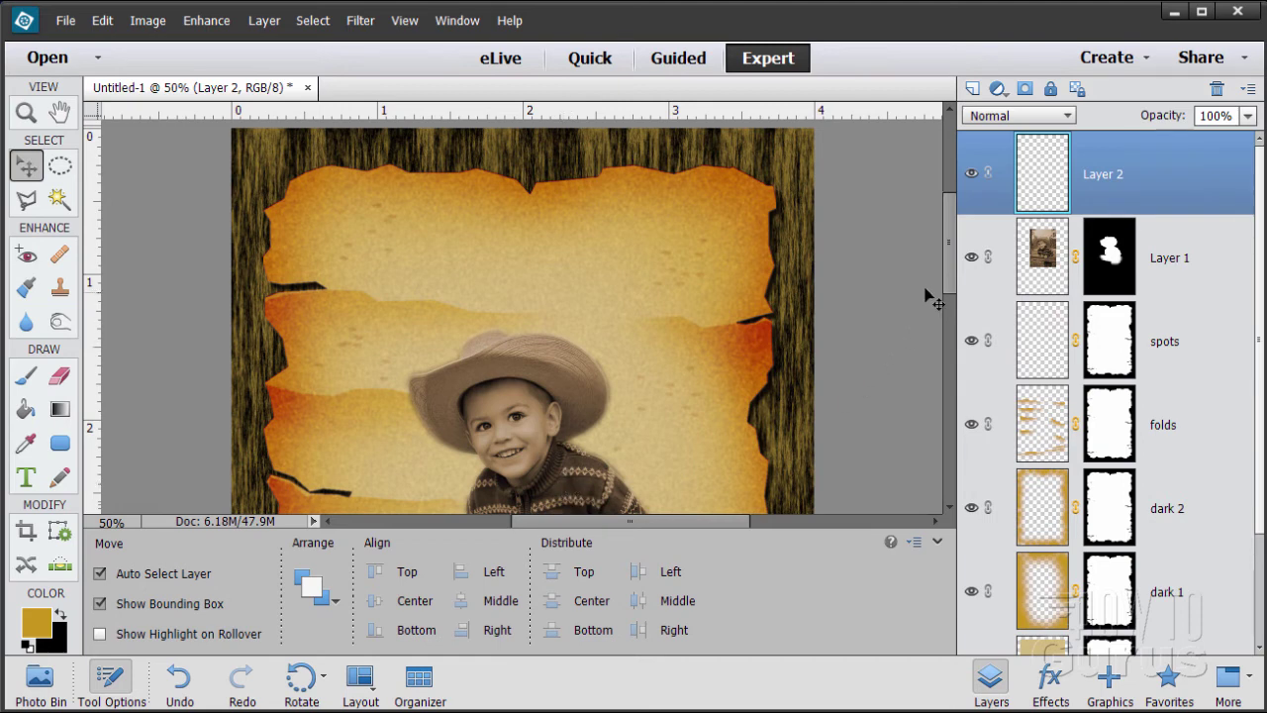
Set the foreground color to a dark brown sampled from the boy's sweater.
{"action": "left_click_drag", "start_coordinate": [950, 273], "coordinate": [904, 315]}
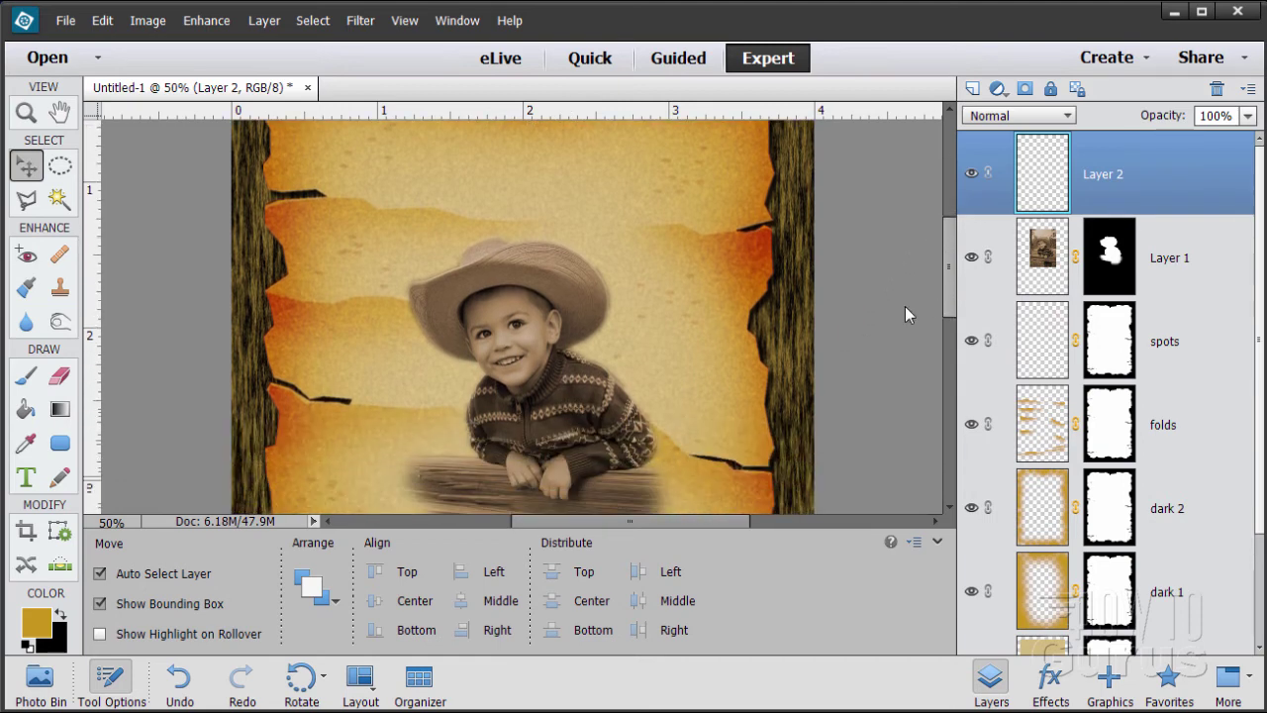
{"action": "left_click", "coordinate": [44, 636]}
{"action": "left_click_drag", "start_coordinate": [676, 305], "coordinate": [634, 463]}
{"action": "left_click", "coordinate": [575, 387]}
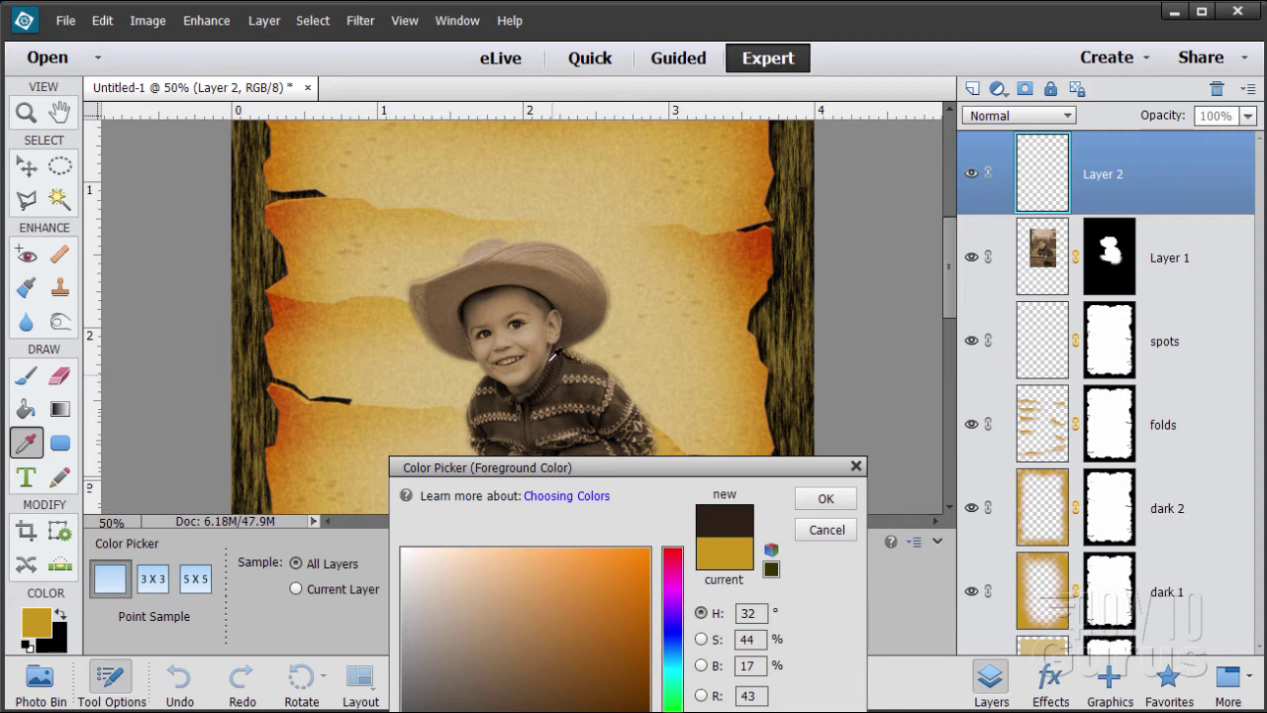
{"action": "left_click", "coordinate": [825, 498]}
{"action": "key", "text": "v"}
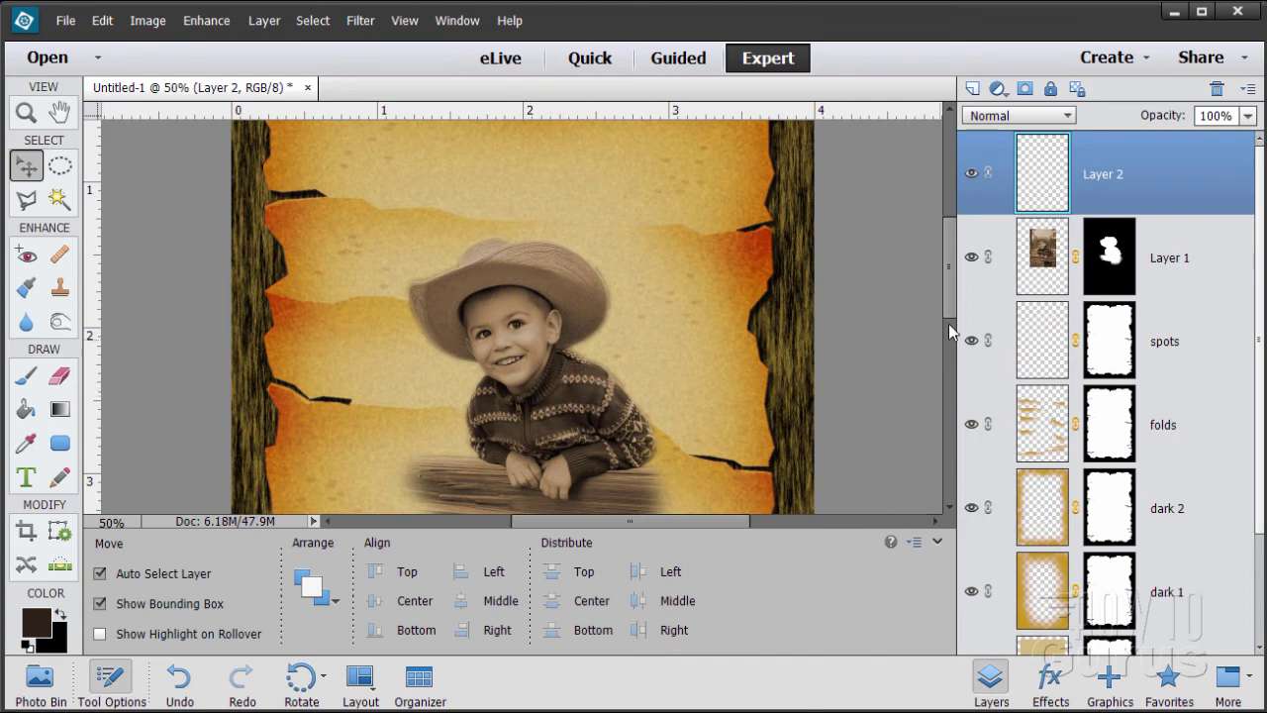
Activate the horizontal Type tool and choose the Rockwell Condensed Bold font.
{"action": "left_click_drag", "start_coordinate": [948, 312], "coordinate": [948, 277]}
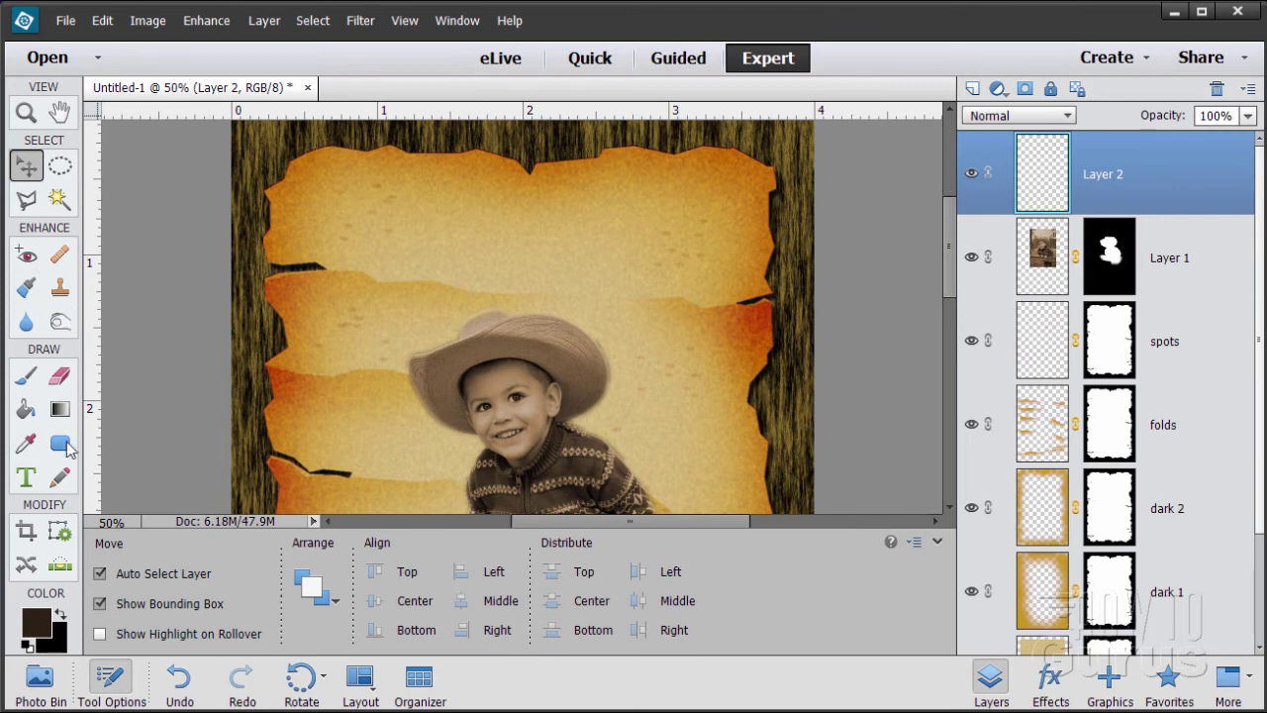
{"action": "left_click", "coordinate": [27, 477]}
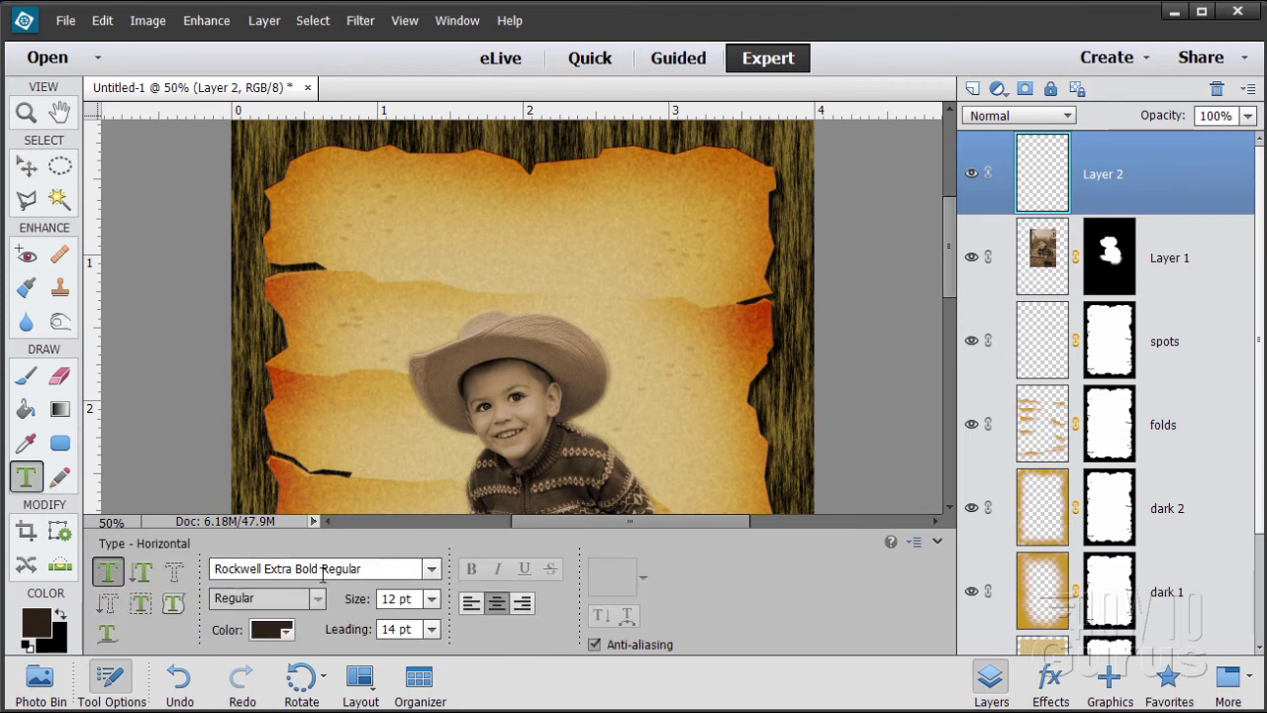
{"action": "left_click", "coordinate": [429, 570]}
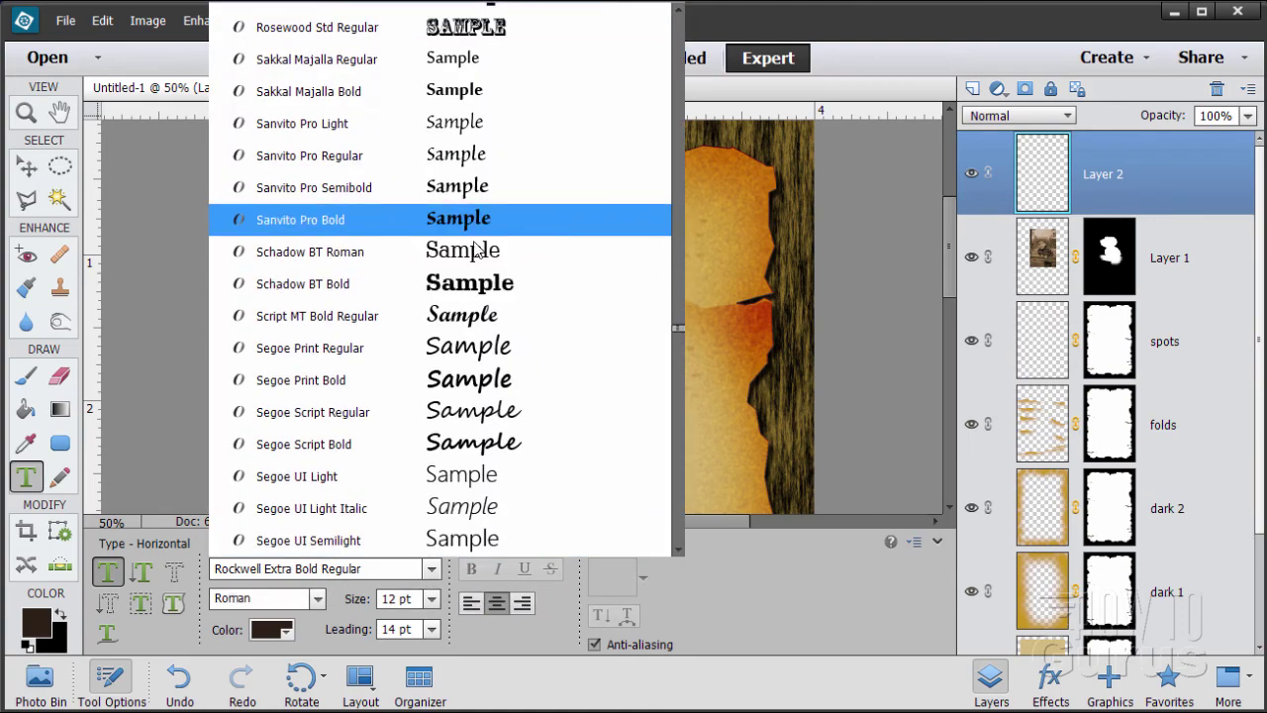
{"action": "scroll", "coordinate": [509, 227], "scroll_direction": "up", "scroll_amount": 2}
{"action": "scroll", "coordinate": [508, 227], "scroll_direction": "up", "scroll_amount": 2}
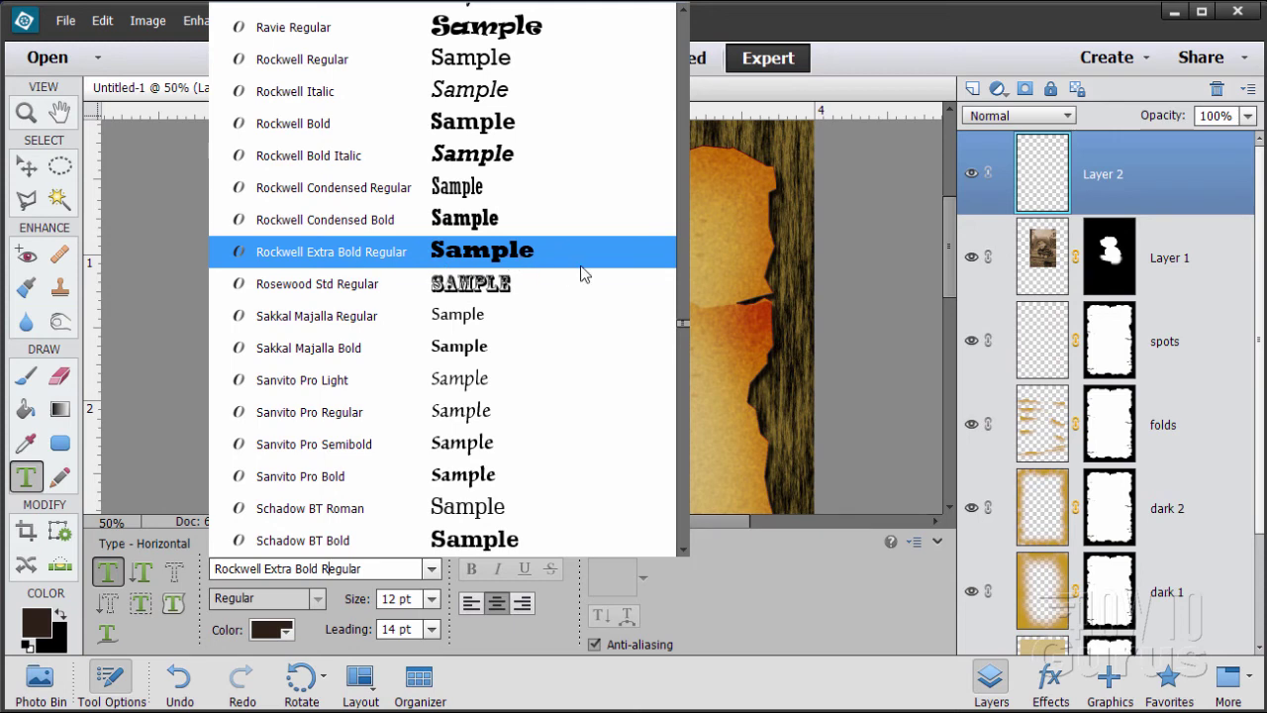
{"action": "scroll", "coordinate": [584, 274], "scroll_direction": "up", "scroll_amount": 1}
{"action": "scroll", "coordinate": [584, 274], "scroll_direction": "up", "scroll_amount": 1}
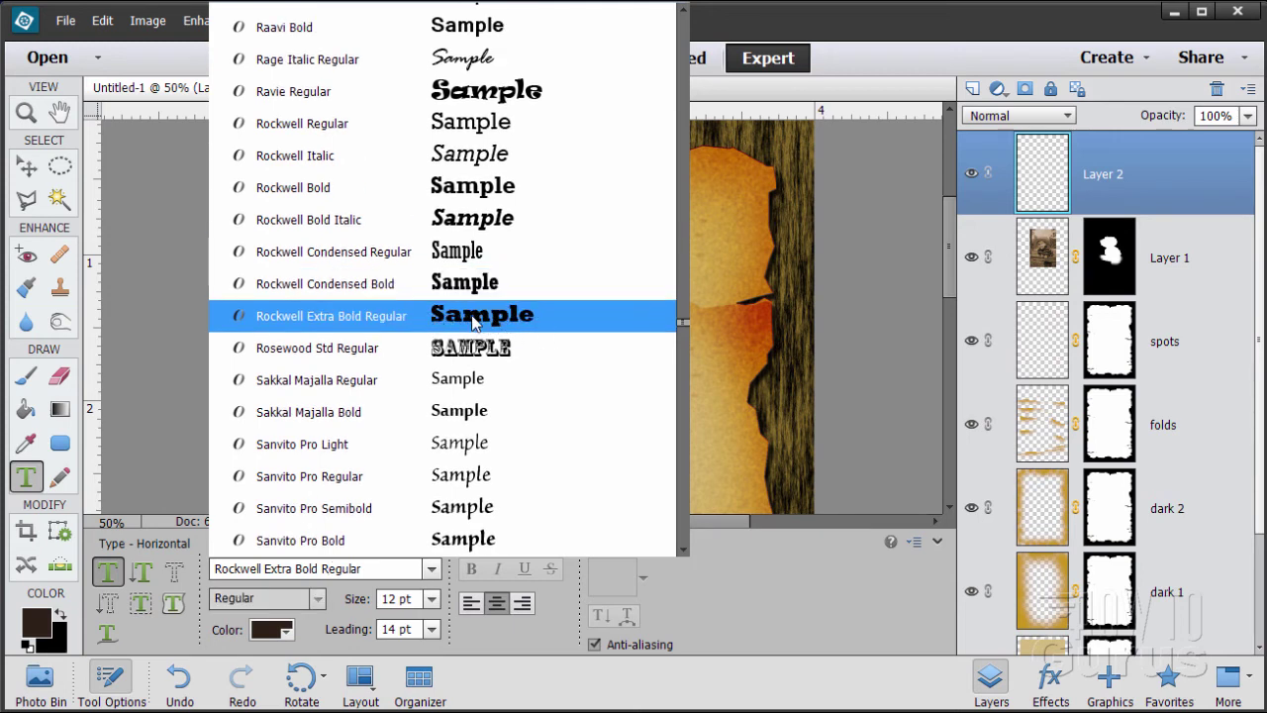
{"action": "key", "text": "Return"}
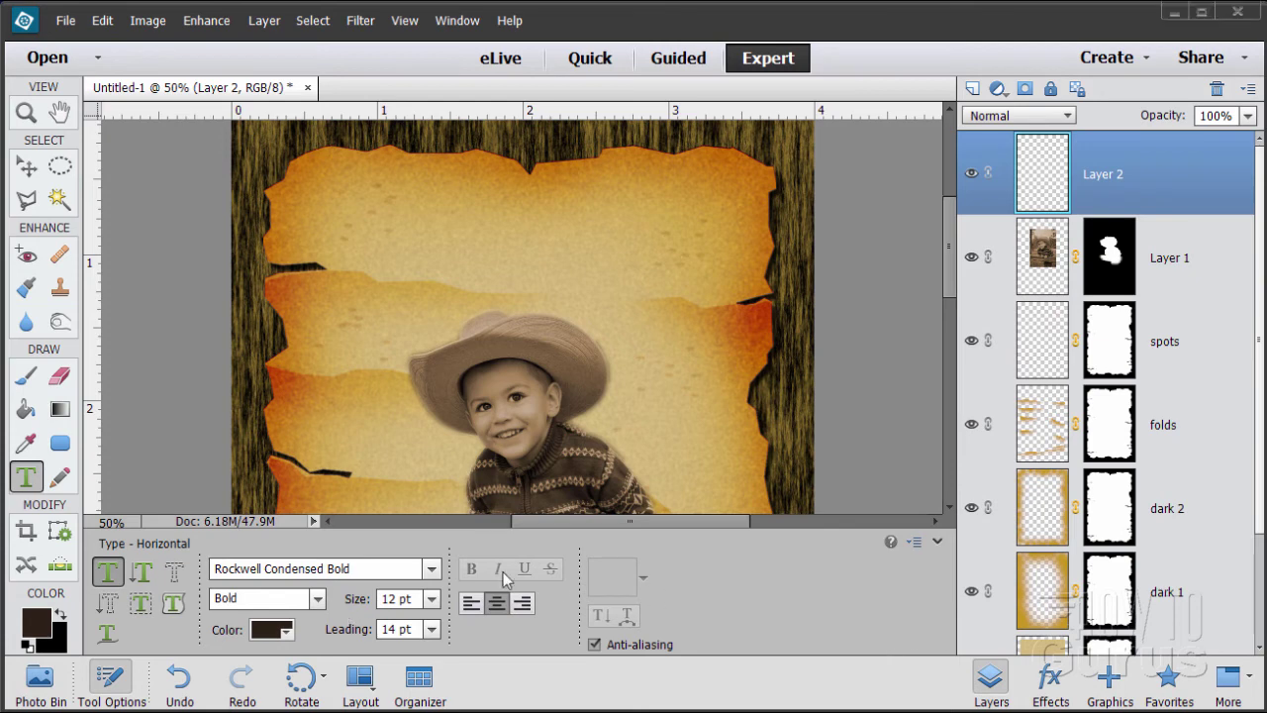
Set the type size to 36 pt, keeping the leading at 14 pt.
{"action": "left_click", "coordinate": [430, 599]}
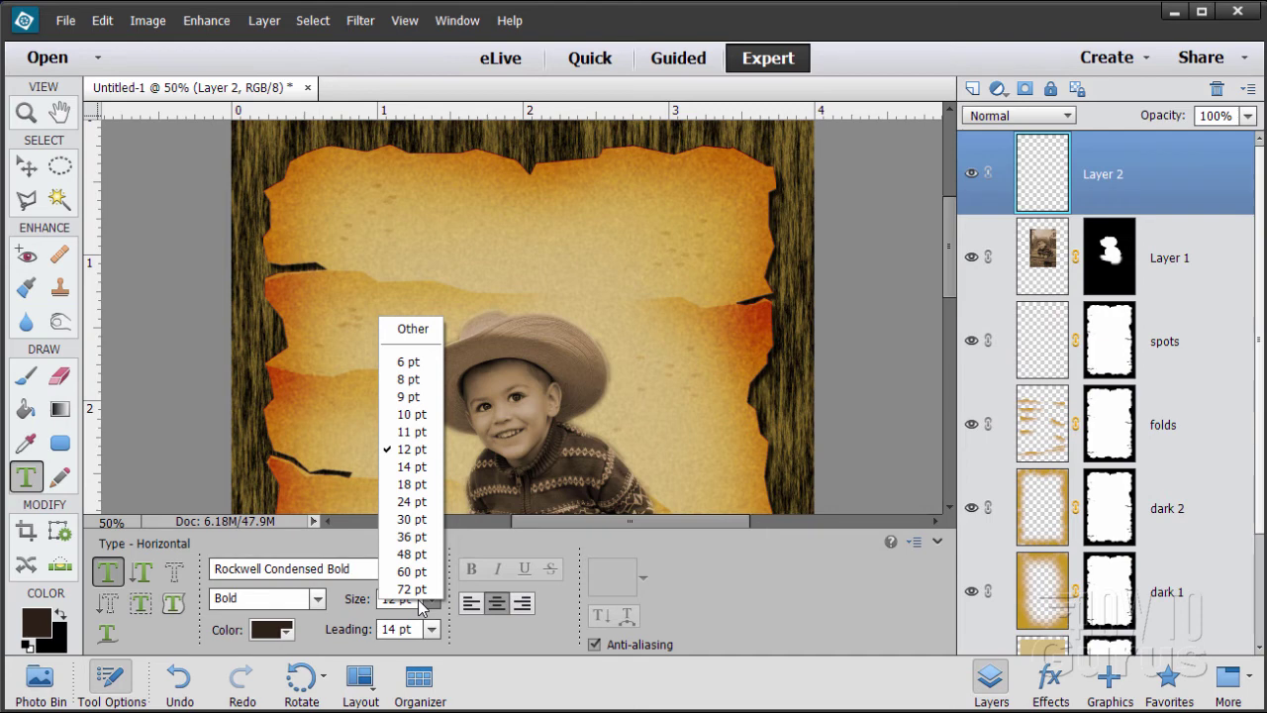
{"action": "left_click", "coordinate": [410, 539]}
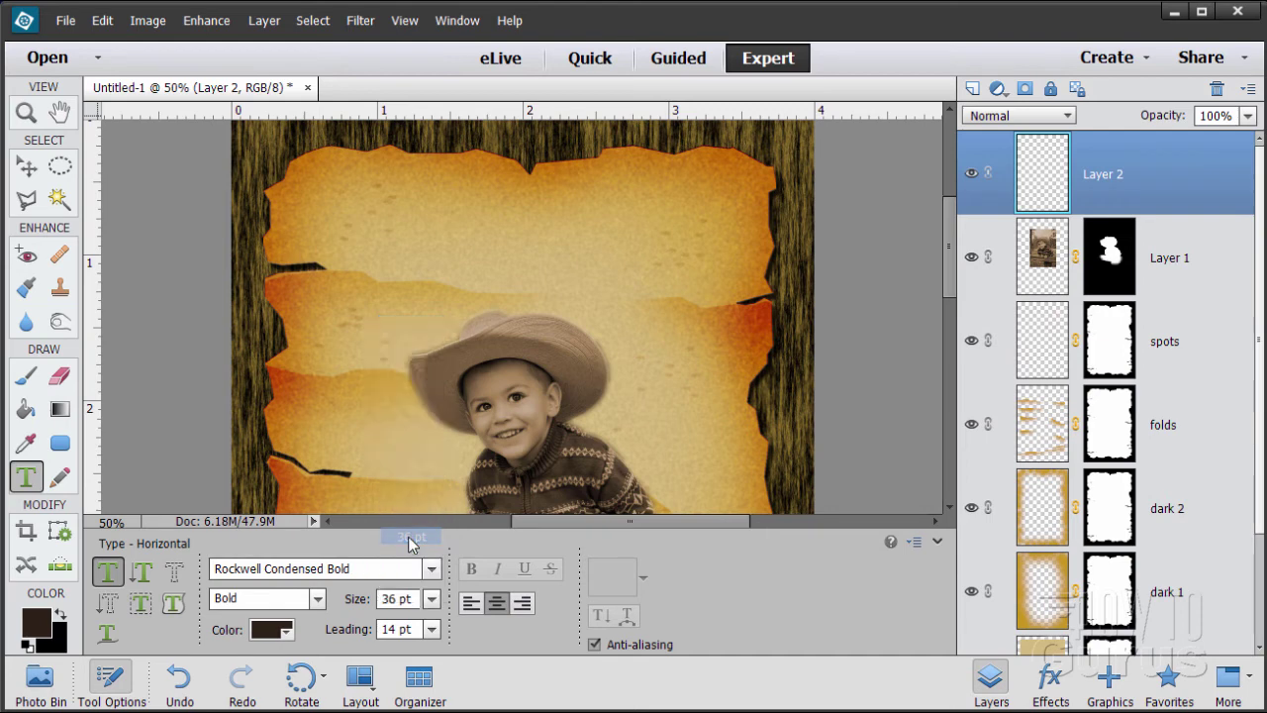
{"action": "left_click", "coordinate": [432, 630]}
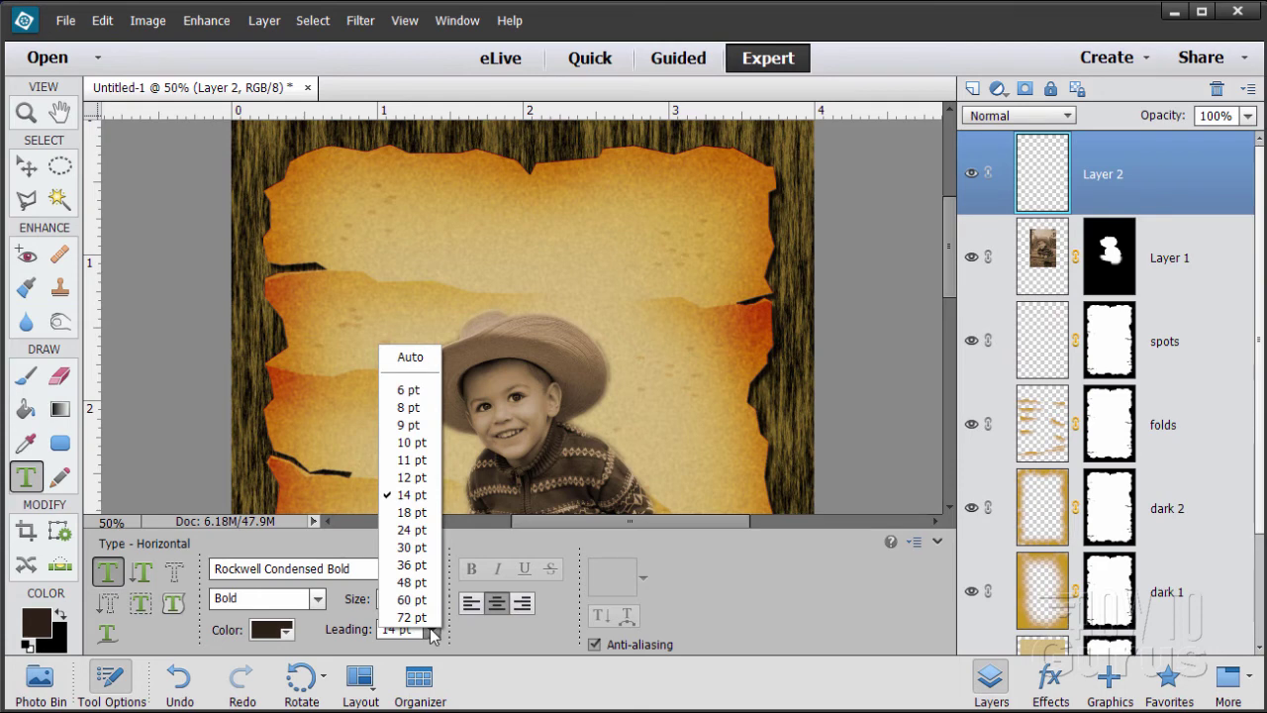
{"action": "left_click", "coordinate": [433, 638]}
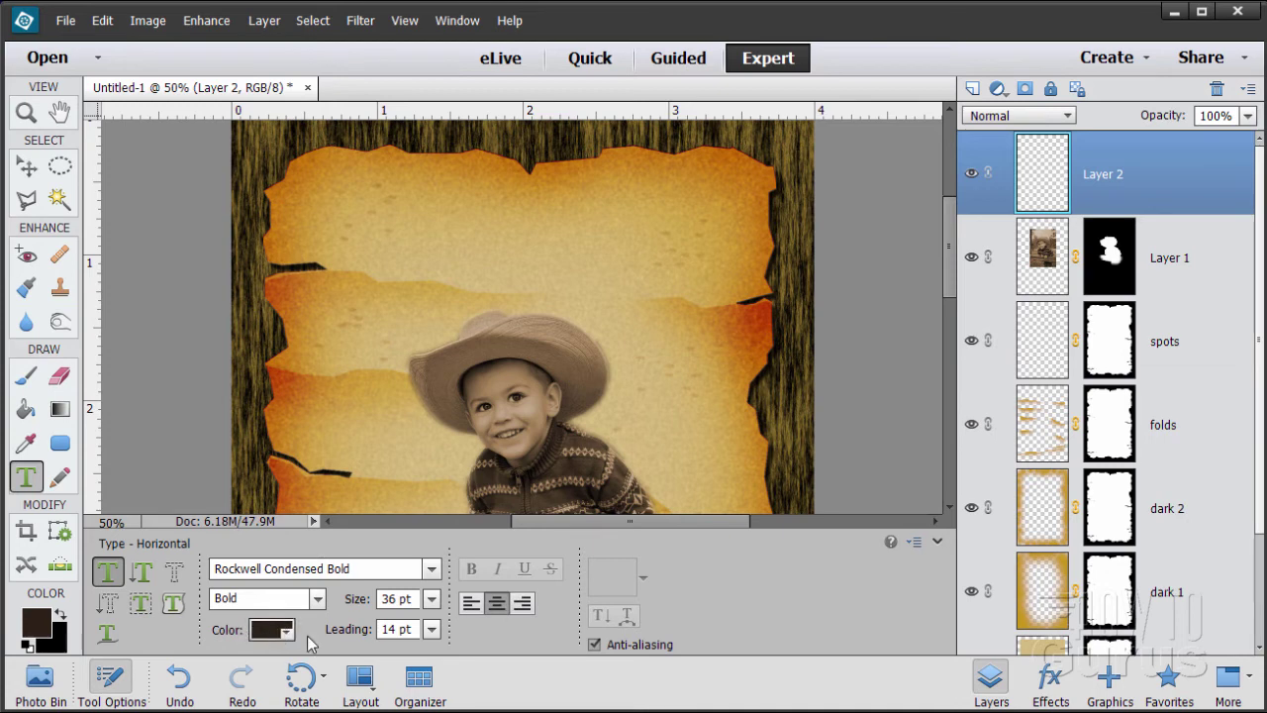
{"action": "left_click", "coordinate": [273, 632]}
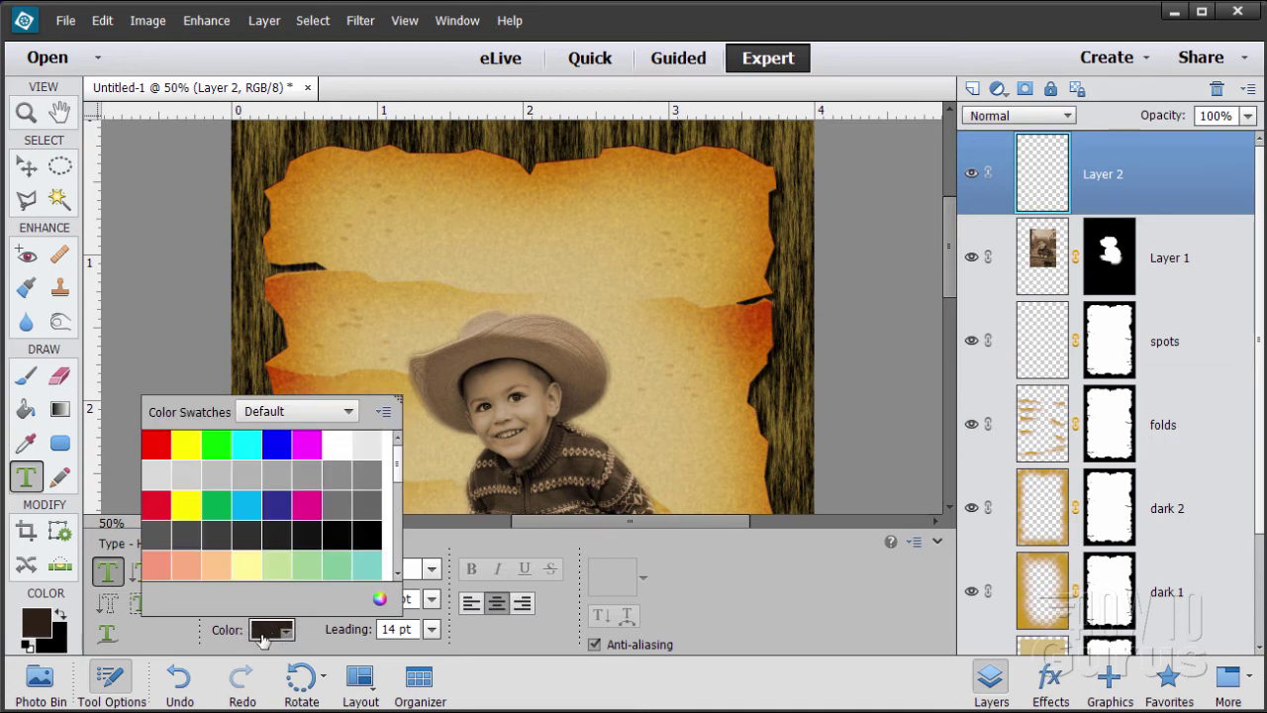
{"action": "left_click", "coordinate": [43, 630]}
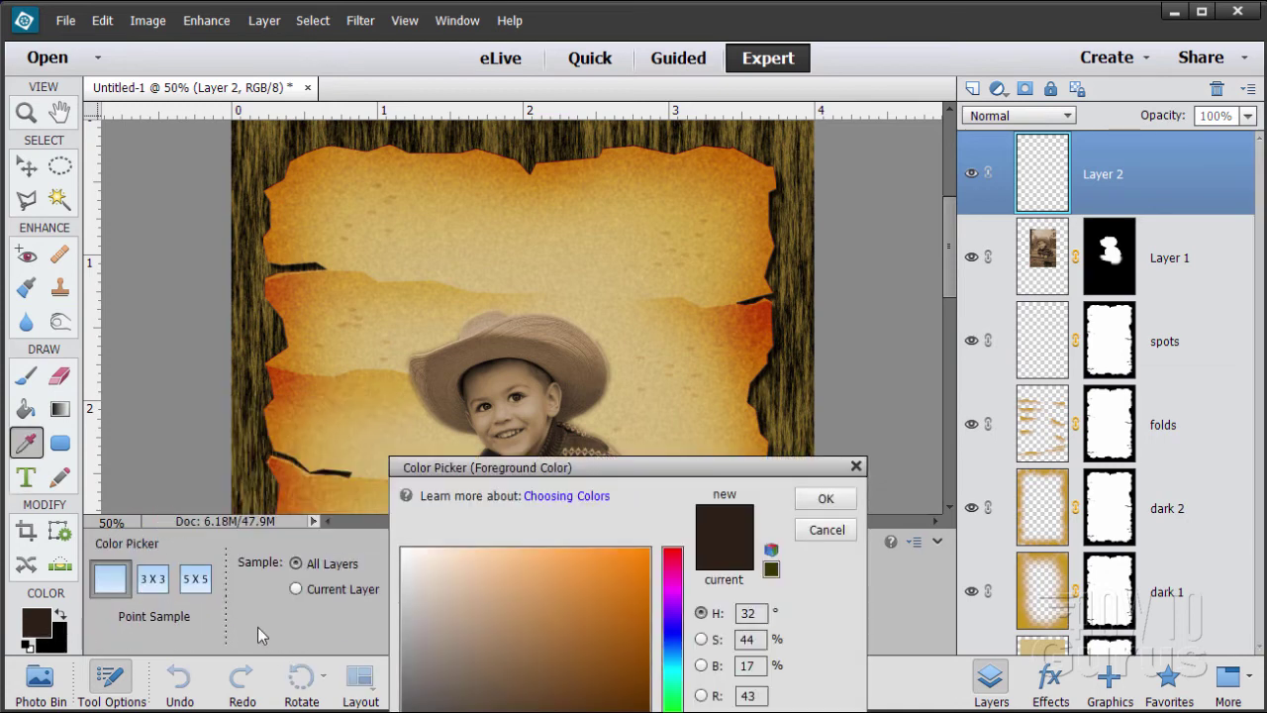
{"action": "left_click", "coordinate": [827, 500]}
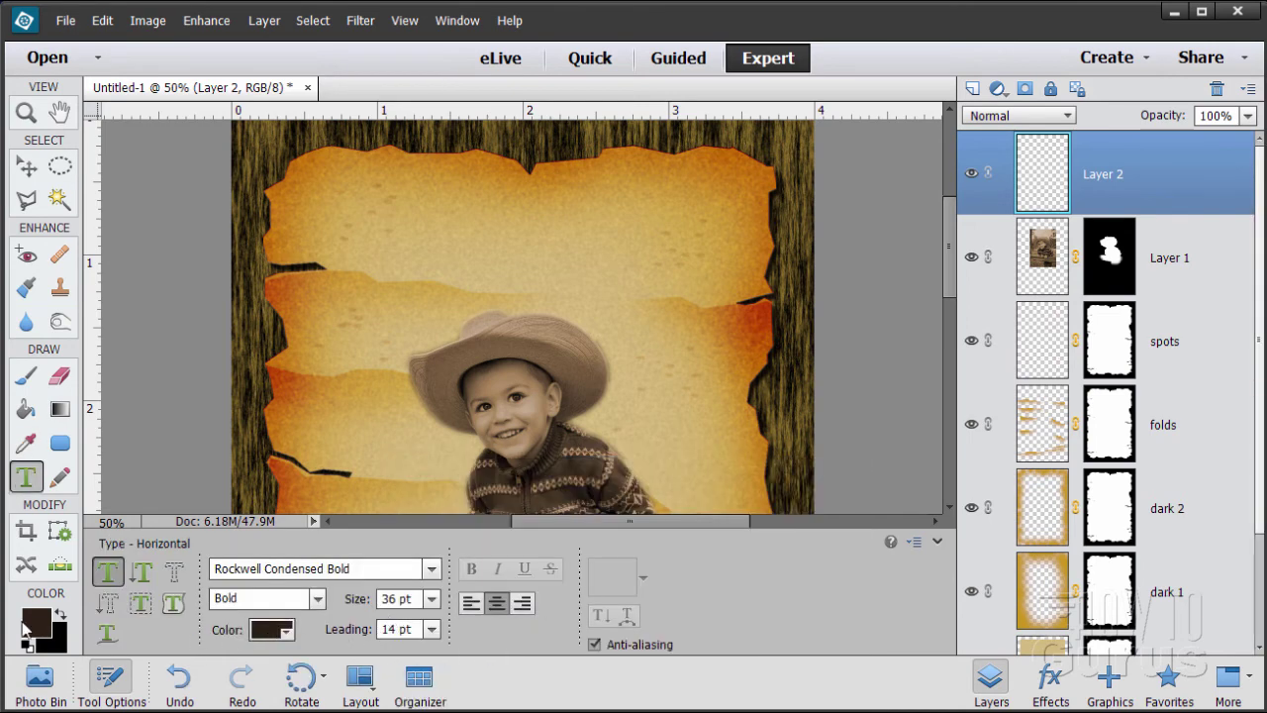
Add the title "WANTED" on the upper part of the paper and change its font to Rockwell Extra Bold Regular.
{"action": "left_click", "coordinate": [400, 226]}
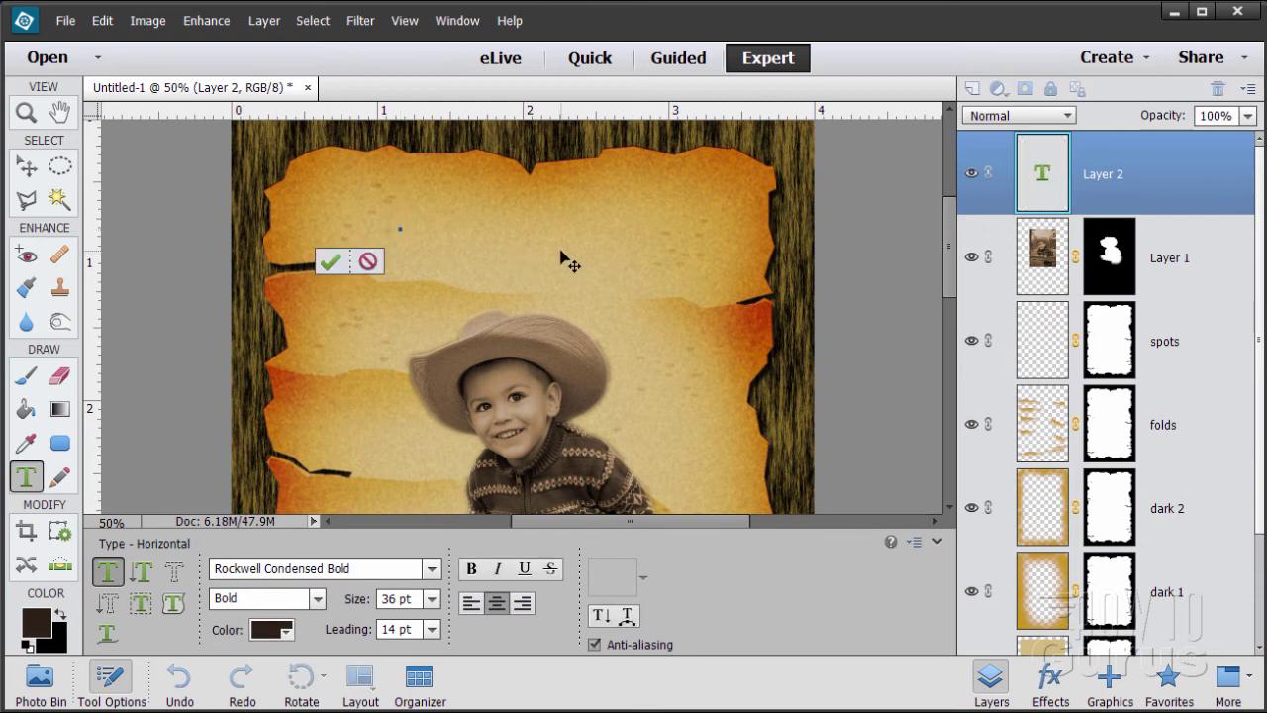
{"action": "type", "text": "WANTED"}
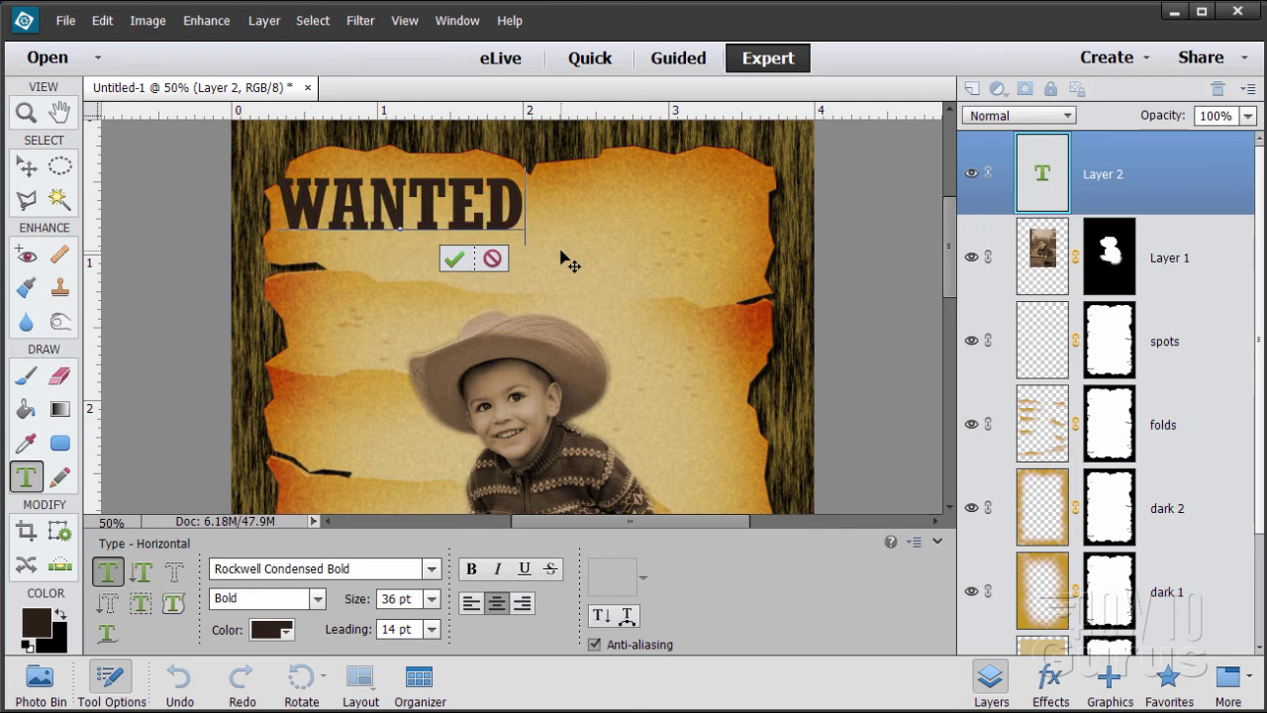
{"action": "double_click", "coordinate": [476, 205]}
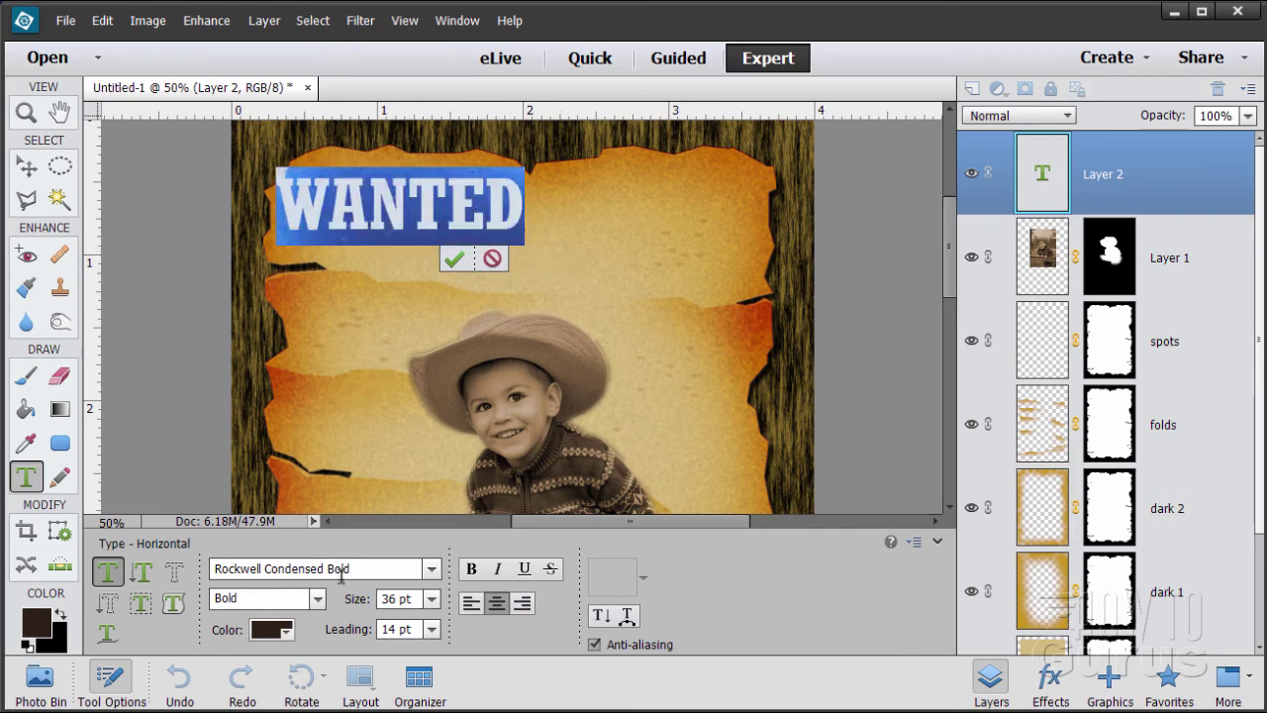
{"action": "left_click", "coordinate": [433, 569]}
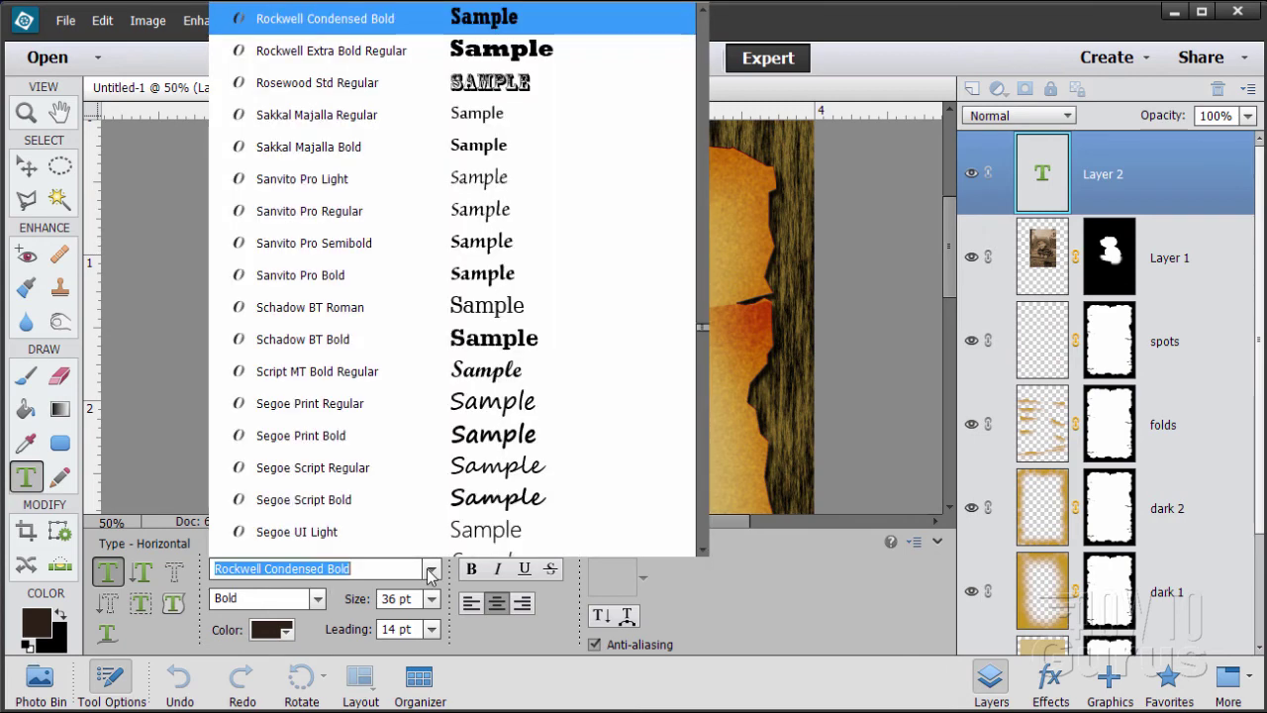
{"action": "scroll", "coordinate": [653, 357], "scroll_direction": "down", "scroll_amount": 1}
{"action": "scroll", "coordinate": [610, 221], "scroll_direction": "up", "scroll_amount": 5}
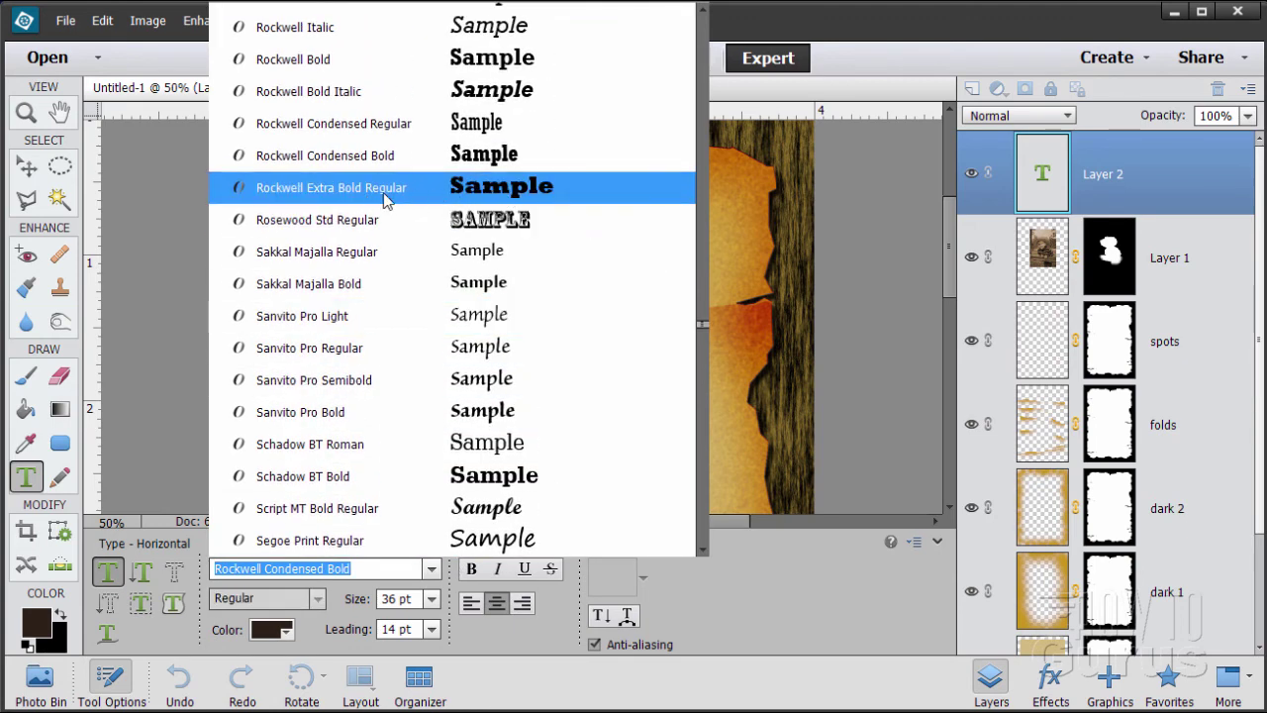
{"action": "left_click", "coordinate": [458, 188]}
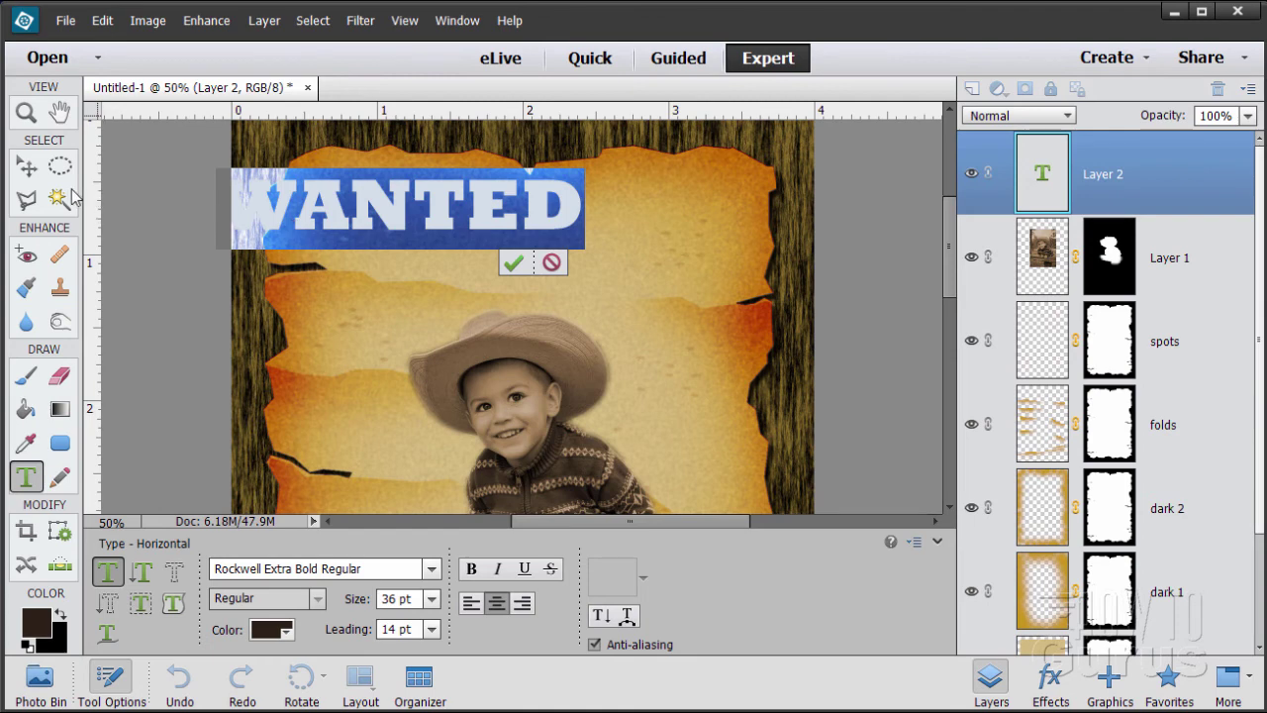
Move the WANTED title so it is centered across the top of the paper, above the boy's hat.
{"action": "left_click", "coordinate": [26, 166]}
{"action": "left_click_drag", "start_coordinate": [275, 198], "coordinate": [536, 230]}
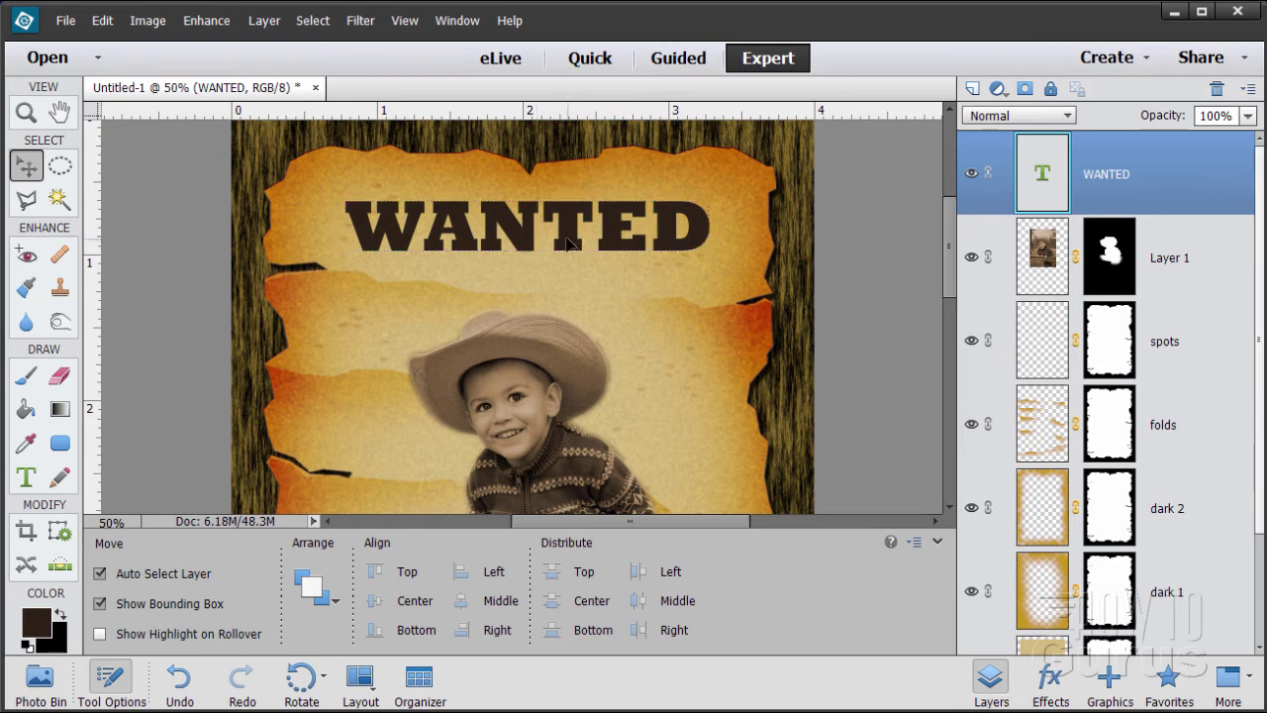
{"action": "left_click_drag", "start_coordinate": [570, 244], "coordinate": [562, 244]}
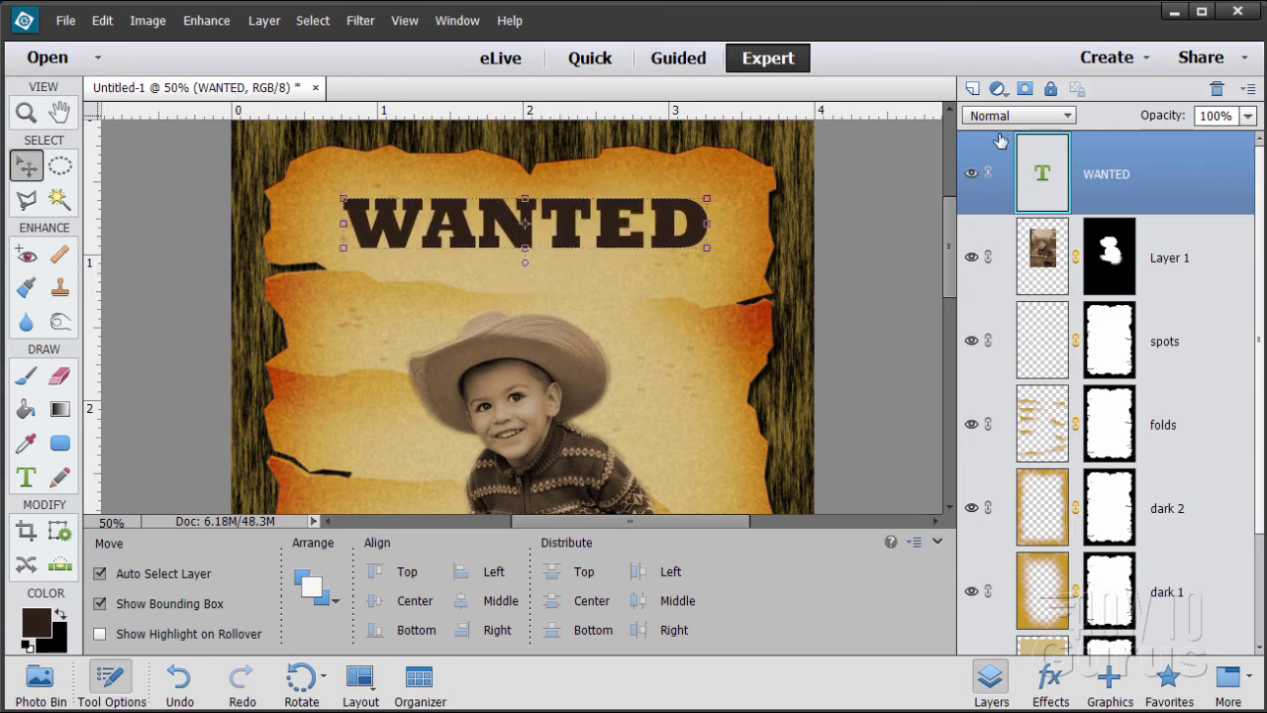
On a new layer, add the line "$5000 Reward" at 18 pt between the WANTED title and the boy's hat.
{"action": "left_click", "coordinate": [971, 91]}
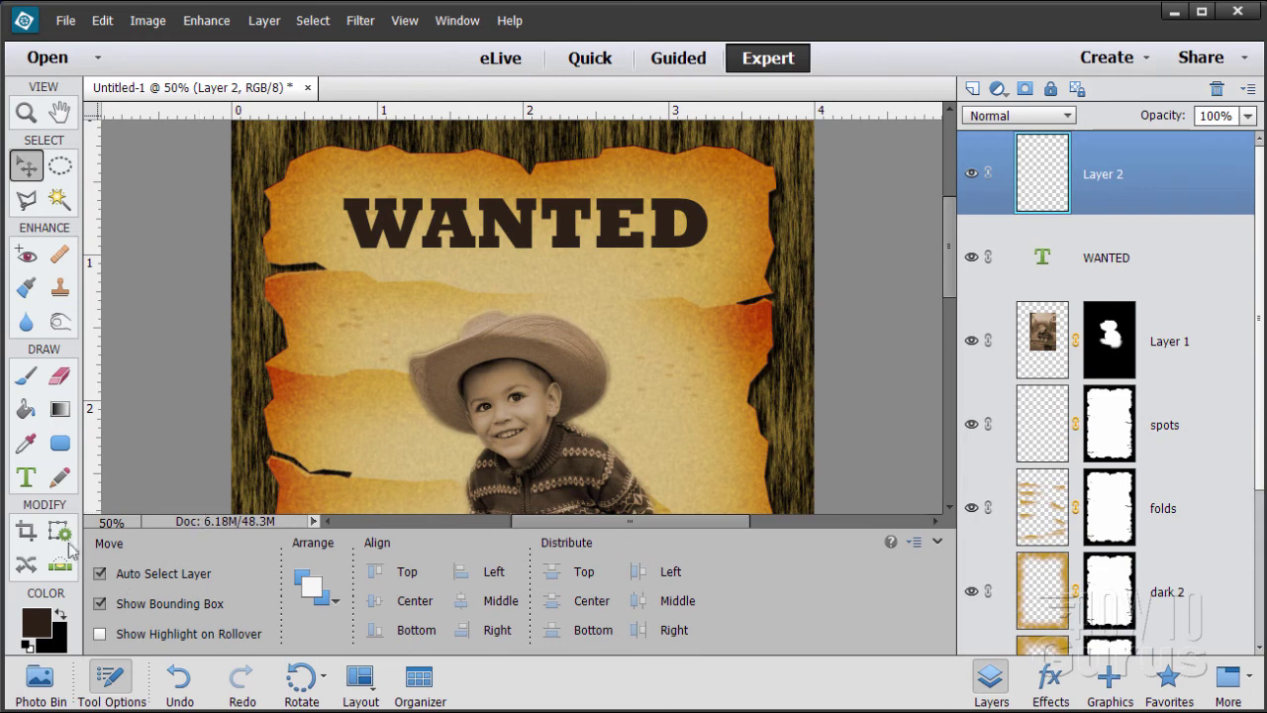
{"action": "left_click", "coordinate": [27, 478]}
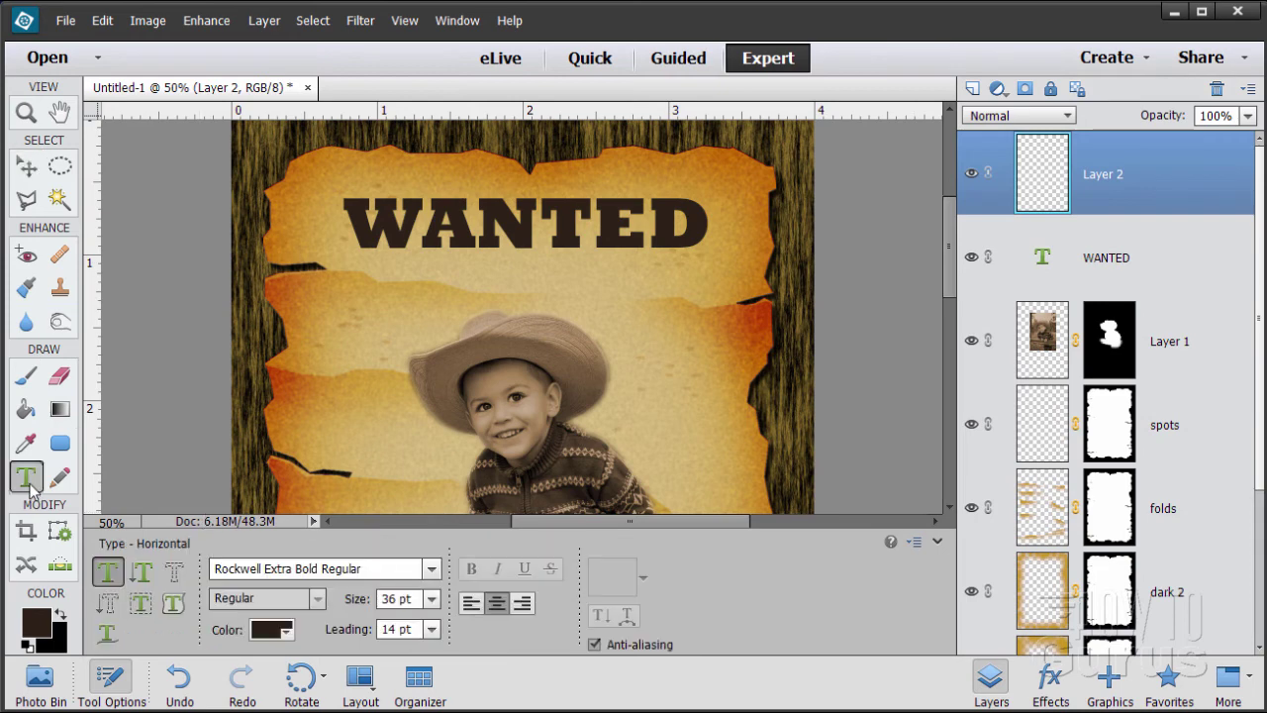
{"action": "left_click", "coordinate": [433, 602]}
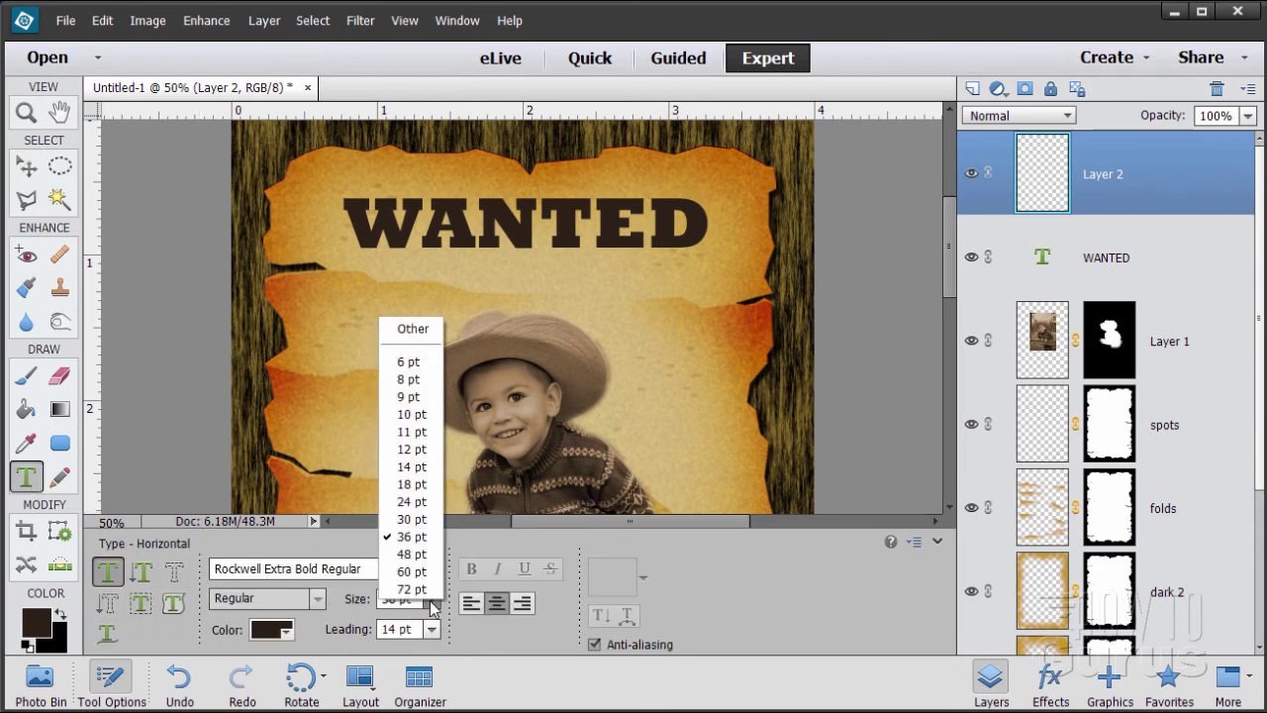
{"action": "left_click", "coordinate": [418, 486]}
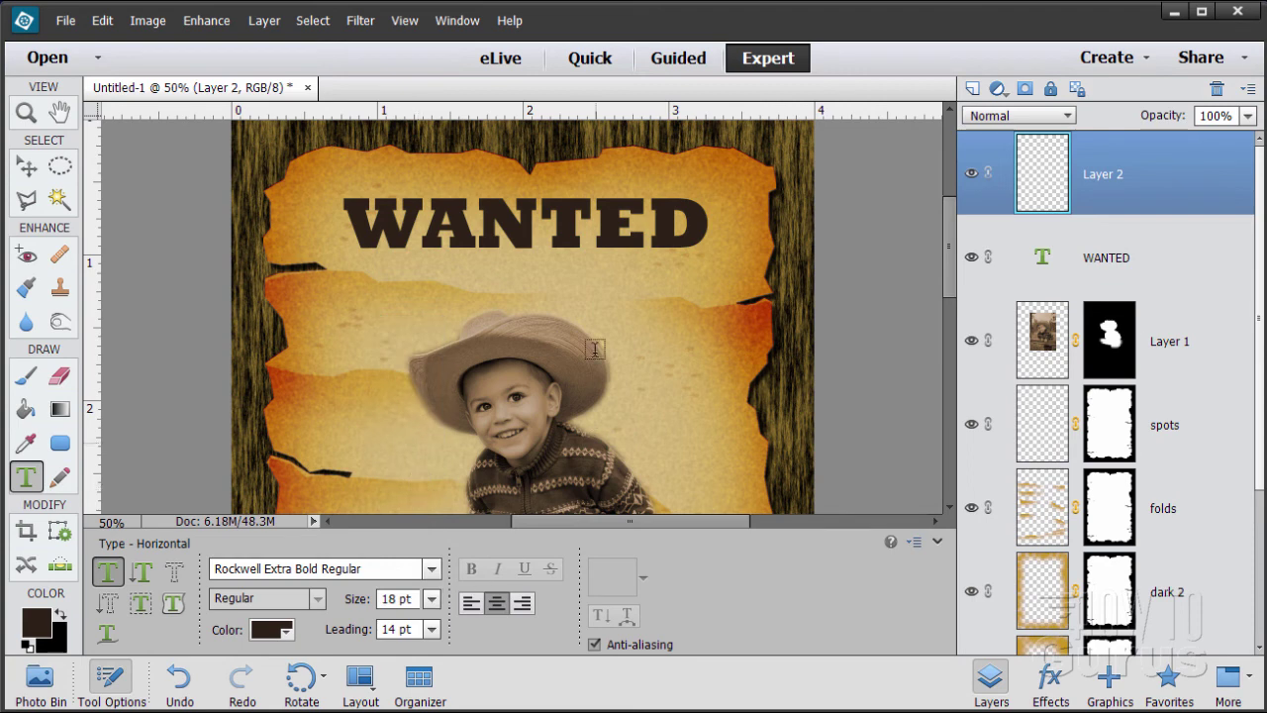
{"action": "left_click", "coordinate": [506, 283]}
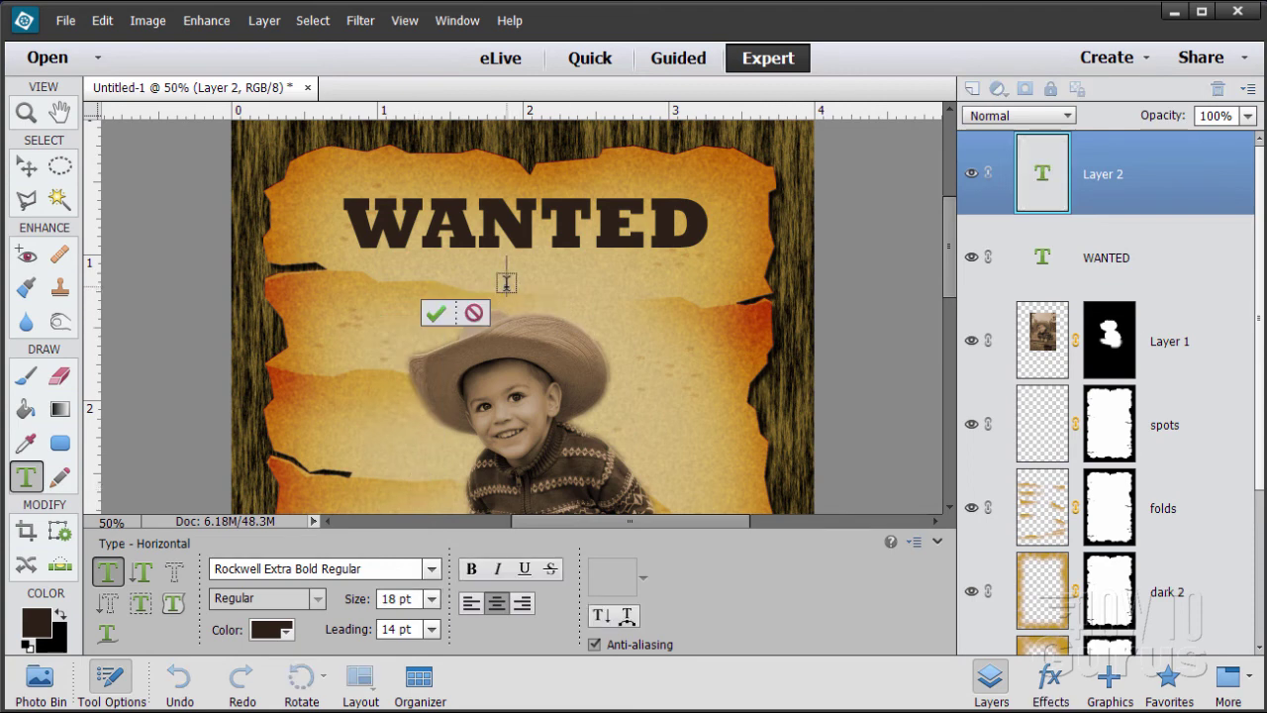
{"action": "type", "text": "$5000"}
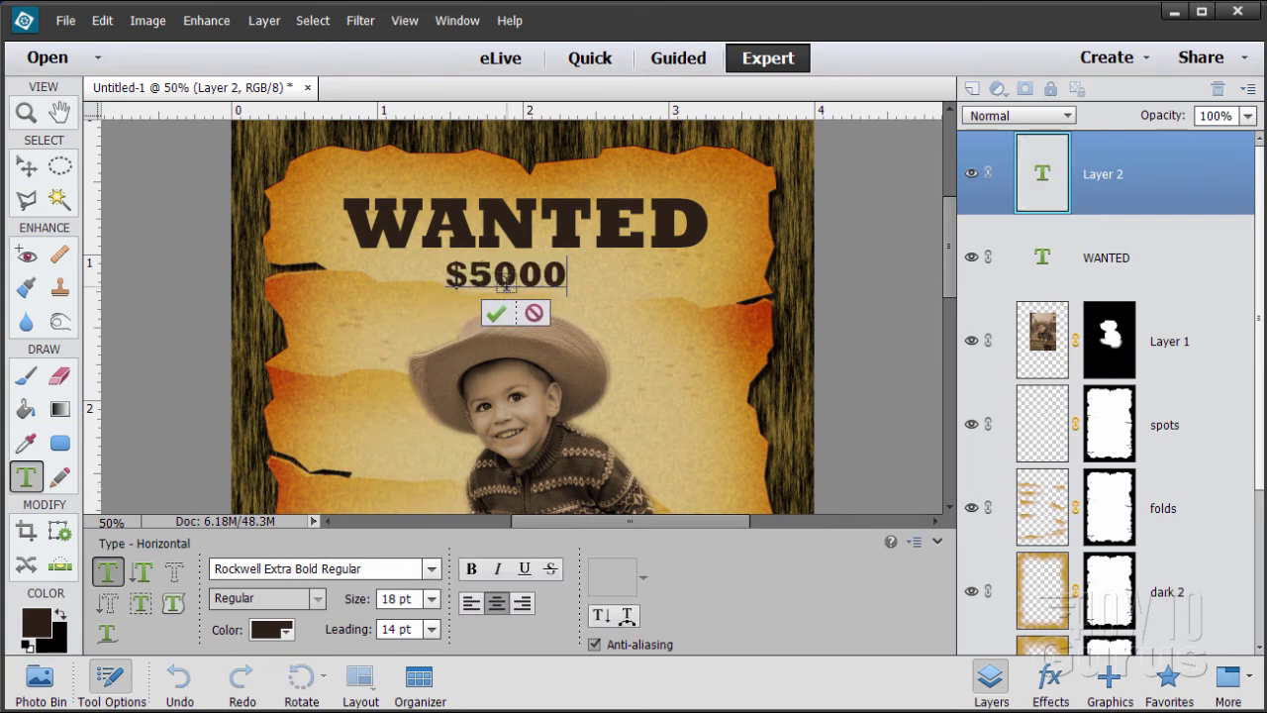
{"action": "type", "text": " Reward"}
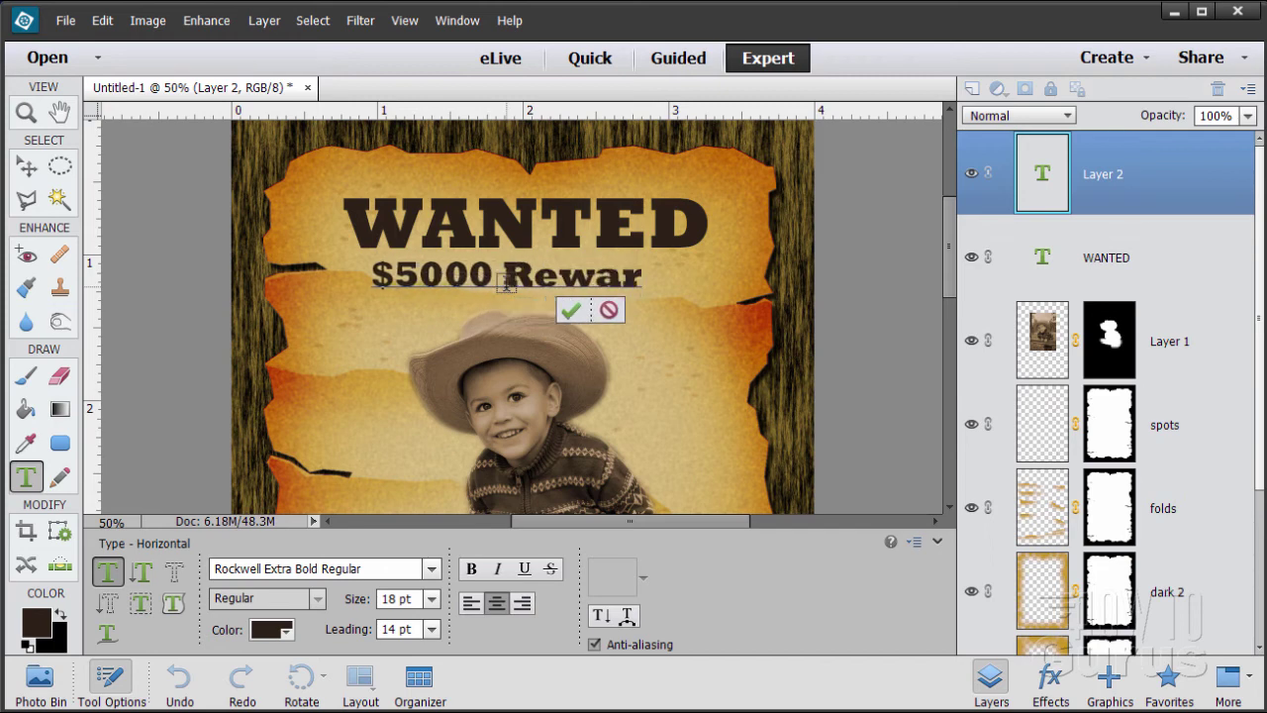
{"action": "left_click", "coordinate": [585, 311]}
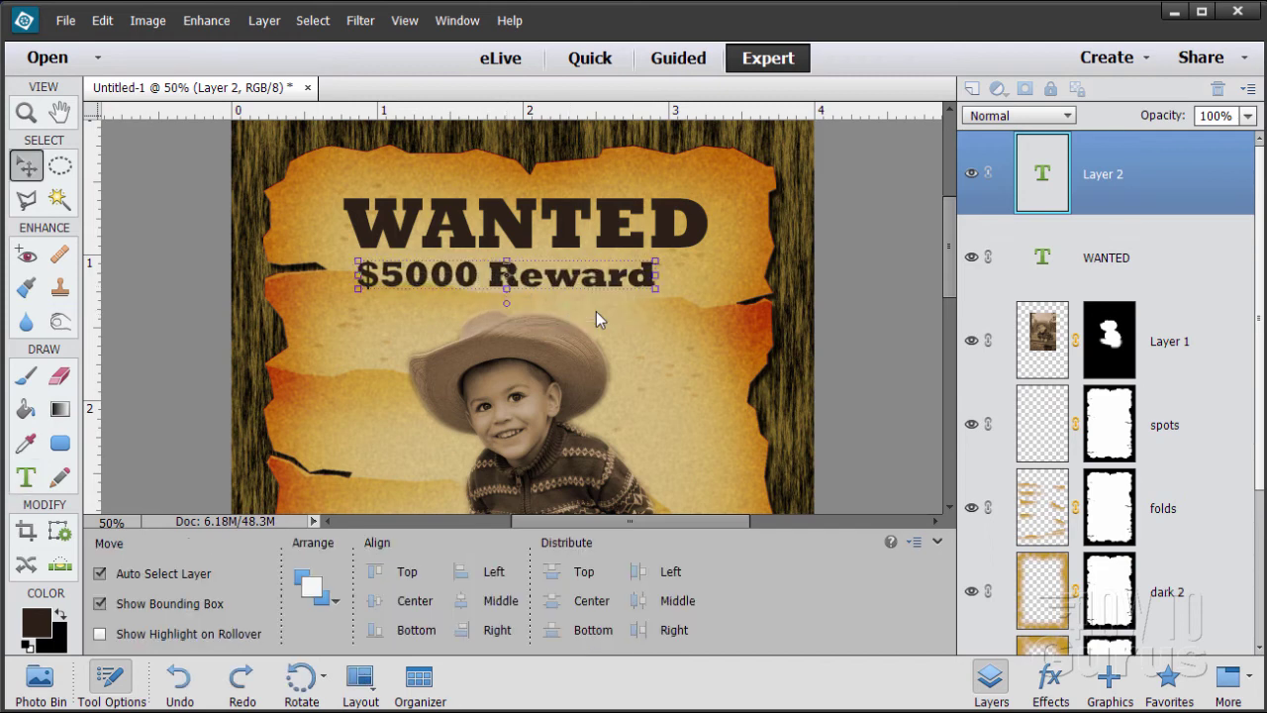
Center the "$5000 Reward" line beneath the WANTED title, just above the boy's hat.
{"action": "left_click_drag", "start_coordinate": [532, 286], "coordinate": [555, 297]}
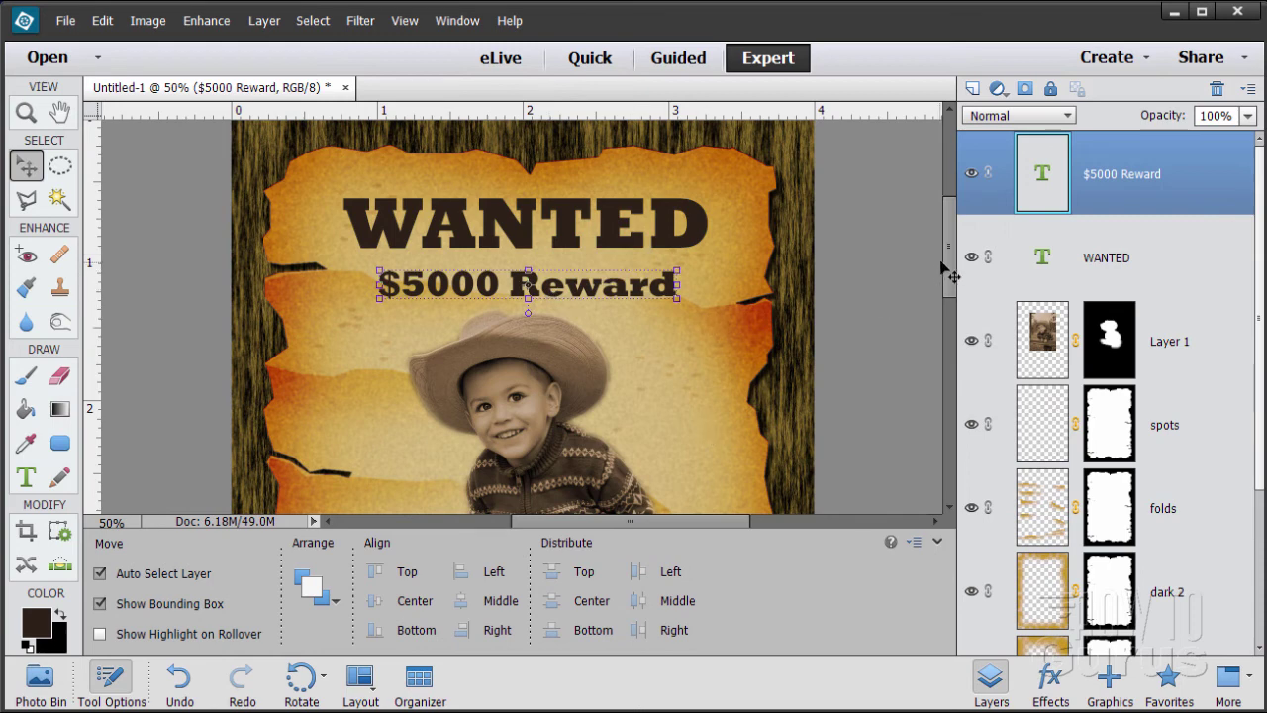
On a new layer, add the line "If Seen Notify Sheriff" and center it across the lower part of the paper, above the bottom-left tear.
{"action": "left_click", "coordinate": [973, 88]}
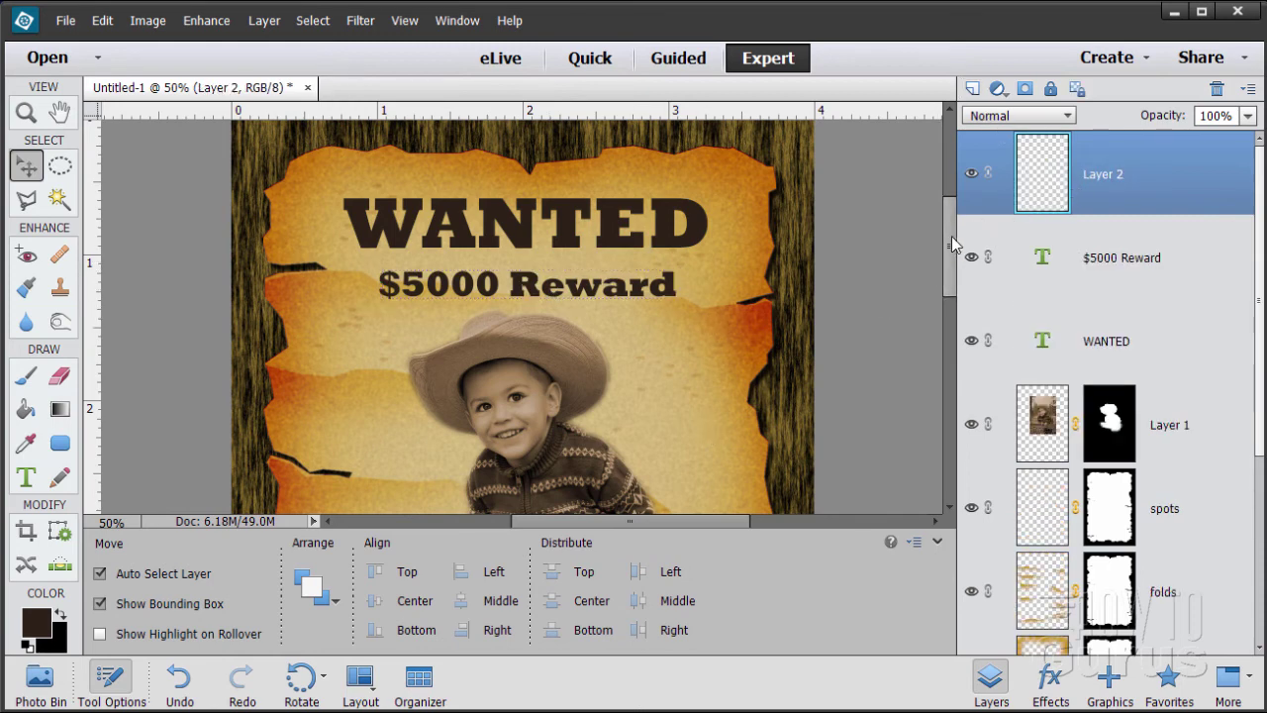
{"action": "left_click_drag", "start_coordinate": [951, 235], "coordinate": [948, 378]}
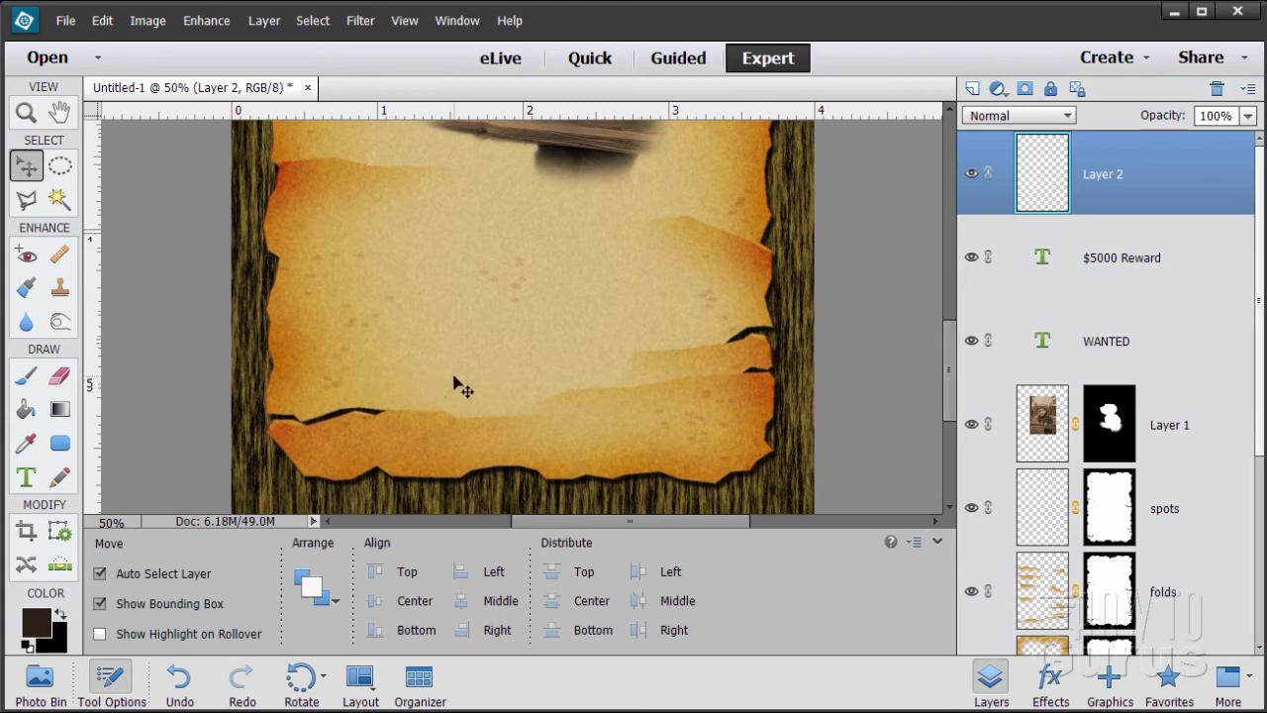
{"action": "left_click", "coordinate": [26, 479]}
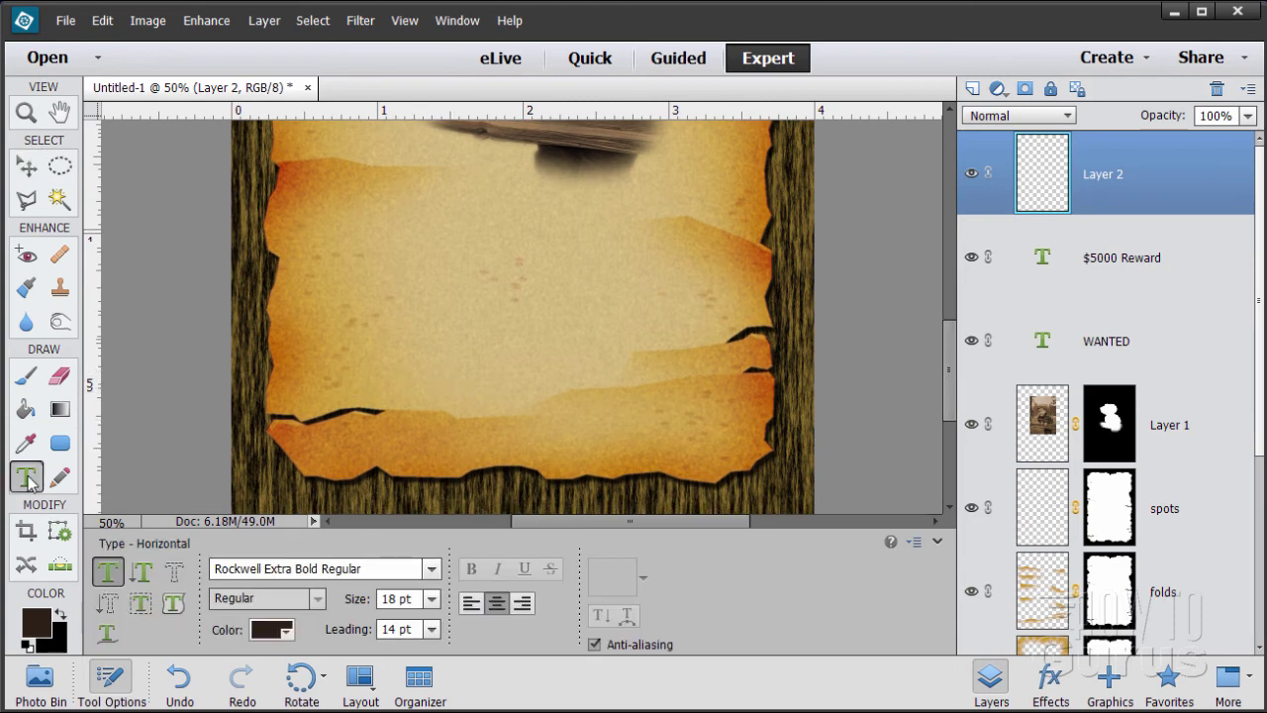
{"action": "left_click", "coordinate": [369, 354]}
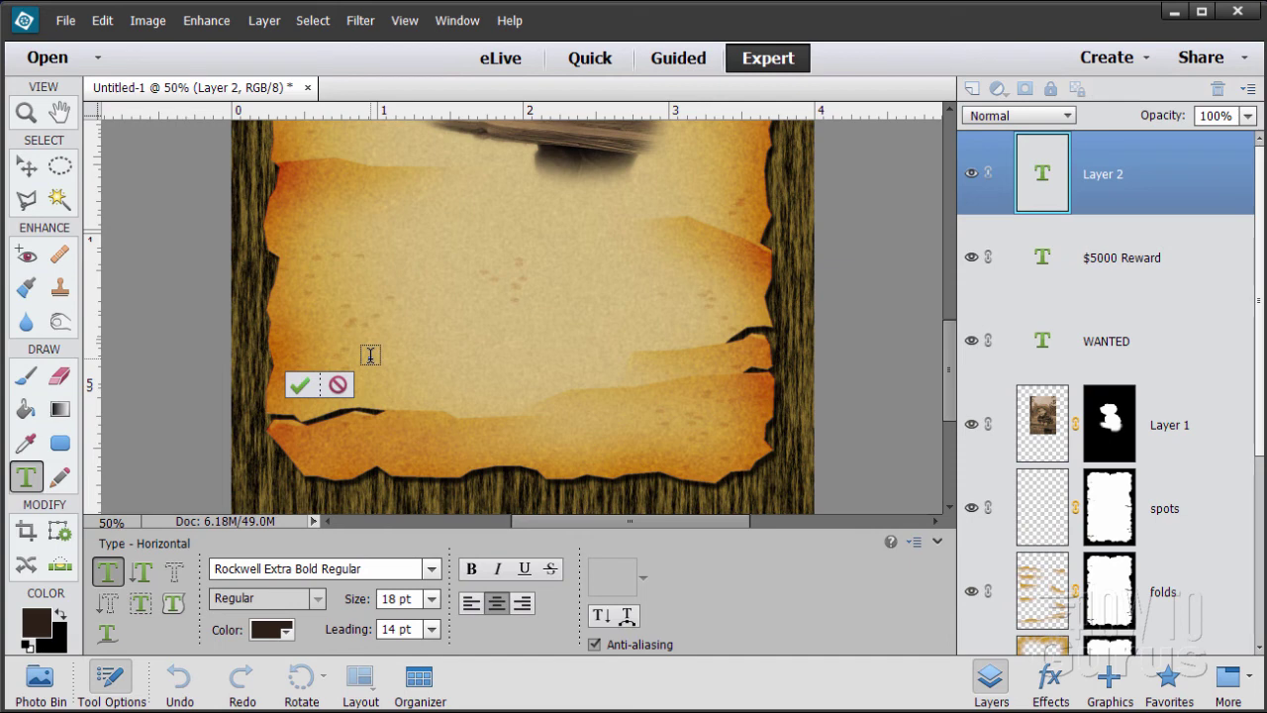
{"action": "type", "text": "If See"}
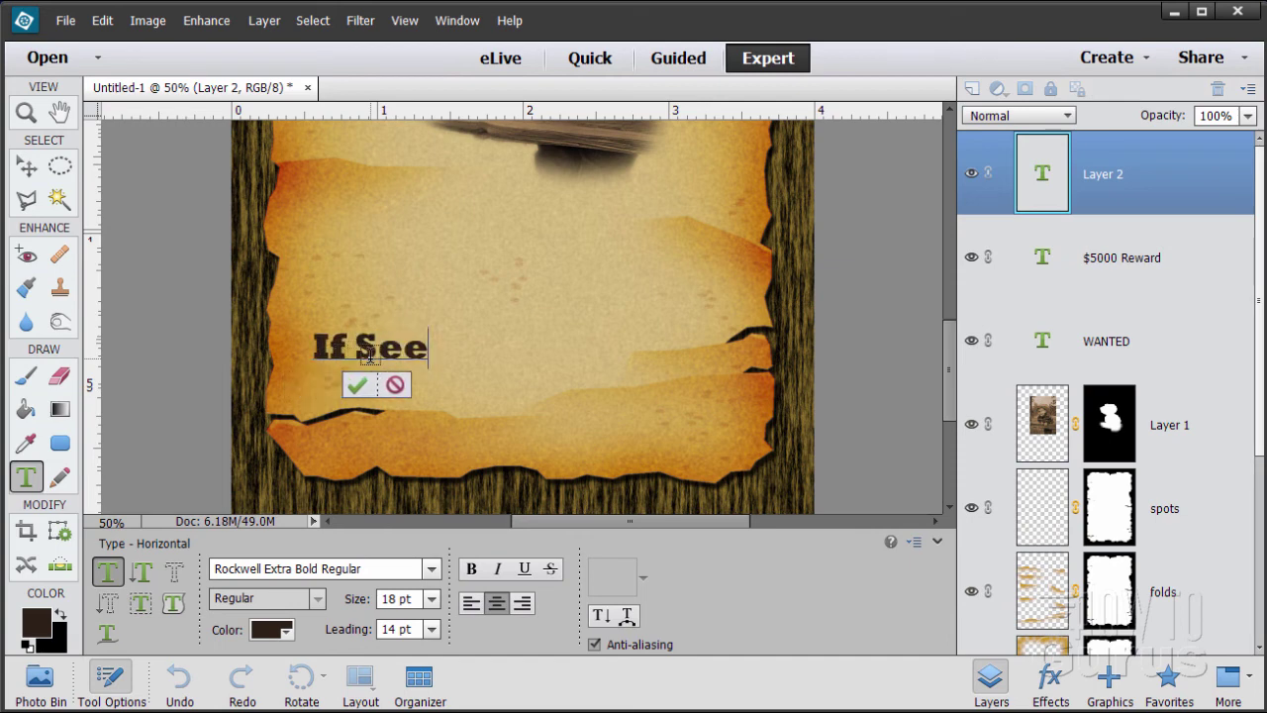
{"action": "type", "text": "n Notf"}
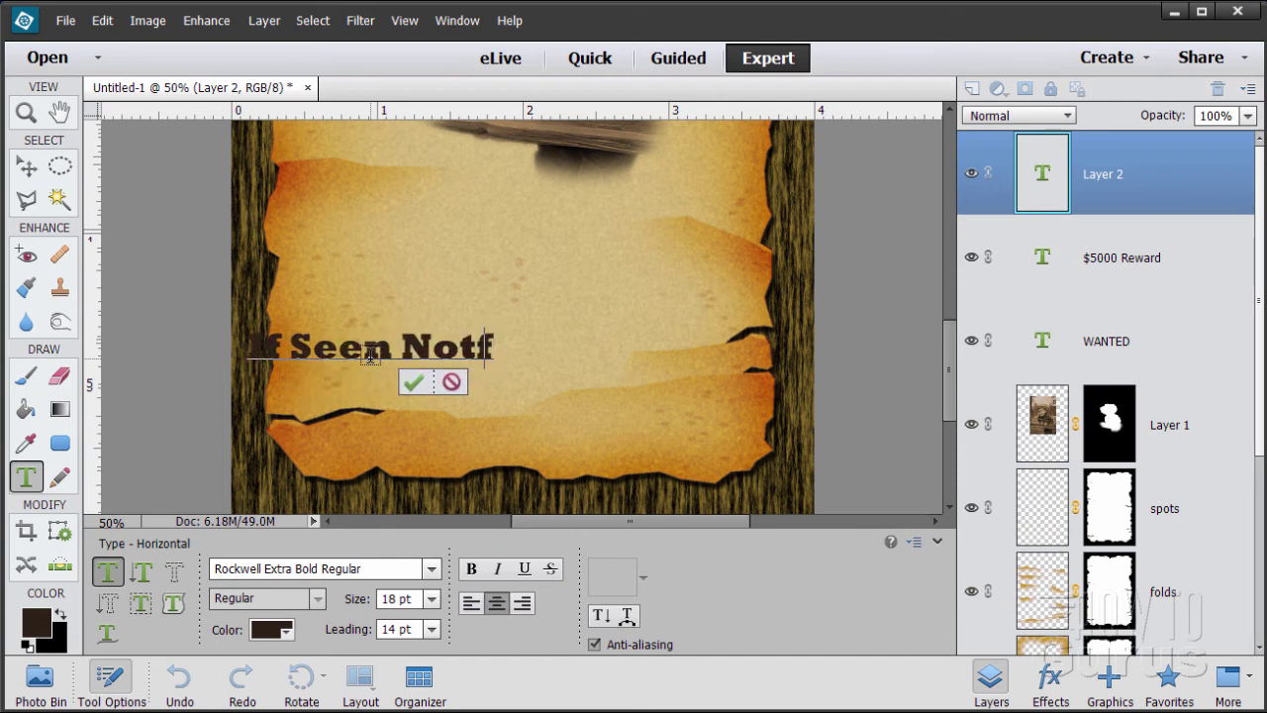
{"action": "key", "text": "BackSpace"}
{"action": "type", "text": "ify "}
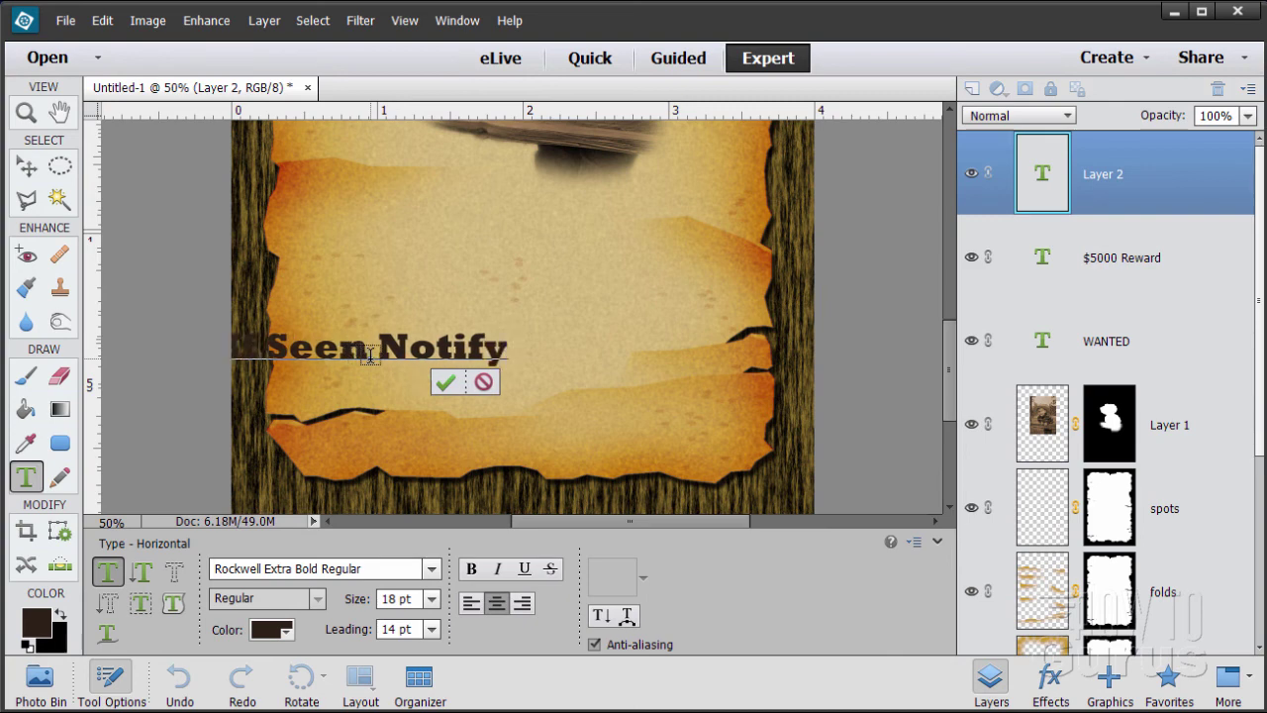
{"action": "type", "text": "Sherirr"}
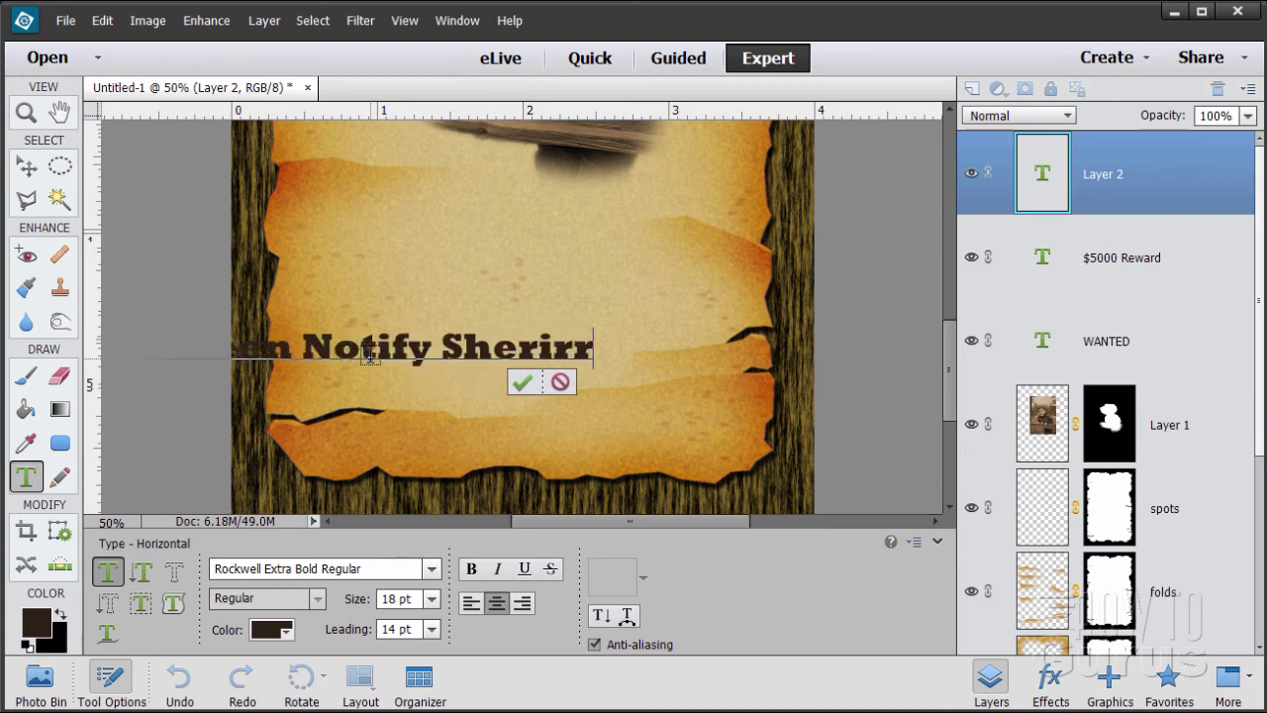
{"action": "key", "text": "BackSpace"}
{"action": "key", "text": "BackSpace"}
{"action": "type", "text": "ff"}
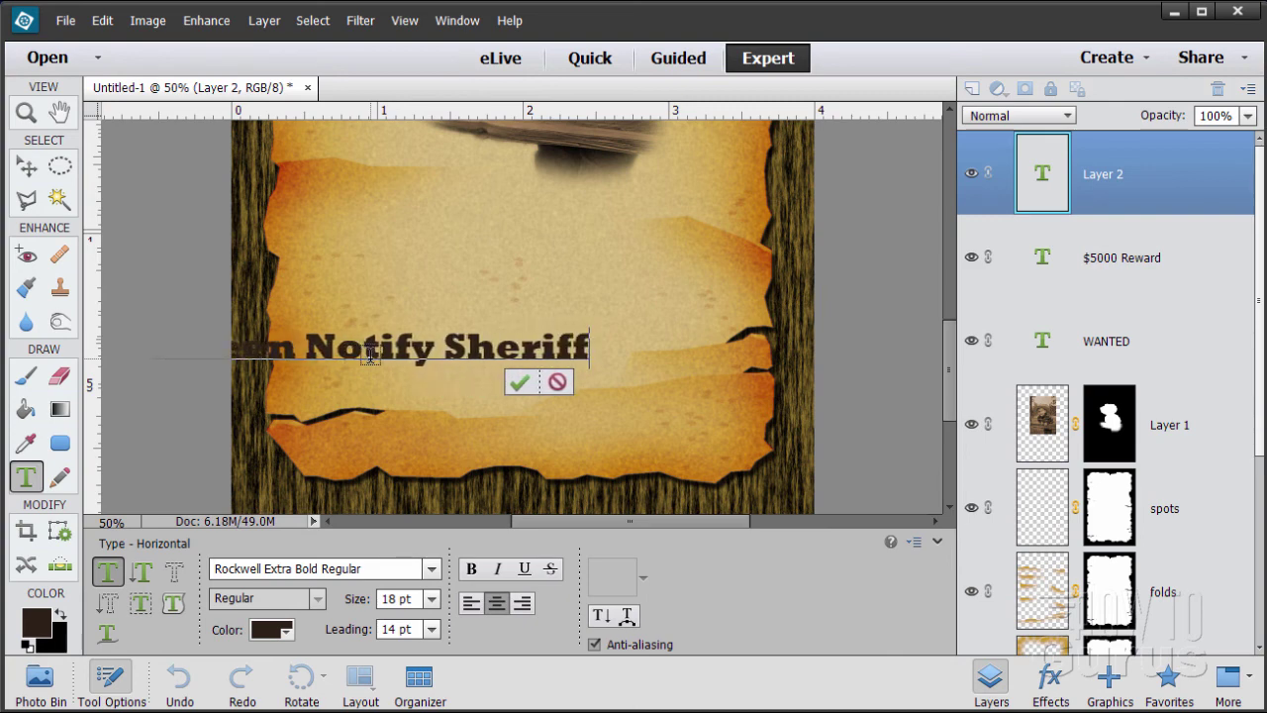
{"action": "left_click", "coordinate": [518, 382]}
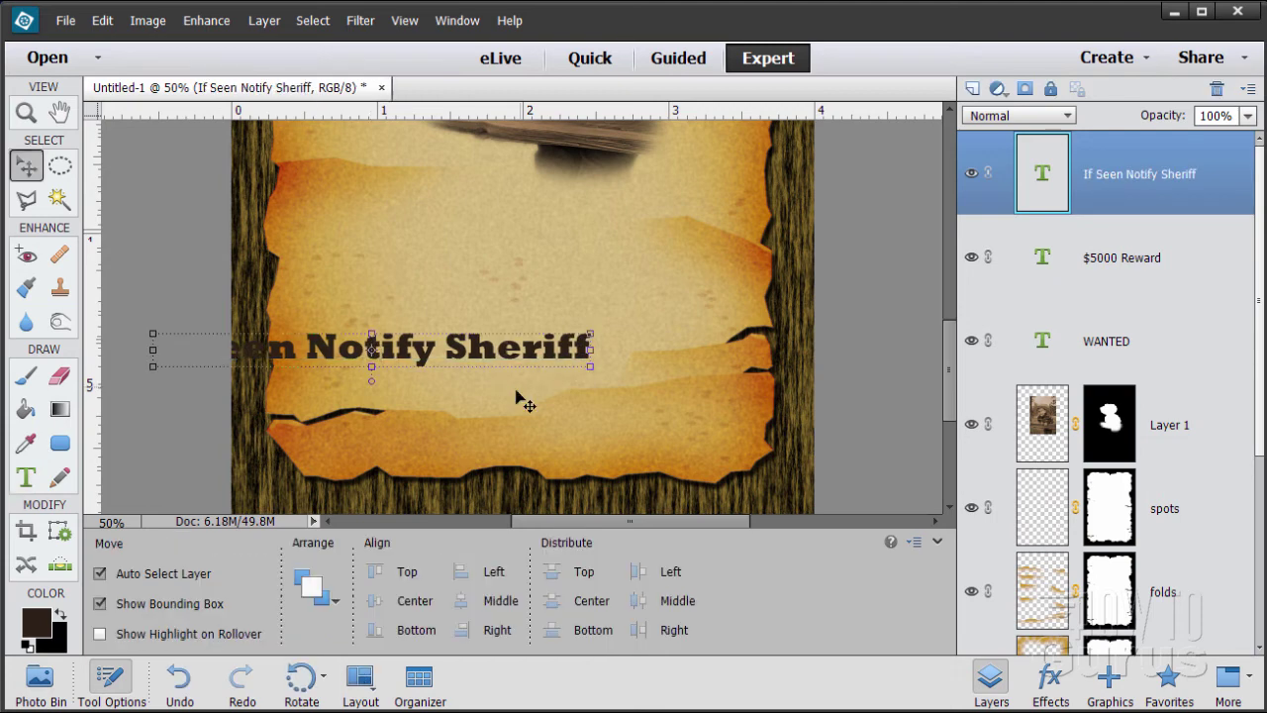
{"action": "left_click_drag", "start_coordinate": [431, 360], "coordinate": [572, 382]}
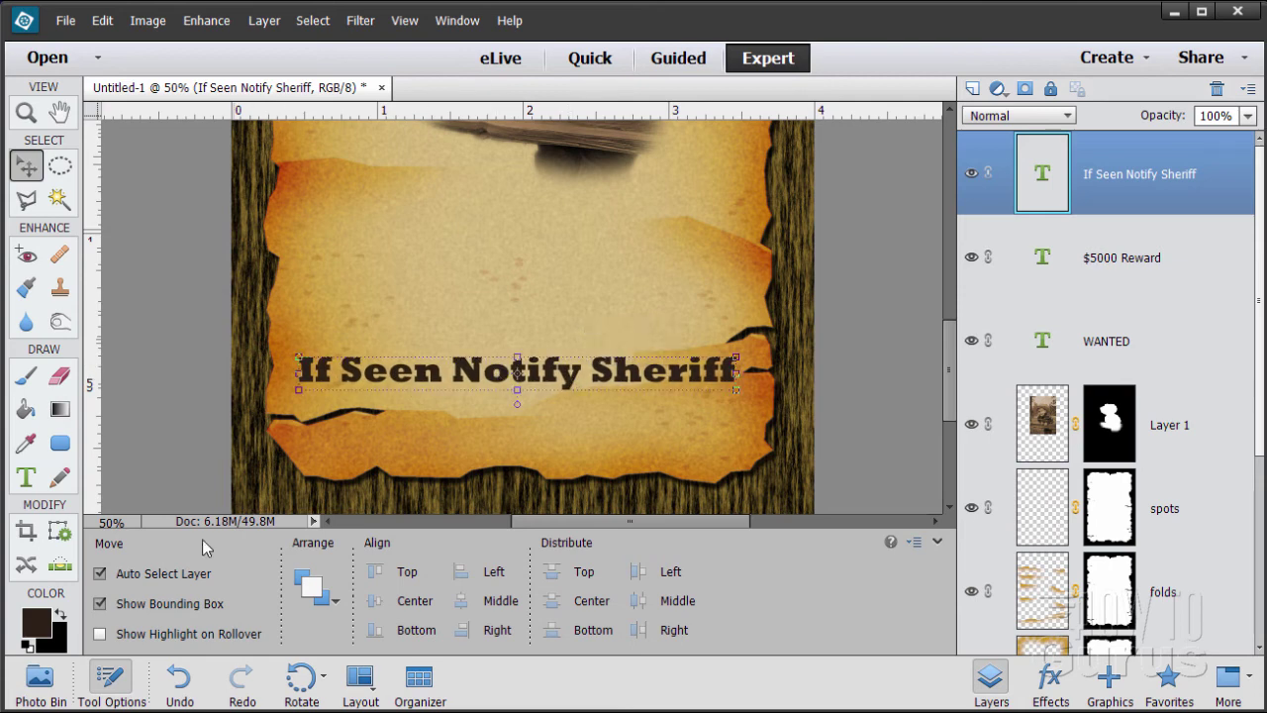
On a new layer, add centered 12 pt text reading "Horsing Around, General Mischief" between the photo and the sheriff line.
{"action": "left_click", "coordinate": [973, 88]}
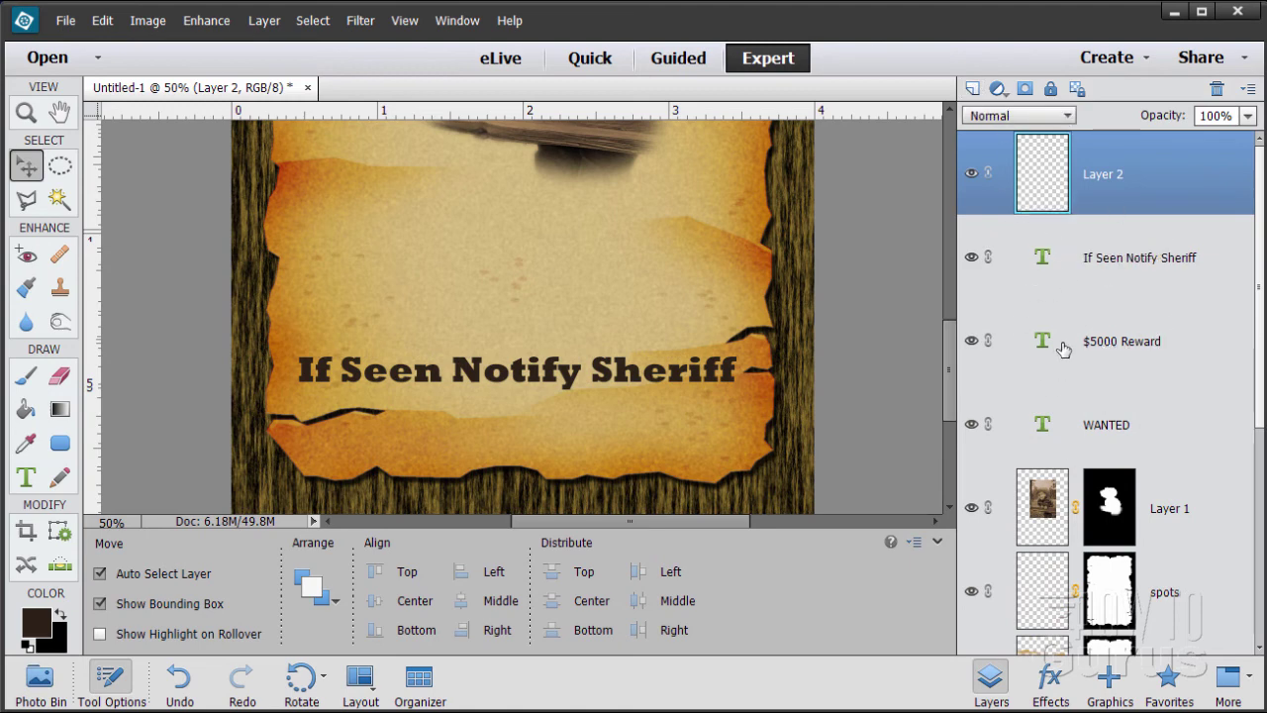
{"action": "left_click", "coordinate": [30, 478]}
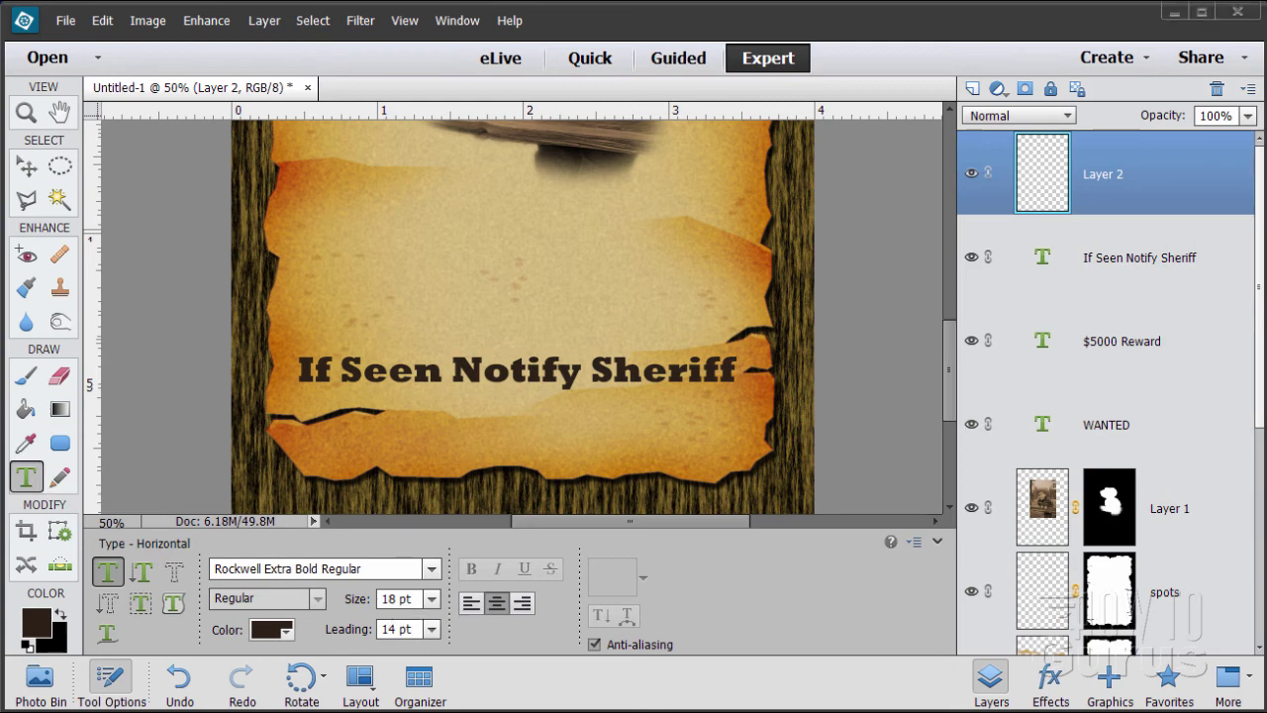
{"action": "left_click", "coordinate": [431, 599]}
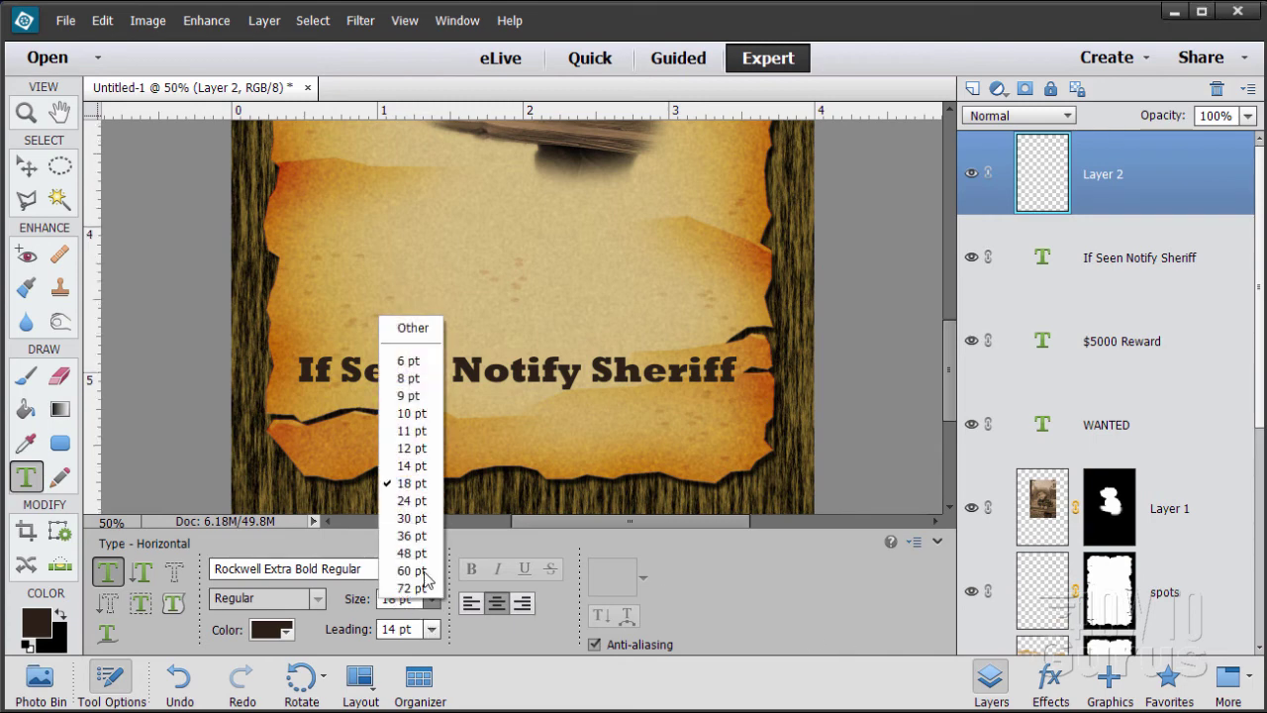
{"action": "left_click", "coordinate": [417, 451]}
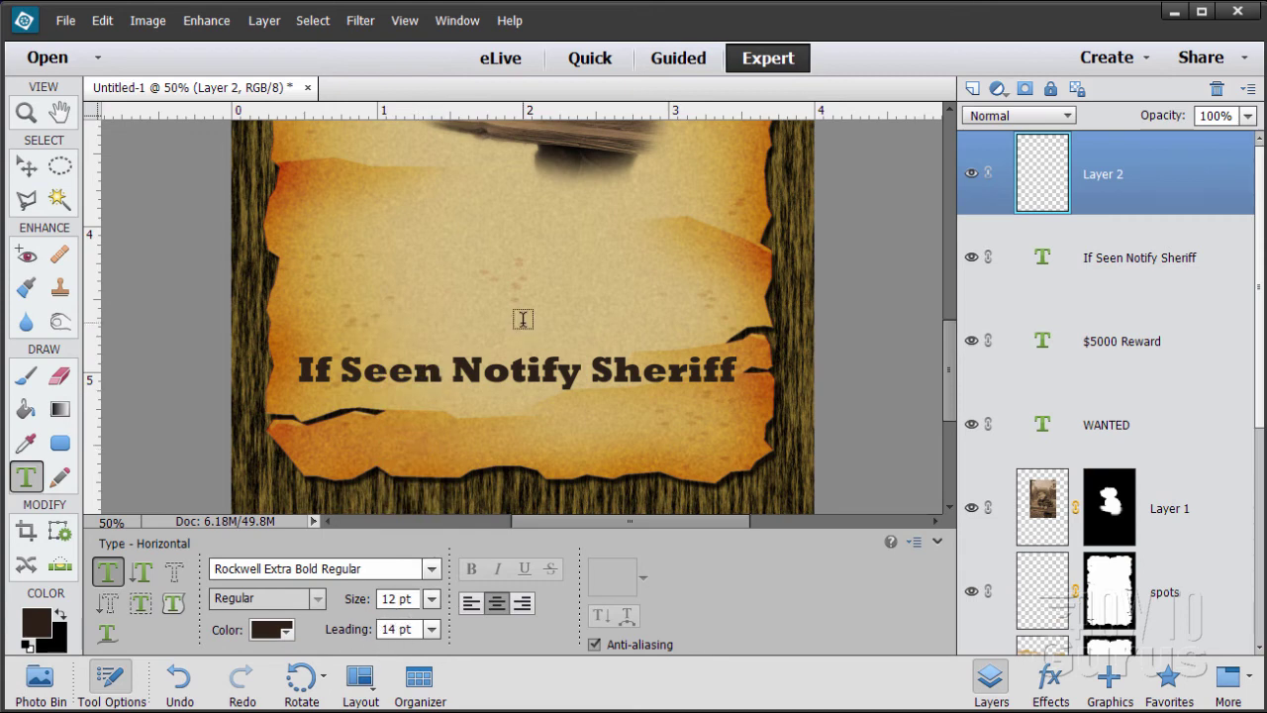
{"action": "left_click", "coordinate": [500, 242]}
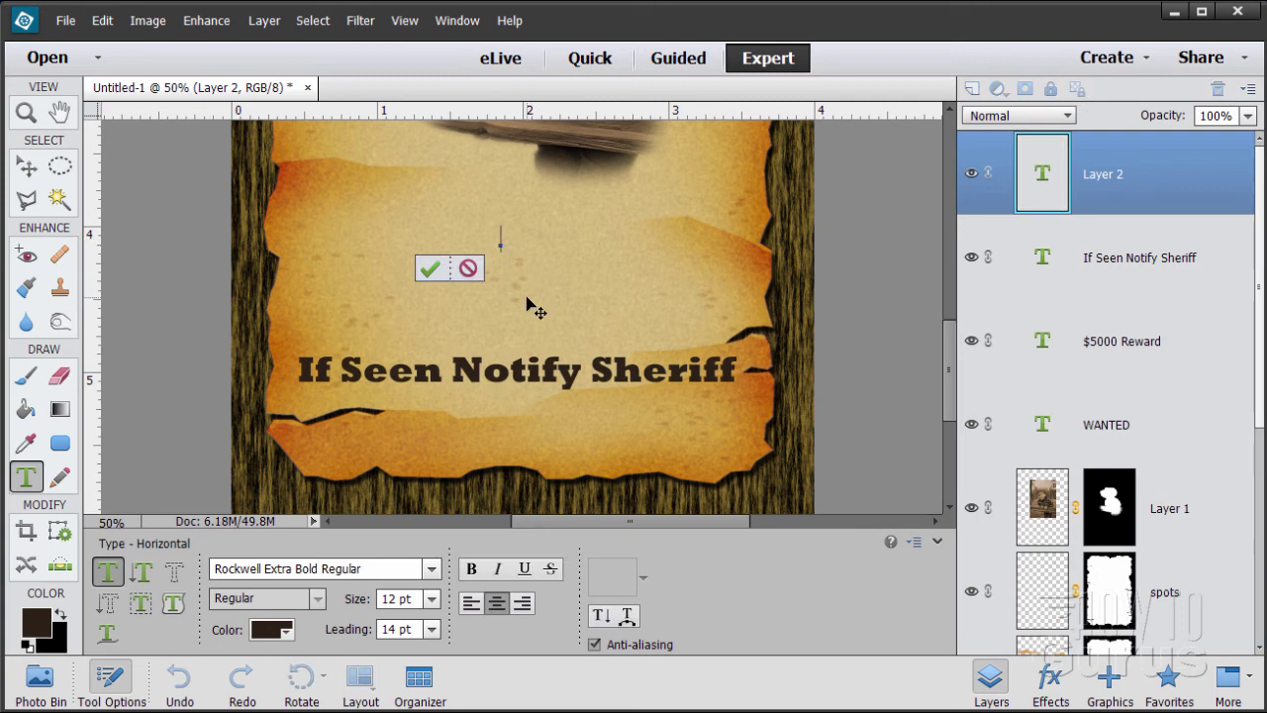
{"action": "type", "text": "H"}
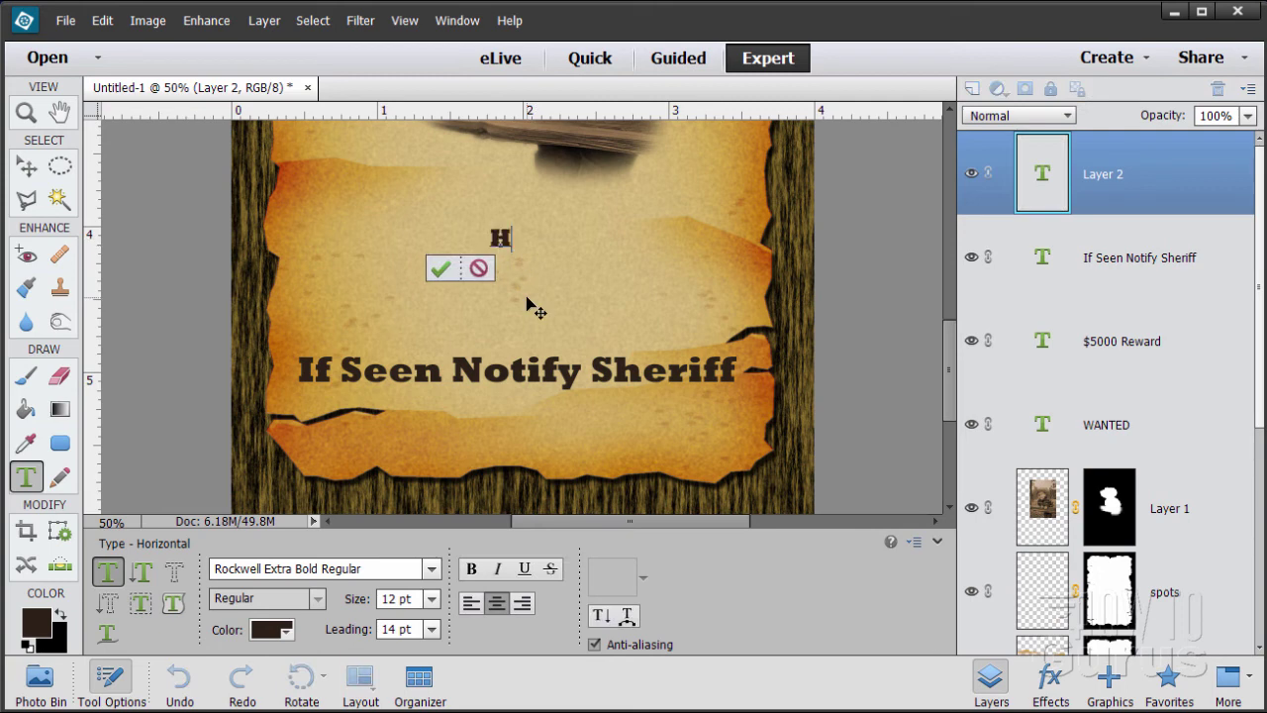
{"action": "type", "text": "orsing Around"}
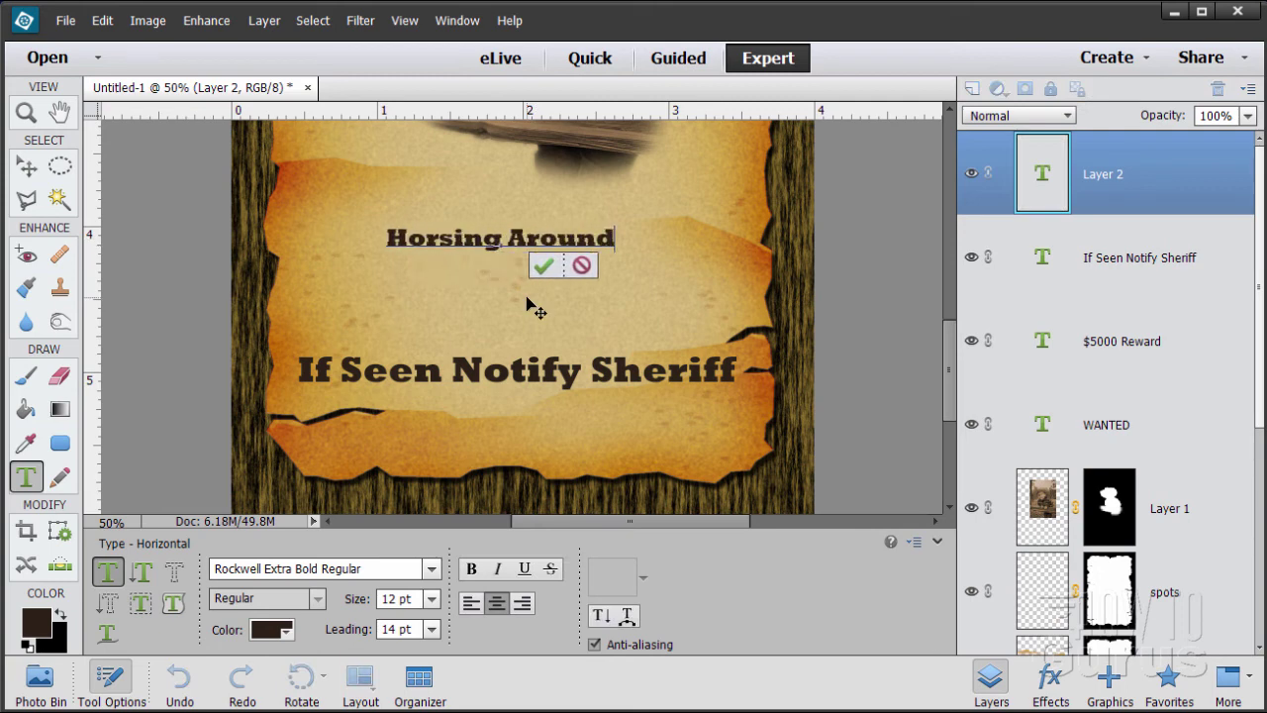
{"action": "type", "text": ", Gene"}
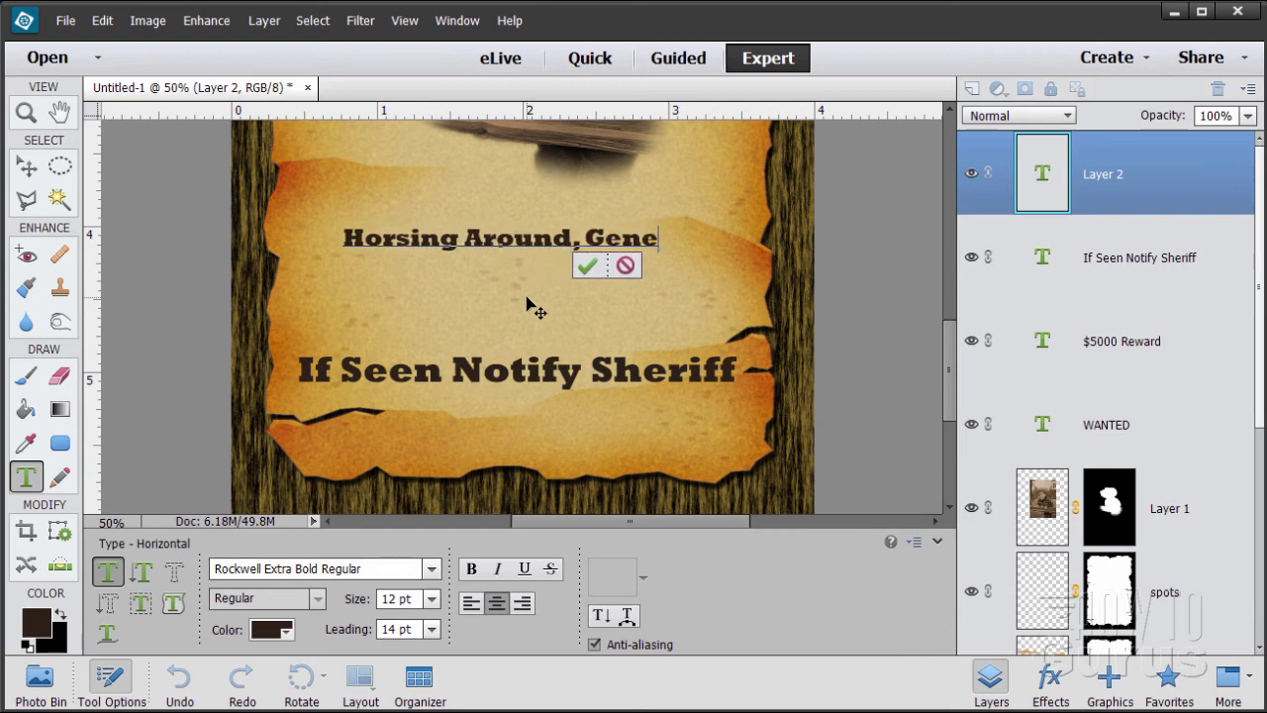
{"action": "type", "text": "ral"}
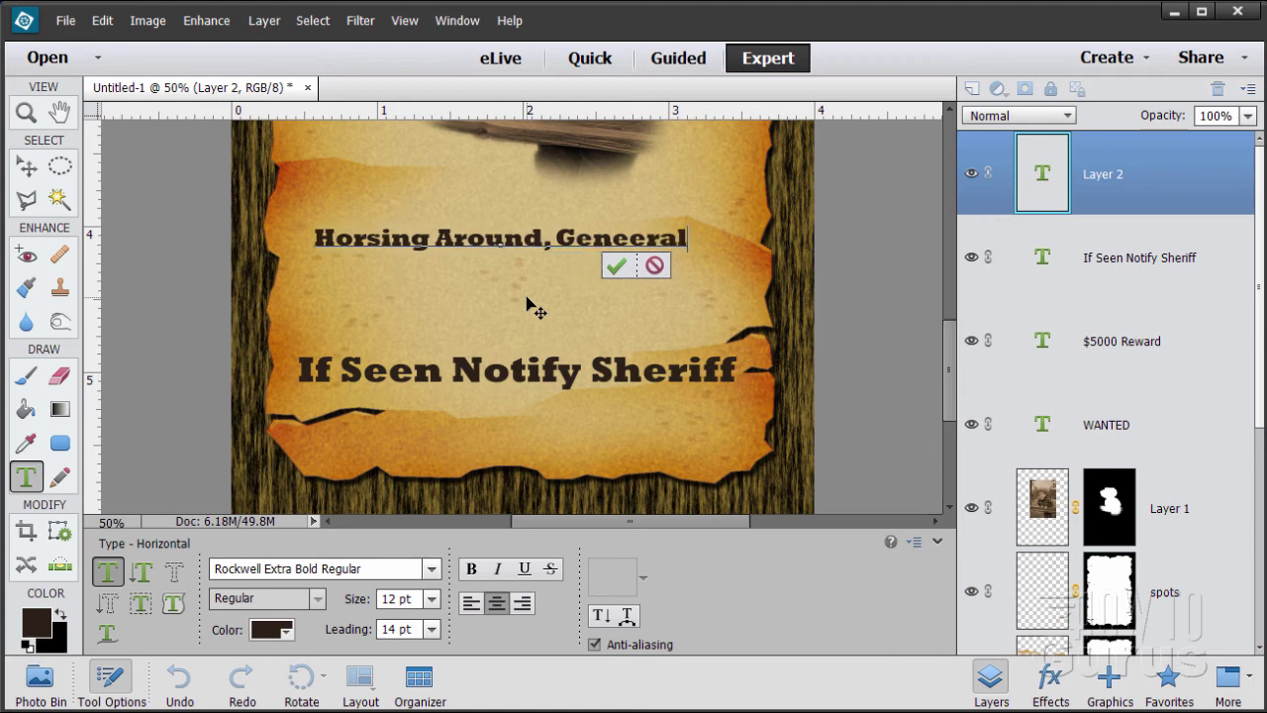
{"action": "key", "text": "BackSpace"}
{"action": "key", "text": "BackSpace"}
{"action": "key", "text": "BackSpace"}
{"action": "type", "text": "er"}
{"action": "key", "text": "BackSpace"}
{"action": "key", "text": "BackSpace"}
{"action": "type", "text": "ra"}
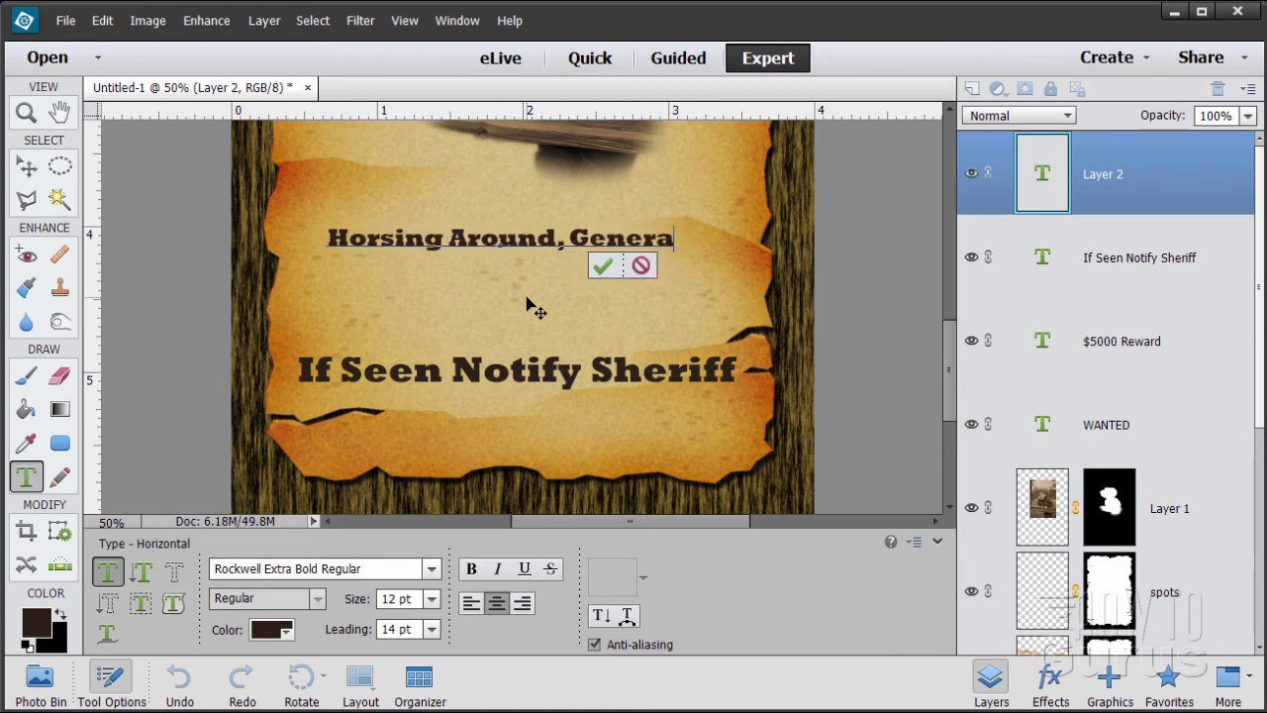
{"action": "type", "text": "l Mischei"}
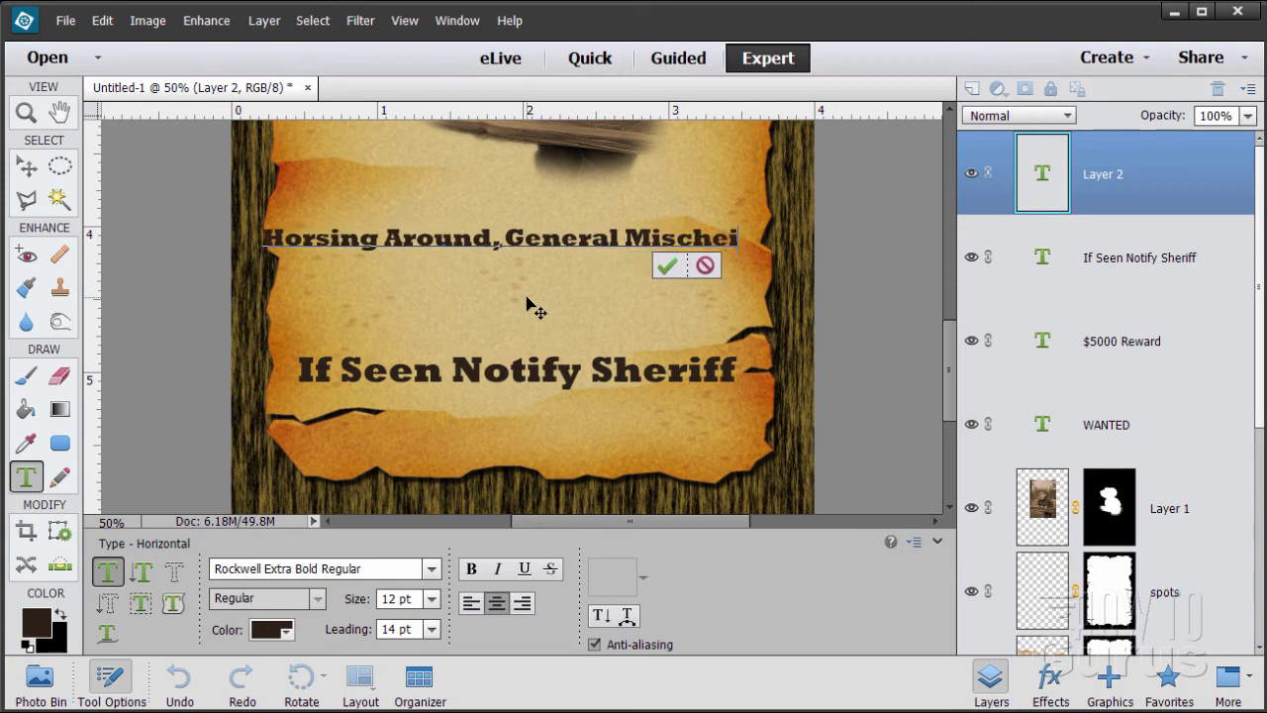
{"action": "key", "text": "BackSpace"}
{"action": "key", "text": "BackSpace"}
{"action": "type", "text": "ief"}
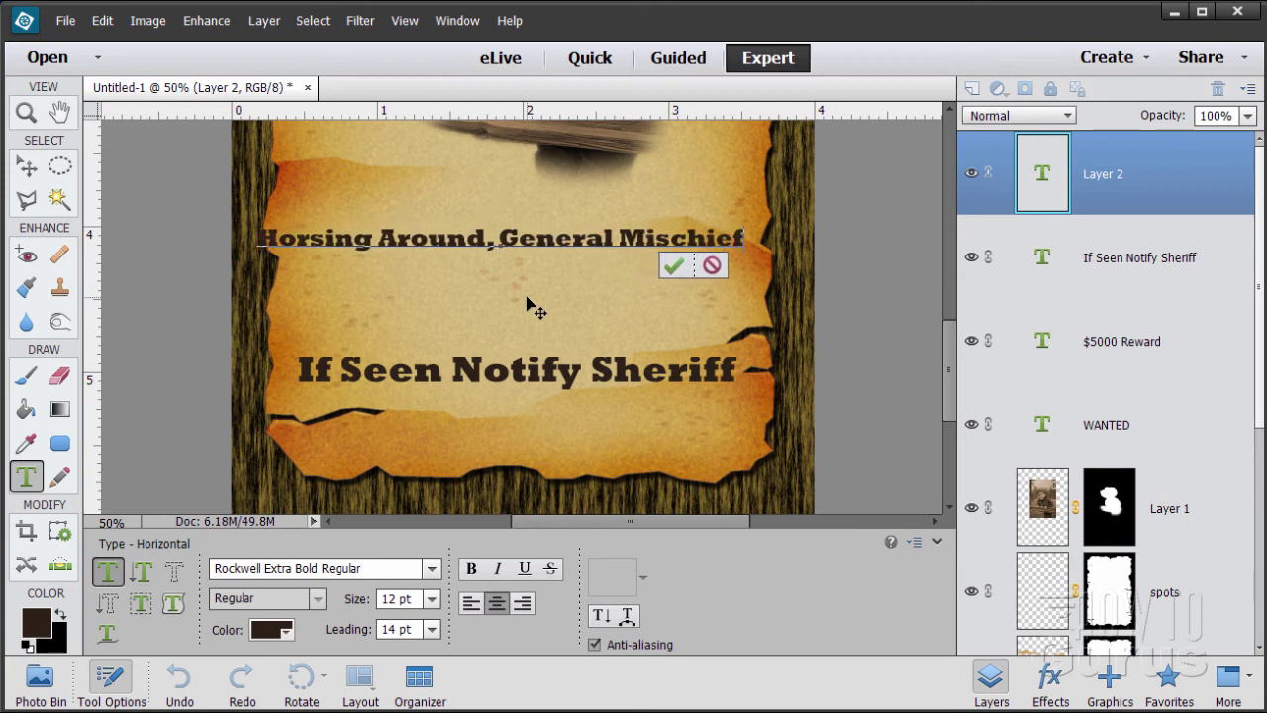
Add a second line to the offense text reading "Noise Making, Hat Wrangling".
{"action": "key", "text": "Return"}
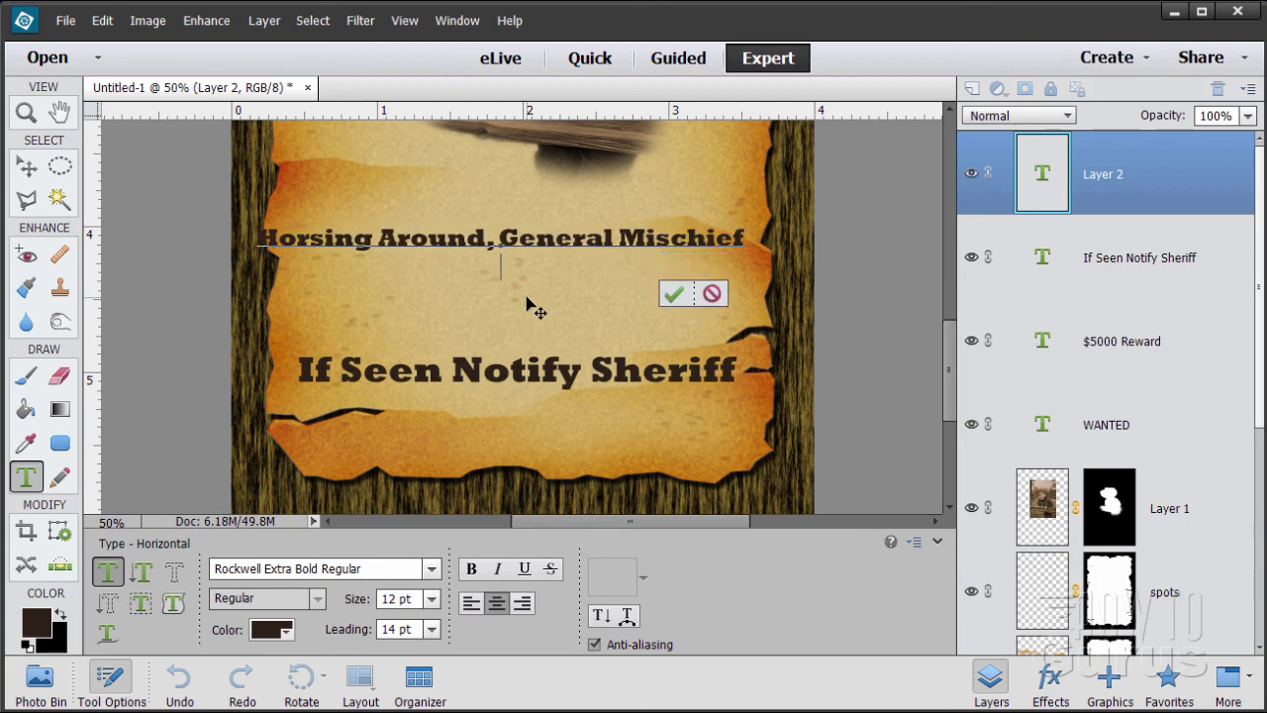
{"action": "type", "text": "Noise M"}
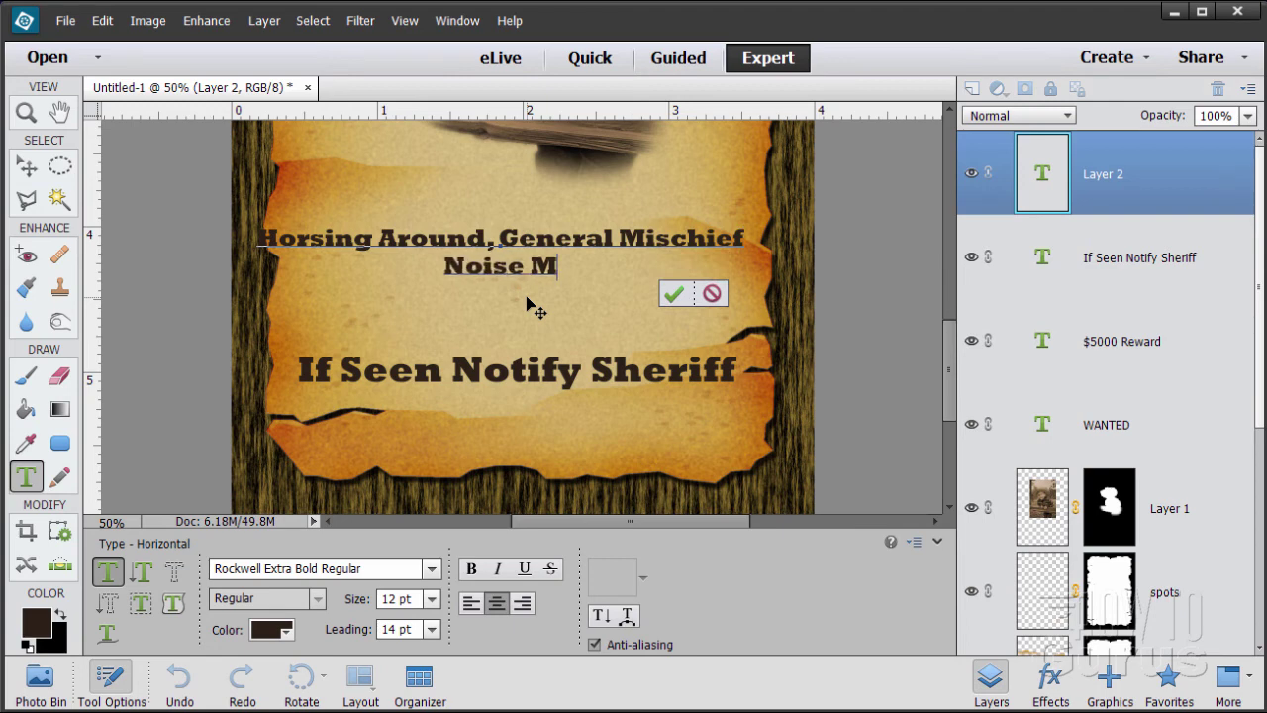
{"action": "type", "text": "aking, Ha"}
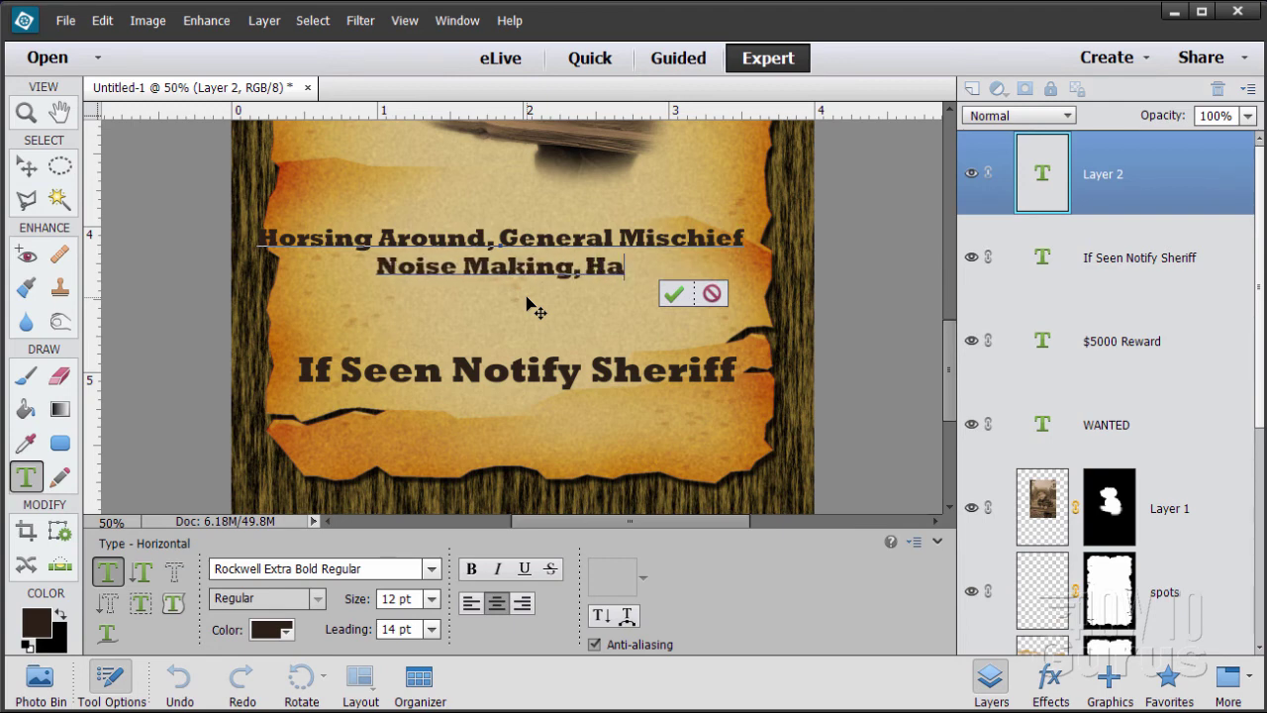
{"action": "type", "text": "t Wrangling"}
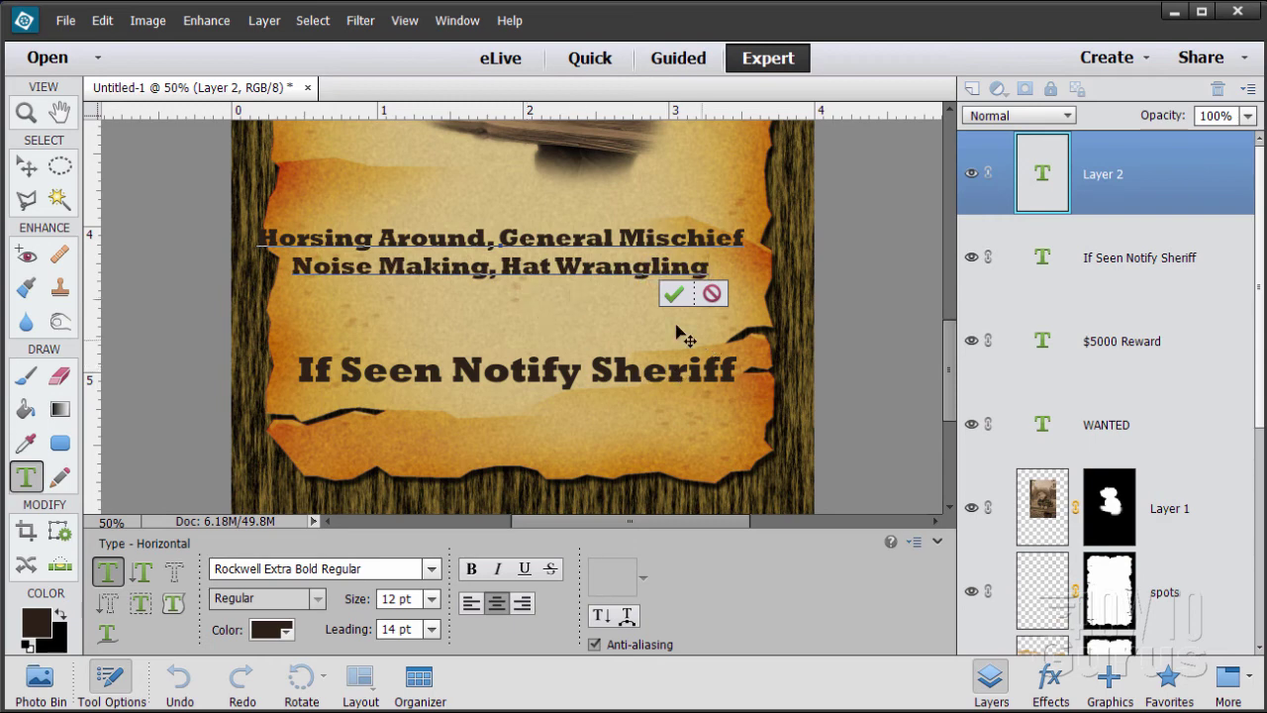
Replace "Wrangling" with "Rustling" in the second line, and move the text block down closer to the sheriff line.
{"action": "key", "text": "BackSpace"}
{"action": "key", "text": "BackSpace"}
{"action": "key", "text": "BackSpace"}
{"action": "key", "text": "BackSpace"}
{"action": "key", "text": "BackSpace"}
{"action": "key", "text": "BackSpace"}
{"action": "key", "text": "BackSpace"}
{"action": "key", "text": "BackSpace"}
{"action": "key", "text": "BackSpace"}
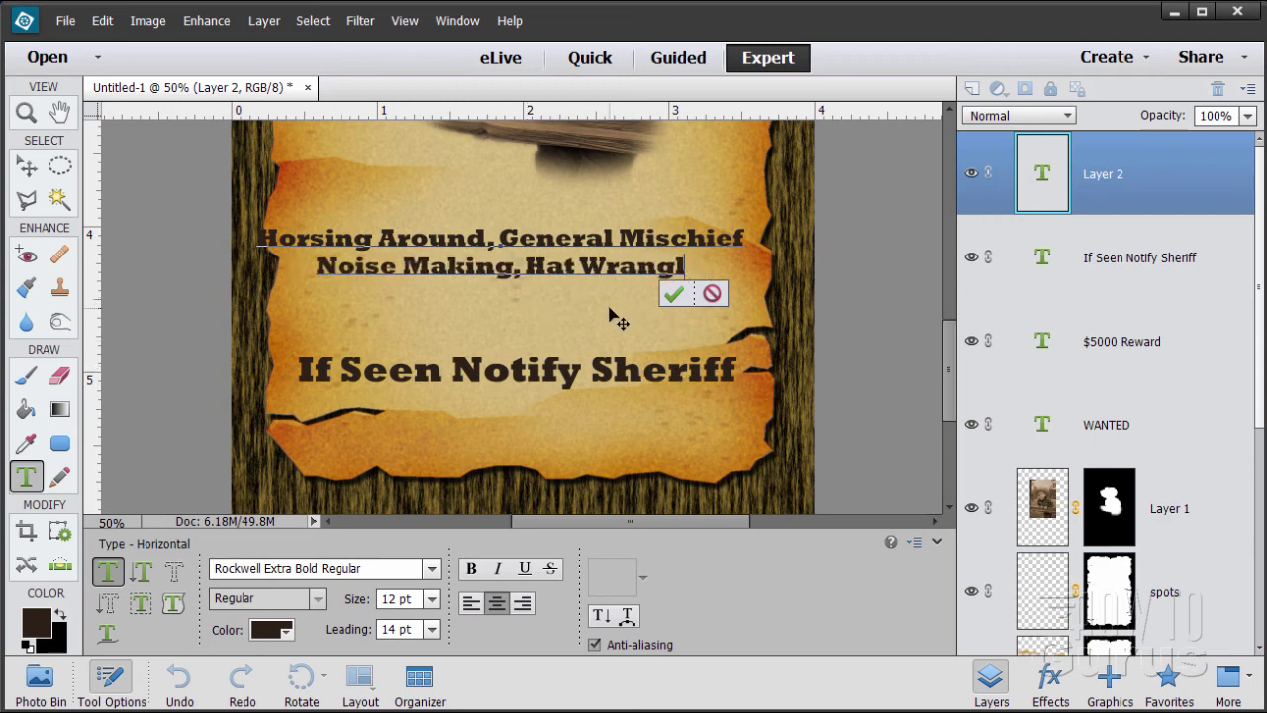
{"action": "type", "text": "ustling"}
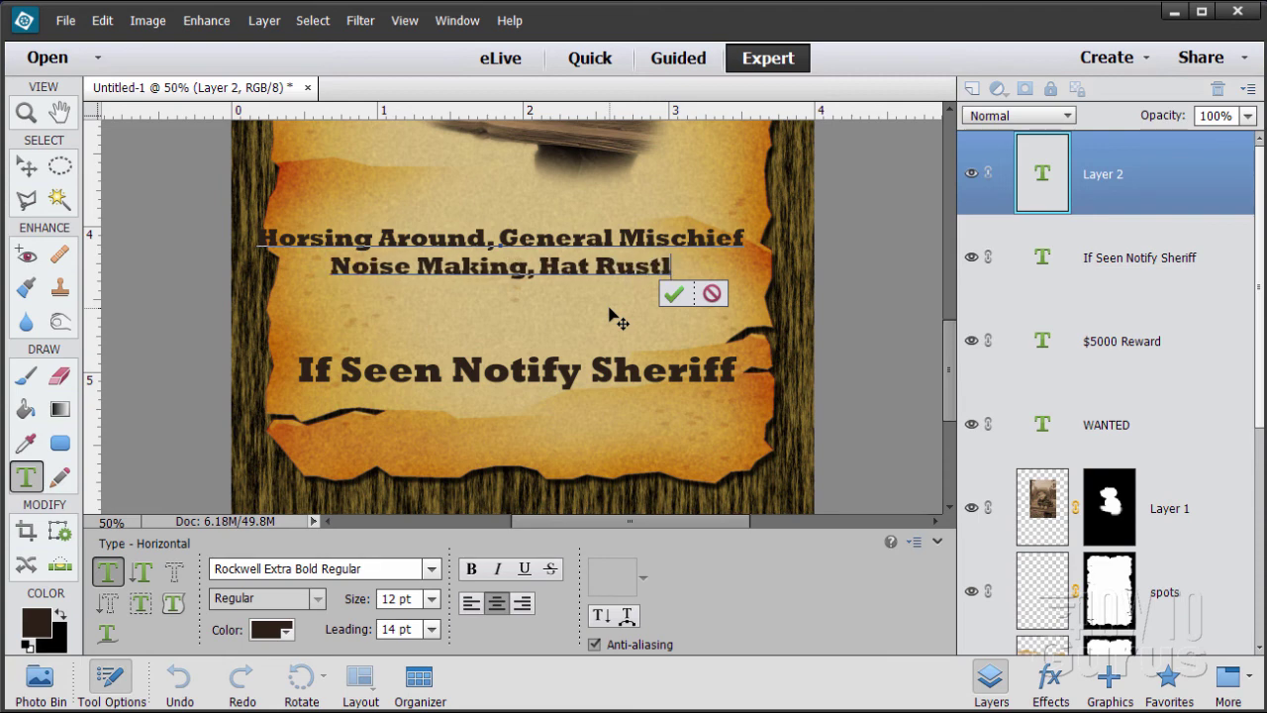
{"action": "left_click", "coordinate": [674, 295]}
{"action": "left_click_drag", "start_coordinate": [520, 248], "coordinate": [535, 282]}
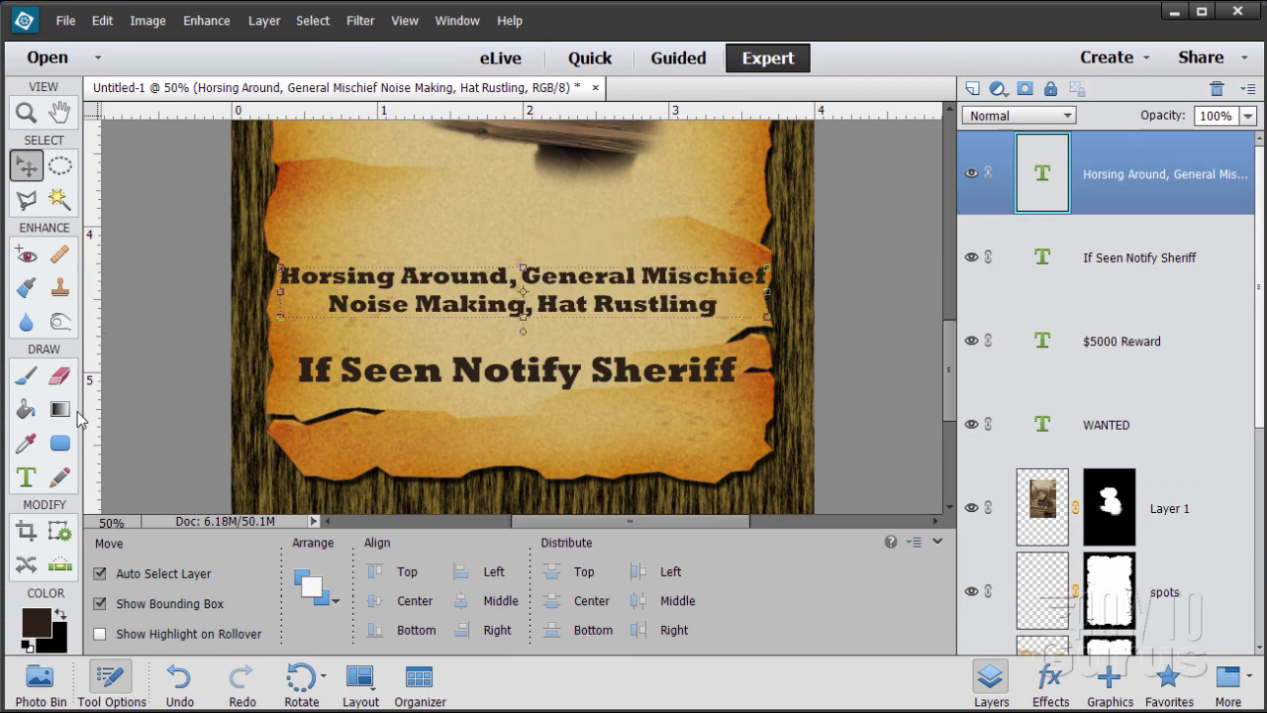
Break the first line before "General Mischief" and move the three-line text up, centered between the photo and the sheriff line.
{"action": "left_click", "coordinate": [27, 478]}
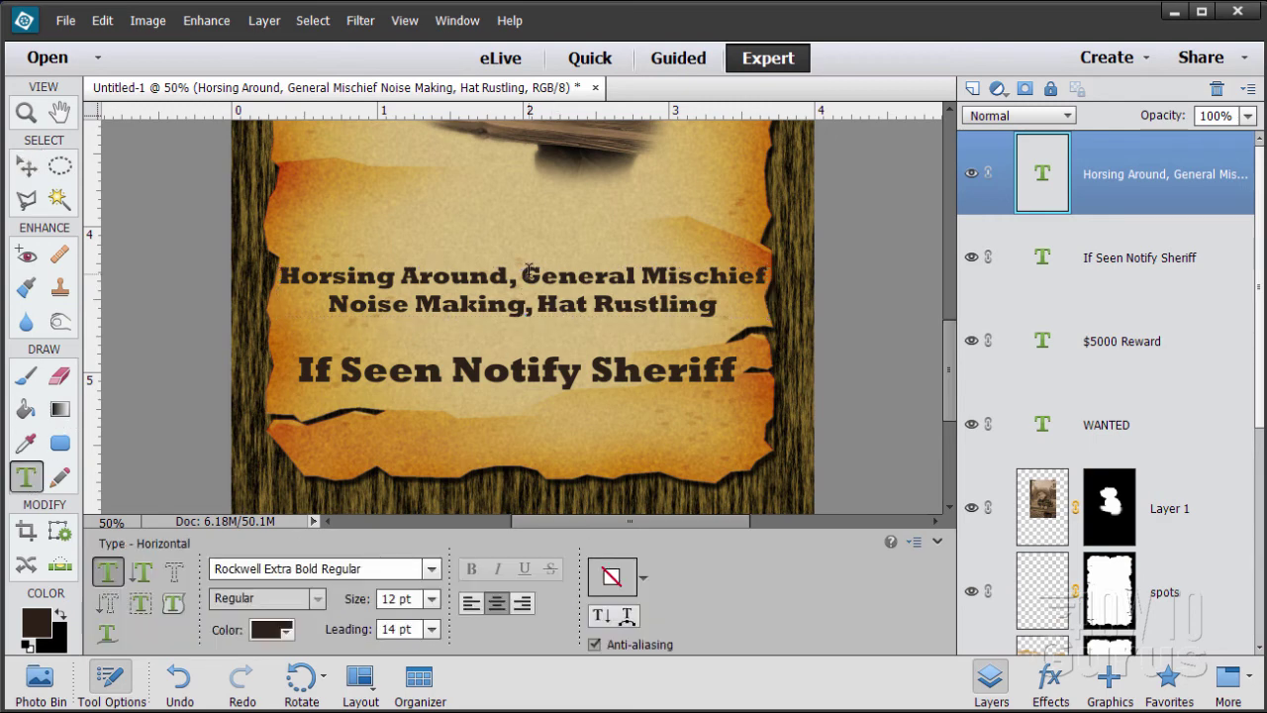
{"action": "left_click", "coordinate": [529, 271]}
{"action": "key", "text": "Return"}
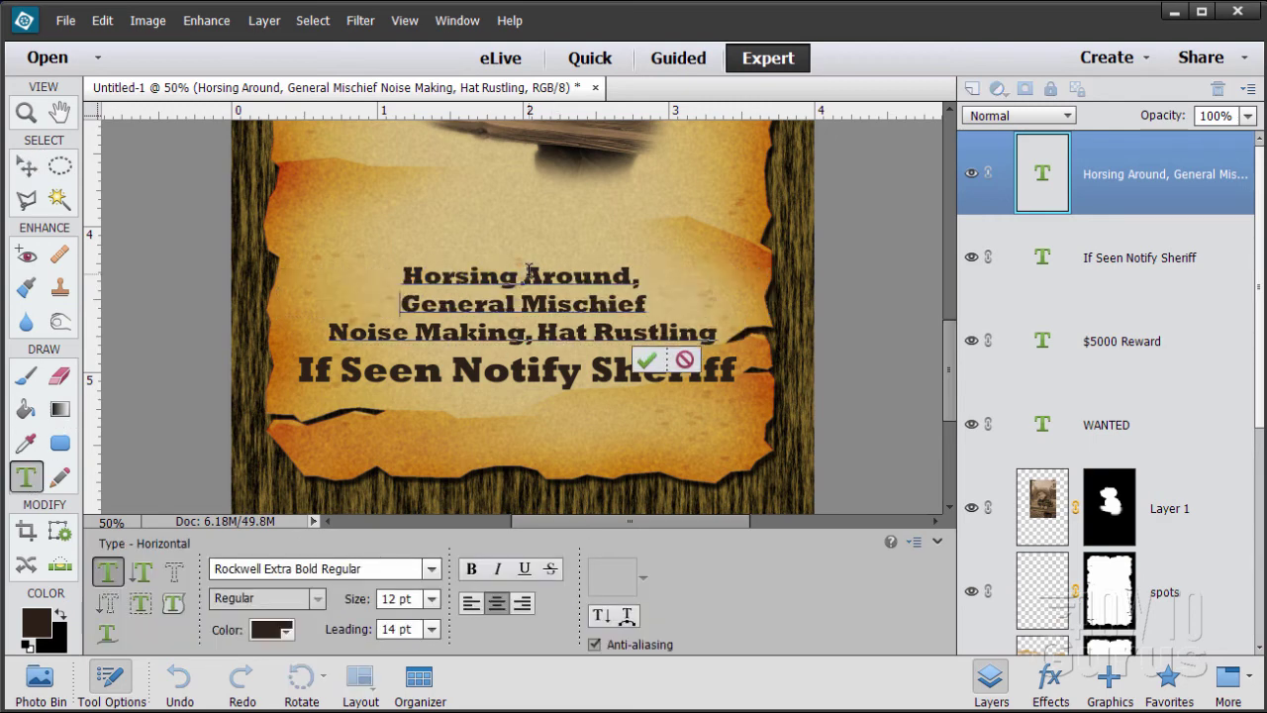
{"action": "left_click", "coordinate": [646, 360]}
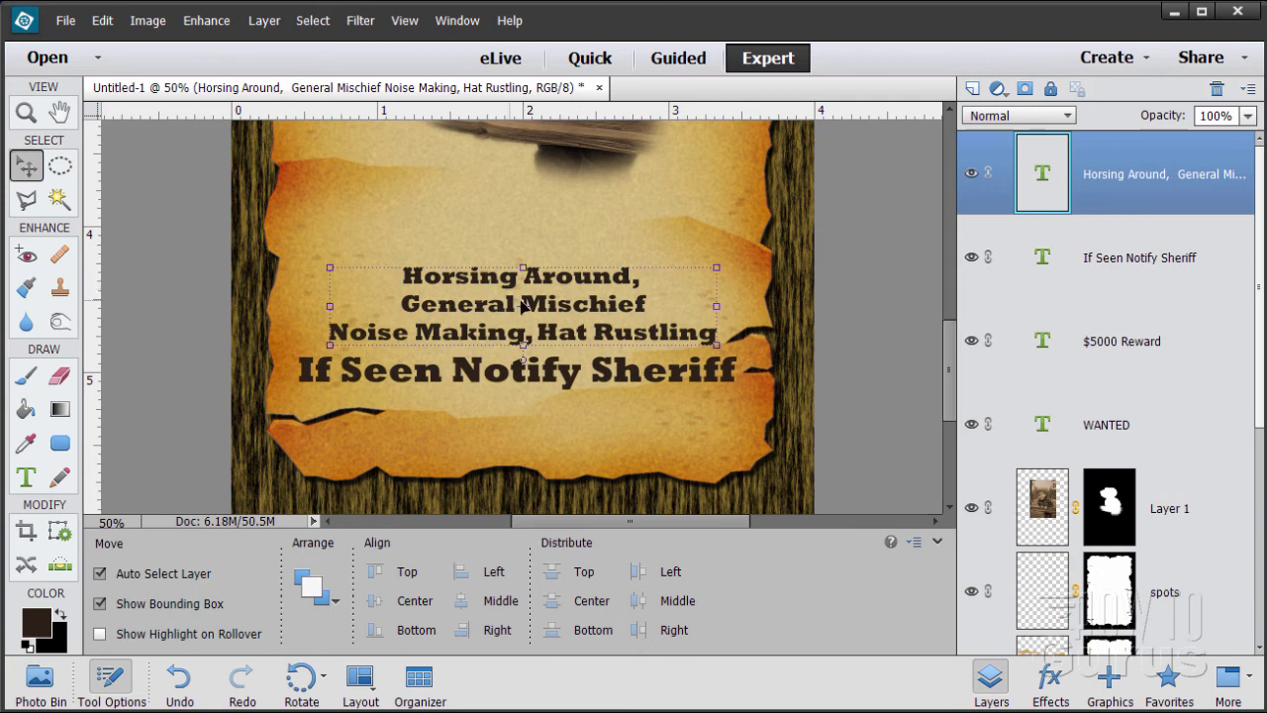
{"action": "left_click_drag", "start_coordinate": [521, 306], "coordinate": [542, 259]}
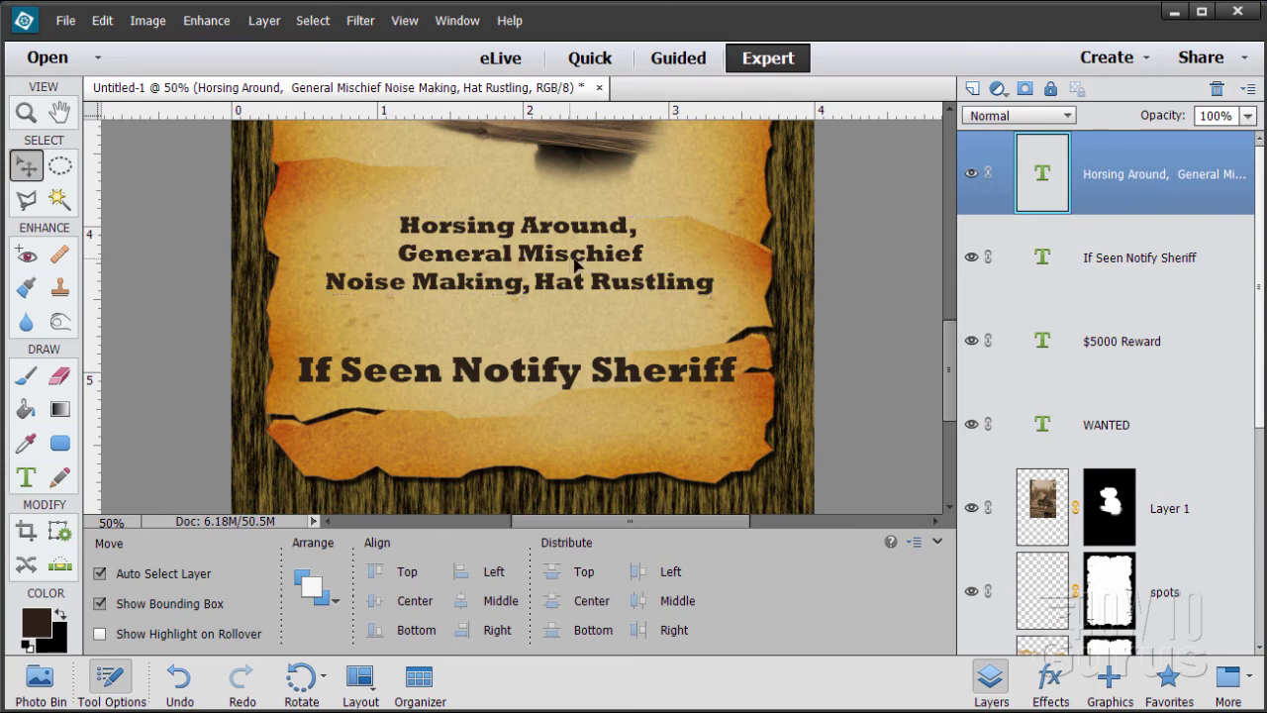
Move the three-line offense text slightly down toward the sheriff line, and float the document window to show the whole poster.
{"action": "left_click_drag", "start_coordinate": [572, 262], "coordinate": [577, 272]}
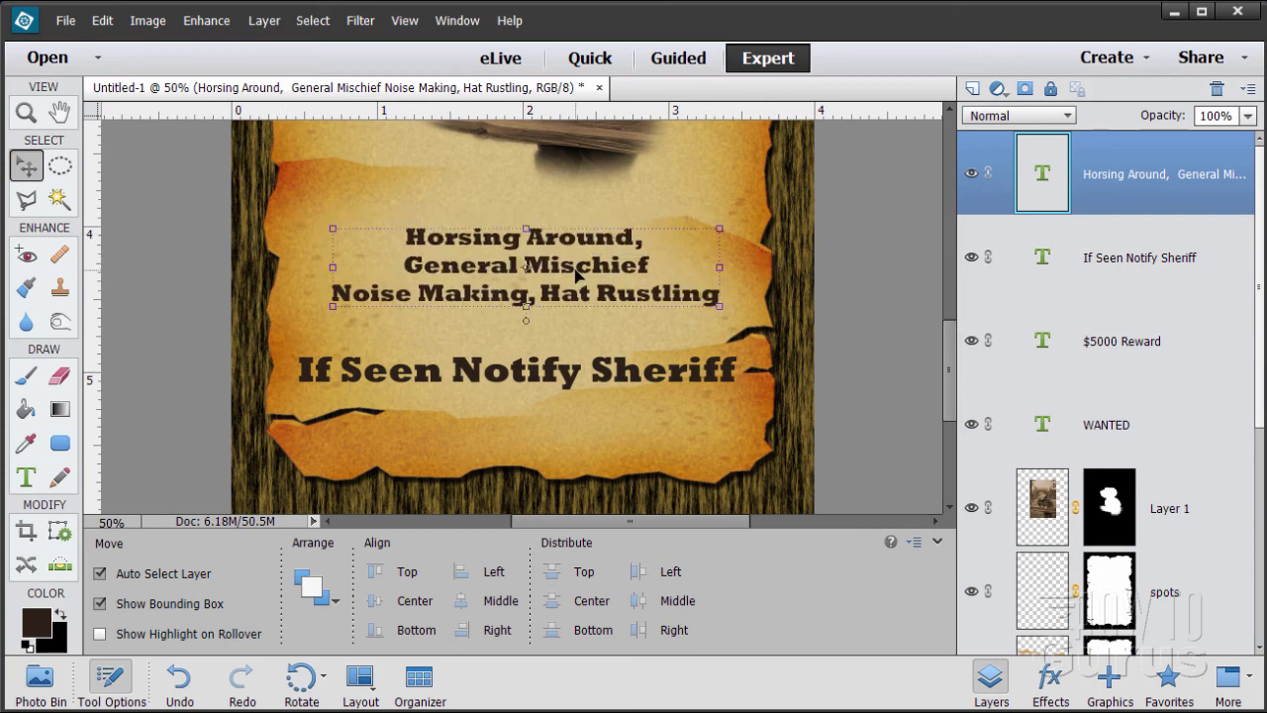
{"action": "left_click_drag", "start_coordinate": [255, 92], "coordinate": [288, 67]}
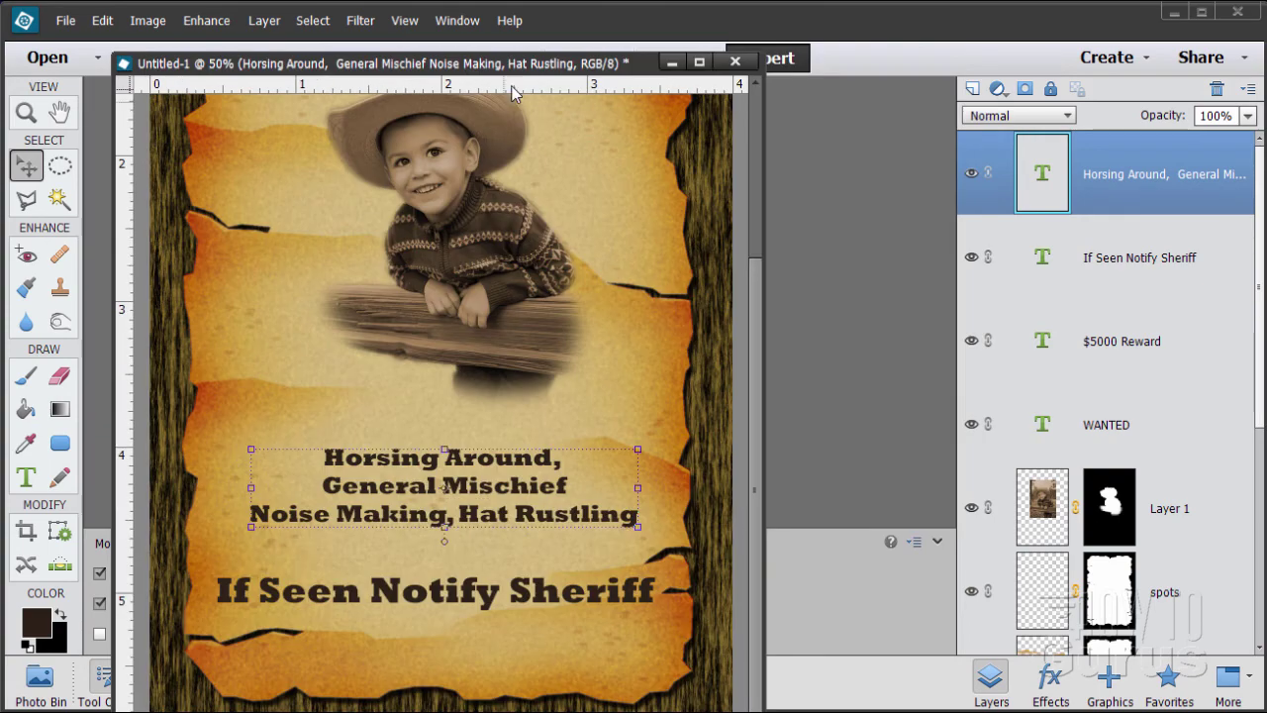
{"action": "left_click_drag", "start_coordinate": [522, 49], "coordinate": [665, 45]}
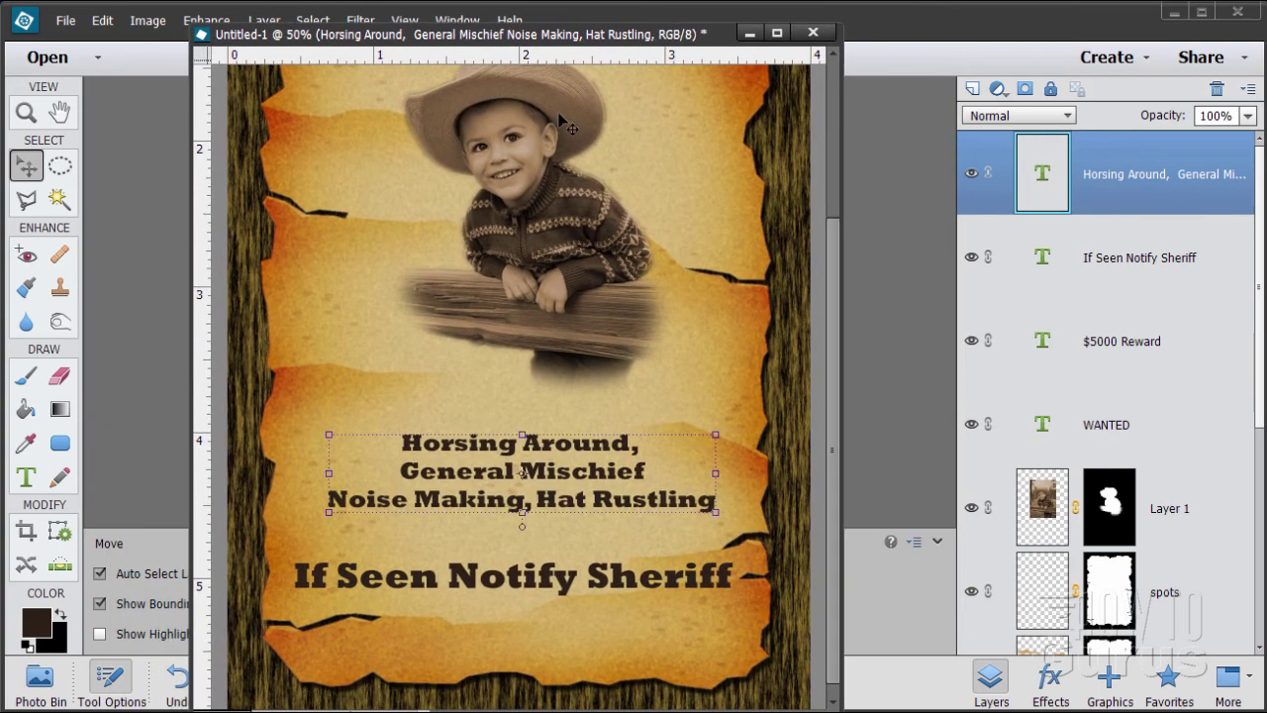
{"action": "left_click", "coordinate": [30, 111]}
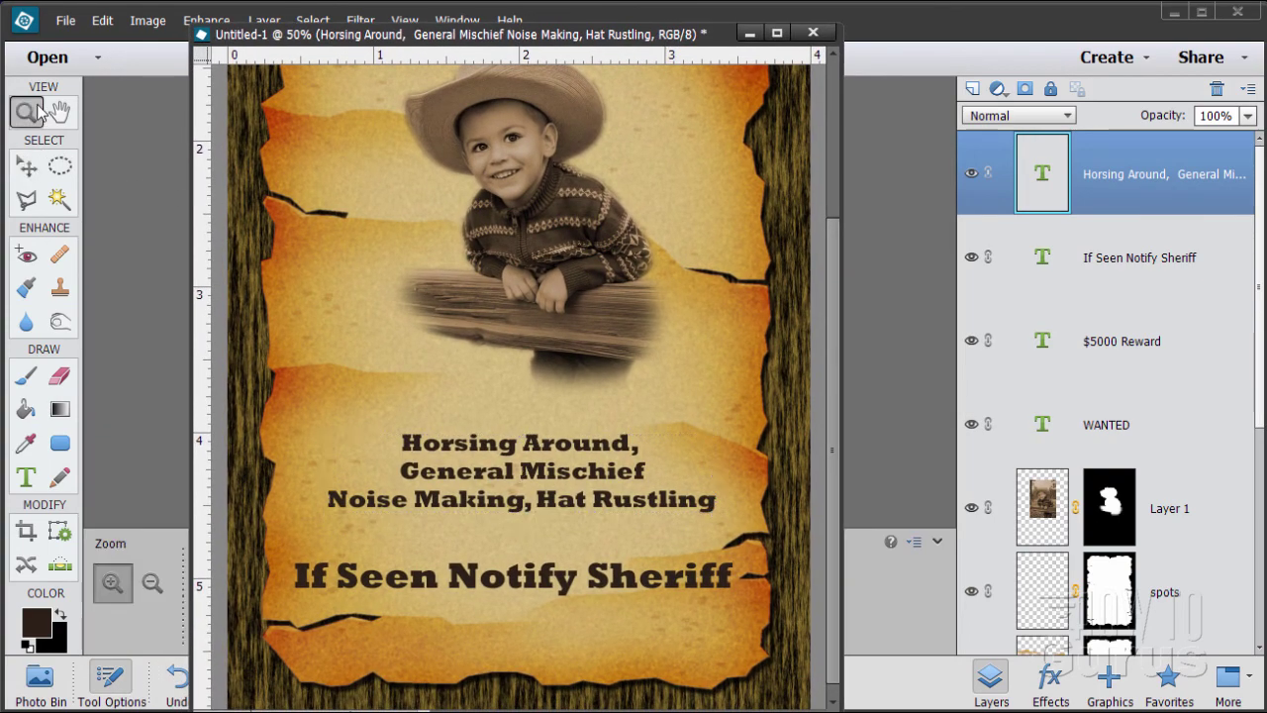
{"action": "key", "text": "alt"}
{"action": "left_click", "coordinate": [556, 343], "text": "alt"}
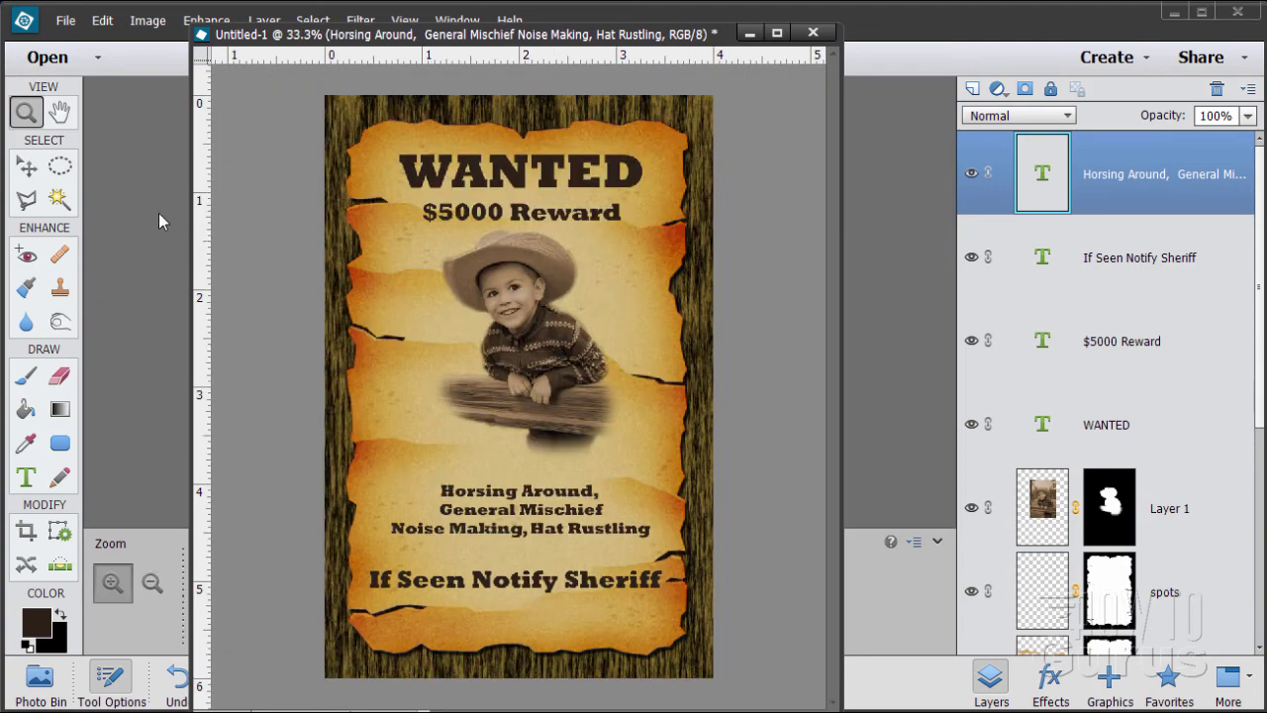
Shift the boy photo, the reward line and the WANTED title slightly down to even out the poster's vertical spacing.
{"action": "left_click", "coordinate": [35, 173]}
{"action": "left_click", "coordinate": [541, 360]}
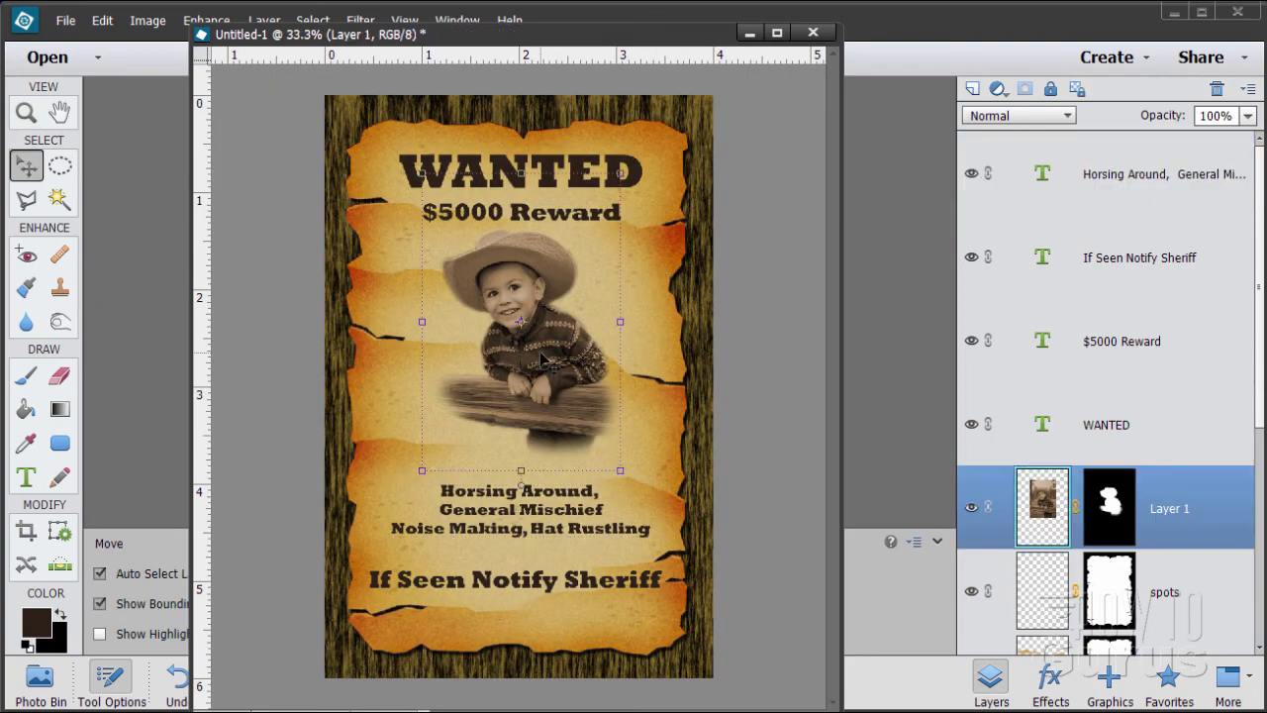
{"action": "left_click_drag", "start_coordinate": [544, 363], "coordinate": [542, 386]}
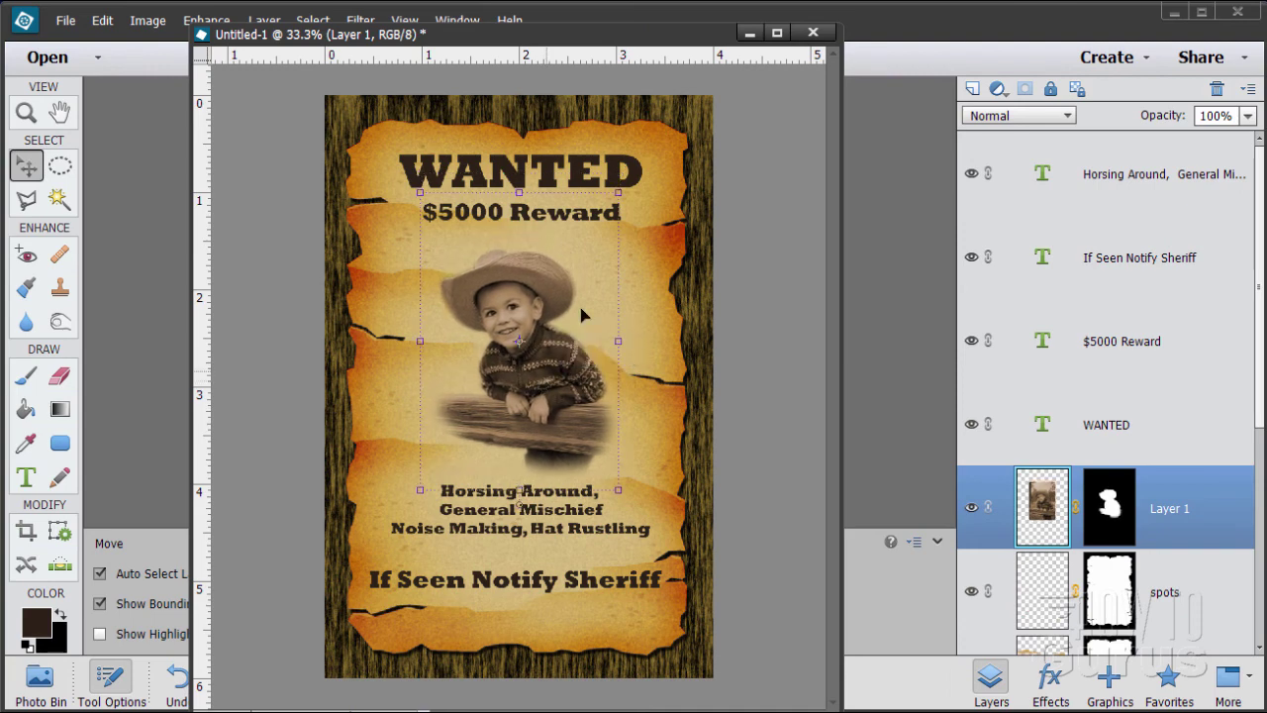
{"action": "left_click", "coordinate": [557, 225]}
{"action": "left_click_drag", "start_coordinate": [557, 225], "coordinate": [556, 229]}
{"action": "left_click_drag", "start_coordinate": [555, 176], "coordinate": [552, 184]}
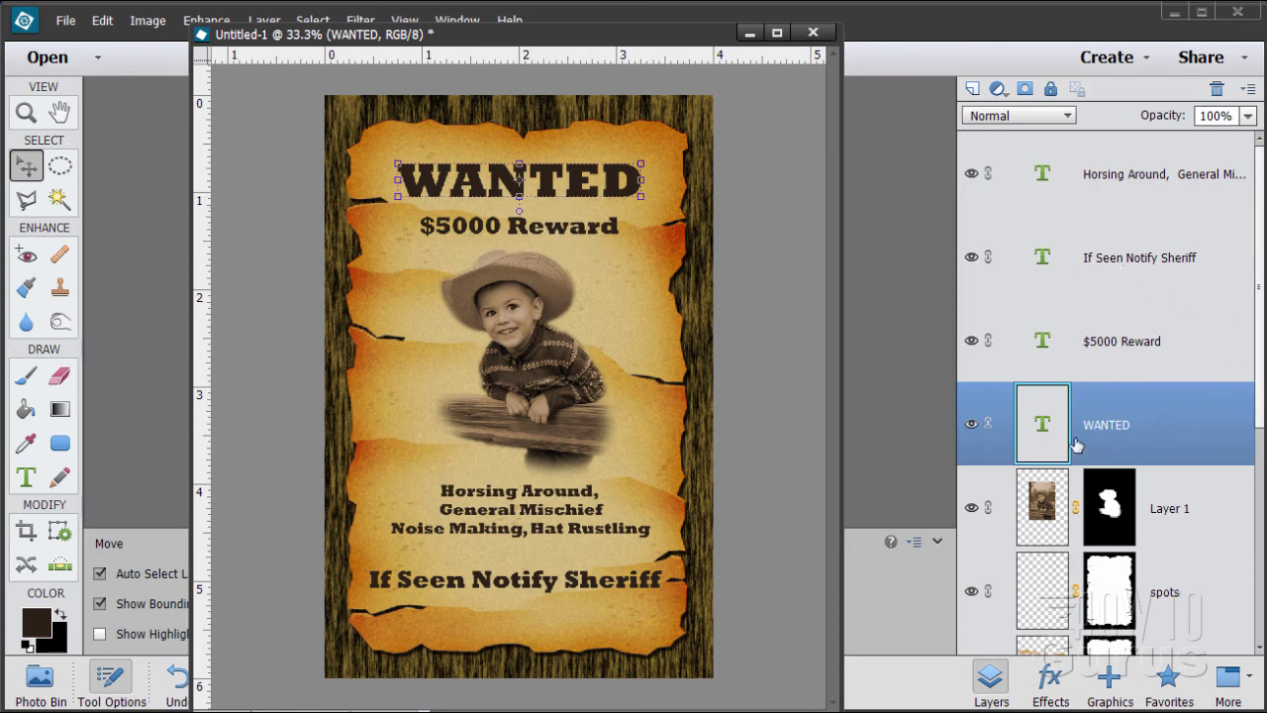
Make a simplified copy of the WANTED text layer and hide the original text layer.
{"action": "left_click_drag", "start_coordinate": [1106, 411], "coordinate": [975, 91]}
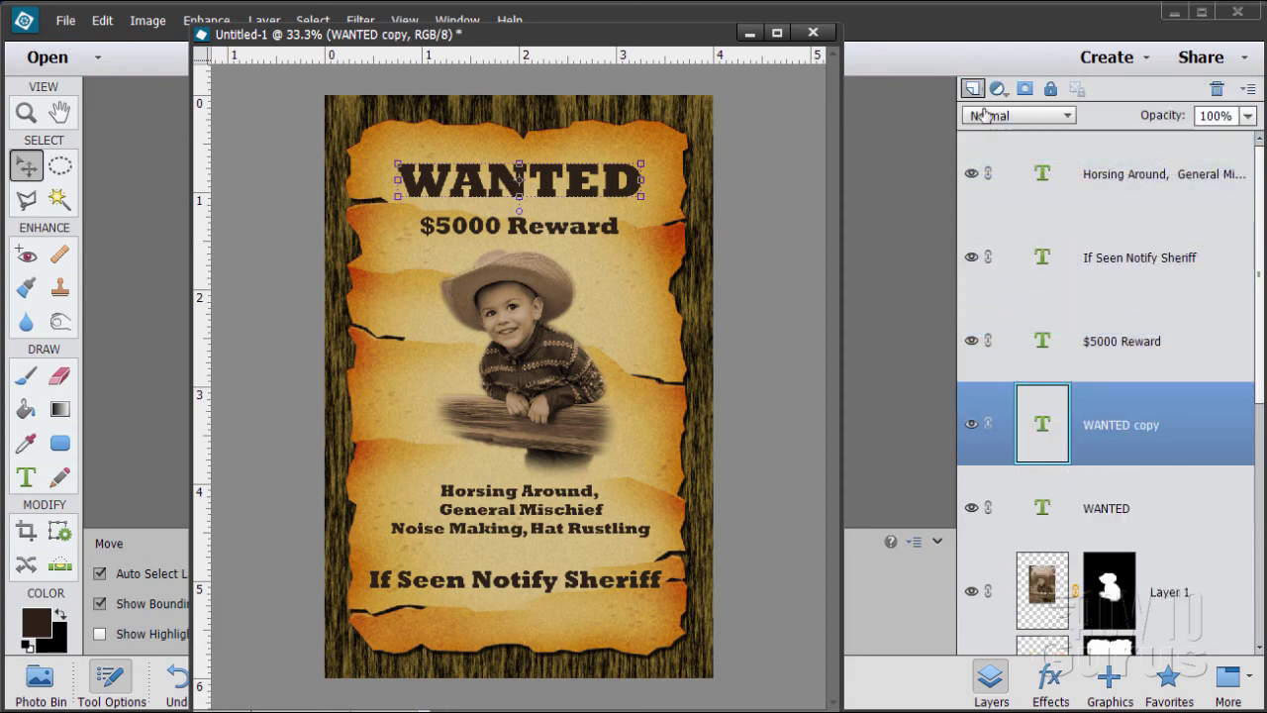
{"action": "left_click", "coordinate": [970, 508]}
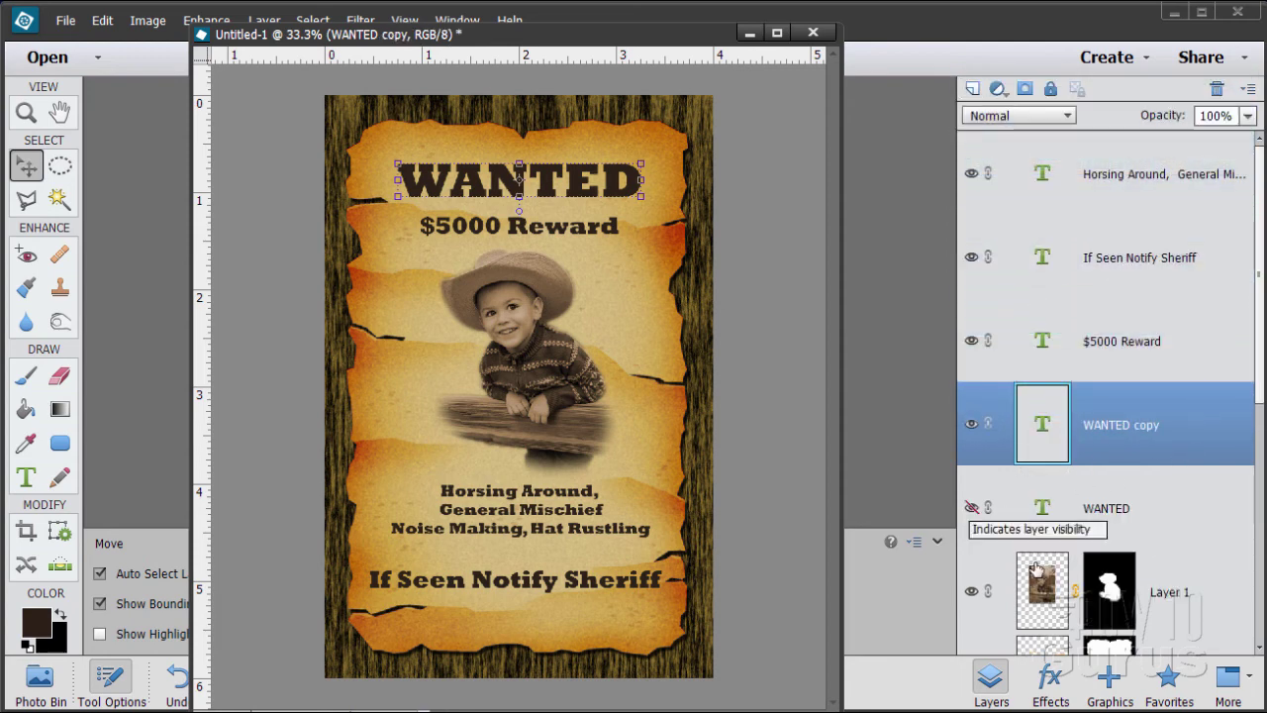
{"action": "right_click", "coordinate": [1116, 427]}
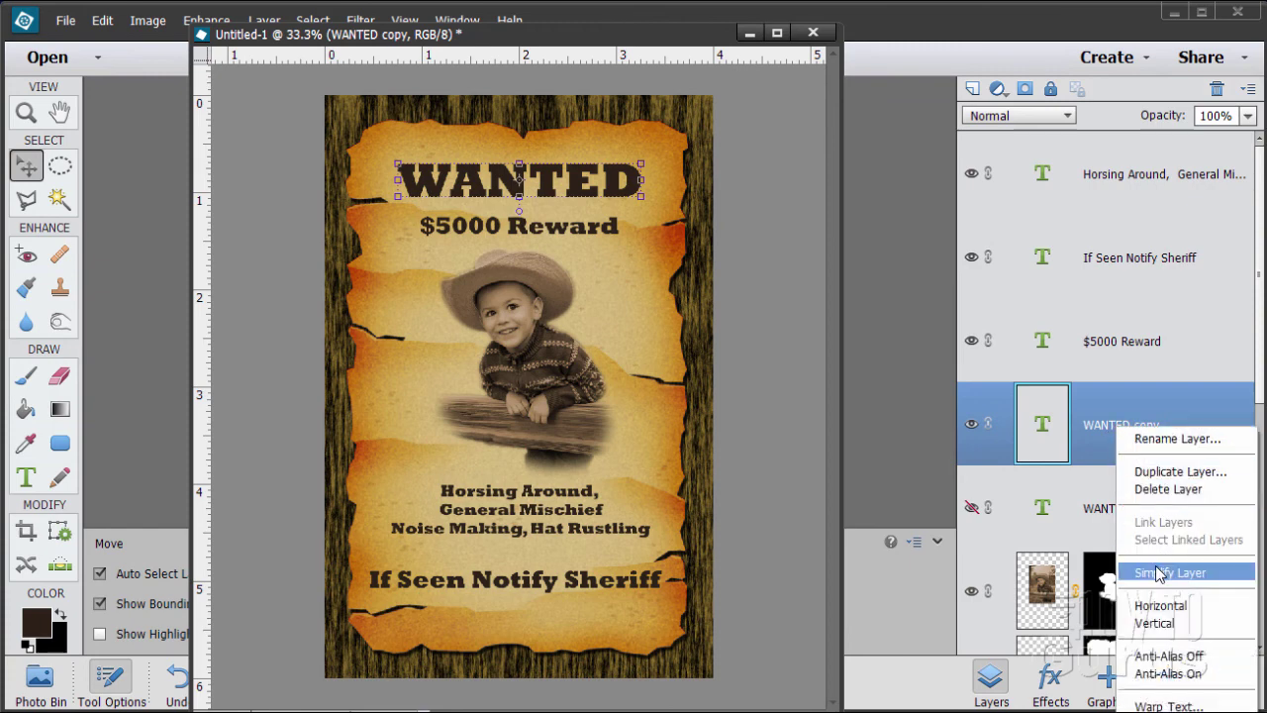
{"action": "left_click", "coordinate": [1158, 573]}
Rename the simplified title layer as "WANTED distressed".
{"action": "double_click", "coordinate": [1140, 428]}
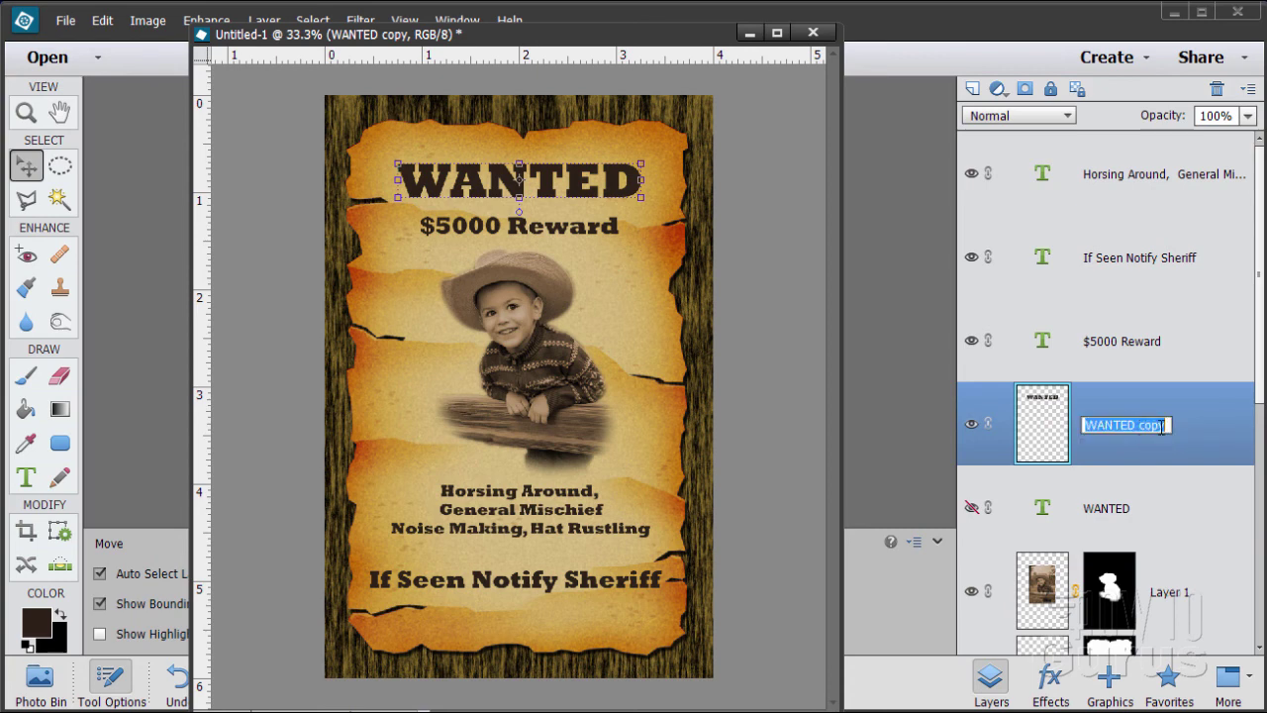
{"action": "left_click", "coordinate": [1168, 424]}
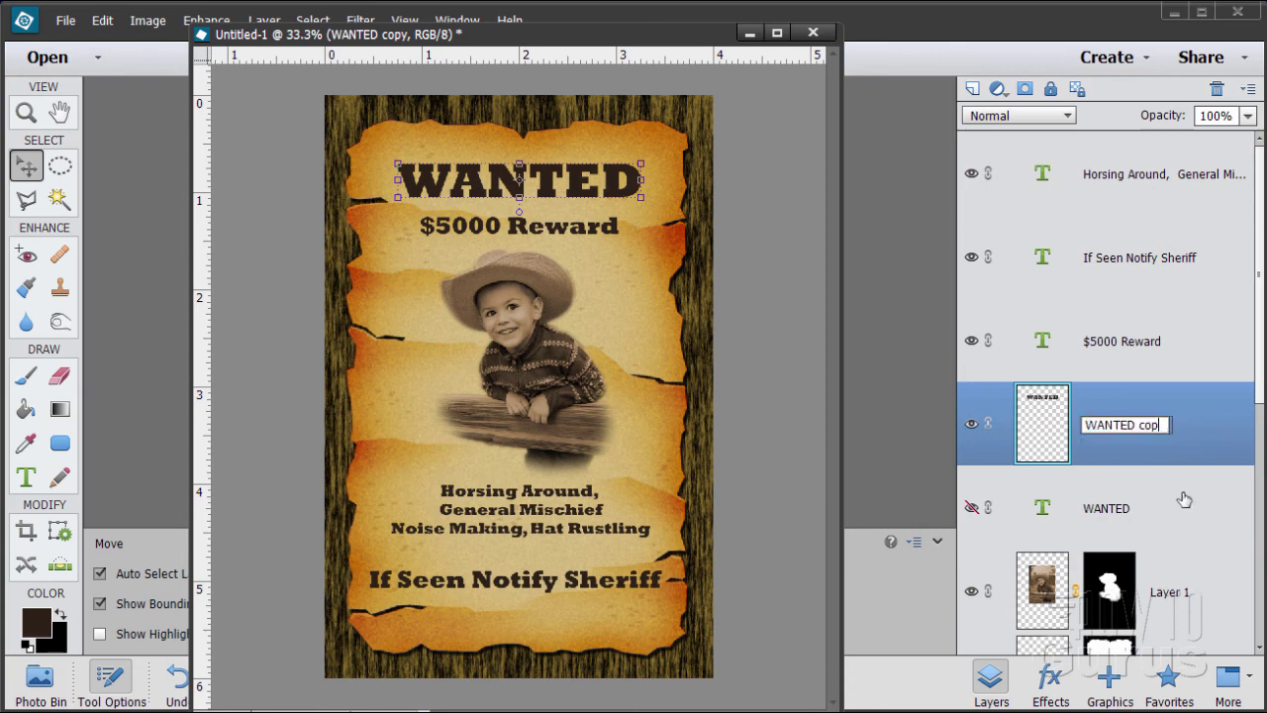
{"action": "type", "text": "distressed"}
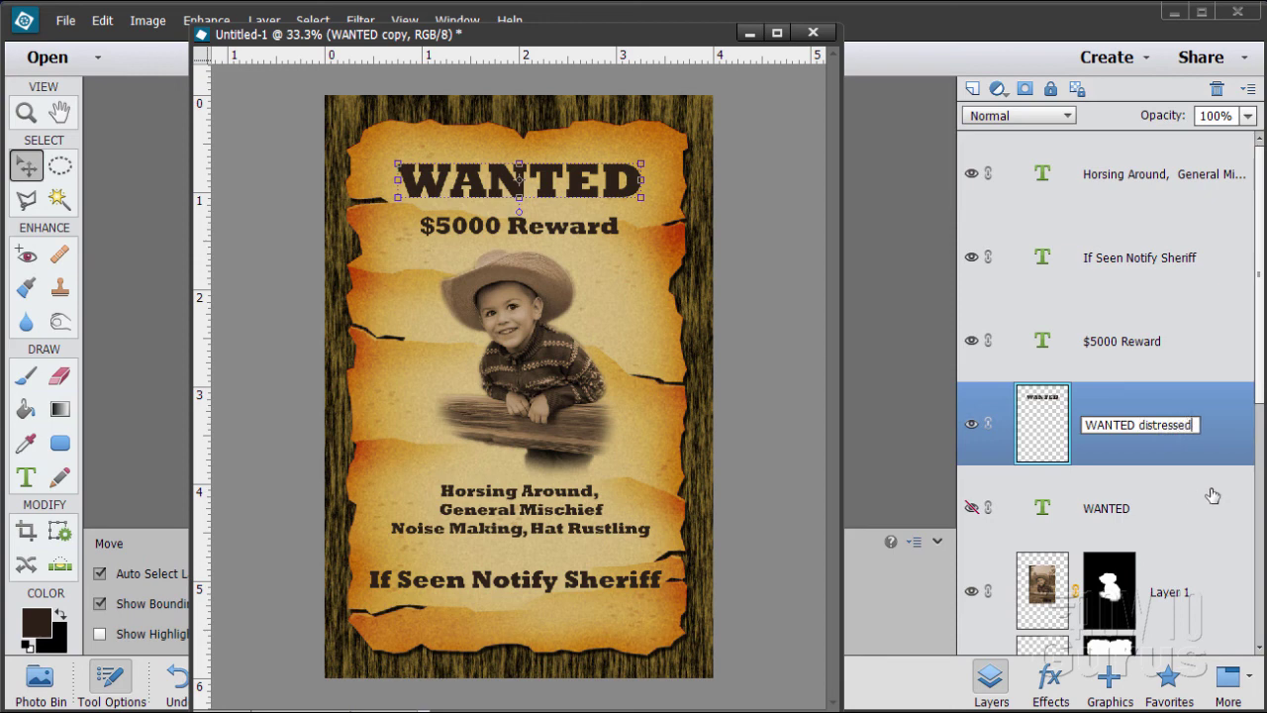
{"action": "key", "text": "Return"}
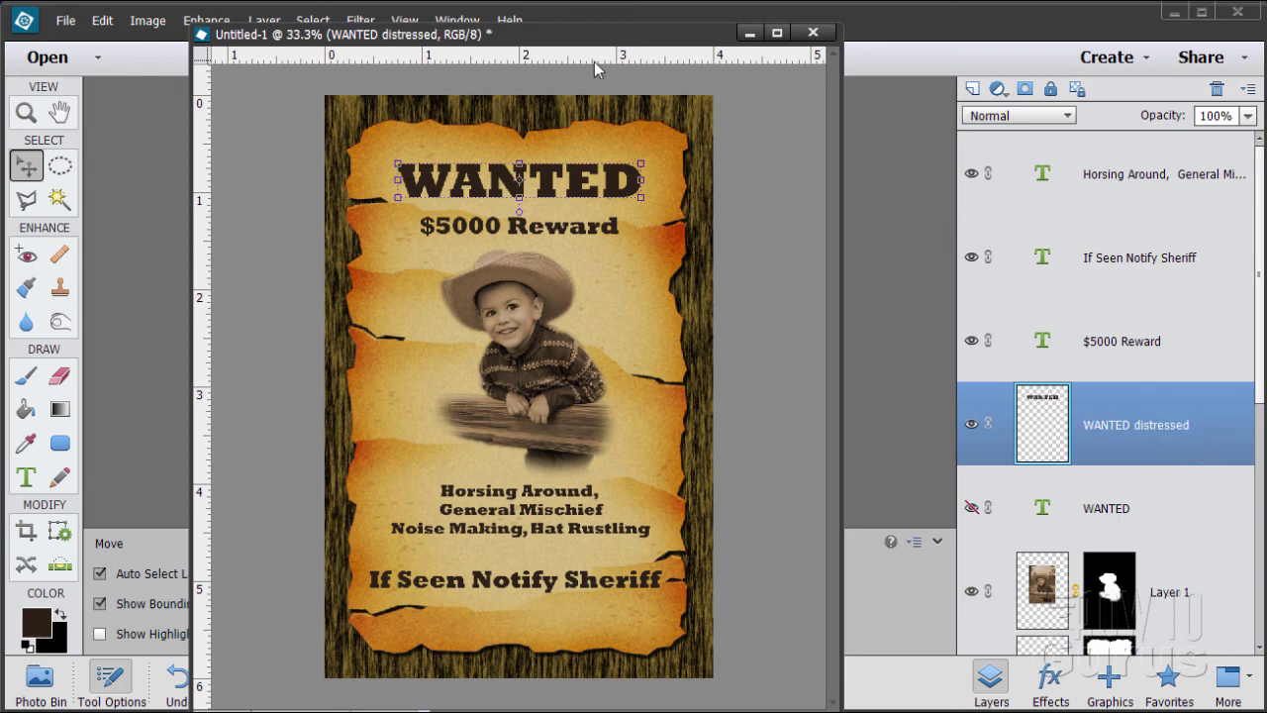
Dock the document again and set up the Eraser with the first 50 px textured brush from the Natural Brushes 2 set.
{"action": "left_click_drag", "start_coordinate": [286, 35], "coordinate": [268, 86]}
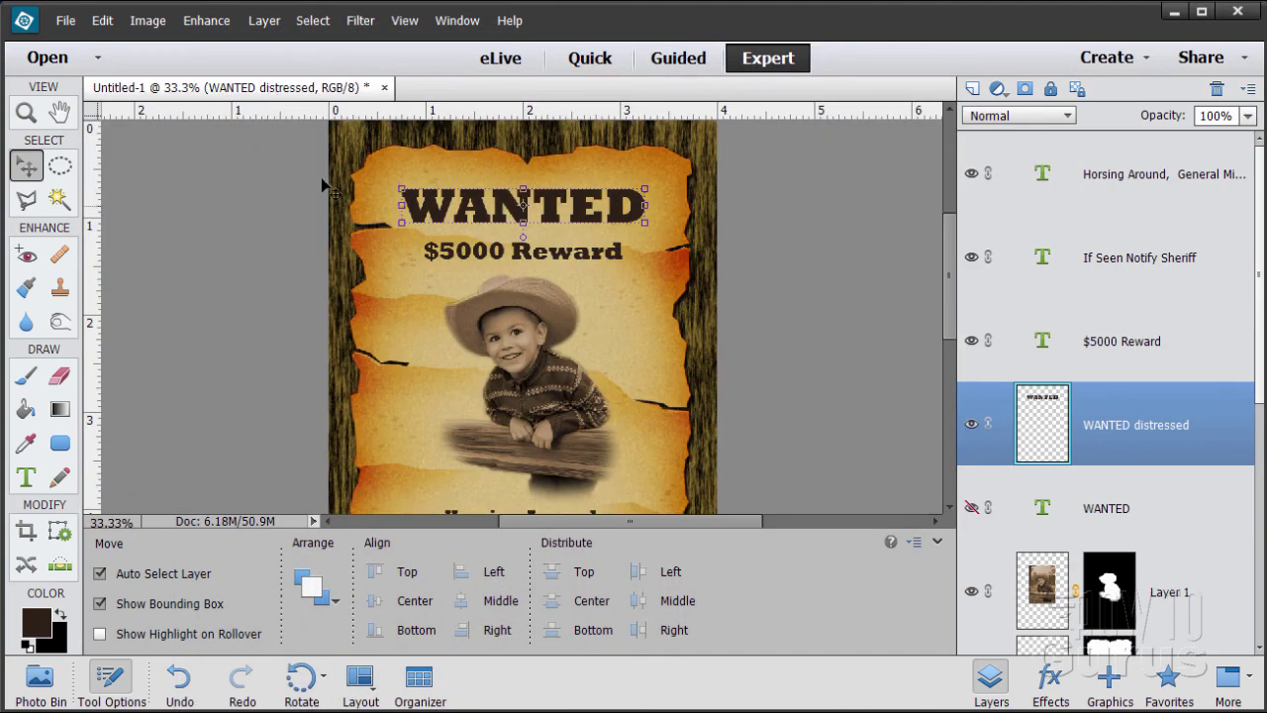
{"action": "key", "text": "z"}
{"action": "left_click", "coordinate": [513, 199]}
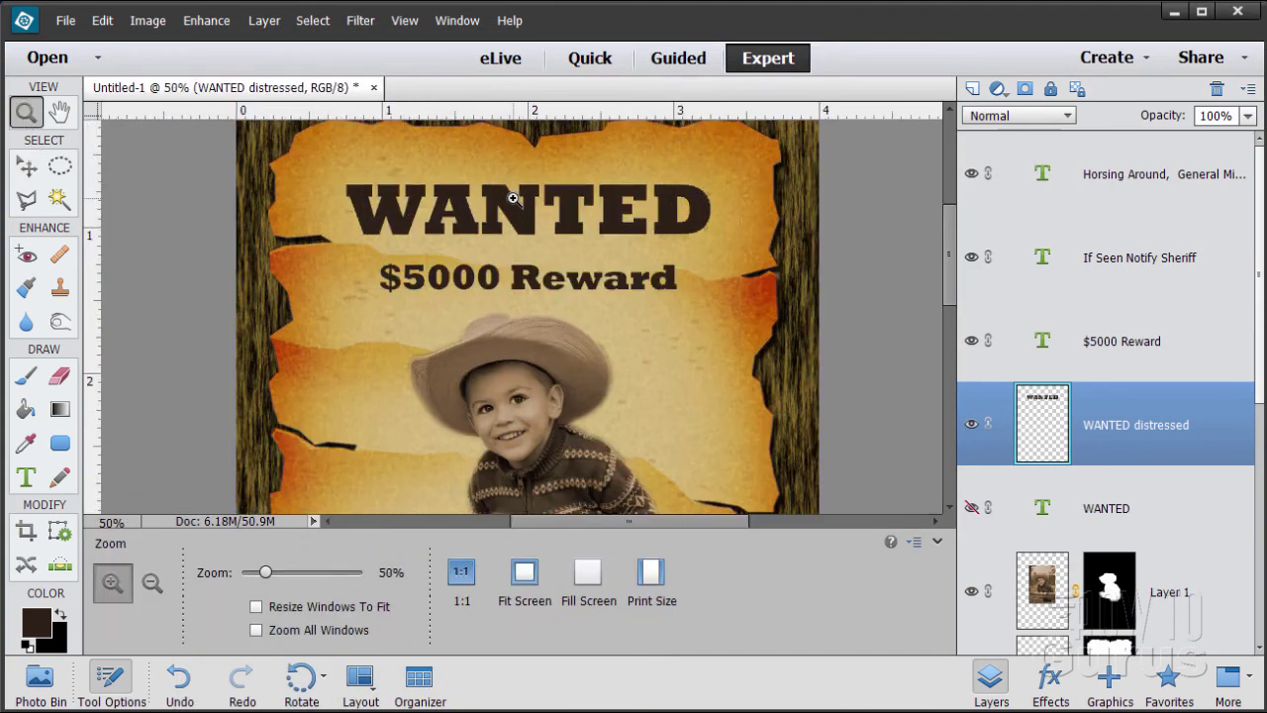
{"action": "left_click", "coordinate": [558, 245]}
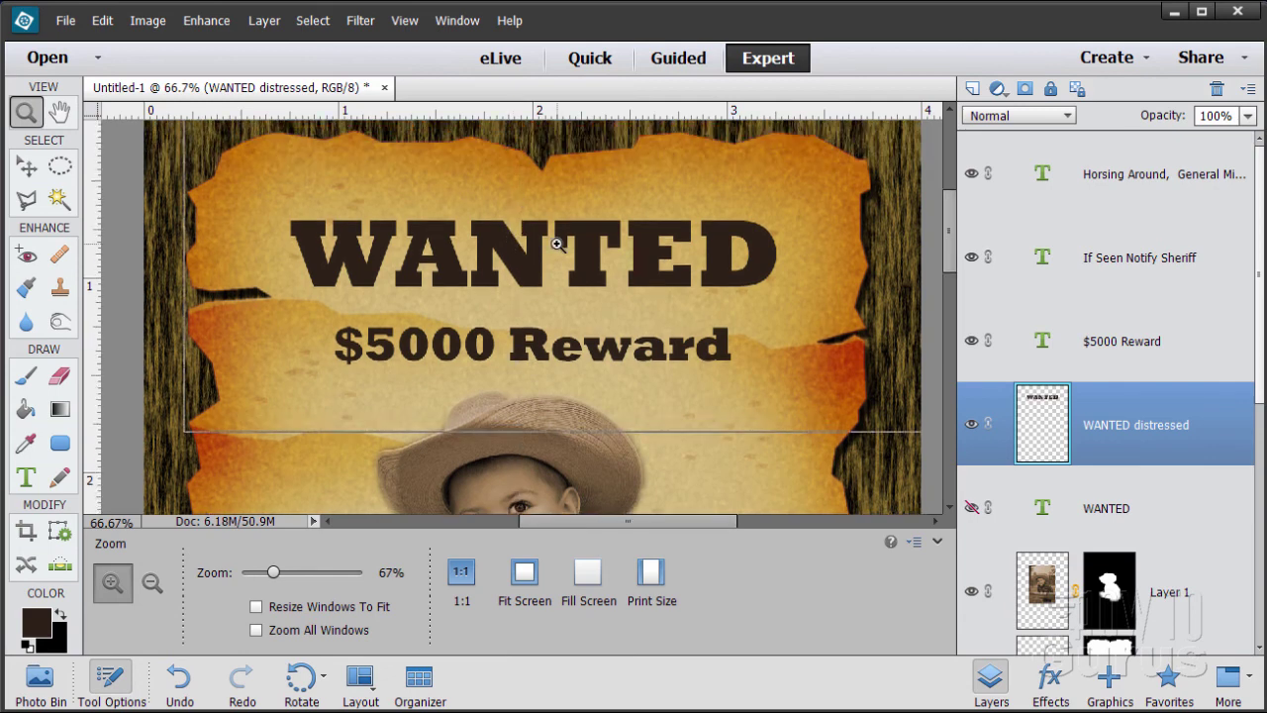
{"action": "left_click", "coordinate": [556, 247]}
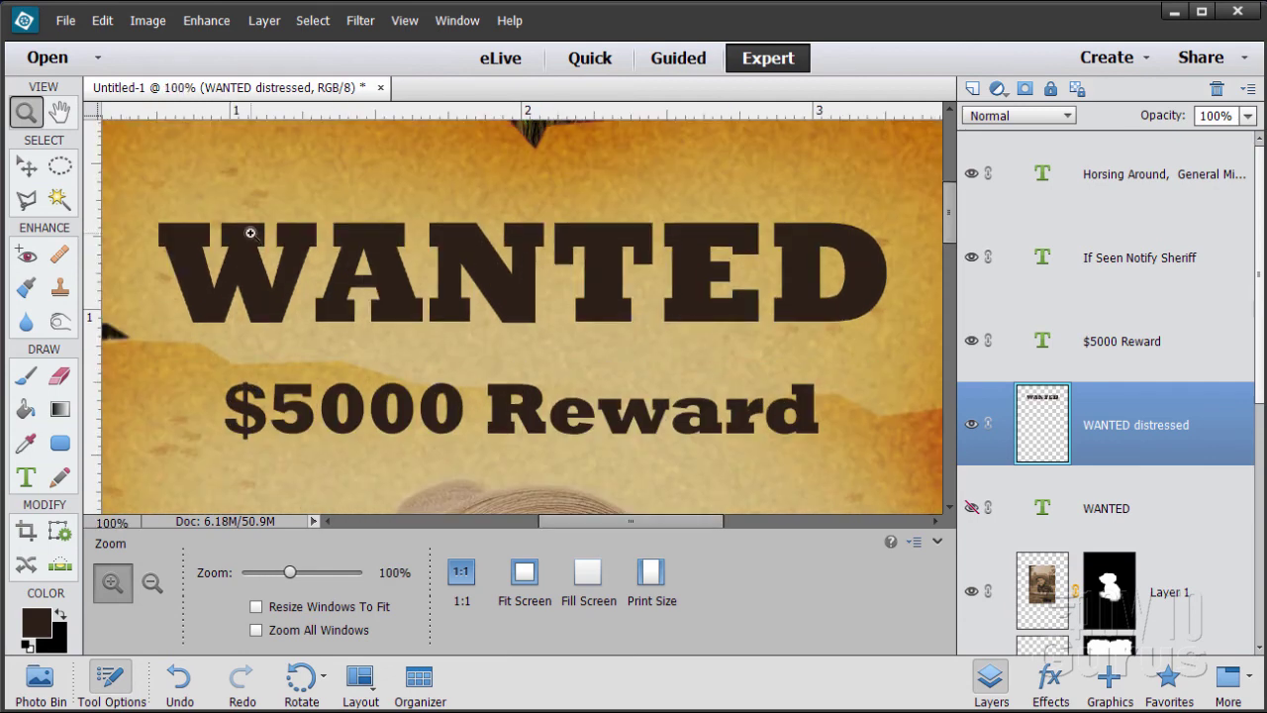
{"action": "left_click", "coordinate": [60, 379]}
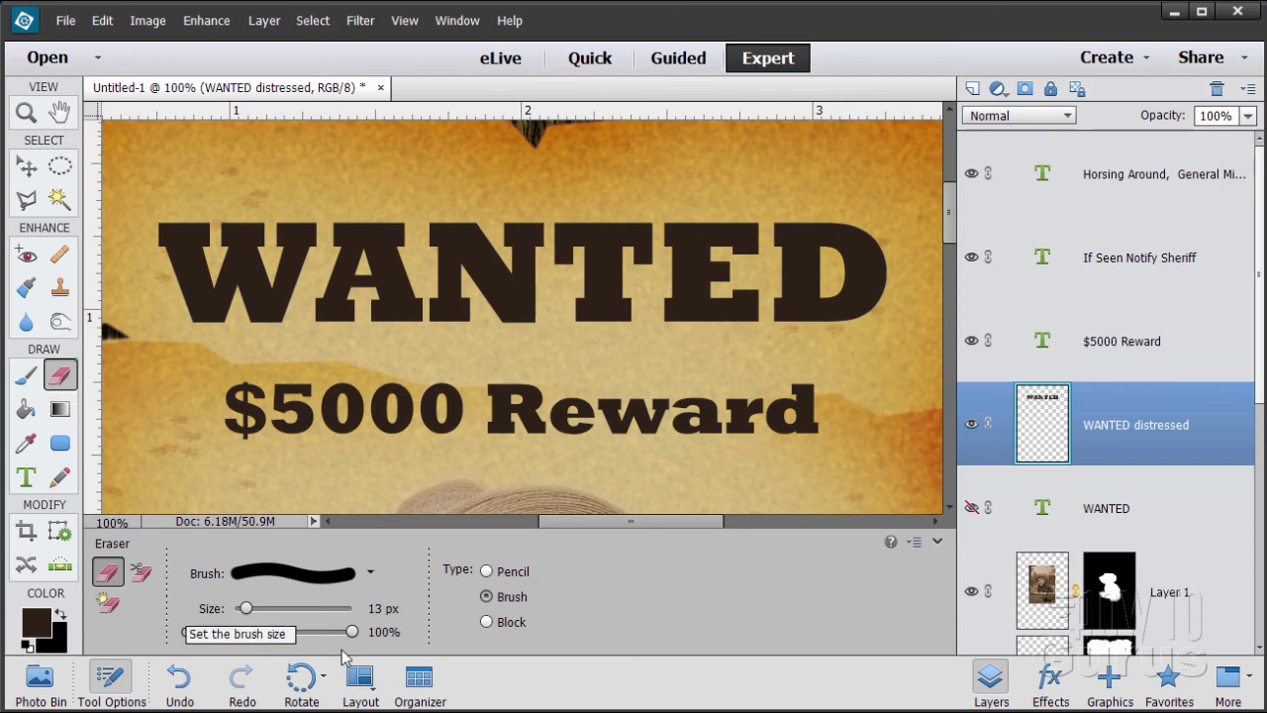
{"action": "left_click", "coordinate": [354, 583]}
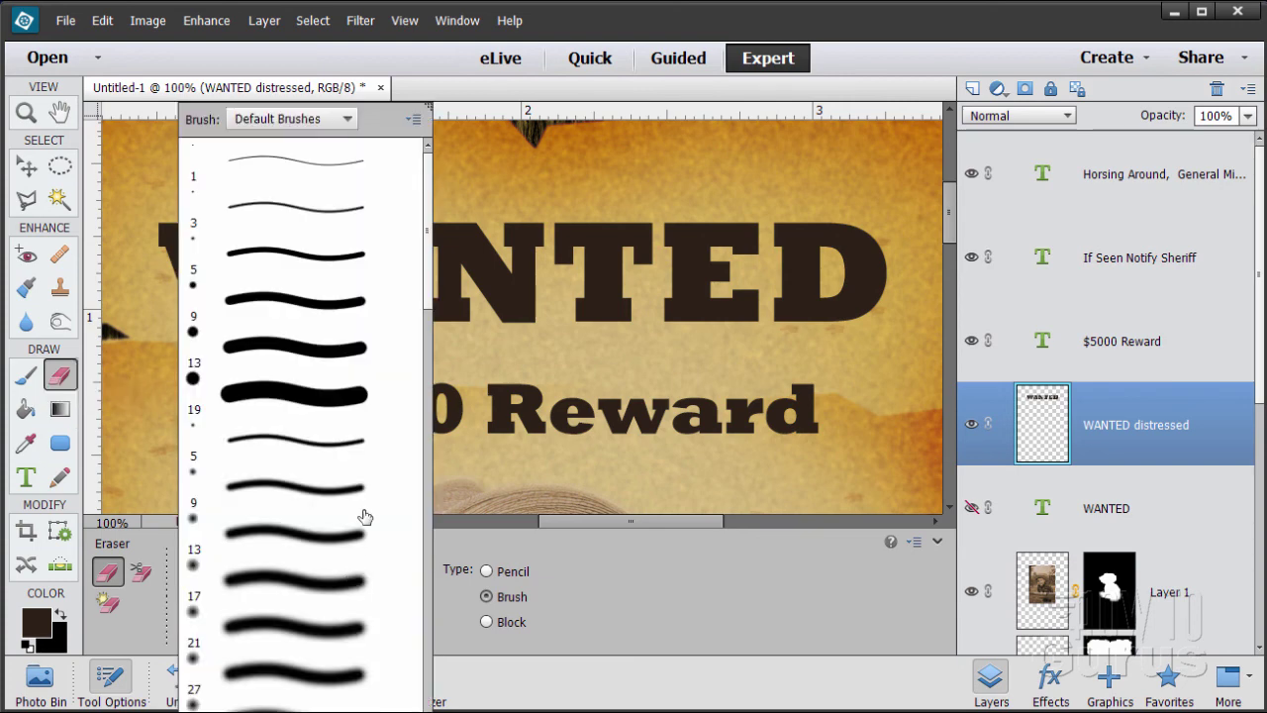
{"action": "left_click", "coordinate": [306, 120]}
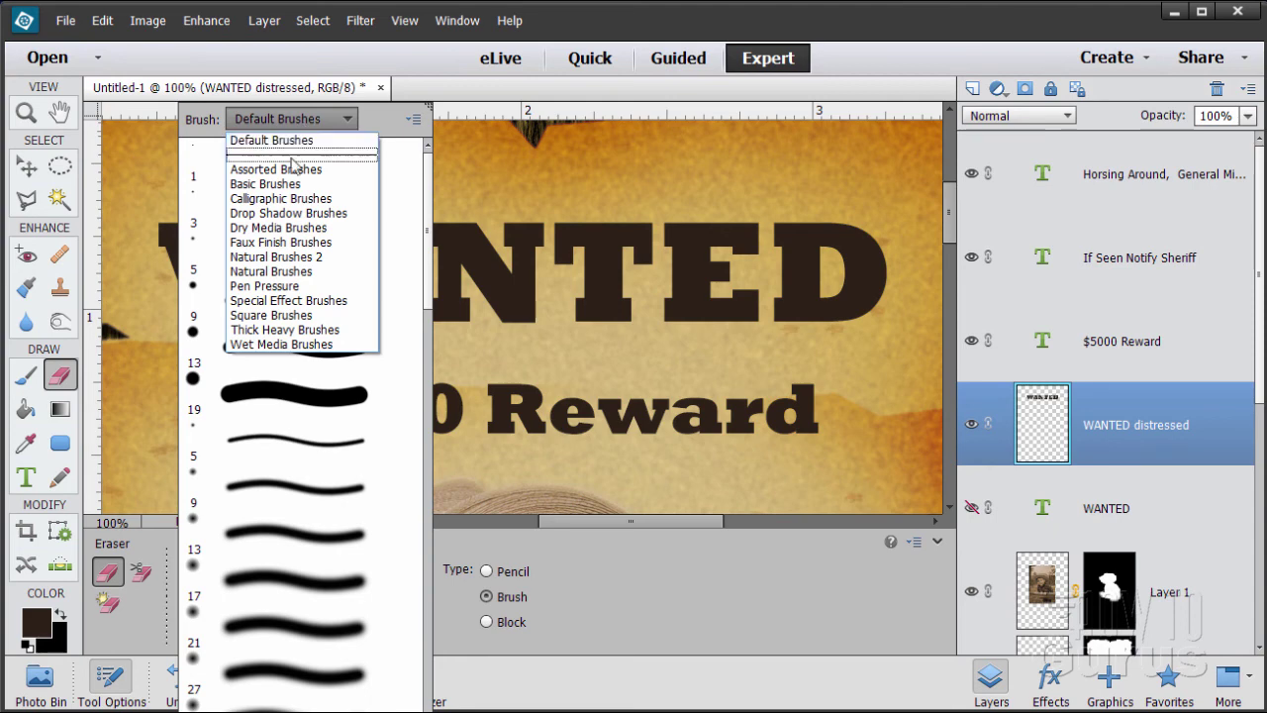
{"action": "left_click", "coordinate": [286, 258]}
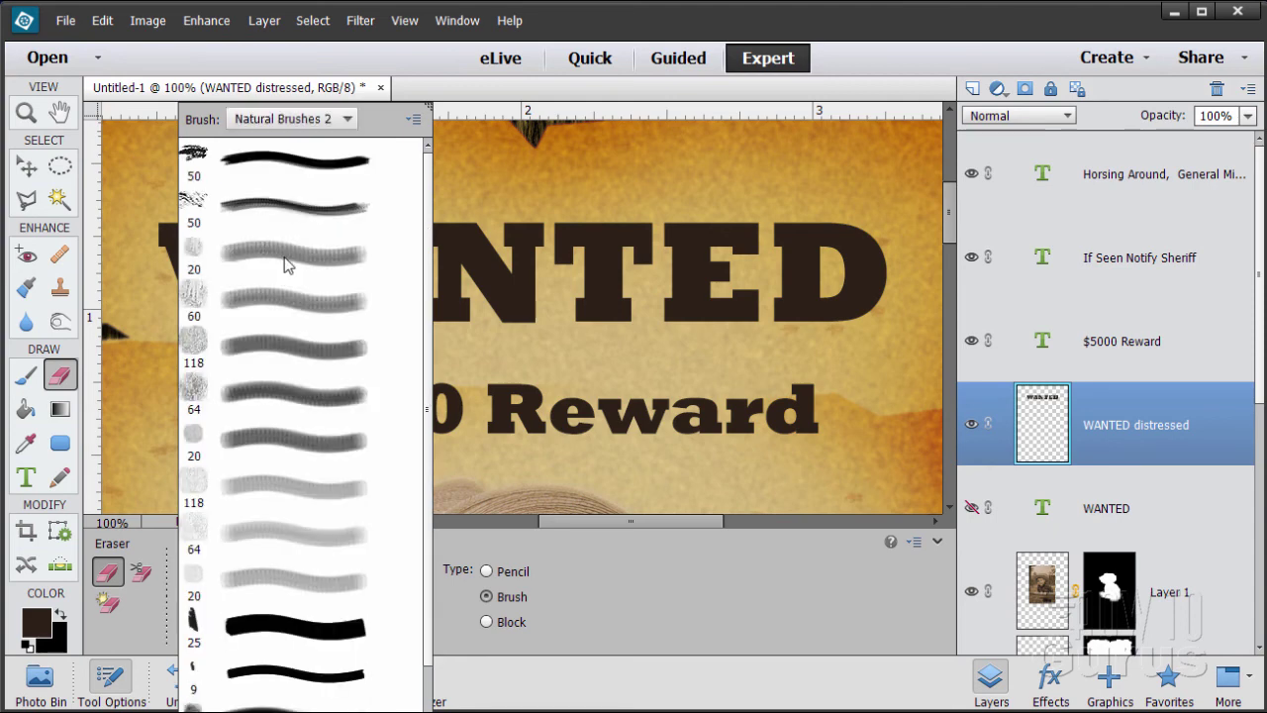
{"action": "left_click", "coordinate": [234, 161]}
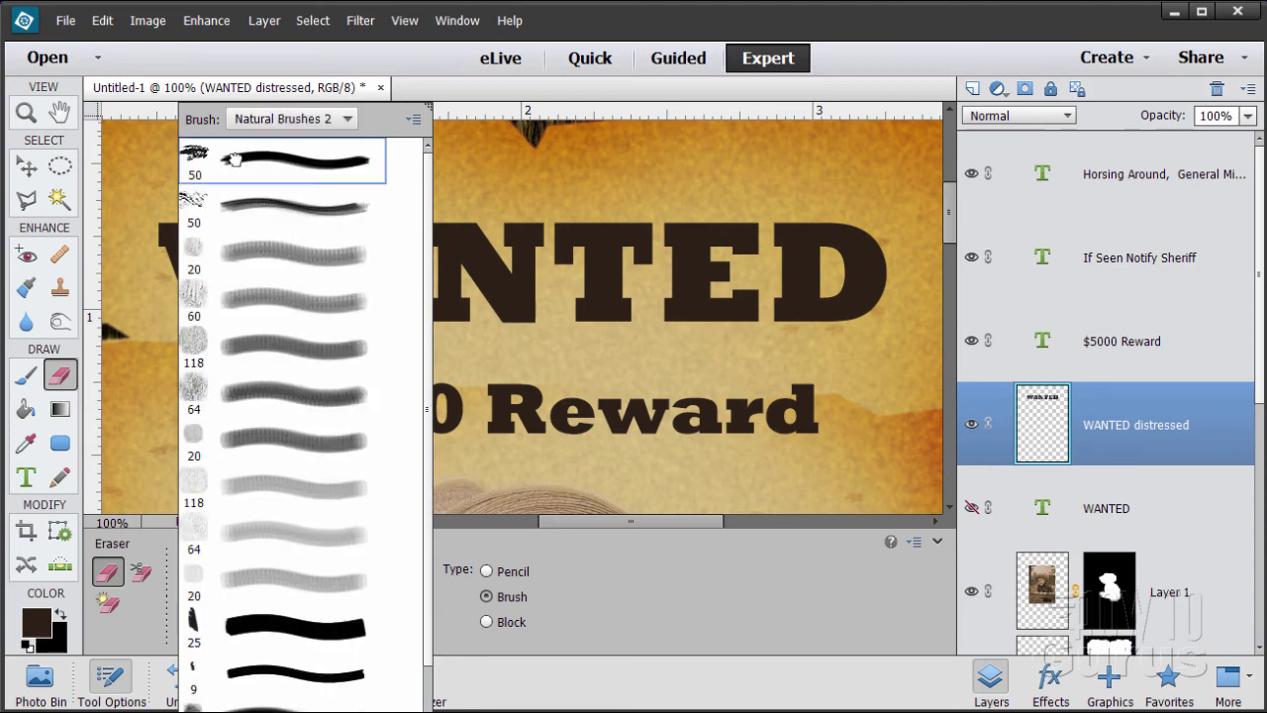
{"action": "double_click", "coordinate": [295, 164]}
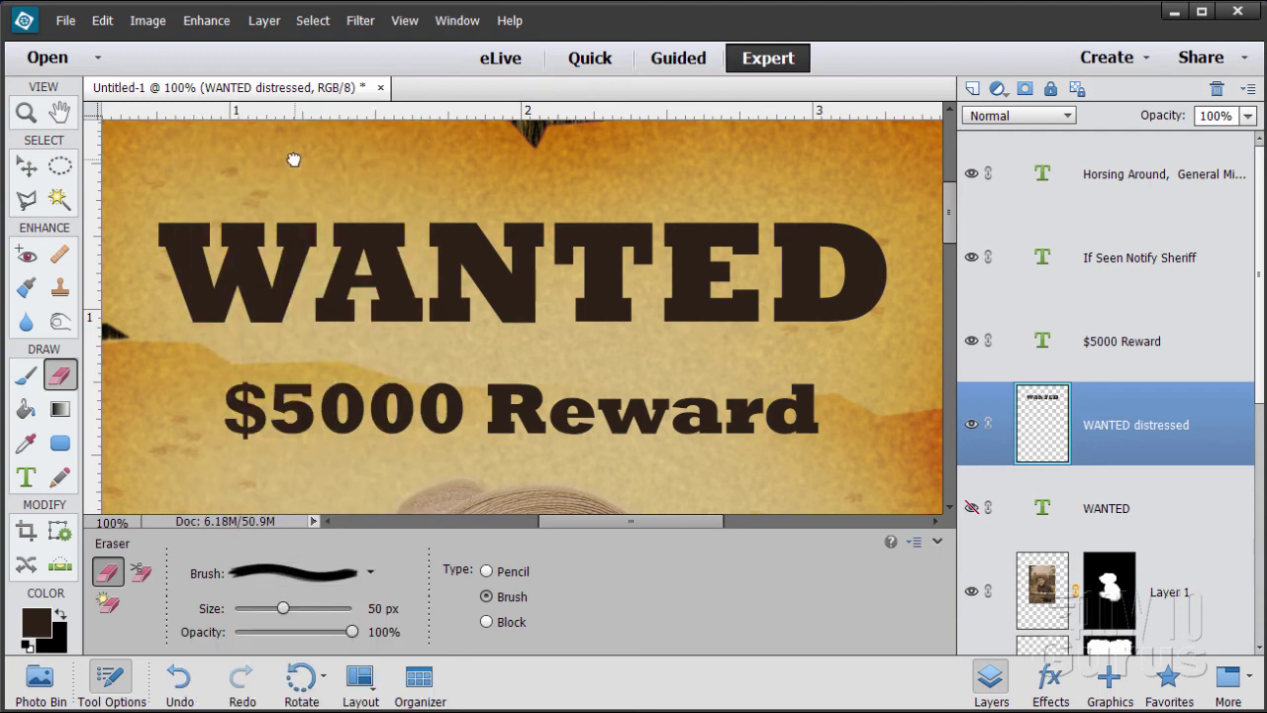
Set the Eraser size to 100 px and wear away patches along the upper and lower edges of the WANTED letters.
{"action": "left_click", "coordinate": [382, 610]}
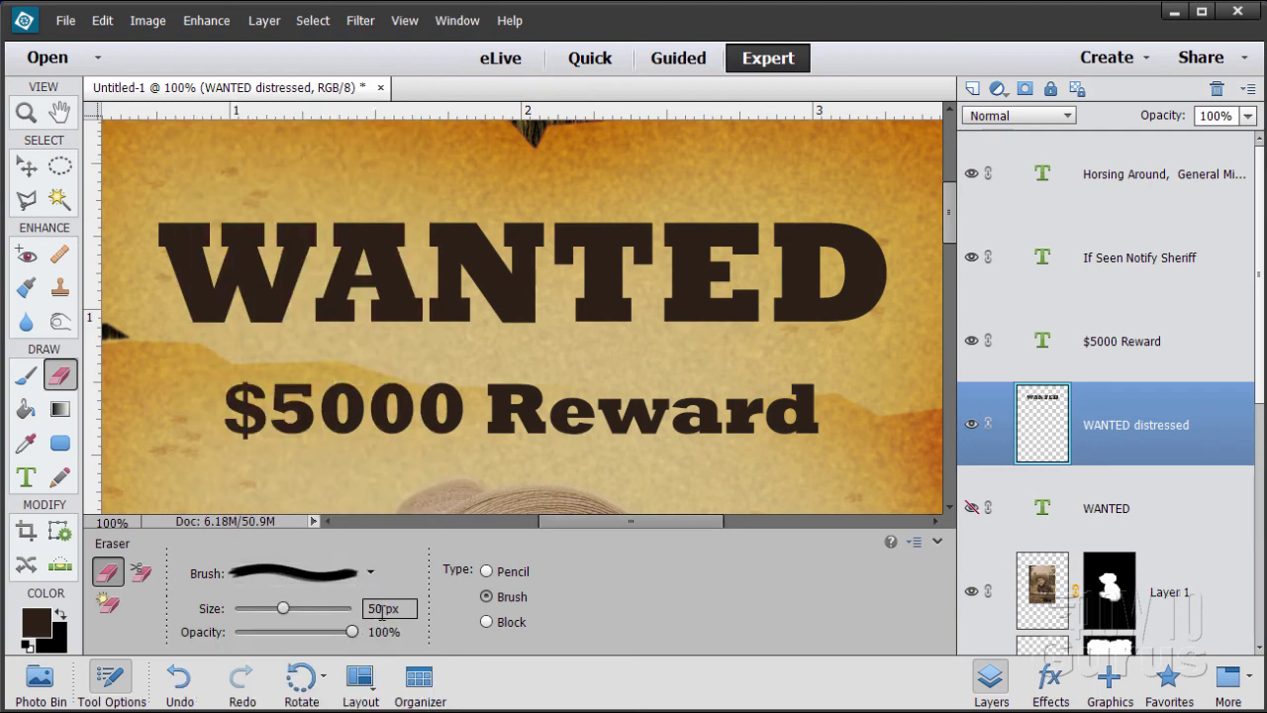
{"action": "left_click_drag", "start_coordinate": [382, 609], "coordinate": [343, 607]}
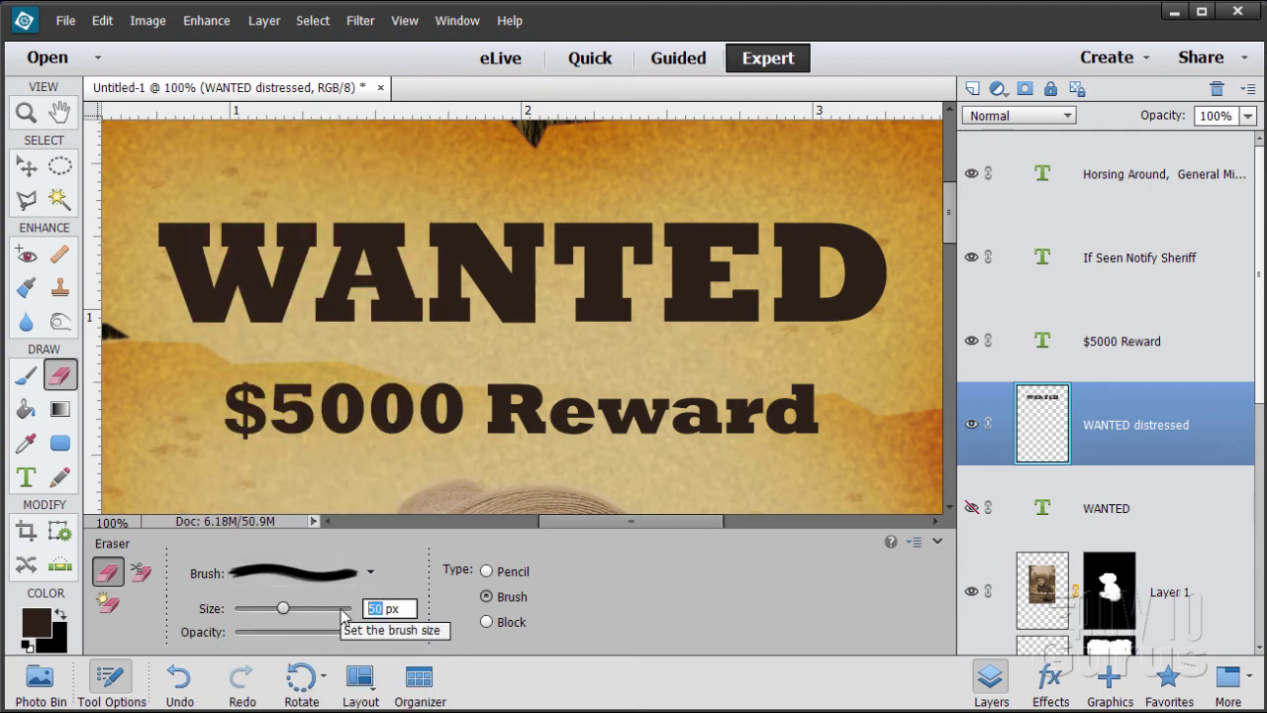
{"action": "type", "text": "100"}
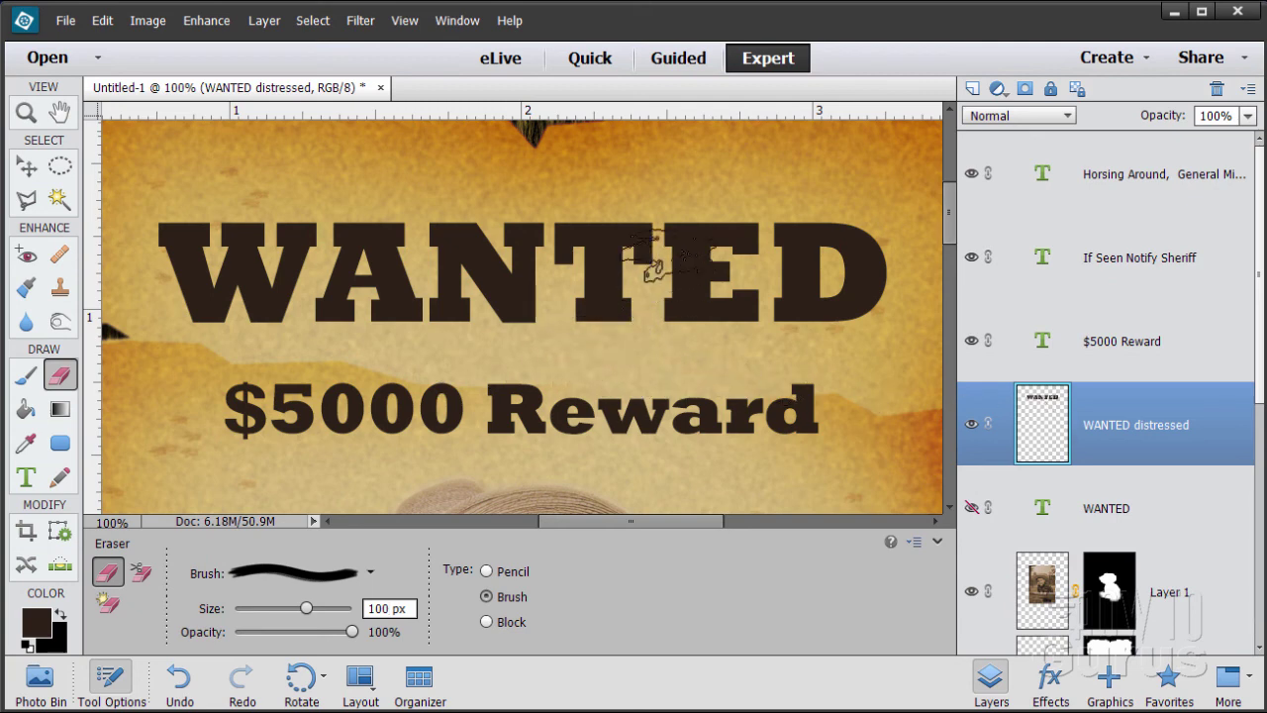
{"action": "mouse_move", "coordinate": [659, 255]}
{"action": "left_mouse_down"}
{"action": "mouse_move", "coordinate": [647, 218]}
{"action": "mouse_move", "coordinate": [699, 204]}
{"action": "mouse_move", "coordinate": [683, 186]}
{"action": "mouse_move", "coordinate": [648, 199]}
{"action": "left_mouse_up"}
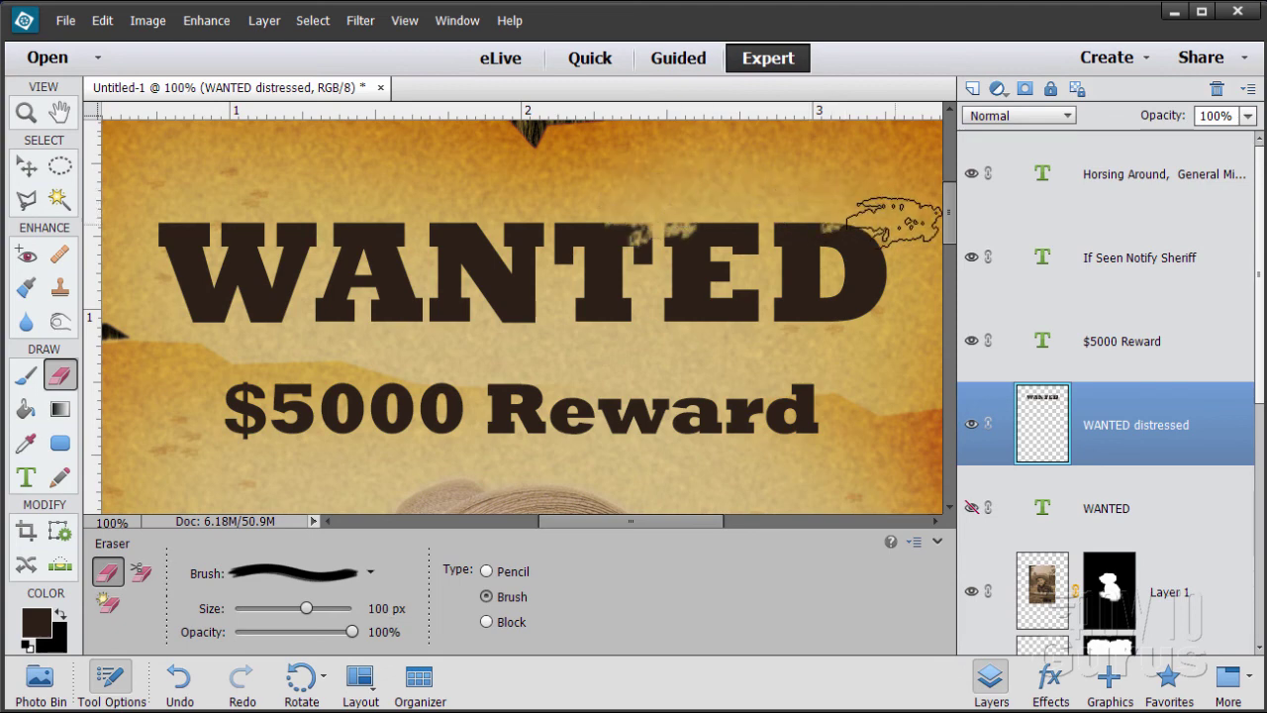
{"action": "left_click_drag", "start_coordinate": [896, 219], "coordinate": [871, 230]}
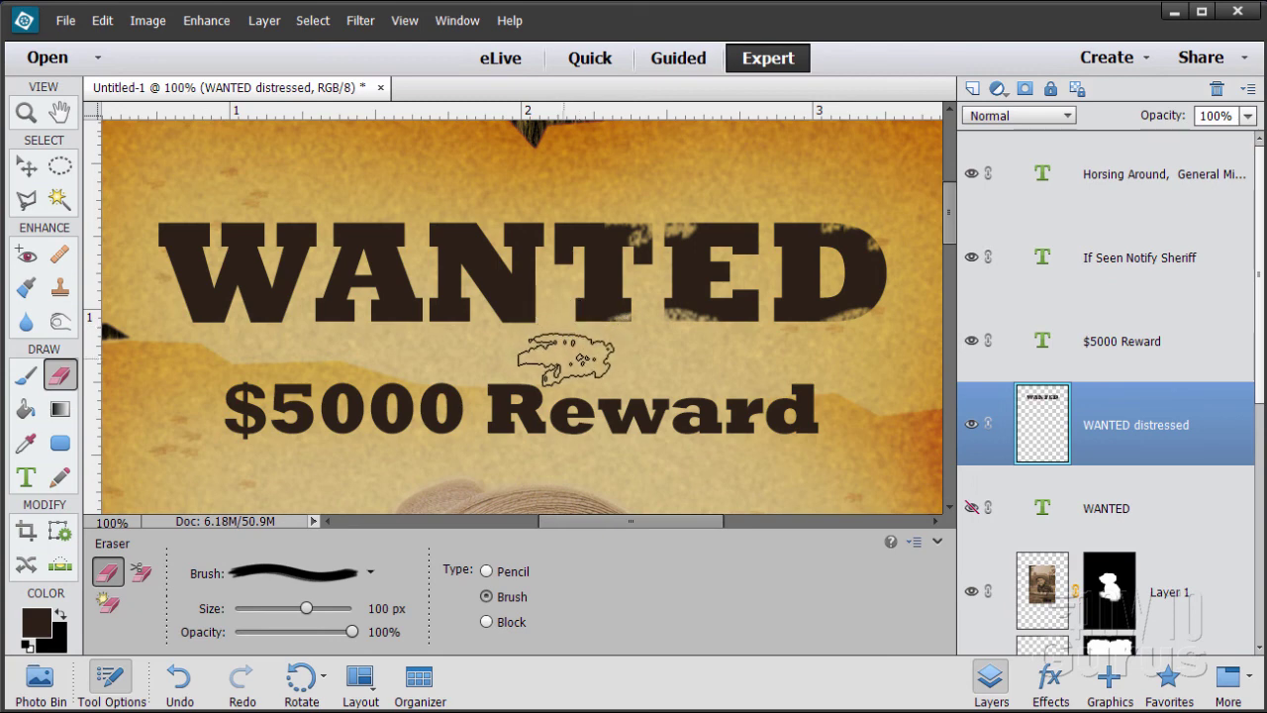
{"action": "left_click", "coordinate": [439, 363]}
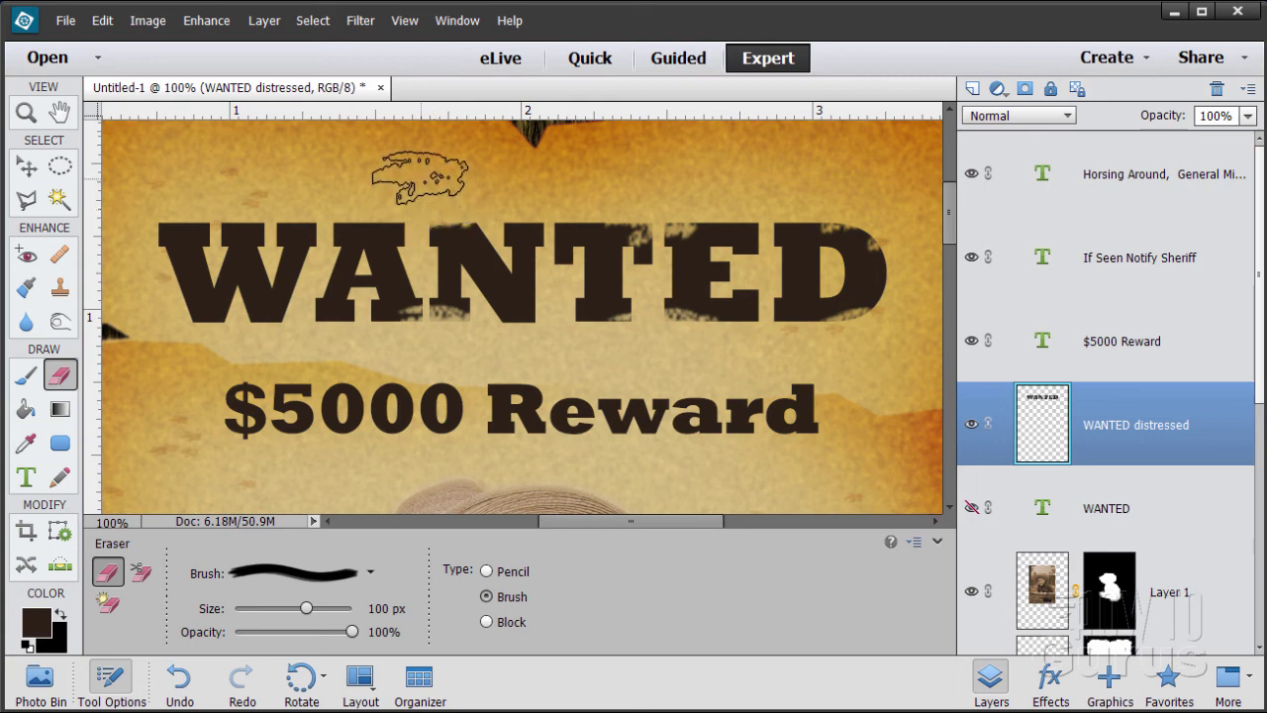
{"action": "left_click", "coordinate": [306, 327]}
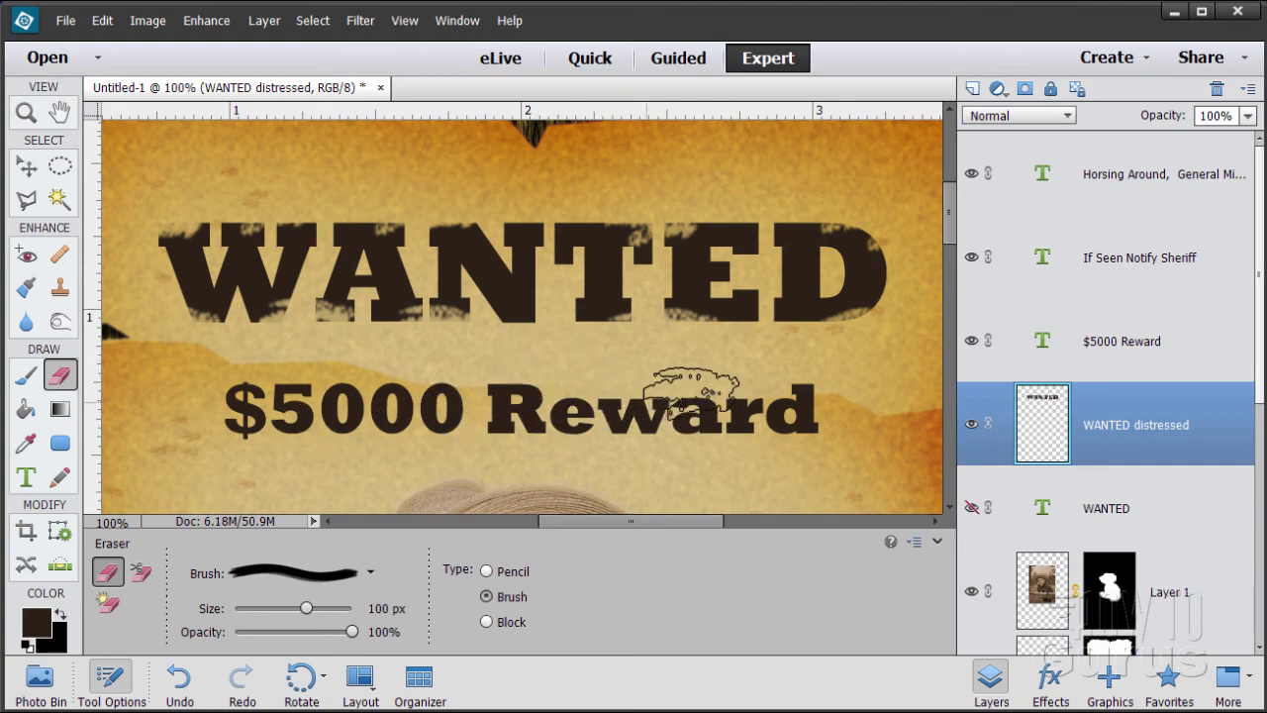
Duplicate the "$5000 Reward" text layer and hide the original text layer.
{"action": "left_click", "coordinate": [1122, 346]}
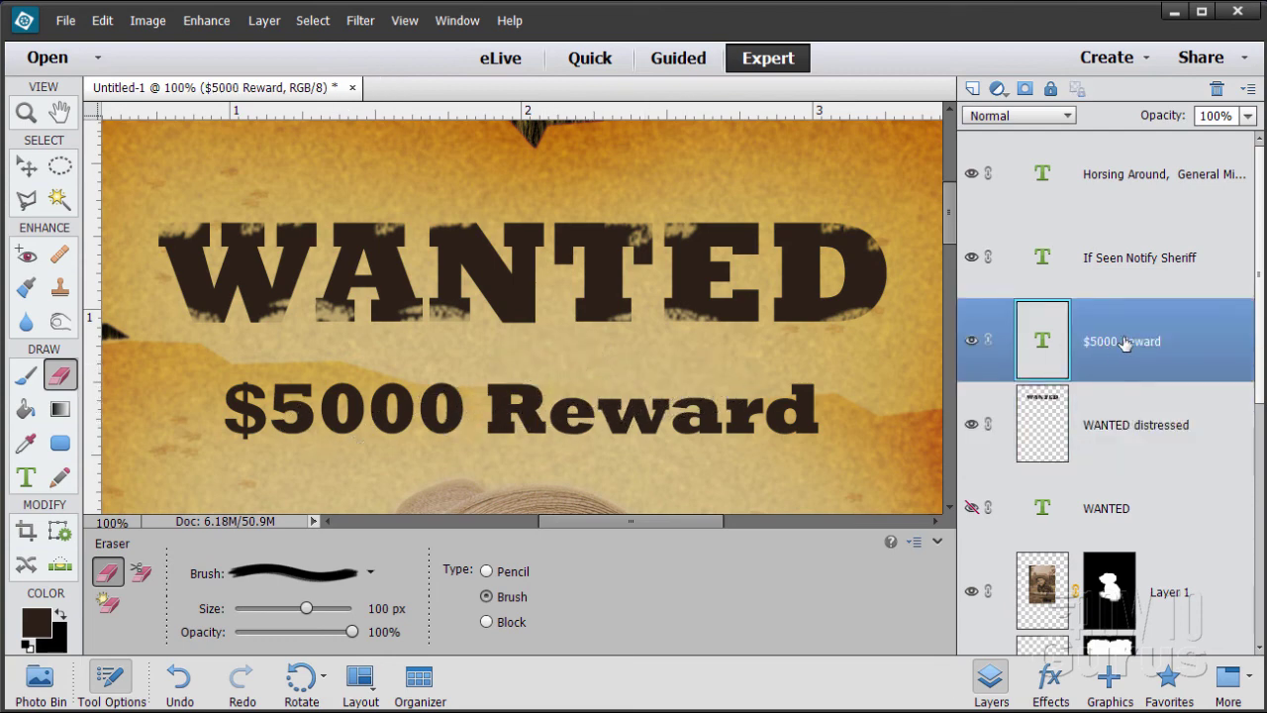
{"action": "left_click_drag", "start_coordinate": [1102, 328], "coordinate": [975, 89]}
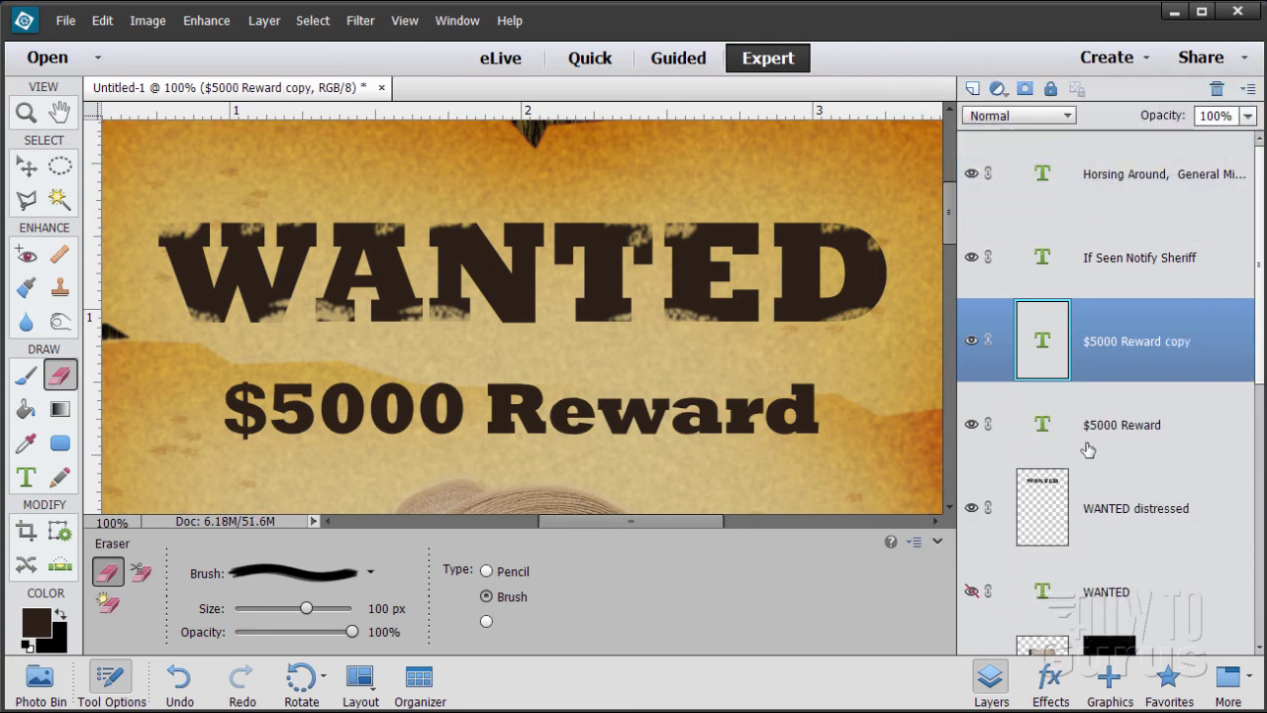
{"action": "left_click", "coordinate": [998, 432]}
{"action": "left_click", "coordinate": [972, 426]}
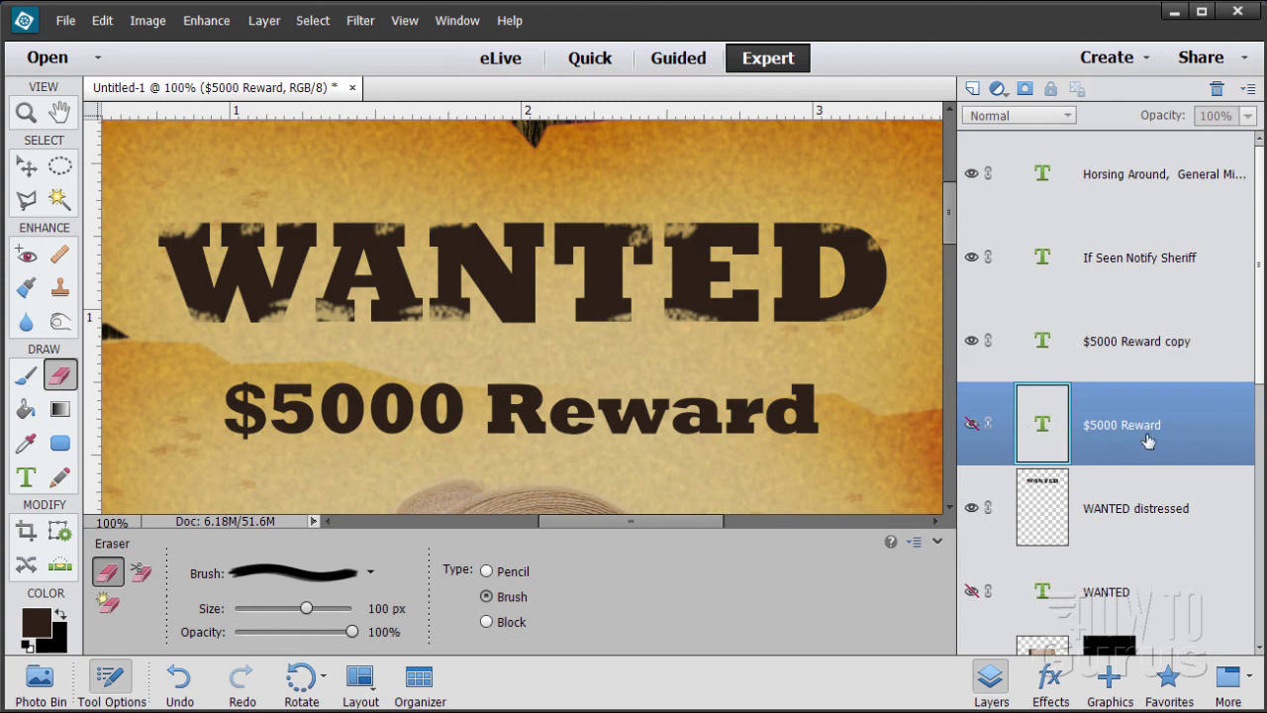
Rename the duplicated reward text layer as "$5000 Reward distressed".
{"action": "left_click", "coordinate": [1101, 352]}
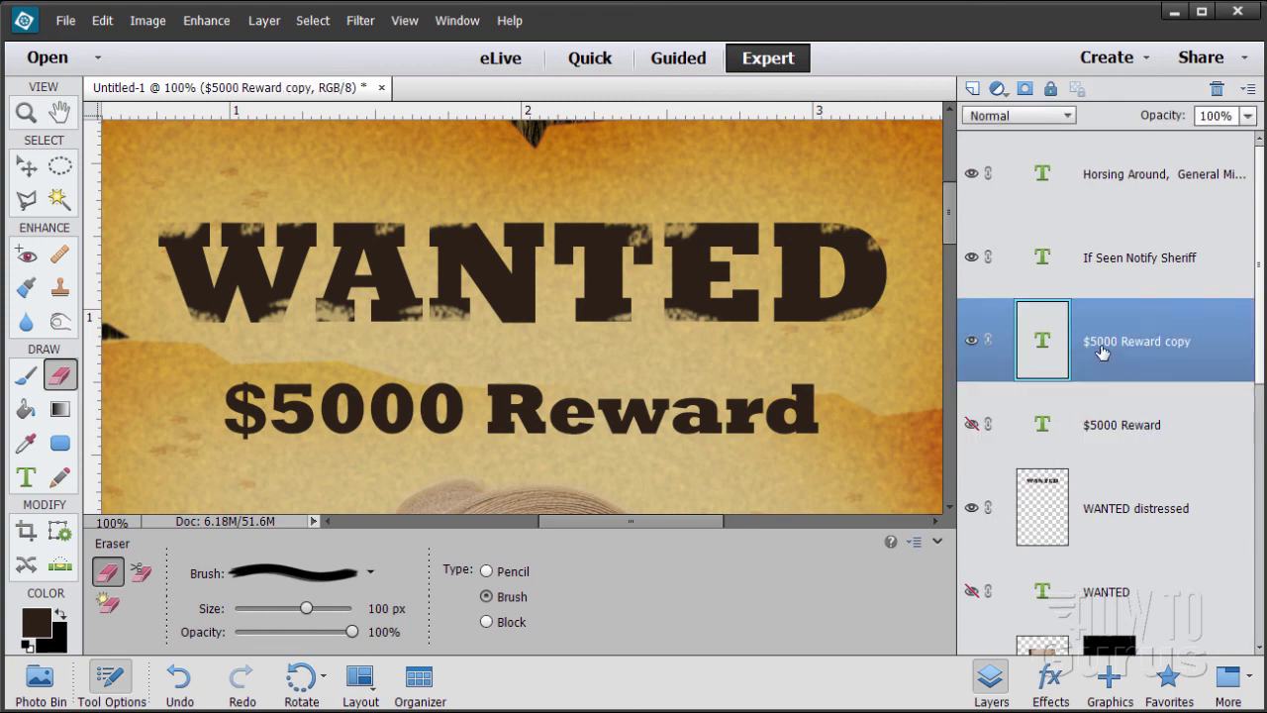
{"action": "double_click", "coordinate": [1153, 348]}
{"action": "left_click", "coordinate": [1193, 343]}
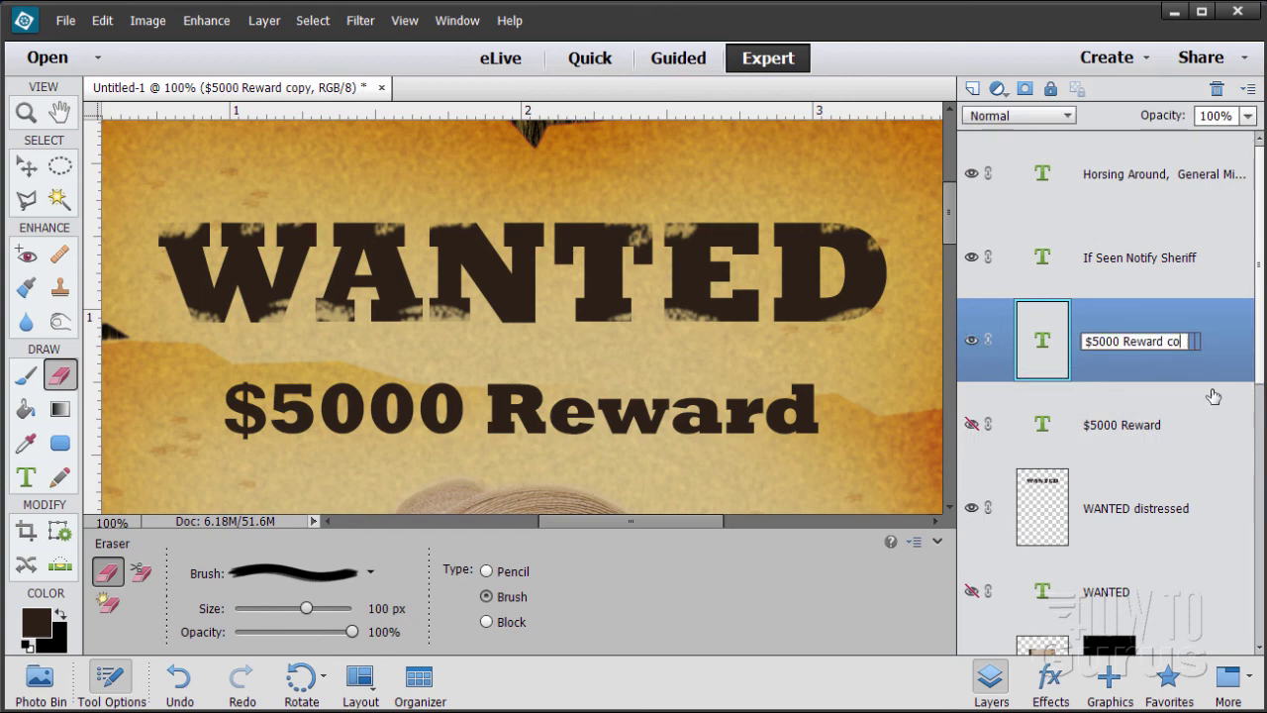
{"action": "type", "text": "distressed"}
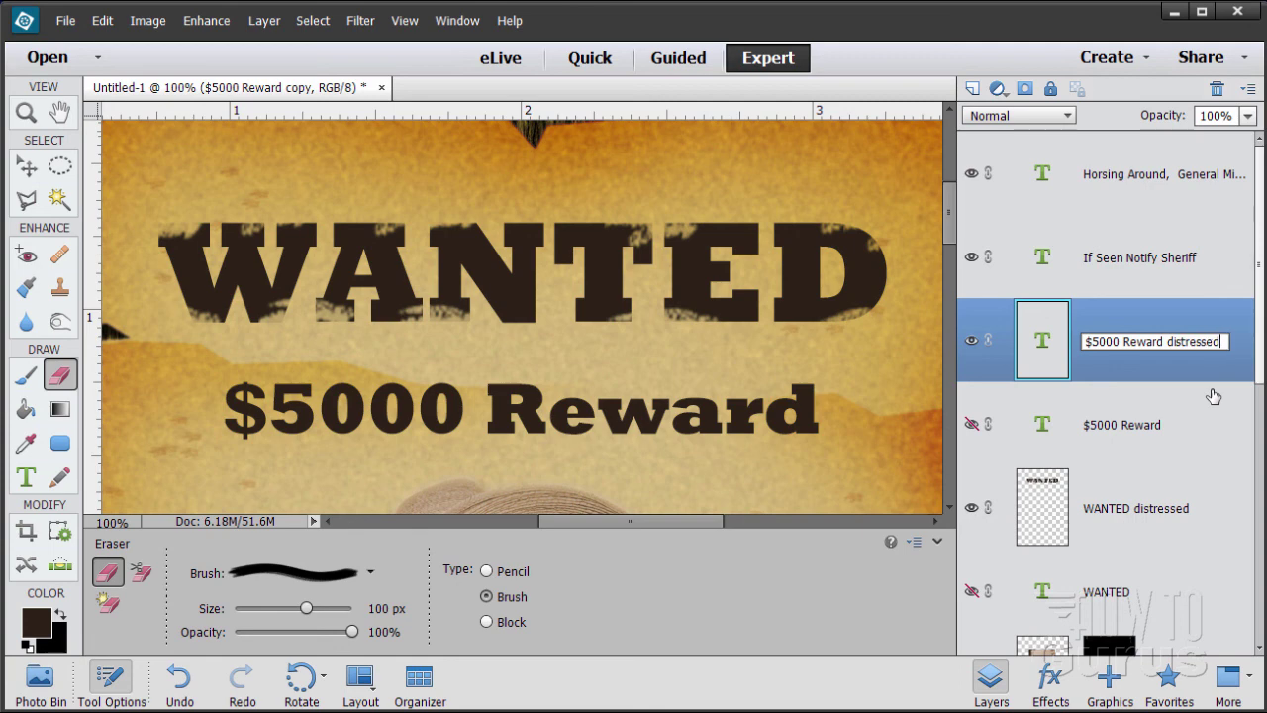
{"action": "left_click", "coordinate": [1141, 362]}
Simplify the "$5000 Reward distressed" layer and wear away patches along the edges of its letters with the textured Eraser.
{"action": "right_click", "coordinate": [1122, 343]}
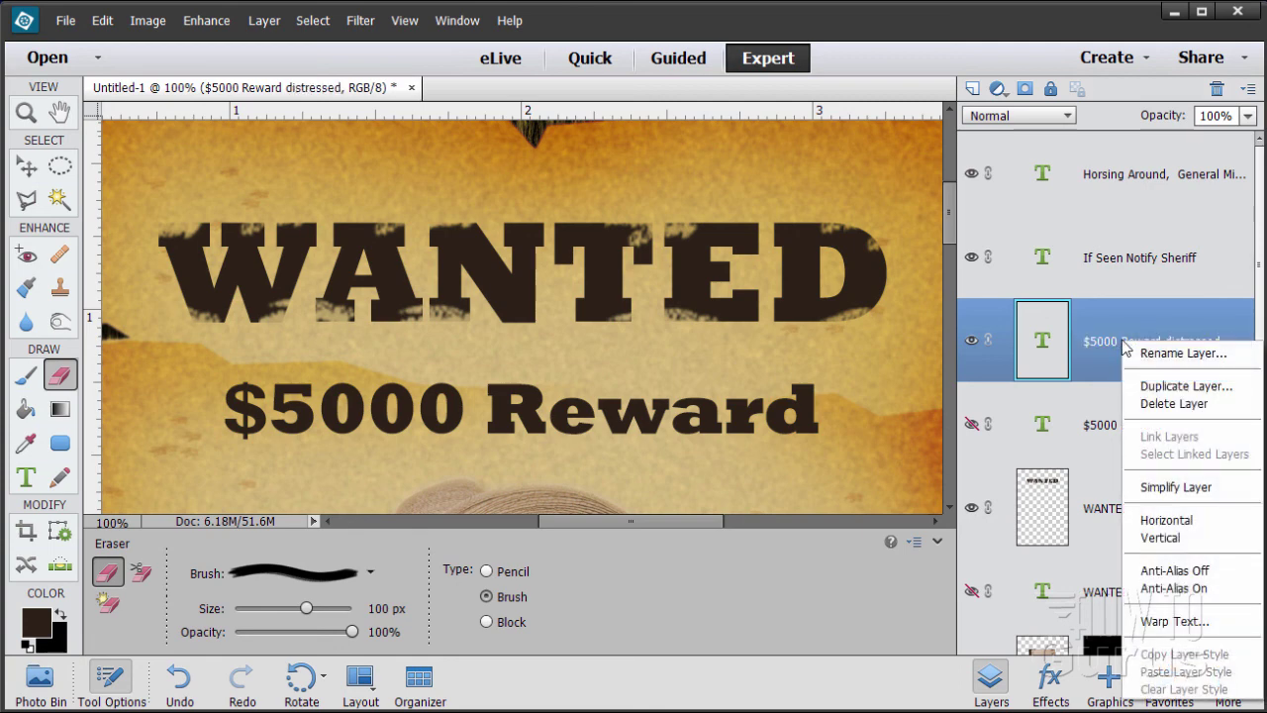
{"action": "left_click", "coordinate": [1176, 488]}
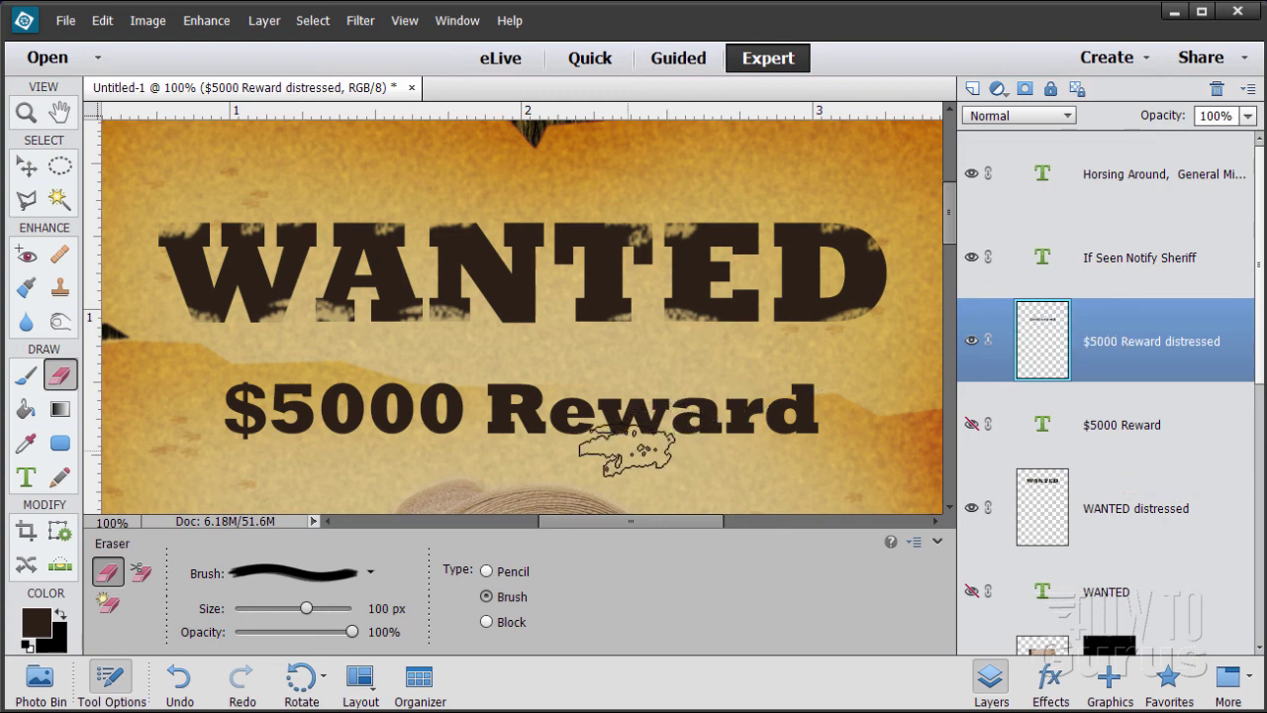
{"action": "mouse_move", "coordinate": [626, 450]}
{"action": "left_mouse_down"}
{"action": "mouse_move", "coordinate": [697, 482]}
{"action": "mouse_move", "coordinate": [762, 421]}
{"action": "mouse_move", "coordinate": [775, 459]}
{"action": "left_mouse_up"}
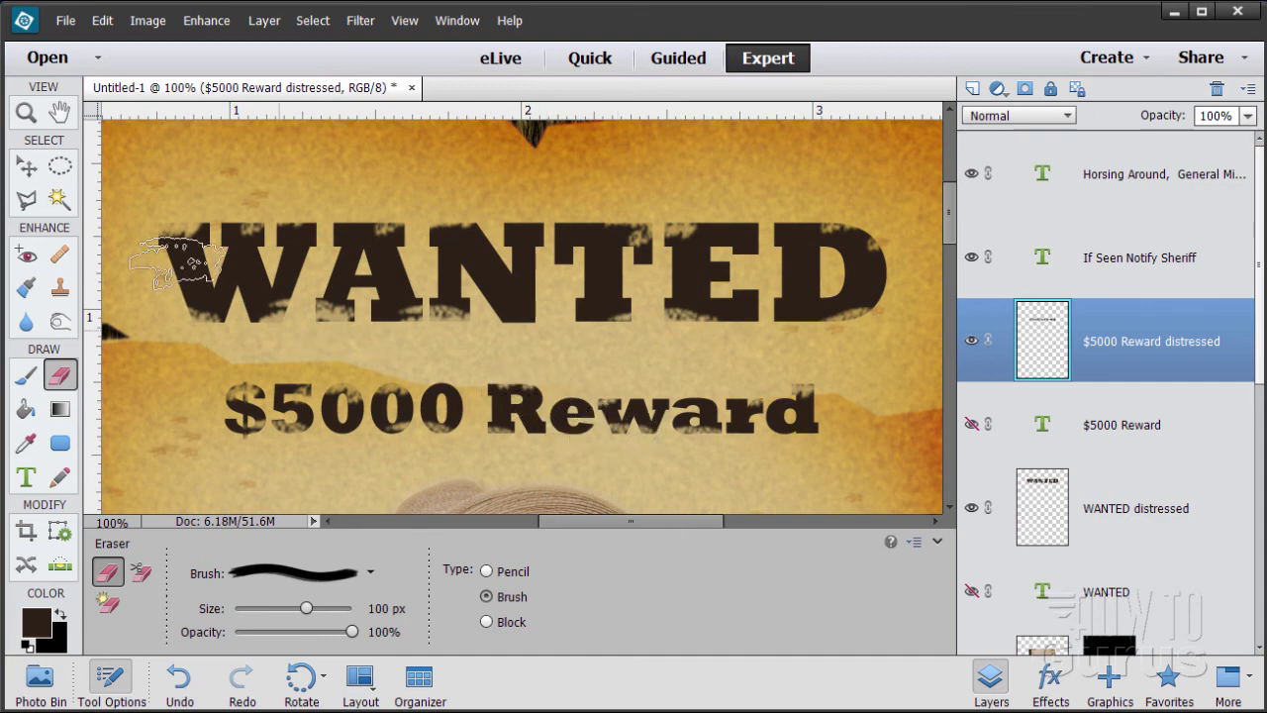
Float the document in a taller window and zoom out to 33.3% to examine the whole poster, with the Move tool active.
{"action": "left_click", "coordinate": [26, 170]}
{"action": "left_click", "coordinate": [26, 112]}
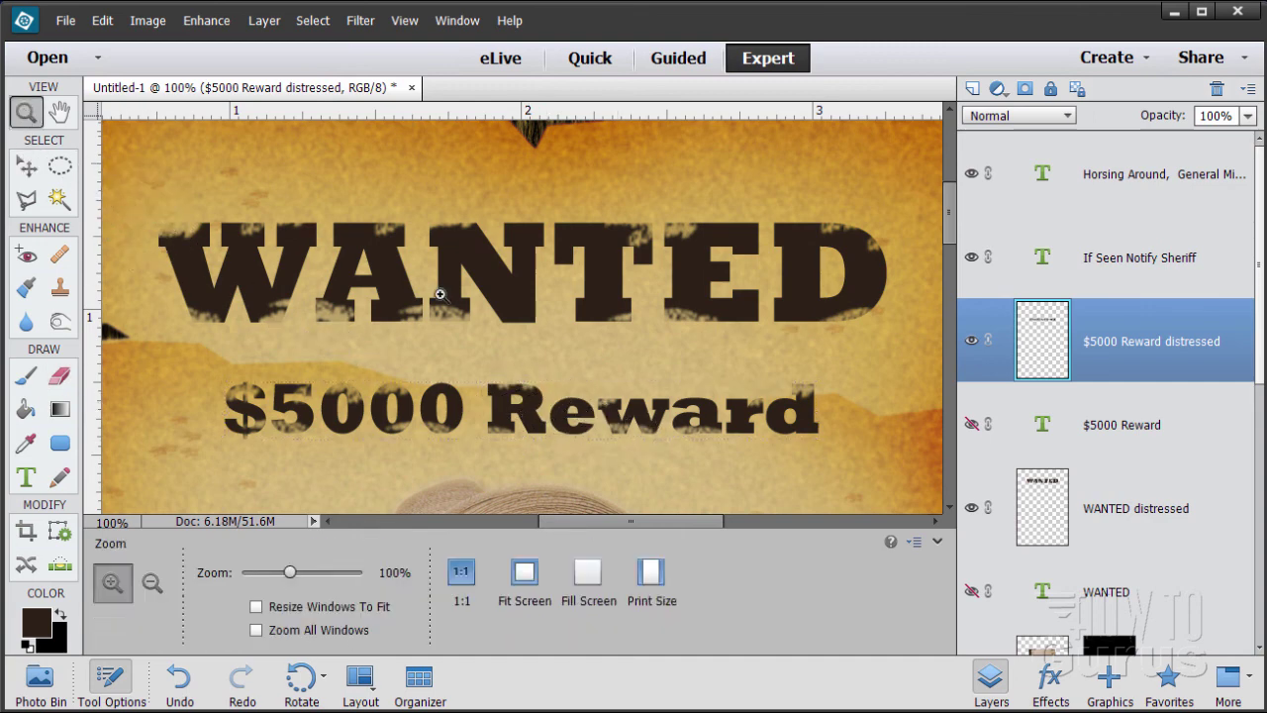
{"action": "left_click", "coordinate": [485, 315], "text": "alt"}
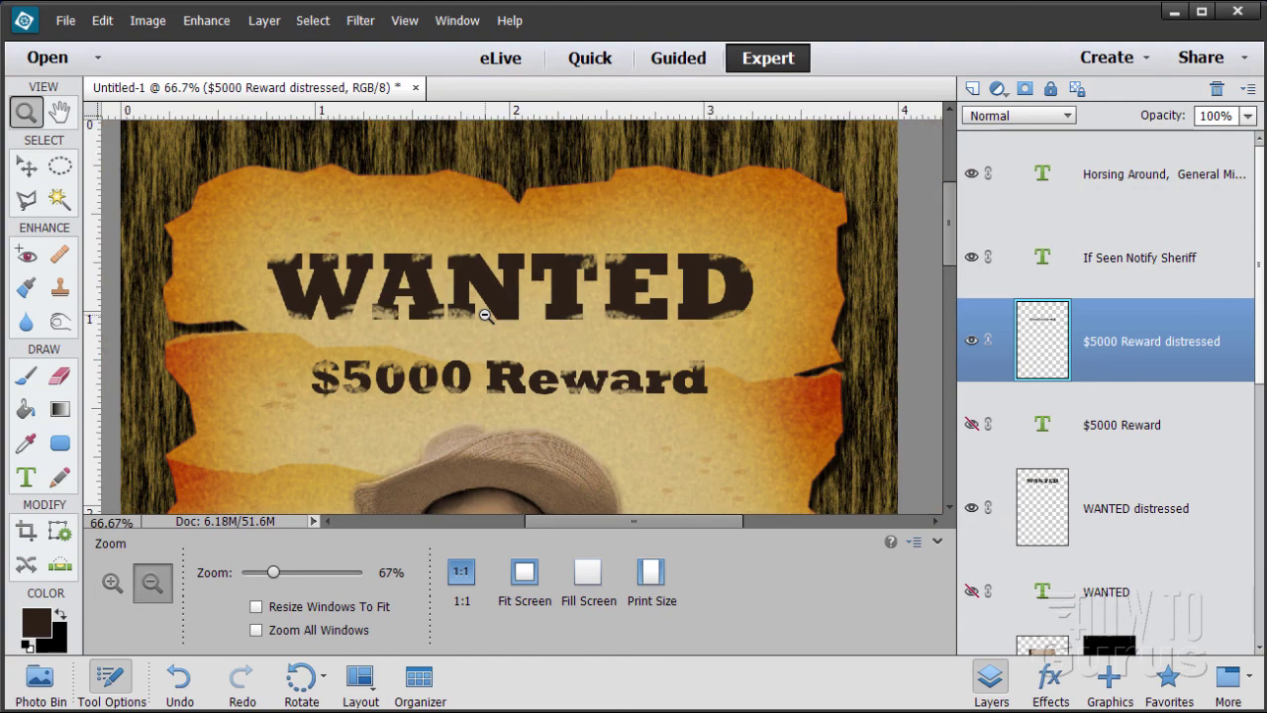
{"action": "left_click", "coordinate": [485, 315], "text": "alt"}
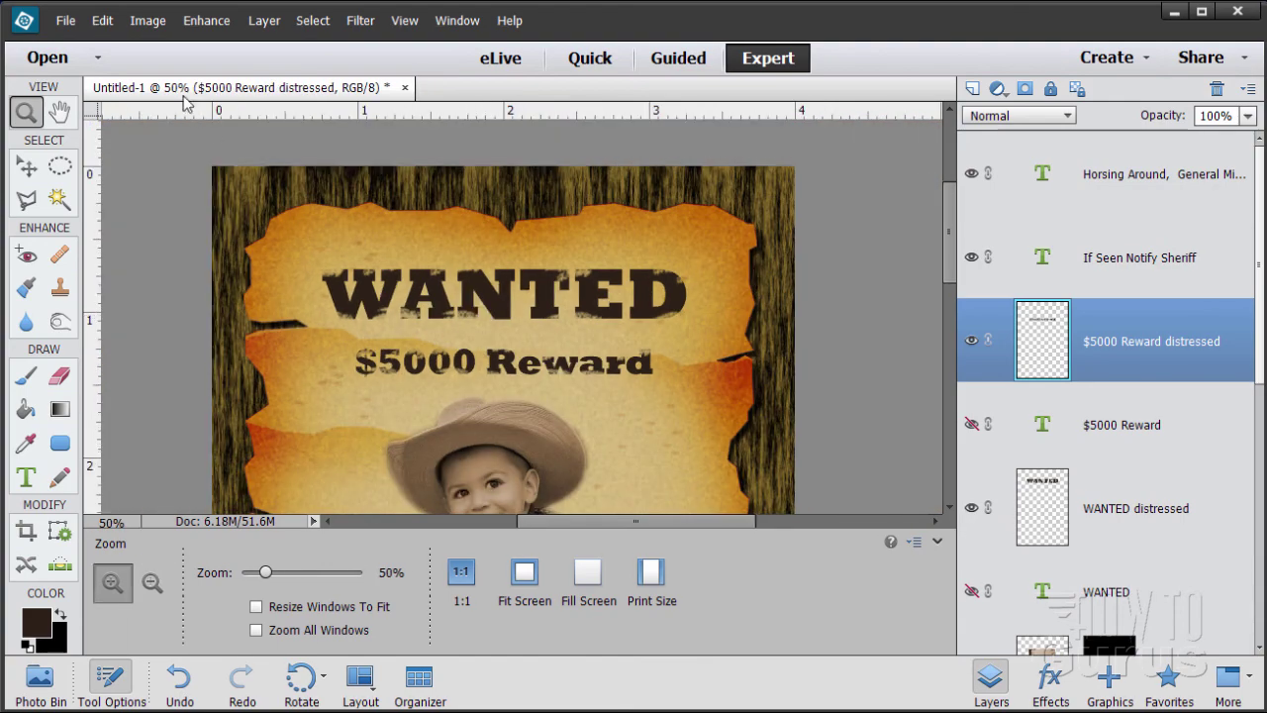
{"action": "left_click_drag", "start_coordinate": [188, 87], "coordinate": [316, 26]}
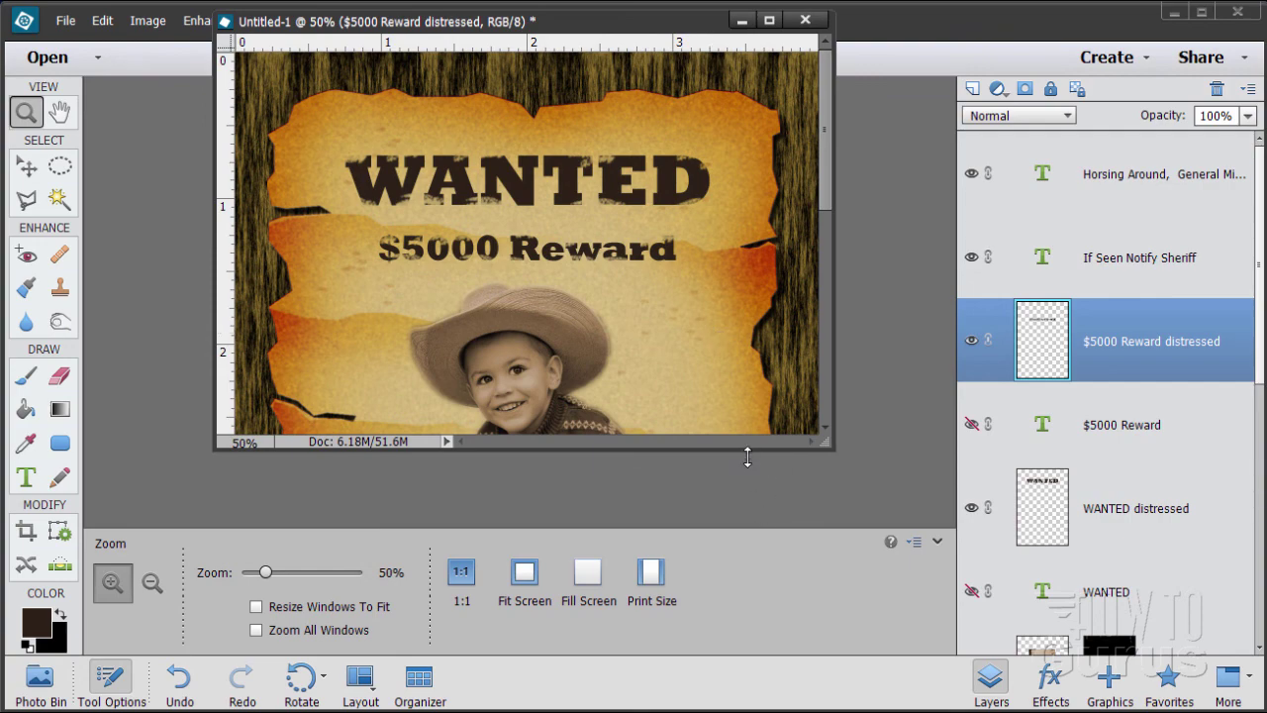
{"action": "left_click_drag", "start_coordinate": [745, 450], "coordinate": [747, 685]}
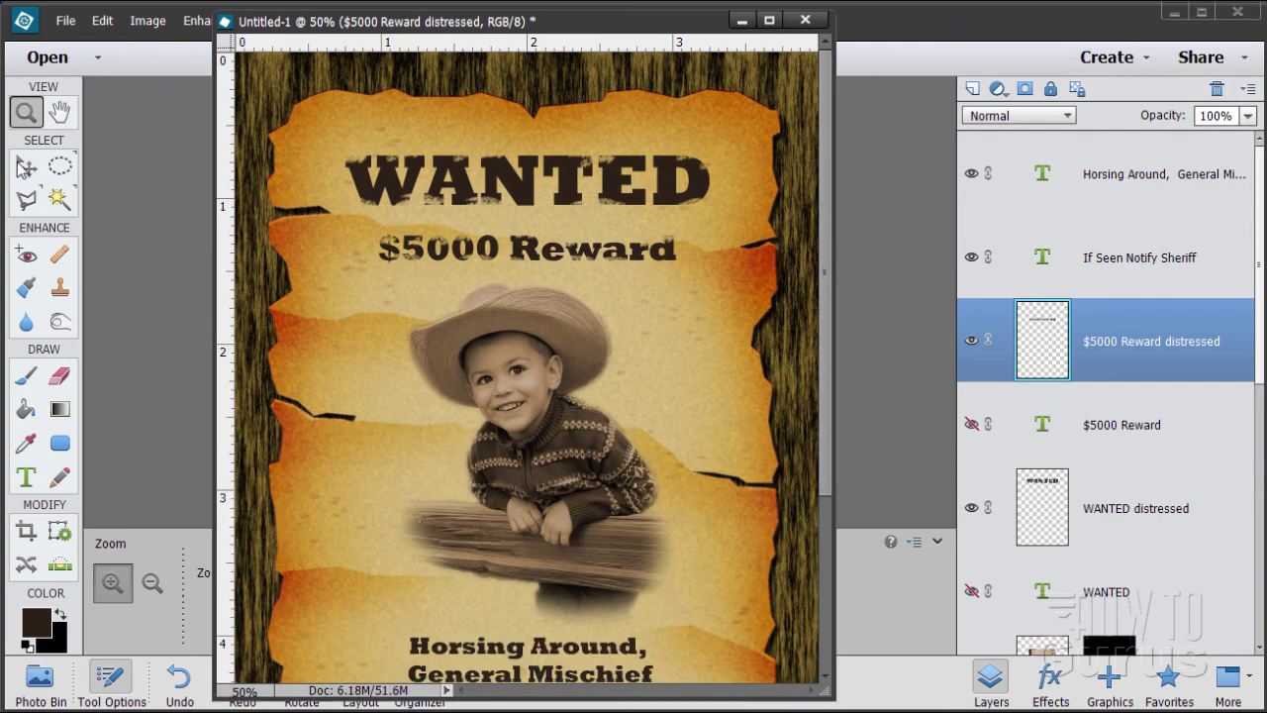
{"action": "left_click", "coordinate": [540, 387], "text": "alt"}
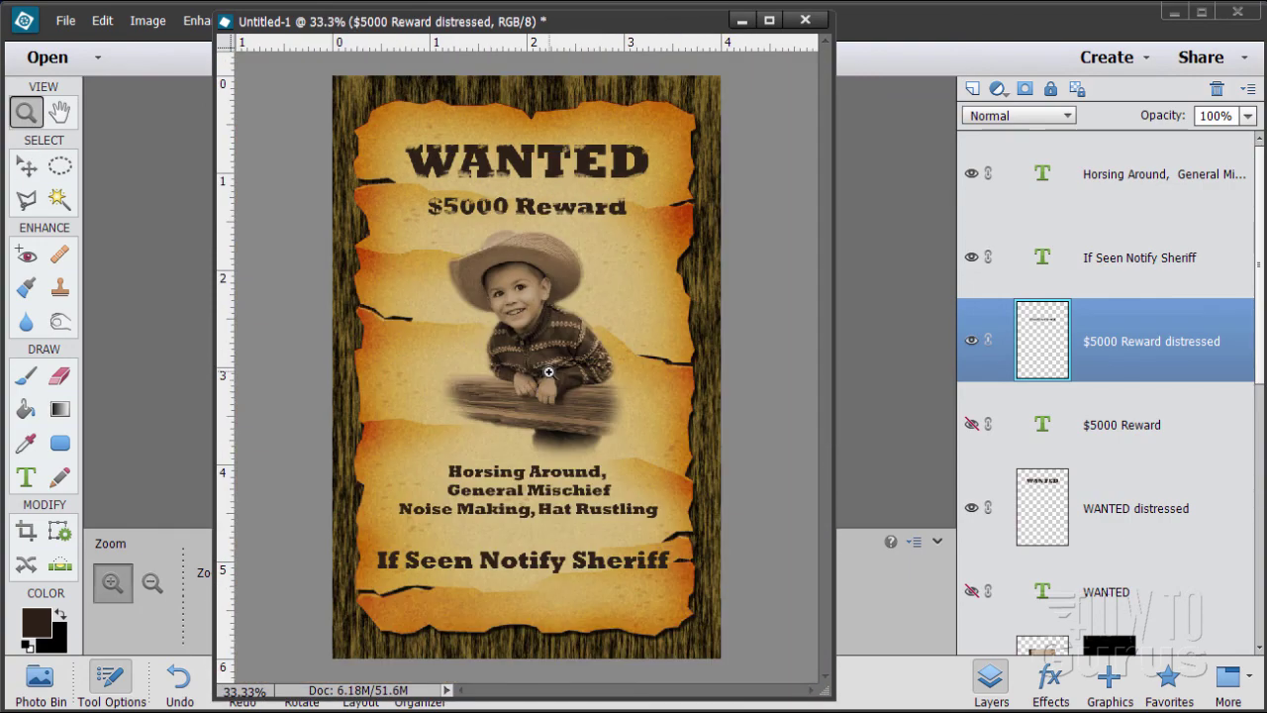
{"action": "left_click", "coordinate": [26, 166]}
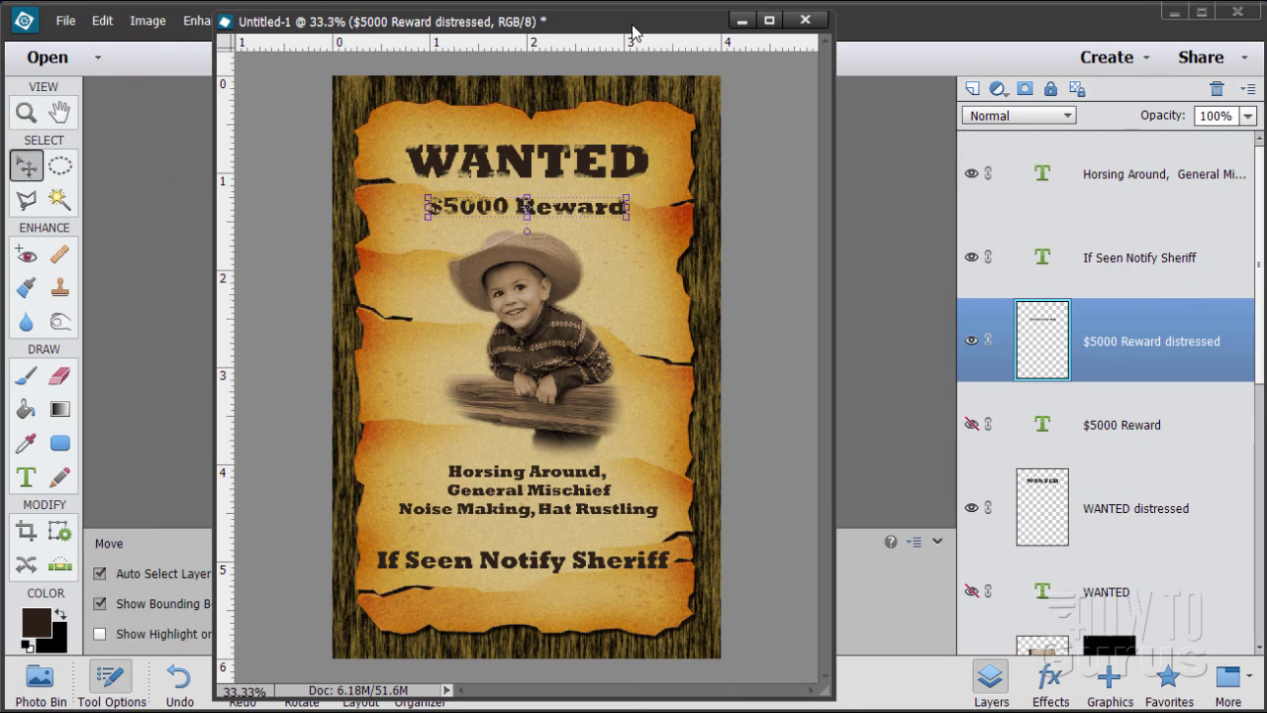
{"action": "left_click_drag", "start_coordinate": [635, 22], "coordinate": [688, 19]}
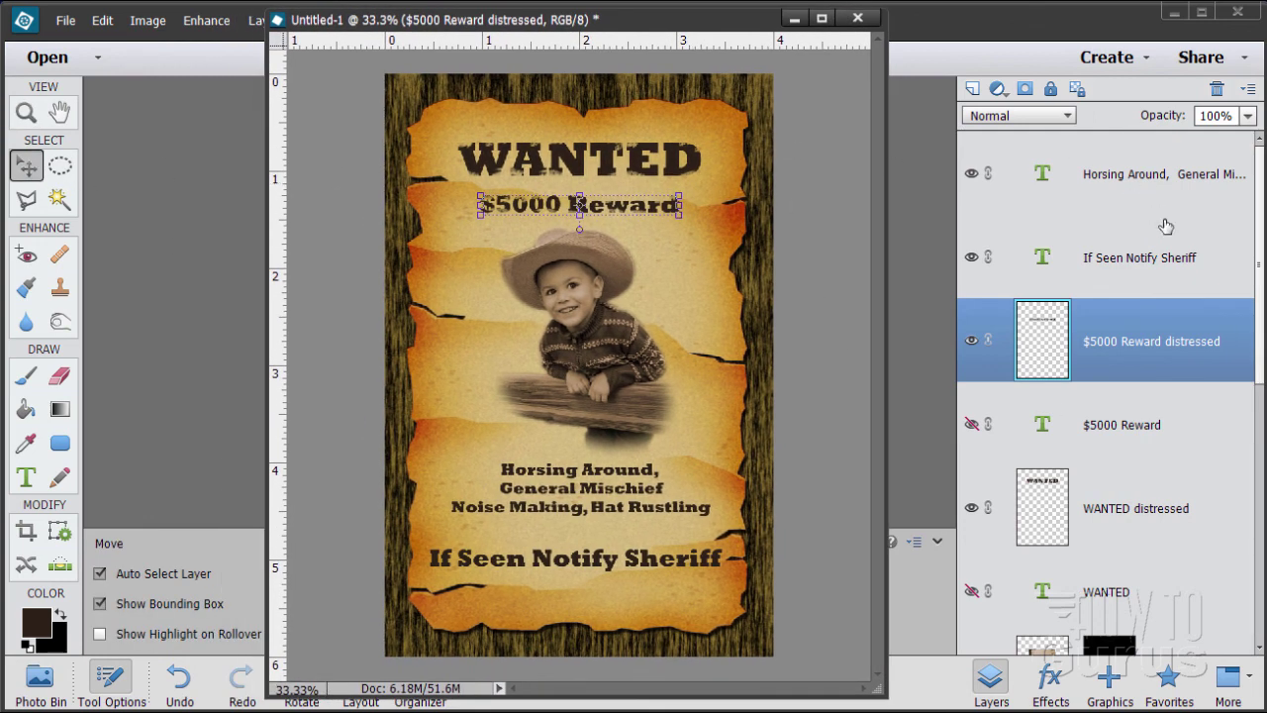
Lower the opacity of the "folds" layer to 30% to soften the paper creases.
{"action": "left_click_drag", "start_coordinate": [1261, 260], "coordinate": [1261, 455]}
{"action": "scroll", "coordinate": [1108, 396], "scroll_direction": "down", "scroll_amount": 3}
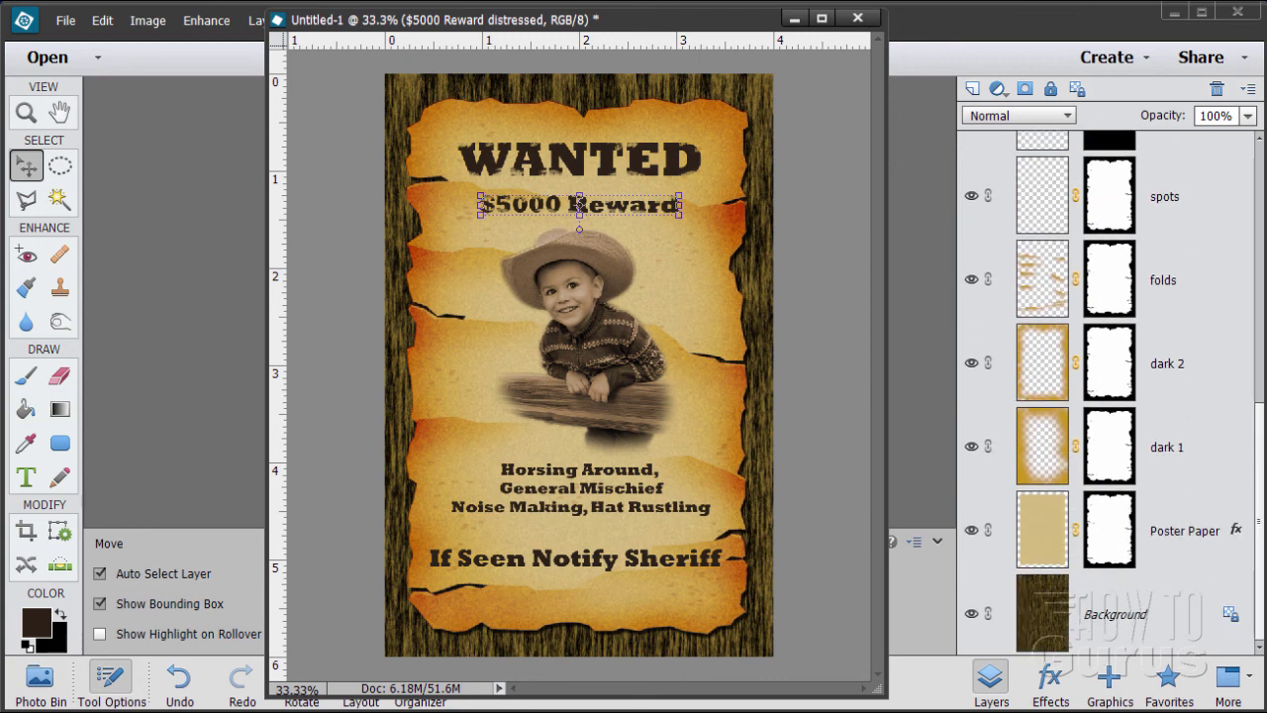
{"action": "left_click", "coordinate": [1165, 638]}
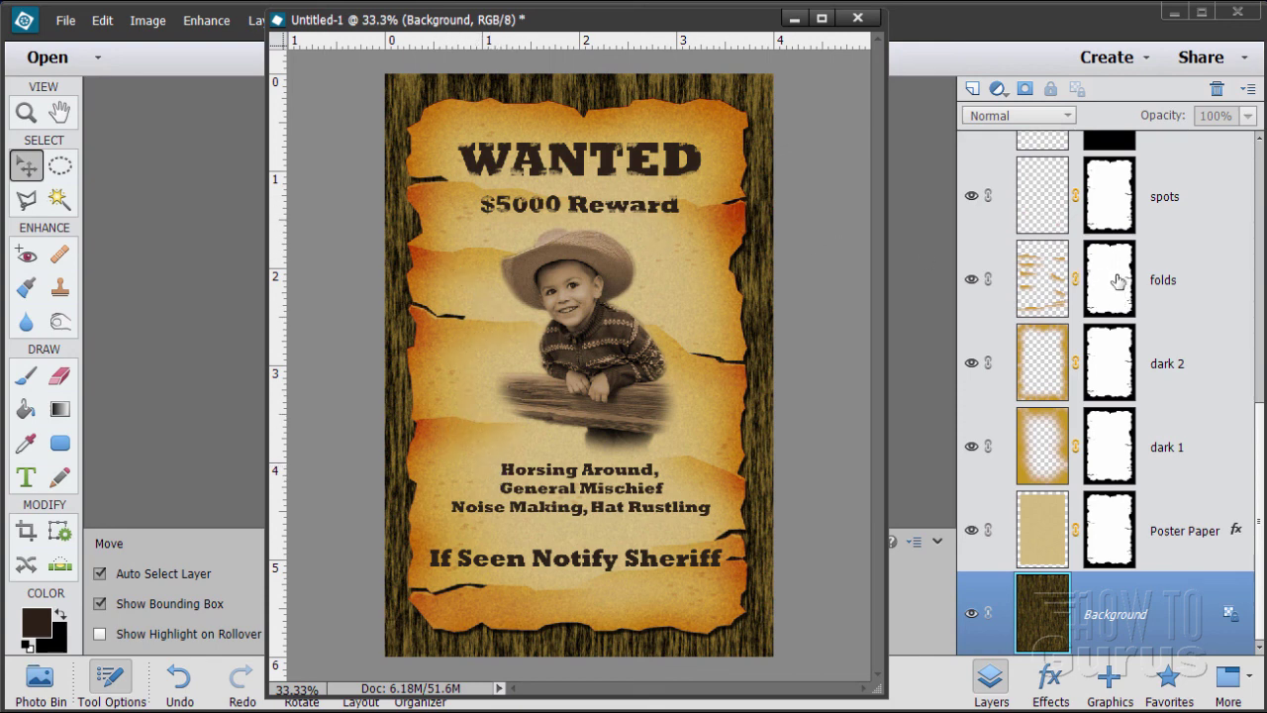
{"action": "left_click", "coordinate": [1045, 282]}
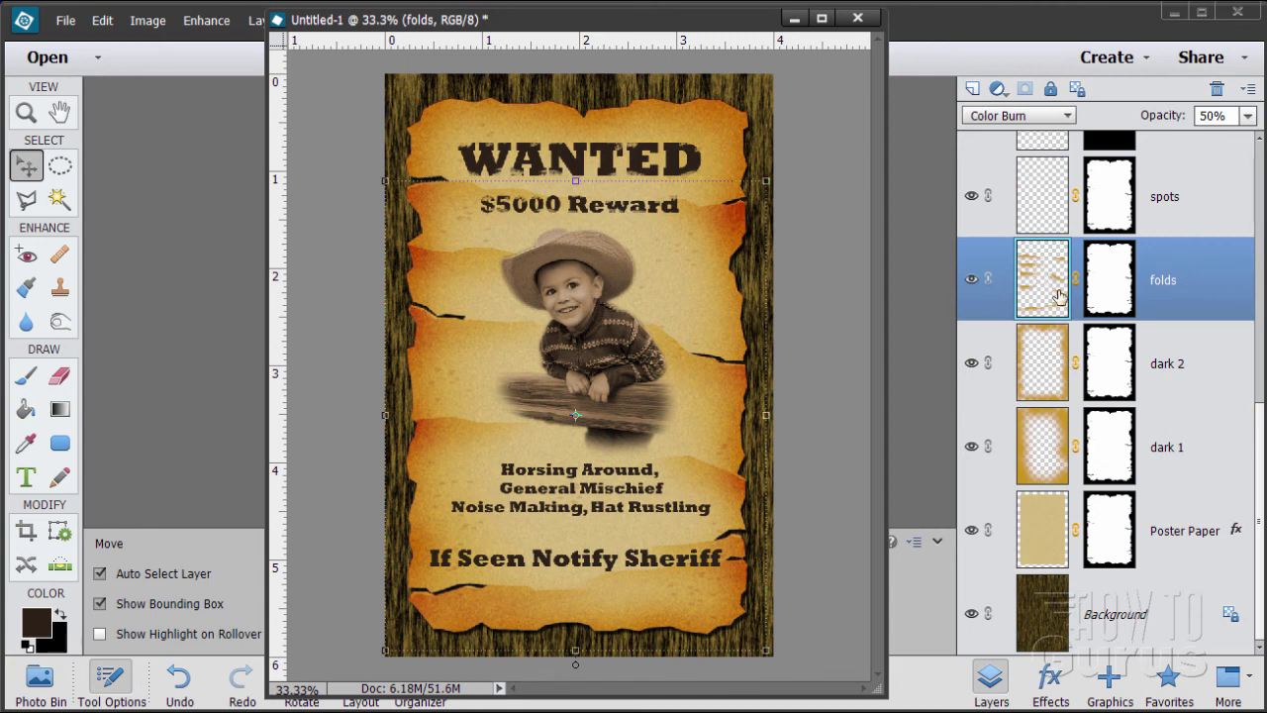
{"action": "left_click", "coordinate": [1248, 116]}
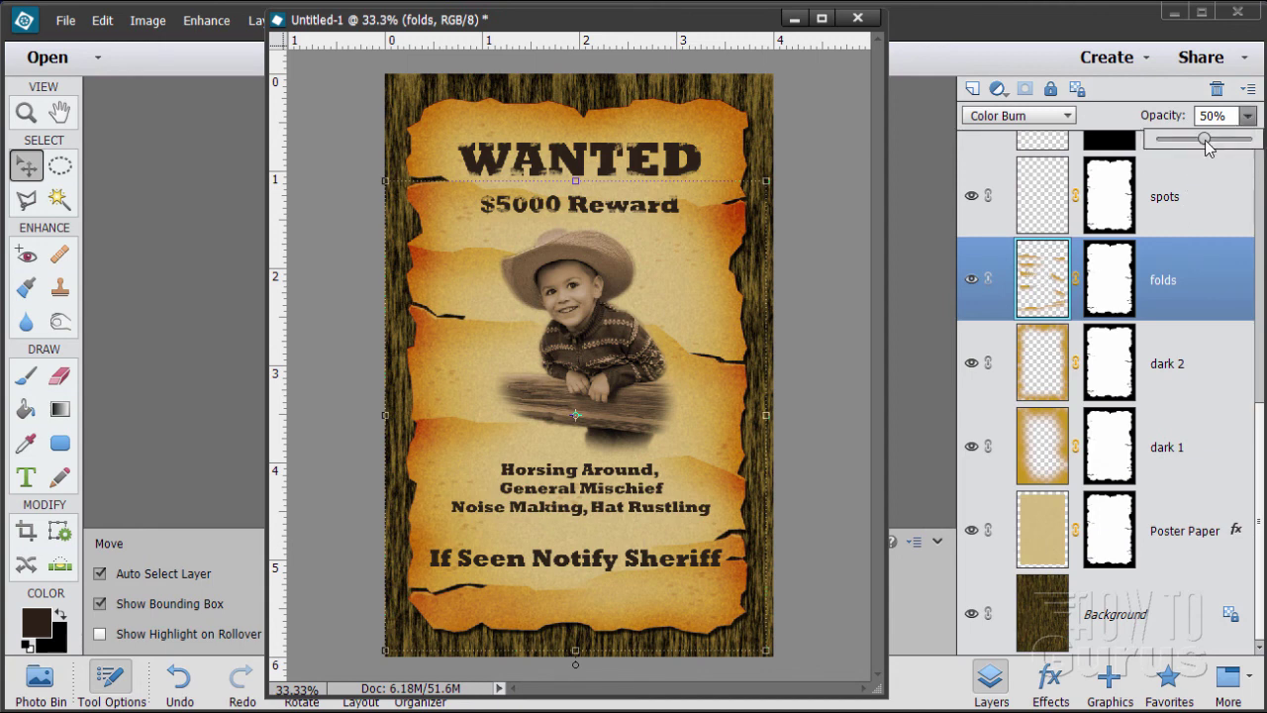
{"action": "left_click_drag", "start_coordinate": [1206, 141], "coordinate": [1184, 145]}
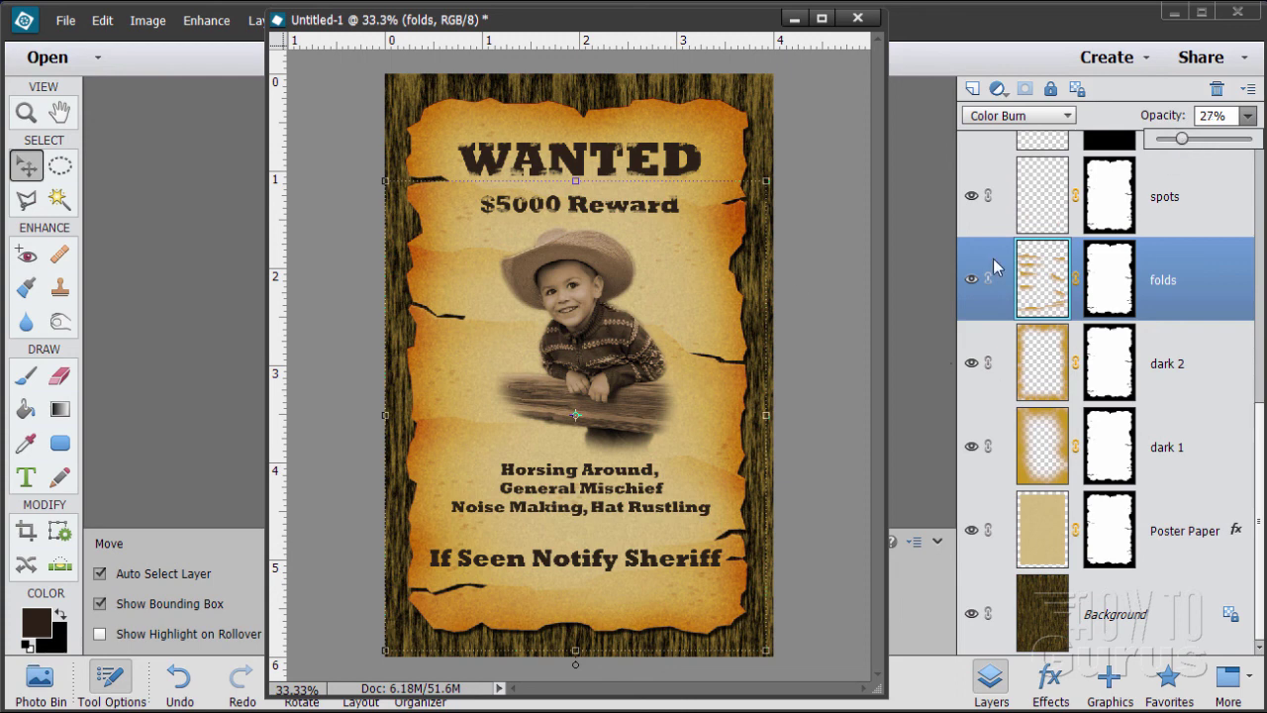
{"action": "left_click_drag", "start_coordinate": [1181, 140], "coordinate": [1185, 140]}
{"action": "left_click", "coordinate": [1131, 123]}
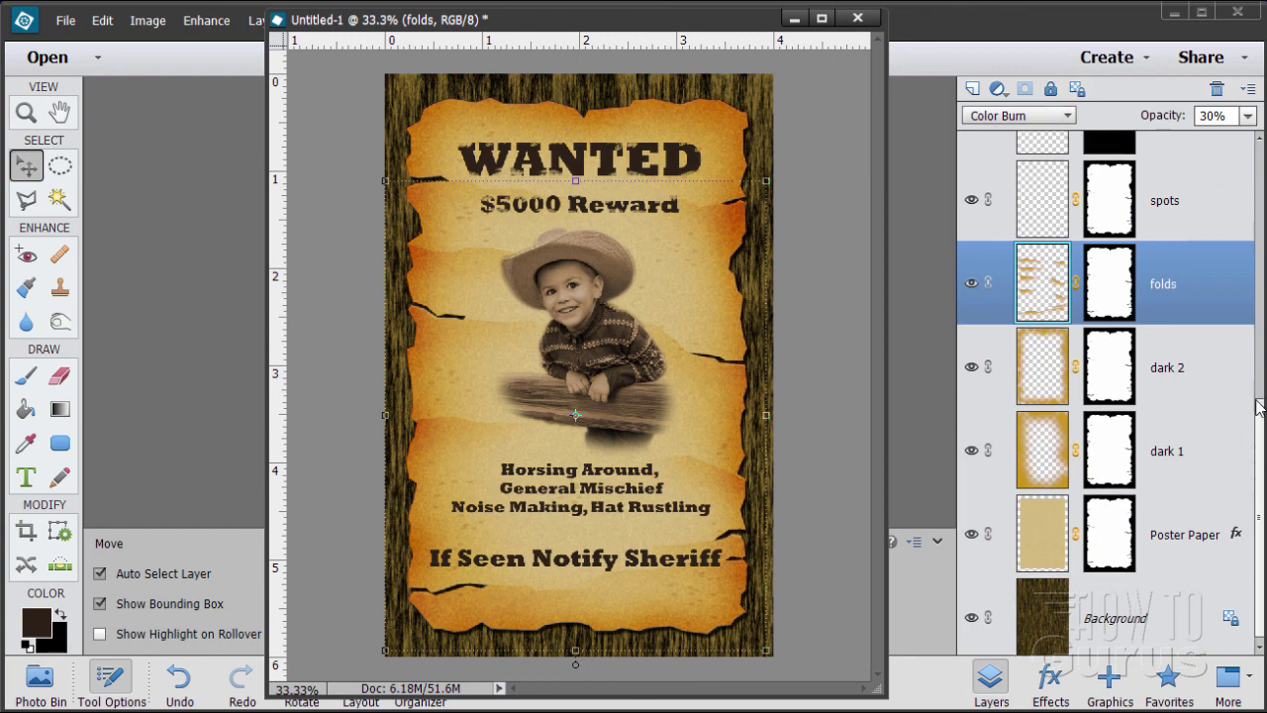
{"action": "scroll", "coordinate": [1259, 415], "scroll_direction": "up", "scroll_amount": 3}
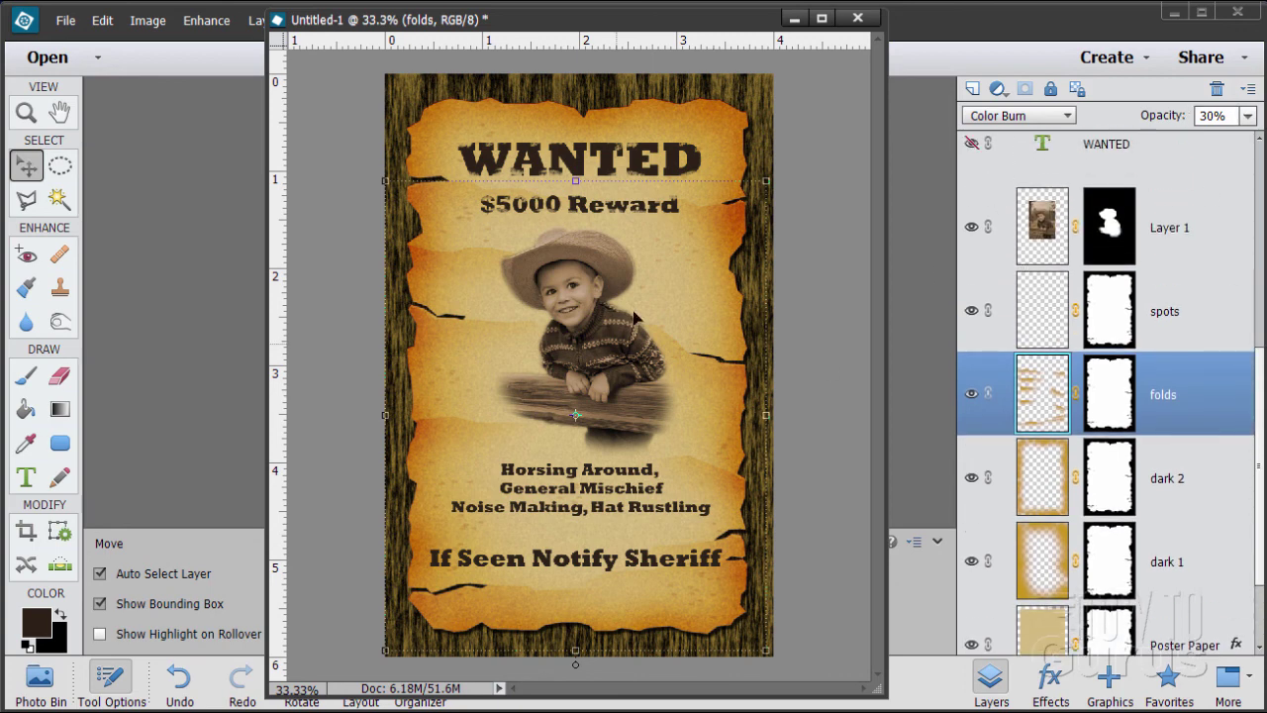